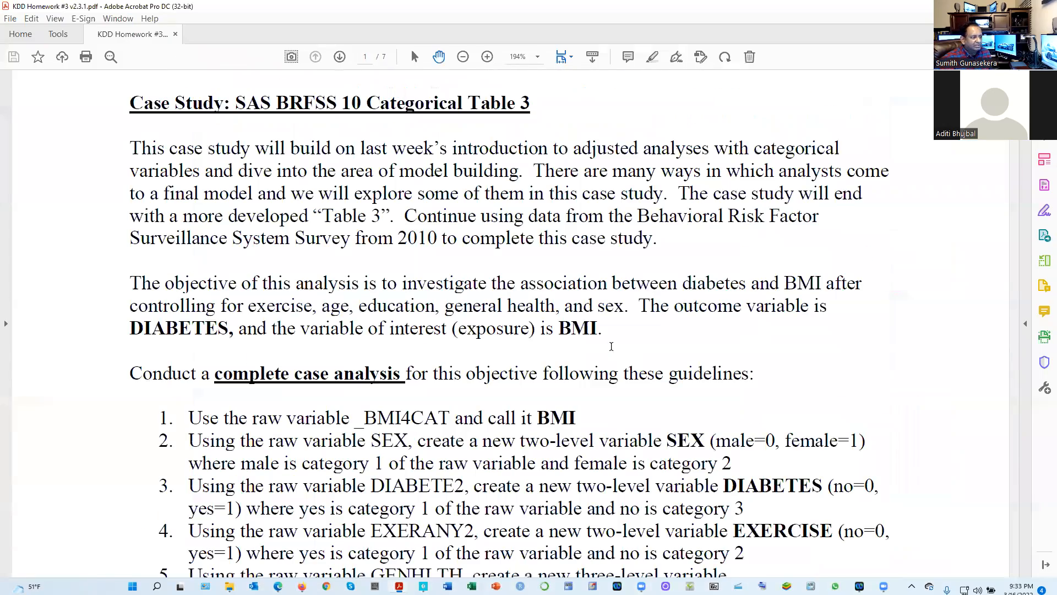
# Read the case study's complete case analysis guidelines down to question 1, and switch to the document camera's handwritten notes
pyautogui.scroll(-5, 611, 346)
pyautogui.scroll(-8, 609, 347)
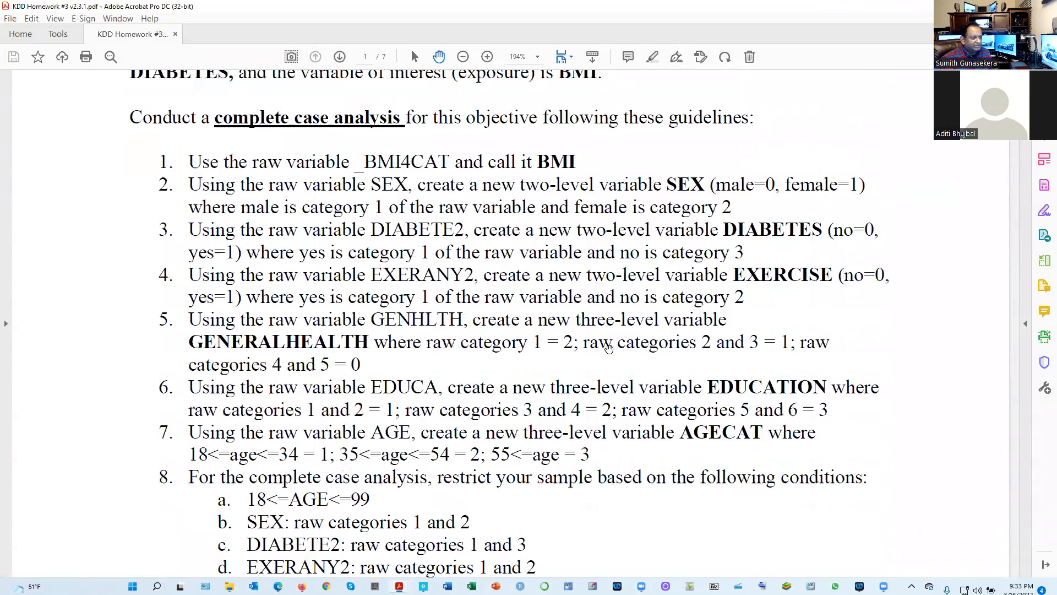
pyautogui.scroll(-9, 608, 349)
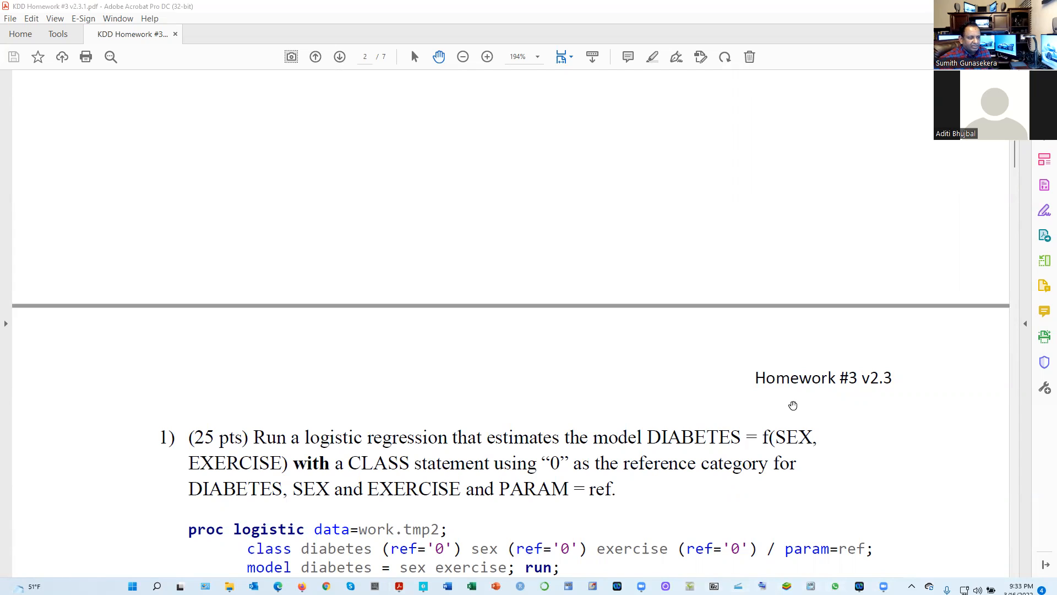
pyautogui.click(689, 586)
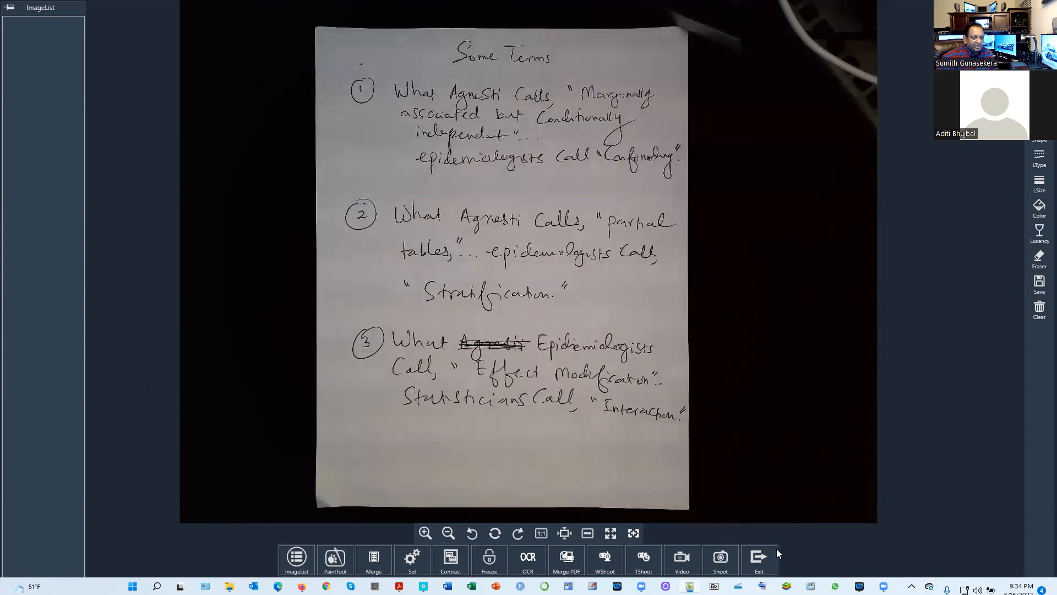
# Exit the document camera and review the homework's sample restrictions and its question 1 logistic regression model
pyautogui.click(761, 560)
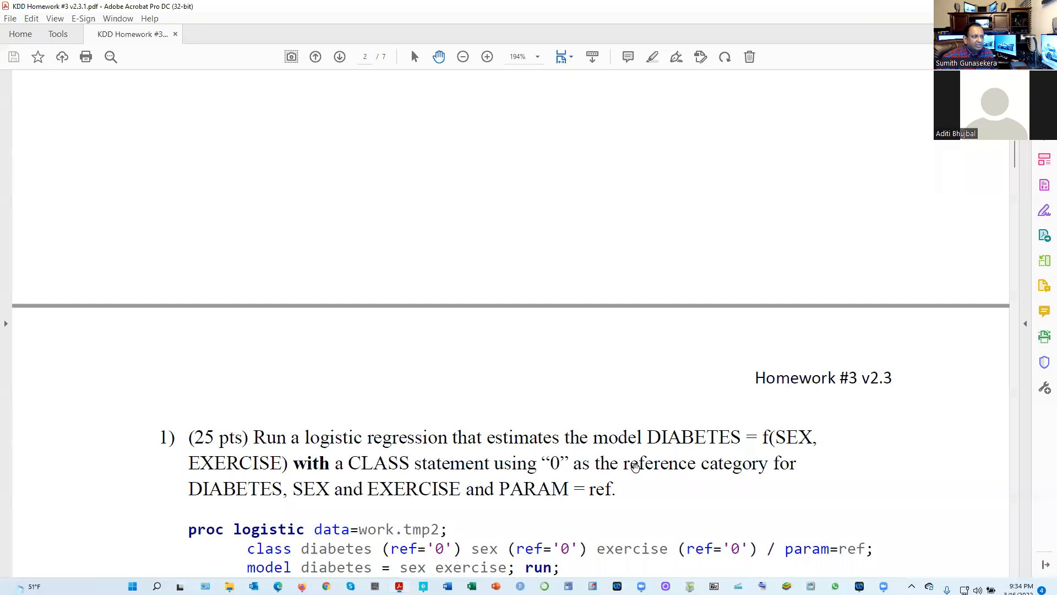
pyautogui.scroll(6, 633, 460)
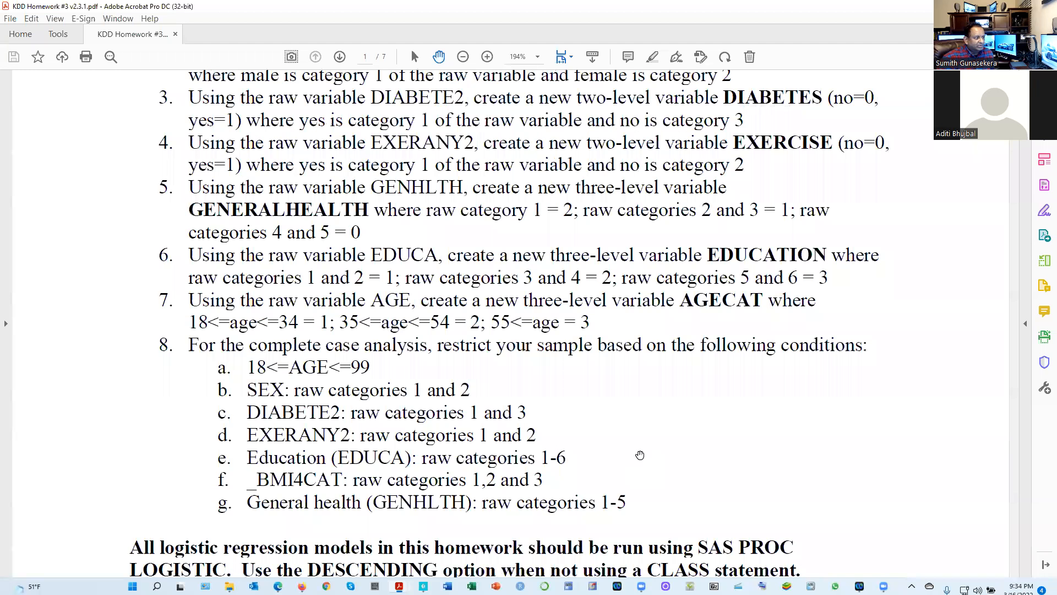
pyautogui.scroll(-1, 640, 454)
pyautogui.scroll(-5, 640, 453)
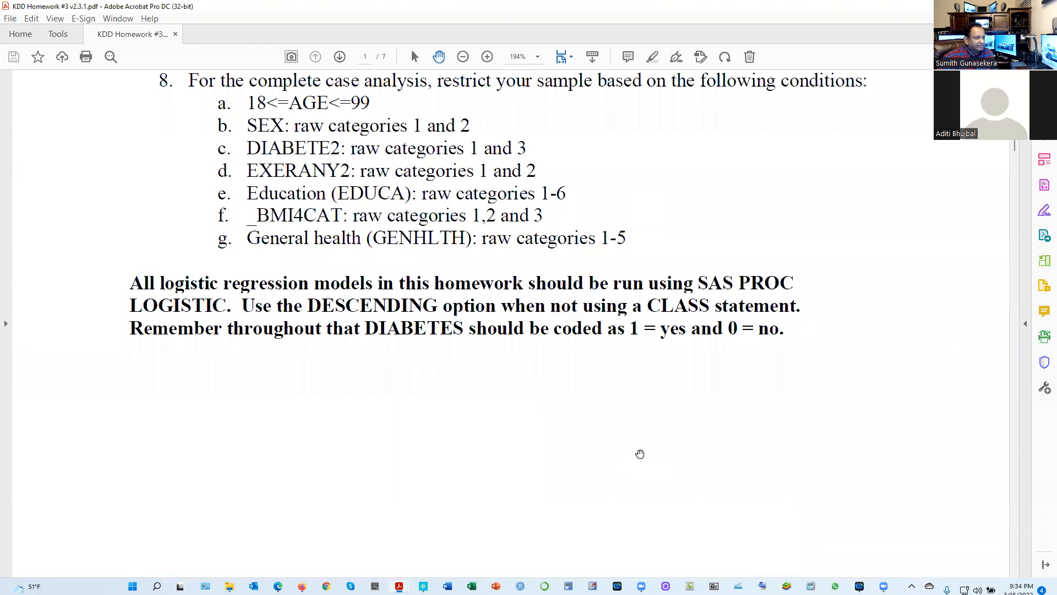
pyautogui.scroll(-7, 536, 470)
pyautogui.scroll(-3, 468, 545)
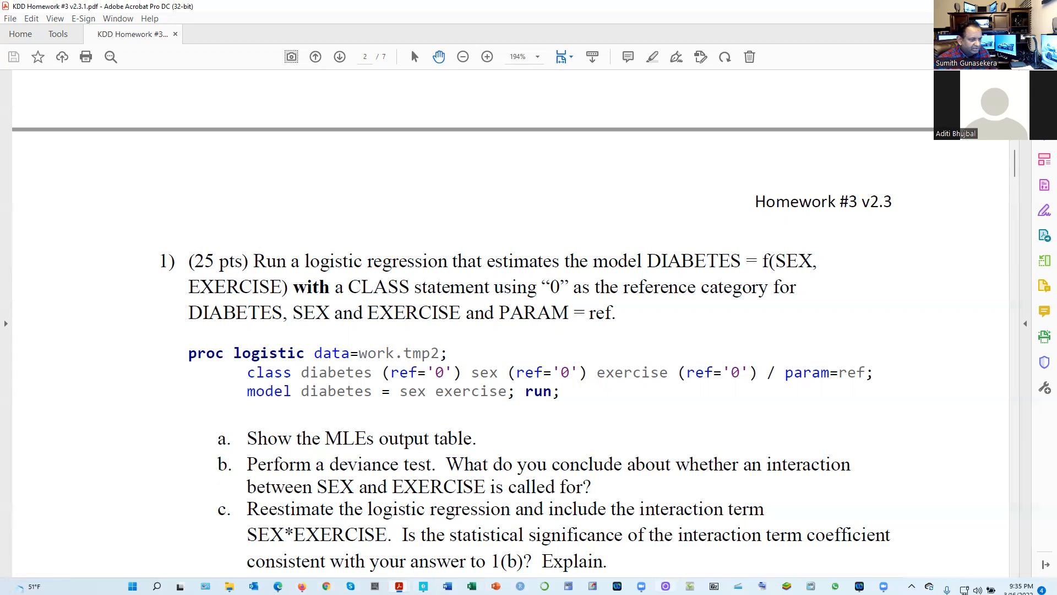
# Switch to the document camera view and dismiss the OneDrive reminder about deleted files
pyautogui.click(690, 587)
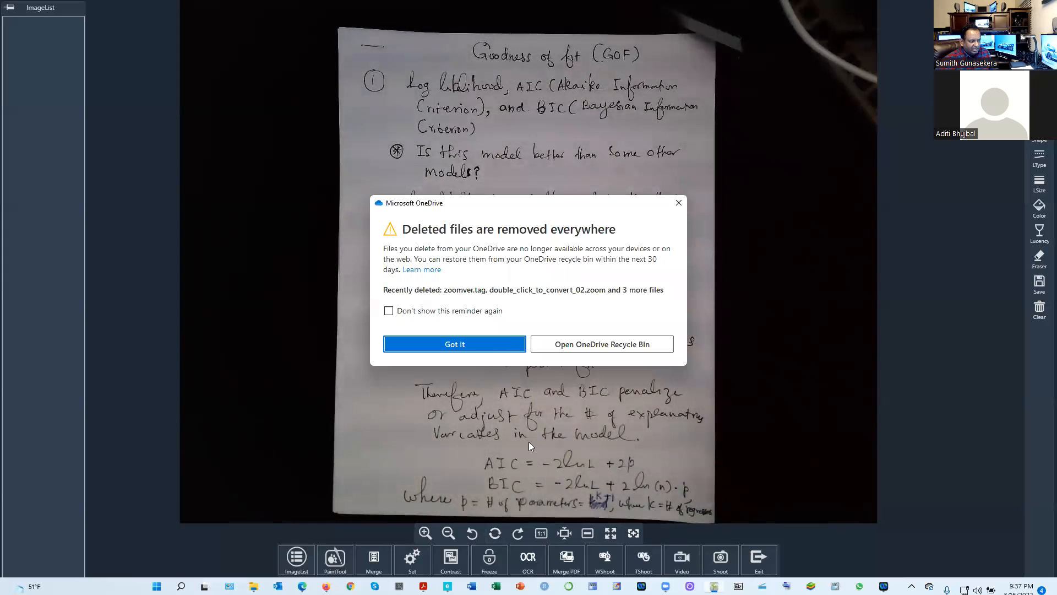
pyautogui.click(501, 344)
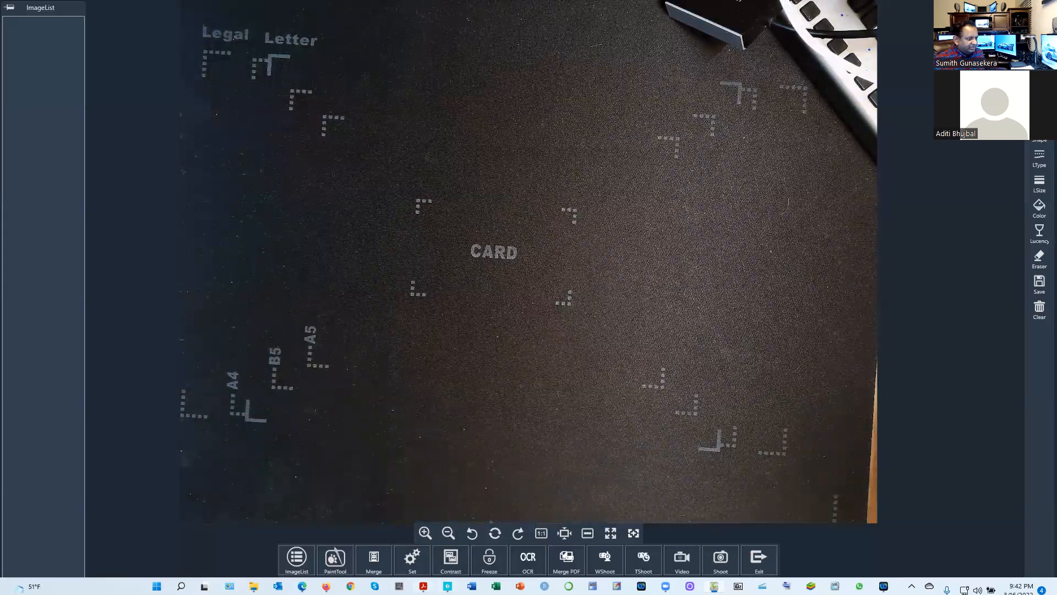
# Return to the KDD Homework #3 PDF and examine question 1's PROC LOGISTIC code and parts a to d
pyautogui.moveTo(423, 586)
pyautogui.click(469, 548)
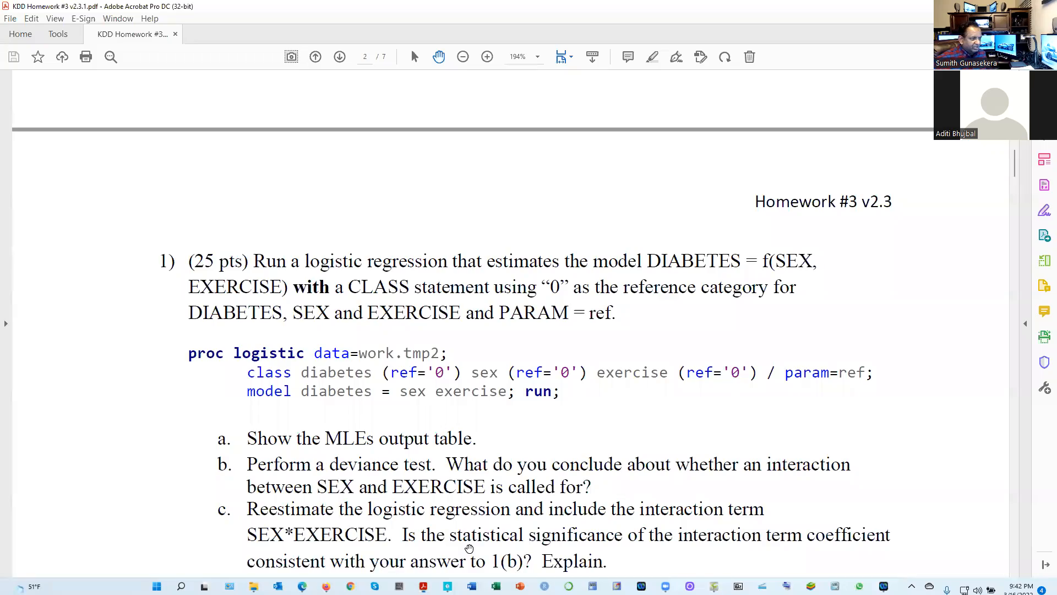
pyautogui.scroll(-6, 435, 474)
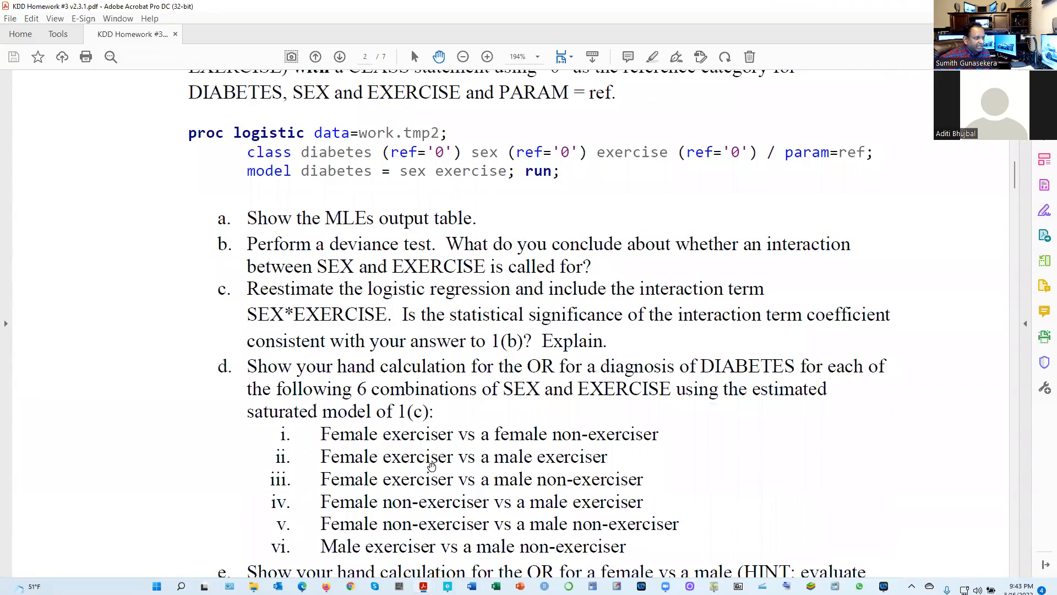
pyautogui.scroll(3, 404, 177)
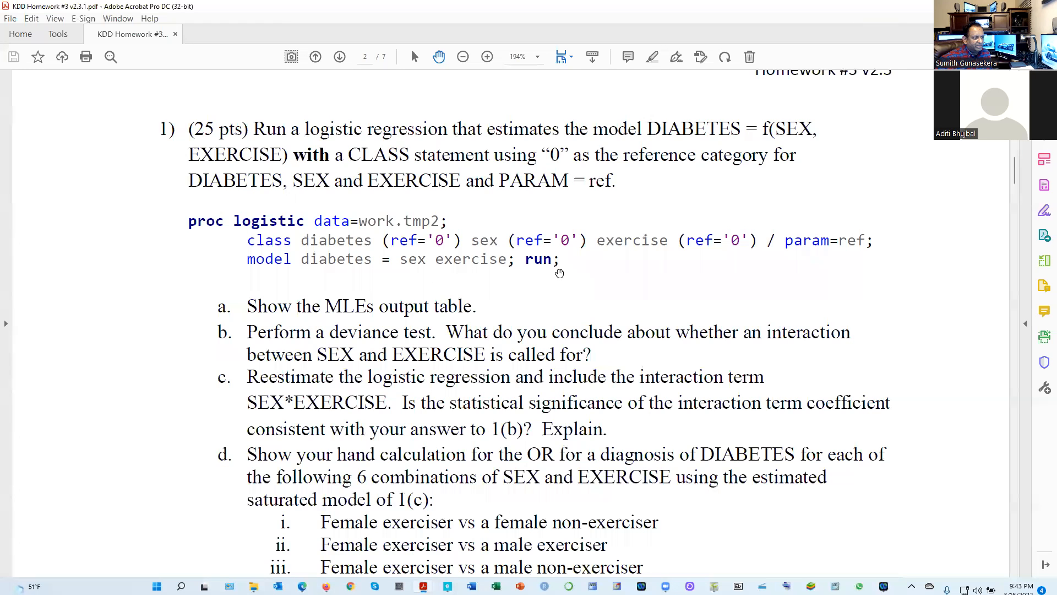
pyautogui.scroll(-2, 560, 274)
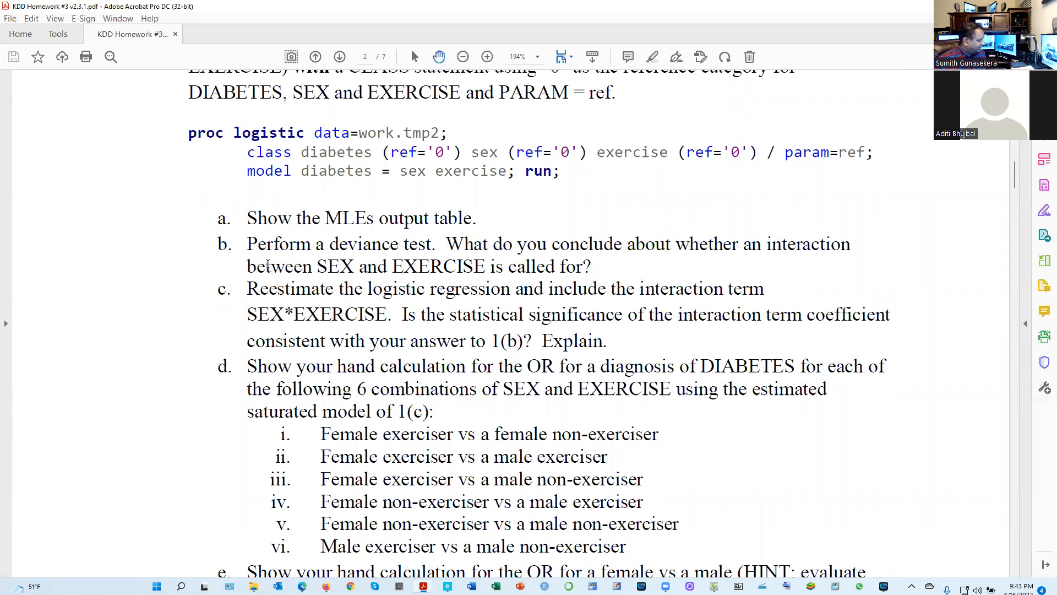
pyautogui.scroll(10, 387, 261)
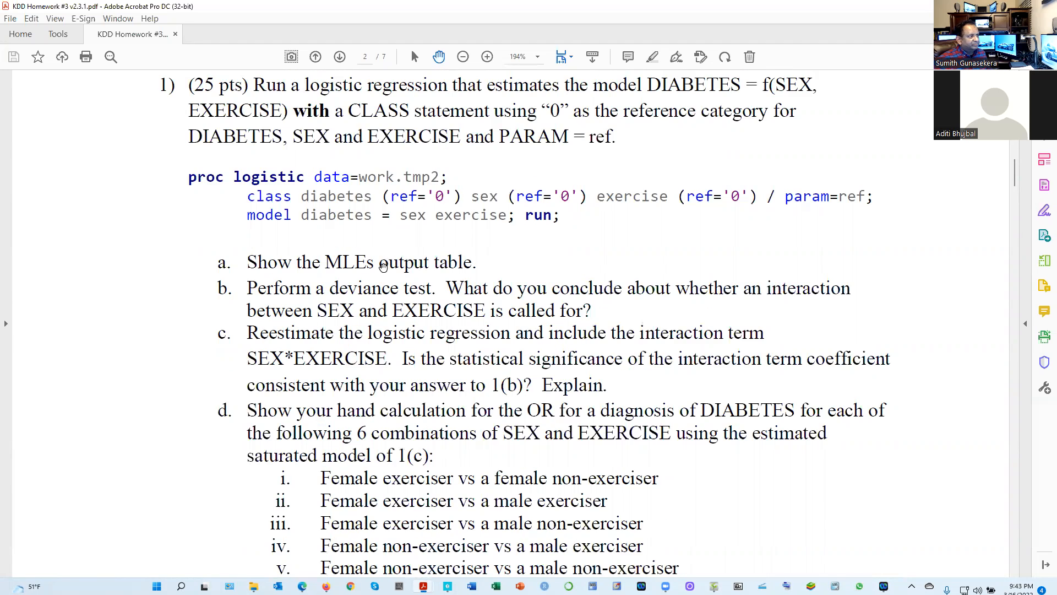
pyautogui.scroll(5, 379, 271)
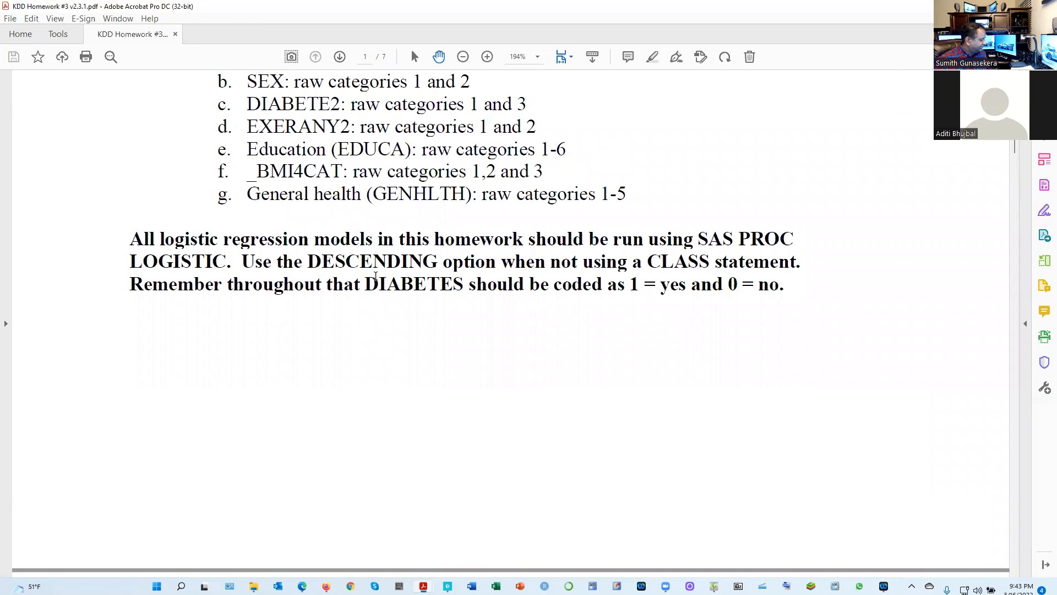
pyautogui.scroll(-10, 376, 278)
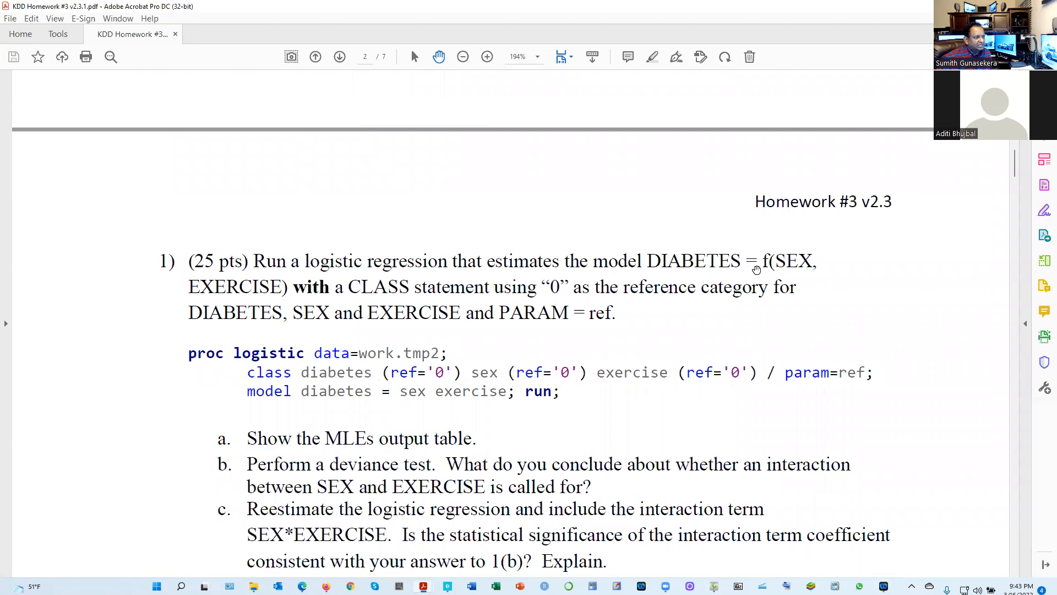
pyautogui.scroll(-3, 358, 320)
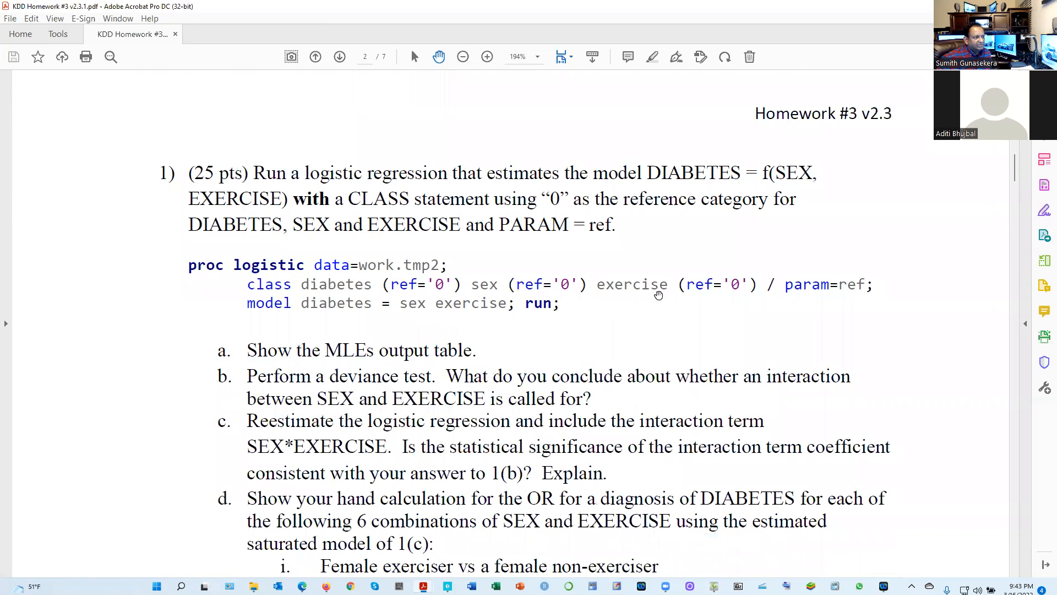
pyautogui.scroll(-3, 679, 300)
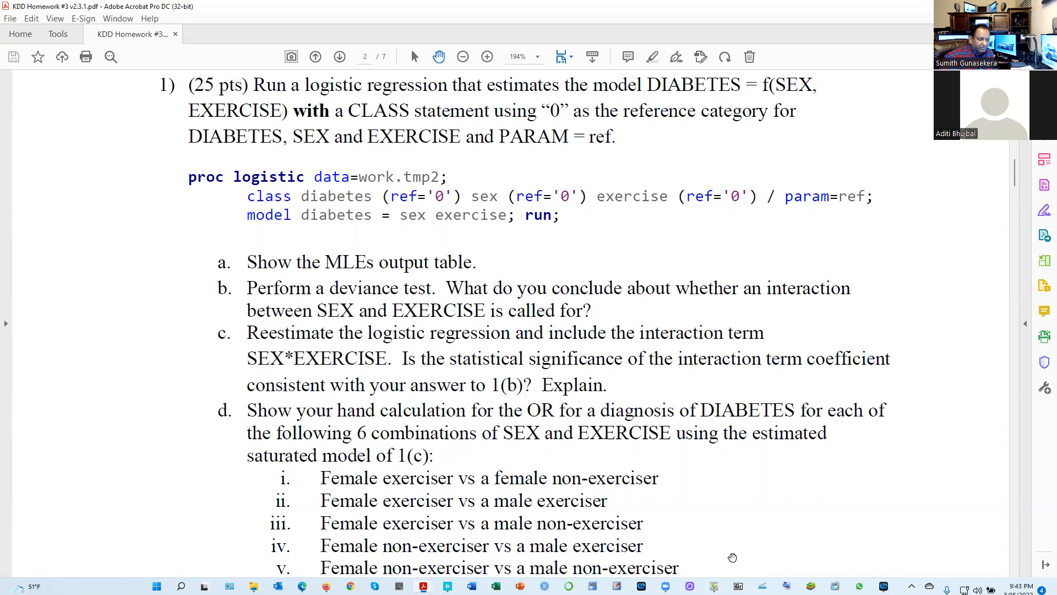
# Compare the handwritten notes for question 1(b) on the document camera with the deviance test question in the homework PDF
pyautogui.click(714, 587)
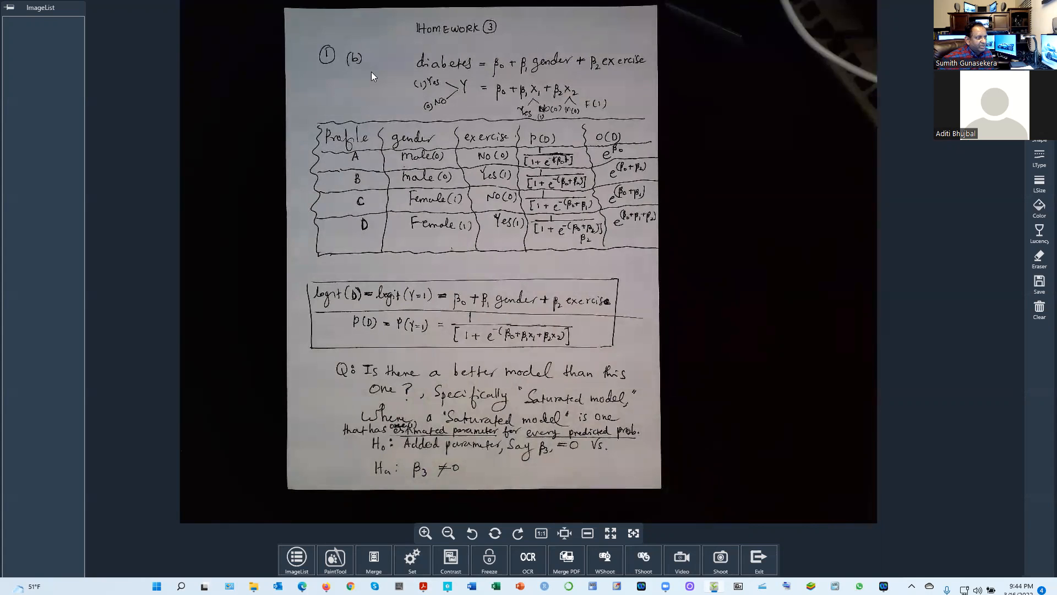
pyautogui.moveTo(423, 585)
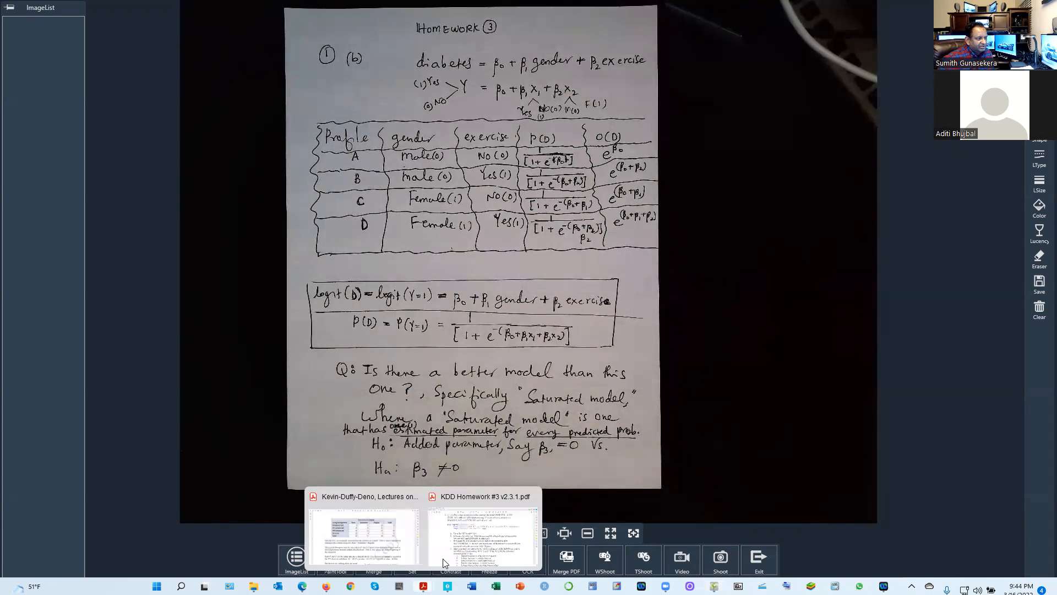
pyautogui.click(454, 539)
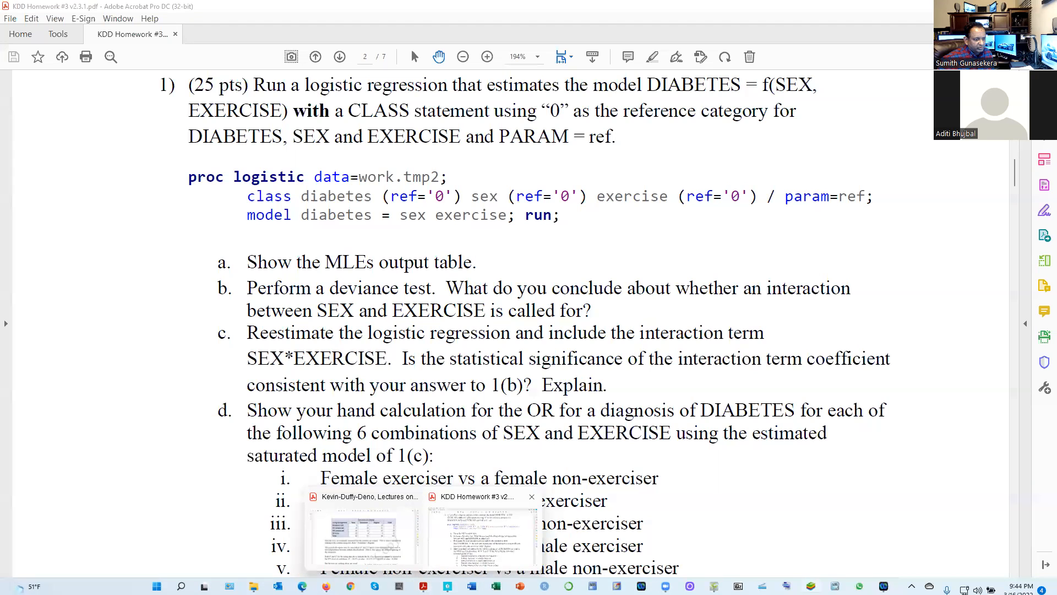
pyautogui.click(714, 586)
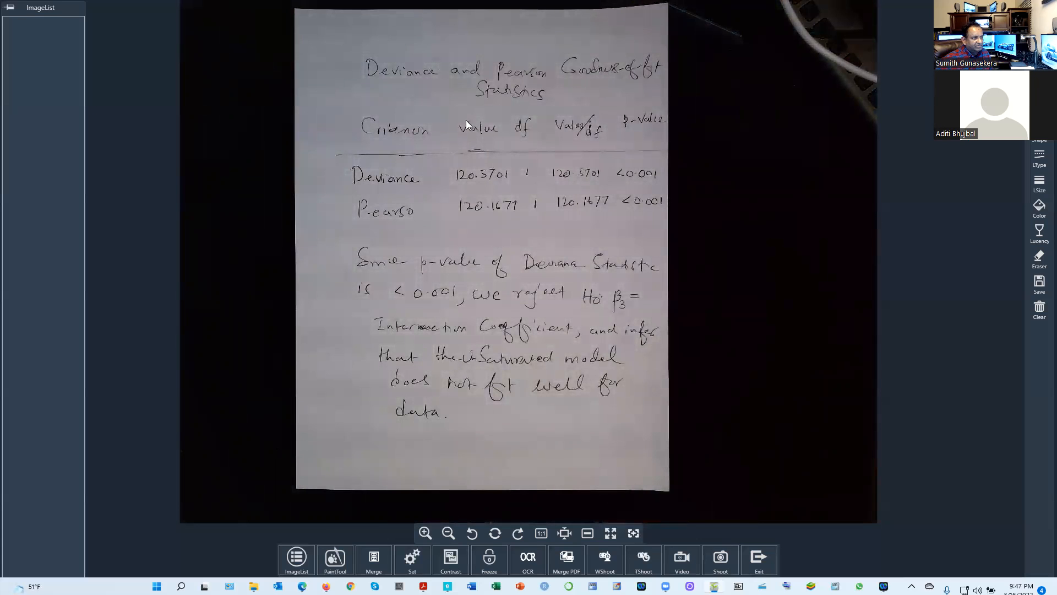
# Switch to Firefox and sign in again to SAS OnDemand for Academics, entering the account password and accepting the licence terms
pyautogui.click(326, 586)
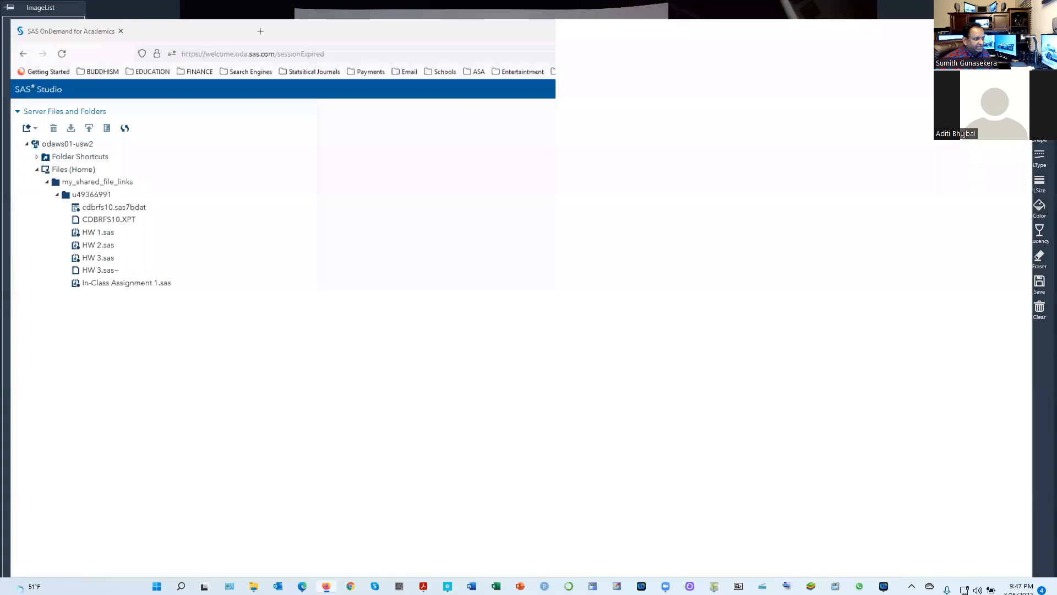
pyautogui.click(472, 355)
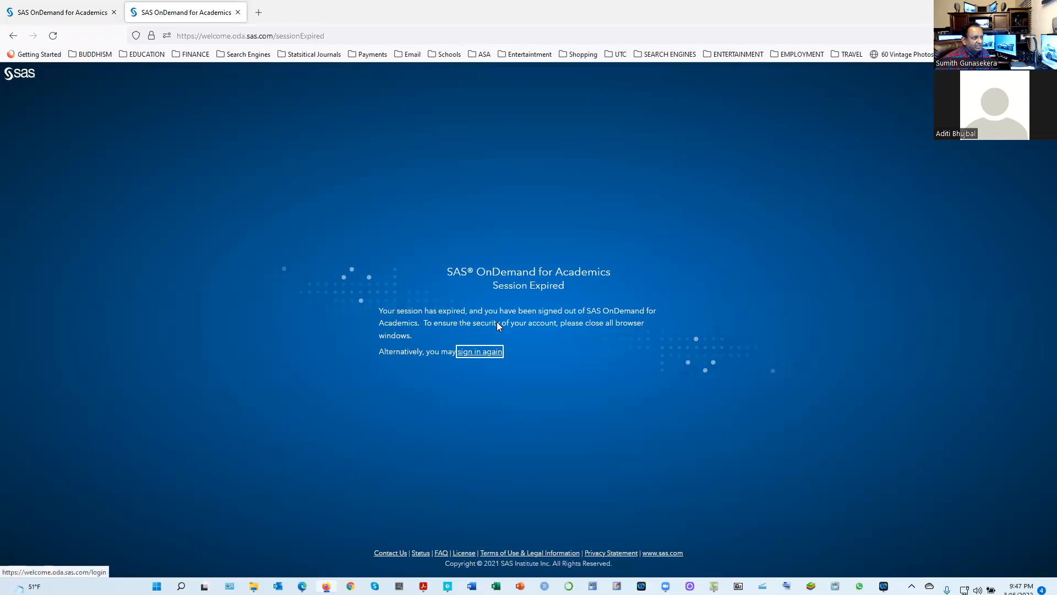
pyautogui.moveTo(485, 300); pyautogui.dragTo(425, 299)
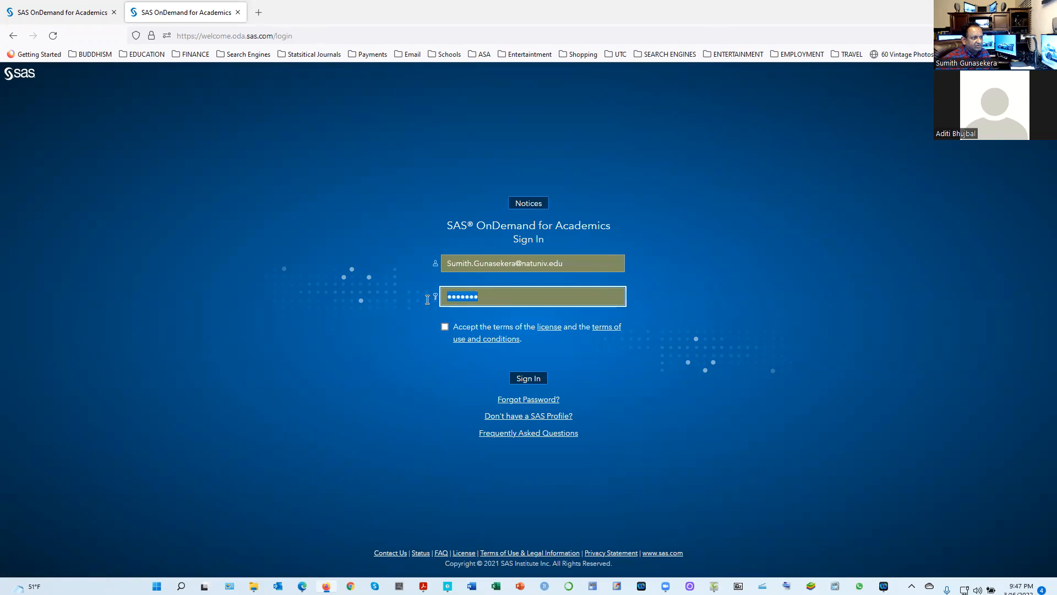
pyautogui.write('•••••••••••')
pyautogui.press('Return')
pyautogui.click(326, 175)
pyautogui.click(447, 326)
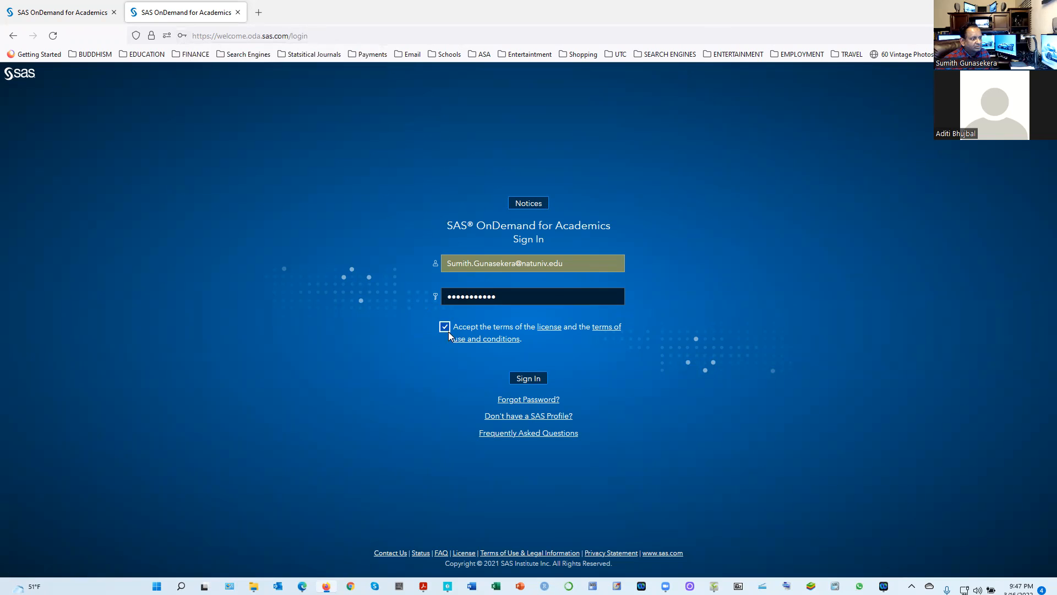
pyautogui.click(513, 378)
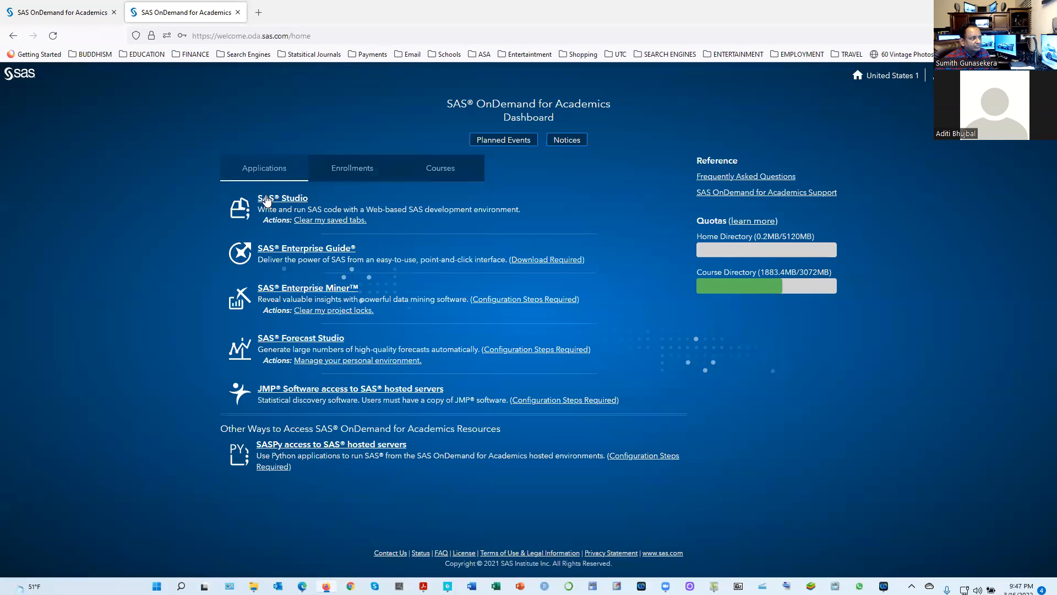
# Open SAS Studio and load the autosaved version of HW 3.sas
pyautogui.click(267, 199)
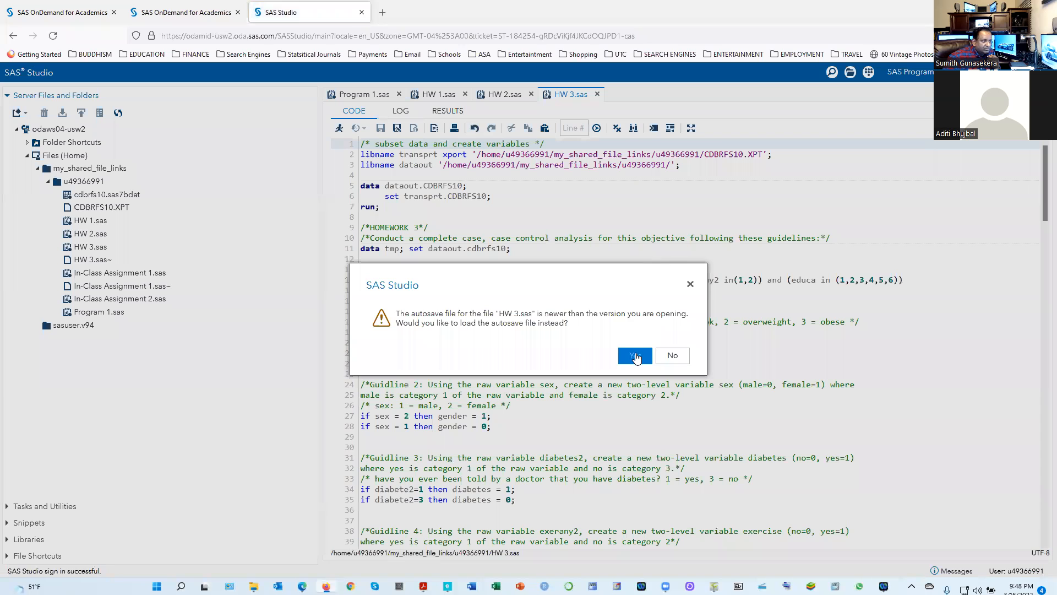
pyautogui.click(635, 356)
# Review the HW 3.sas code from the guideline variable definitions to the PROC LOGISTIC blocks for questions 1(a) to 1(c)
pyautogui.scroll(-5, 524, 228)
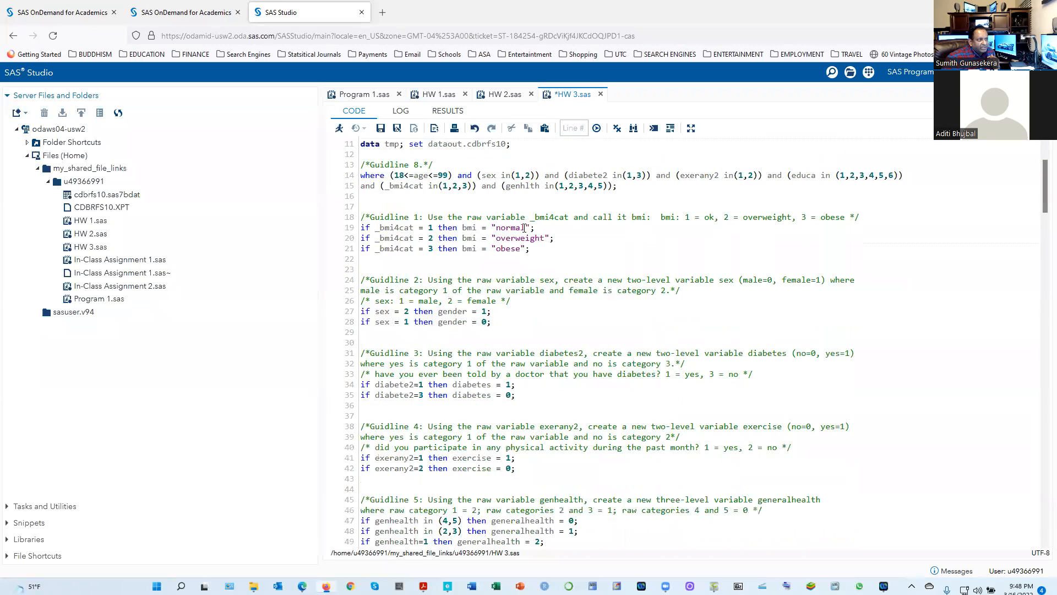
pyautogui.scroll(-7, 524, 227)
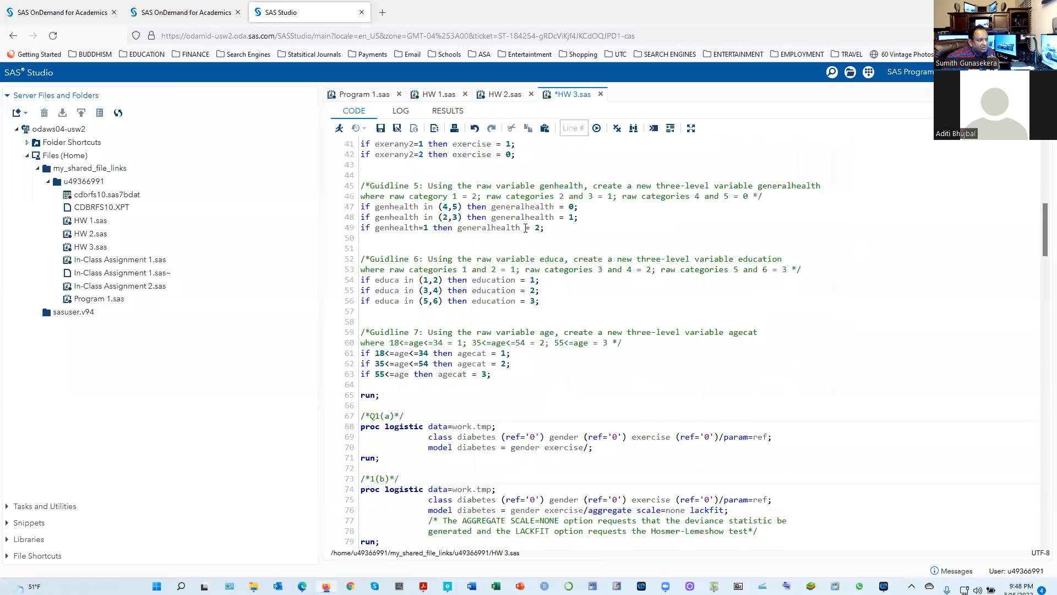
pyautogui.scroll(-7, 528, 248)
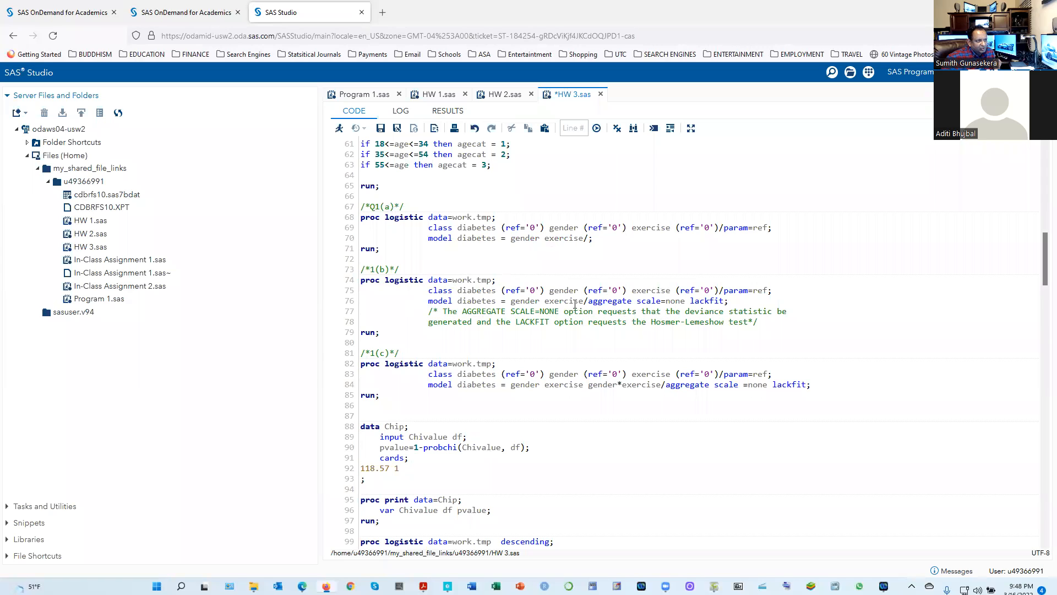
pyautogui.scroll(10, 388, 330)
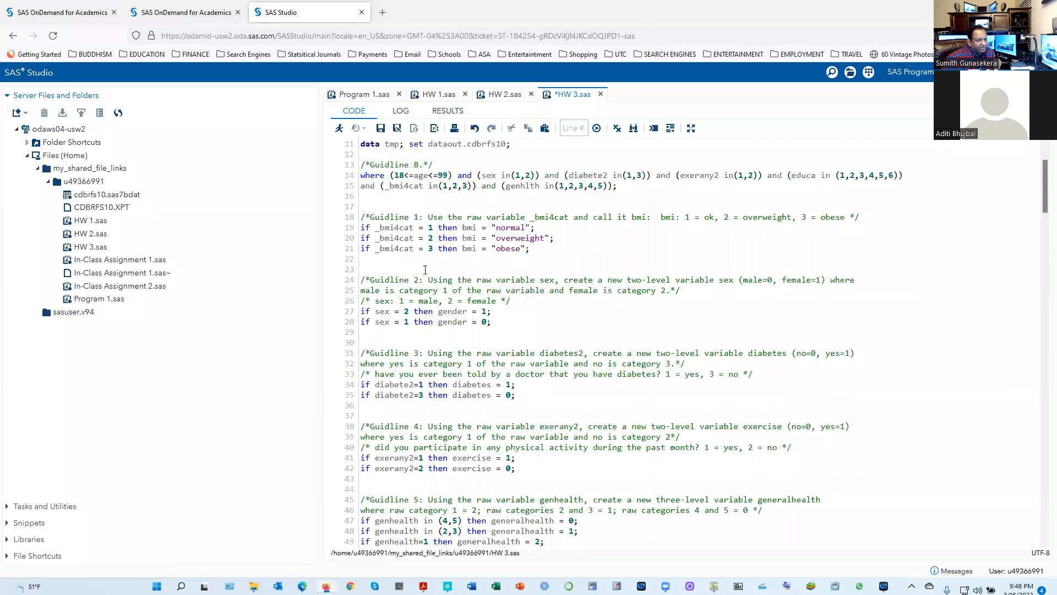
pyautogui.scroll(-12, 425, 270)
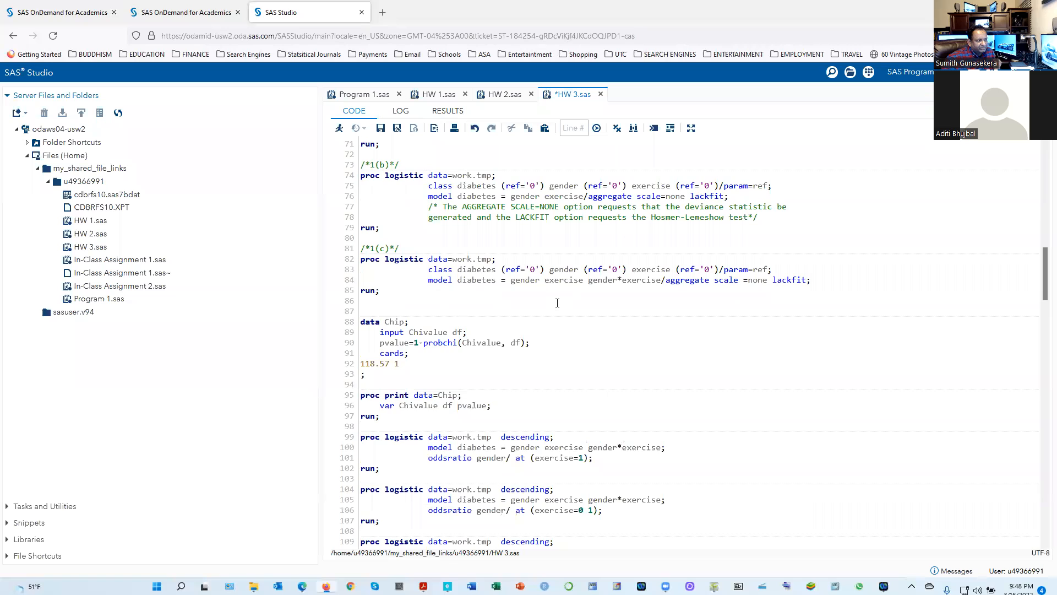
pyautogui.scroll(2, 557, 303)
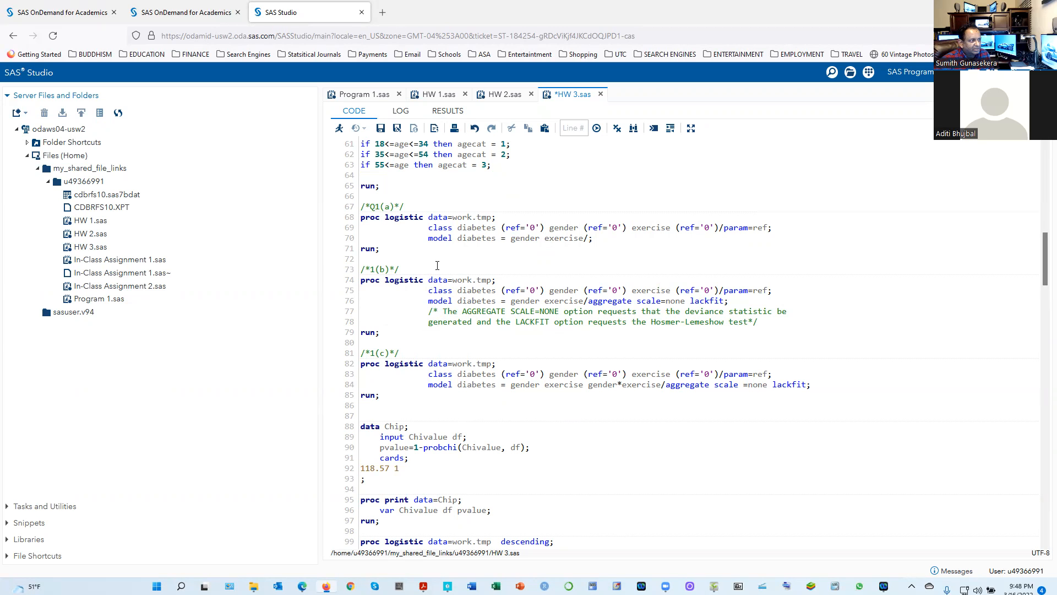
# Select and run the data-preparation code at the start of HW 3.sas
pyautogui.scroll(12, 437, 266)
pyautogui.moveTo(360, 212); pyautogui.dragTo(339, 135)
pyautogui.press('F3')
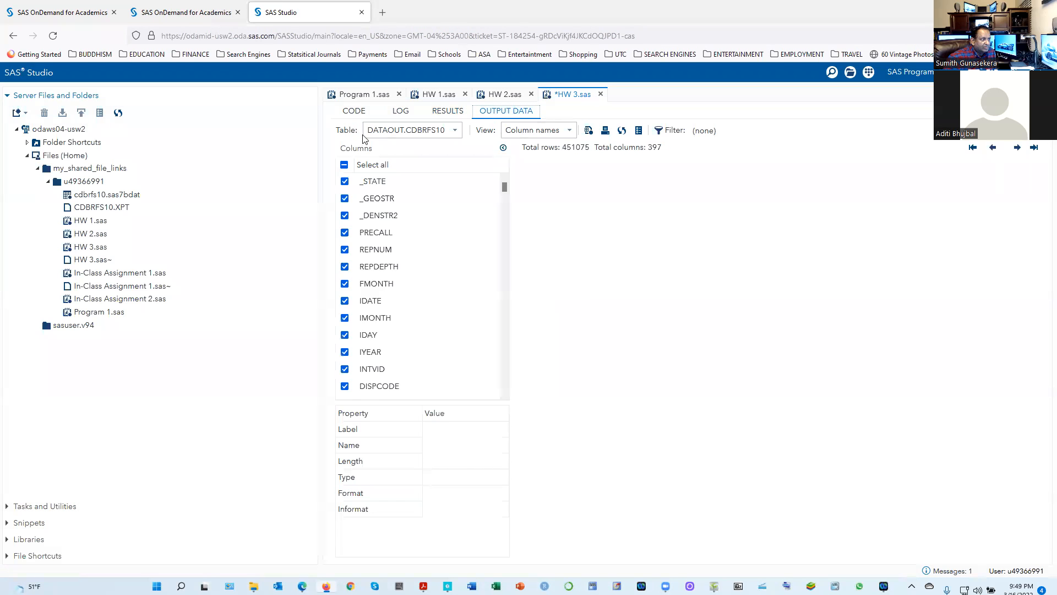
# Run the DATA step that builds tmp from dataout.cdbrfs10 with the recoded guideline variables, and check its log
pyautogui.click(352, 111)
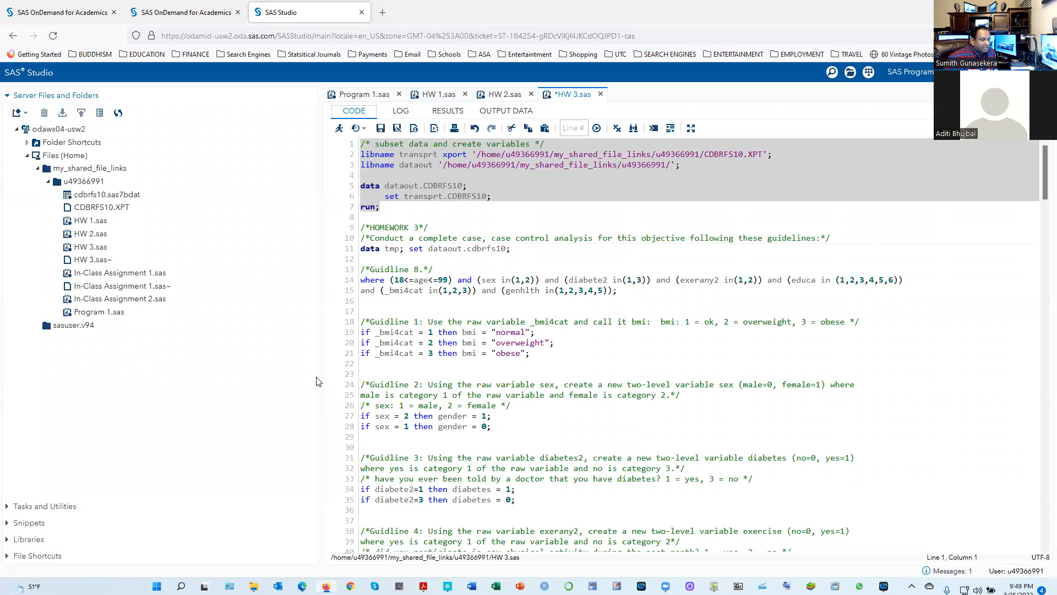
pyautogui.scroll(-6, 461, 443)
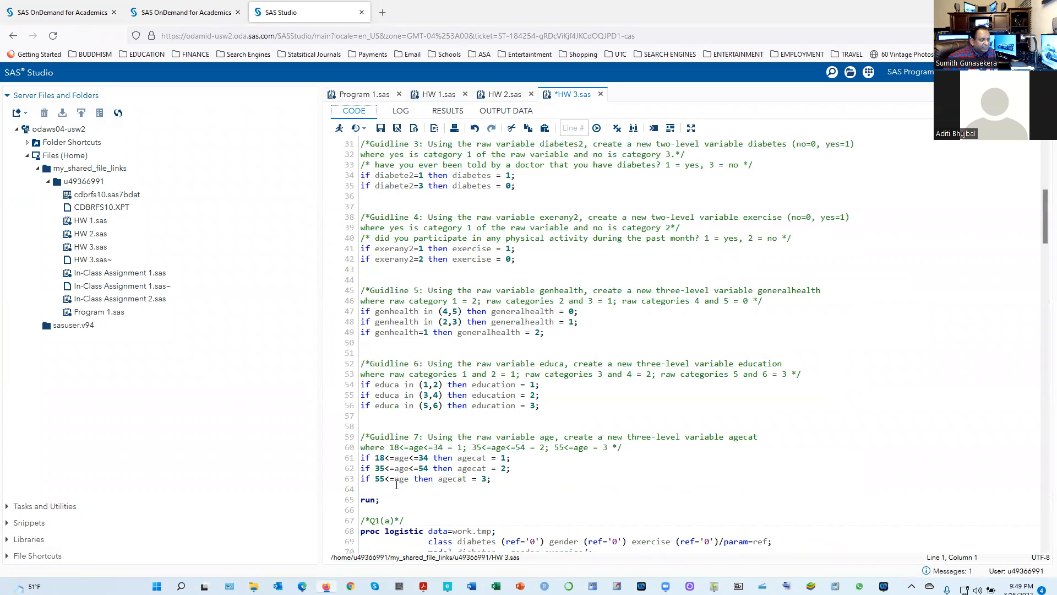
pyautogui.moveTo(383, 503); pyautogui.dragTo(357, 247)
pyautogui.click(339, 128)
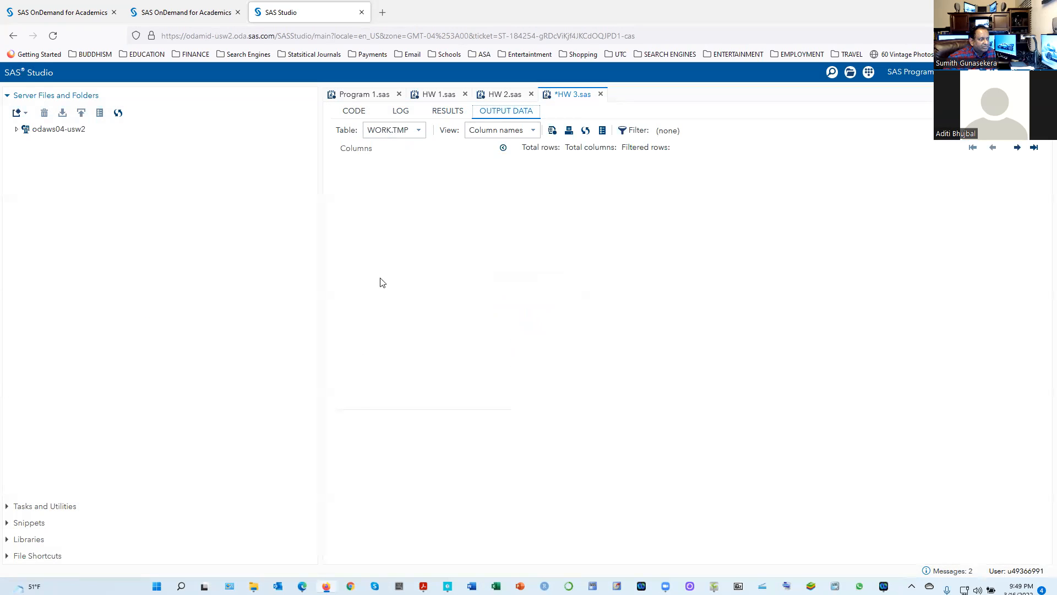
pyautogui.click(399, 113)
# Run only the question 1(b) PROC LOGISTIC block with the aggregate scale=none lackfit options
pyautogui.click(354, 111)
pyautogui.scroll(-10, 439, 448)
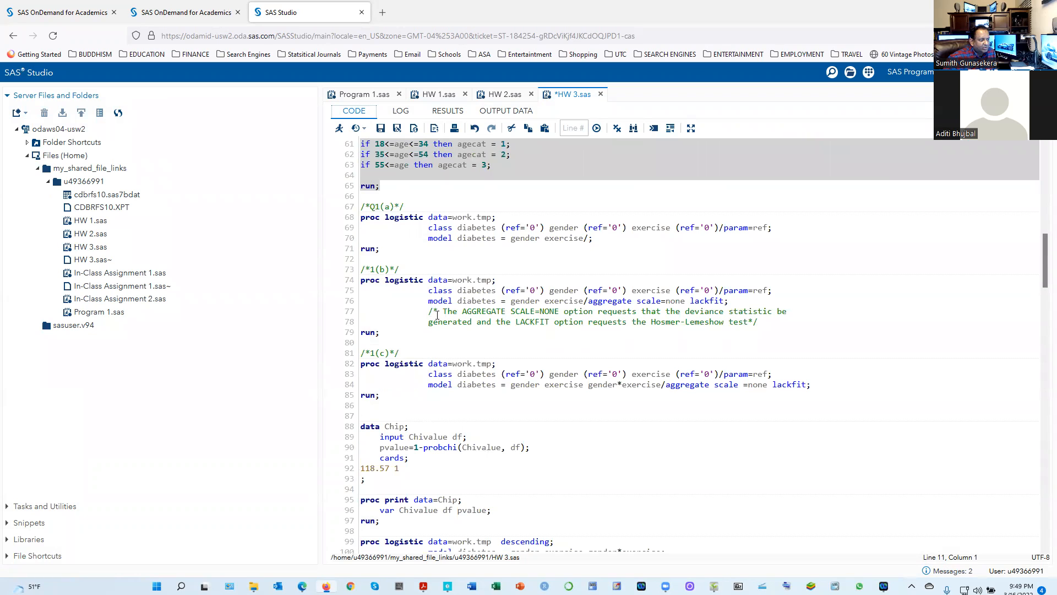
pyautogui.moveTo(377, 333); pyautogui.dragTo(336, 313)
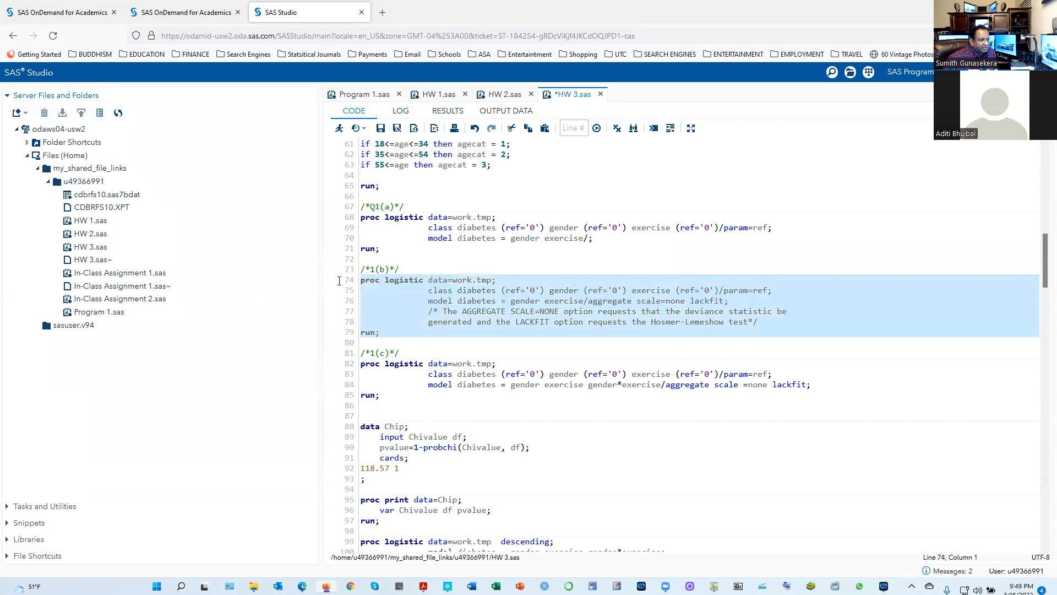
pyautogui.click(339, 128)
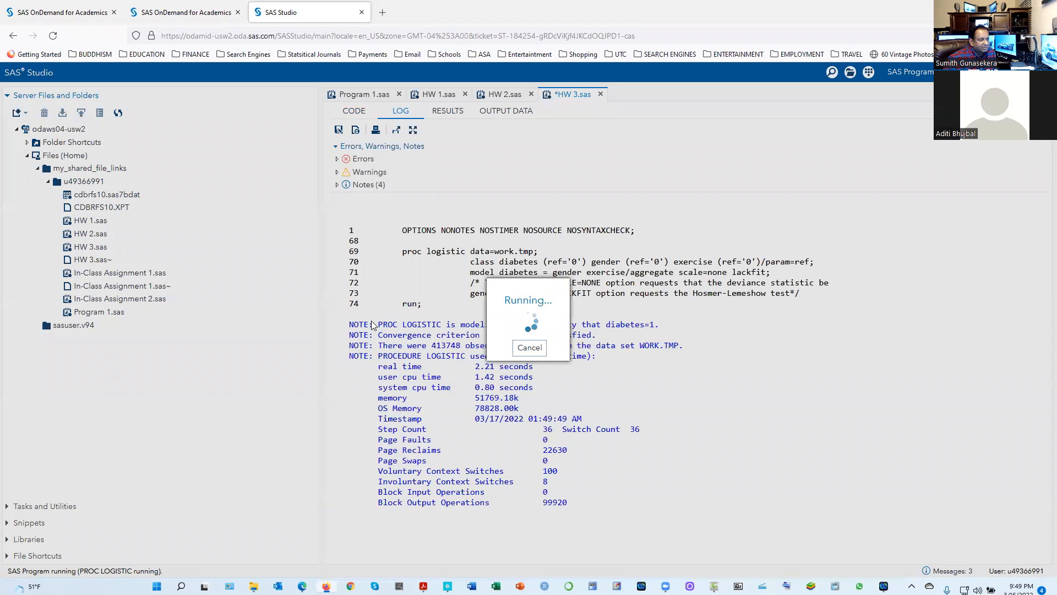
# Examine the Deviance and Pearson Goodness-of-Fit Statistics and the Model Fit Statistics in the 1(b) results
pyautogui.scroll(-2, 669, 435)
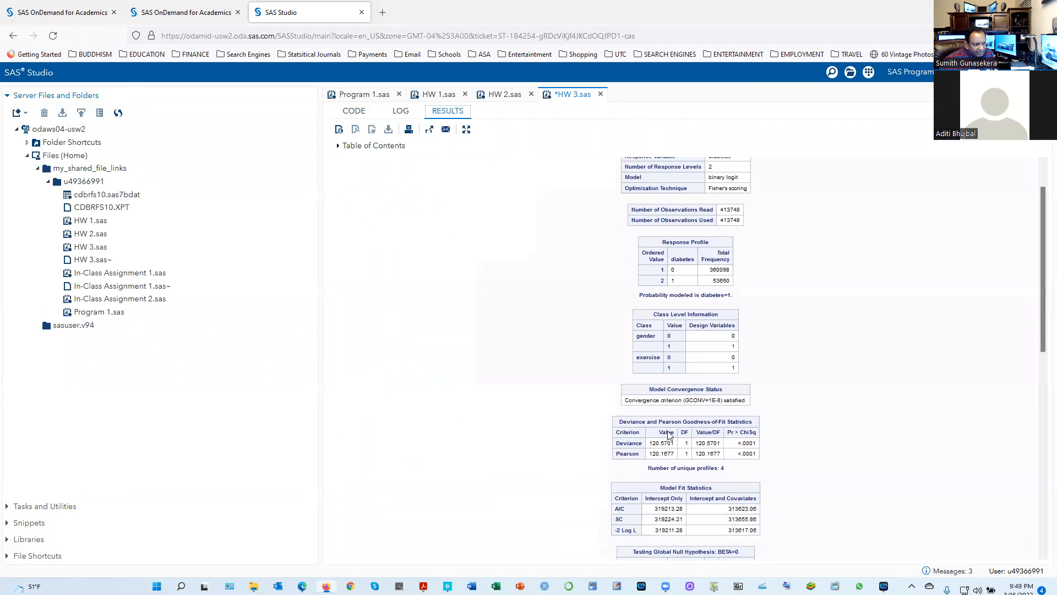
pyautogui.moveTo(614, 423); pyautogui.dragTo(770, 465)
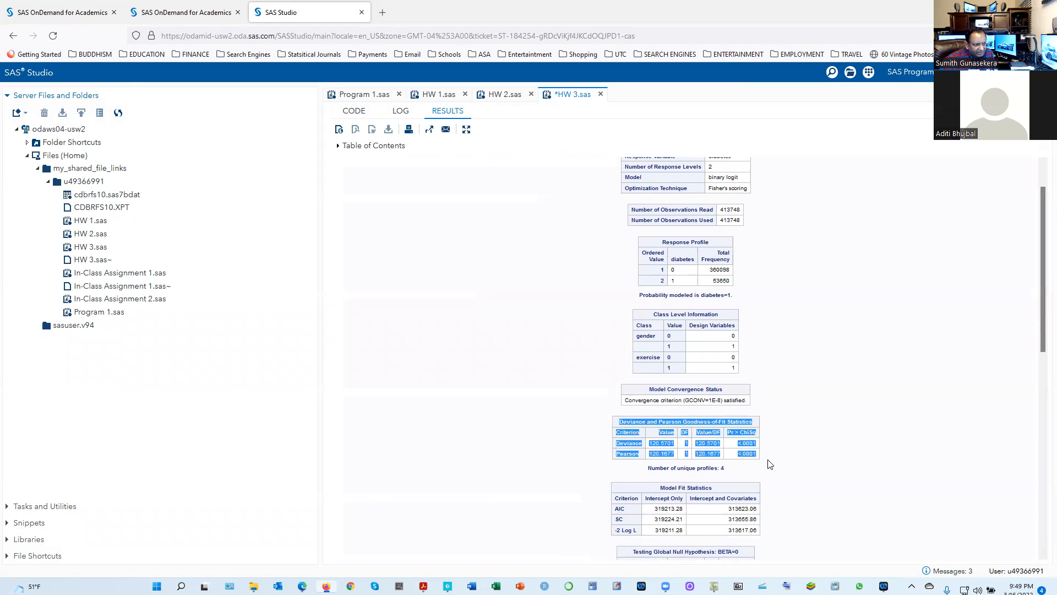
pyautogui.click(822, 441)
pyautogui.scroll(-1, 579, 408)
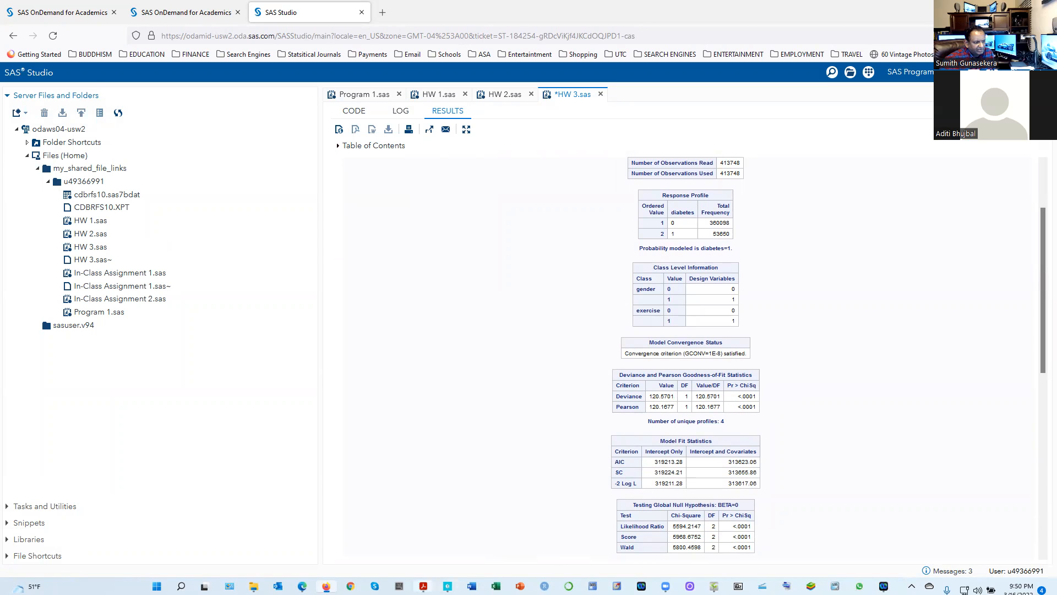
# Switch between ShowPiece and Acrobat to compare the handwritten goodness-of-fit conclusion with question 1(b) in the KDD Homework #3 PDF
pyautogui.click(714, 586)
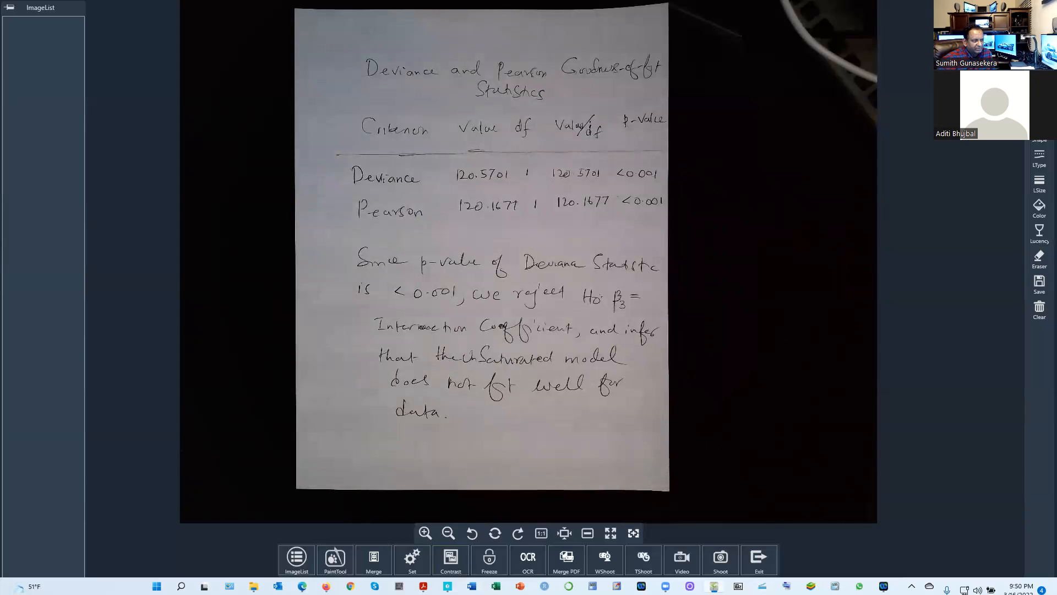
pyautogui.moveTo(423, 586)
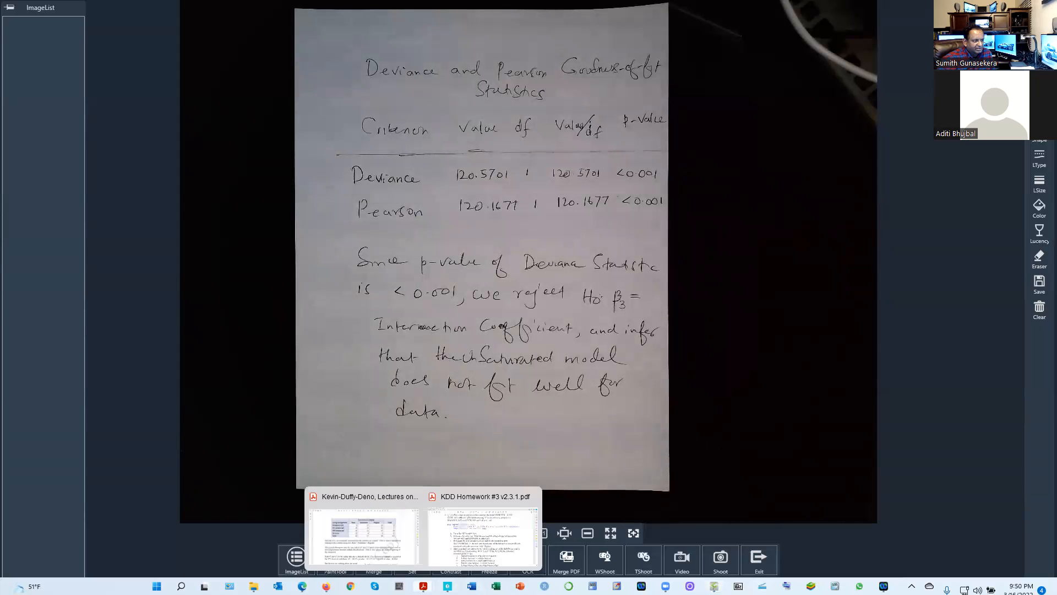
pyautogui.click(441, 539)
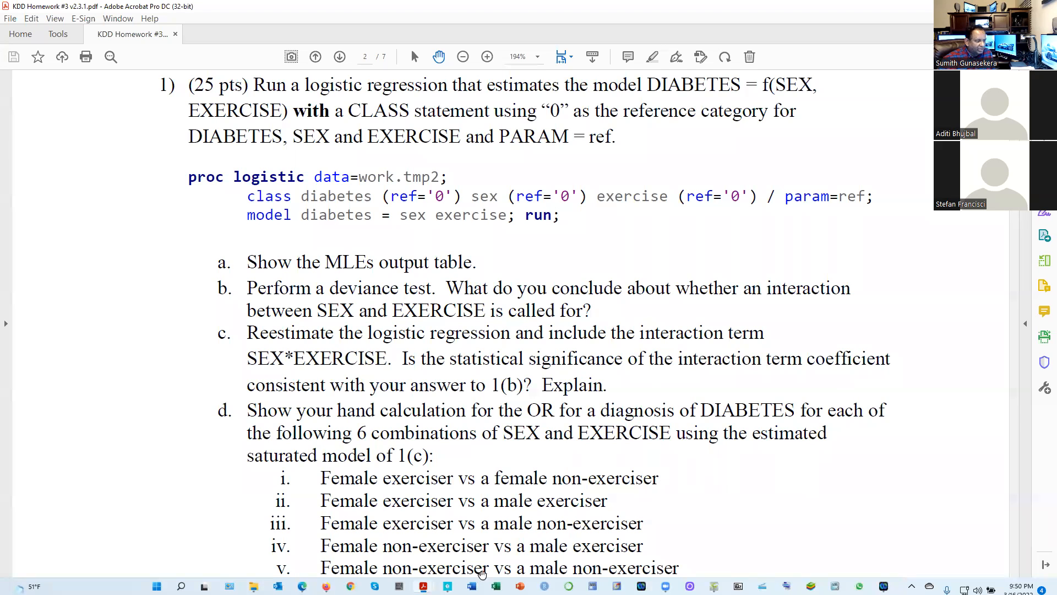
pyautogui.moveTo(422, 586)
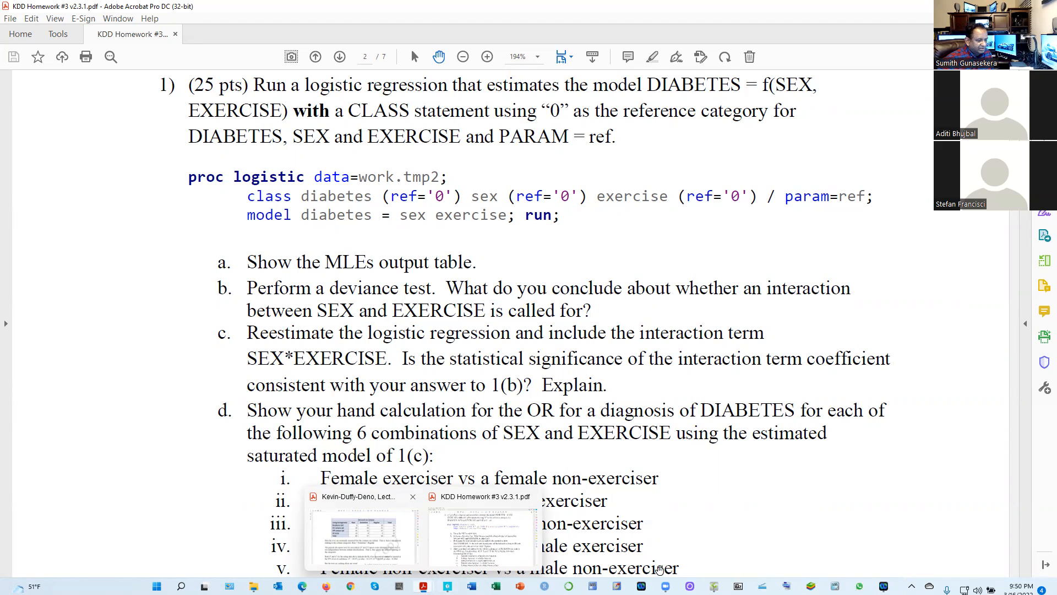
pyautogui.click(714, 586)
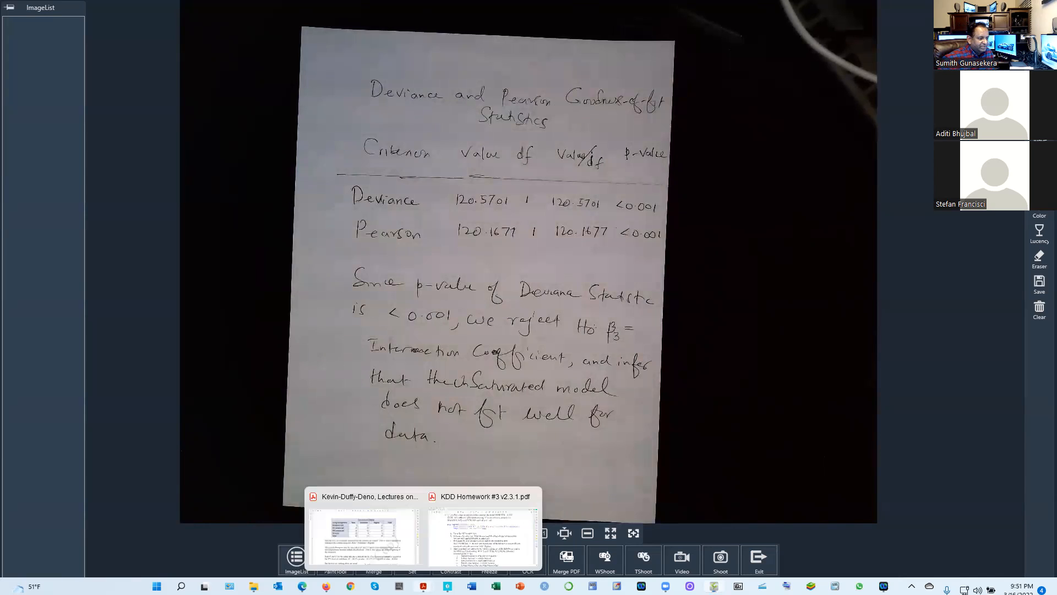
pyautogui.click(483, 531)
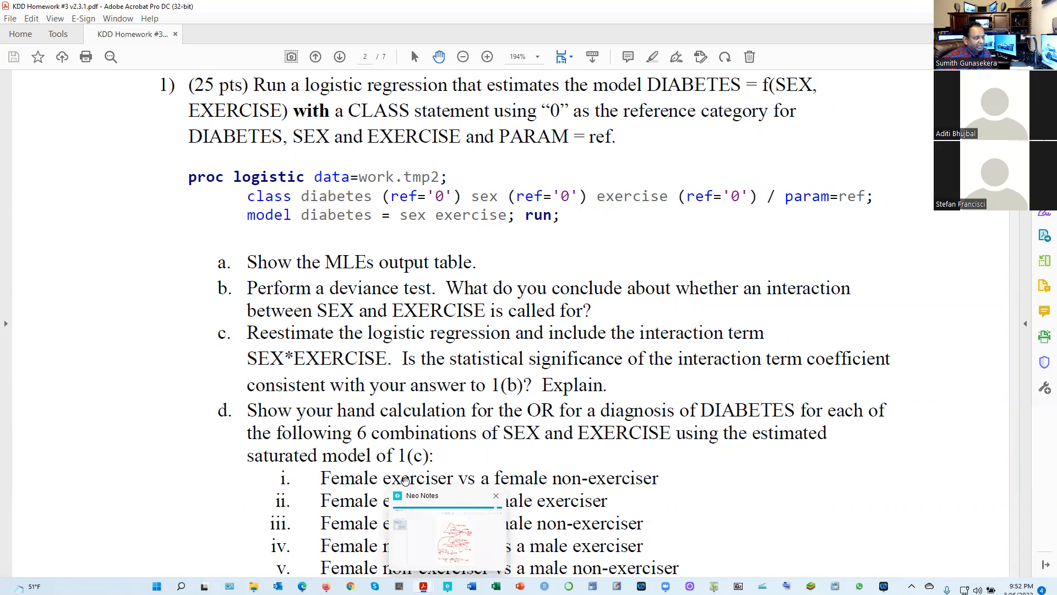
# Alternate between ShowPiece and Acrobat to go through the handwritten 1(c) and 1(d) solutions alongside the homework questions
pyautogui.moveTo(714, 586)
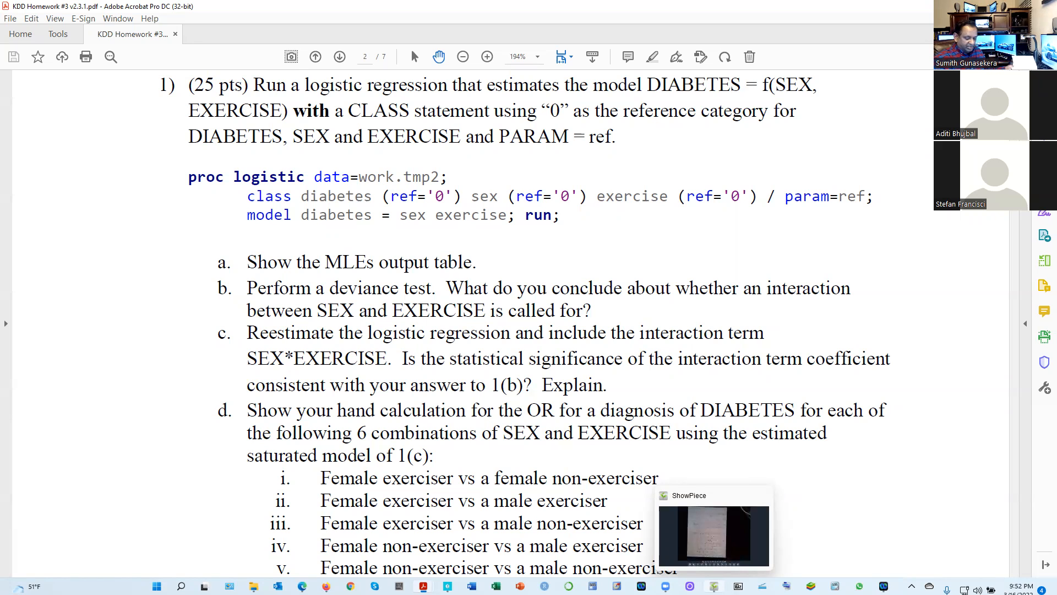
pyautogui.click(715, 533)
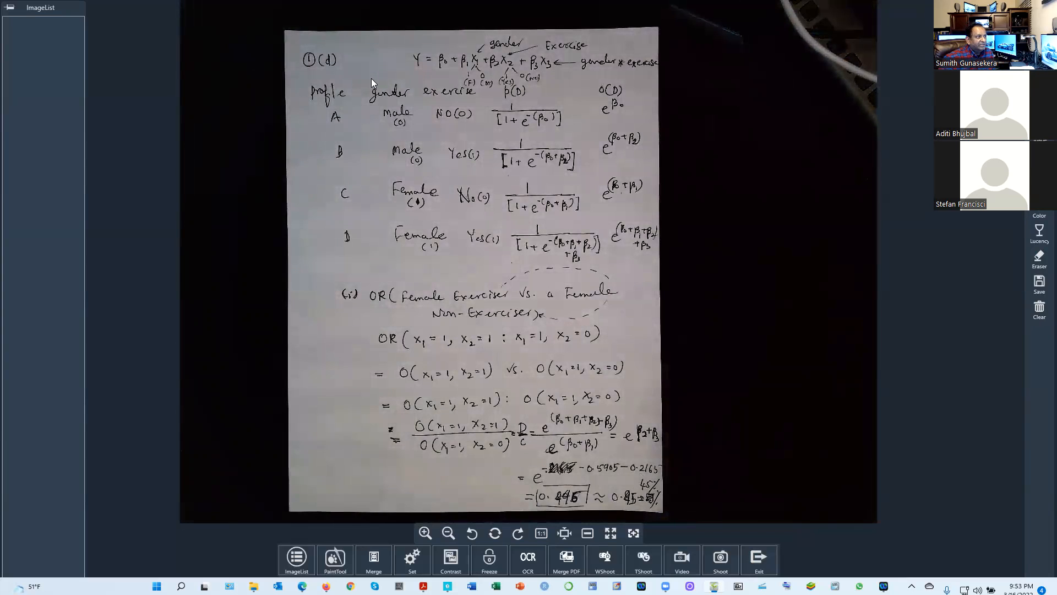
pyautogui.moveTo(423, 586)
pyautogui.click(447, 542)
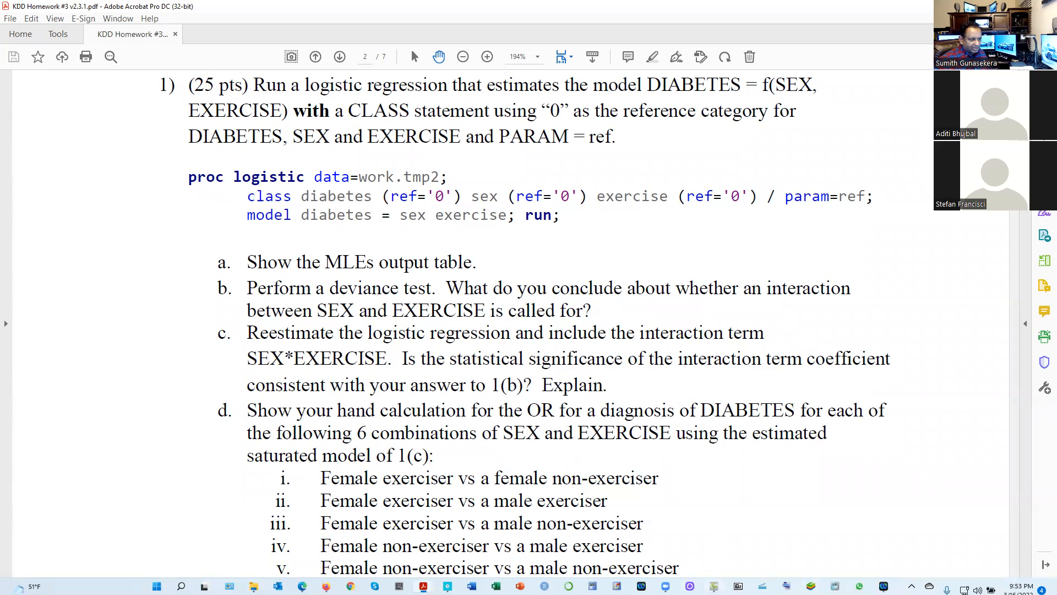
pyautogui.hotkey('alt', 'Tab')
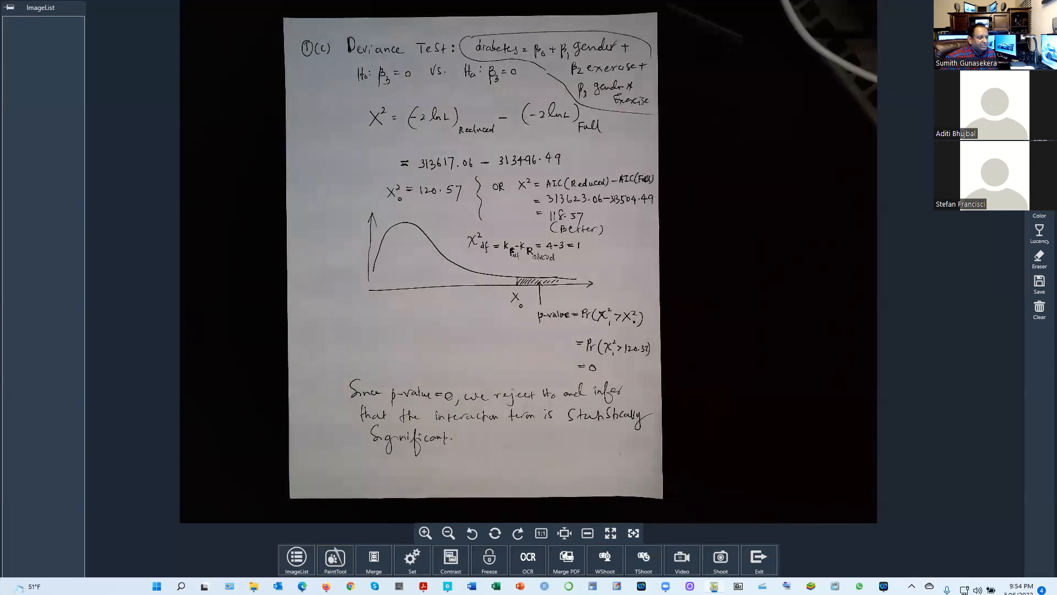
# Switch to SAS Studio in Firefox and run only the question 1(c) PROC LOGISTIC block with the gender*exercise interaction
pyautogui.hotkey('alt', 'Tab')
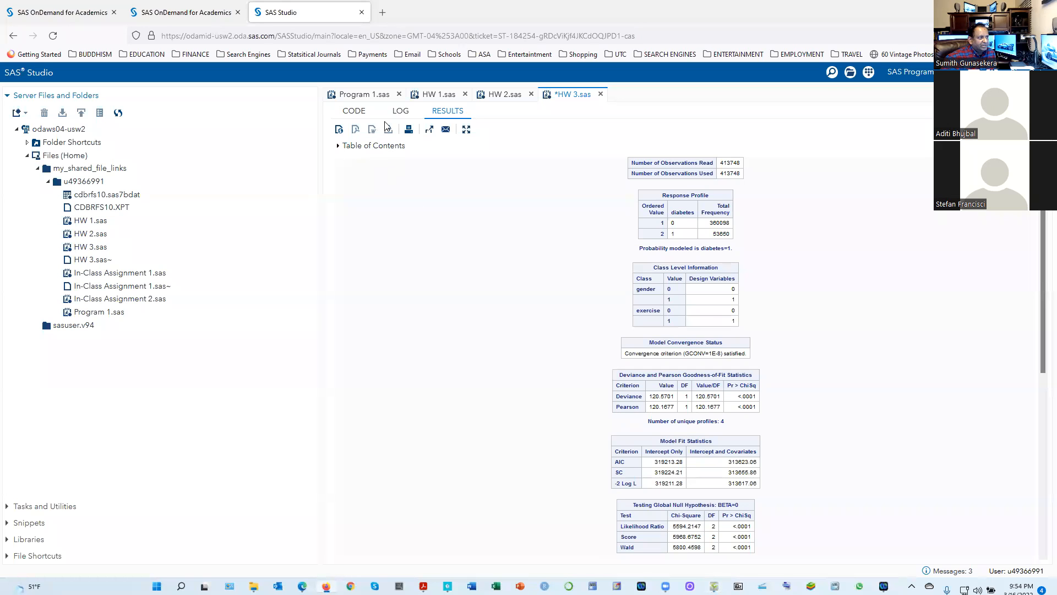
pyautogui.click(355, 112)
pyautogui.scroll(-4, 407, 448)
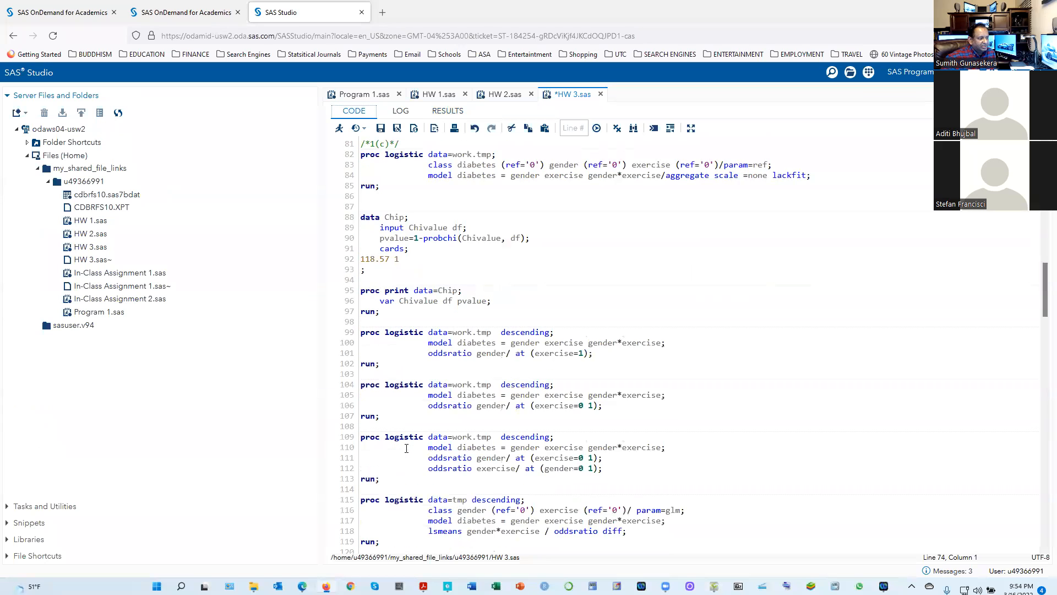
pyautogui.scroll(6, 406, 449)
pyautogui.scroll(-4, 406, 449)
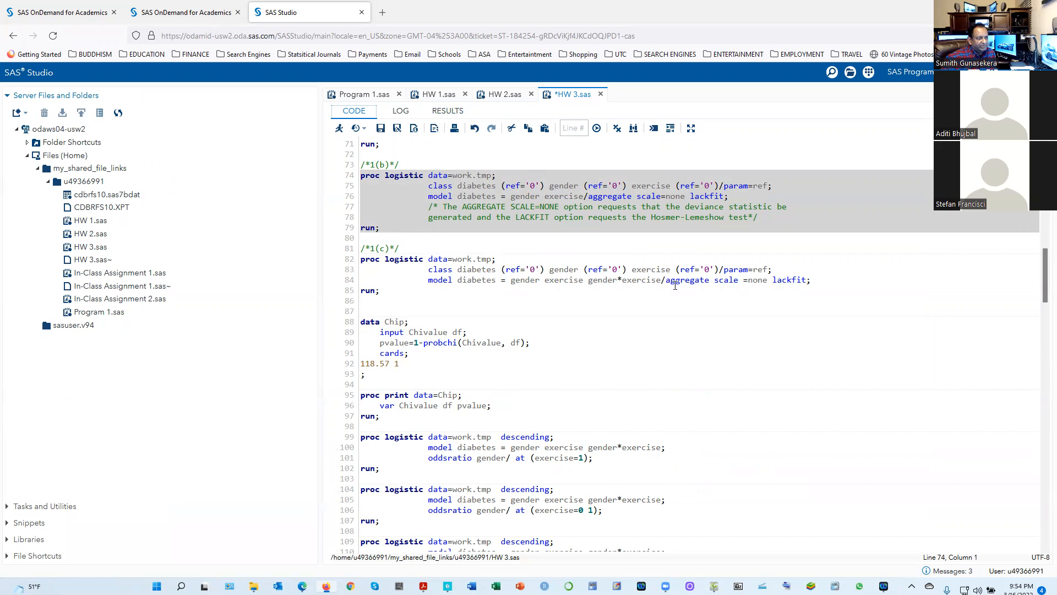
pyautogui.moveTo(381, 291); pyautogui.dragTo(348, 258)
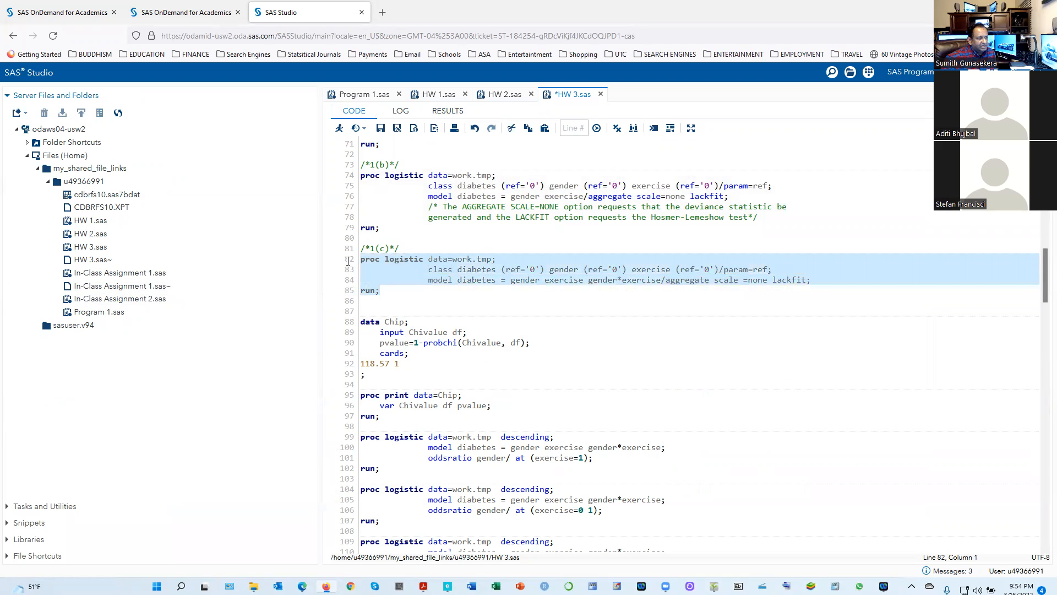
pyautogui.click(339, 128)
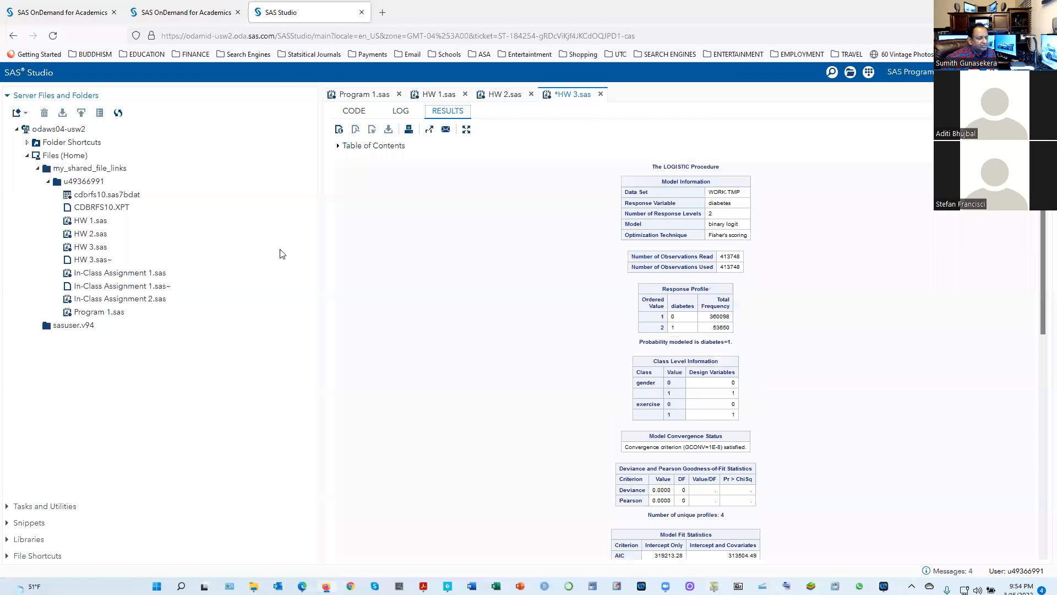
# Examine the 1(c) Model Fit Statistics and Joint Tests, and compare them with the handwritten deviance test in ShowPiece
pyautogui.scroll(-3, 843, 468)
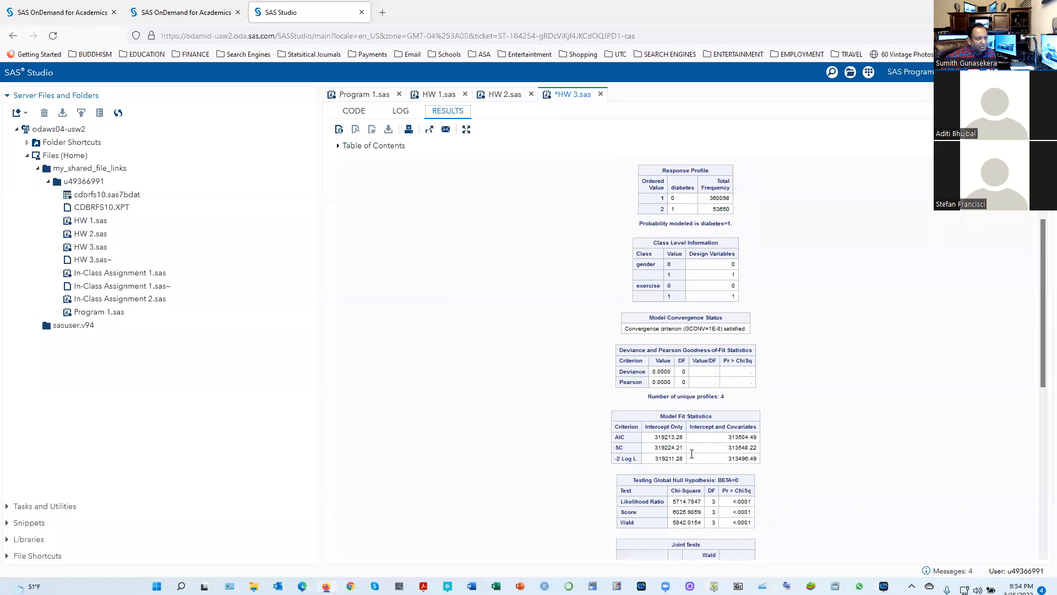
pyautogui.scroll(1, 692, 459)
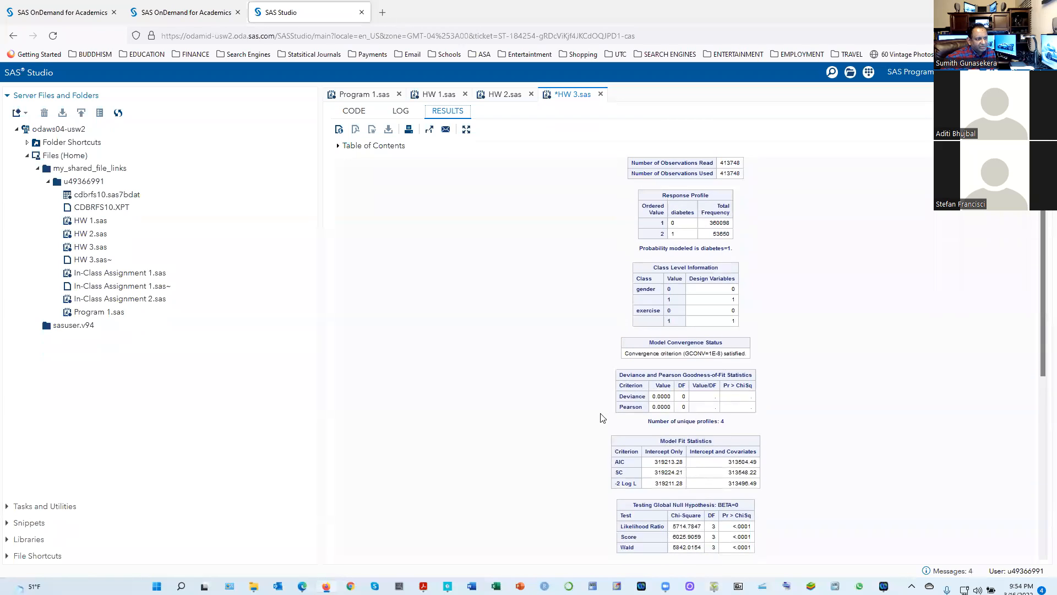
pyautogui.scroll(-1, 670, 468)
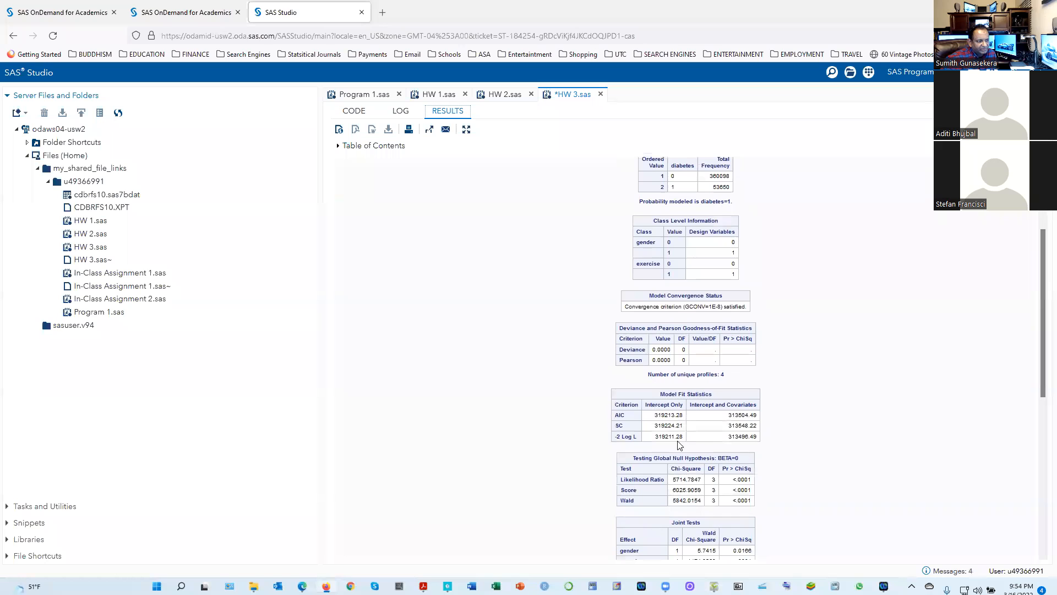
pyautogui.scroll(-2, 740, 426)
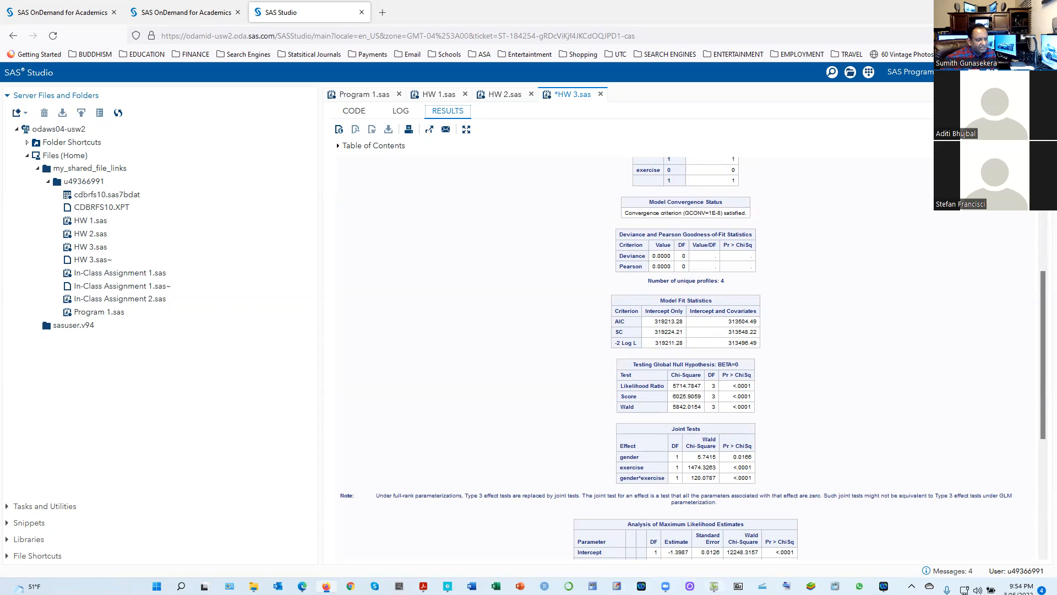
pyautogui.click(714, 585)
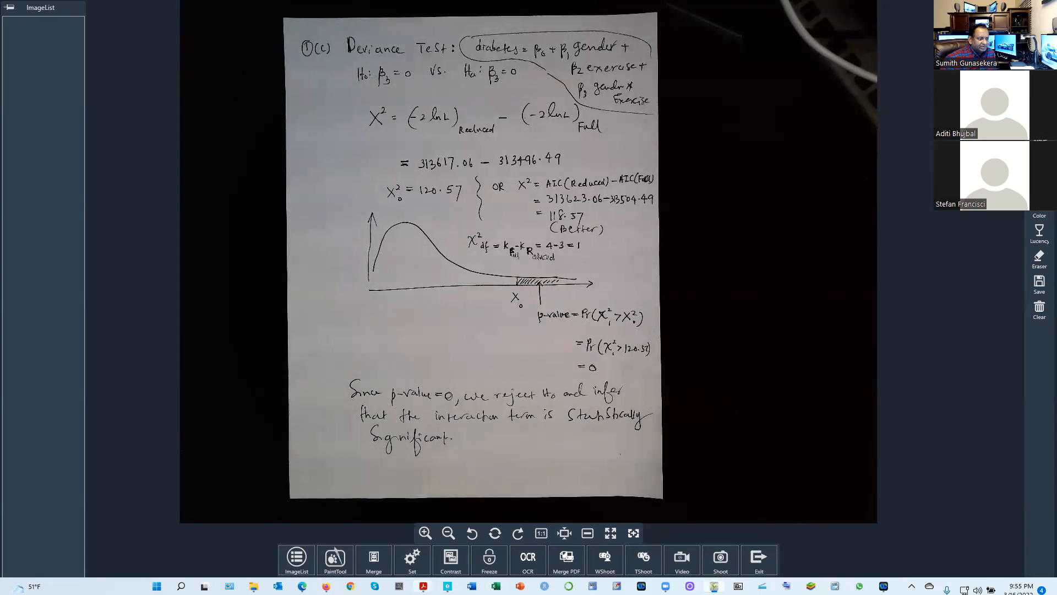
# Return to SAS Studio in Firefox and rerun the question 1(b) PROC LOGISTIC block for the model without interaction
pyautogui.click(325, 586)
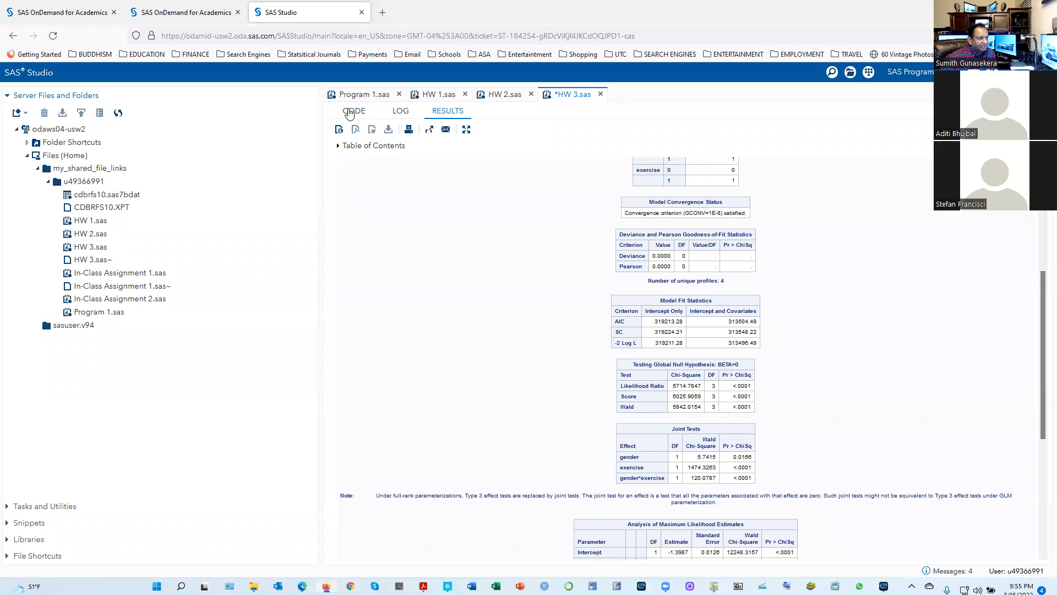
pyautogui.click(354, 111)
pyautogui.scroll(3, 384, 291)
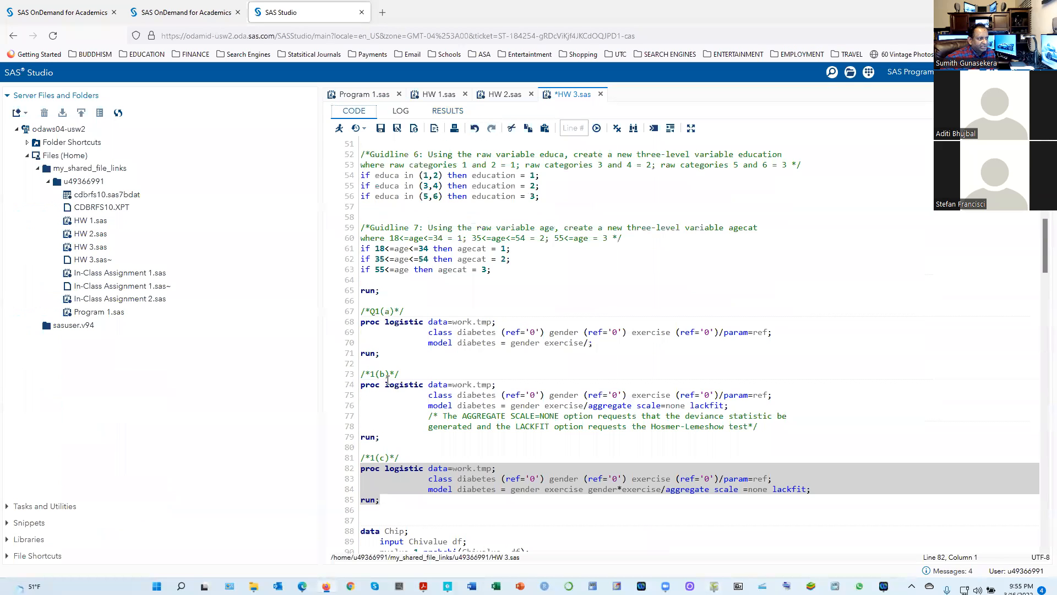
pyautogui.moveTo(389, 436); pyautogui.dragTo(354, 386)
pyautogui.click(339, 127)
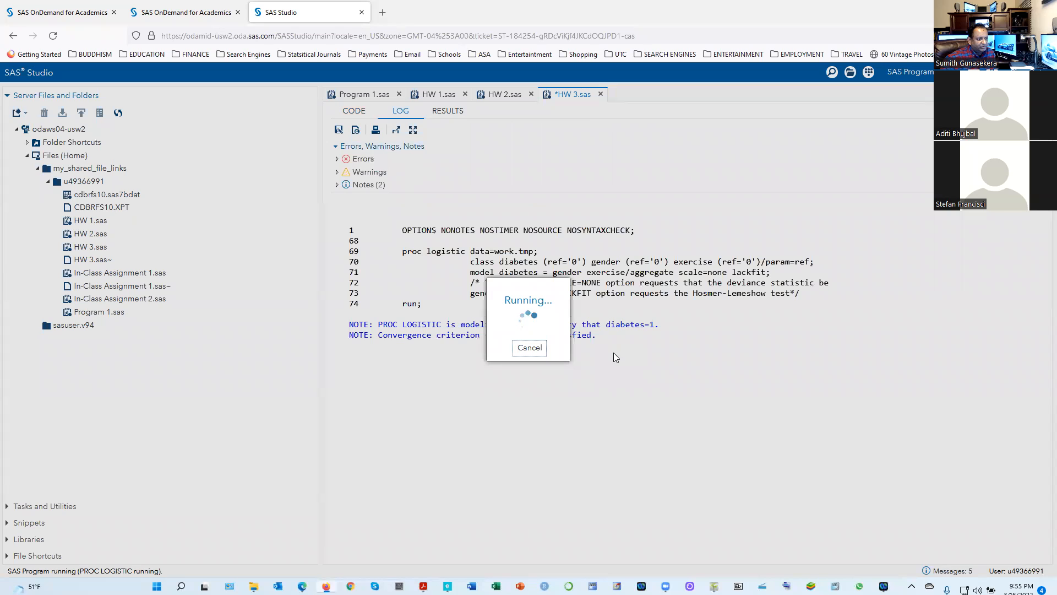
# Check the reduced model's AIC and -2 Log L against the handwritten 1(c) deviance test in ShowPiece
pyautogui.scroll(-1, 584, 450)
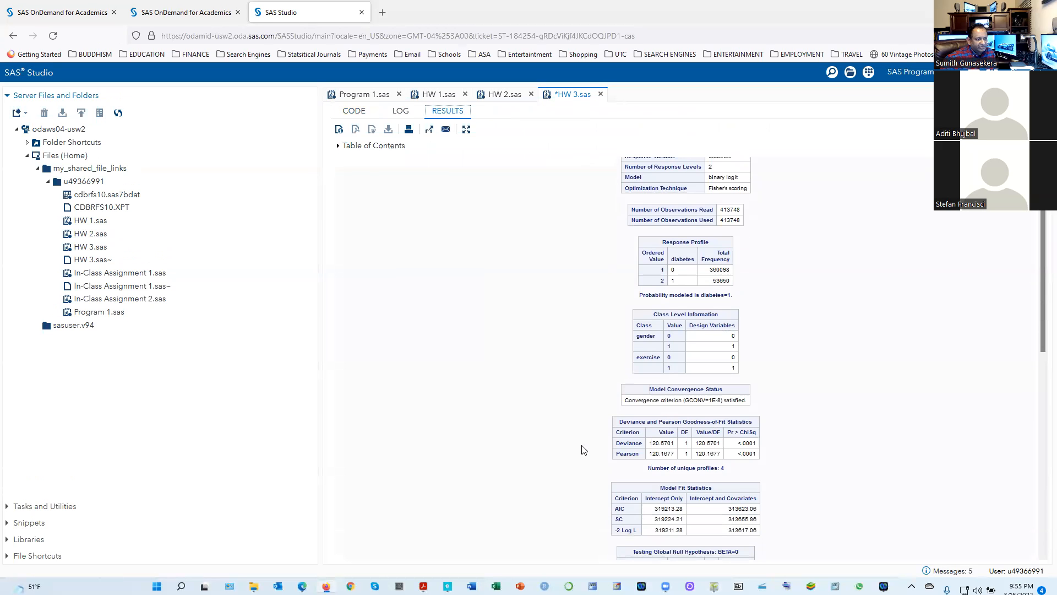
pyautogui.scroll(-1, 715, 455)
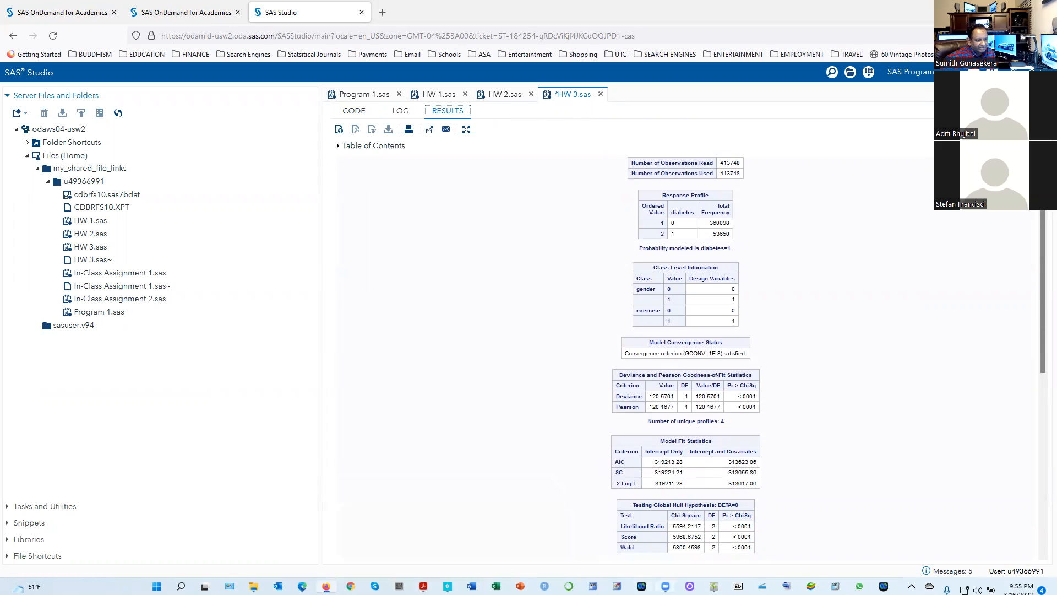
pyautogui.click(714, 586)
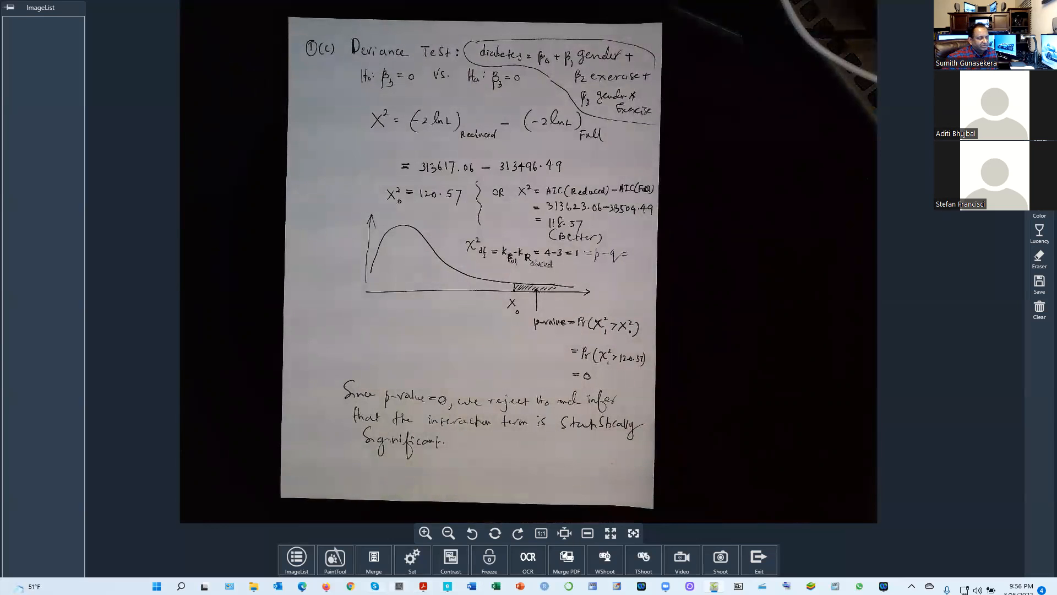
# Switch to SAS Studio in Firefox and run only the Chip data step with its PROC PRINT, computing the p-value for chi-square 118.57 with 1 df
pyautogui.click(327, 586)
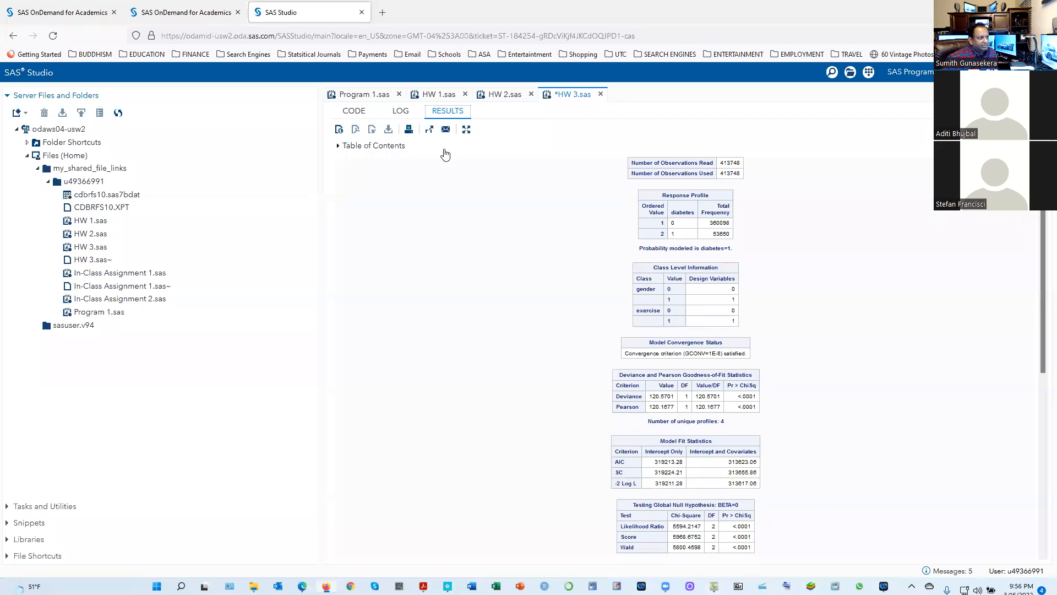
pyautogui.click(354, 110)
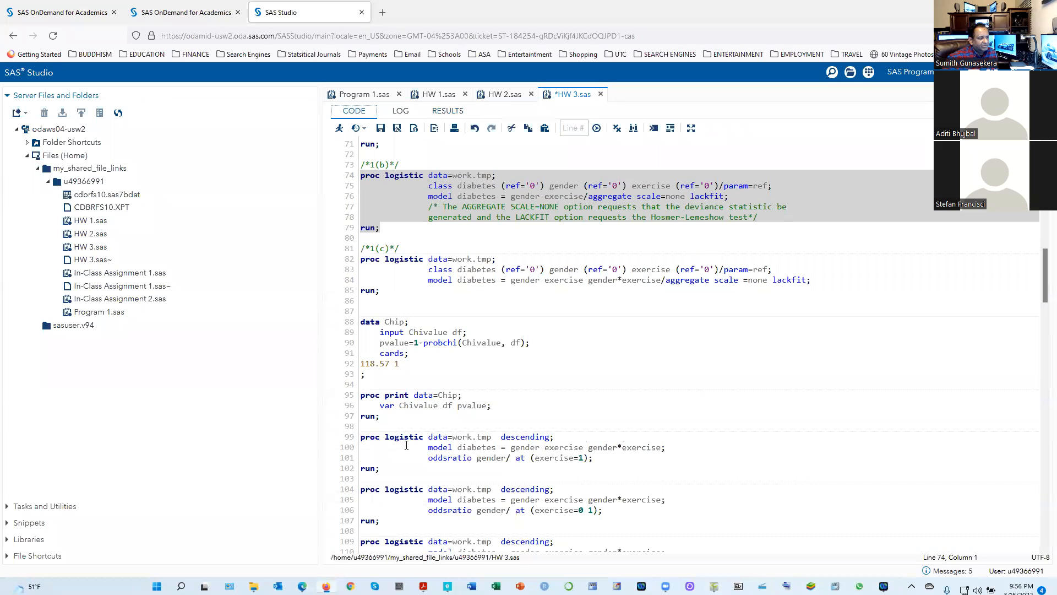
pyautogui.moveTo(381, 417); pyautogui.dragTo(347, 322)
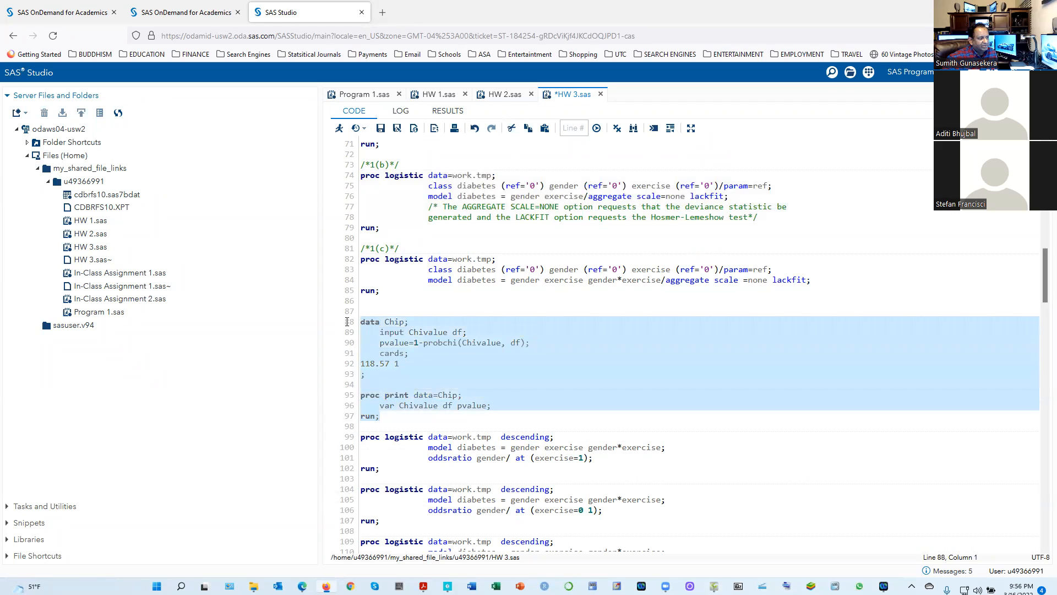
pyautogui.click(339, 128)
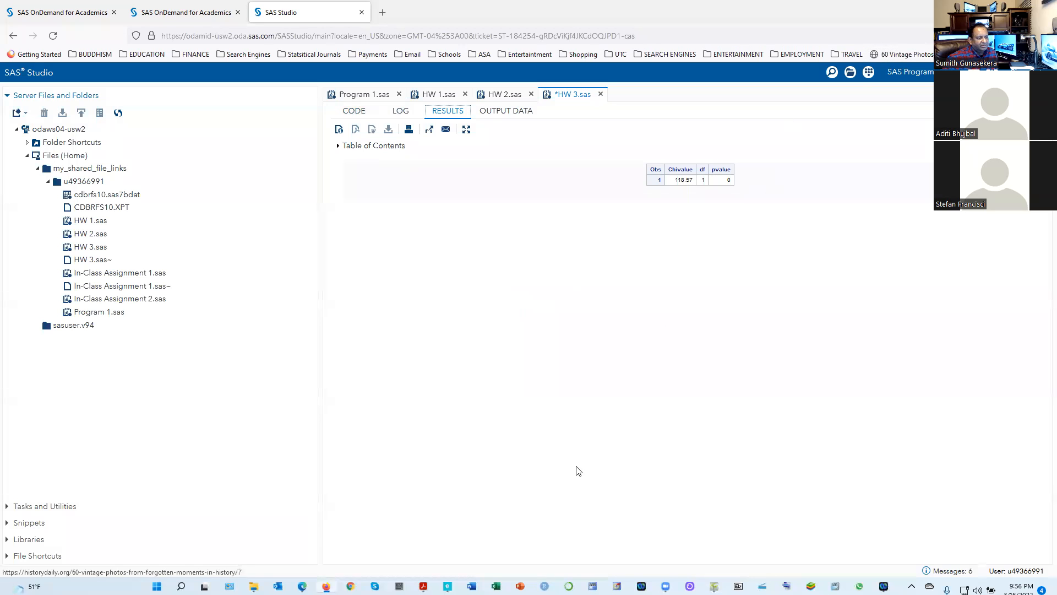
# Read question 1 parts (d) to (f) in the KDD Homework #3 PDF in Acrobat, and bring up the handwritten odds ratio page in ShowPiece
pyautogui.click(714, 586)
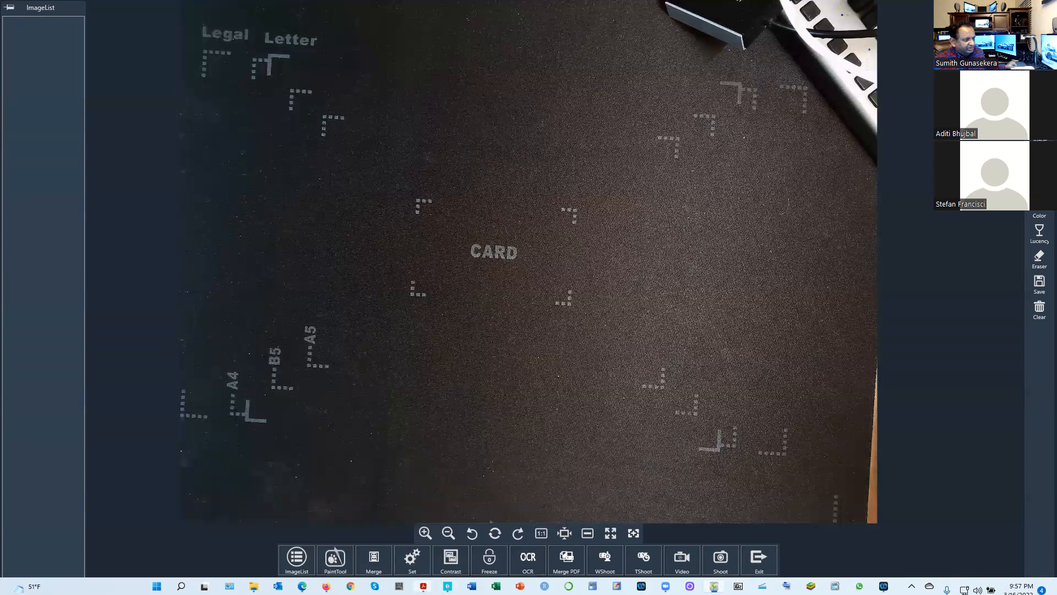
pyautogui.moveTo(424, 586)
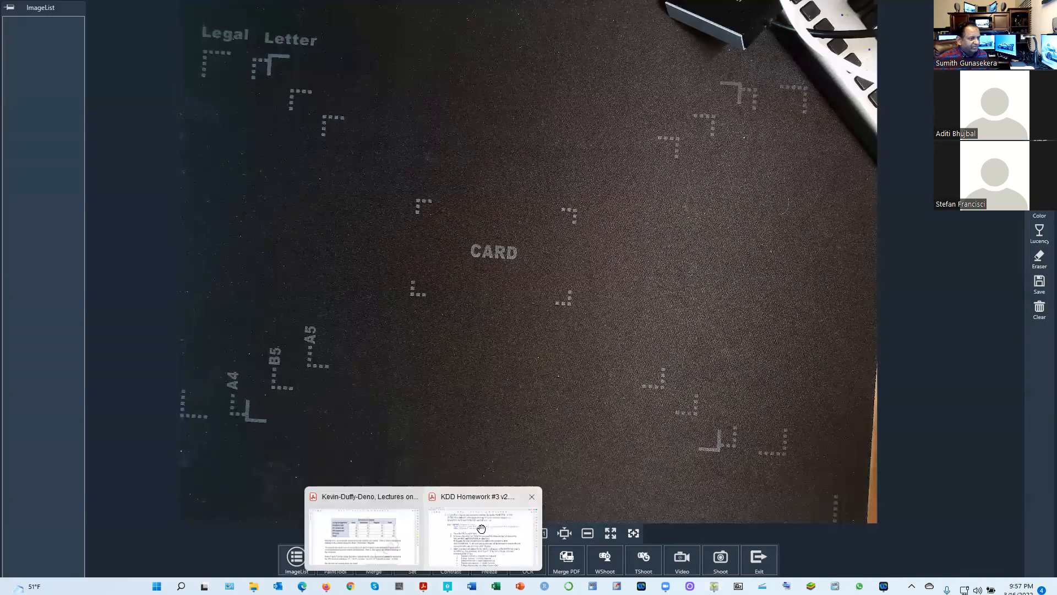
pyautogui.click(492, 504)
pyautogui.scroll(-2, 542, 413)
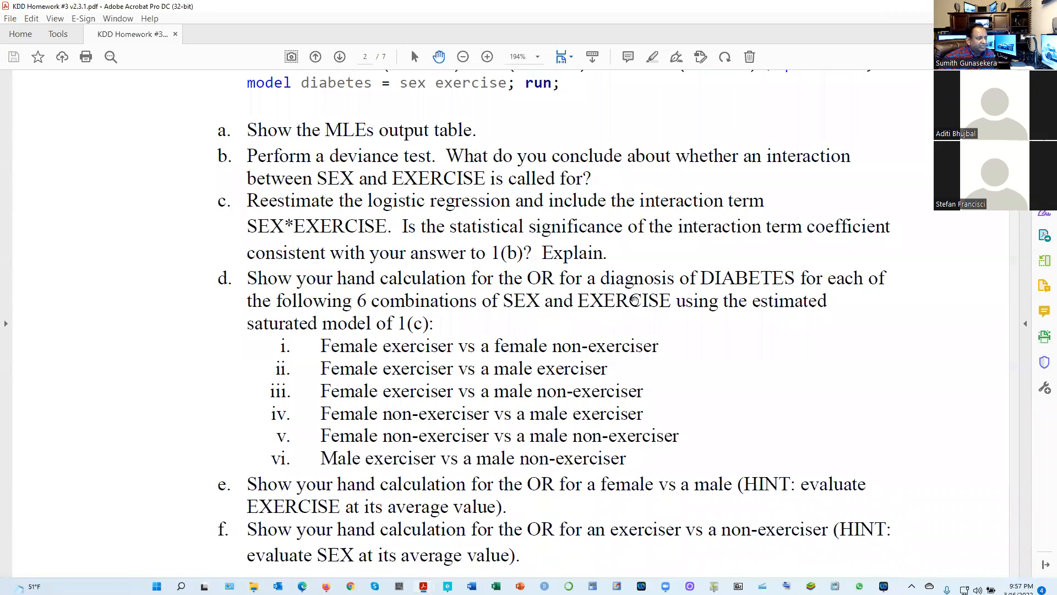
pyautogui.scroll(-1, 622, 334)
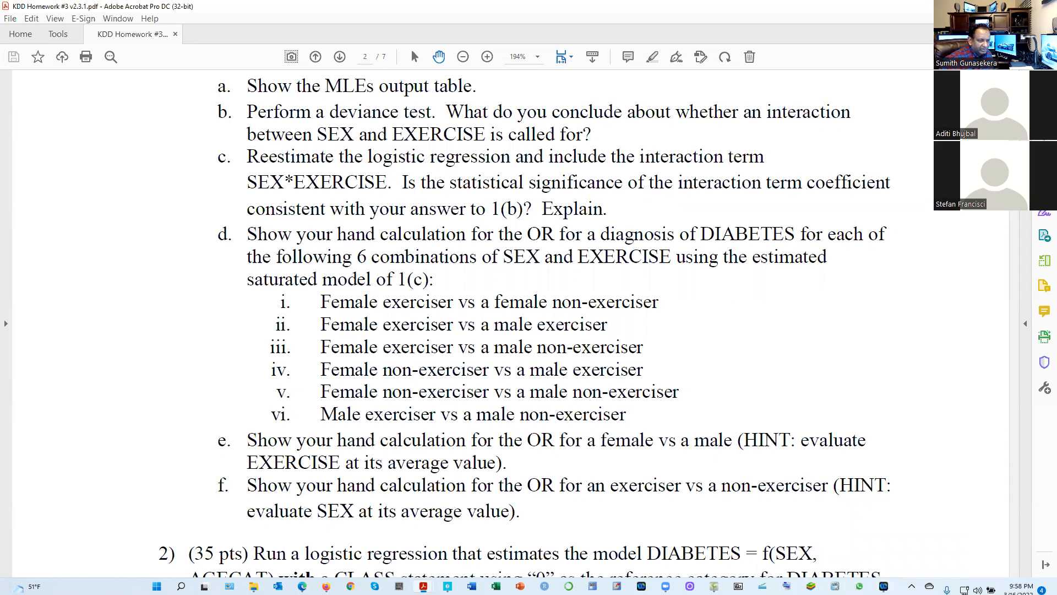
pyautogui.click(715, 586)
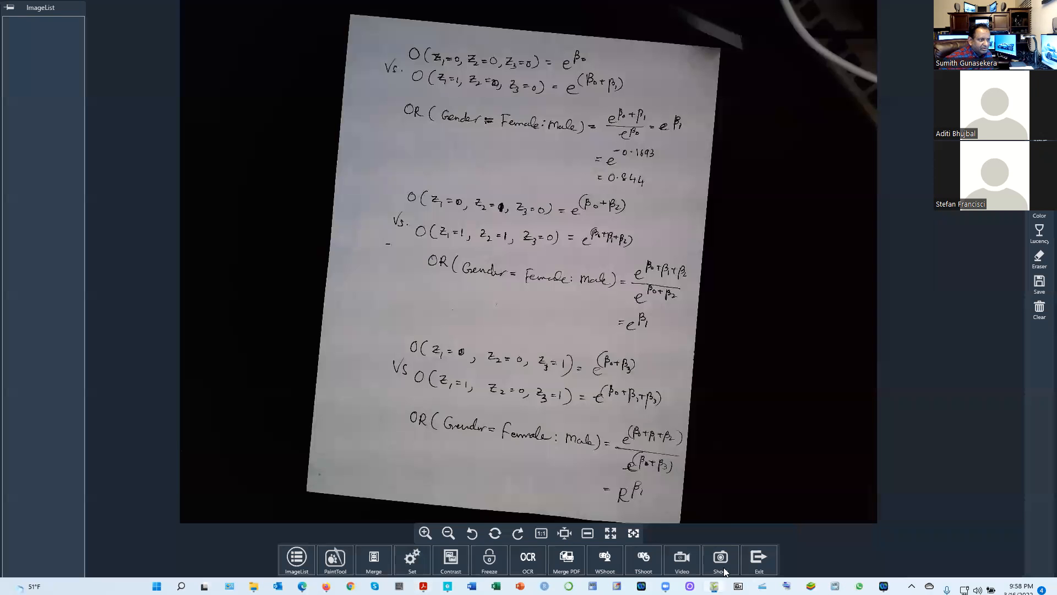
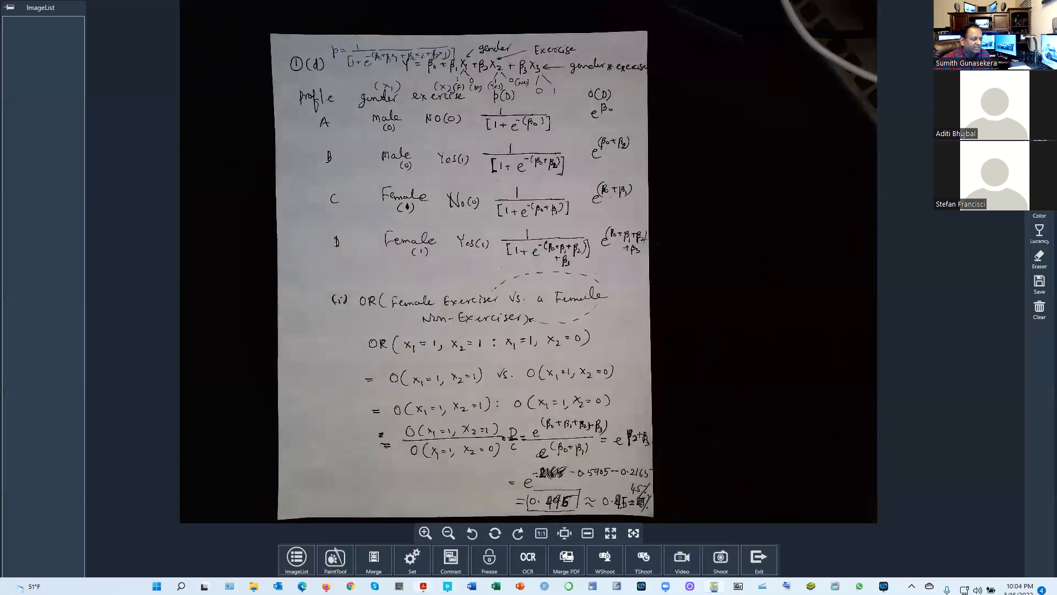
# Reread question 1(d) in the KDD Homework #3 PDF in Acrobat and return to the handwritten odds ratio page in ShowPiece
pyautogui.moveTo(423, 586)
pyautogui.click(443, 537)
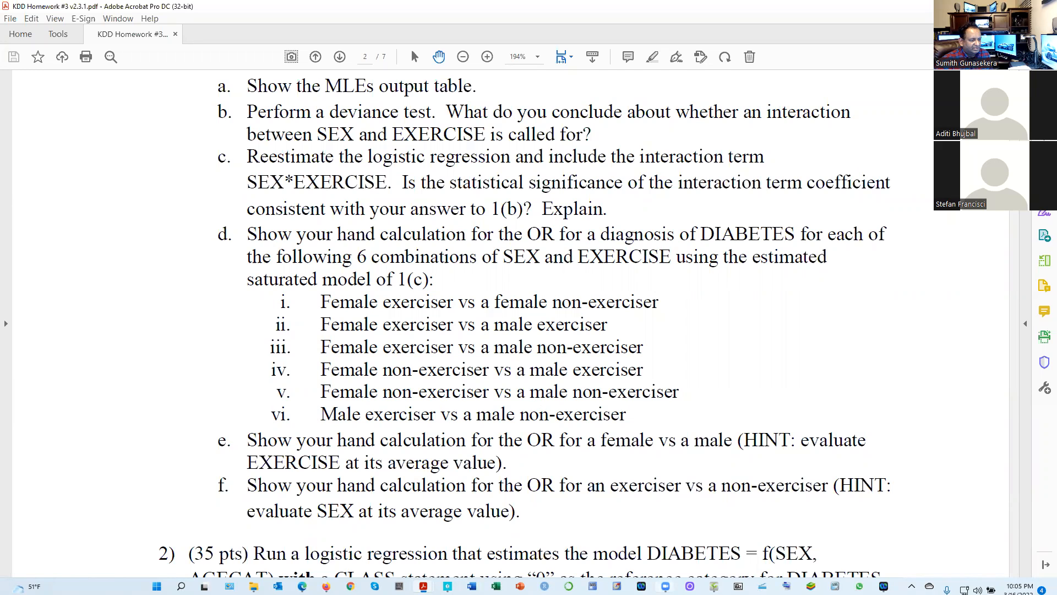
pyautogui.hotkey('alt', 'Tab')
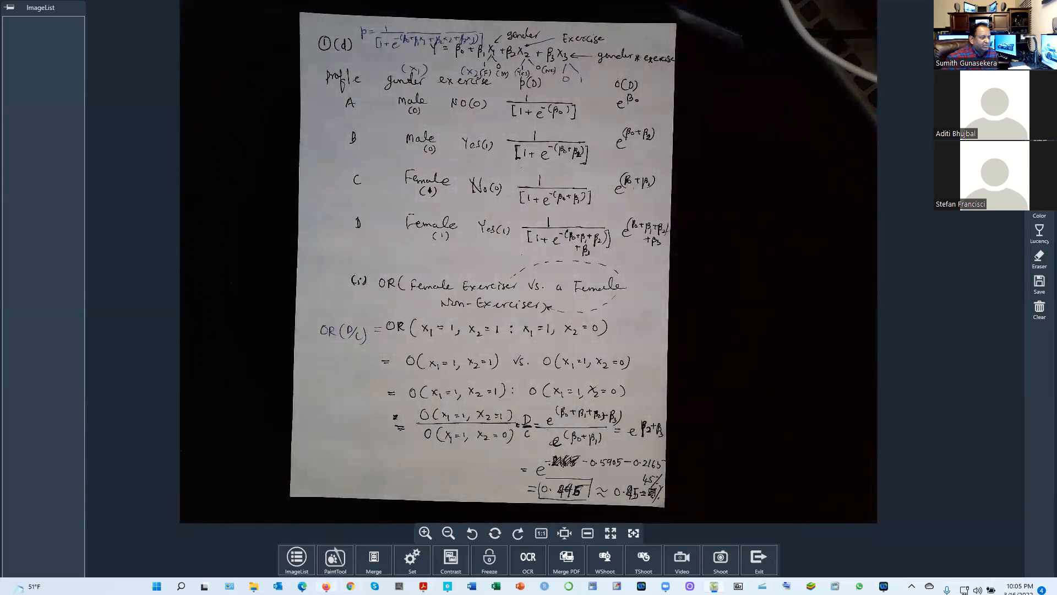
# Switch to SAS Studio in Firefox and run only the question 1(c) PROC LOGISTIC block with the gender*exercise interaction
pyautogui.hotkey('alt', 'Tab')
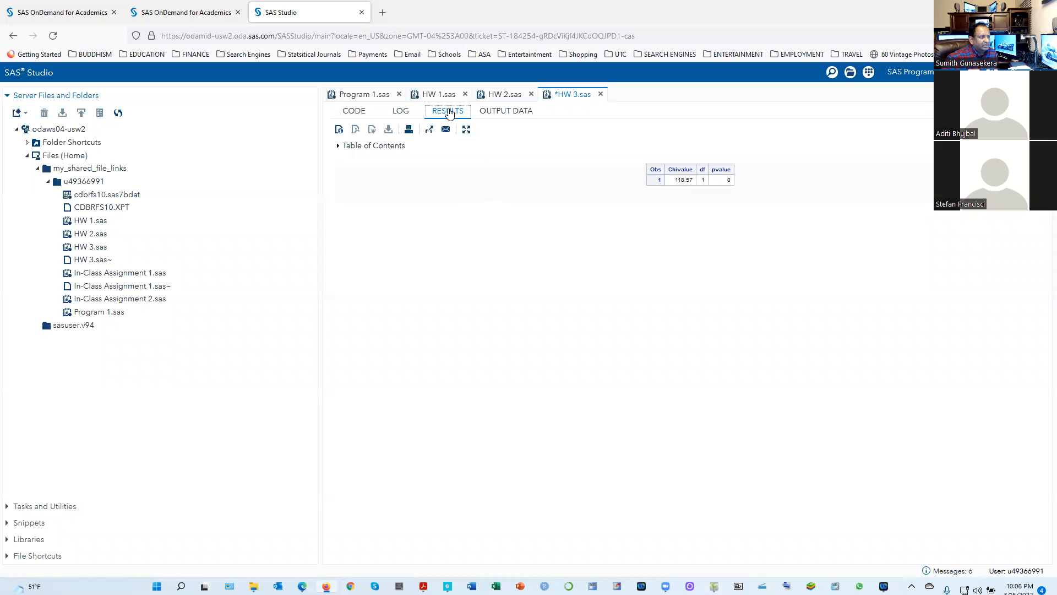
pyautogui.click(357, 112)
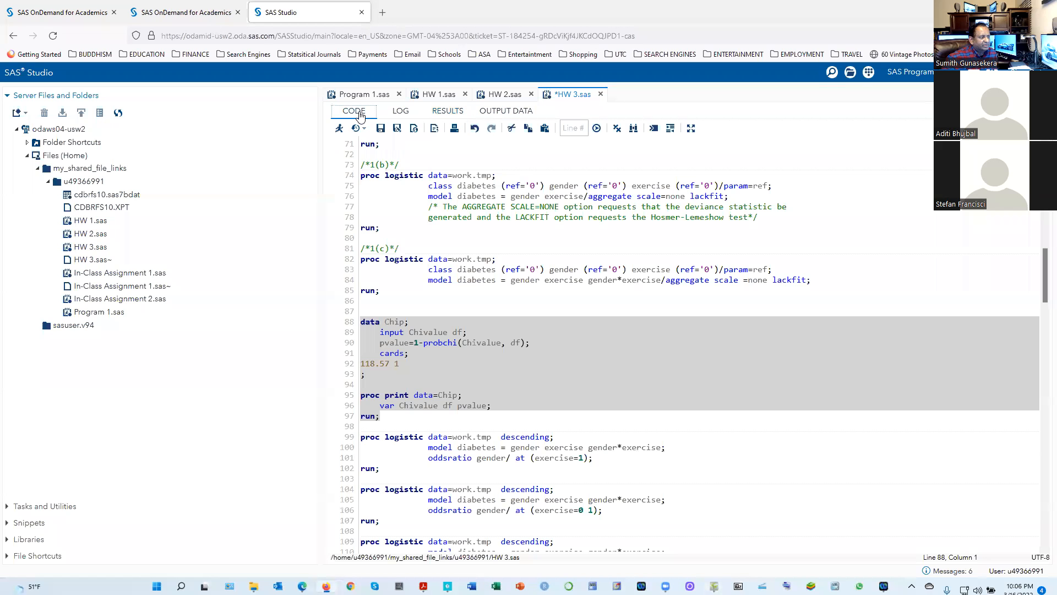
pyautogui.scroll(-4, 427, 358)
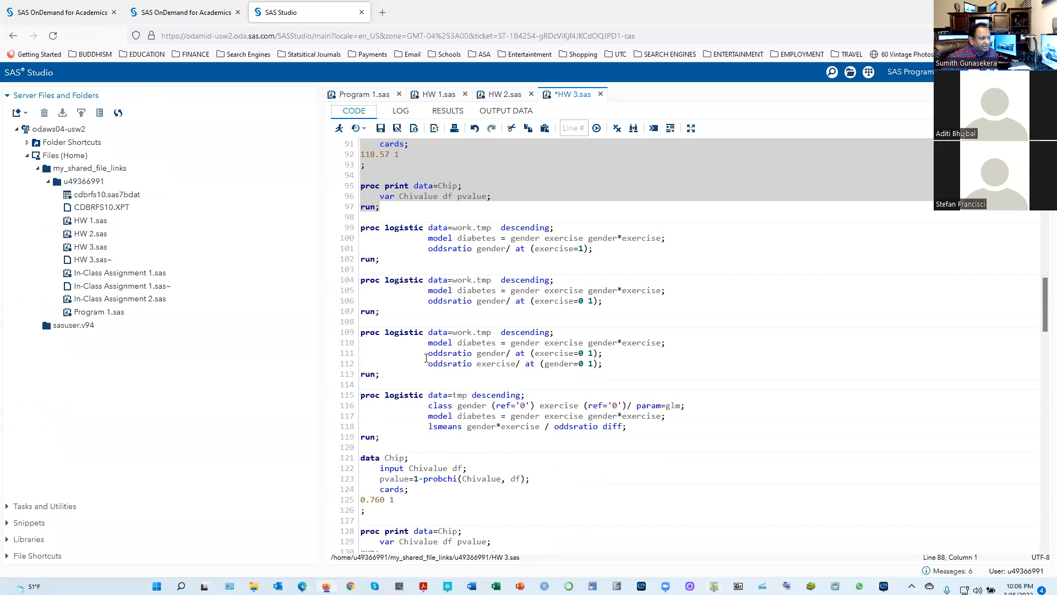
pyautogui.scroll(4, 427, 358)
pyautogui.scroll(2, 420, 382)
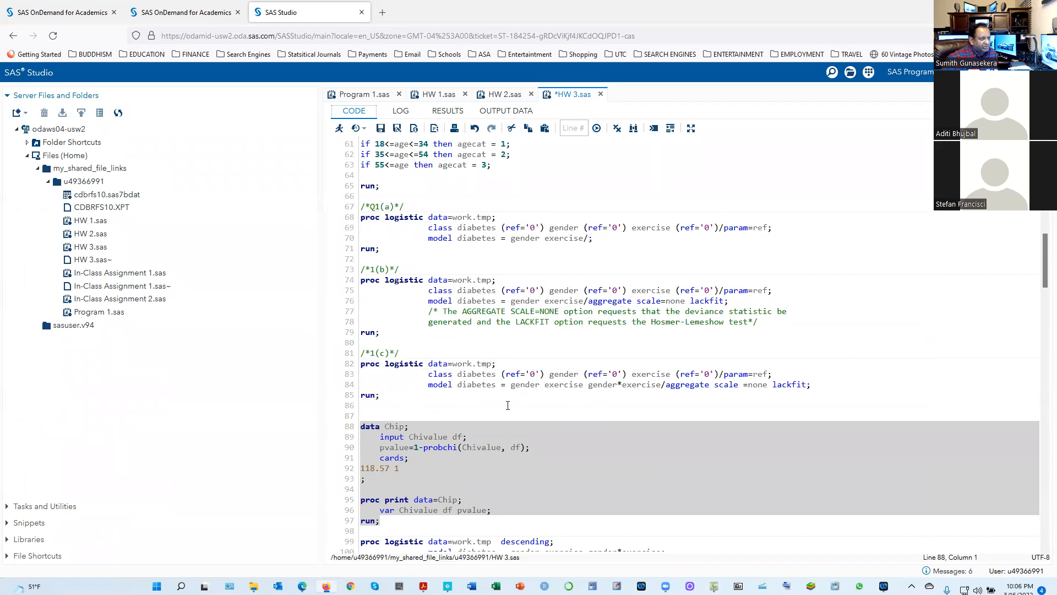
pyautogui.moveTo(419, 402); pyautogui.dragTo(333, 366)
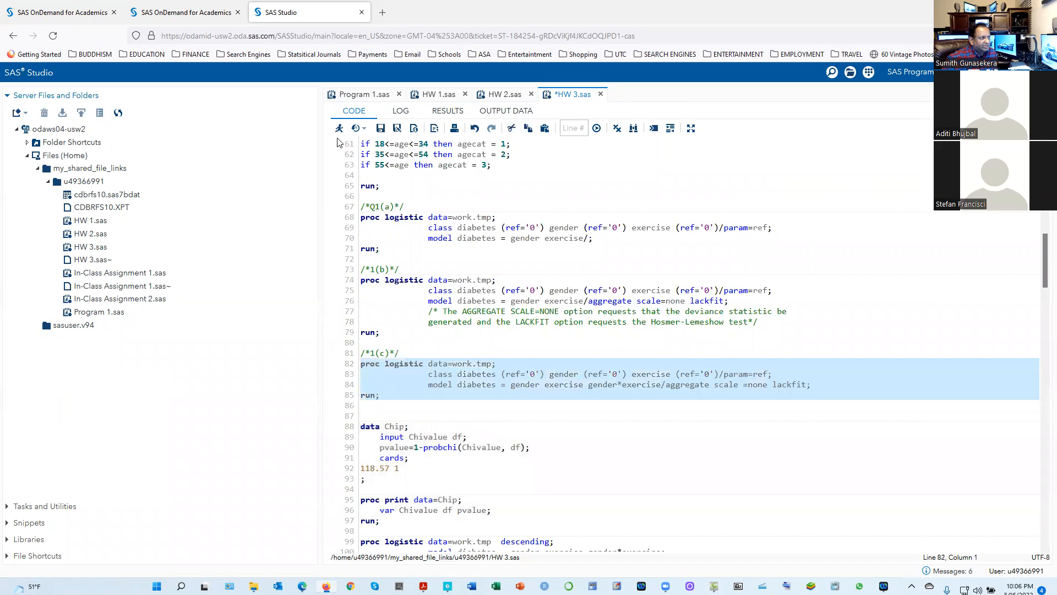
pyautogui.press('F3')
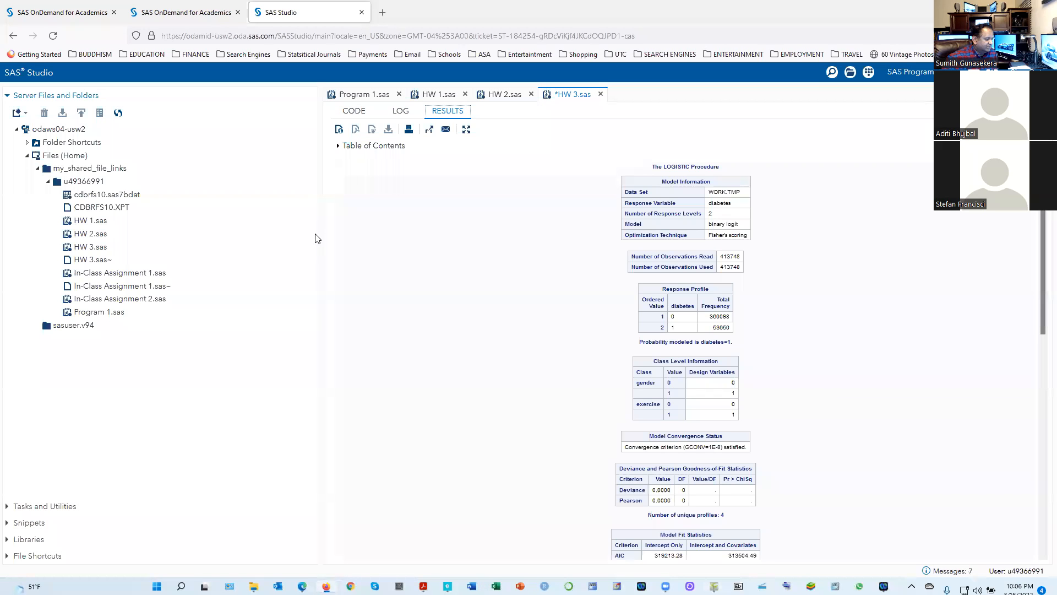
# Look through the HW 3.sas code following the 1(c) block, including the Chip data step and the PROC LOGISTIC blocks with oddsratio statements
pyautogui.click(354, 112)
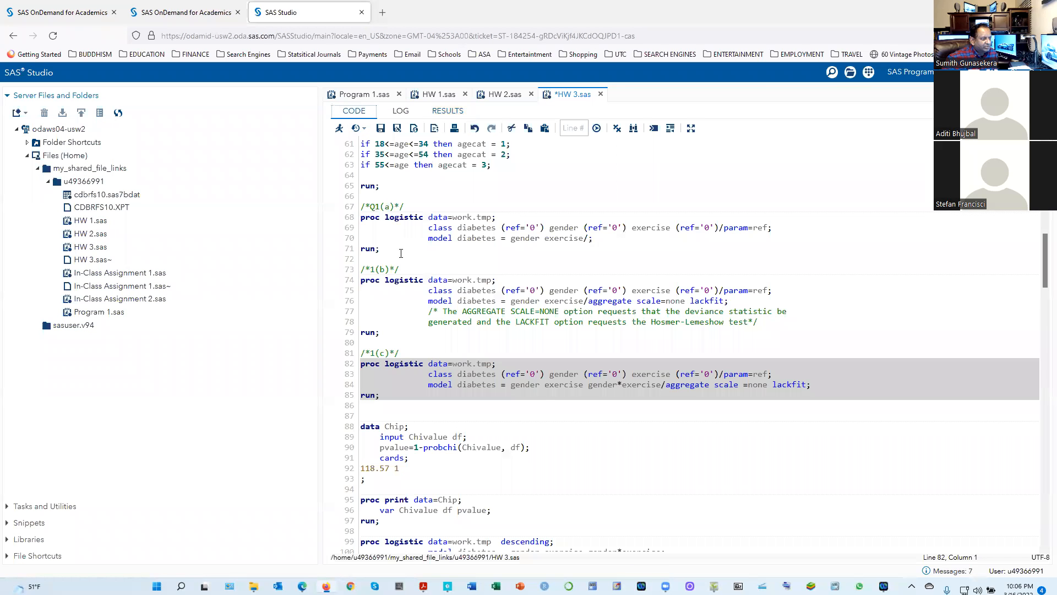
pyautogui.scroll(-6, 503, 434)
pyautogui.scroll(6, 503, 432)
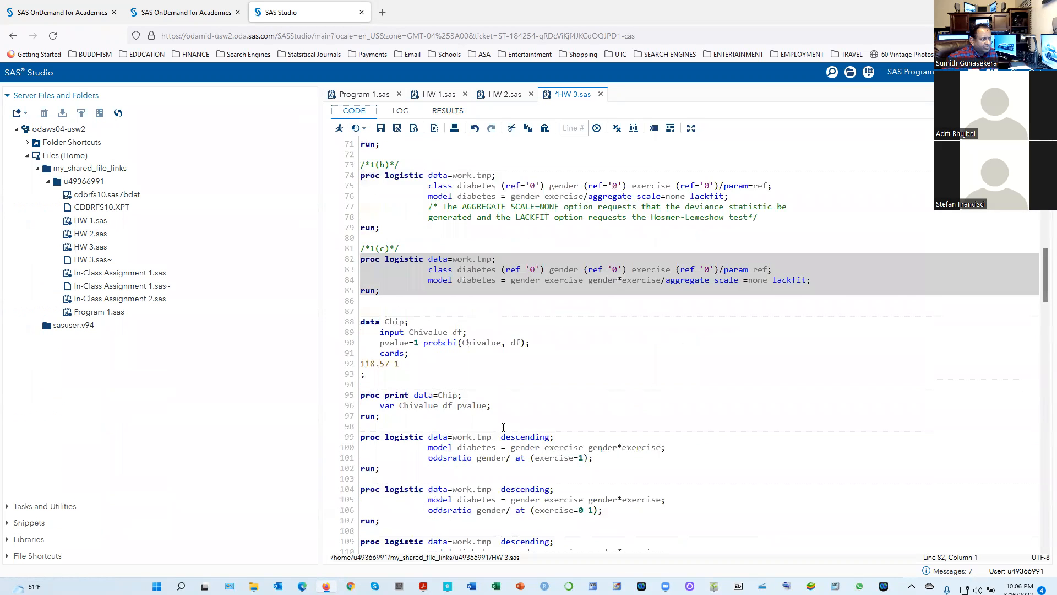
pyautogui.scroll(-2, 503, 427)
pyautogui.scroll(-4, 503, 428)
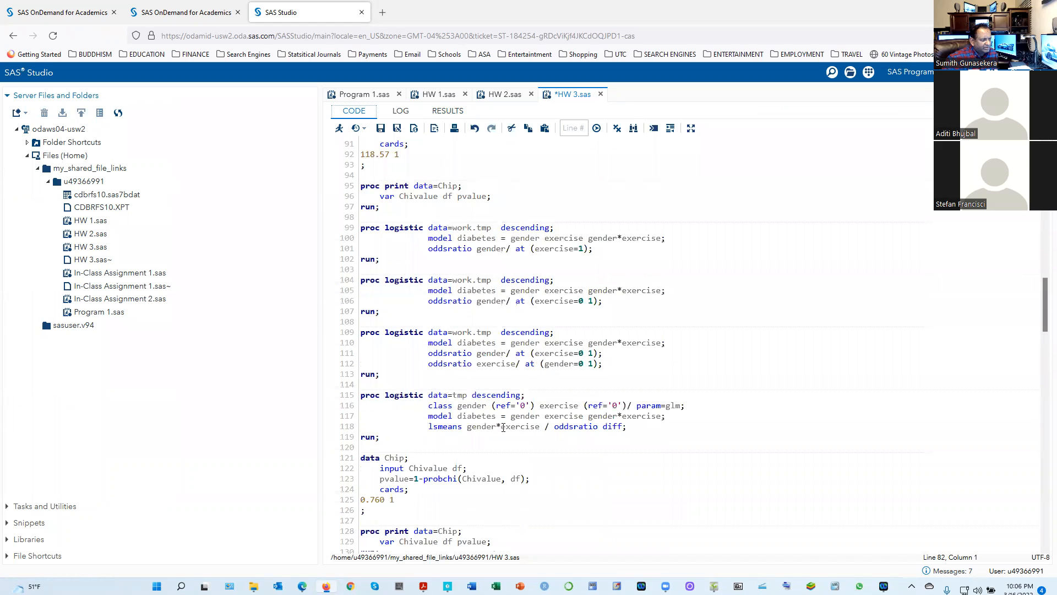
pyautogui.scroll(-4, 503, 427)
pyautogui.scroll(10, 504, 427)
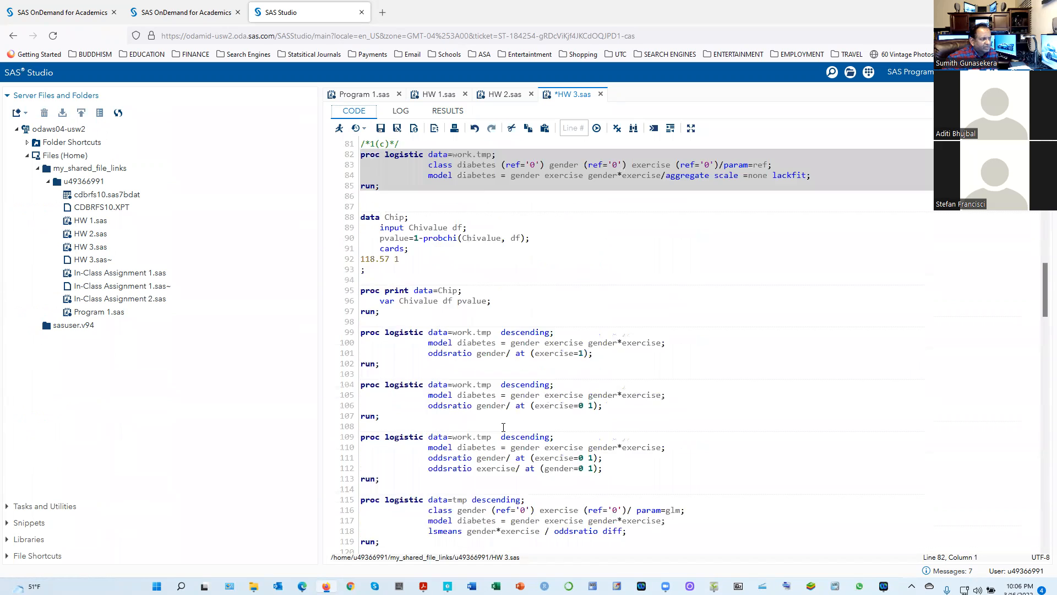
pyautogui.click(506, 420)
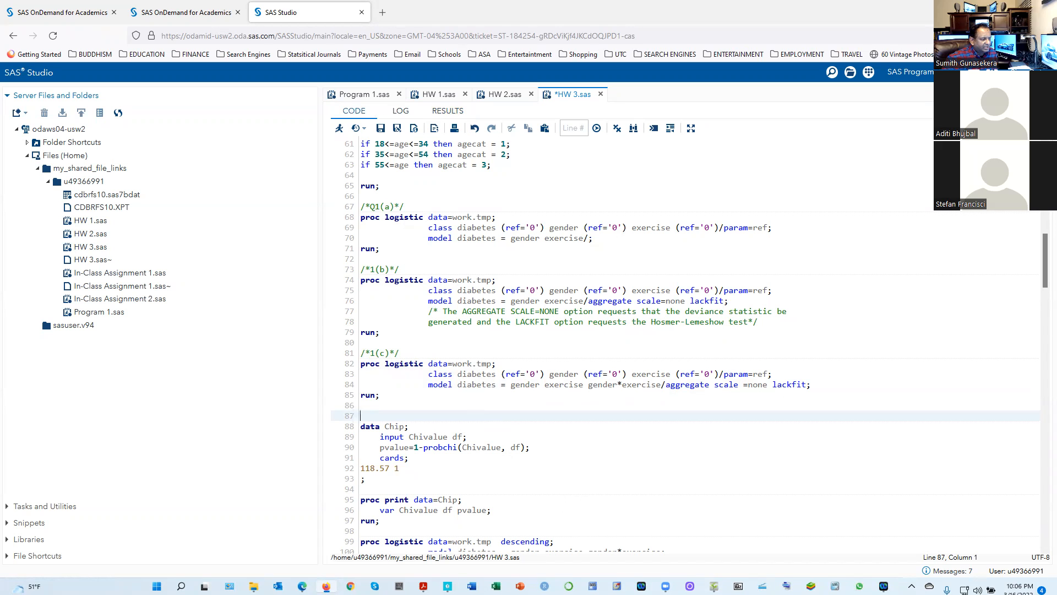
# Check the wording of question 1(c) and 1(d) in the homework PDF in Acrobat and return to SAS Studio in Firefox
pyautogui.moveTo(424, 586)
pyautogui.click(457, 541)
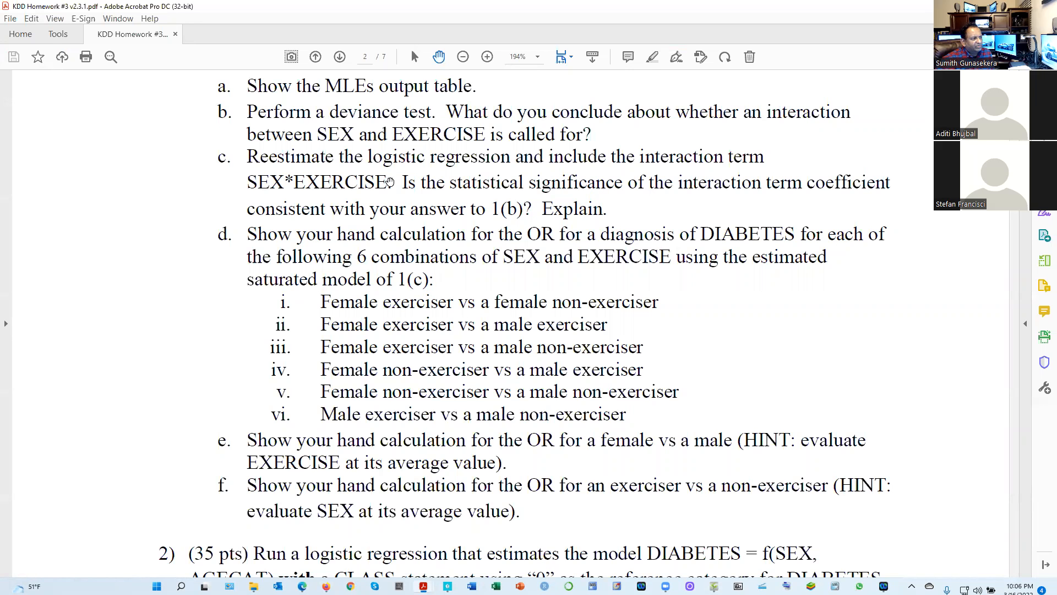
pyautogui.hotkey('alt', 'Tab')
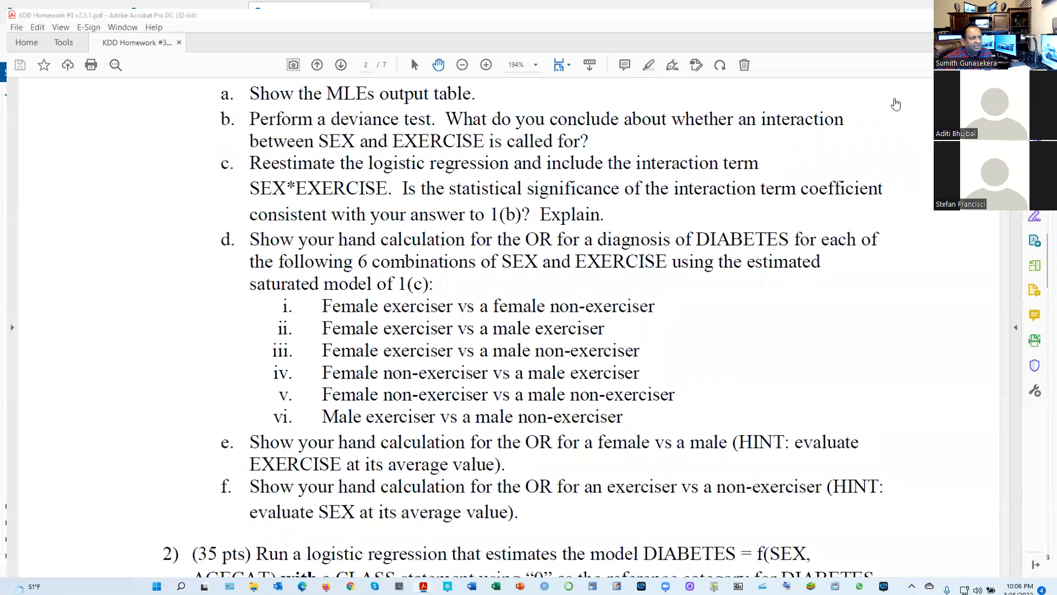
# Rerun the question 1(c) PROC LOGISTIC block and bring up its Analysis of Maximum Likelihood Estimates table
pyautogui.moveTo(398, 396); pyautogui.dragTo(360, 363)
pyautogui.click(339, 128)
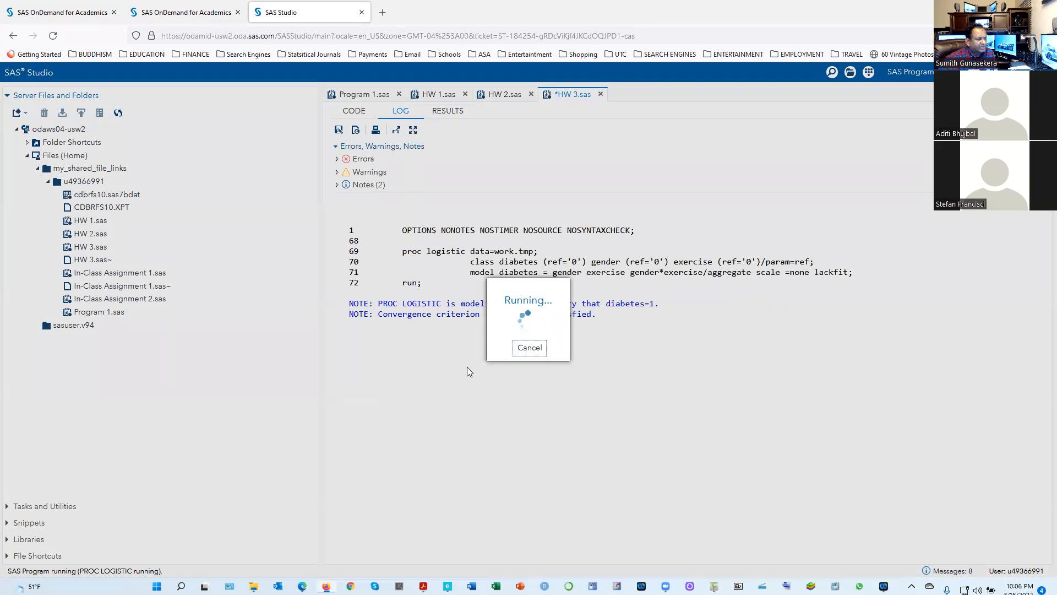
pyautogui.scroll(-3, 644, 424)
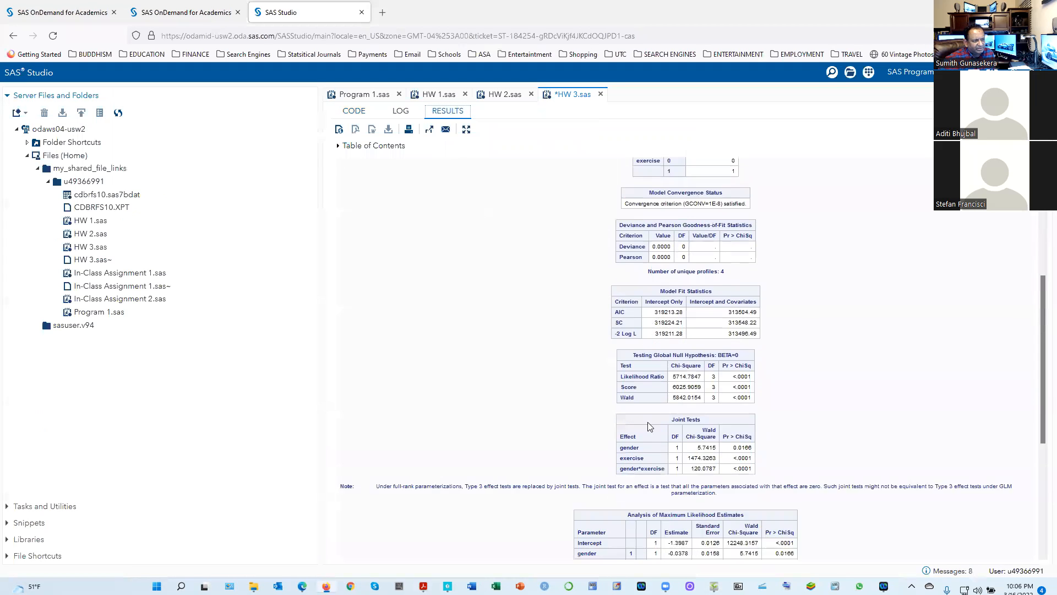
pyautogui.scroll(-2, 660, 474)
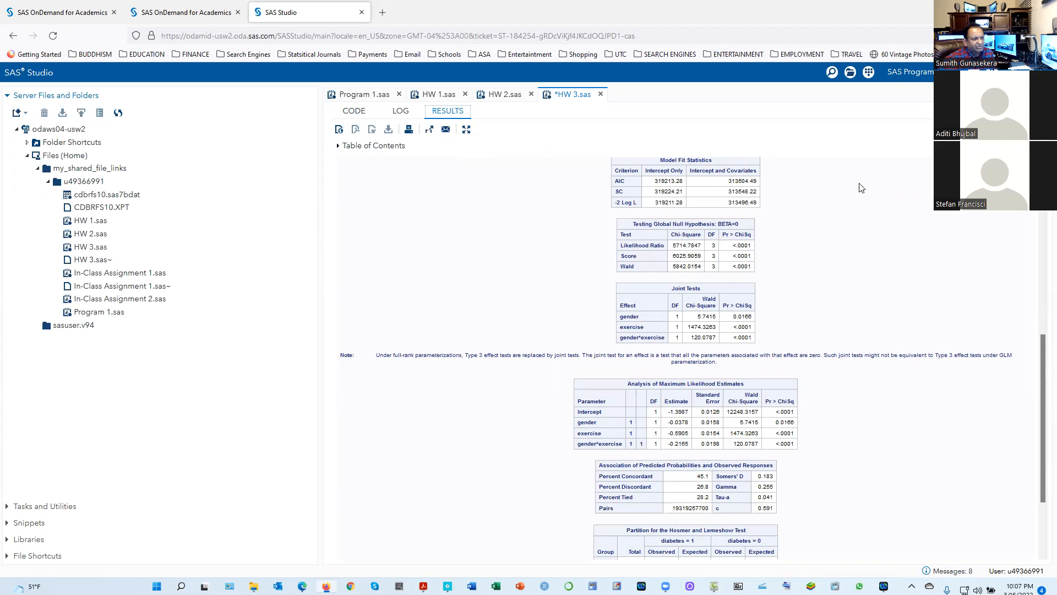
# Review the handwritten summary of the six profile odds ratios in ShowPiece and return to SAS Studio in Firefox
pyautogui.moveTo(447, 586)
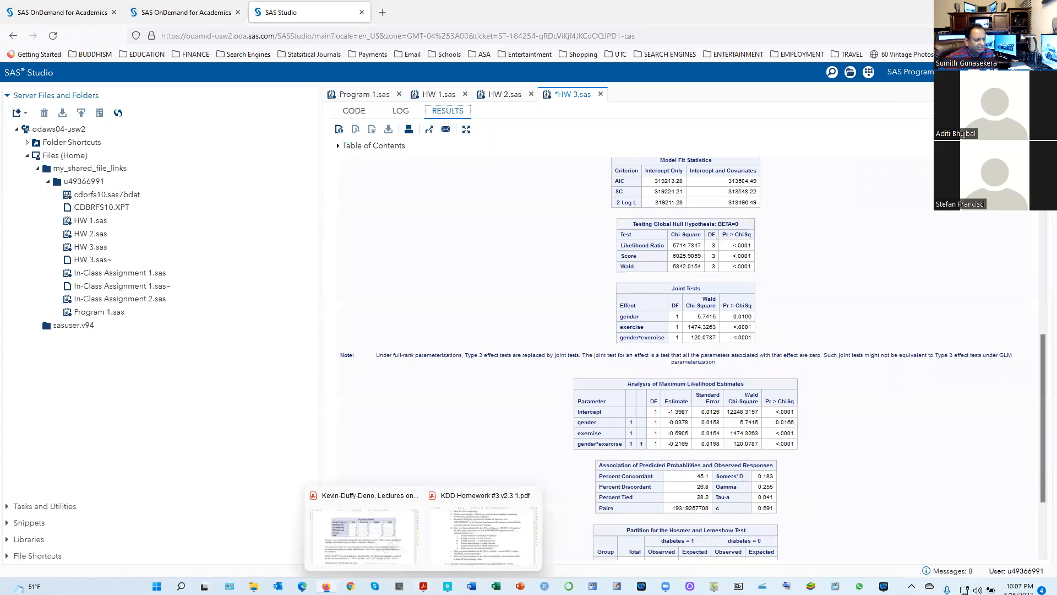
pyautogui.click(715, 586)
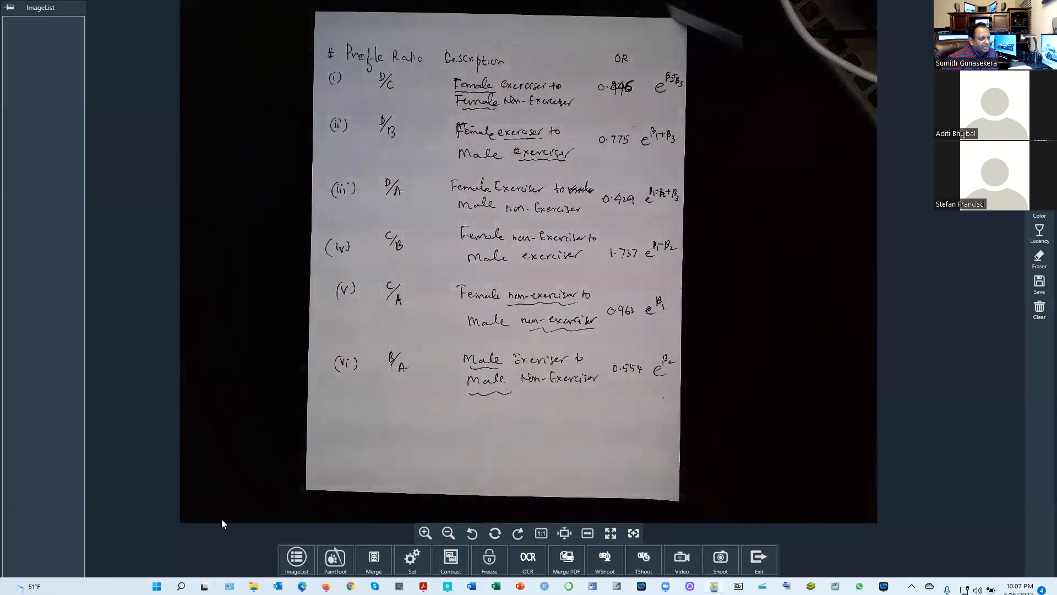
pyautogui.click(326, 586)
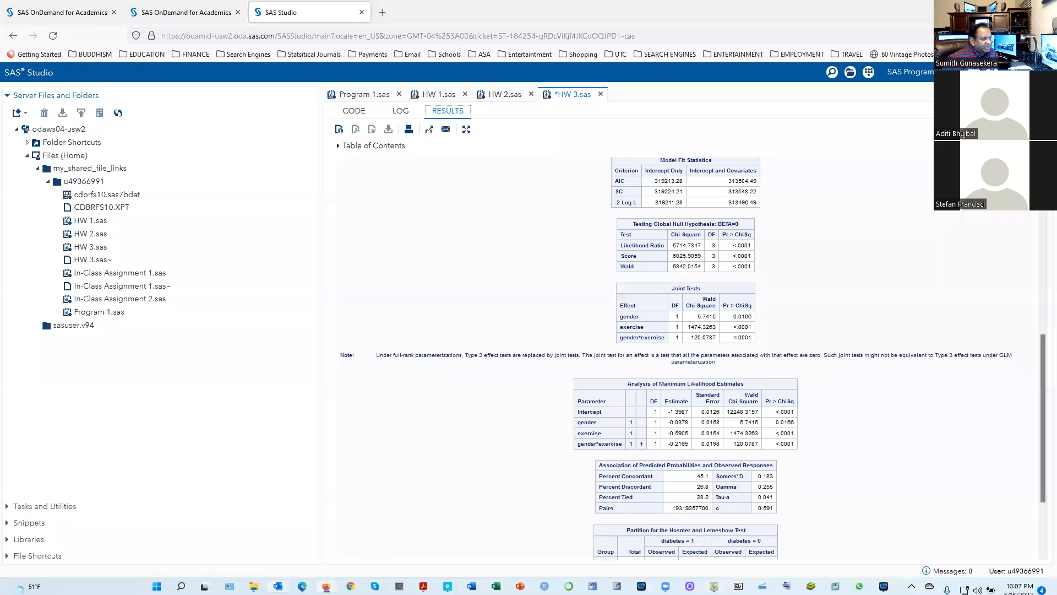
# Examine the 1(c) interaction model's results, from the goodness-of-fit statistics through the coefficient estimates to the Hosmer and Lemeshow test
pyautogui.click(354, 112)
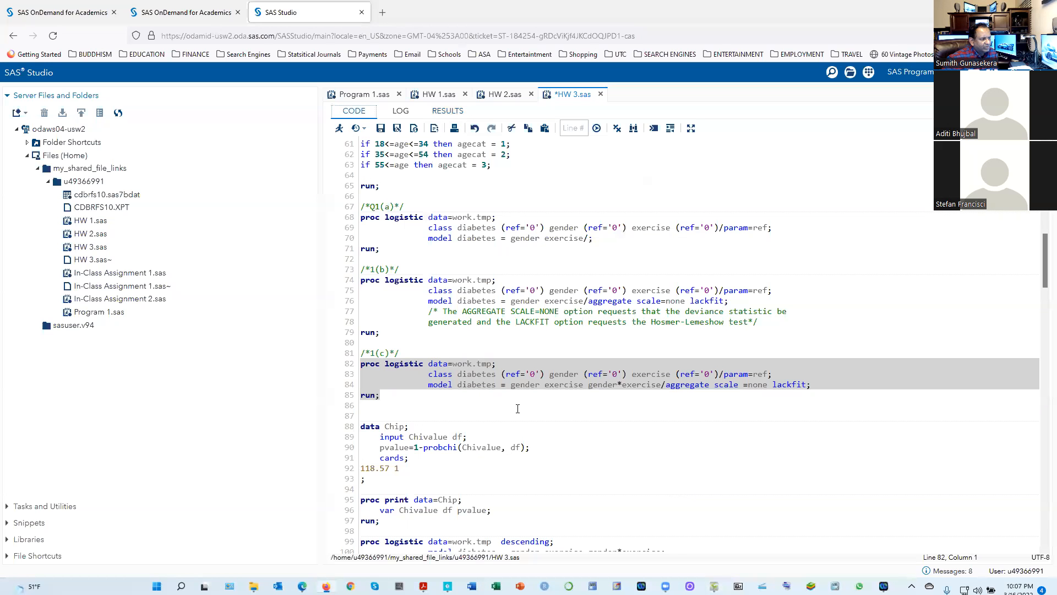
pyautogui.scroll(-20, 519, 406)
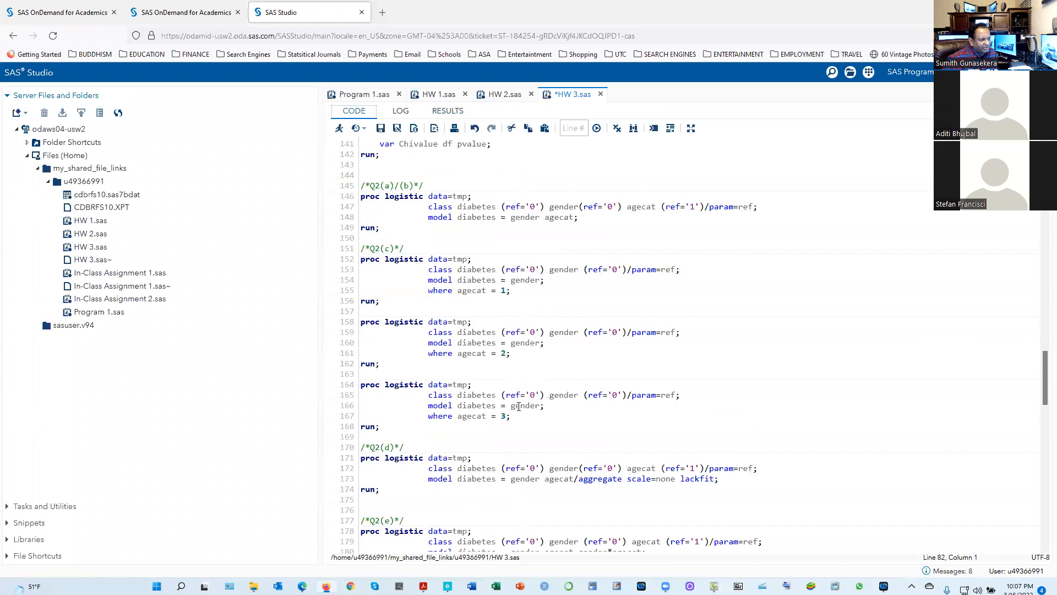
pyautogui.scroll(10, 519, 405)
pyautogui.click(455, 113)
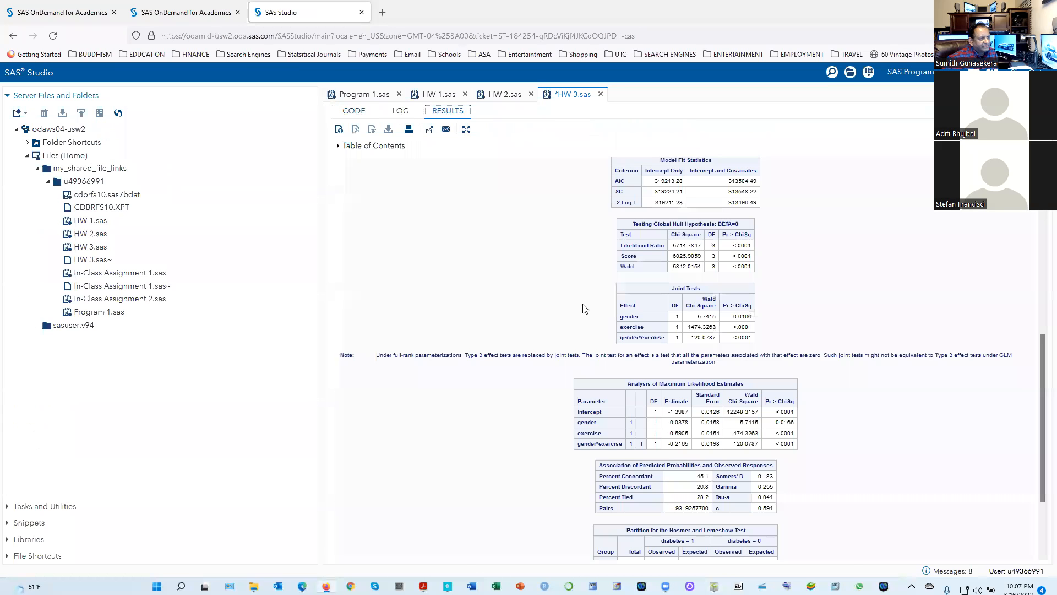
pyautogui.scroll(-2, 583, 416)
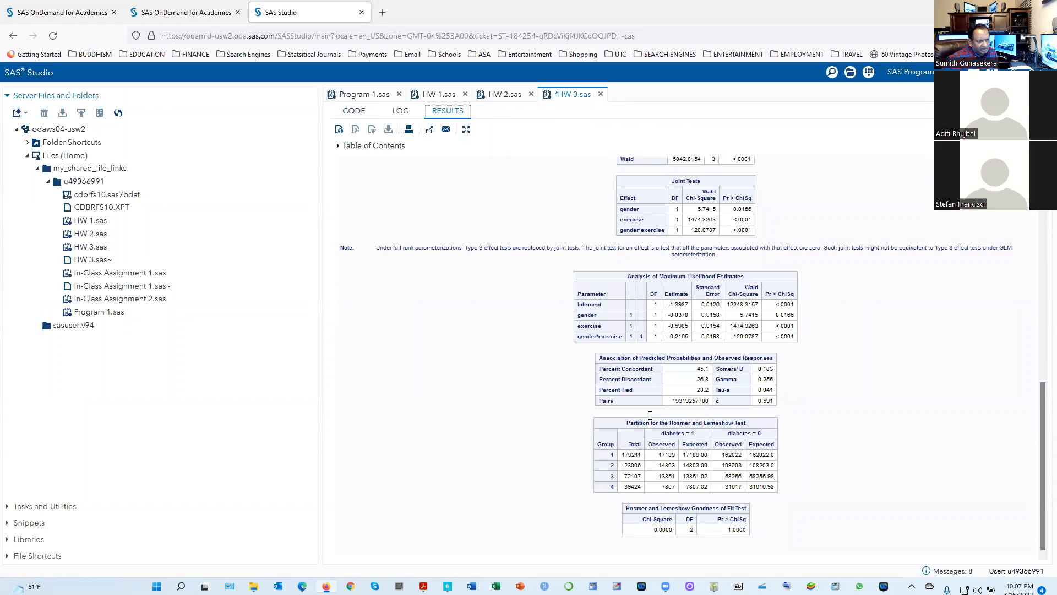
pyautogui.scroll(4, 641, 251)
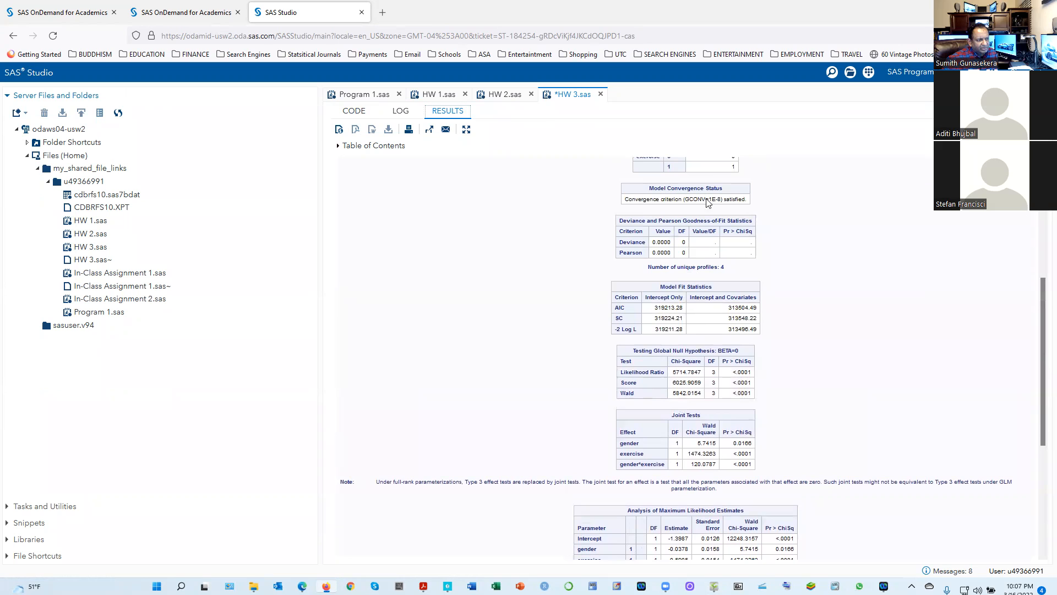
pyautogui.scroll(-4, 670, 249)
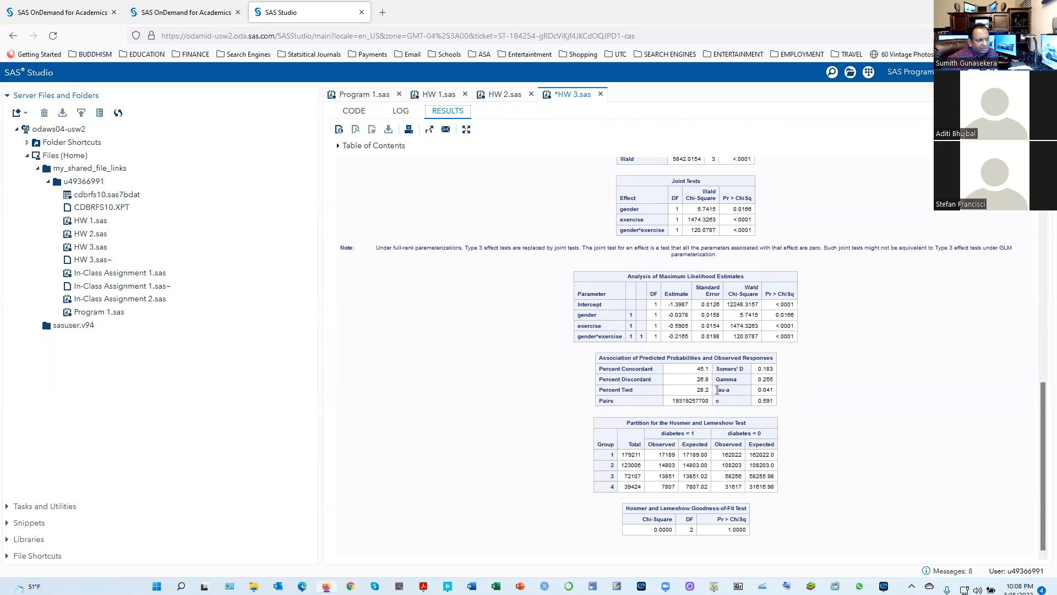
pyautogui.scroll(2, 716, 386)
pyautogui.scroll(2, 712, 394)
# Search the HW 3.sas code for the question 1(d) PROC LOGISTIC blocks that request odds ratios for gender and exercise
pyautogui.click(354, 111)
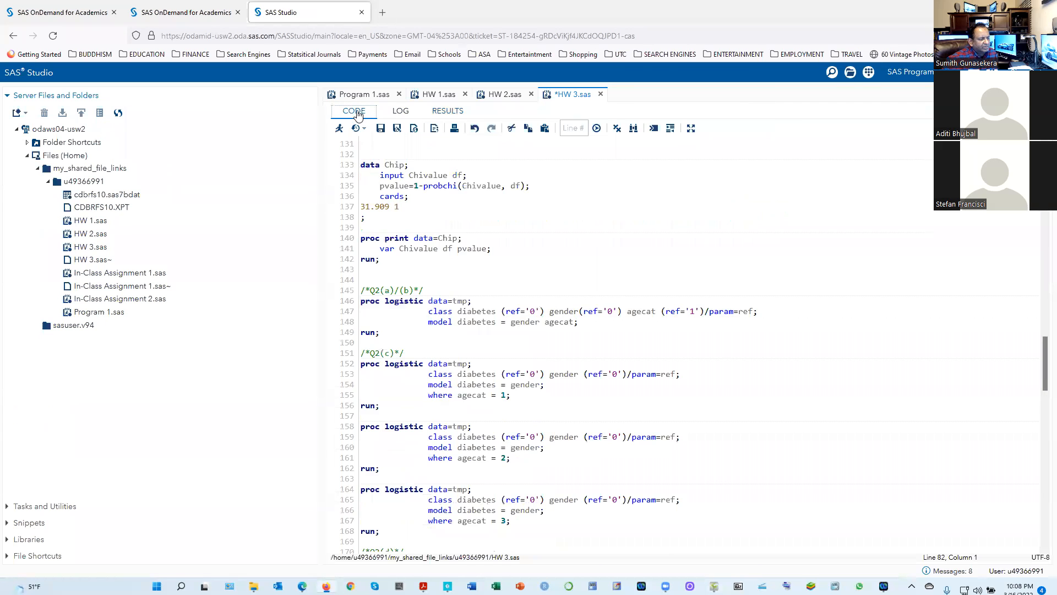
pyautogui.scroll(-20, 541, 406)
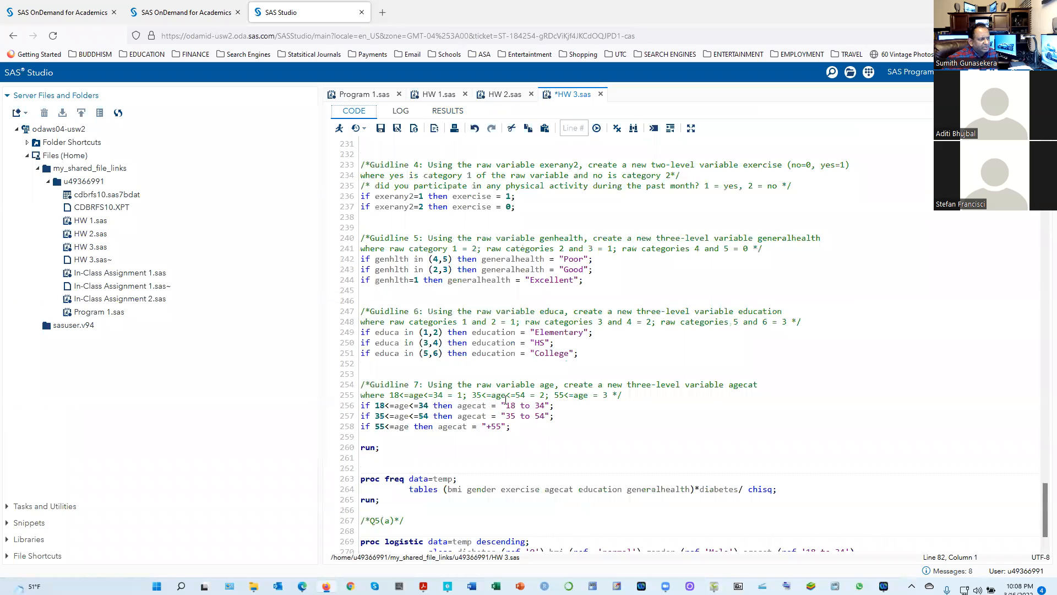
pyautogui.scroll(-1, 508, 399)
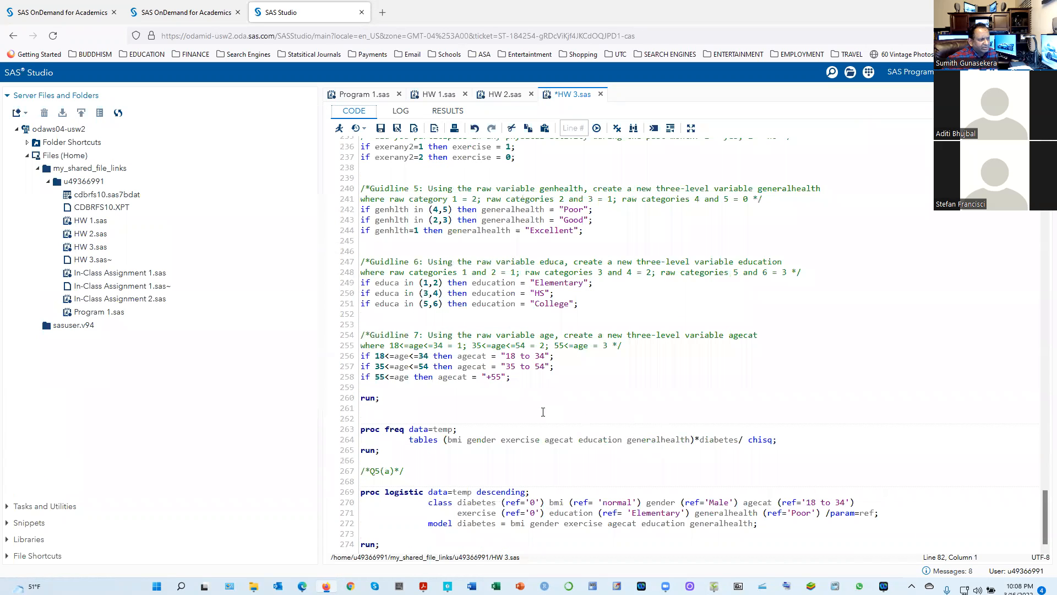
pyautogui.scroll(12, 542, 412)
pyautogui.scroll(4, 540, 410)
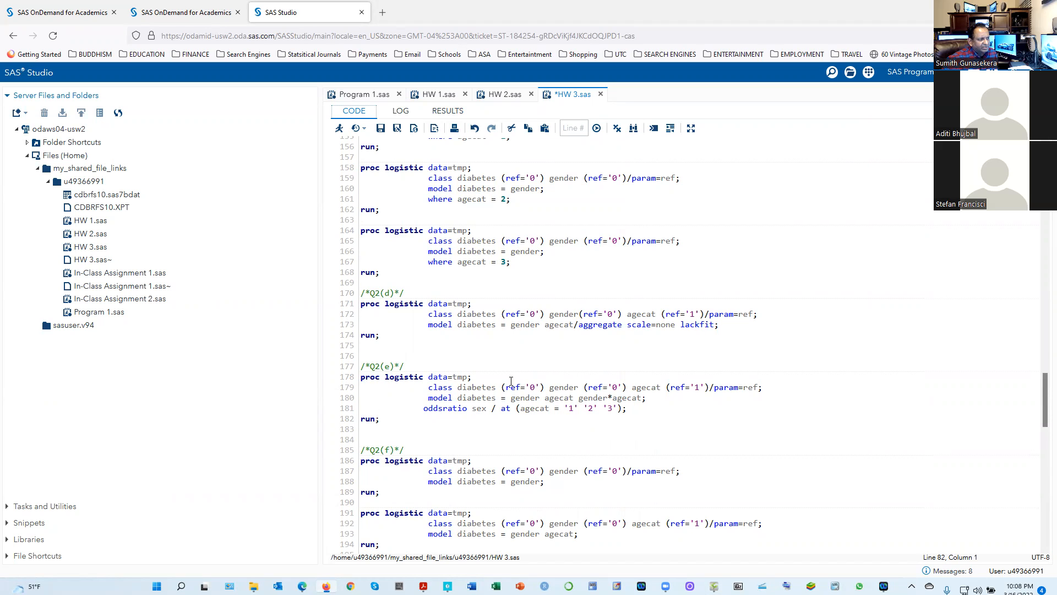
pyautogui.scroll(4, 512, 378)
pyautogui.scroll(-4, 496, 378)
pyautogui.scroll(4, 404, 412)
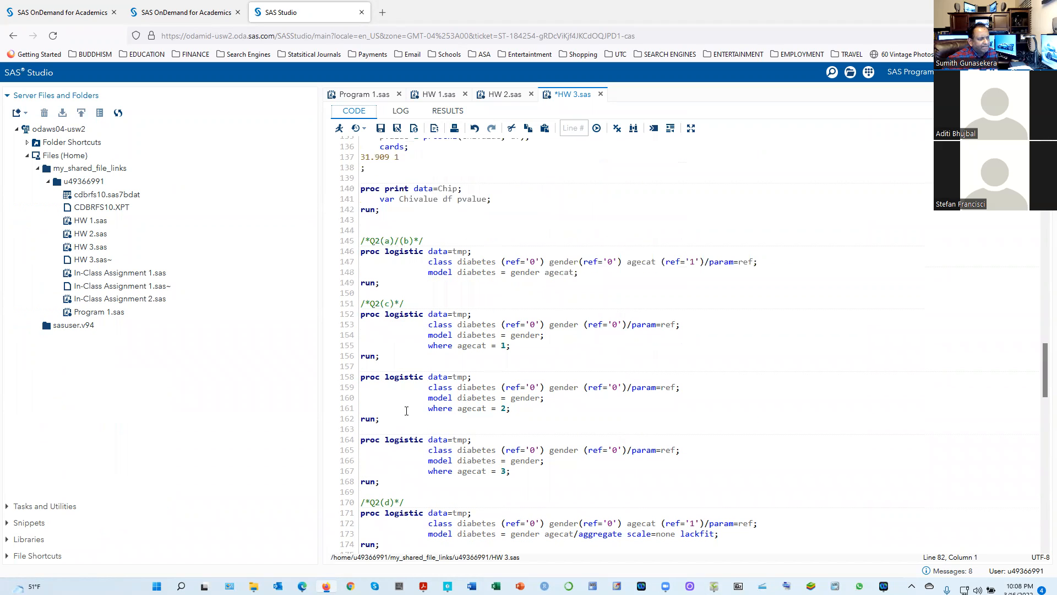
pyautogui.scroll(-2, 407, 411)
pyautogui.scroll(10, 407, 408)
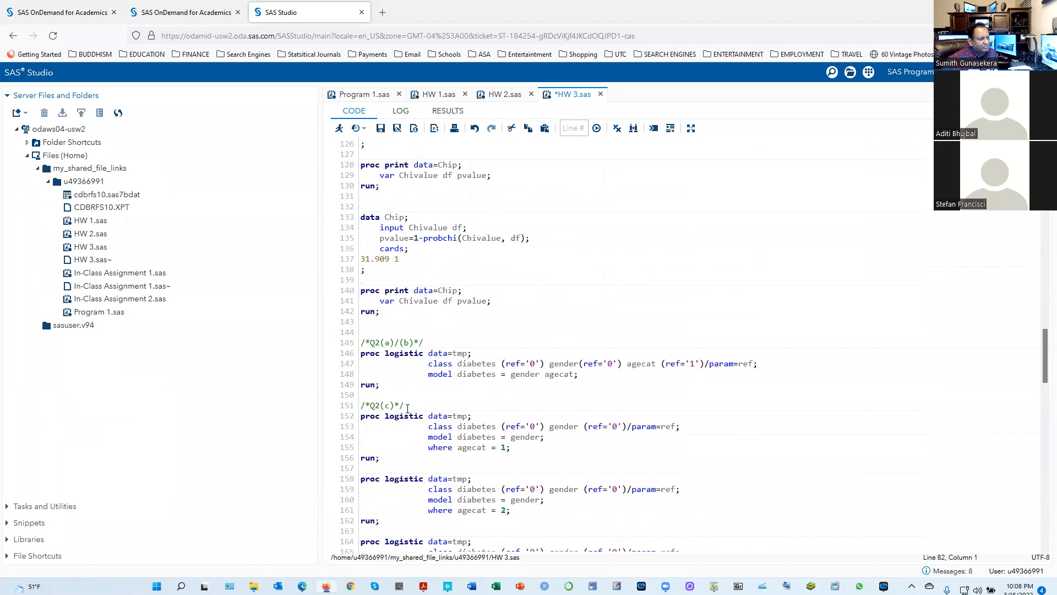
pyautogui.rightClick(408, 408)
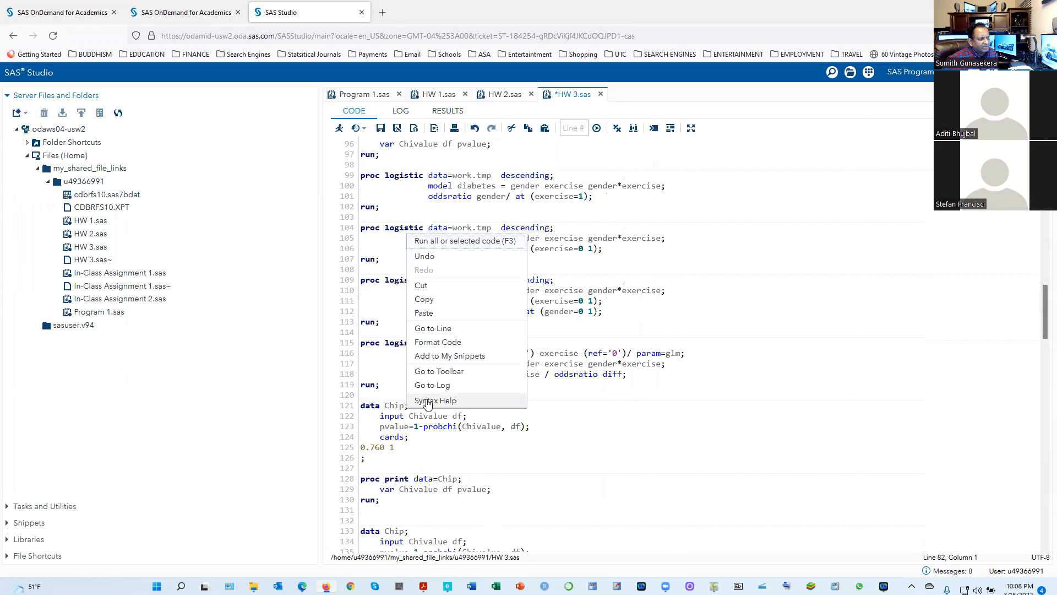
pyautogui.click(585, 408)
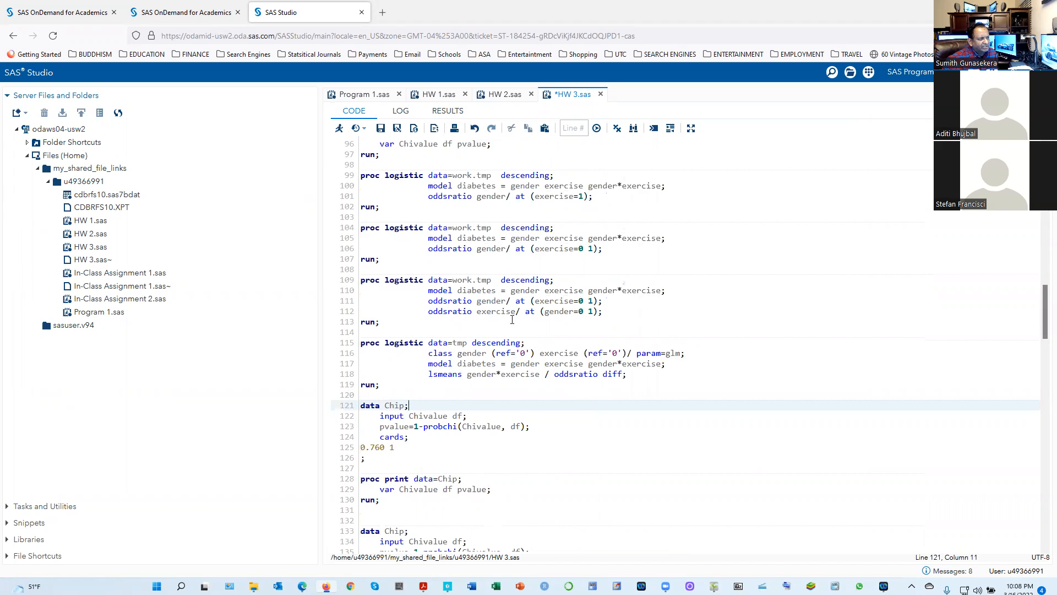
# Copy the statement "oddsratio gender/ at (exercise=0 1);" into the 1(c) PROC LOGISTIC block, on a new line below its model statement
pyautogui.scroll(2, 512, 319)
pyautogui.scroll(4, 479, 340)
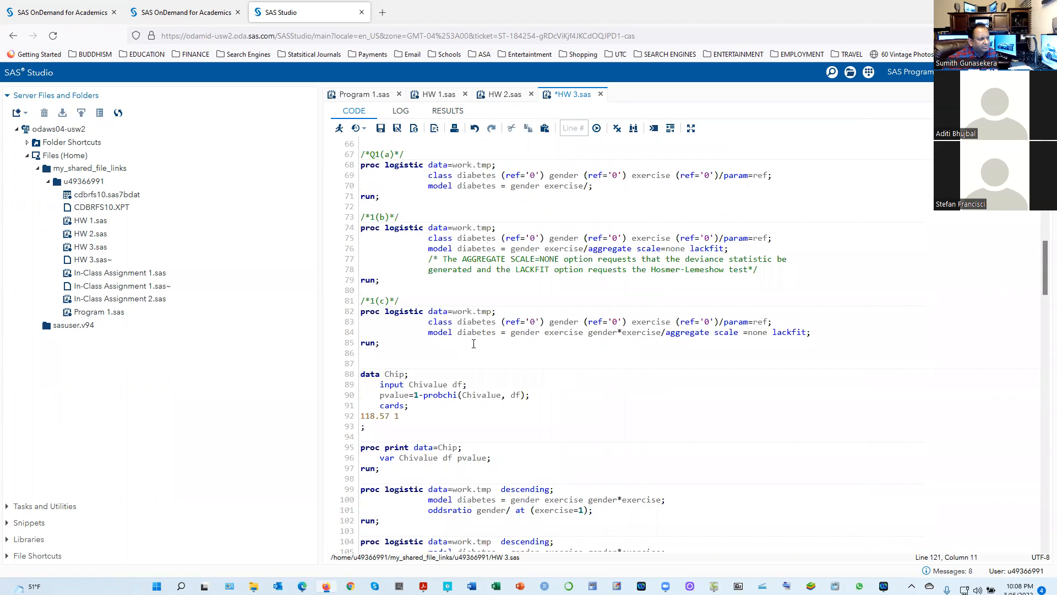
pyautogui.scroll(-4, 474, 344)
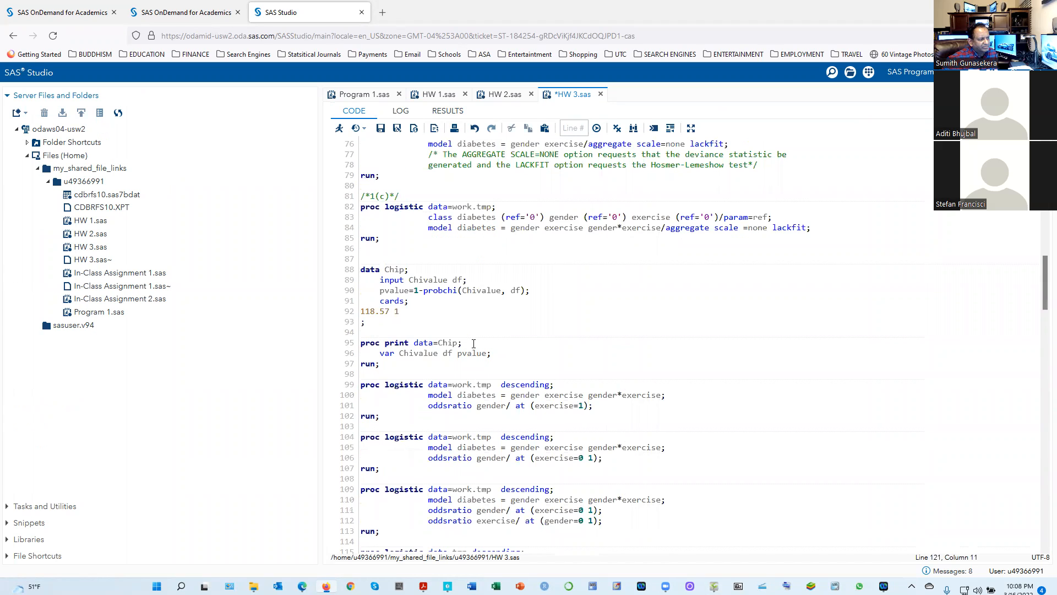
pyautogui.scroll(-2, 474, 343)
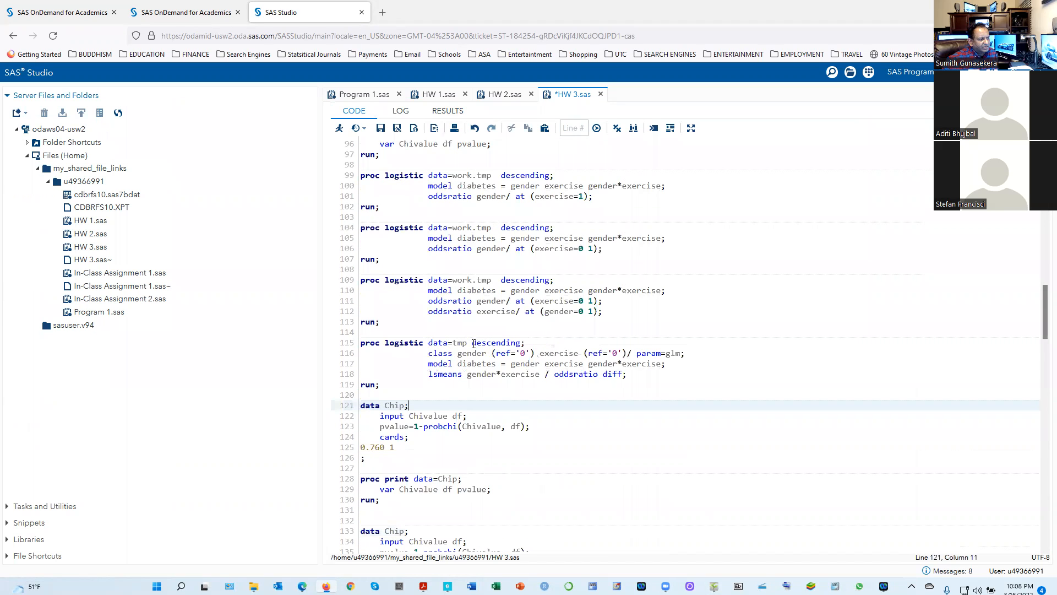
pyautogui.scroll(2, 474, 344)
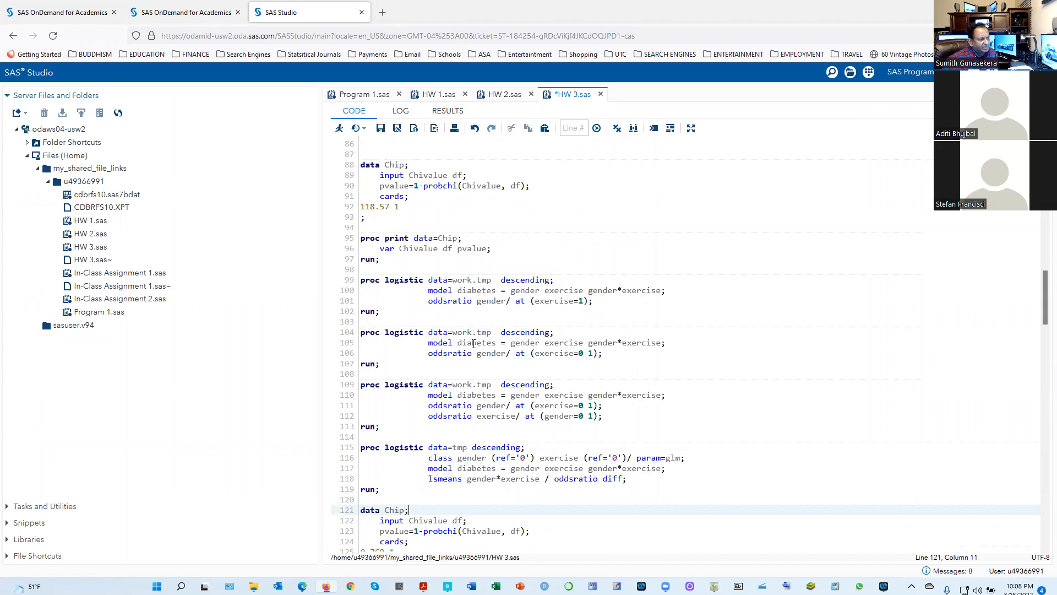
pyautogui.scroll(2, 550, 380)
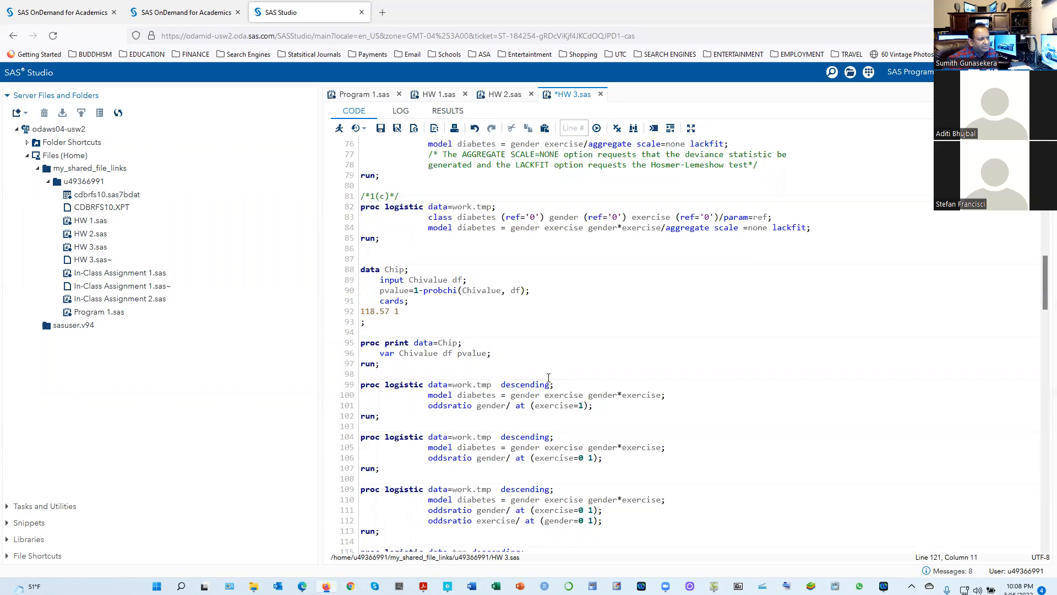
pyautogui.moveTo(420, 464); pyautogui.dragTo(618, 461)
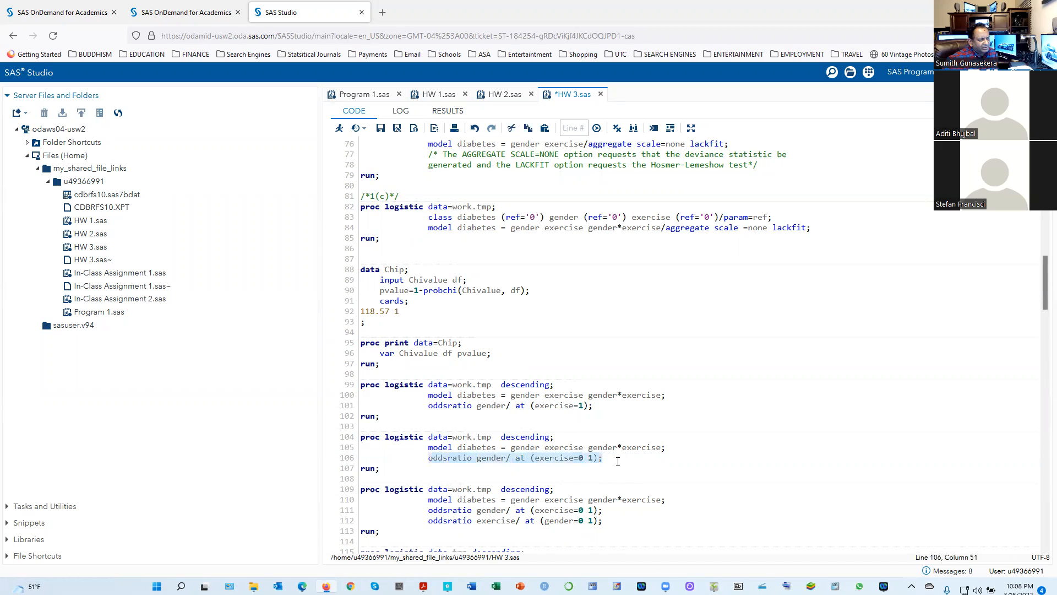
pyautogui.rightClick(548, 461)
pyautogui.click(564, 350)
pyautogui.click(833, 230)
pyautogui.press('Return')
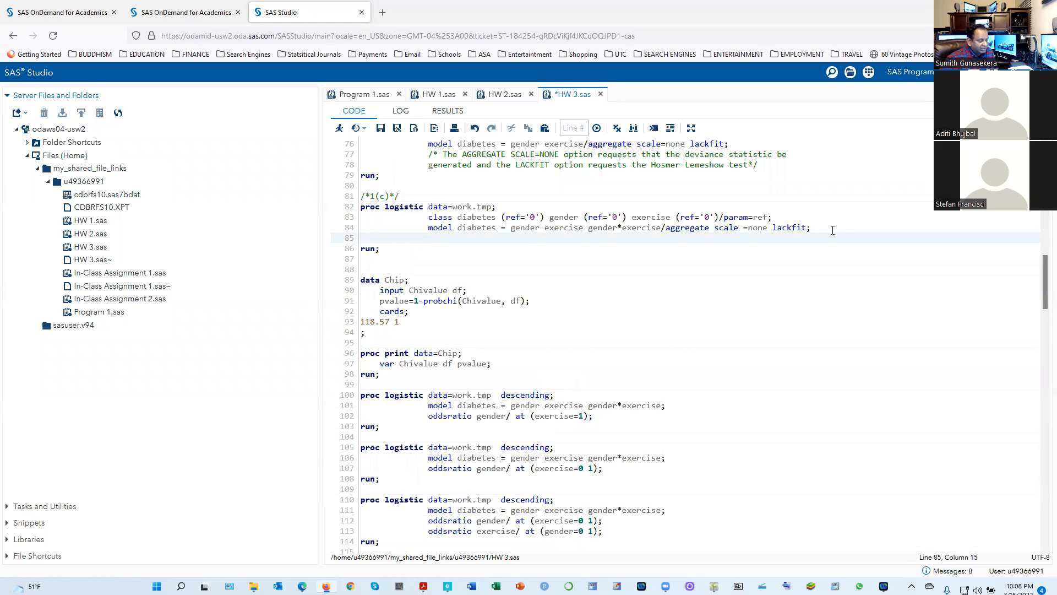
pyautogui.hotkey('ctrl', 'v')
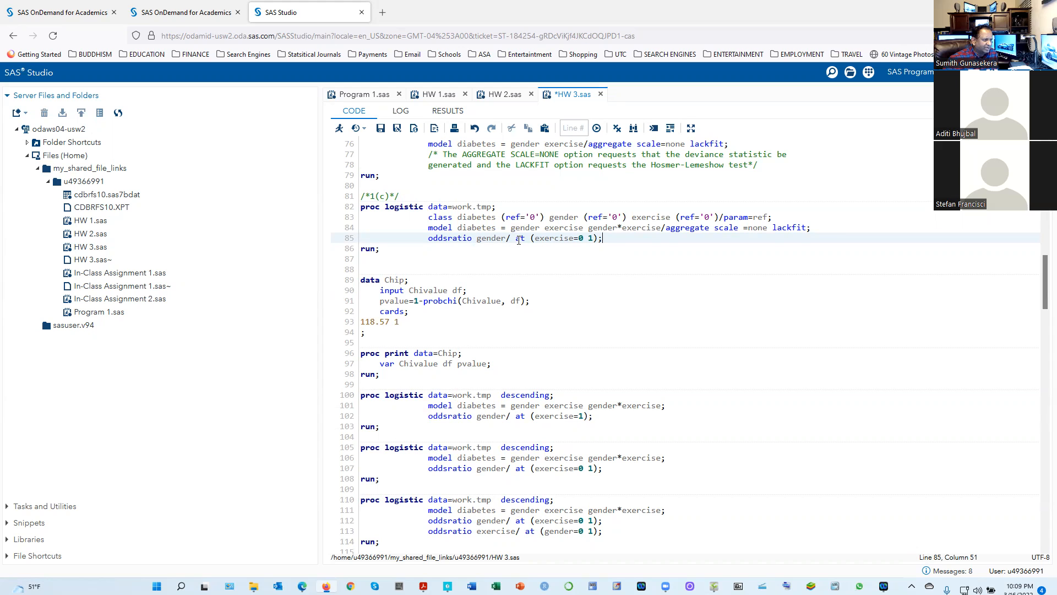
# Try to run only the 1(c) PROC LOGISTIC block with the added oddsratio statement, and return to the code
pyautogui.moveTo(387, 248); pyautogui.dragTo(346, 206)
pyautogui.moveTo(380, 249); pyautogui.dragTo(351, 206)
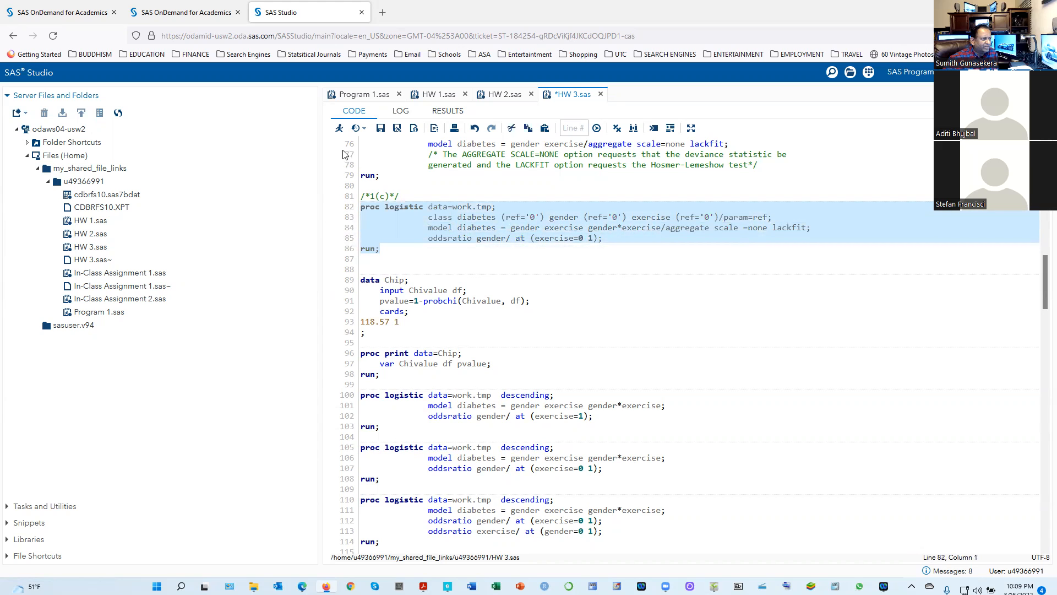
pyautogui.click(338, 130)
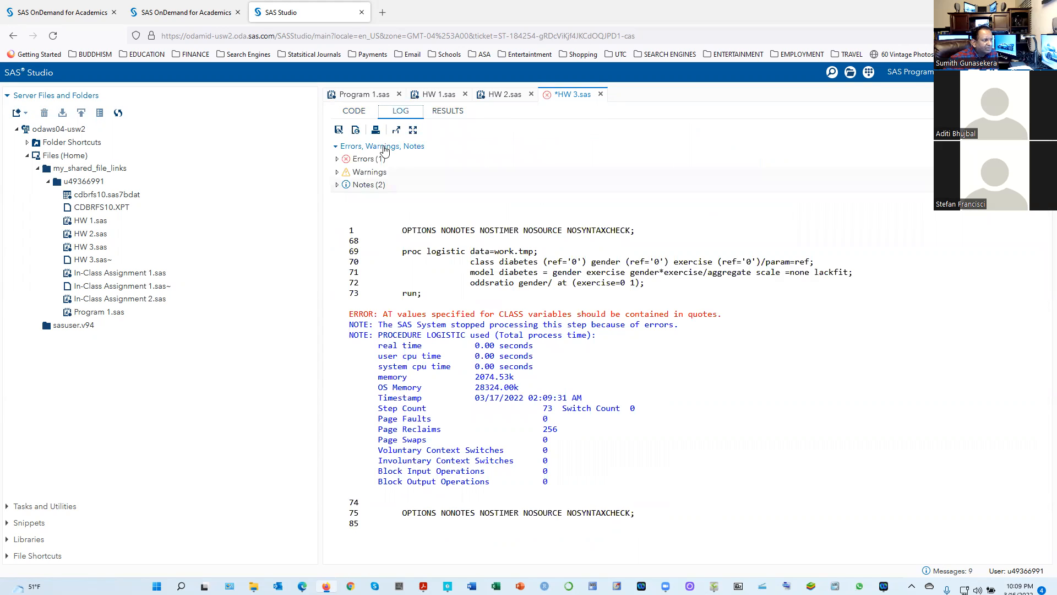
pyautogui.click(352, 111)
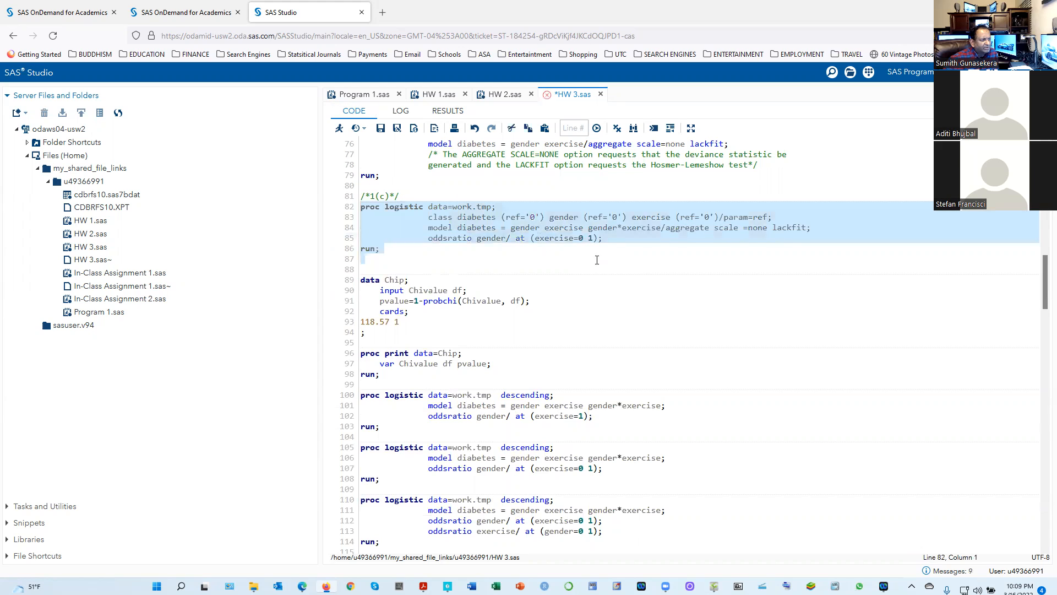
pyautogui.click(598, 259)
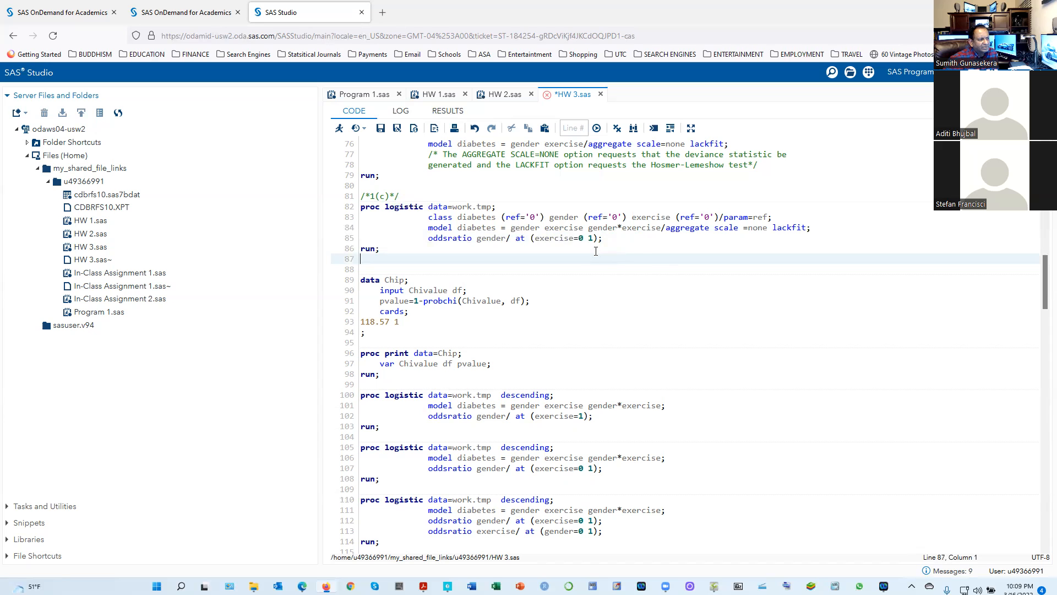
# Run the PROC LOGISTIC block that requests the gender odds ratio at exercise=1 and bring up its odds ratio estimates with confidence limits
pyautogui.scroll(-4, 596, 251)
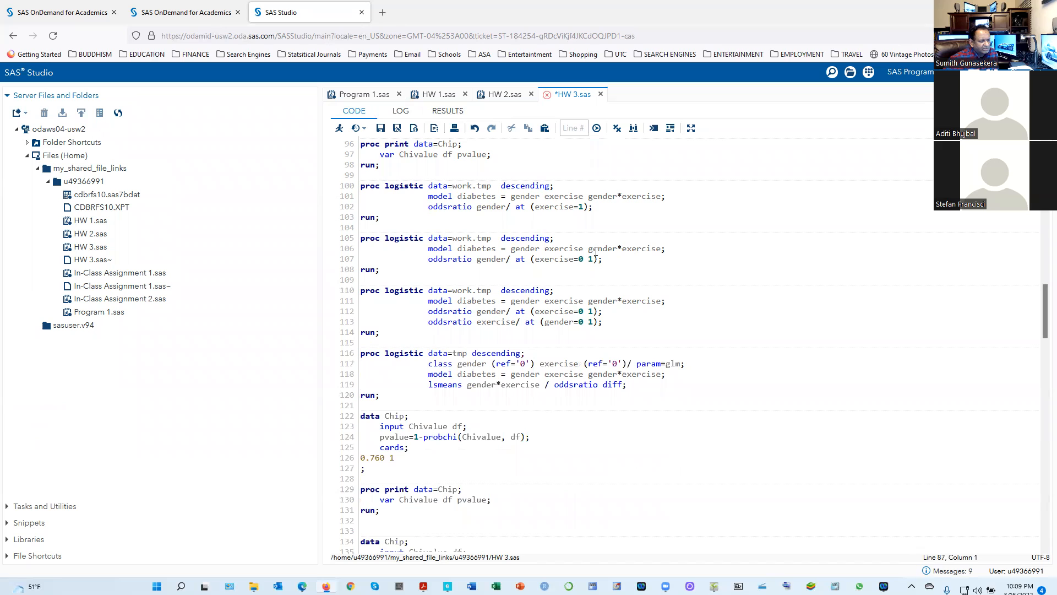
pyautogui.scroll(2, 596, 251)
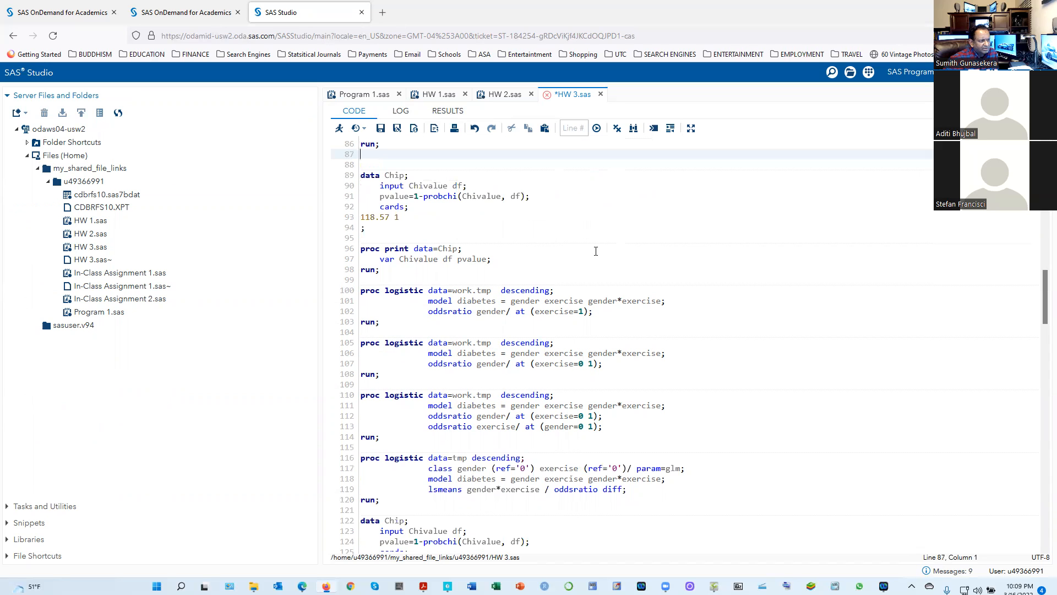
pyautogui.scroll(2, 596, 251)
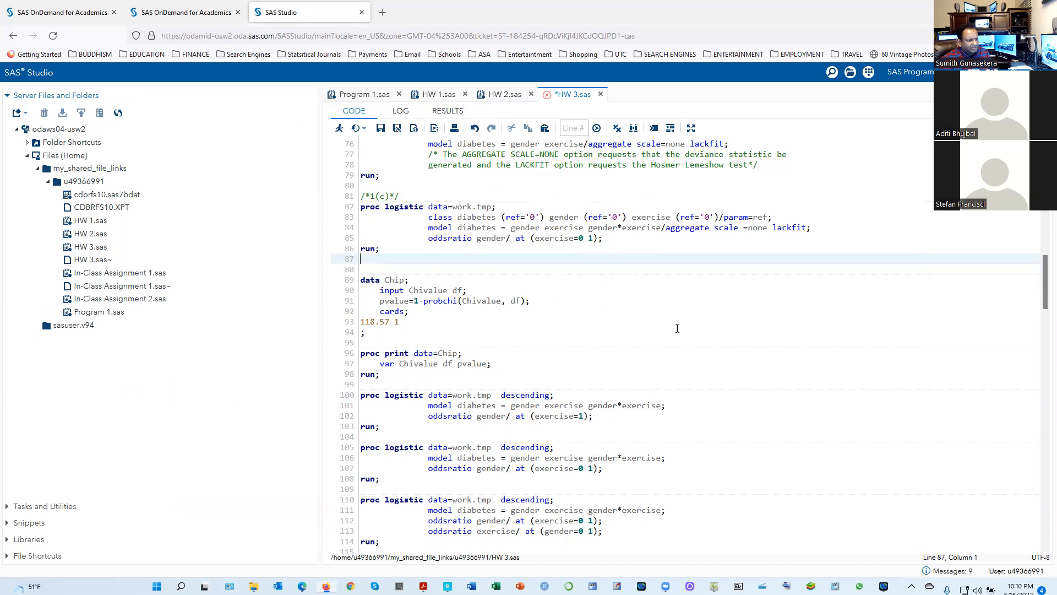
pyautogui.scroll(-4, 677, 325)
pyautogui.scroll(4, 647, 335)
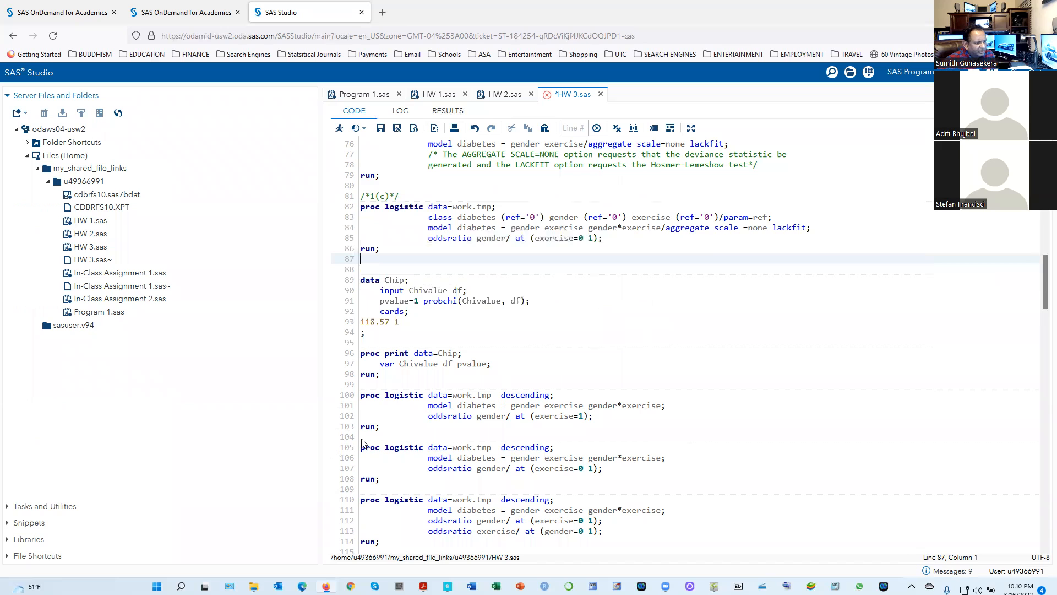
pyautogui.moveTo(394, 427); pyautogui.dragTo(347, 398)
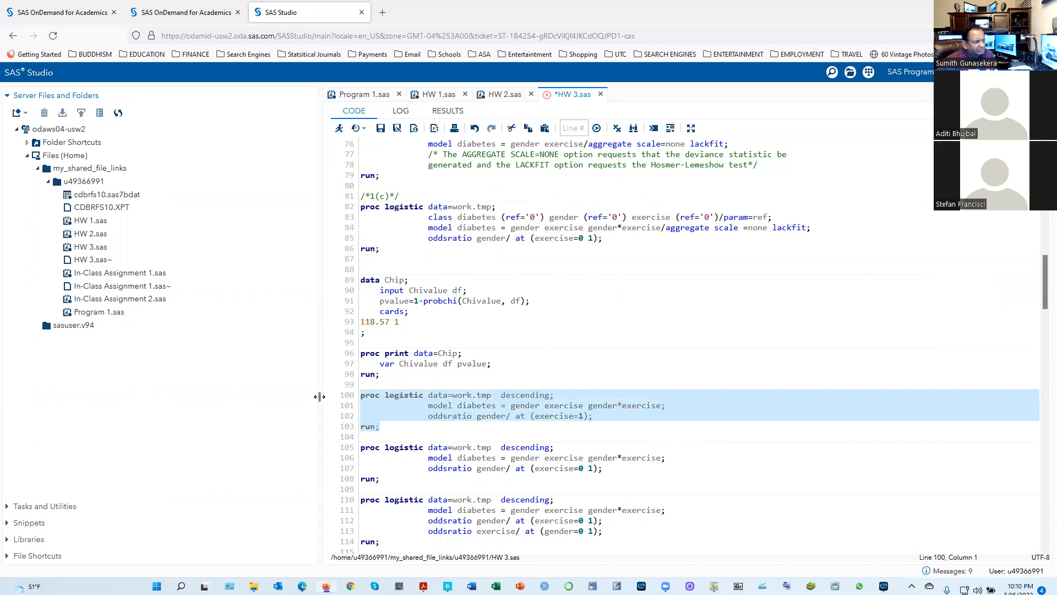
pyautogui.click(338, 129)
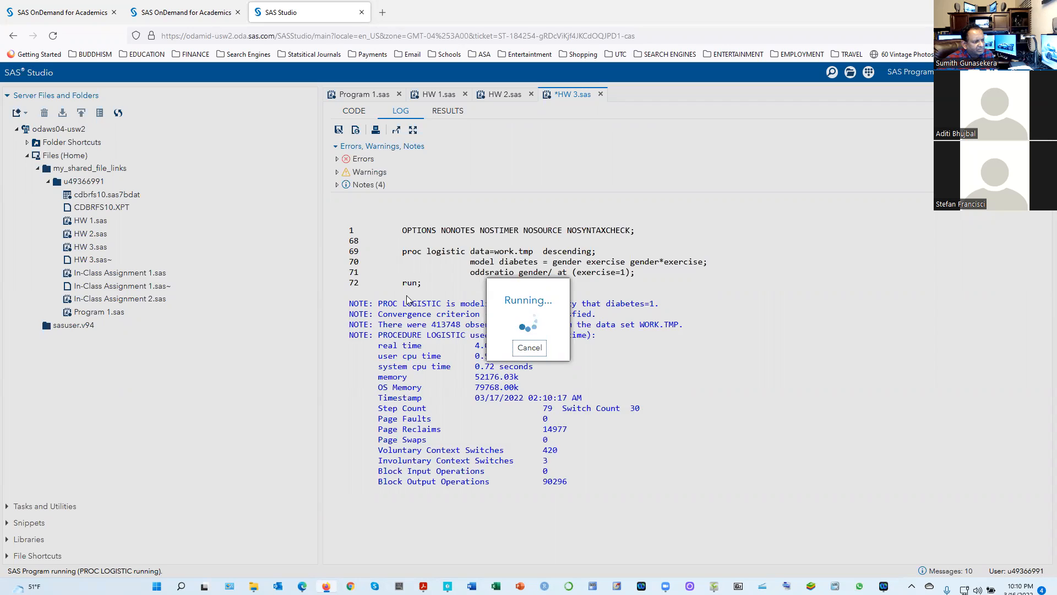
pyautogui.scroll(-3, 472, 375)
pyautogui.scroll(-4, 472, 375)
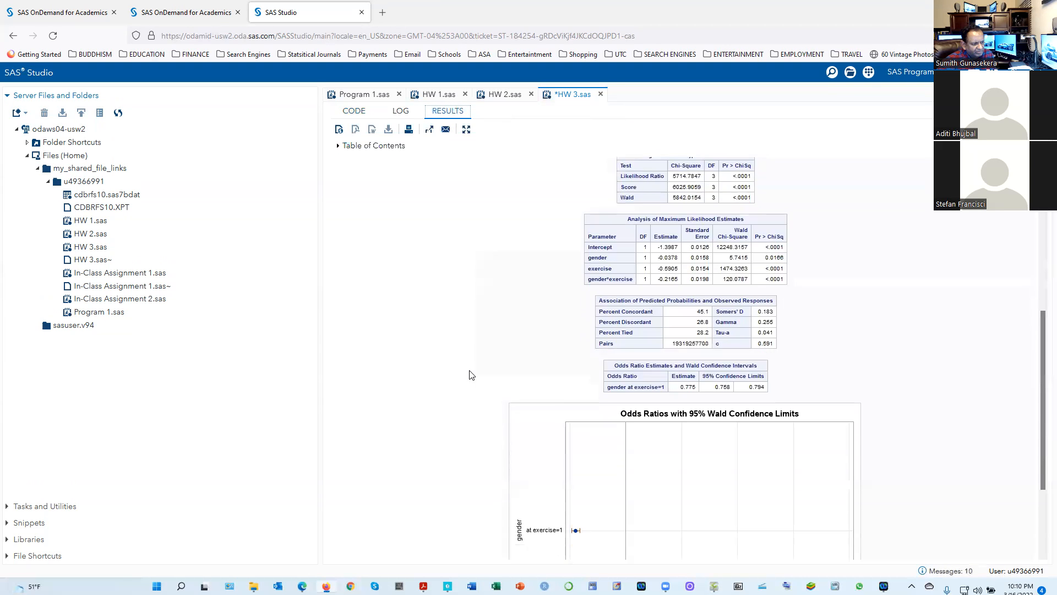
pyautogui.scroll(1, 470, 375)
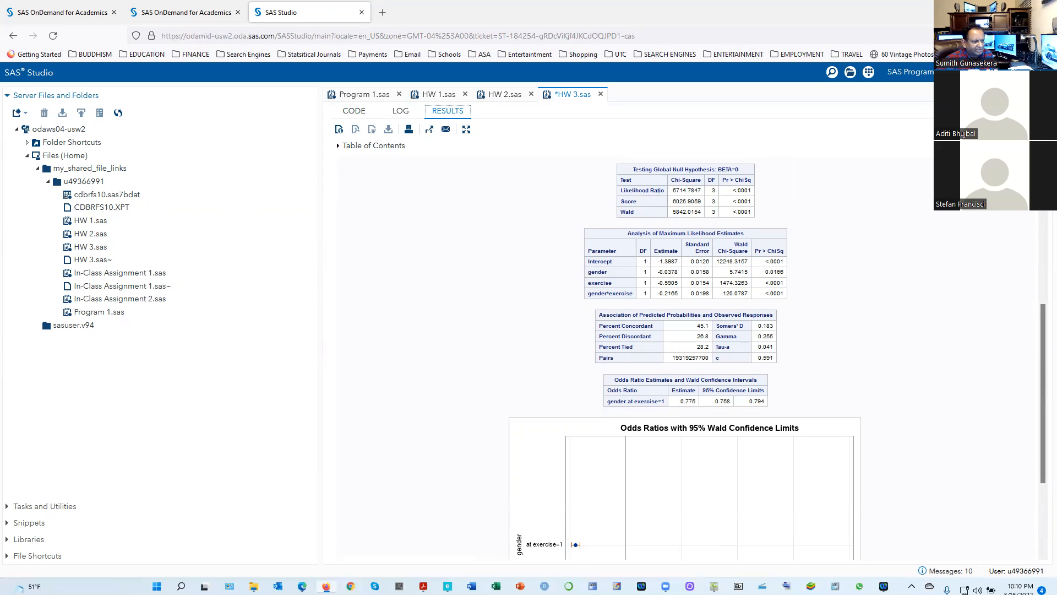
# Remove the added oddsratio statement and its leftover blank line from the 1(c) PROC LOGISTIC block
pyautogui.click(355, 112)
pyautogui.moveTo(609, 240); pyautogui.dragTo(404, 243)
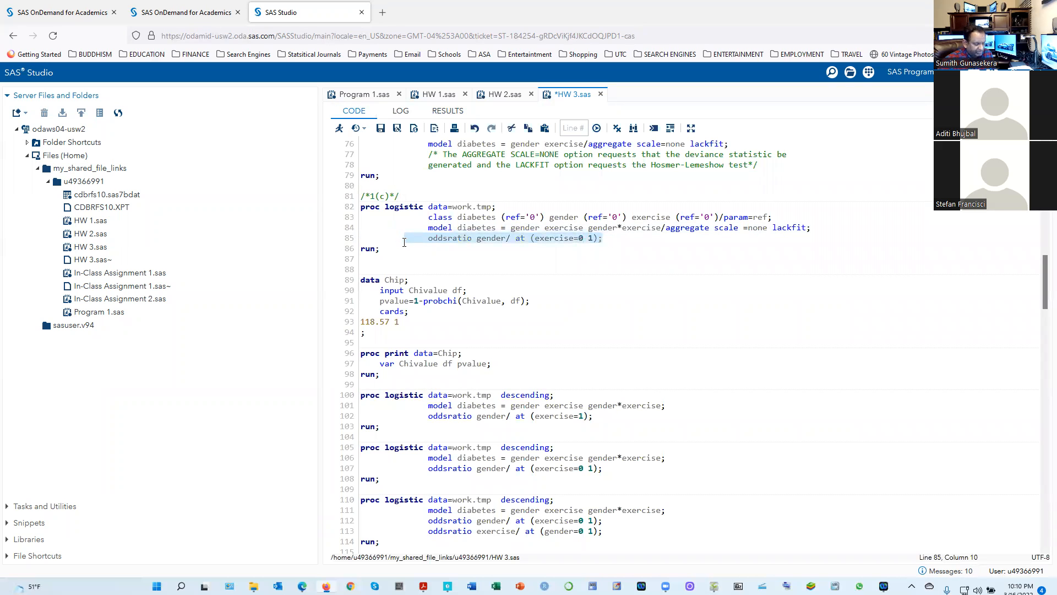
pyautogui.press('Delete')
pyautogui.press('Delete')
pyautogui.press('BackSpace')
pyautogui.press('BackSpace')
pyautogui.press('BackSpace')
pyautogui.press('BackSpace')
pyautogui.press('BackSpace')
pyautogui.press('BackSpace')
pyautogui.press('BackSpace')
pyautogui.press('BackSpace')
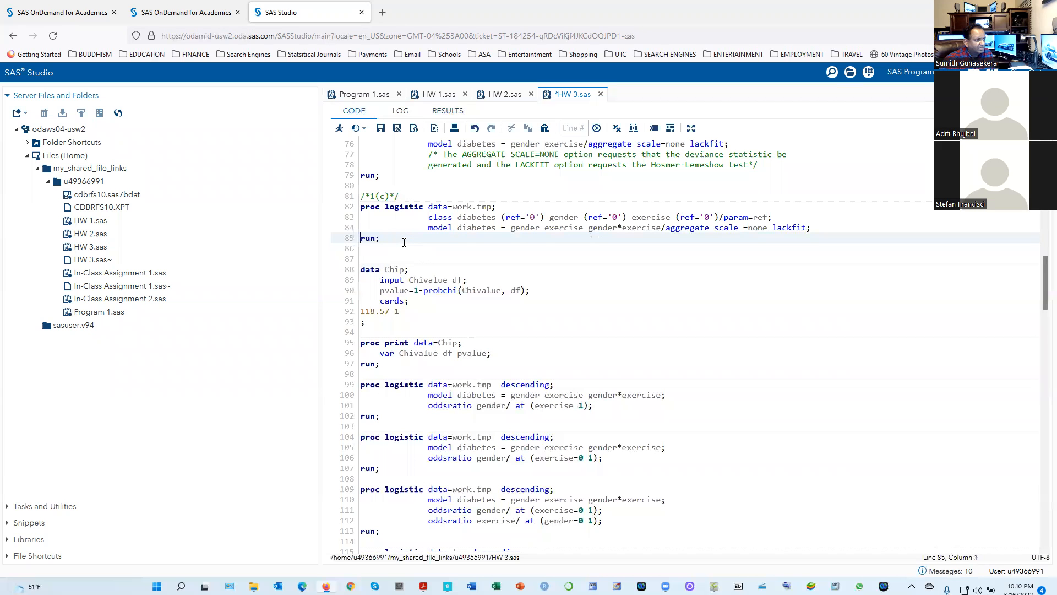
pyautogui.moveTo(361, 239); pyautogui.dragTo(561, 336)
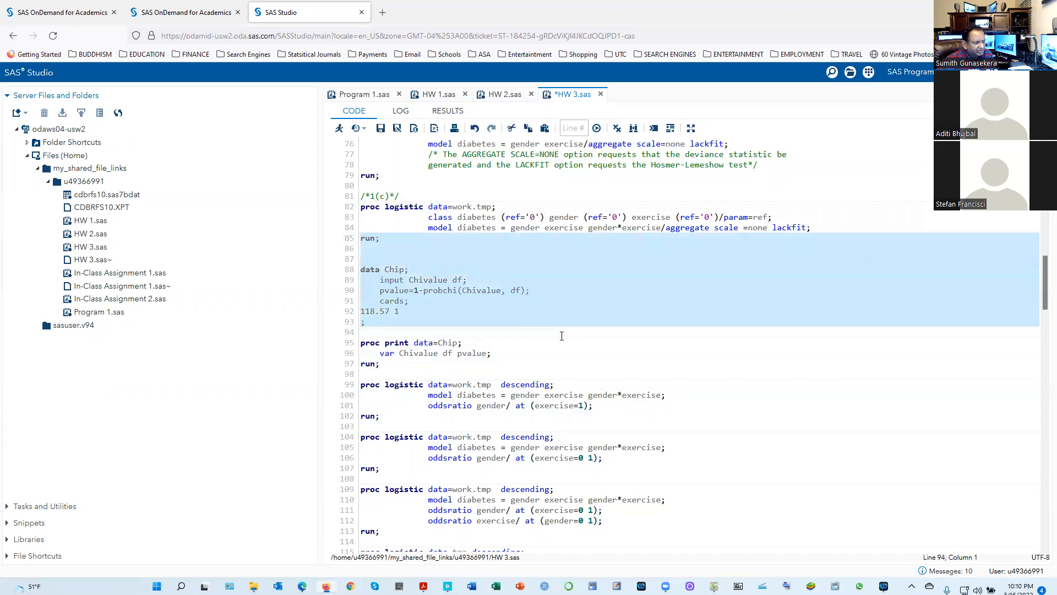
pyautogui.click(609, 296)
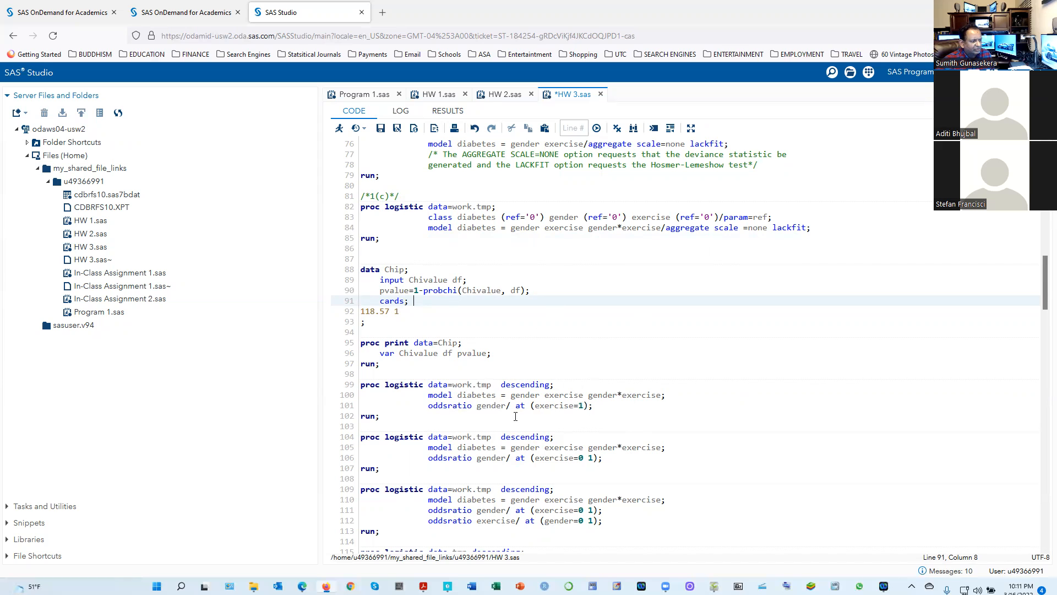
# Rerun the PROC LOGISTIC block for gender at exercise=1 and compare its odds ratio with the handwritten profile ratios in ShowPiece, returning to Firefox
pyautogui.moveTo(360, 417); pyautogui.dragTo(351, 384)
pyautogui.click(339, 128)
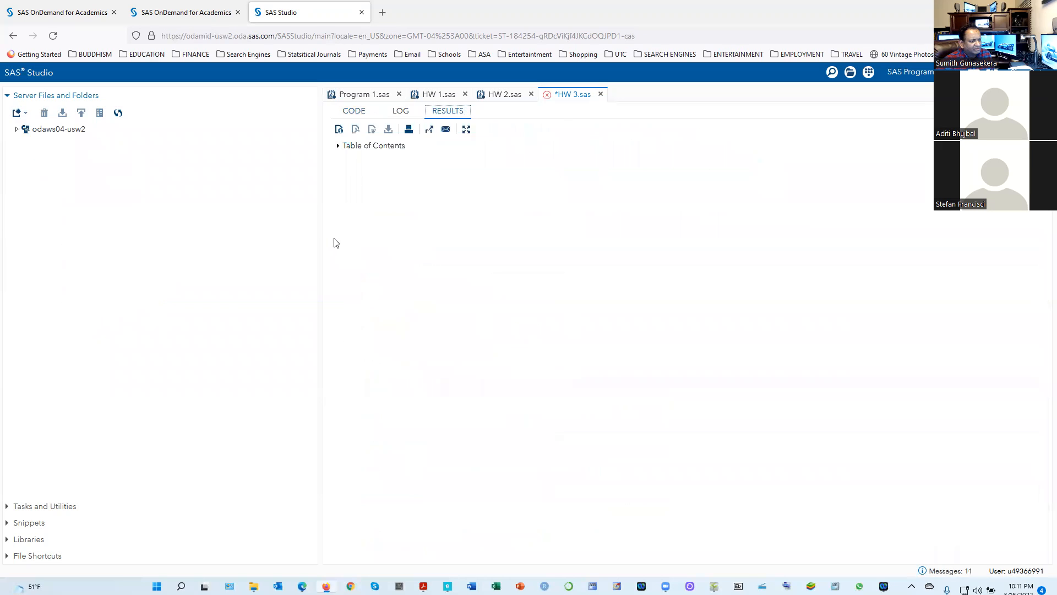
pyautogui.click(354, 110)
pyautogui.moveTo(407, 417); pyautogui.dragTo(361, 384)
pyautogui.click(340, 129)
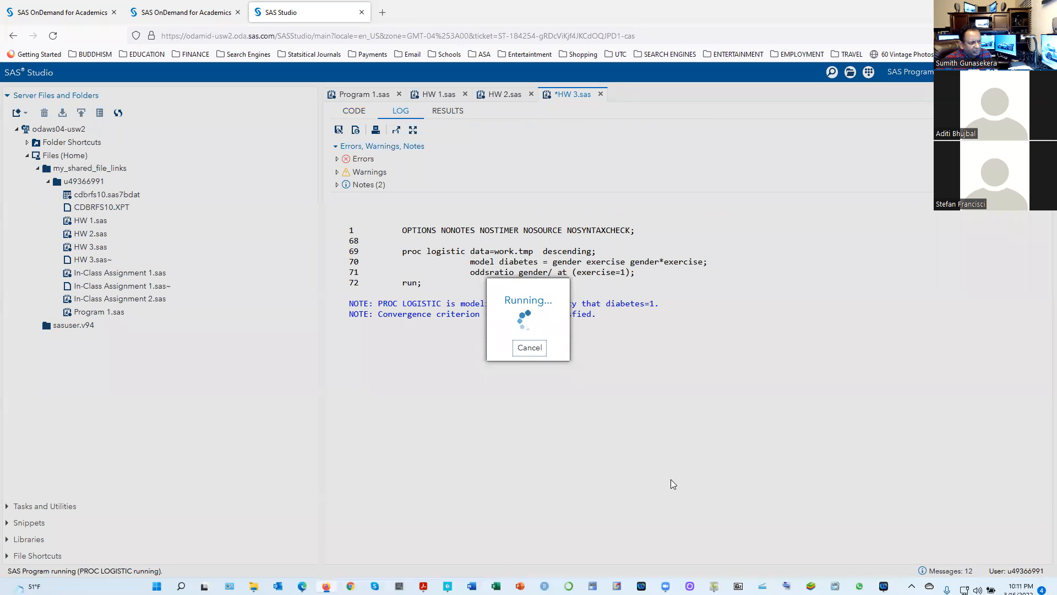
pyautogui.scroll(-5, 678, 497)
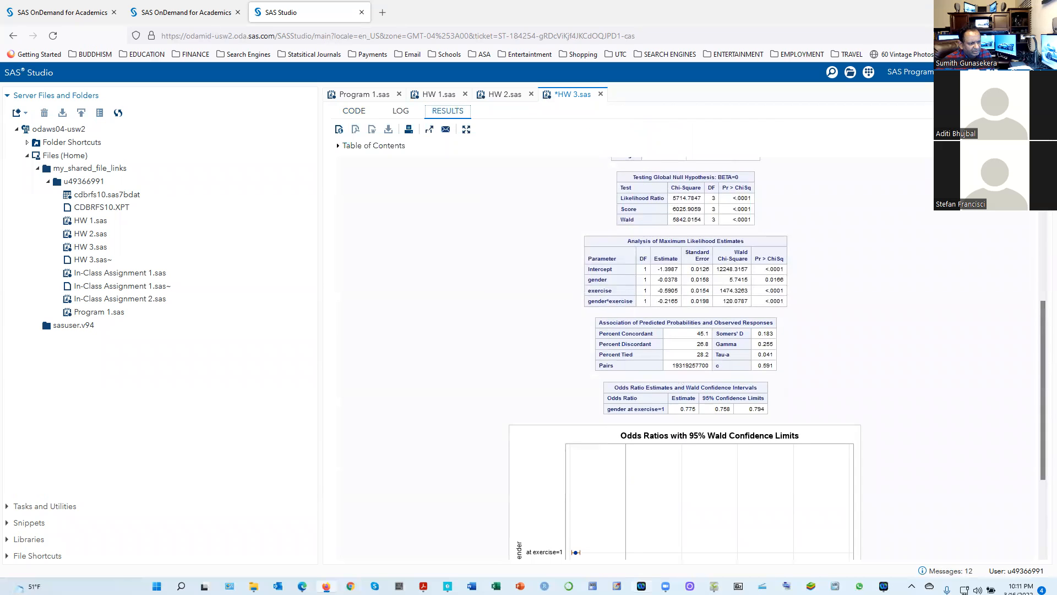
pyautogui.click(714, 586)
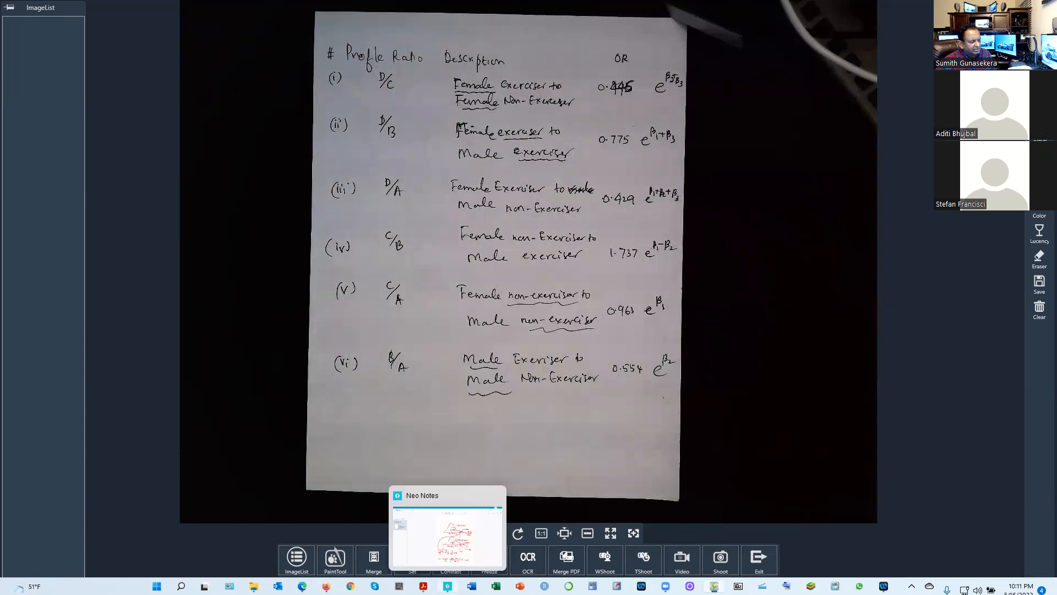
pyautogui.click(326, 587)
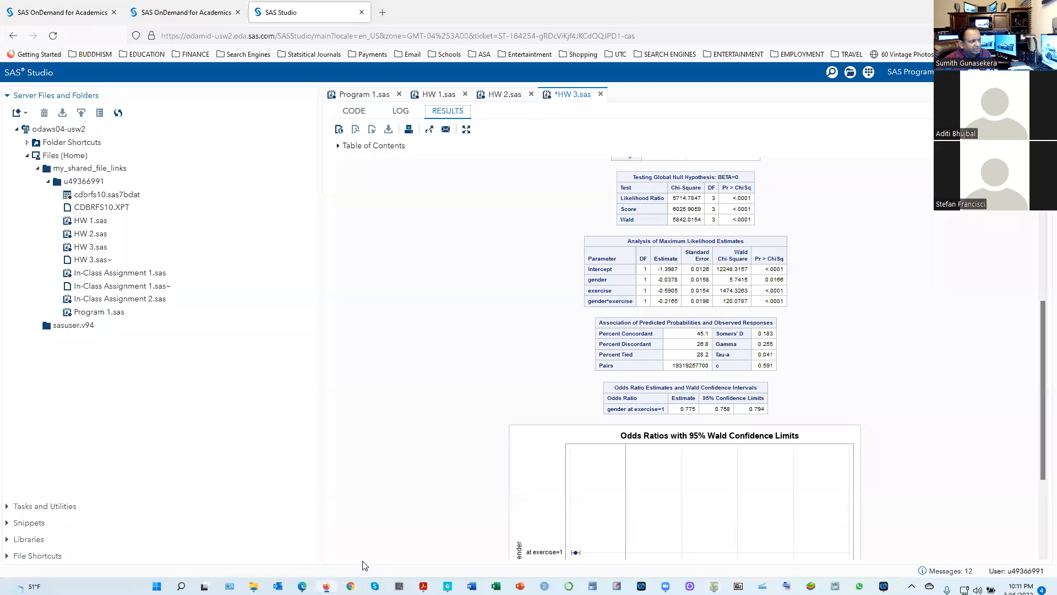
# Run the PROC LOGISTIC block for gender at exercise=0 1 and check its odds ratios against the handwritten list in ShowPiece, returning to Firefox
pyautogui.click(355, 111)
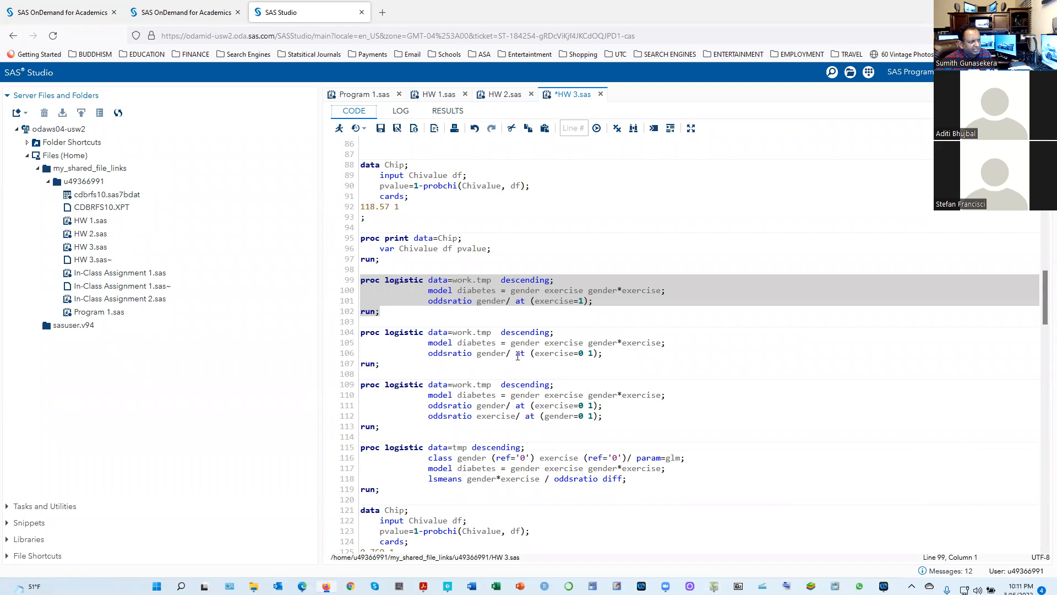
pyautogui.moveTo(399, 364); pyautogui.dragTo(358, 332)
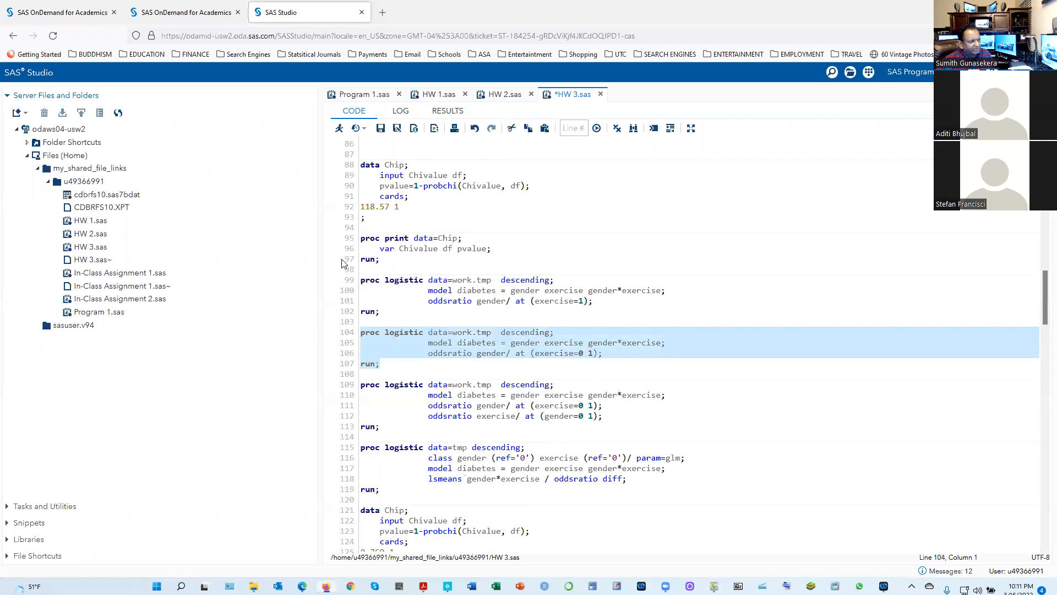
pyautogui.click(339, 127)
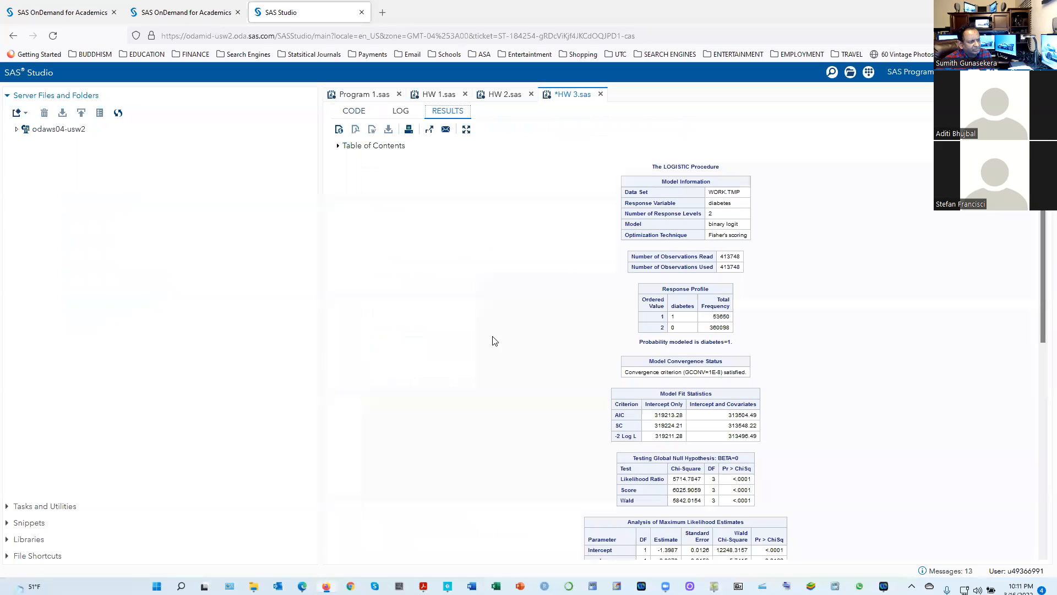
pyautogui.scroll(-10, 533, 417)
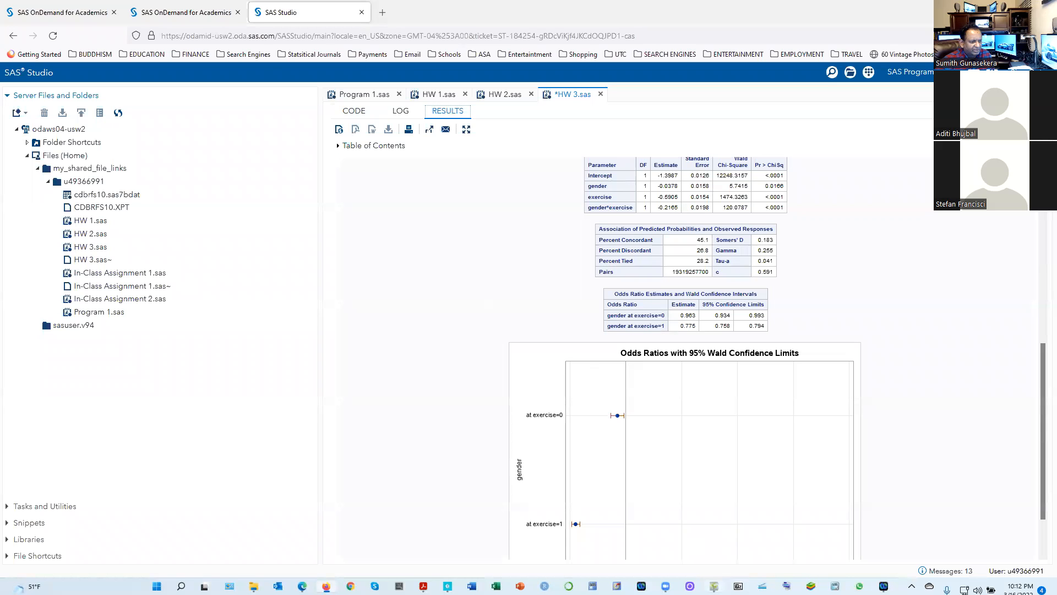
pyautogui.click(714, 587)
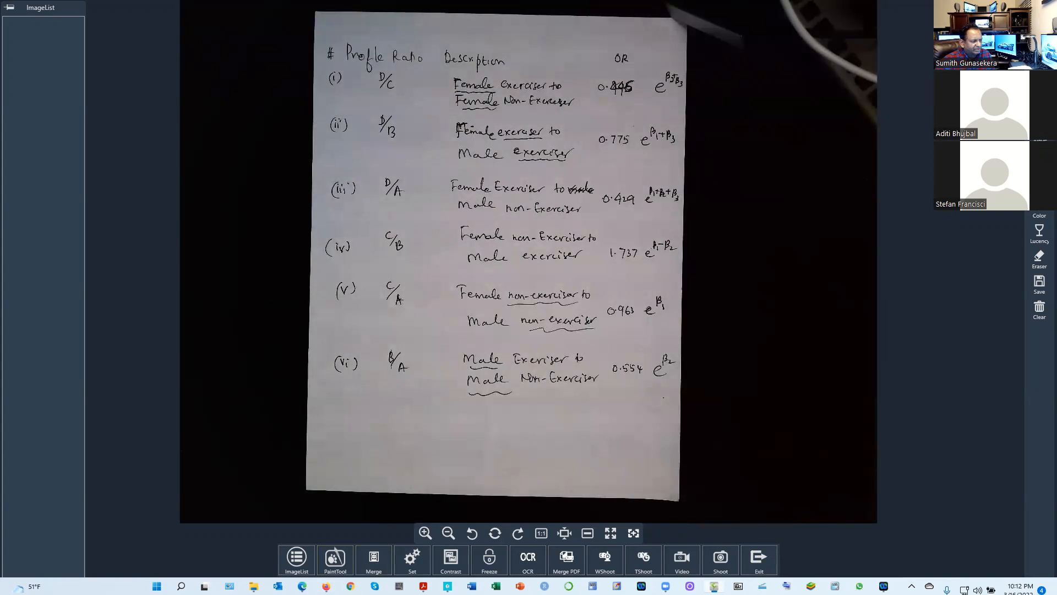
pyautogui.click(326, 586)
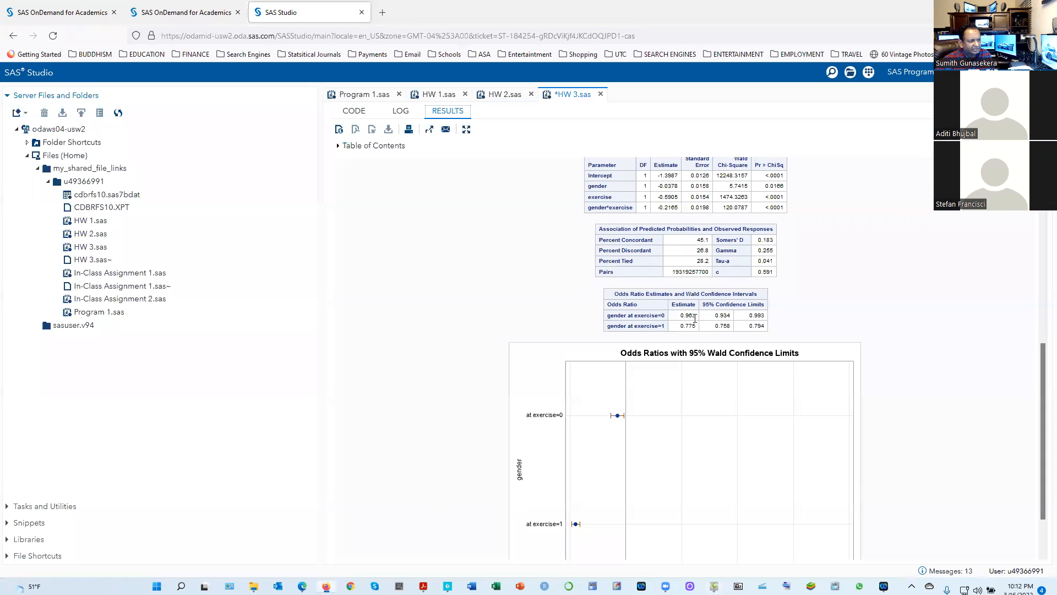
# Run the PROC LOGISTIC block requesting gender odds ratios at exercise=0 1 and exercise odds ratios at gender=0 1, and bring up its odds ratio estimates
pyautogui.click(354, 110)
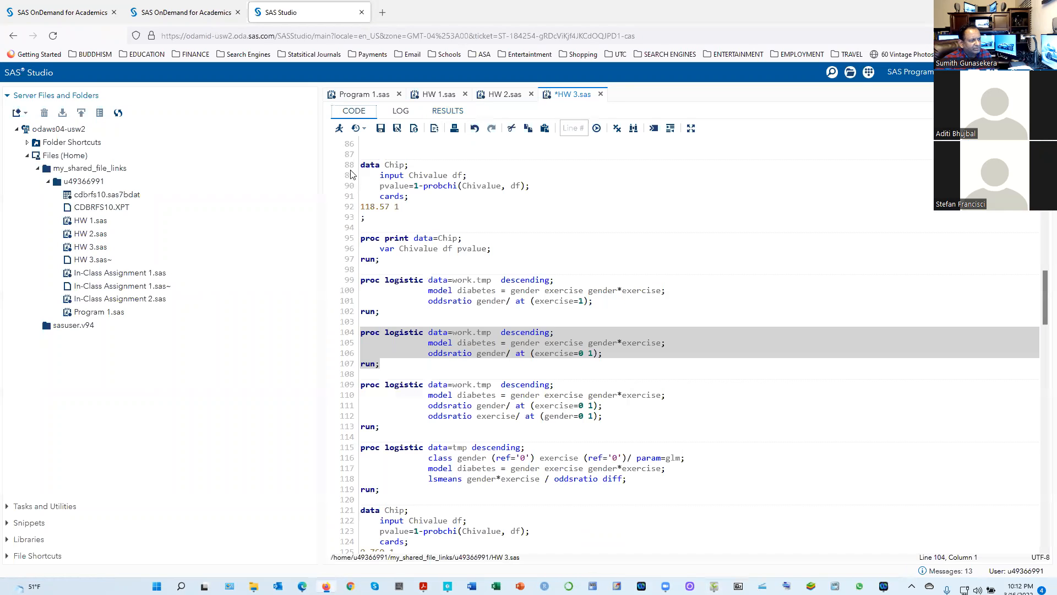
pyautogui.click(663, 366)
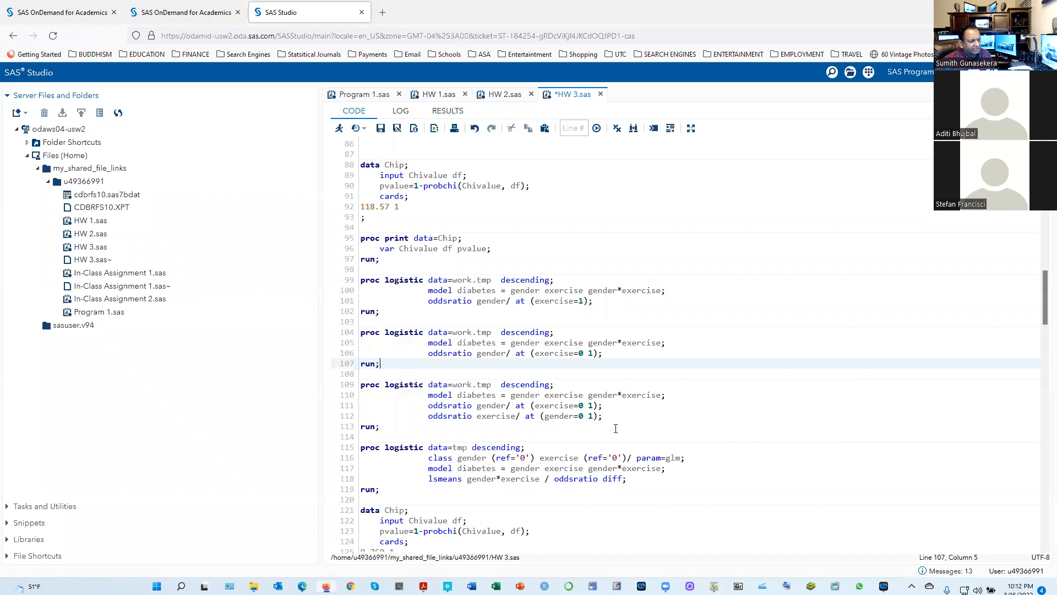
pyautogui.moveTo(408, 428); pyautogui.dragTo(348, 384)
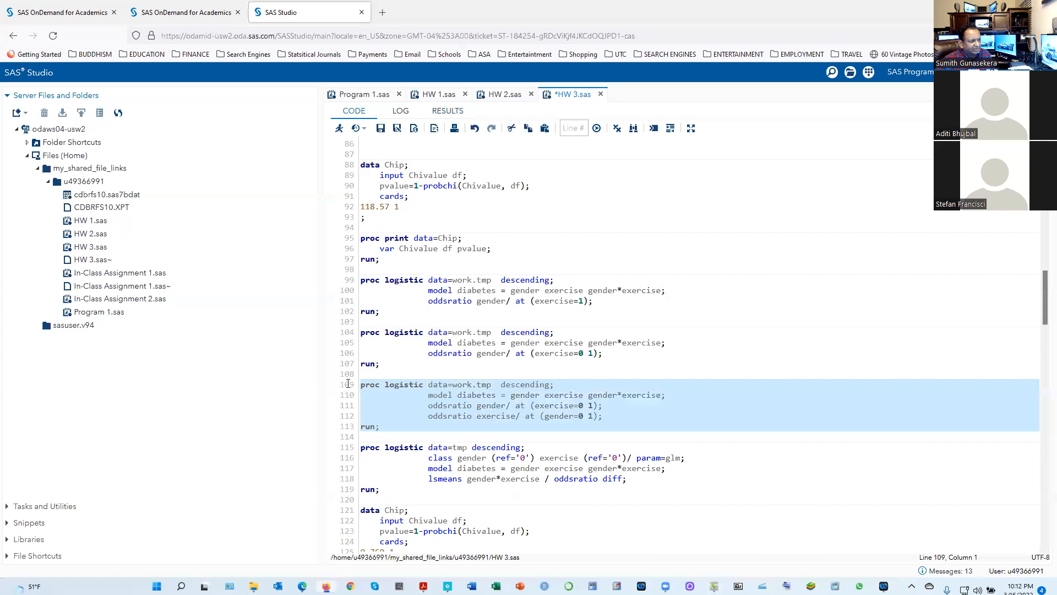
pyautogui.click(338, 129)
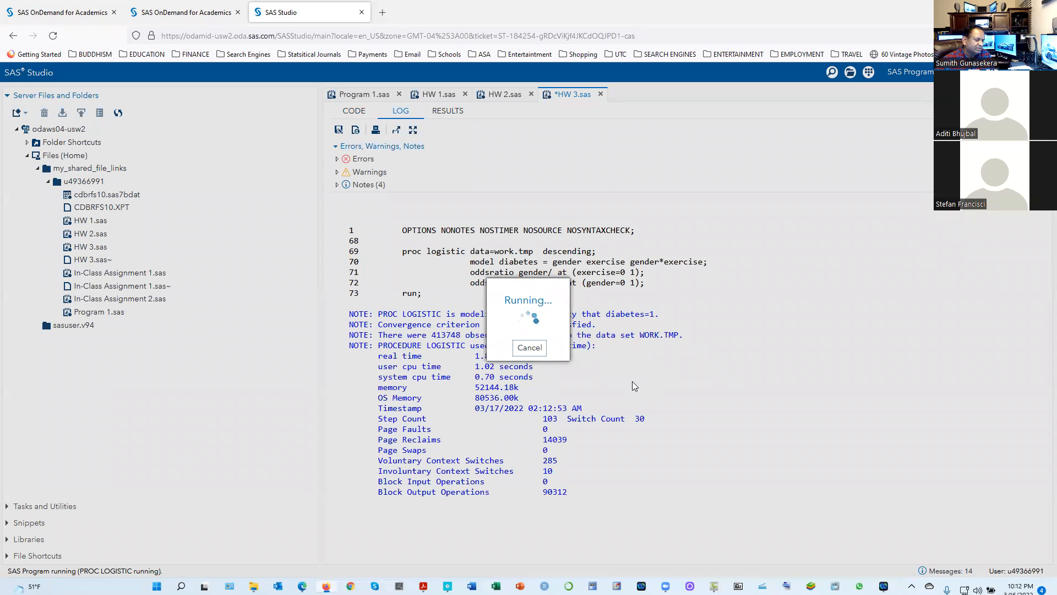
pyautogui.scroll(-10, 567, 382)
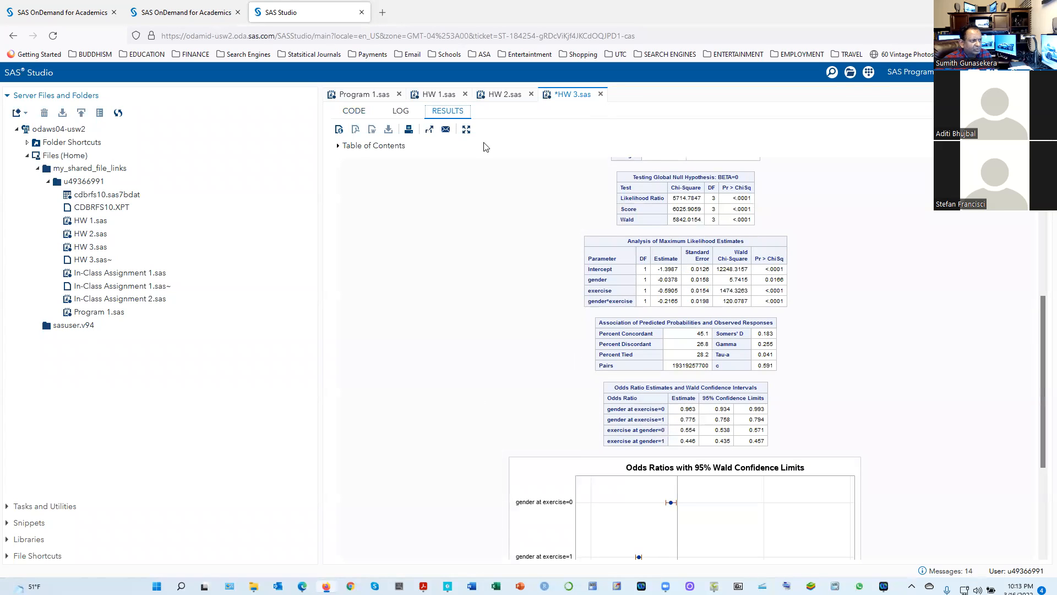
# Match the oddsratio exercise statement in the code with the exercise at gender=0 row in the odds ratio results
pyautogui.click(354, 111)
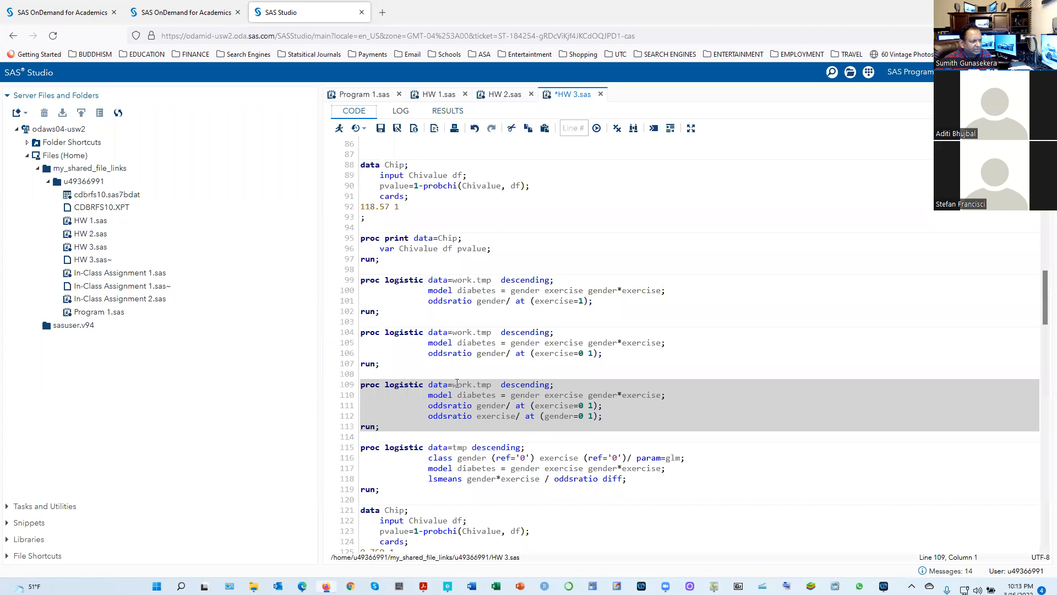
pyautogui.click(401, 416)
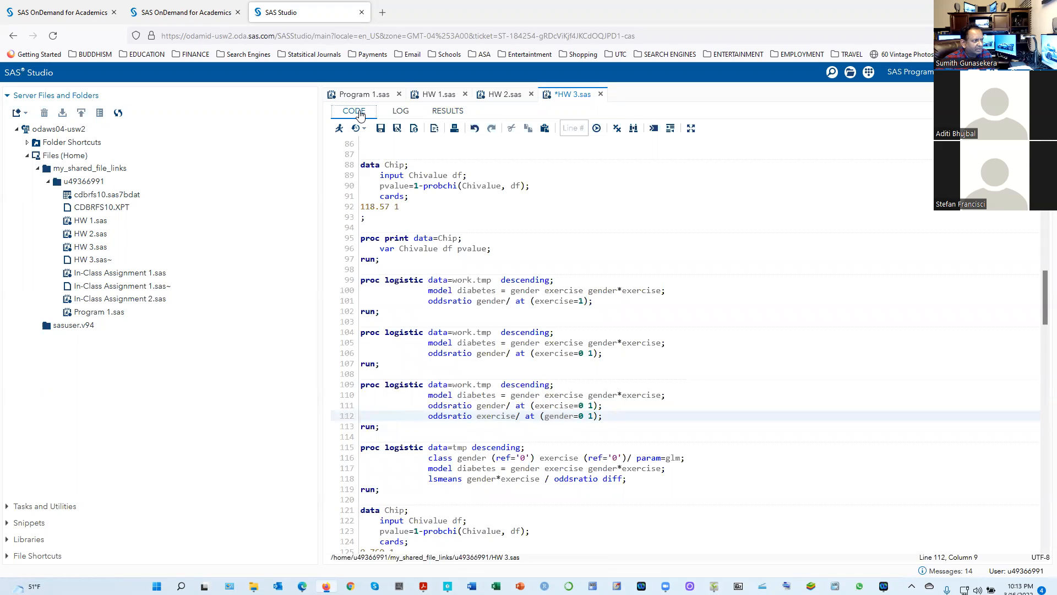
pyautogui.click(433, 115)
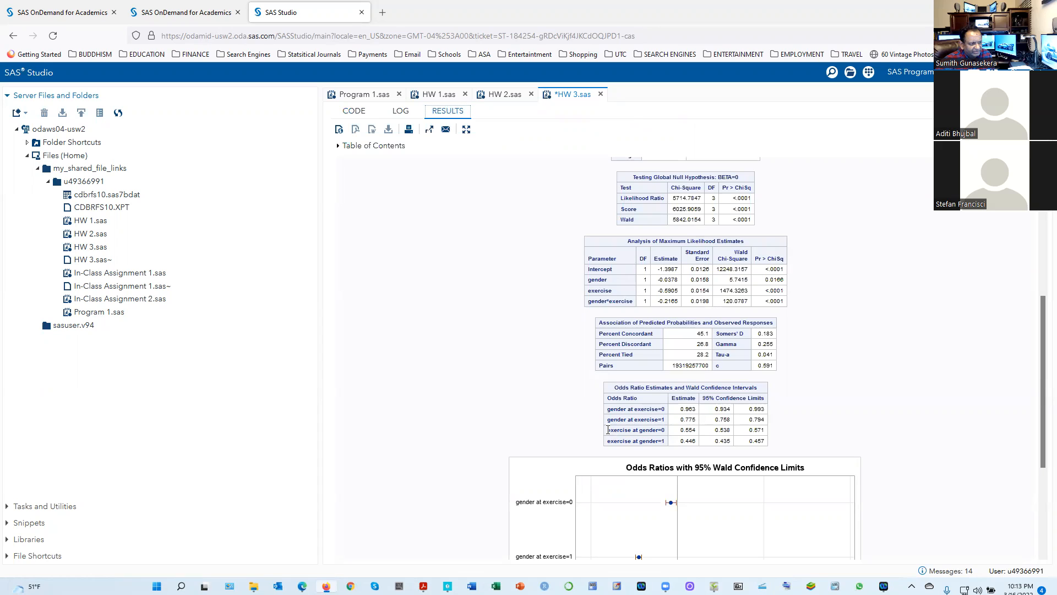
pyautogui.moveTo(635, 432); pyautogui.dragTo(608, 430)
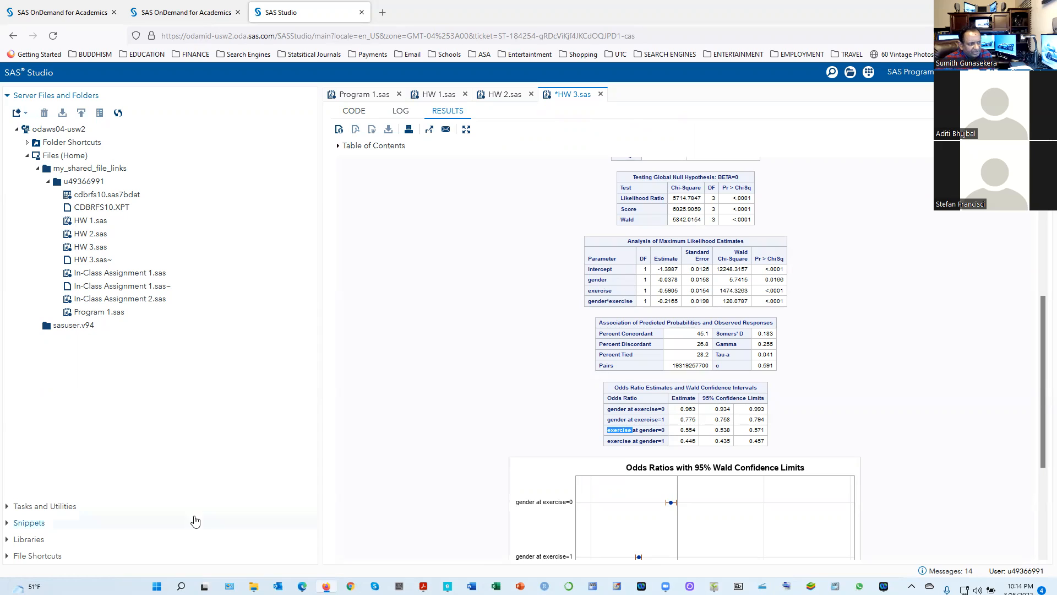
pyautogui.click(550, 428)
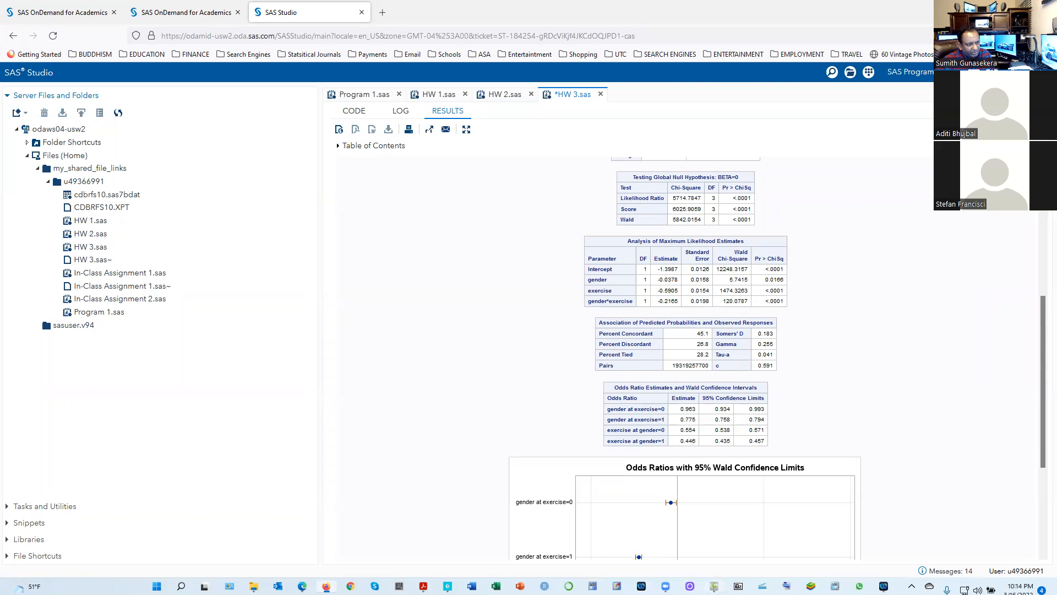
# Compare the gender and exercise odds ratios with the handwritten profile ratios in ShowPiece, returning to Firefox
pyautogui.click(714, 585)
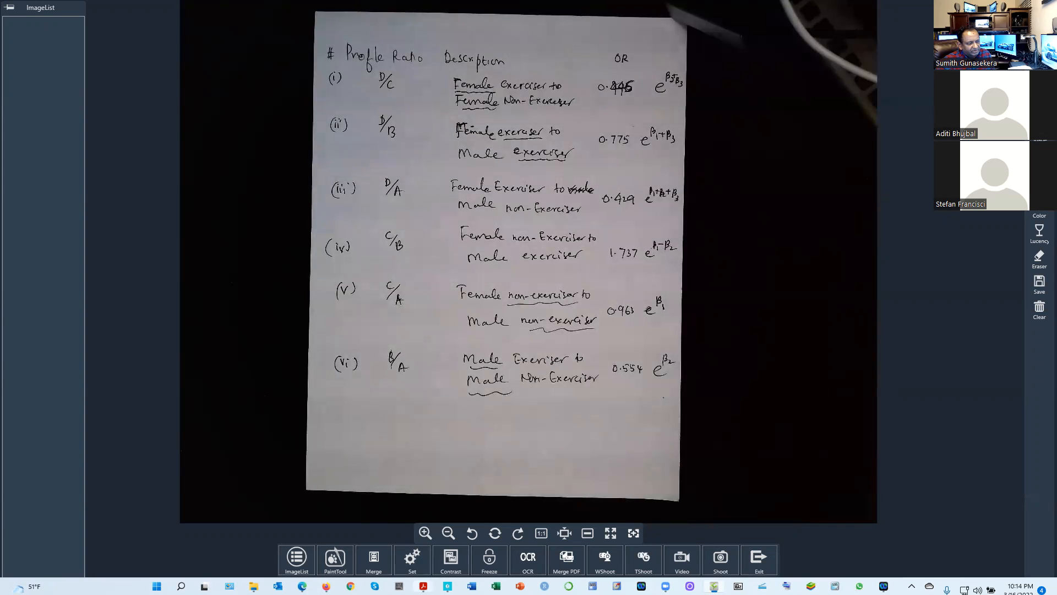
pyautogui.click(326, 586)
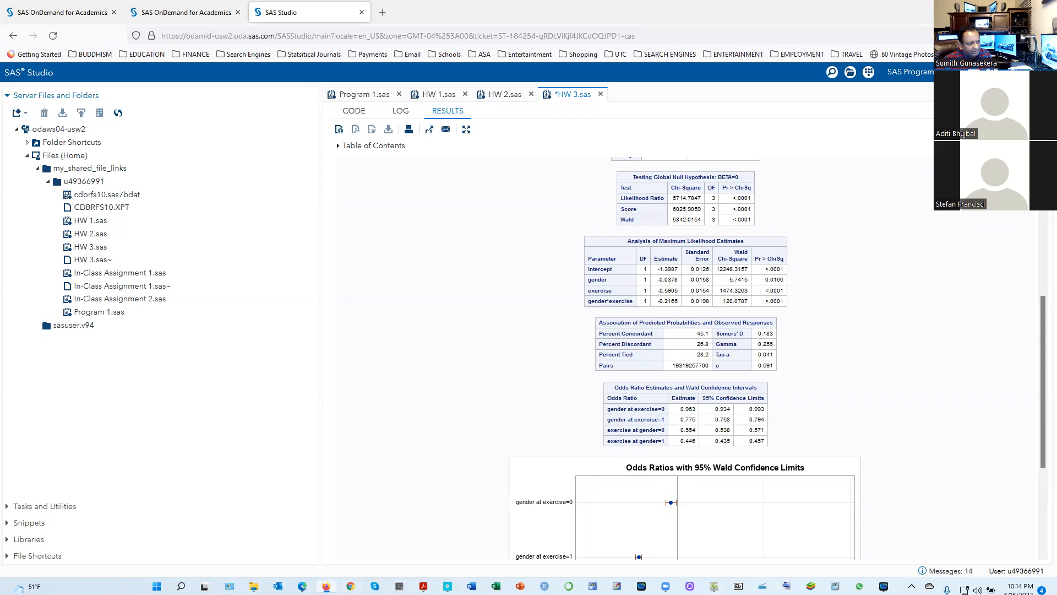
pyautogui.click(326, 587)
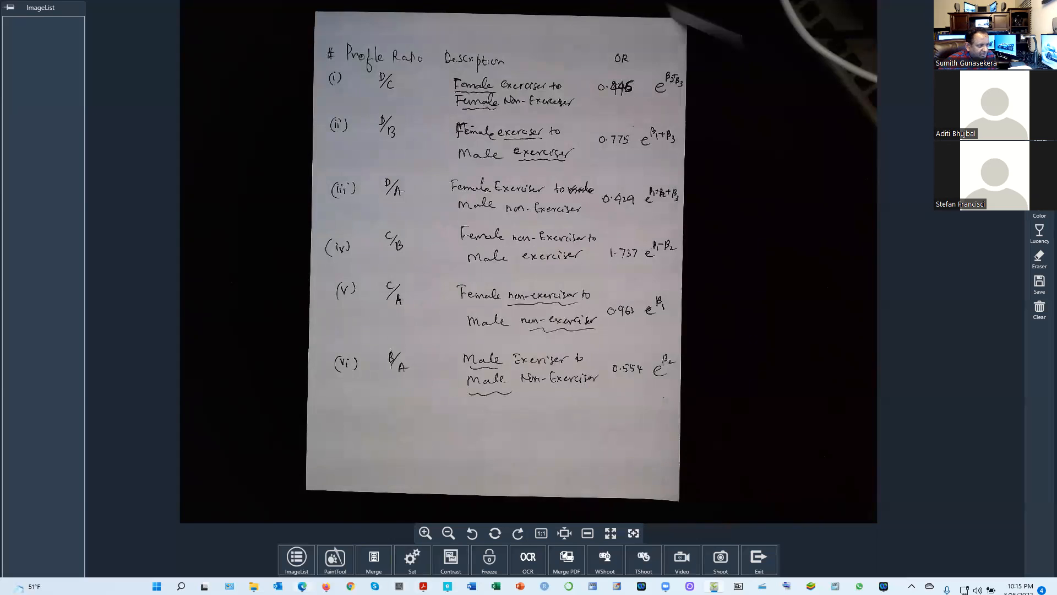
pyautogui.click(326, 586)
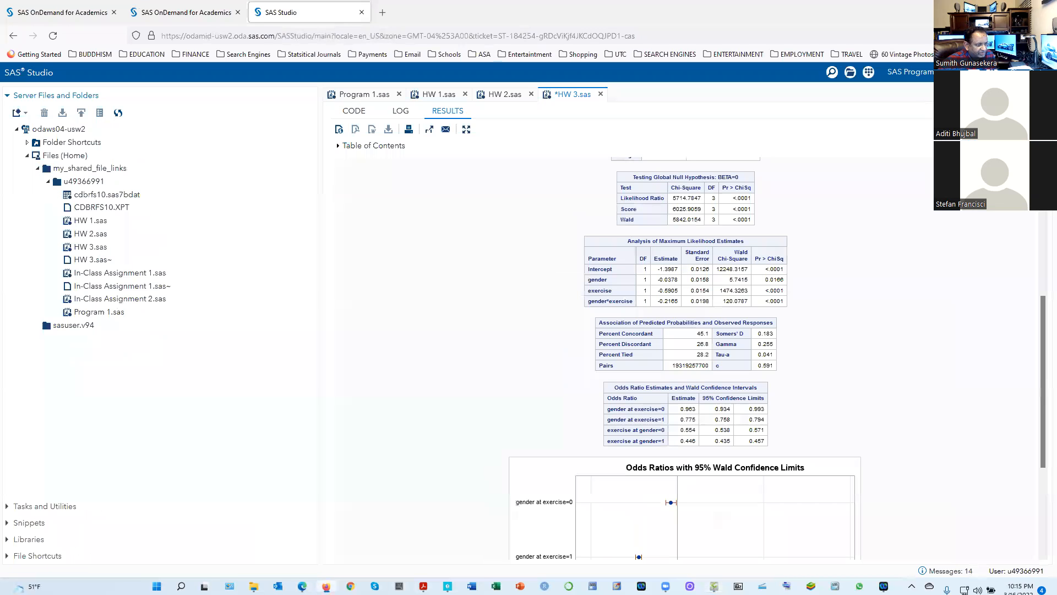
# Duplicate the oddsratio exercise statement on a new line below the original in the same PROC LOGISTIC block
pyautogui.click(347, 111)
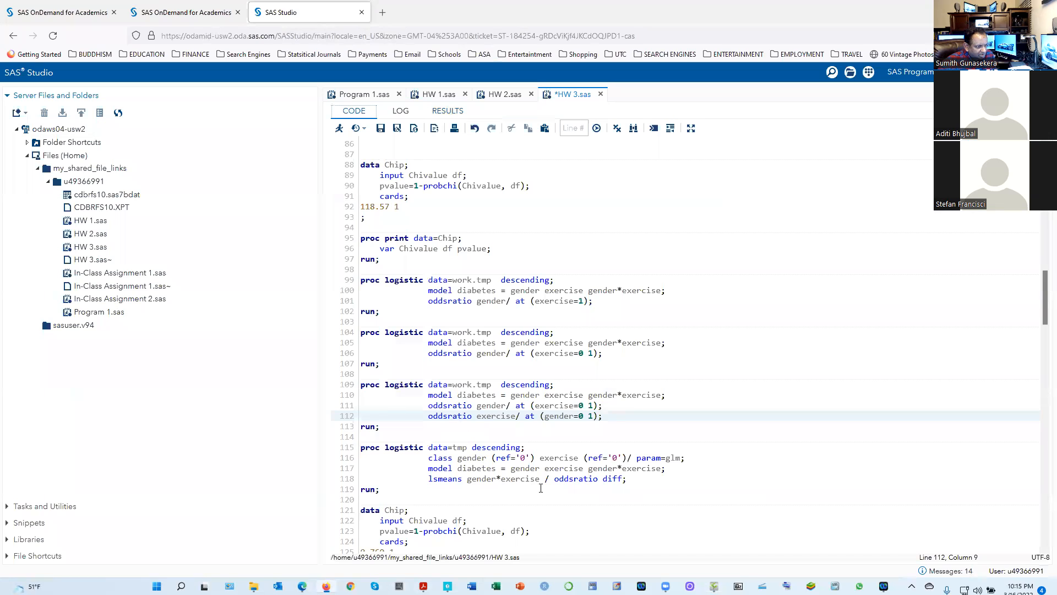
pyautogui.scroll(-3, 515, 477)
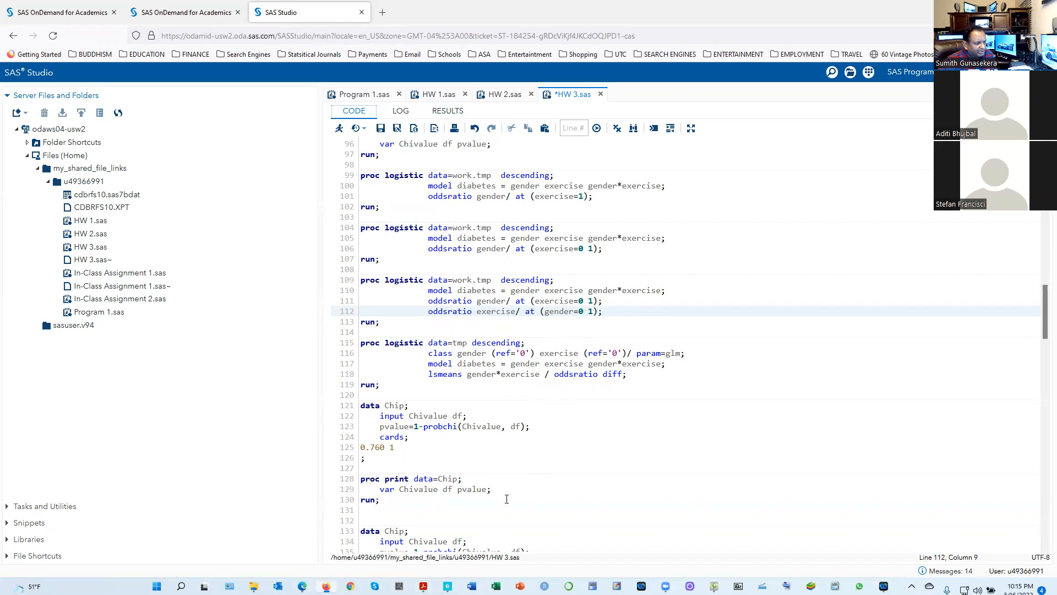
pyautogui.moveTo(604, 312); pyautogui.dragTo(428, 311)
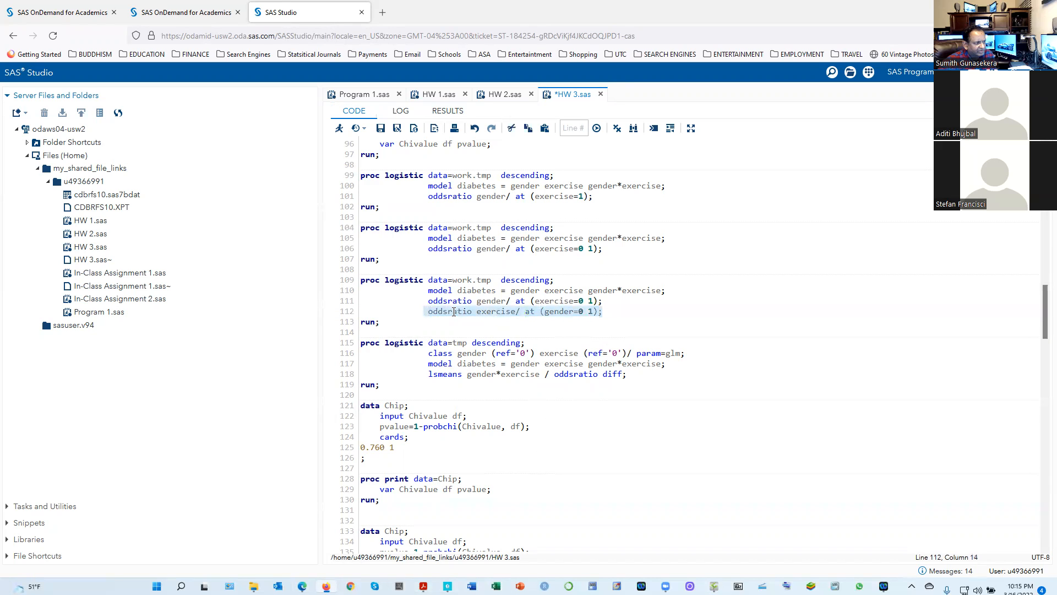
pyautogui.rightClick(454, 312)
pyautogui.click(469, 376)
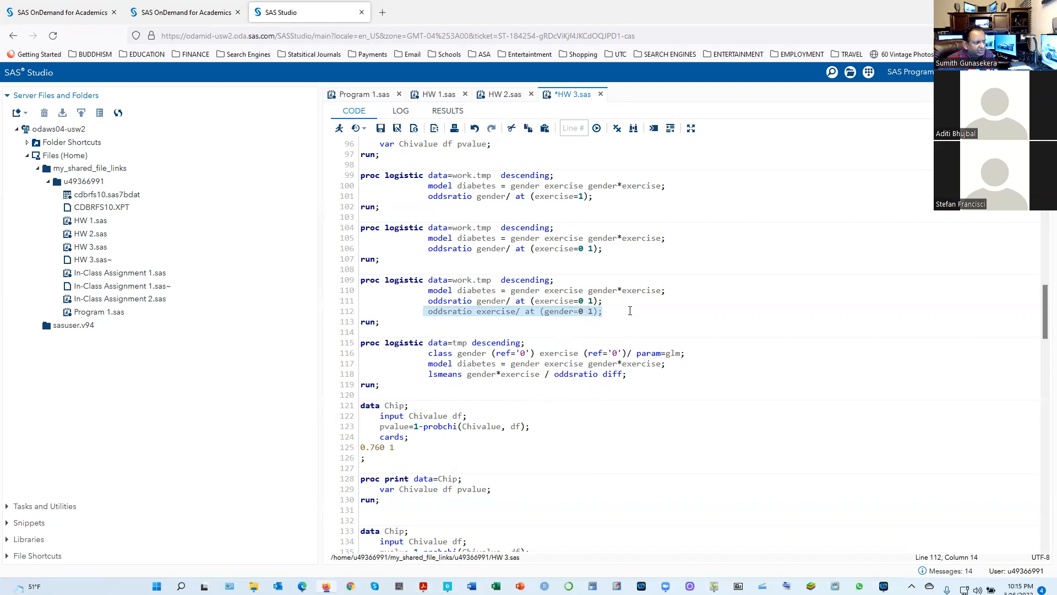
pyautogui.click(615, 312)
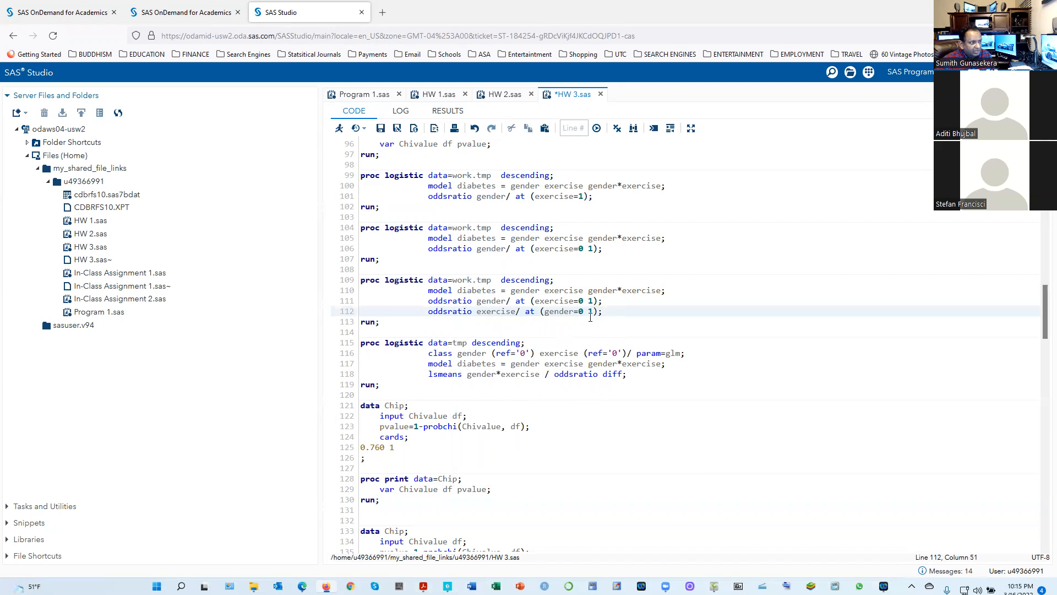
pyautogui.press('Return')
pyautogui.hotkey('ctrl', 'v')
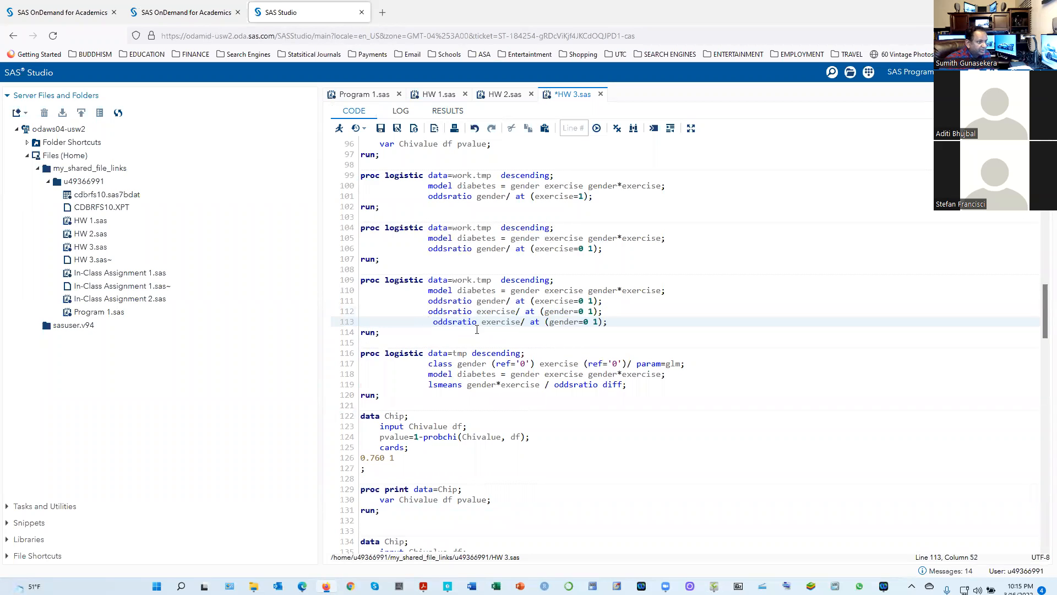
# Align the duplicated oddsratio exercise statement with the lines above and set its levels to gender=1 0
pyautogui.click(432, 322)
pyautogui.press('BackSpace')
pyautogui.click(583, 323)
pyautogui.press('BackSpace')
pyautogui.write('1')
pyautogui.press('Right')
pyautogui.press('BackSpace')
pyautogui.write('0')
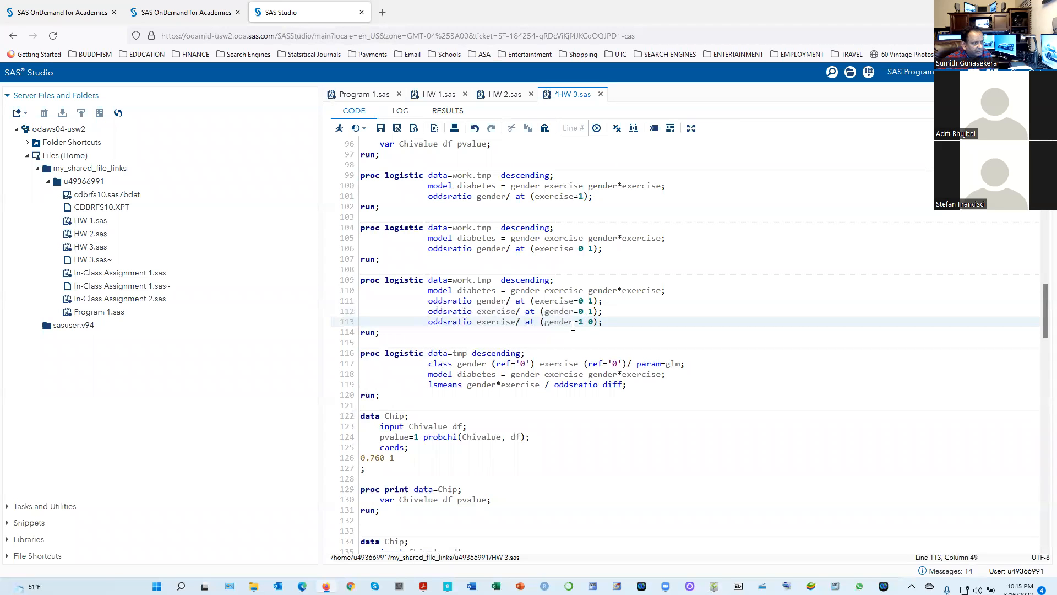
# Run the PROC LOGISTIC block with the extra gender=1 0 statement and bring up its odds ratio estimates
pyautogui.moveTo(382, 332); pyautogui.dragTo(351, 276)
pyautogui.keyDown('shift'); pyautogui.click(381, 333); pyautogui.keyUp('shift')
pyautogui.click(340, 130)
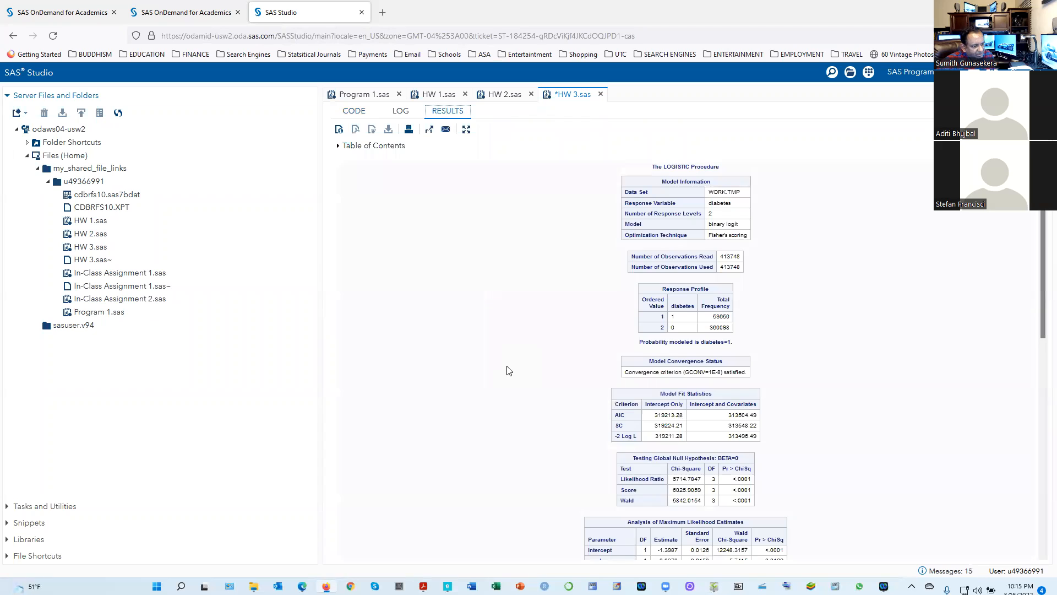
pyautogui.scroll(-3, 512, 385)
pyautogui.scroll(-2, 517, 398)
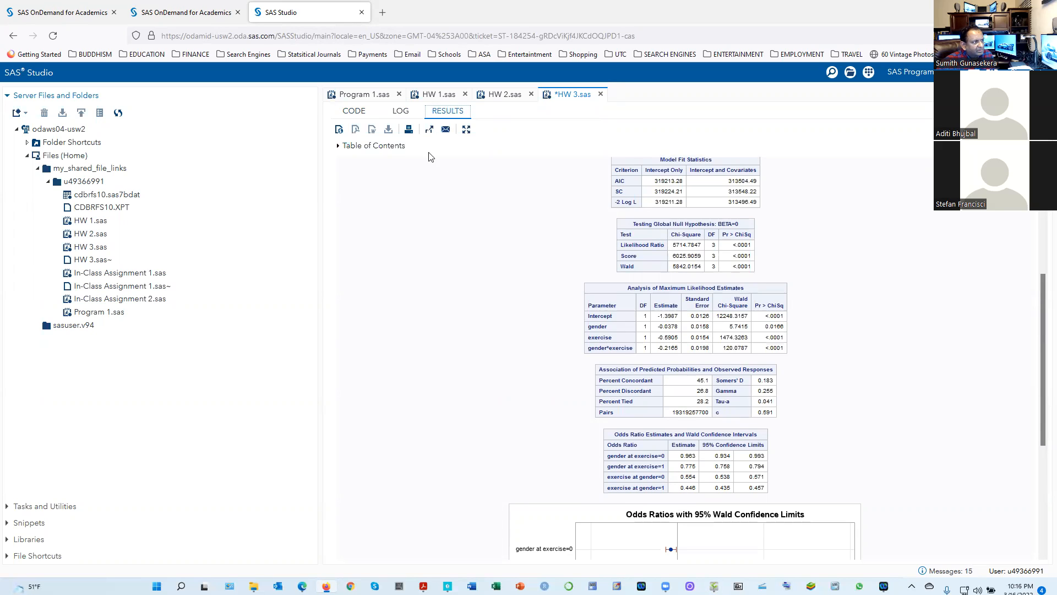
# Reopen the block's code and review the handwritten list for profile ratios it does not cover in ShowPiece, returning to Firefox
pyautogui.click(354, 111)
pyautogui.click(585, 333)
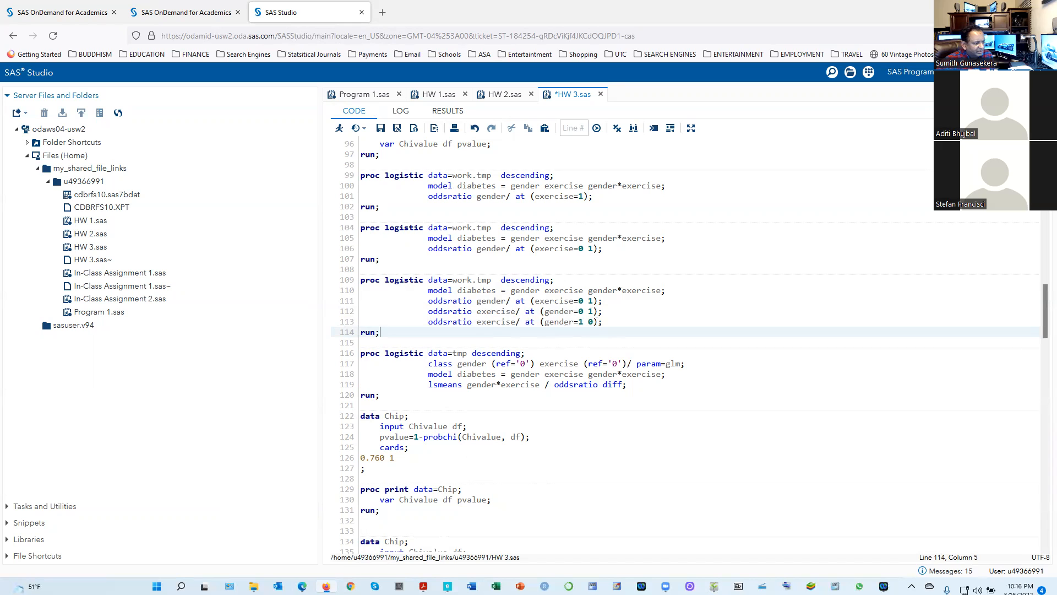
pyautogui.click(326, 587)
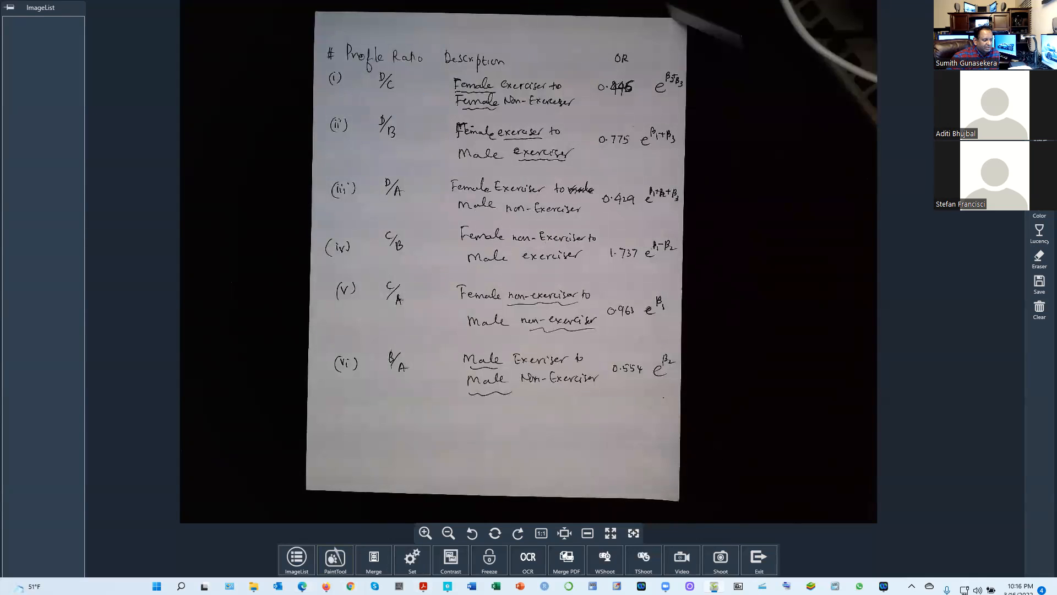
pyautogui.moveTo(302, 585)
pyautogui.click(326, 586)
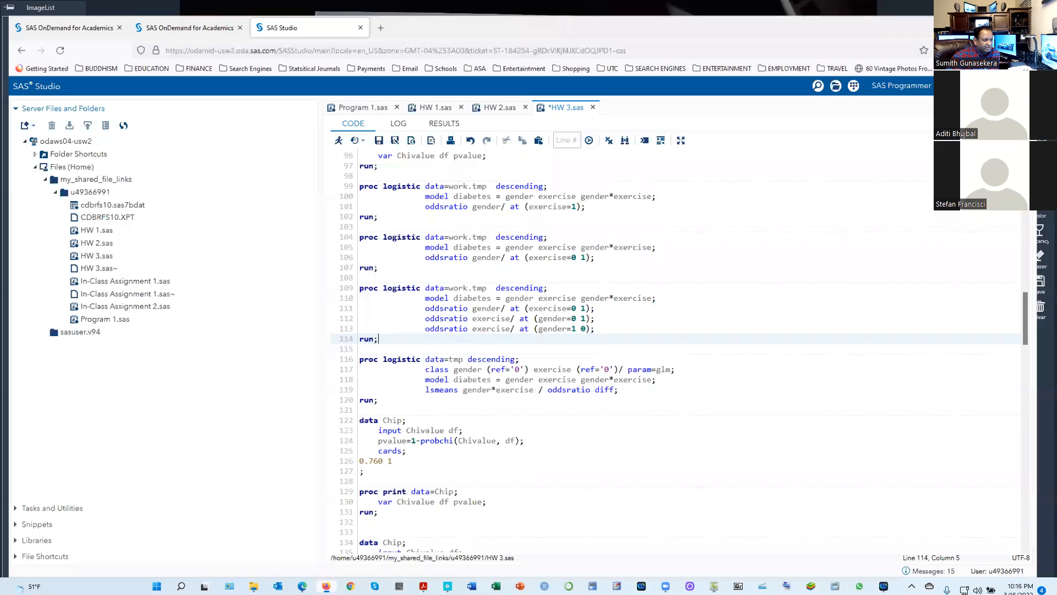
# Remove the added oddsratio exercise statement with gender=1 0 and its leftover blank line from the PROC LOGISTIC block
pyautogui.click(598, 323)
pyautogui.press('BackSpace')
pyautogui.press('BackSpace')
pyautogui.press('BackSpace')
pyautogui.press('BackSpace')
pyautogui.press('BackSpace')
pyautogui.press('BackSpace')
pyautogui.press('BackSpace')
pyautogui.press('BackSpace')
pyautogui.press('BackSpace')
pyautogui.press('BackSpace')
pyautogui.press('BackSpace')
pyautogui.press('BackSpace')
pyautogui.press('BackSpace')
pyautogui.press('BackSpace')
pyautogui.press('BackSpace')
pyautogui.press('BackSpace')
pyautogui.press('BackSpace')
pyautogui.press('BackSpace')
pyautogui.press('BackSpace')
pyautogui.press('BackSpace')
pyautogui.press('BackSpace')
pyautogui.press('BackSpace')
pyautogui.press('BackSpace')
pyautogui.press('BackSpace')
pyautogui.press('BackSpace')
pyautogui.press('BackSpace')
pyautogui.press('BackSpace')
pyautogui.press('BackSpace')
pyautogui.press('BackSpace')
pyautogui.press('BackSpace')
pyautogui.press('BackSpace')
pyautogui.press('BackSpace')
pyautogui.press('BackSpace')
pyautogui.press('BackSpace')
pyautogui.press('BackSpace')
pyautogui.press('Delete')
pyautogui.press('BackSpace')
pyautogui.press('BackSpace')
pyautogui.press('BackSpace')
pyautogui.press('BackSpace')
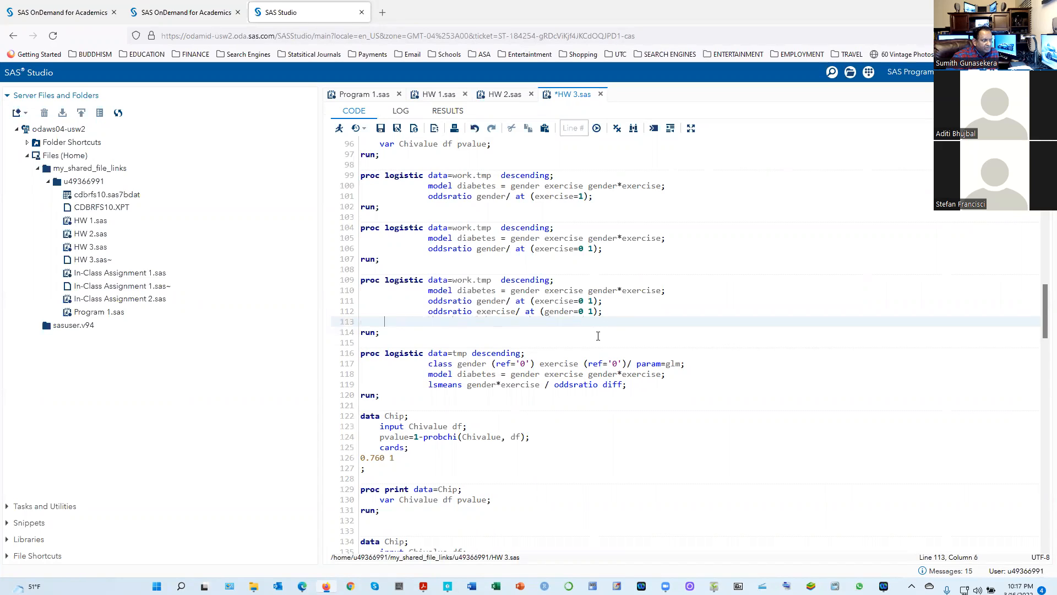
pyautogui.press('Delete')
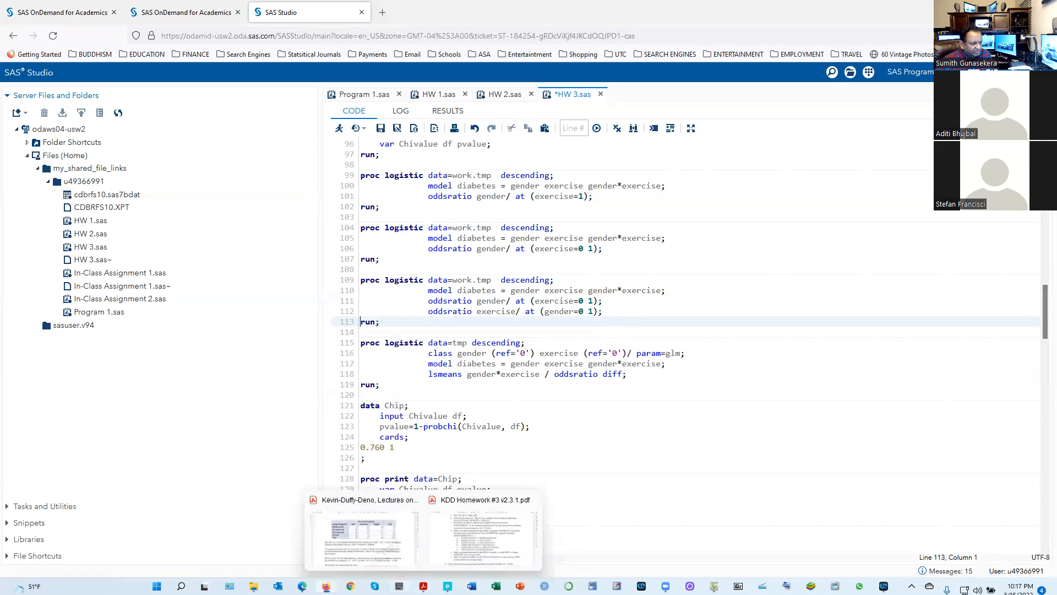
# Review all six handwritten profile ratios in ShowPiece once more and return to the SAS code in Firefox
pyautogui.moveTo(326, 585)
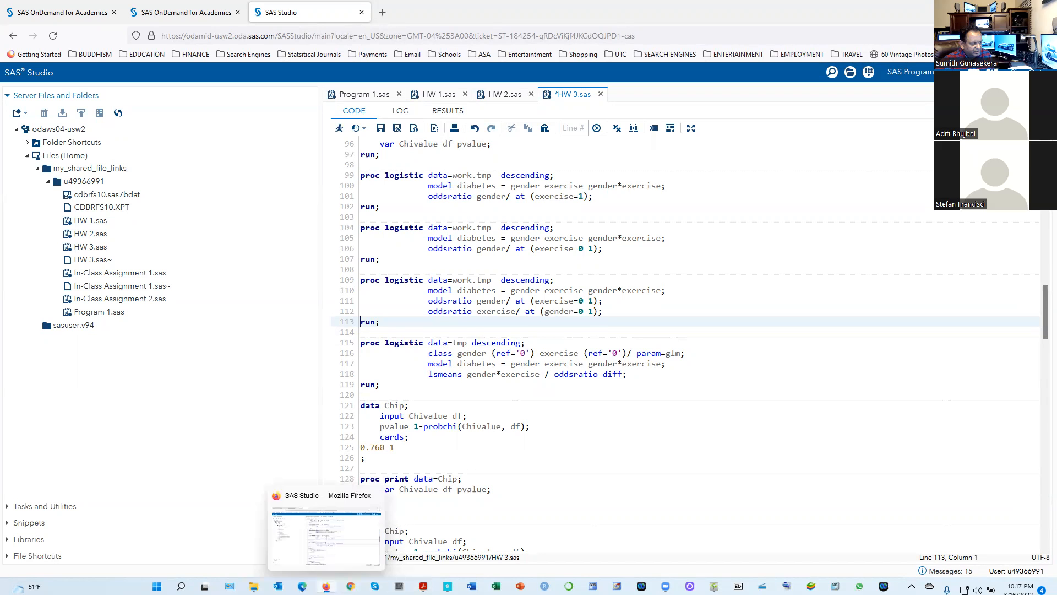
pyautogui.click(326, 586)
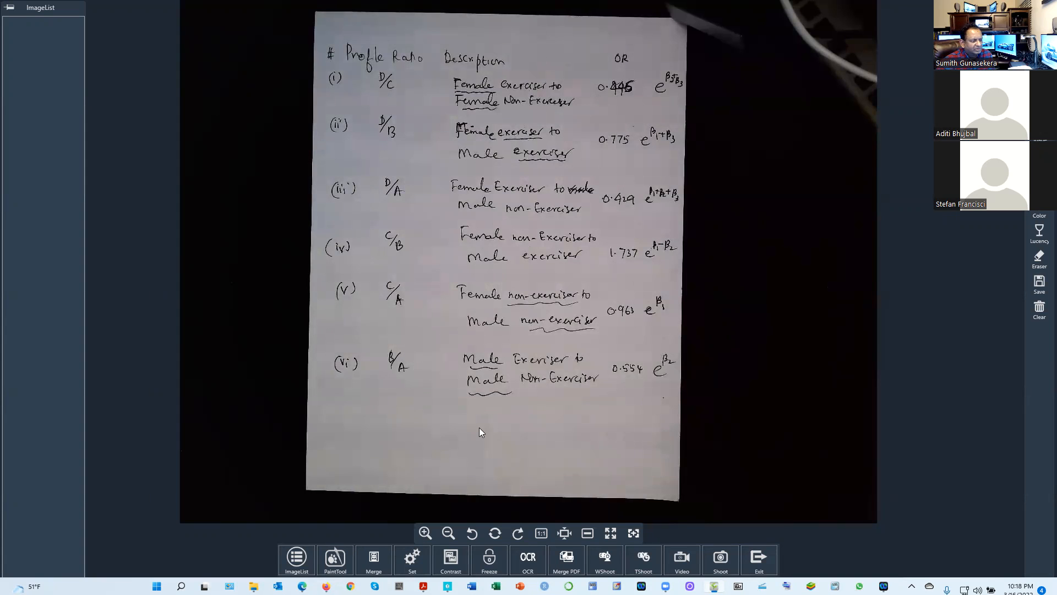
pyautogui.click(326, 586)
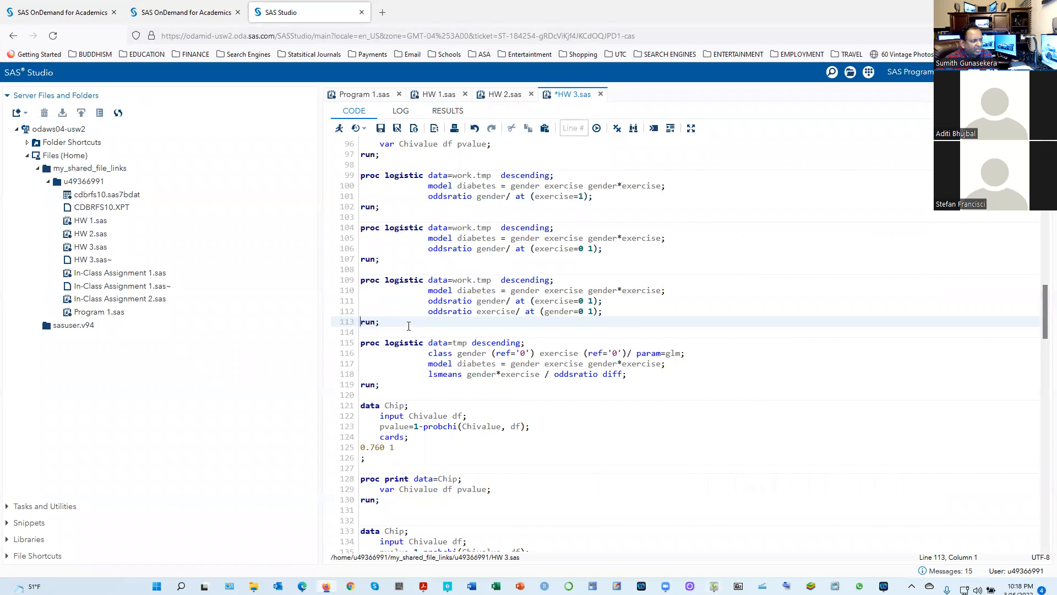
# Run the PROC LOGISTIC block with the lsmeans gender*exercise / oddsratio diff statement and bring up its least squares means differences table
pyautogui.scroll(-3, 409, 326)
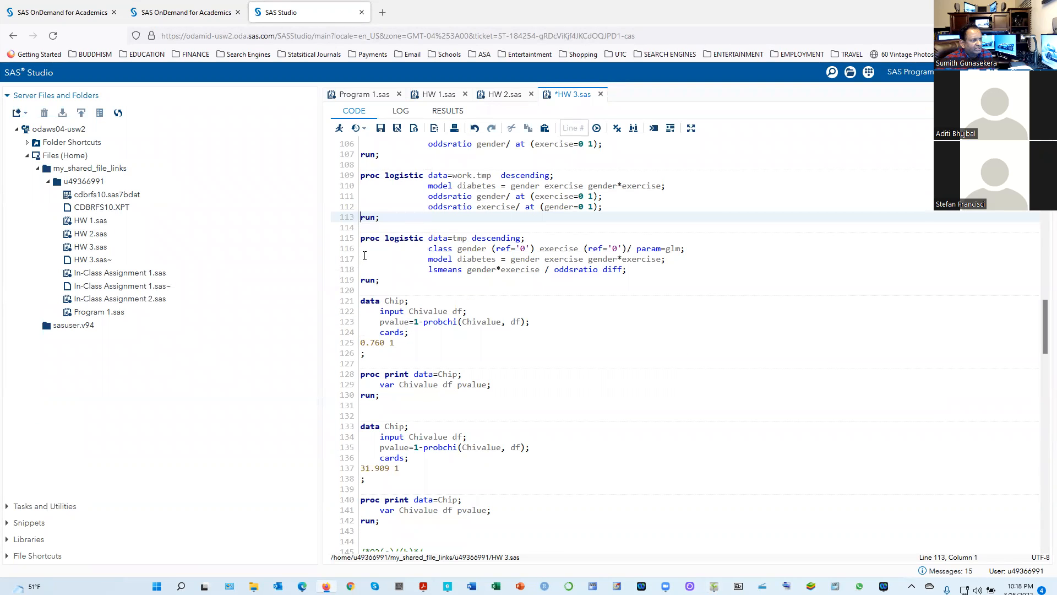
pyautogui.scroll(3, 364, 255)
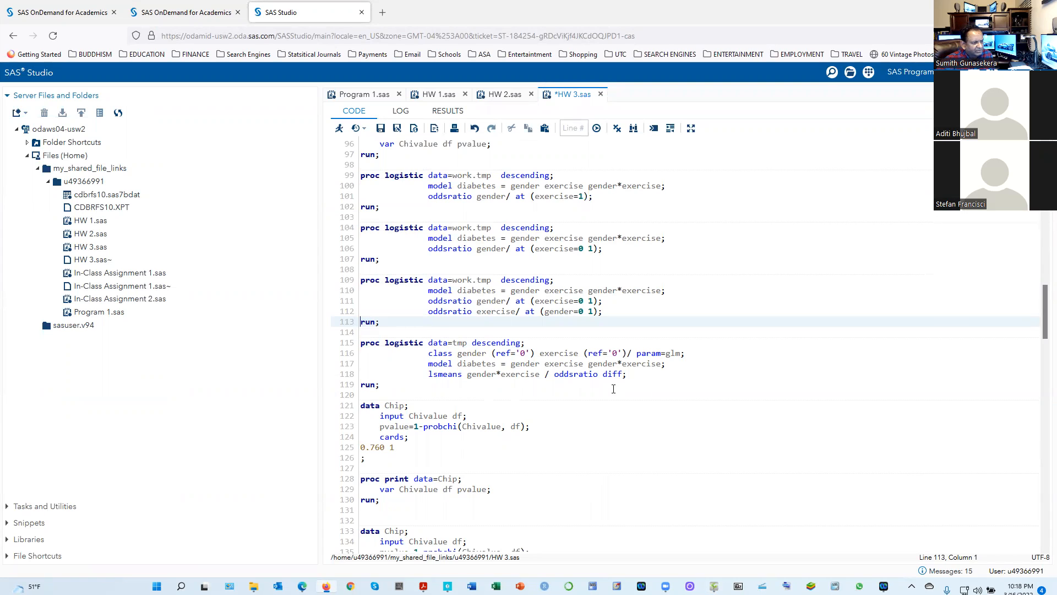
pyautogui.moveTo(380, 384); pyautogui.dragTo(351, 348)
pyautogui.click(351, 348)
pyautogui.moveTo(381, 385); pyautogui.dragTo(338, 344)
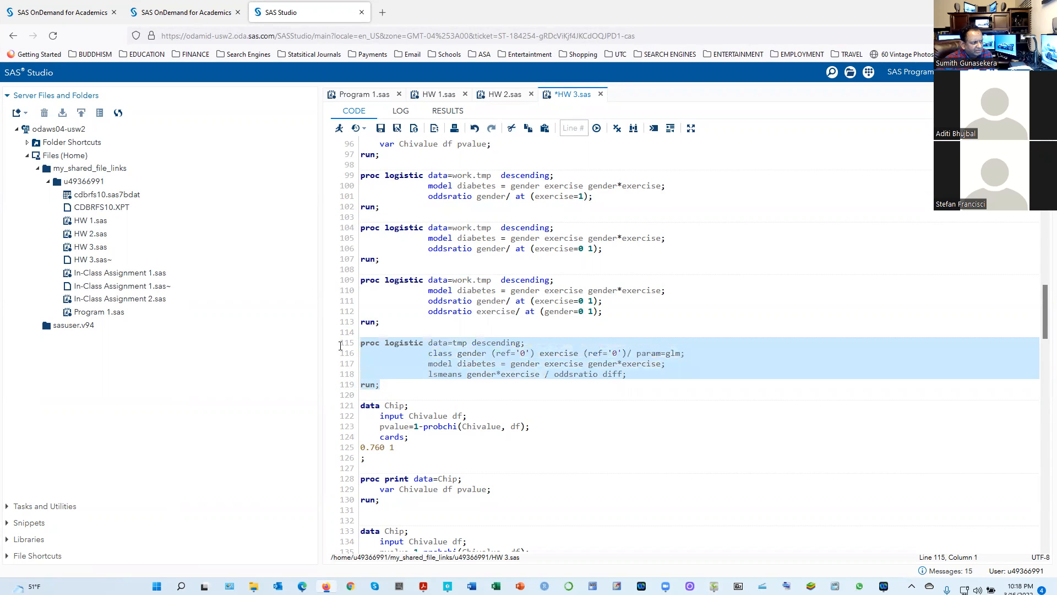
pyautogui.click(338, 130)
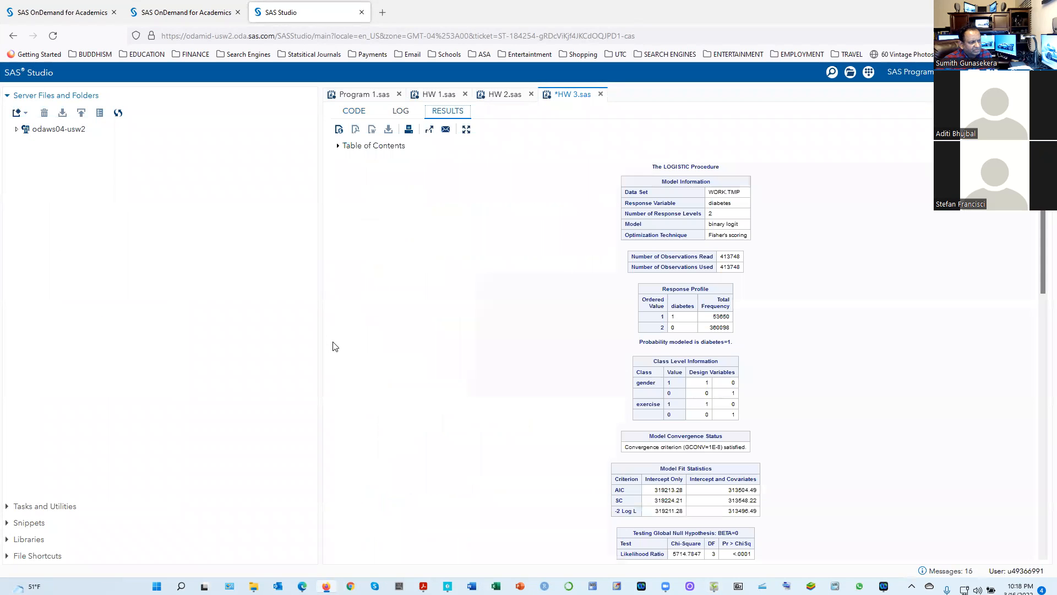
pyautogui.scroll(-10, 588, 371)
pyautogui.scroll(-4, 588, 412)
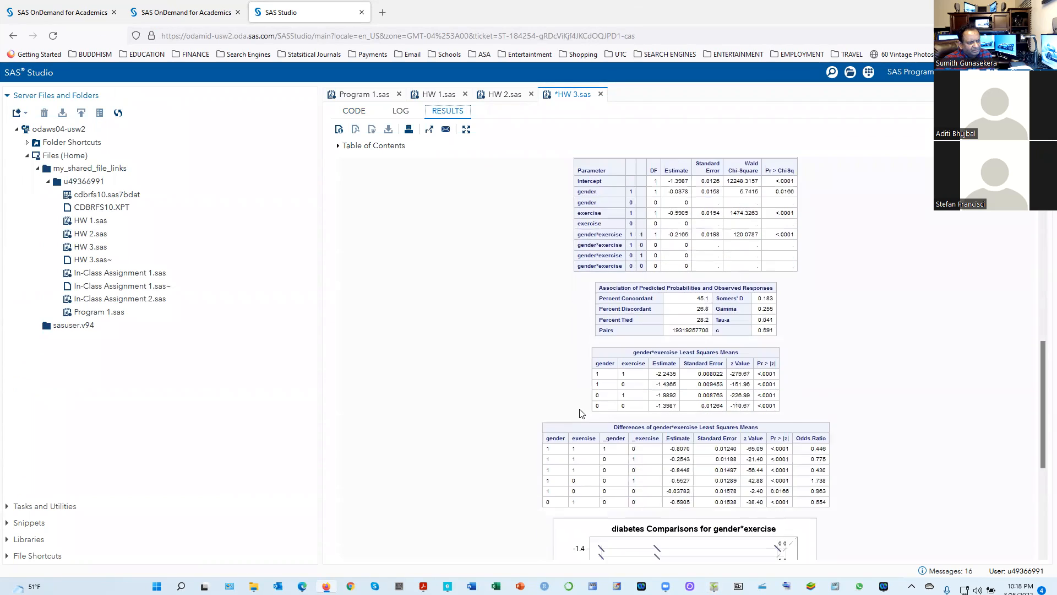
# Review the PROC LOGISTIC output between the Model Information table and the diabetes Comparisons for gender*exercise plot
pyautogui.scroll(-3, 579, 413)
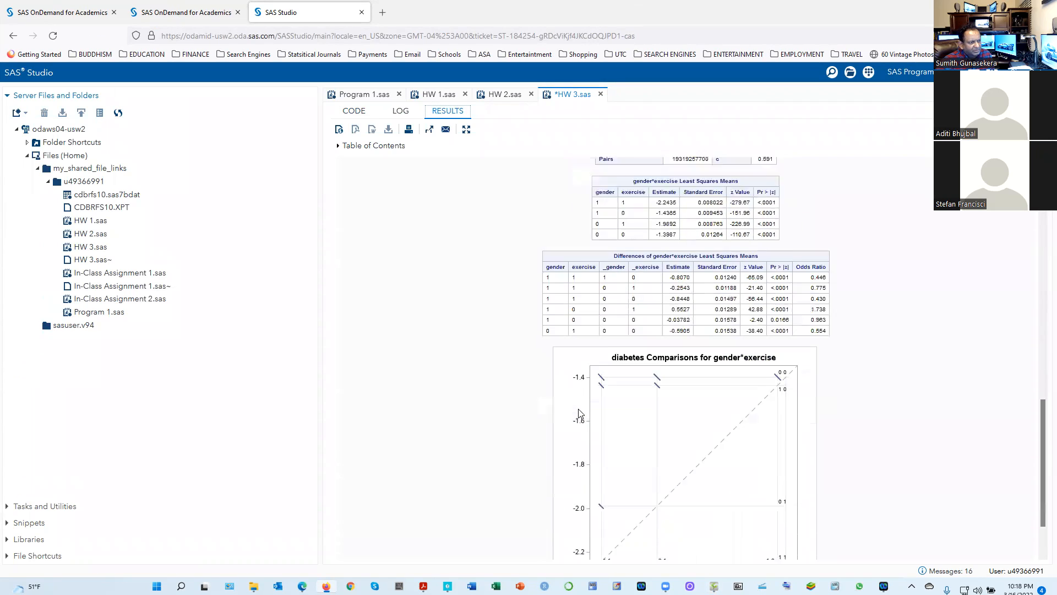
pyautogui.scroll(2, 579, 413)
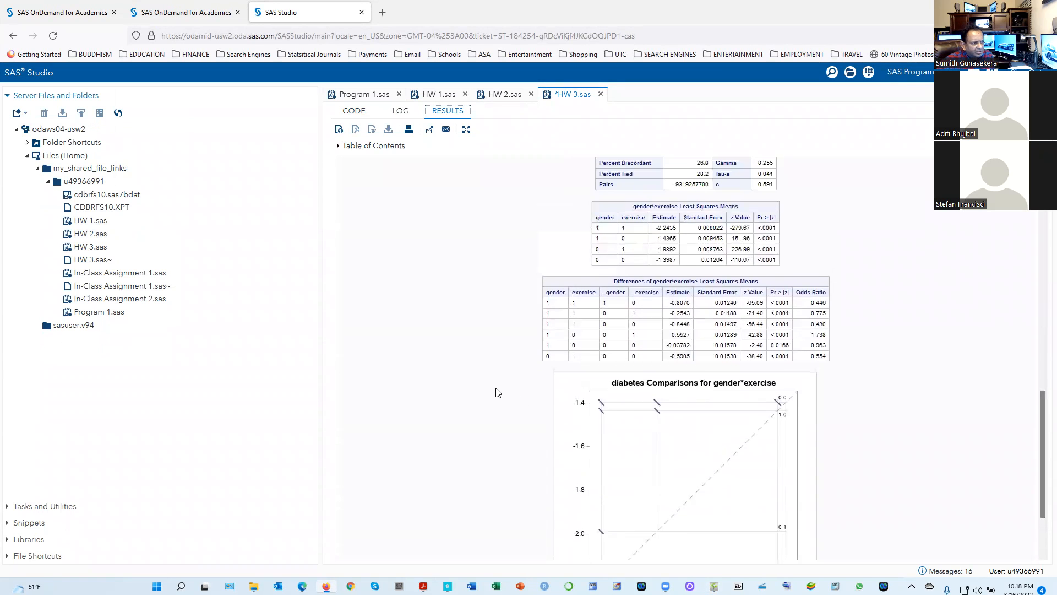
pyautogui.scroll(1, 498, 392)
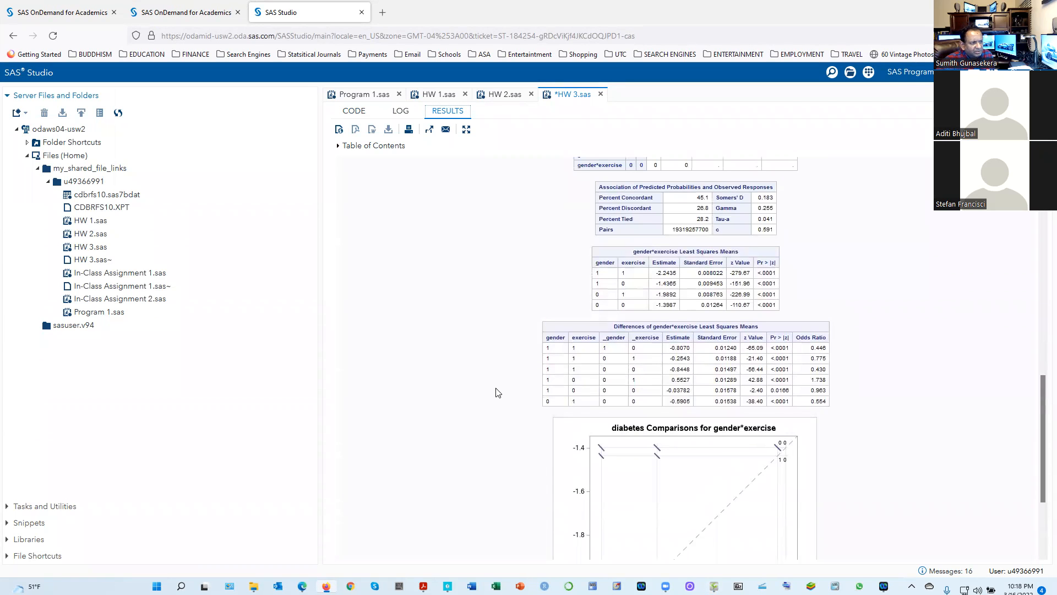
pyautogui.scroll(1, 498, 392)
pyautogui.scroll(3, 498, 392)
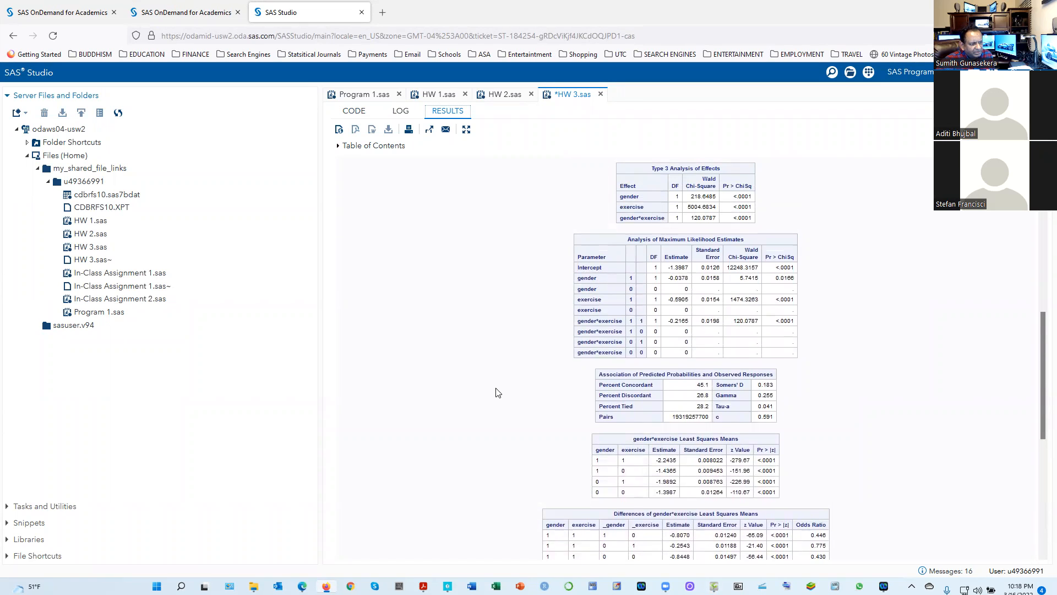
pyautogui.scroll(4, 498, 393)
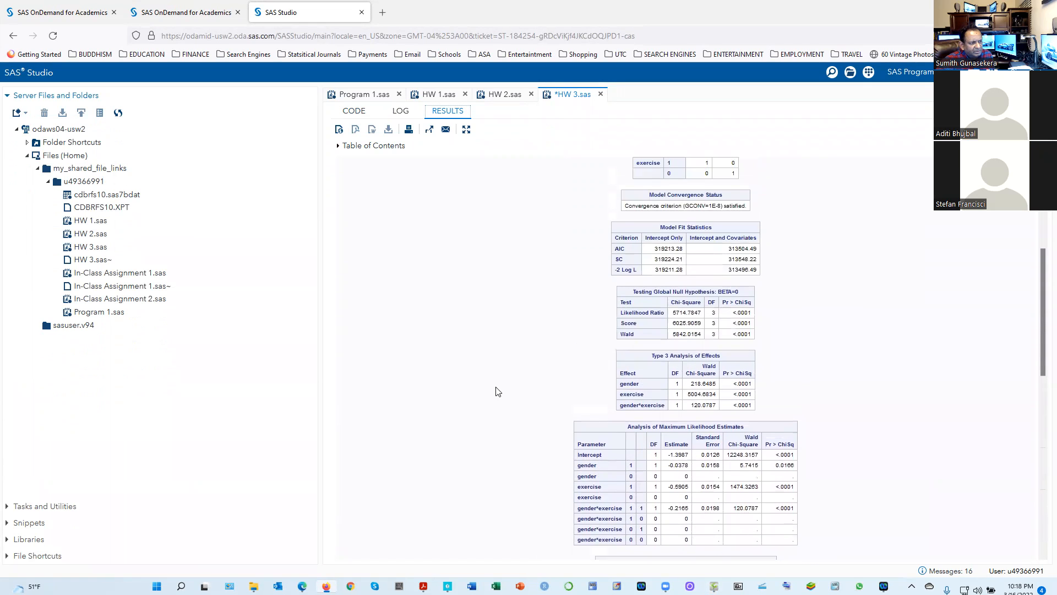
pyautogui.scroll(2, 498, 393)
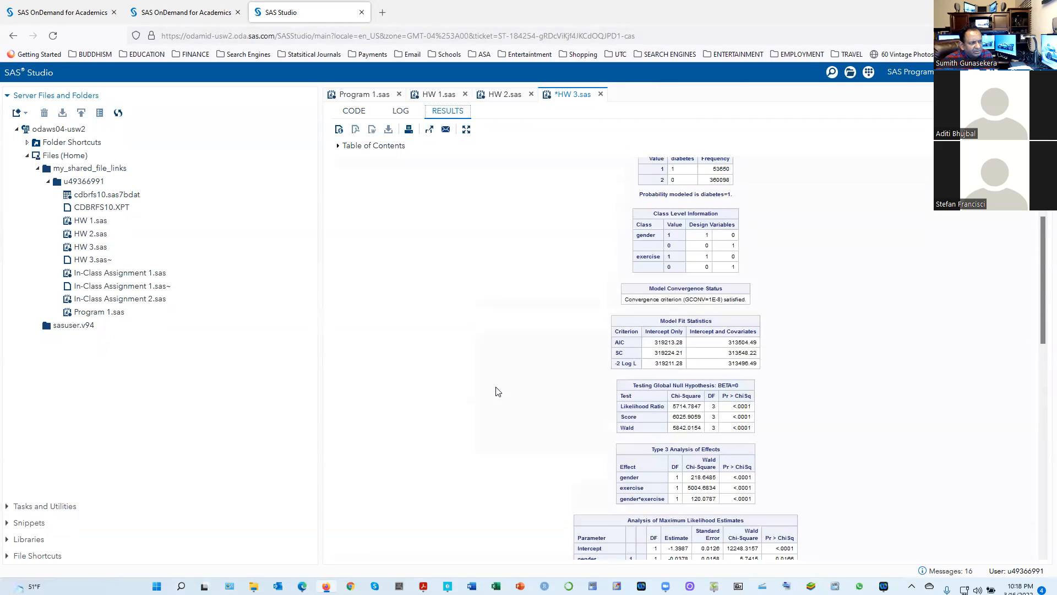
pyautogui.scroll(3, 498, 391)
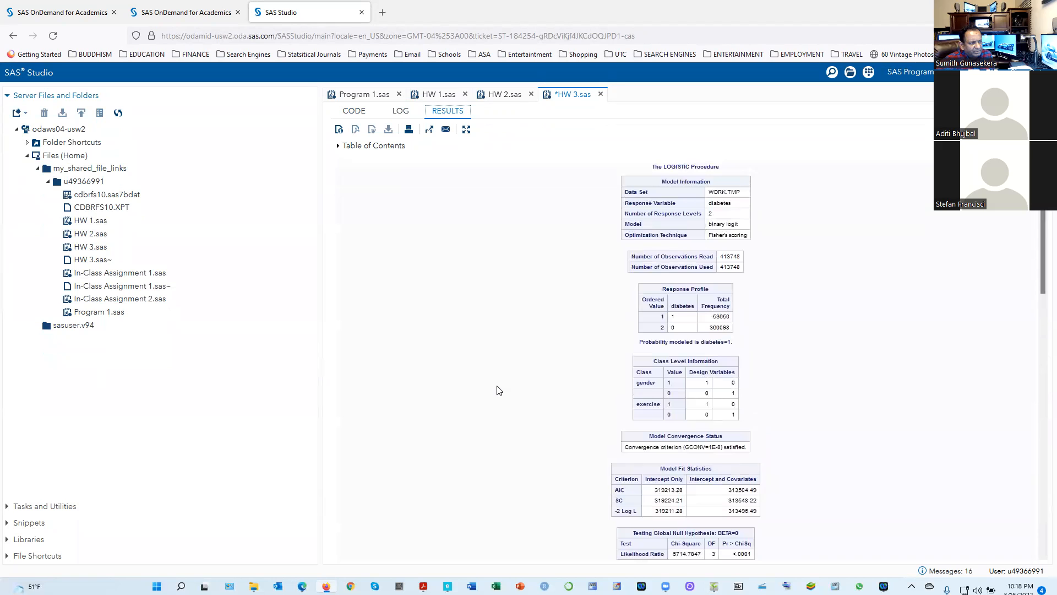
pyautogui.scroll(-6, 499, 390)
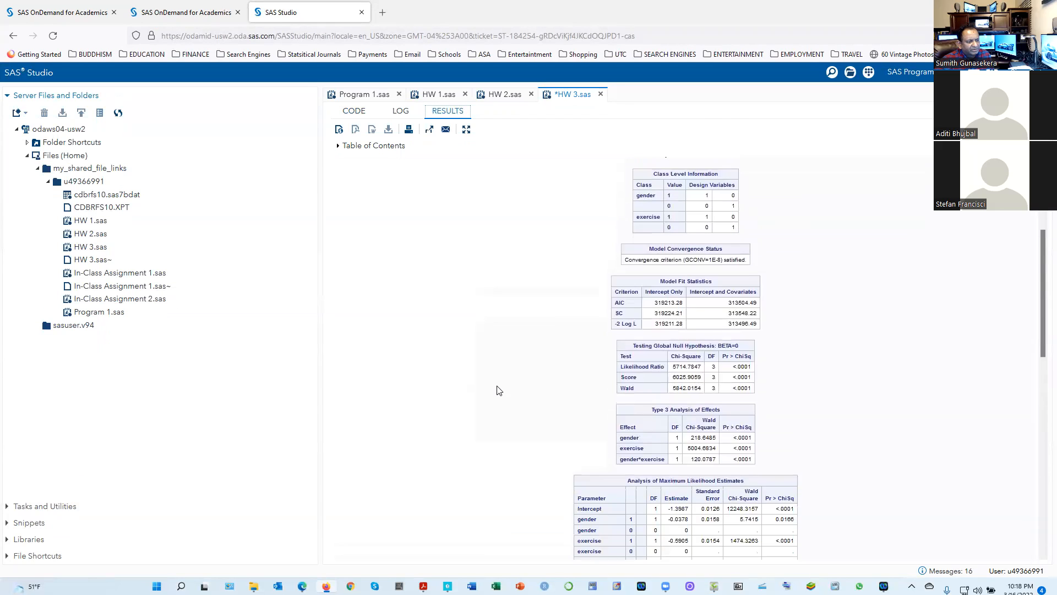
pyautogui.scroll(-2, 499, 390)
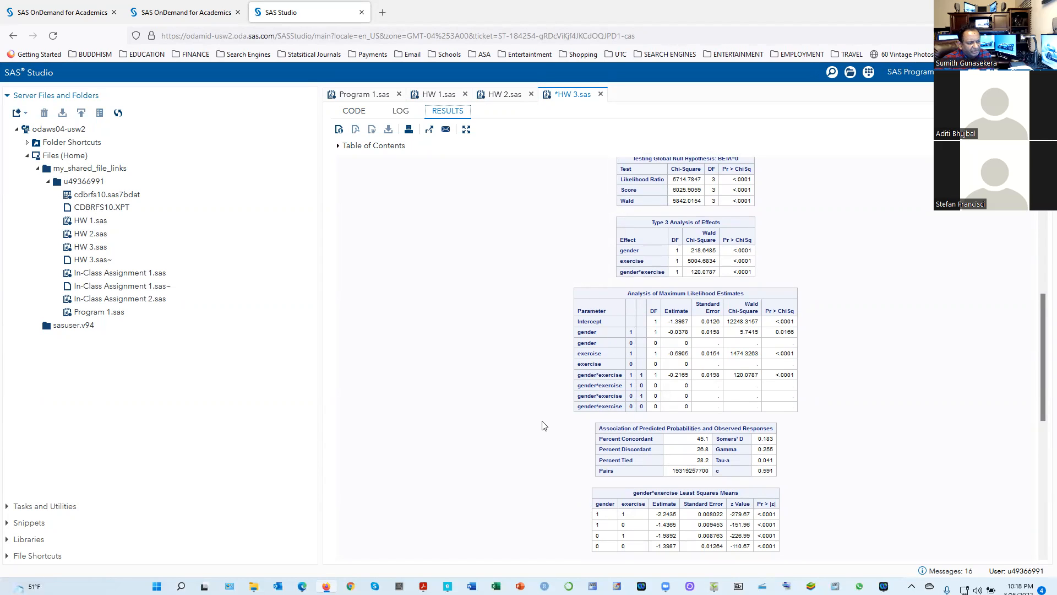
pyautogui.scroll(-1, 543, 425)
pyautogui.scroll(-3, 543, 425)
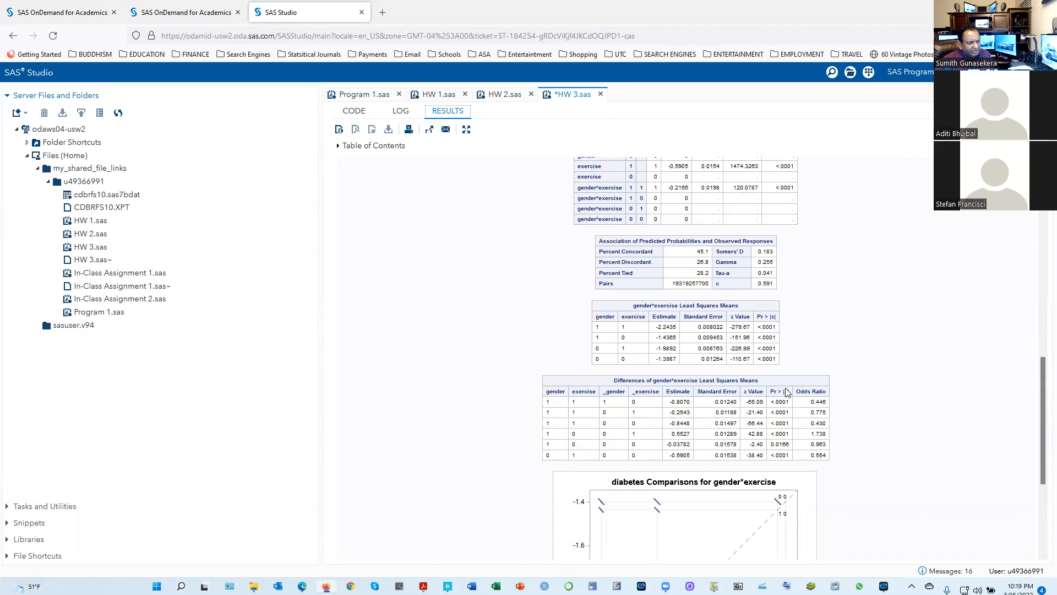
pyautogui.scroll(-4, 611, 433)
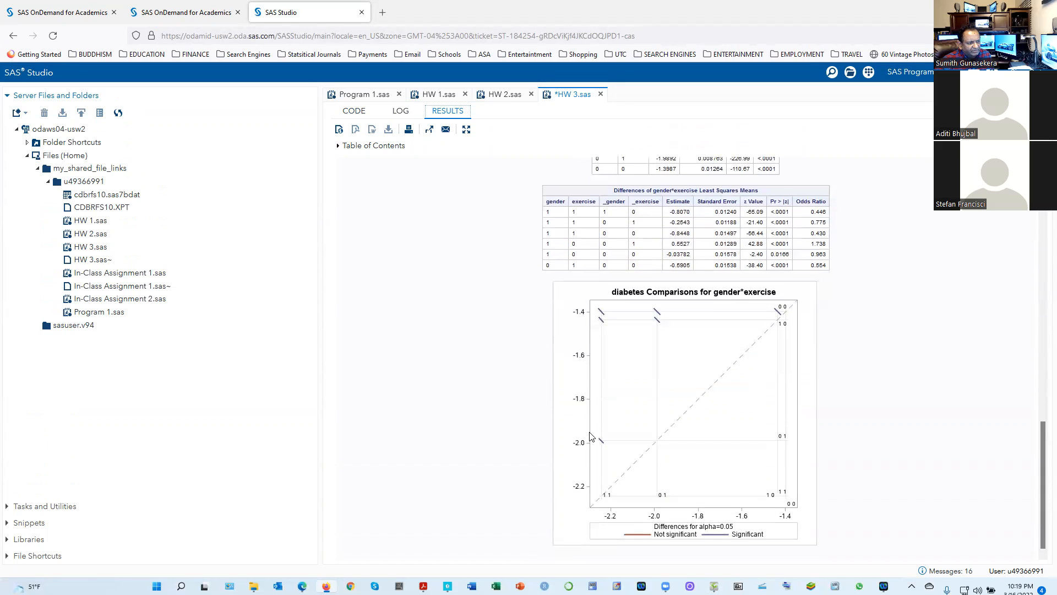
# Check the lsmeans block's code, then review its output from the differences table back to the Response Profile and Class Level Information
pyautogui.click(352, 112)
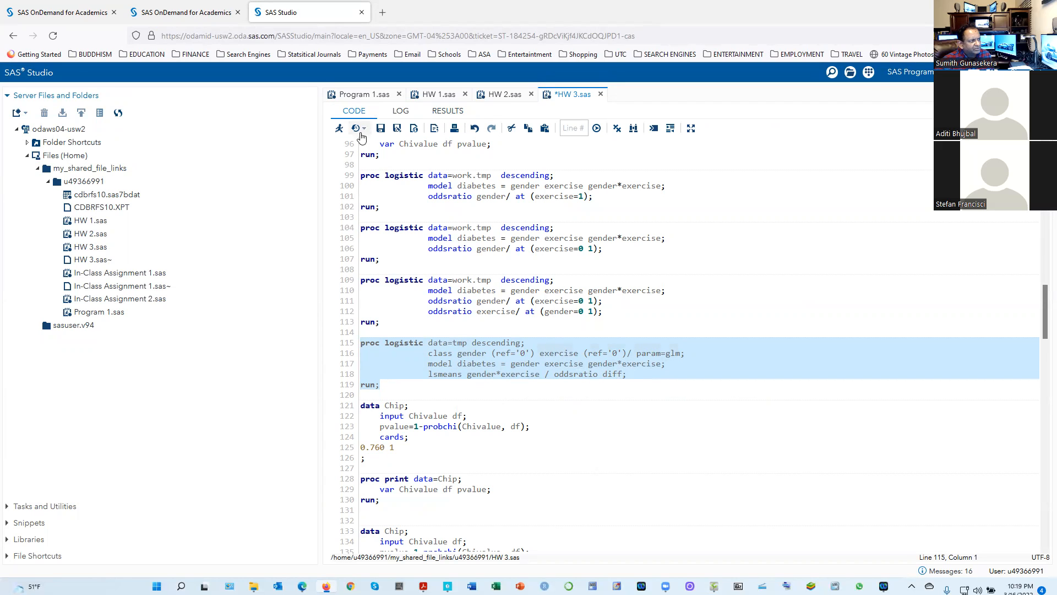
pyautogui.click(447, 110)
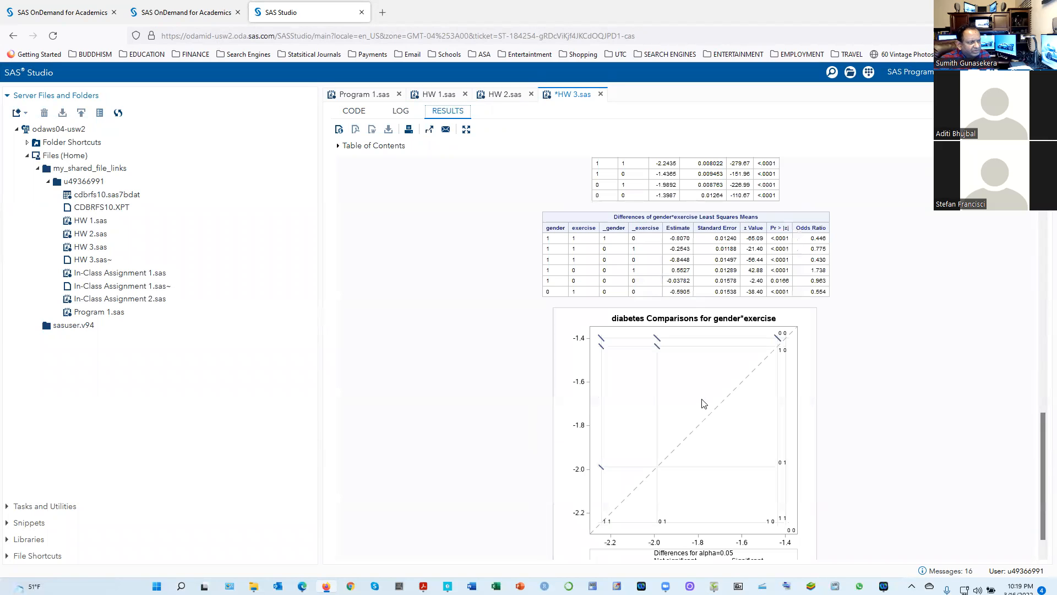
pyautogui.scroll(3, 700, 410)
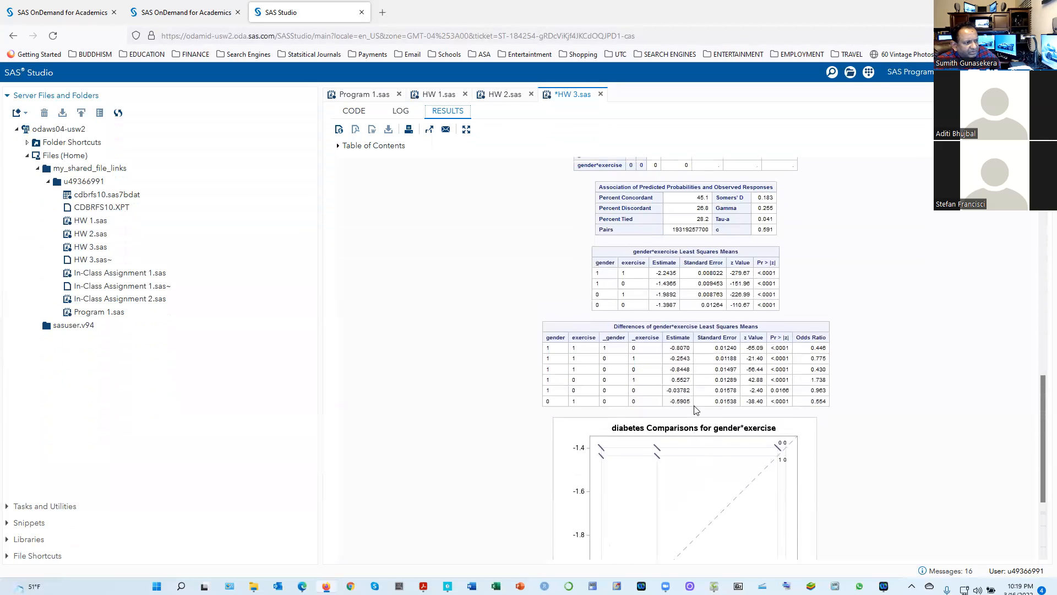
pyautogui.scroll(2, 696, 409)
pyautogui.scroll(1, 695, 410)
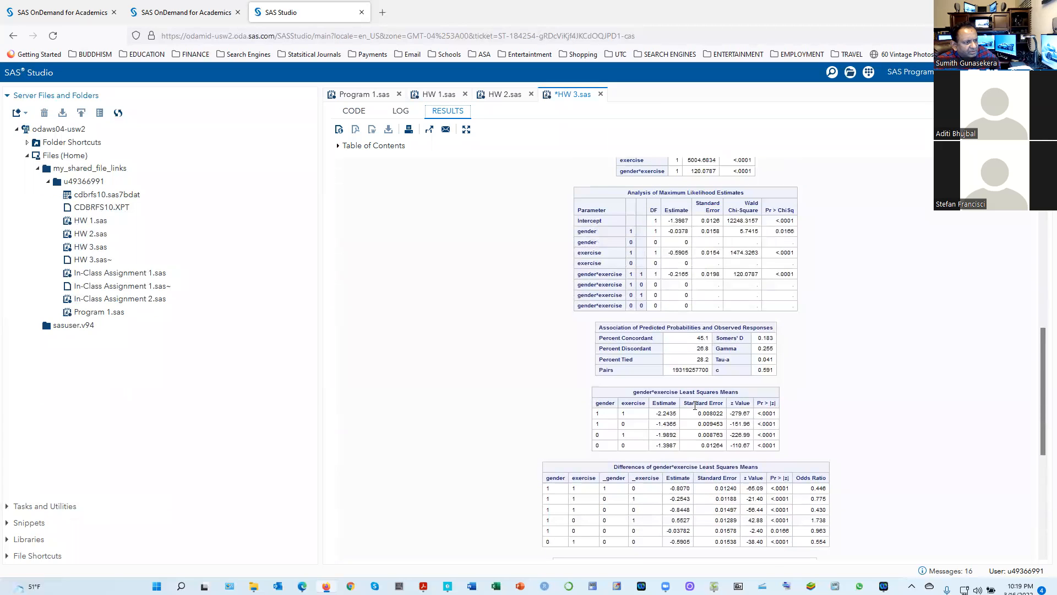
pyautogui.scroll(6, 695, 406)
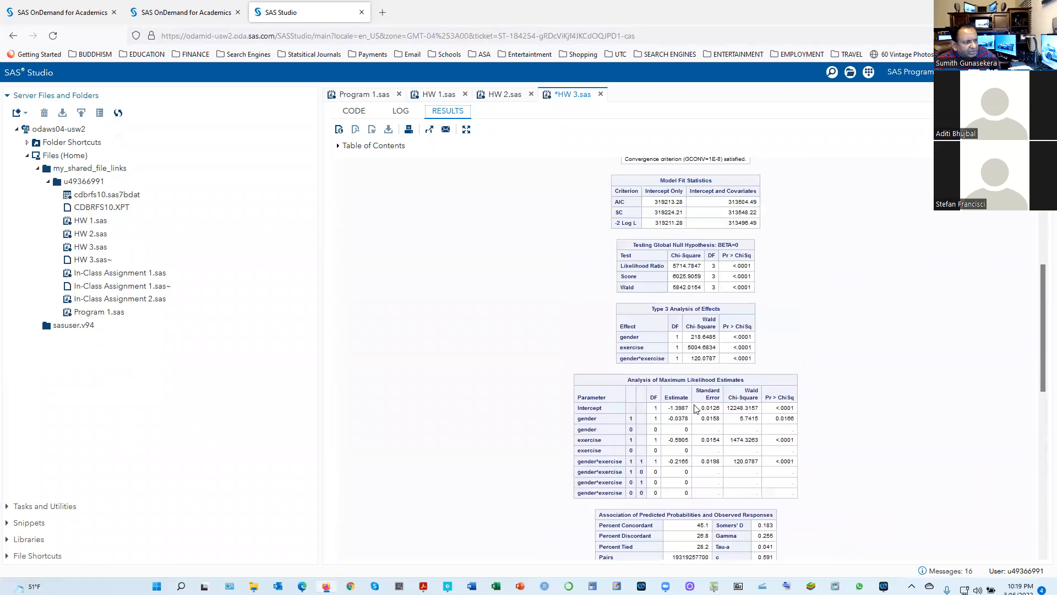
pyautogui.scroll(1, 695, 407)
pyautogui.scroll(3, 695, 406)
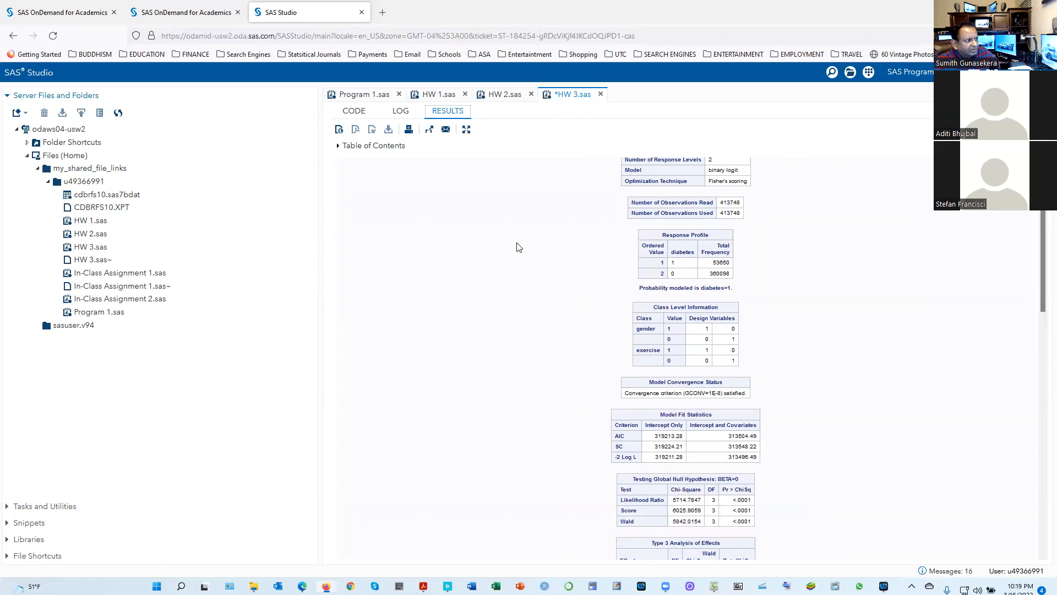
# Recheck the PROC LOGISTIC lsmeans block against its results and clear the selection on its code
pyautogui.click(354, 111)
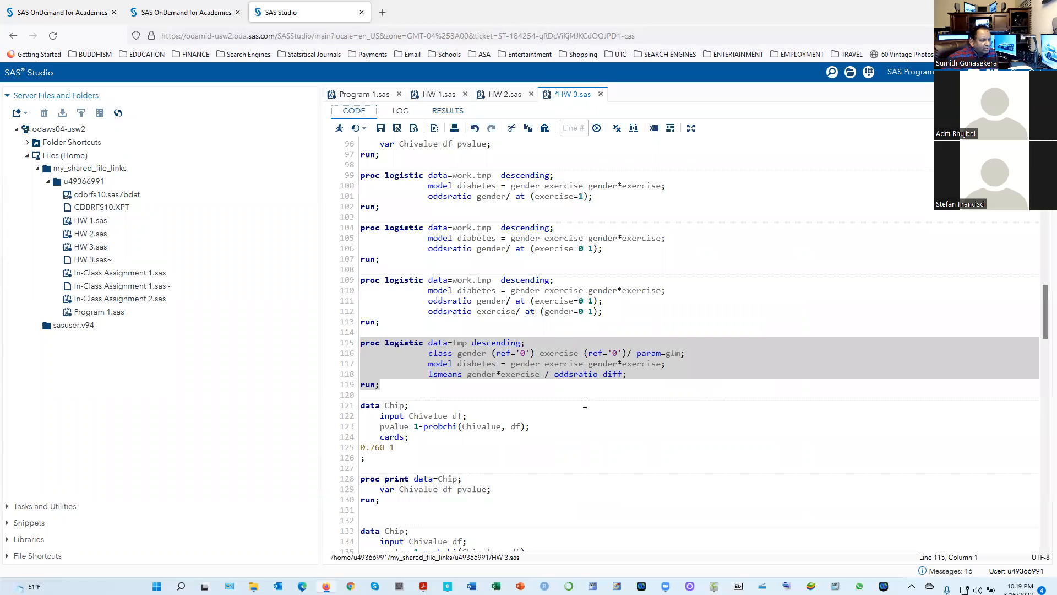
pyautogui.click(441, 112)
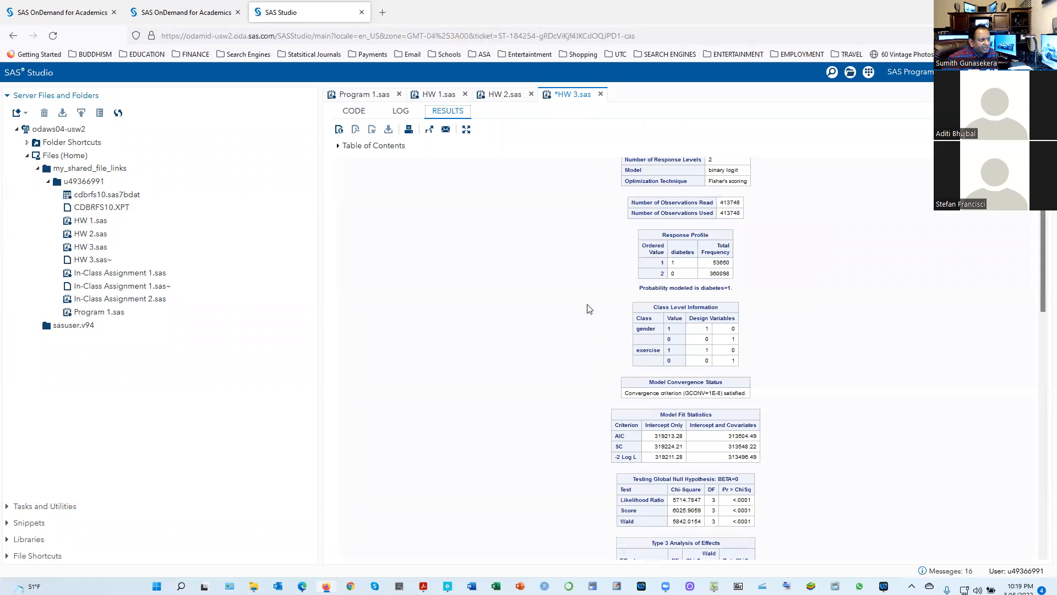
pyautogui.click(353, 112)
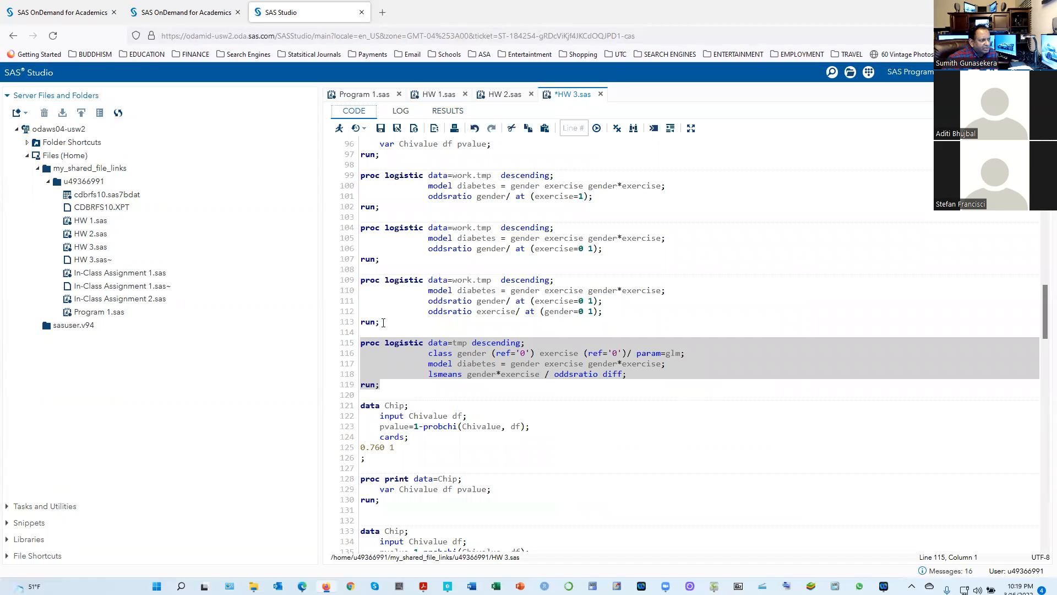
pyautogui.click(580, 392)
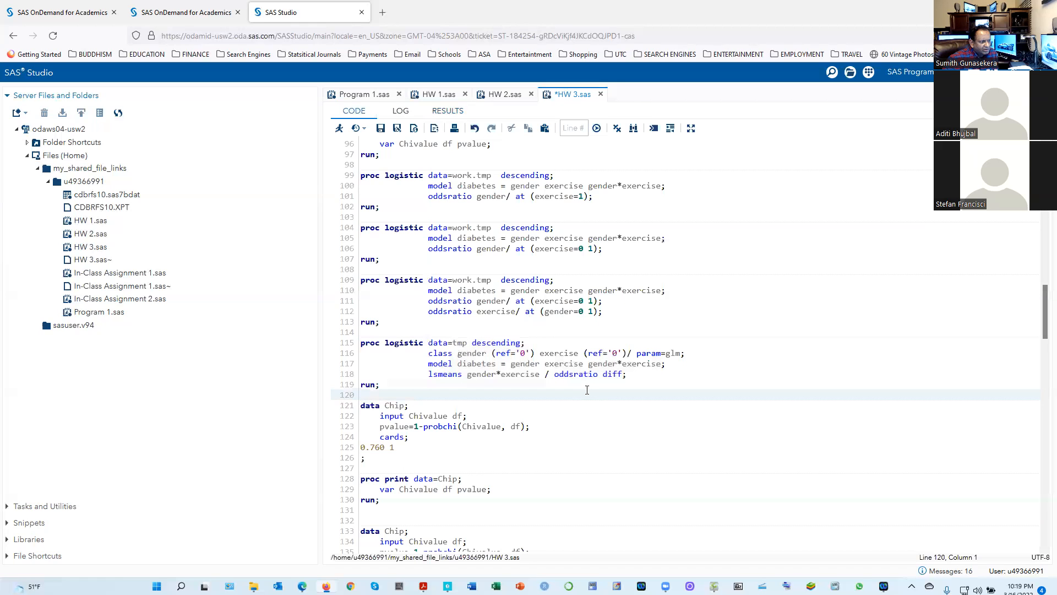
# Examine the gender*exercise least squares means differences, their odds ratios and comparison plot, rechecking them against the lsmeans code
pyautogui.click(446, 111)
pyautogui.scroll(-3, 684, 410)
pyautogui.scroll(-10, 684, 410)
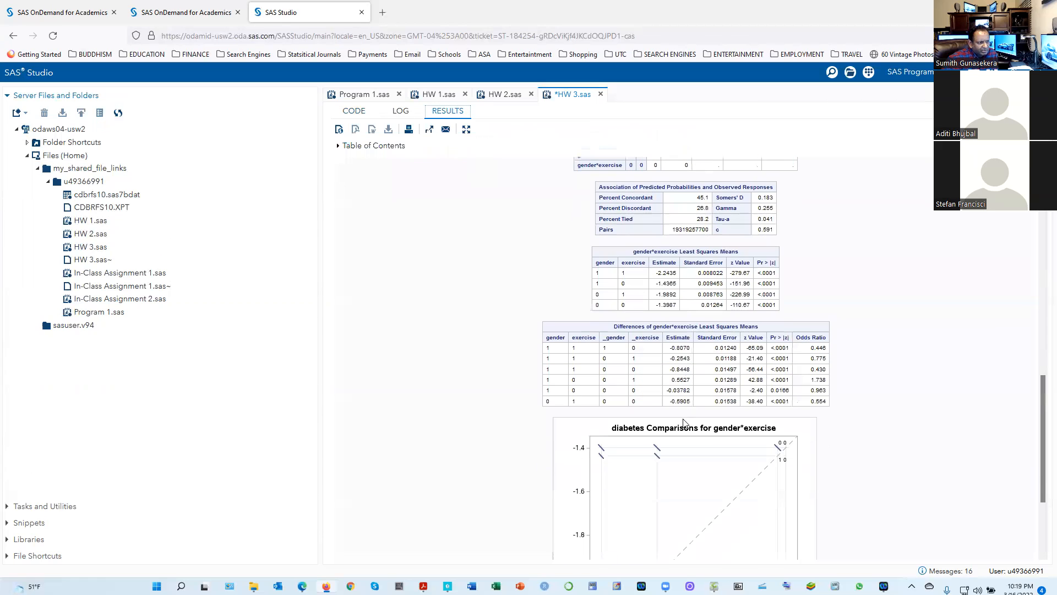
pyautogui.scroll(-3, 683, 422)
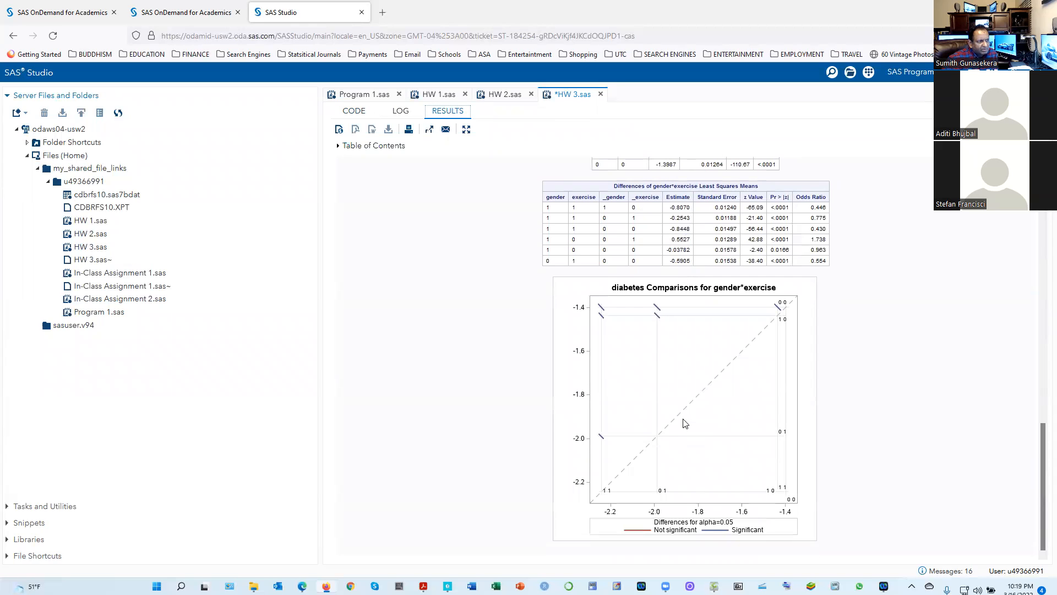
pyautogui.scroll(2, 685, 423)
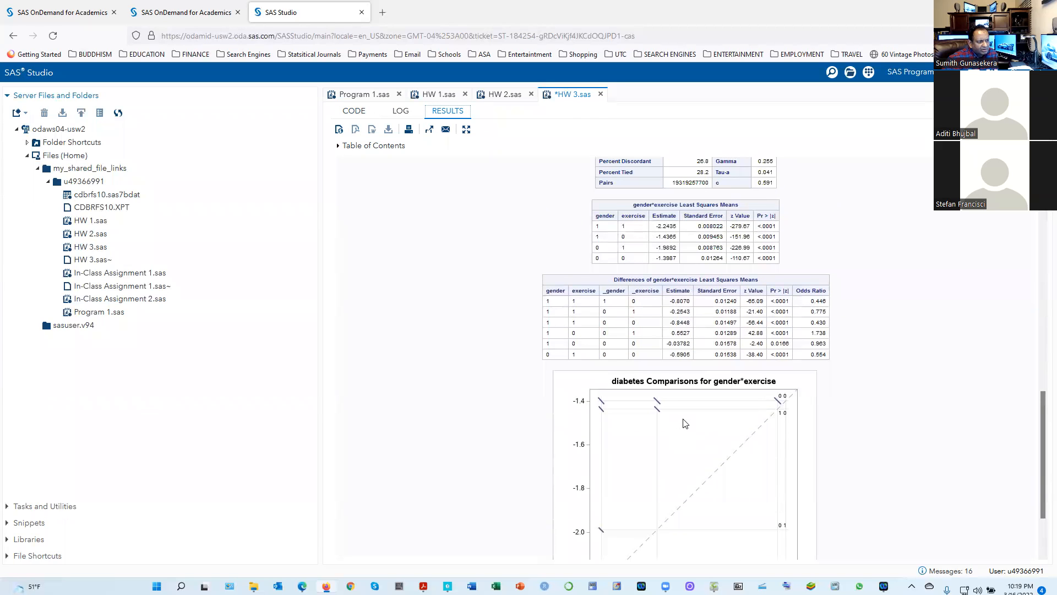
pyautogui.scroll(-2, 685, 423)
pyautogui.scroll(2, 684, 423)
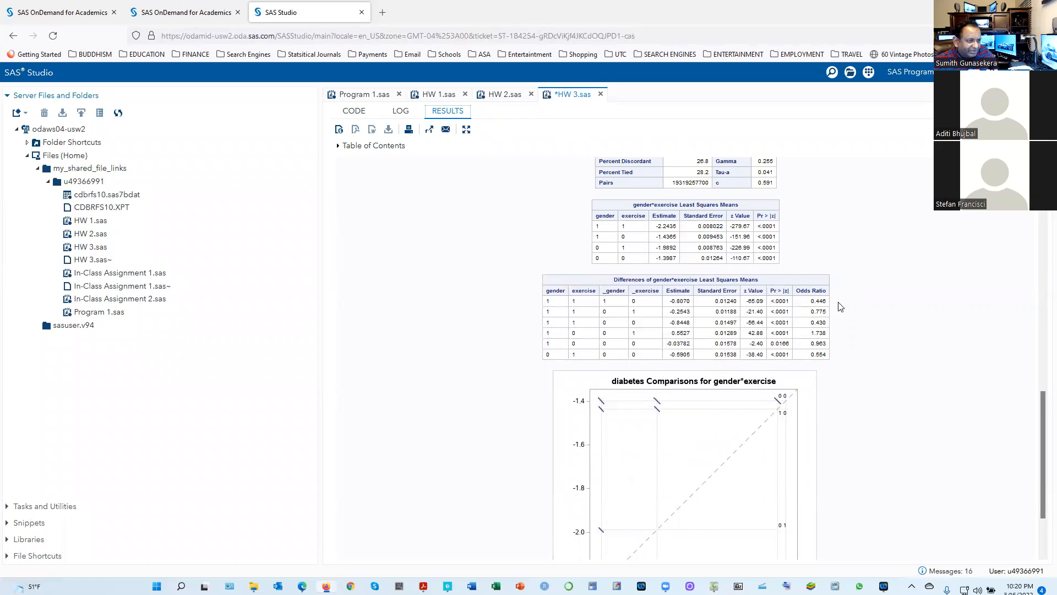
pyautogui.scroll(-1, 847, 310)
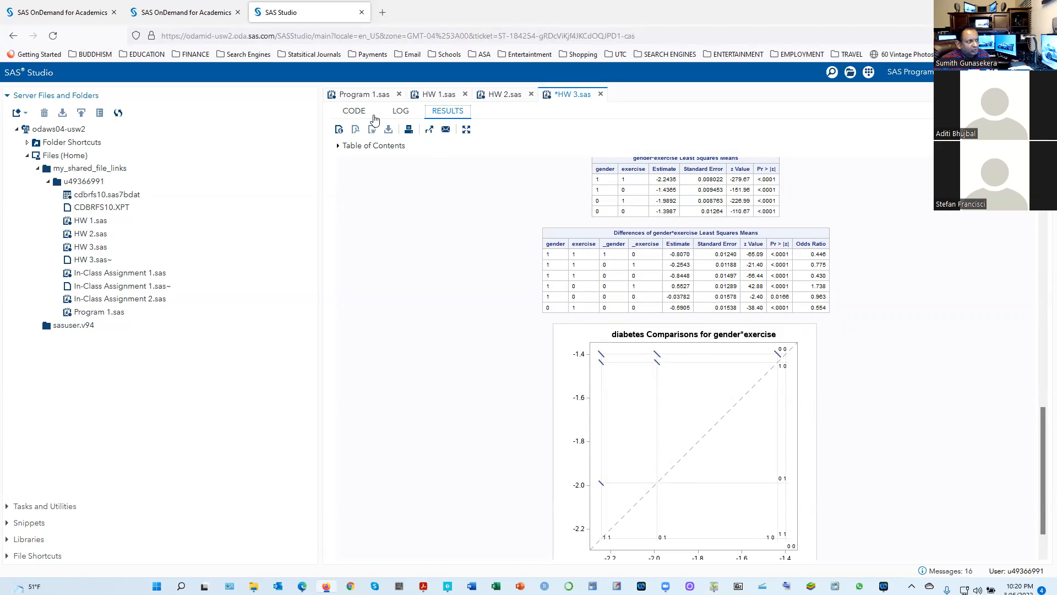
pyautogui.click(354, 112)
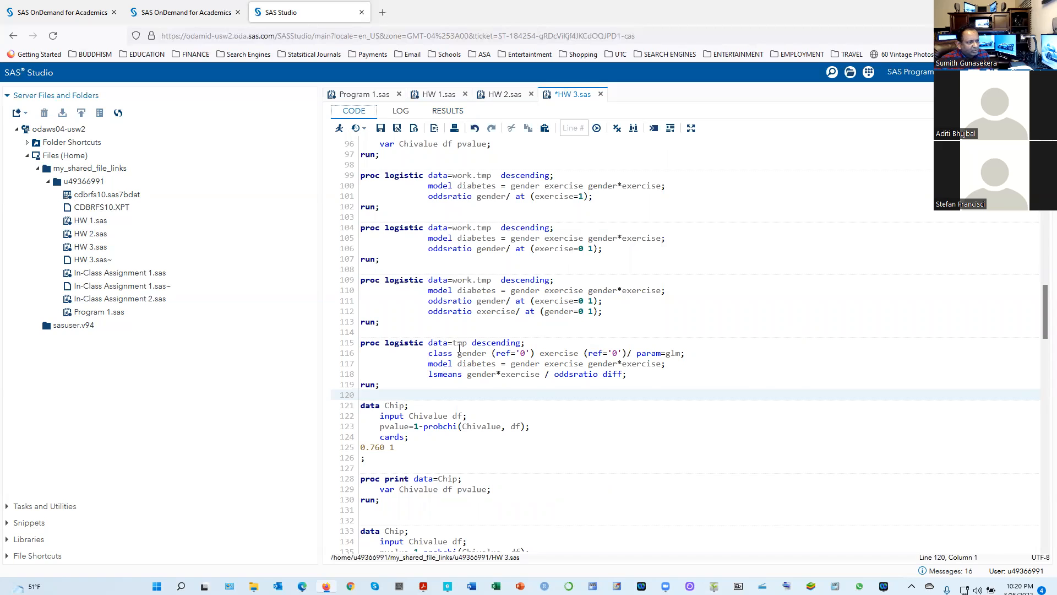
pyautogui.click(443, 111)
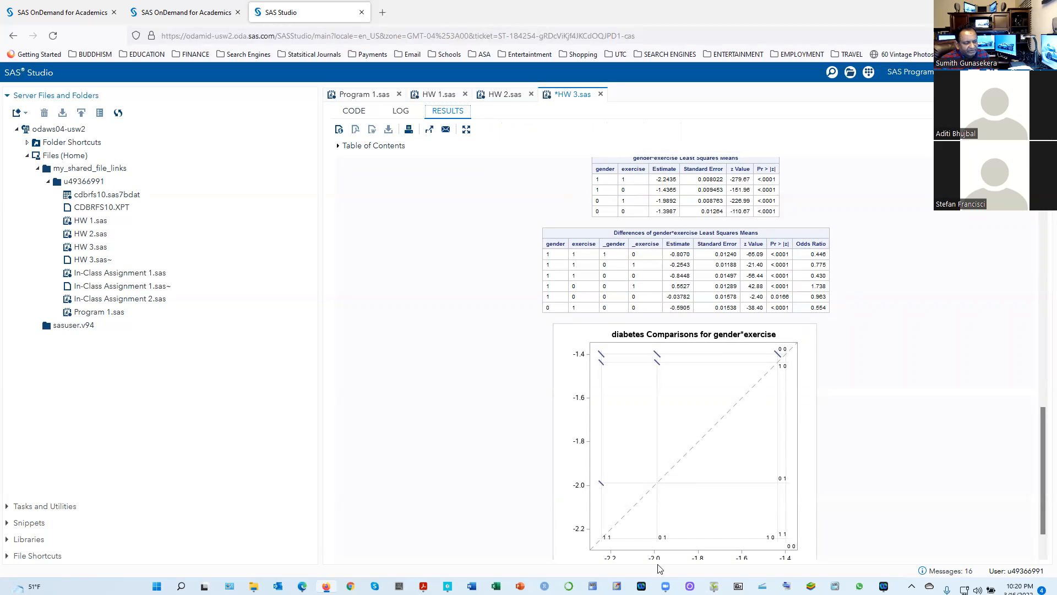
# Compare the handwritten profile odds ratios in ShowPiece with the differences table in Firefox, finishing on the handwritten list in ShowPiece
pyautogui.click(714, 587)
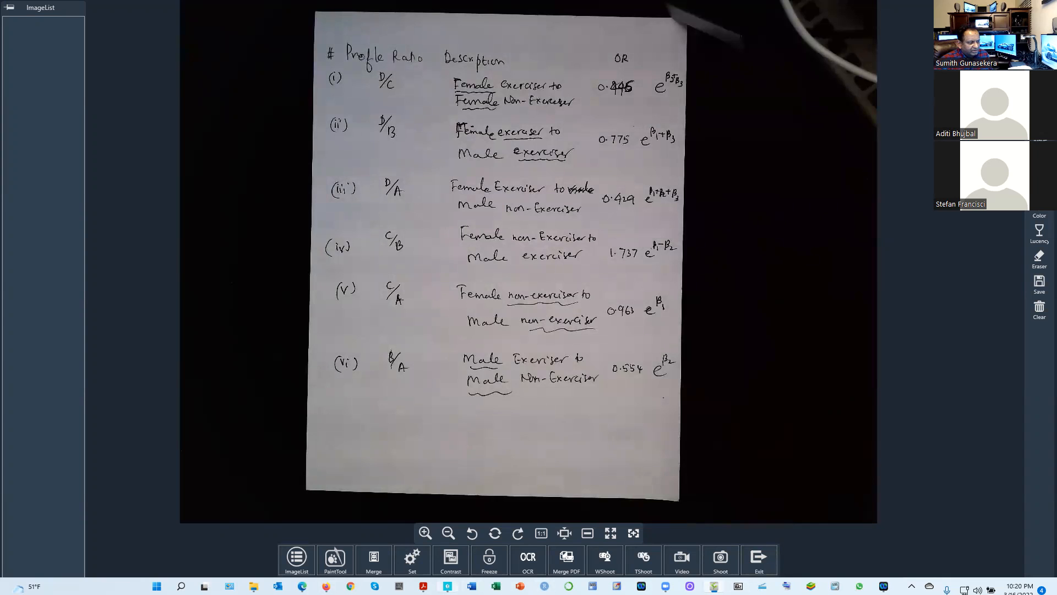
pyautogui.click(326, 586)
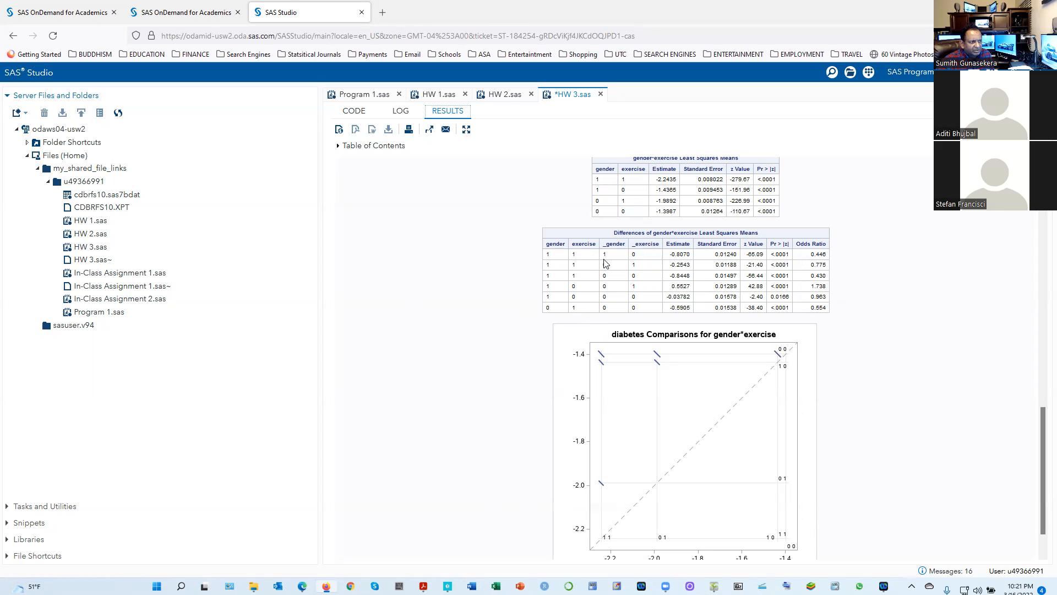
pyautogui.click(714, 586)
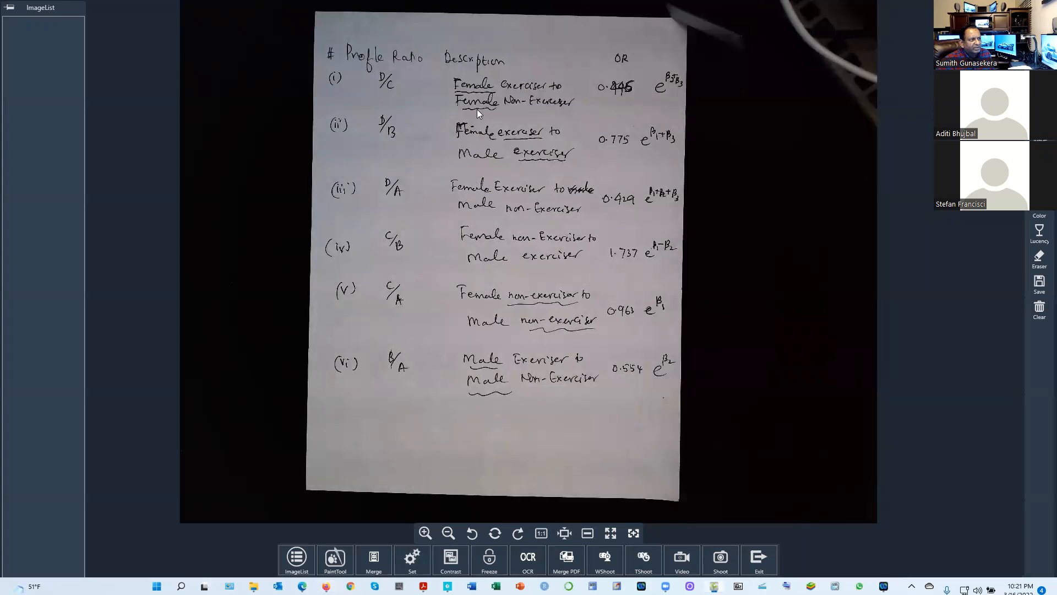
pyautogui.moveTo(448, 587)
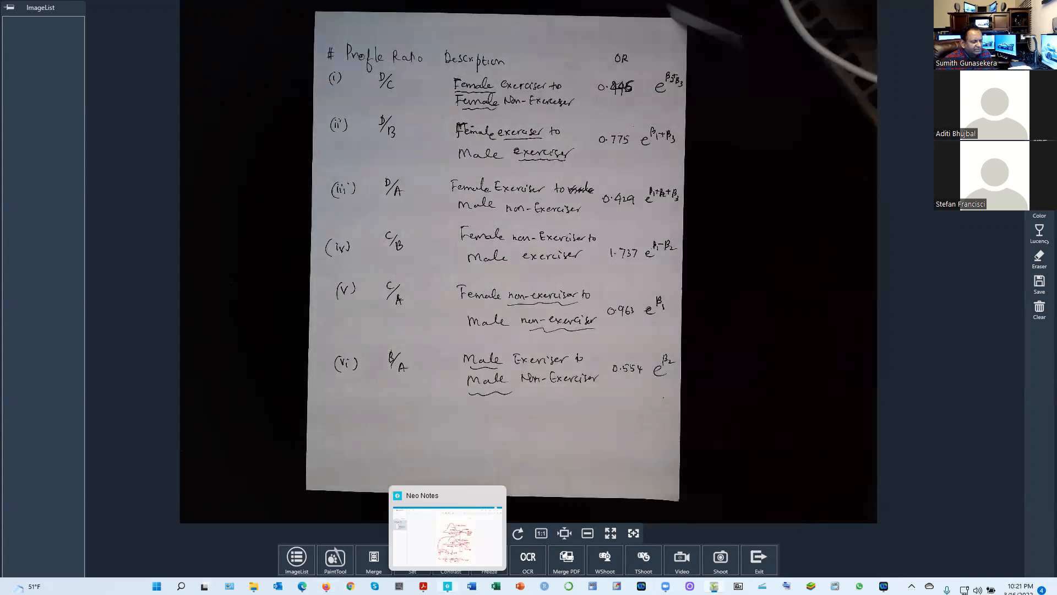
pyautogui.click(326, 587)
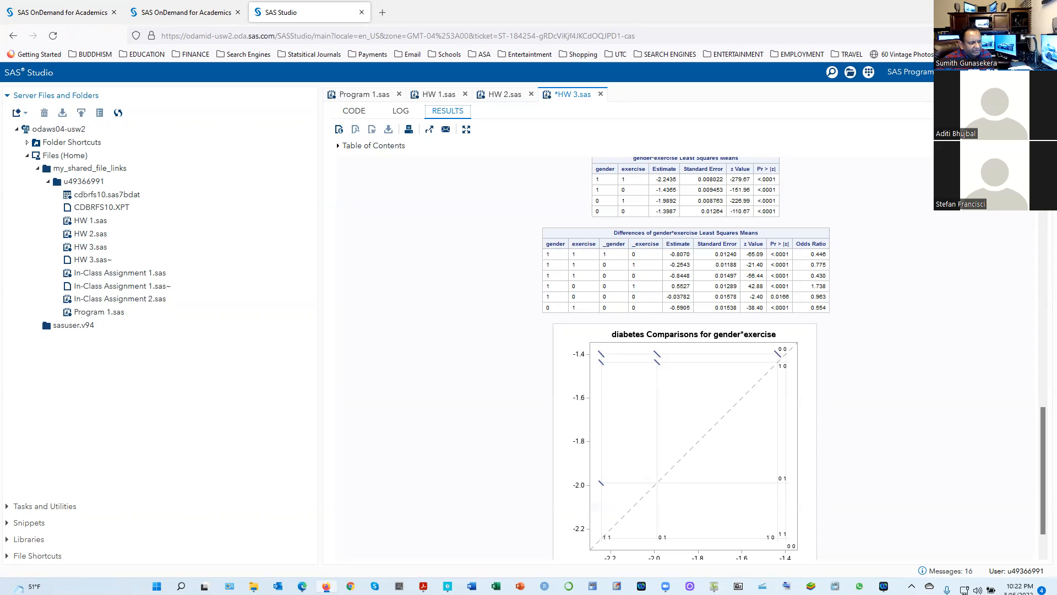
pyautogui.moveTo(714, 586)
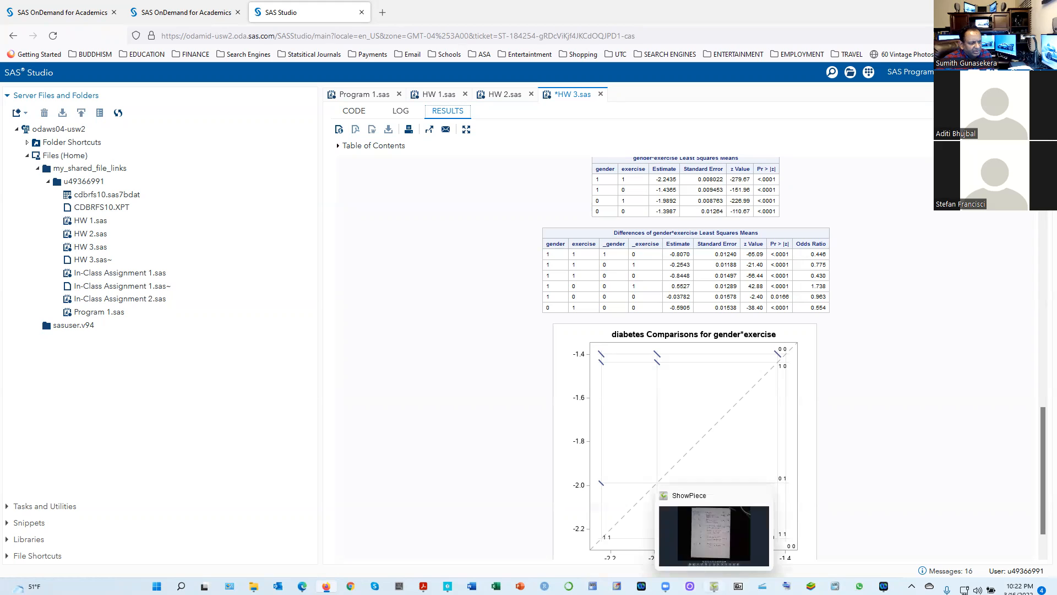
pyautogui.click(714, 535)
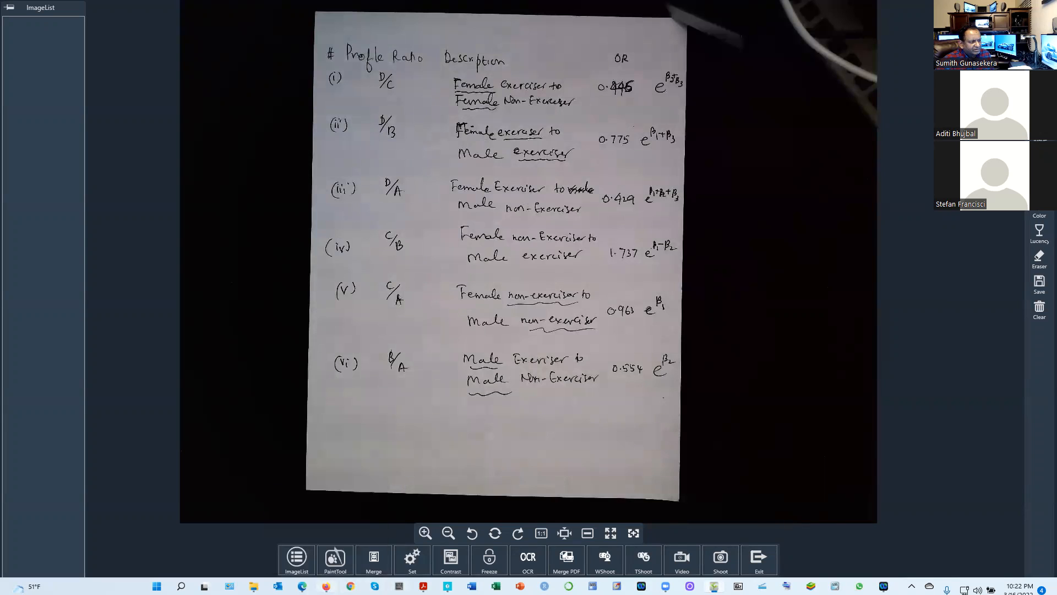
# Match the gender*exercise differences odds ratios in Firefox against handwritten profile ratios (i) to (vi) in ShowPiece once more
pyautogui.click(323, 584)
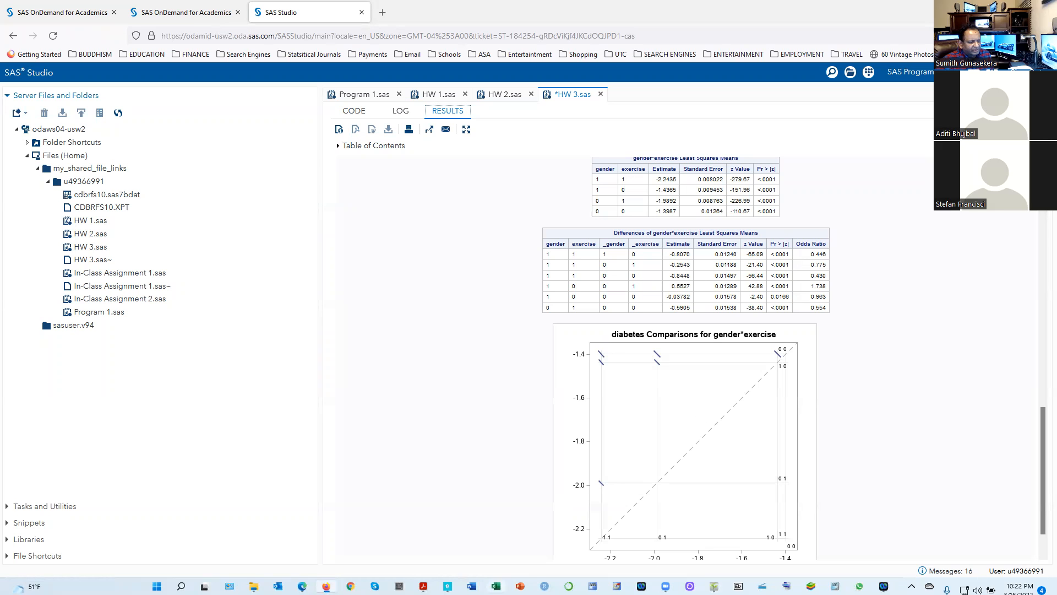
pyautogui.click(714, 585)
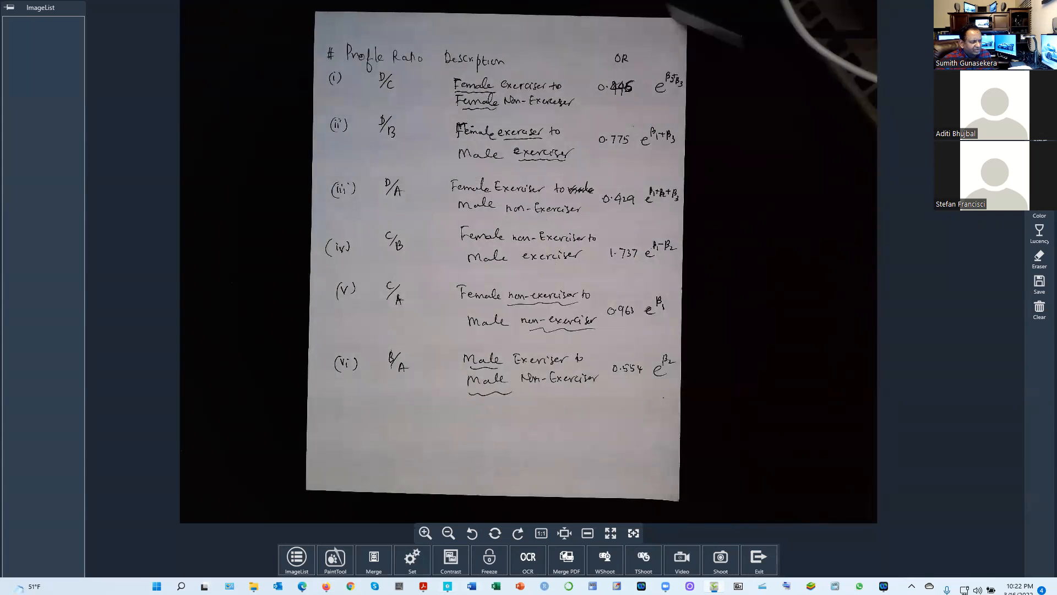
pyautogui.click(326, 586)
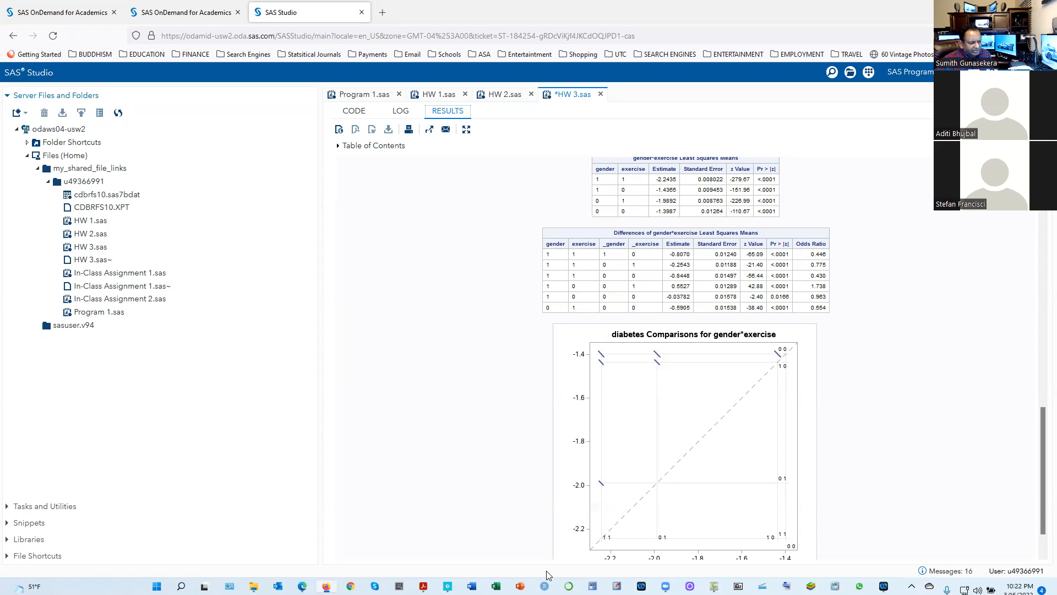
pyautogui.moveTo(448, 586)
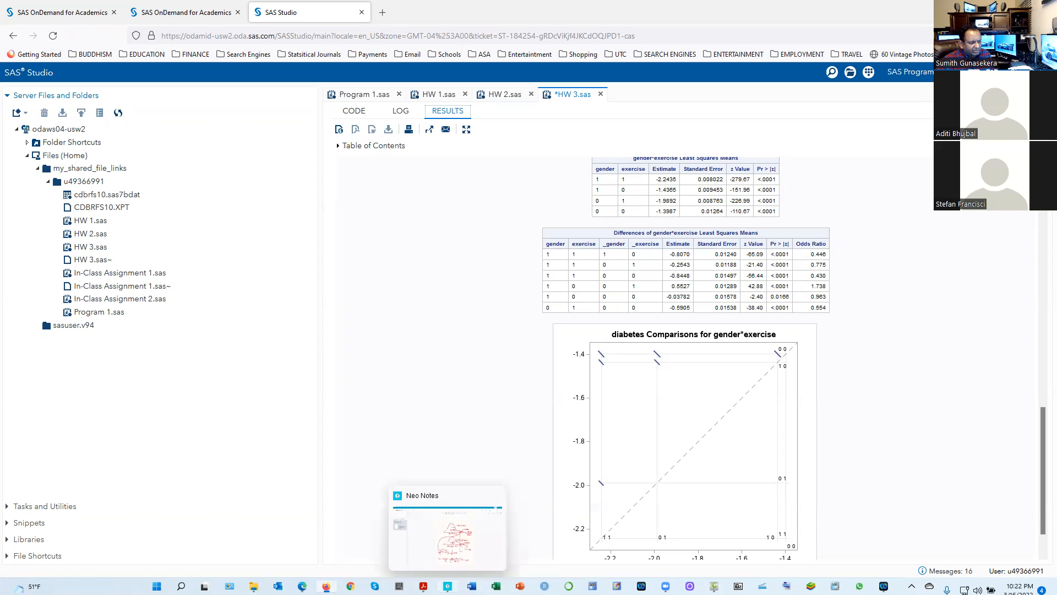
pyautogui.click(714, 586)
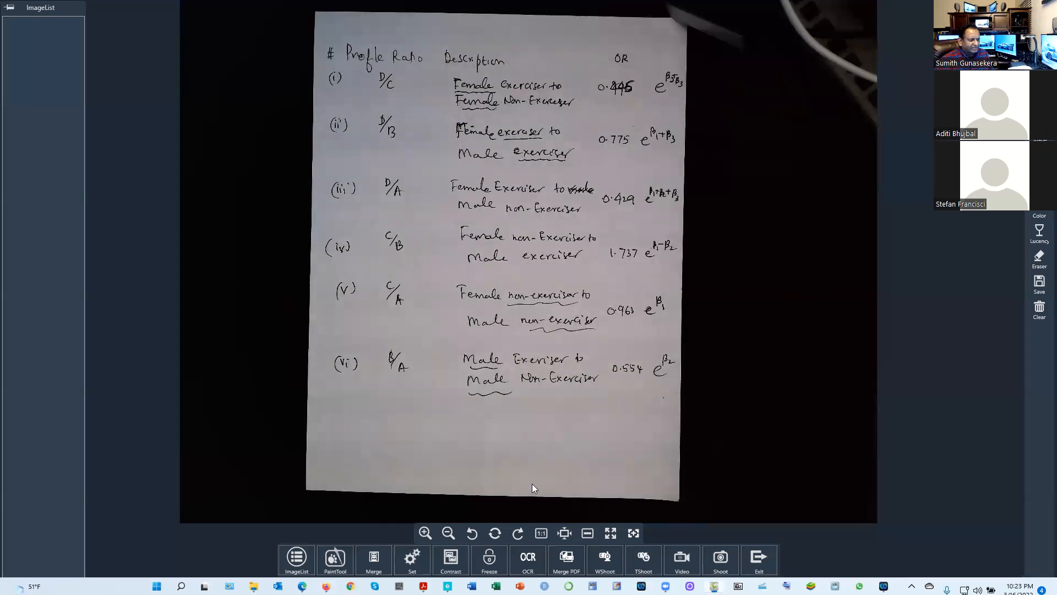
# Review the HW 3.sas code in Firefox from the lsmeans block down to the Q2 models, then return to ShowPiece
pyautogui.moveTo(302, 586)
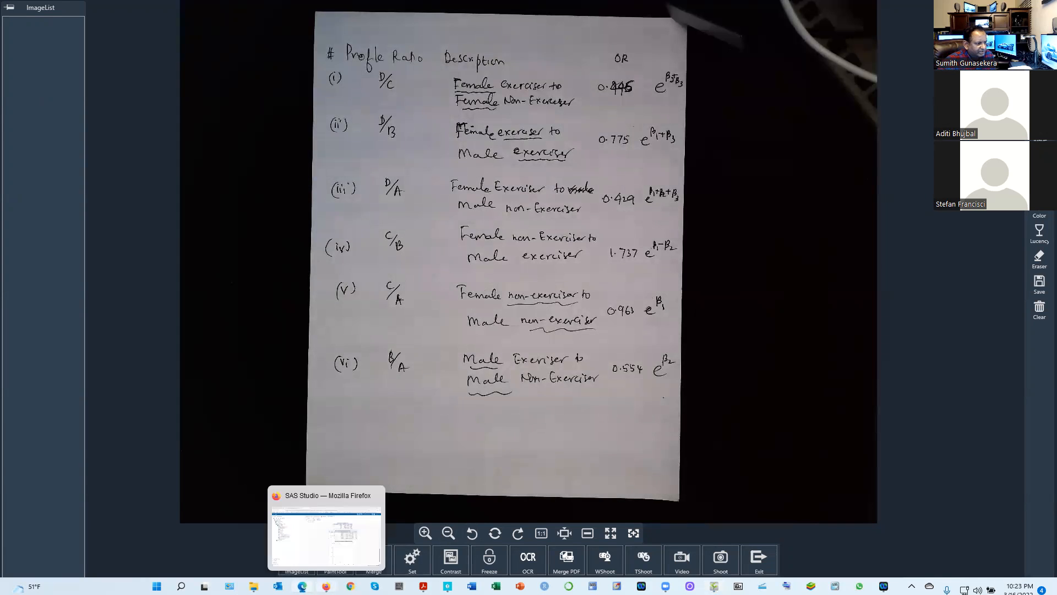
pyautogui.click(326, 586)
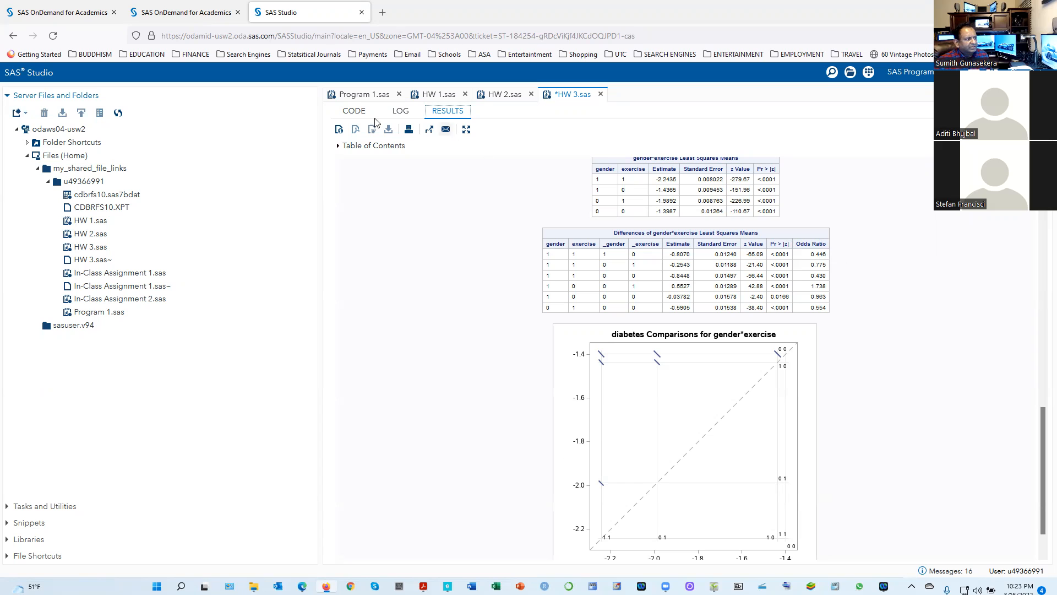
pyautogui.click(354, 112)
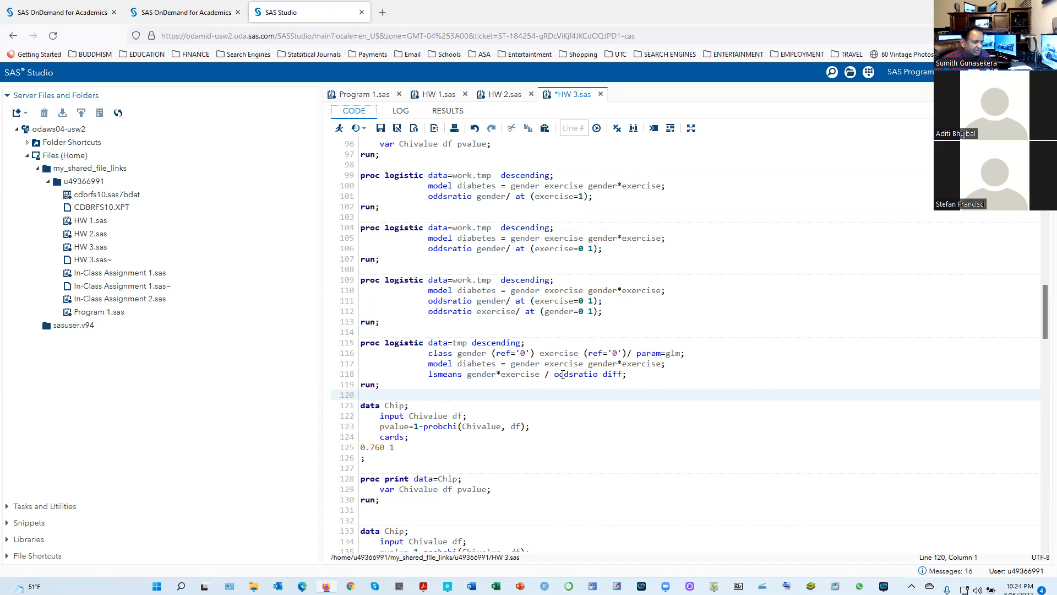
pyautogui.scroll(-7, 629, 443)
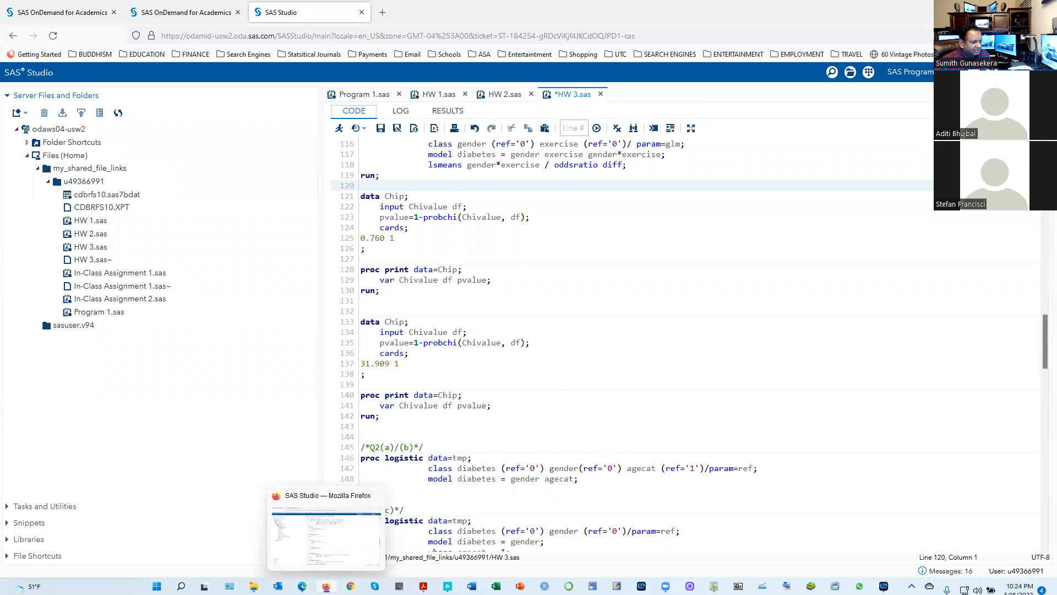
pyautogui.click(326, 586)
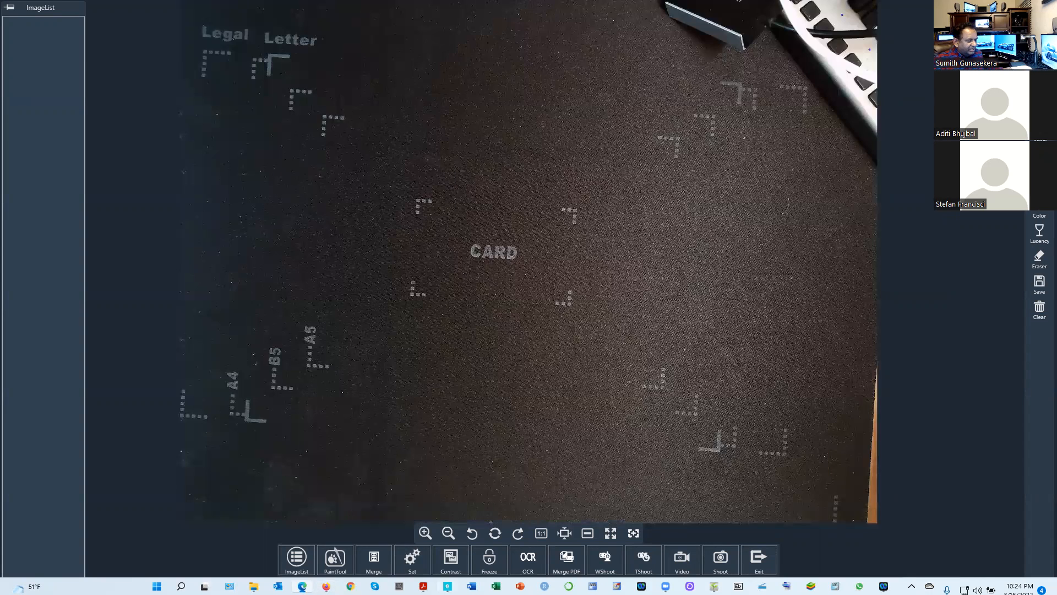
# Read questions 1(e) and 1(f) in KDD Homework #3 v2.3.1.pdf in Acrobat, then switch to the handwritten 1(e) solution in ShowPiece
pyautogui.moveTo(423, 586)
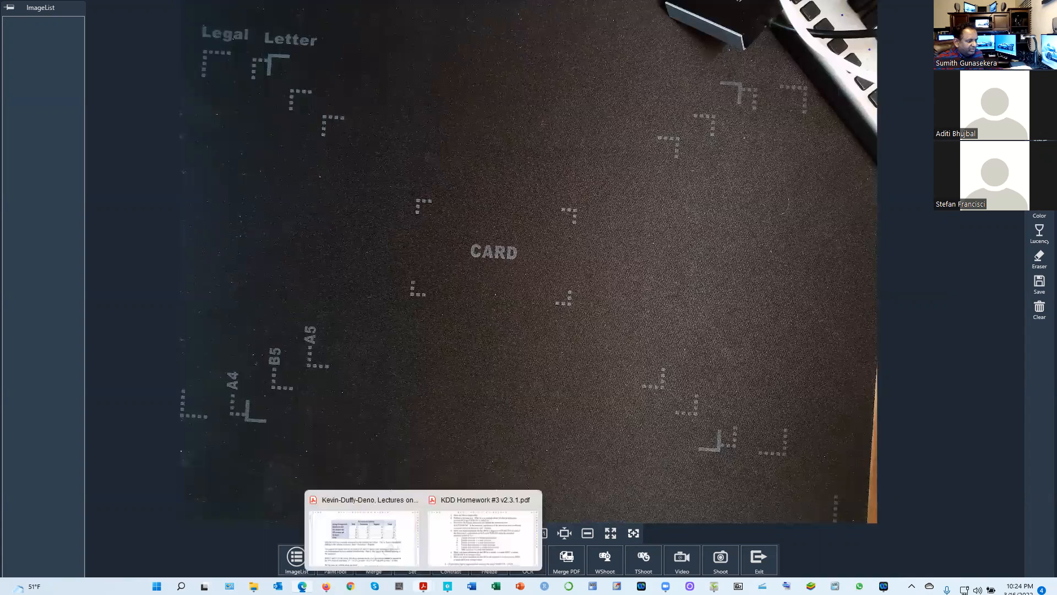
pyautogui.click(498, 523)
pyautogui.scroll(-3, 547, 452)
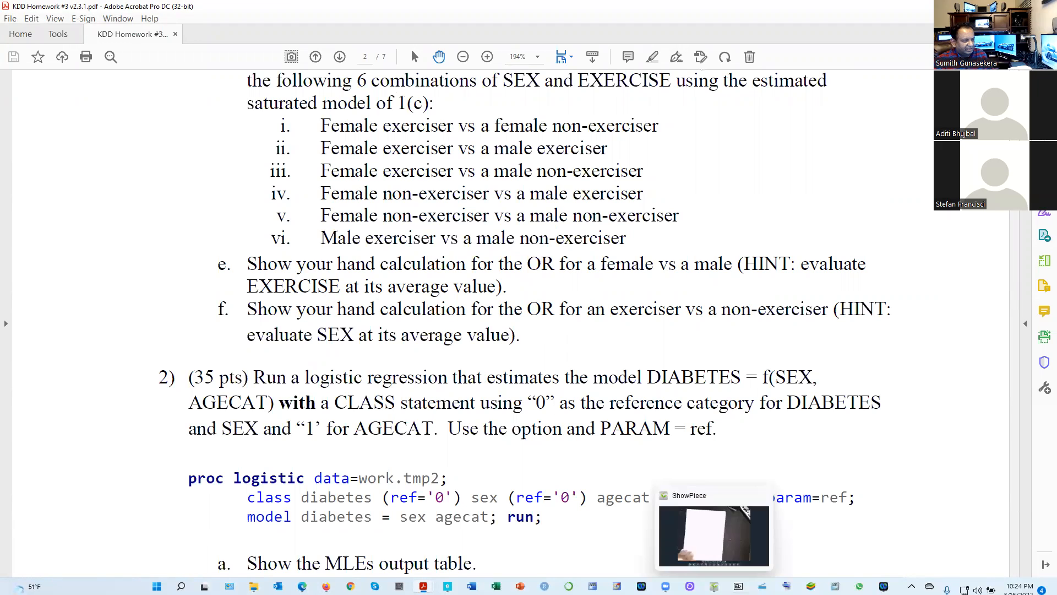
pyautogui.click(714, 585)
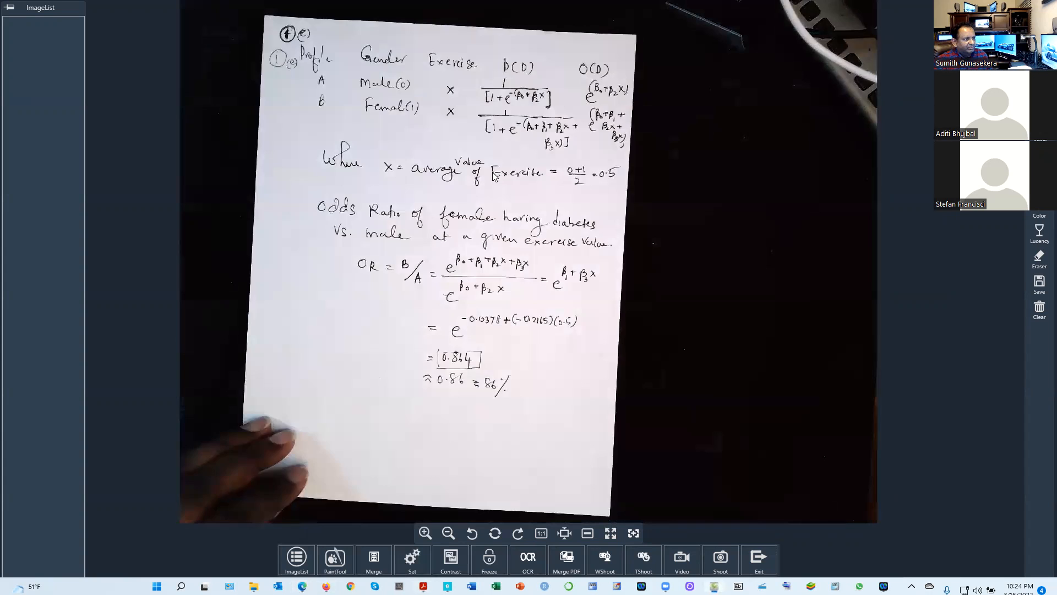
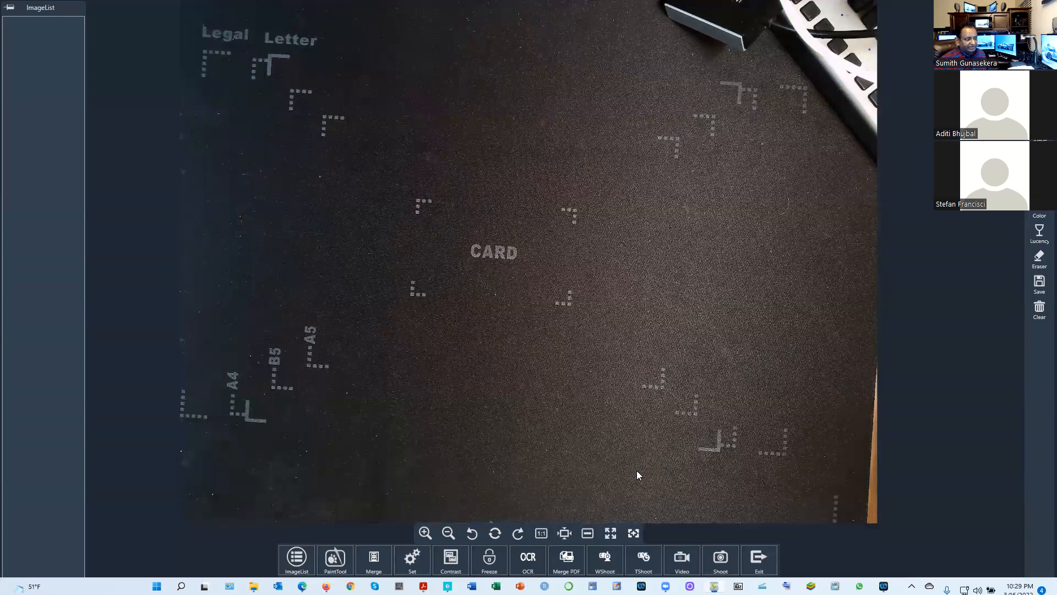
# Read question 2, parts (a) to (c), in KDD Homework #3 v2.3.1.pdf in Acrobat, then switch to the handwritten solution in ShowPiece
pyautogui.moveTo(423, 586)
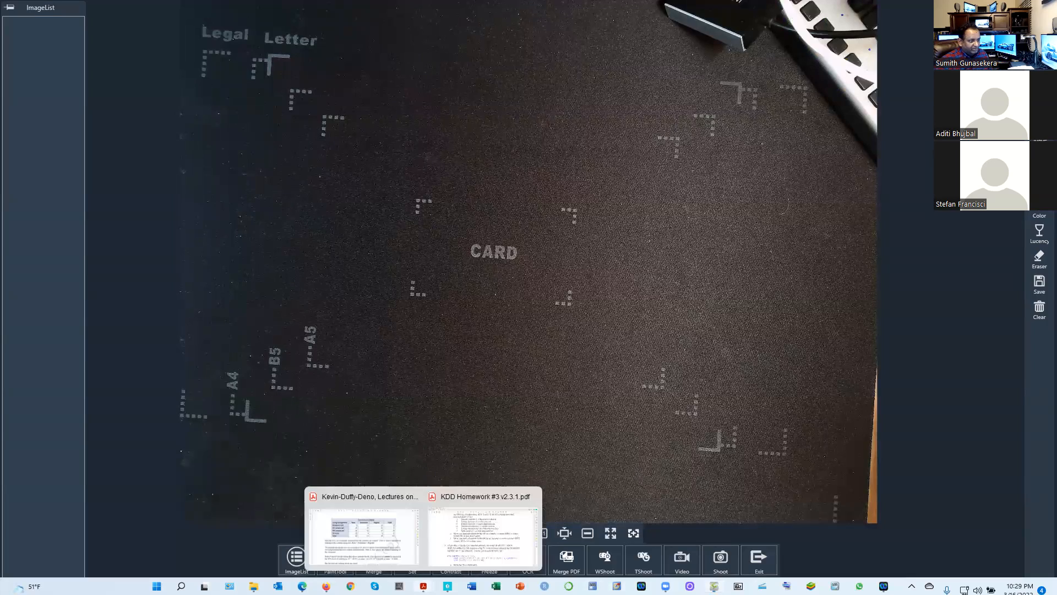
pyautogui.click(326, 586)
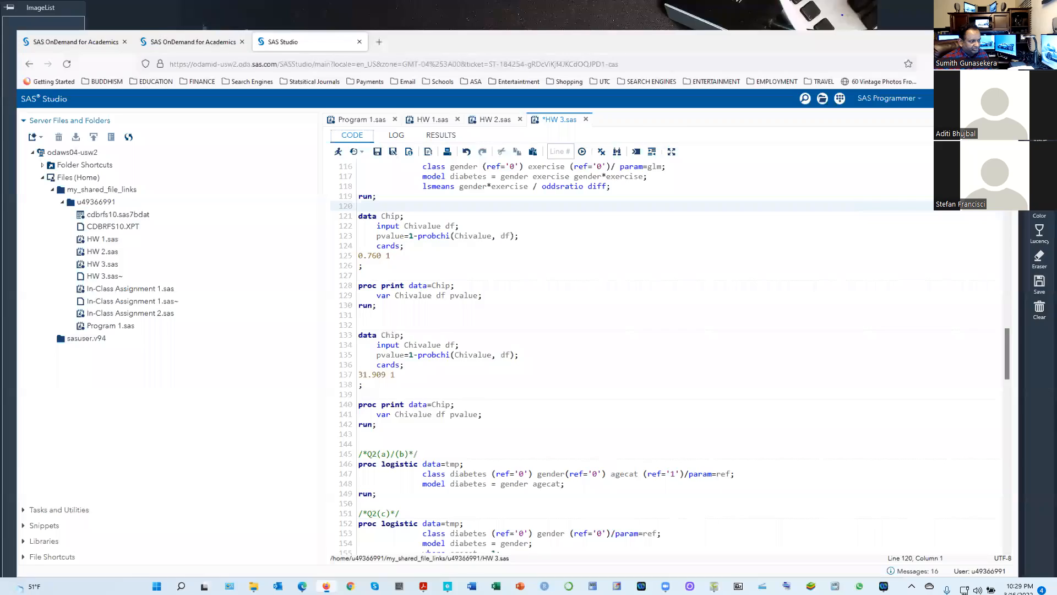
pyautogui.moveTo(423, 586)
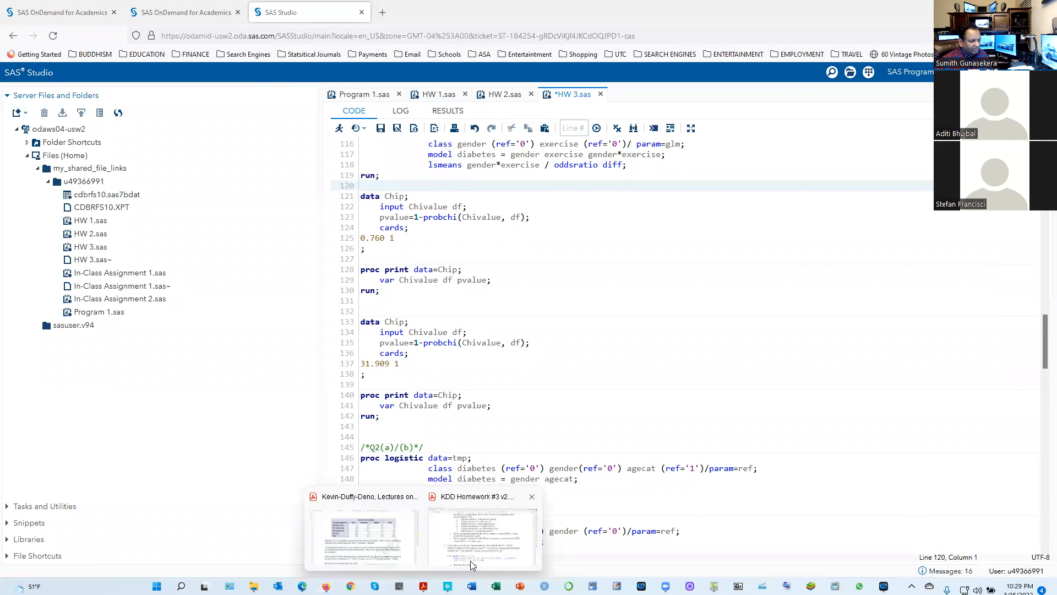
pyautogui.click(510, 528)
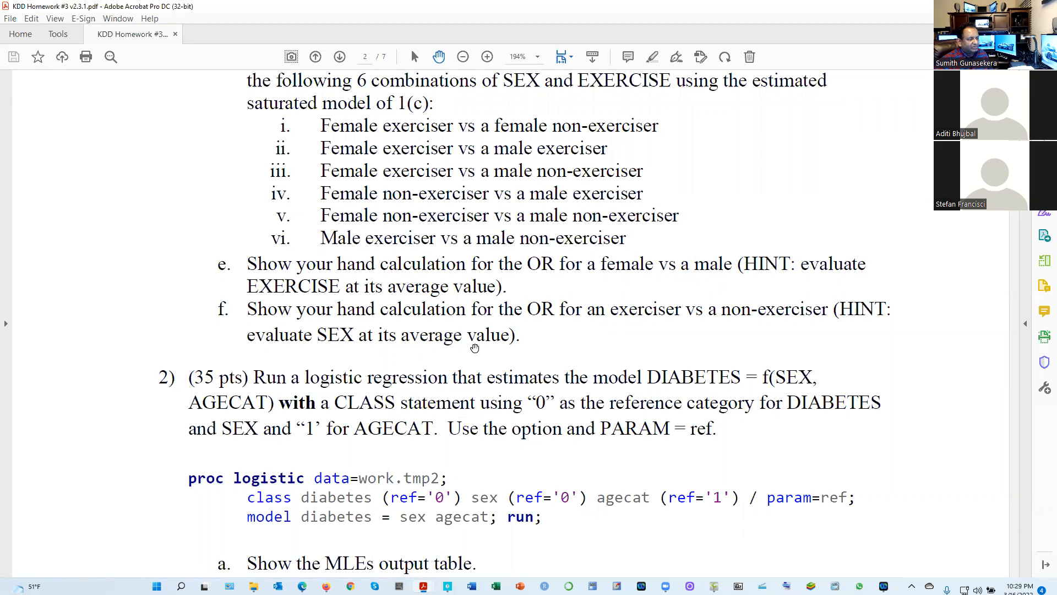
pyautogui.scroll(-2, 474, 348)
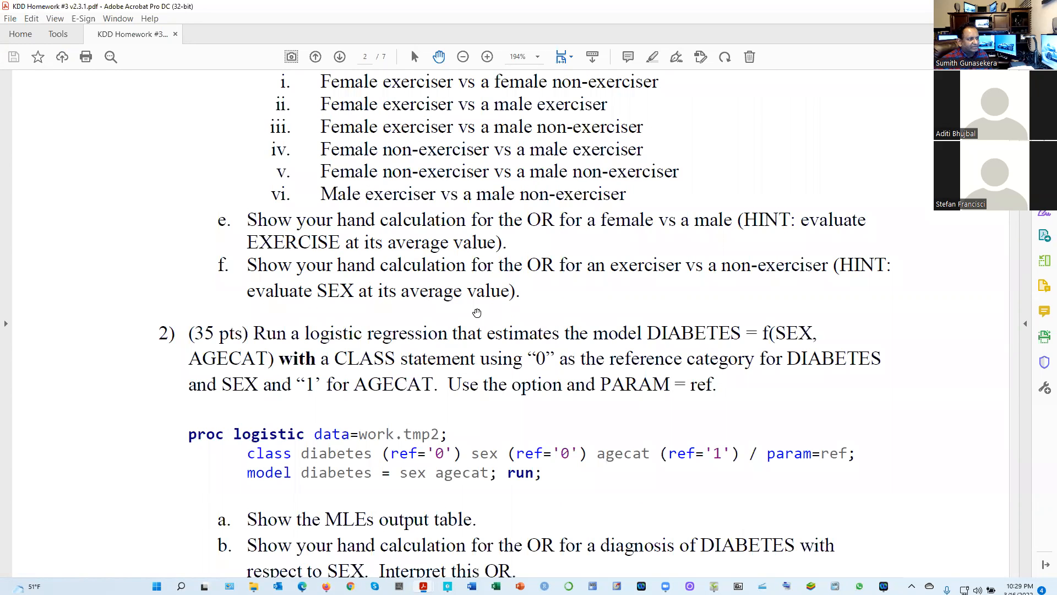
pyautogui.scroll(-4, 270, 309)
pyautogui.scroll(2, 329, 330)
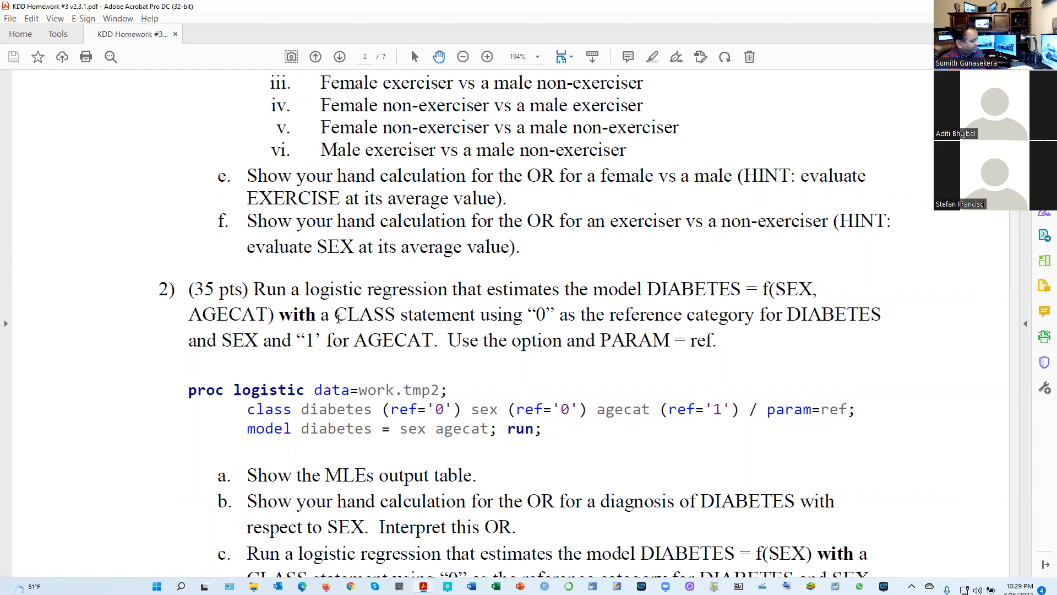
pyautogui.scroll(-3, 587, 357)
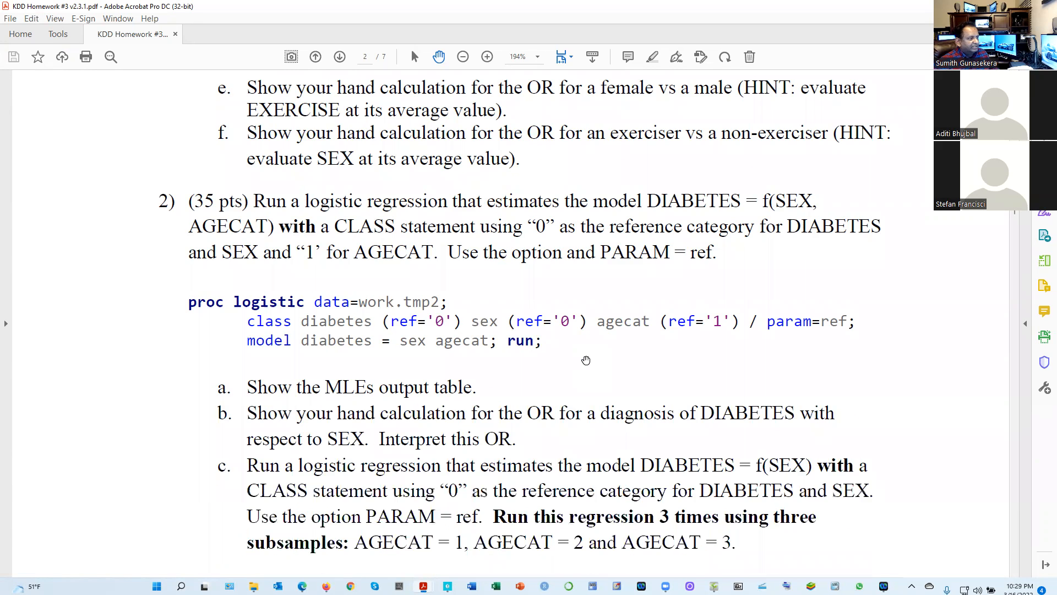
pyautogui.scroll(-1, 520, 345)
pyautogui.scroll(6, 513, 348)
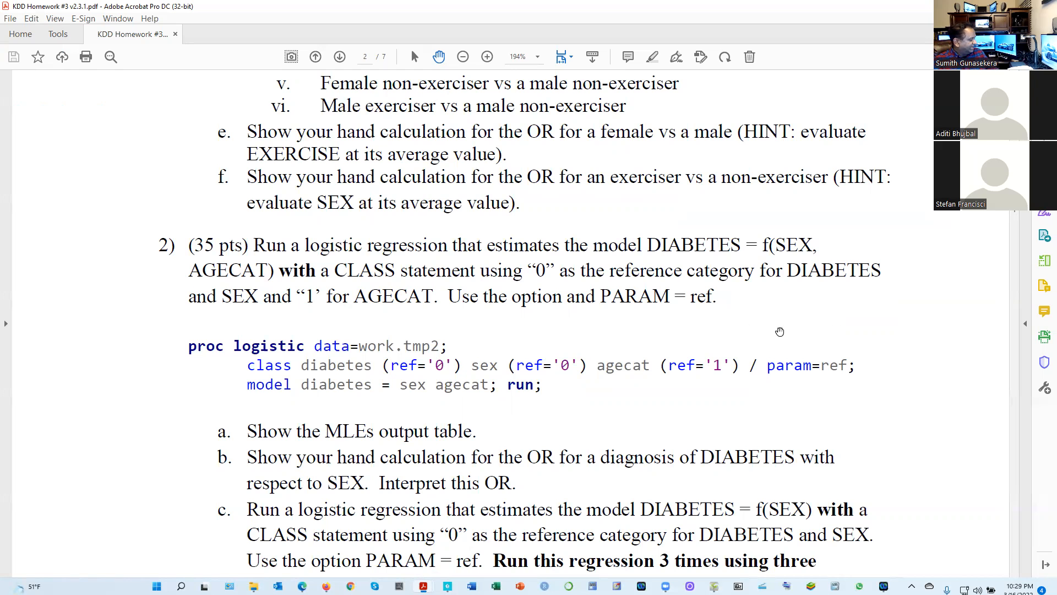
pyautogui.scroll(-3, 666, 325)
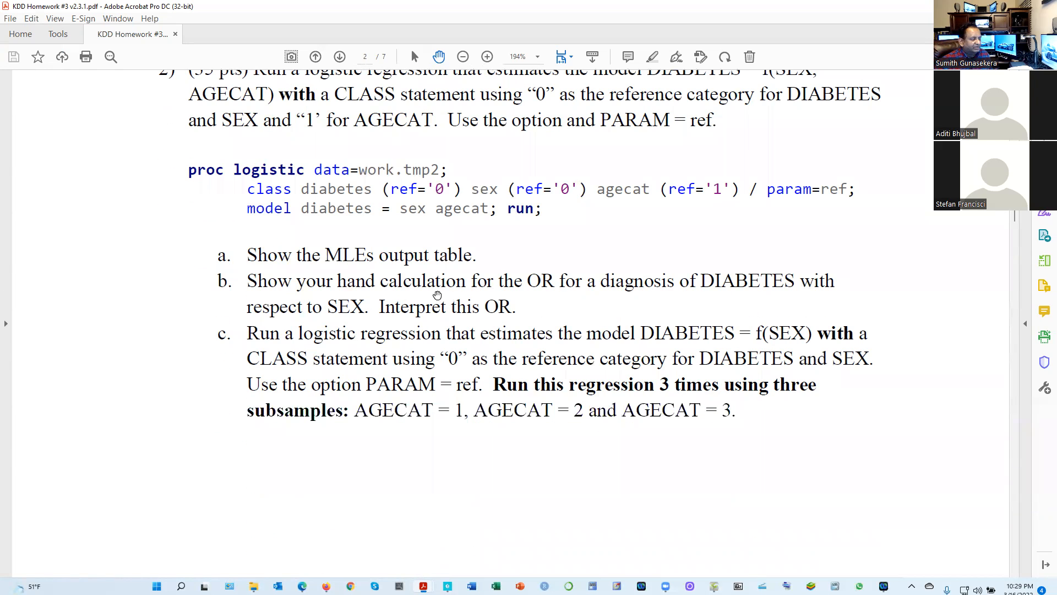
pyautogui.scroll(1, 340, 280)
pyautogui.scroll(1, 338, 280)
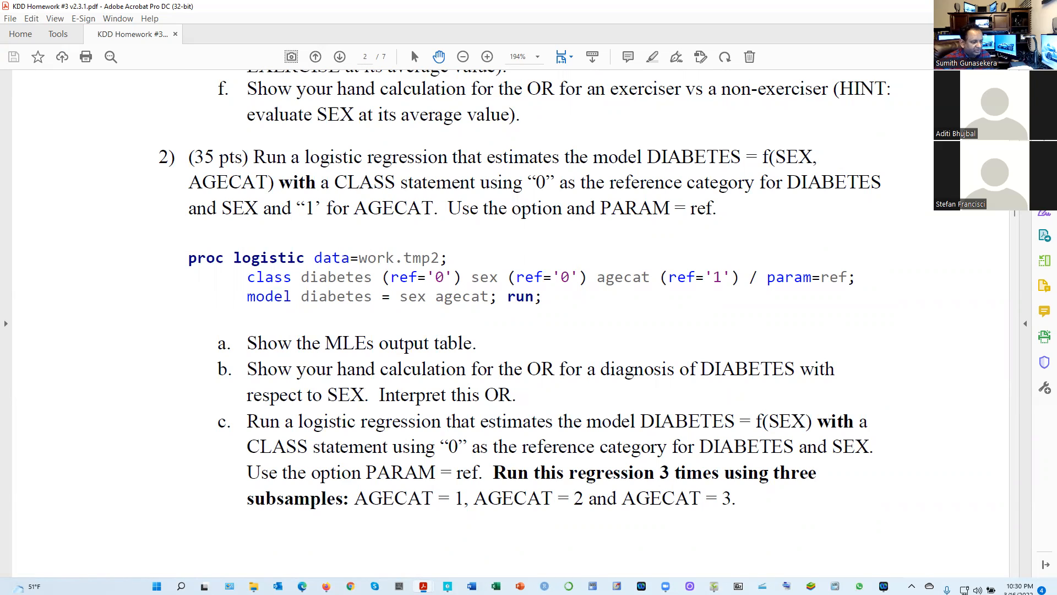
pyautogui.click(714, 586)
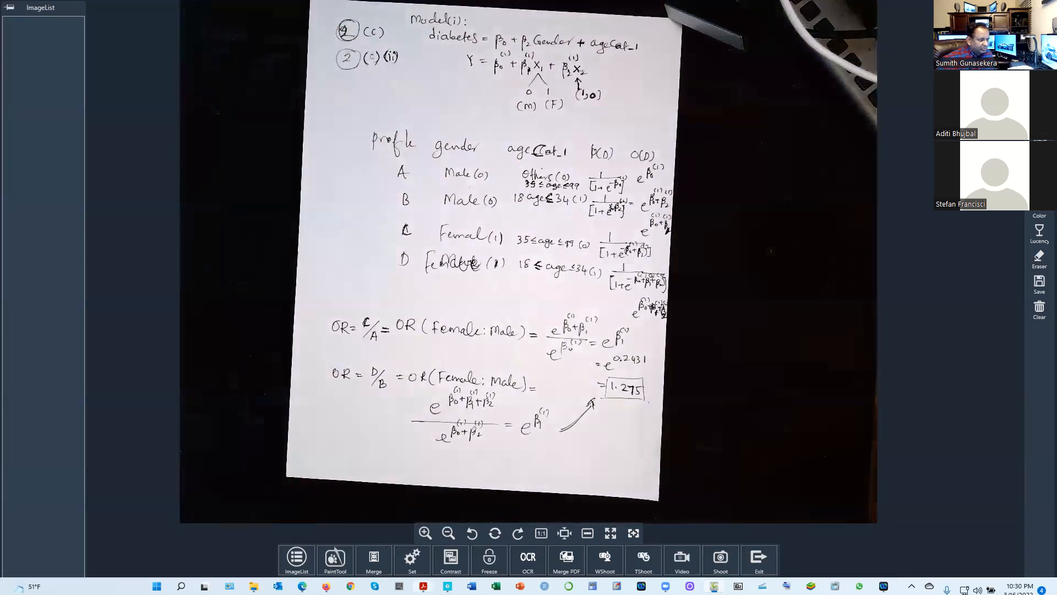
# Return to the homework PDF in Acrobat, reread questions 2(a) to 2(c), then switch to the handwritten 2(b) profile table in ShowPiece
pyautogui.moveTo(423, 586)
pyautogui.click(471, 520)
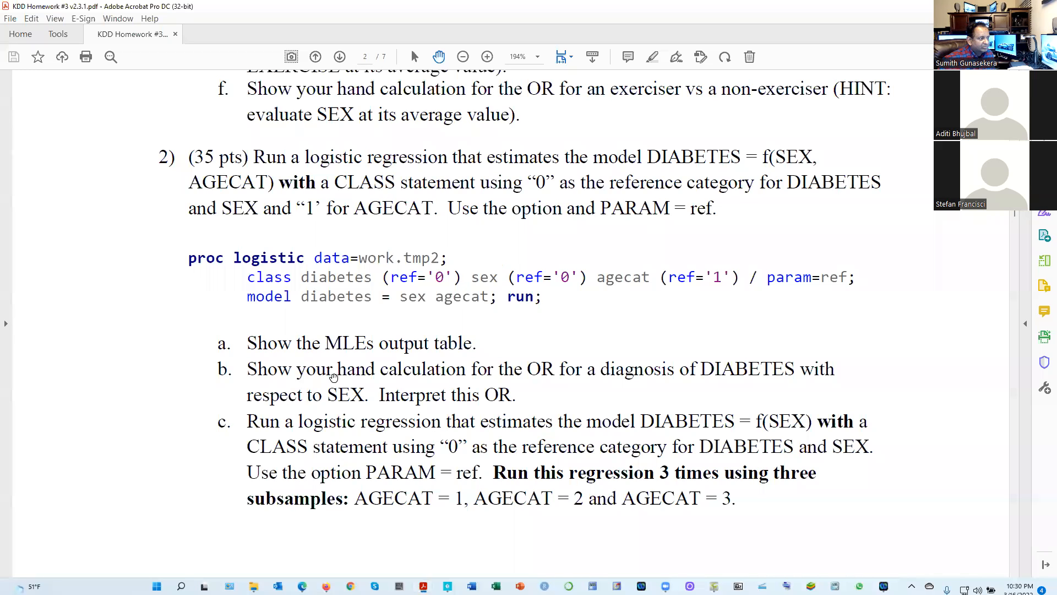
pyautogui.scroll(-3, 216, 422)
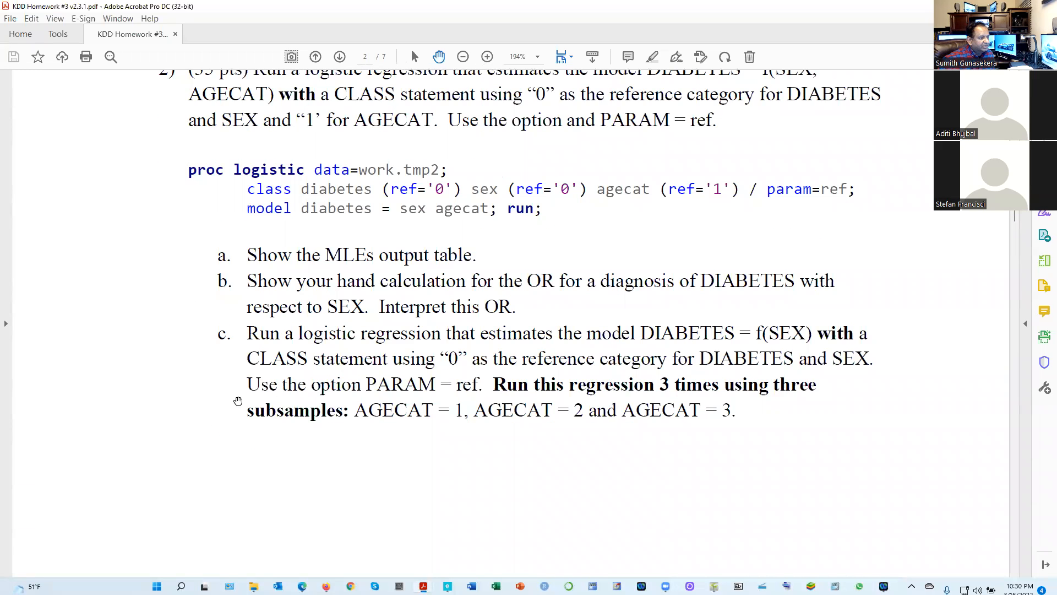
pyautogui.scroll(-3, 514, 423)
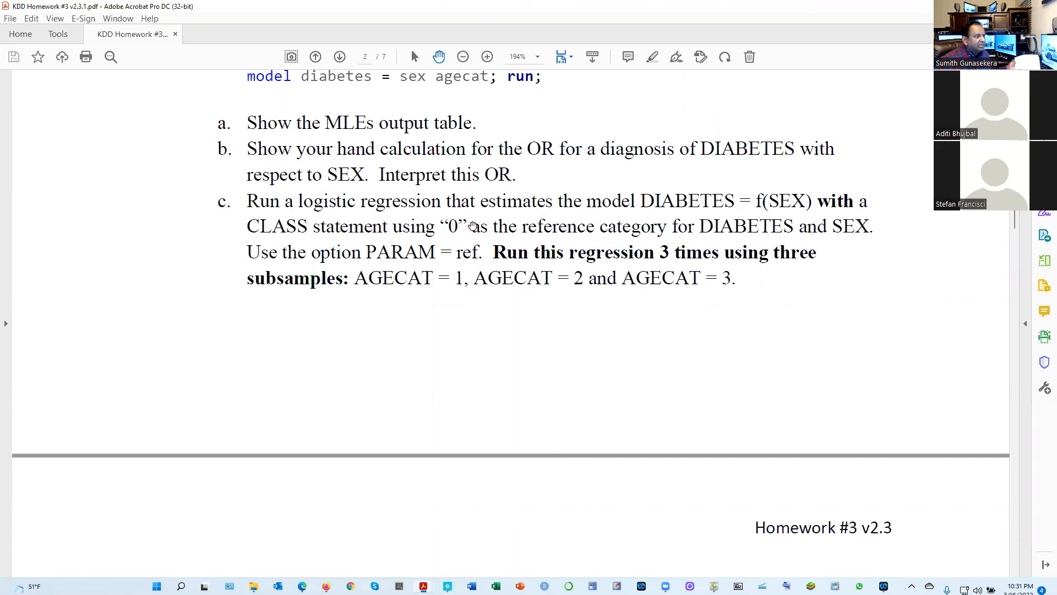
pyautogui.scroll(2, 477, 231)
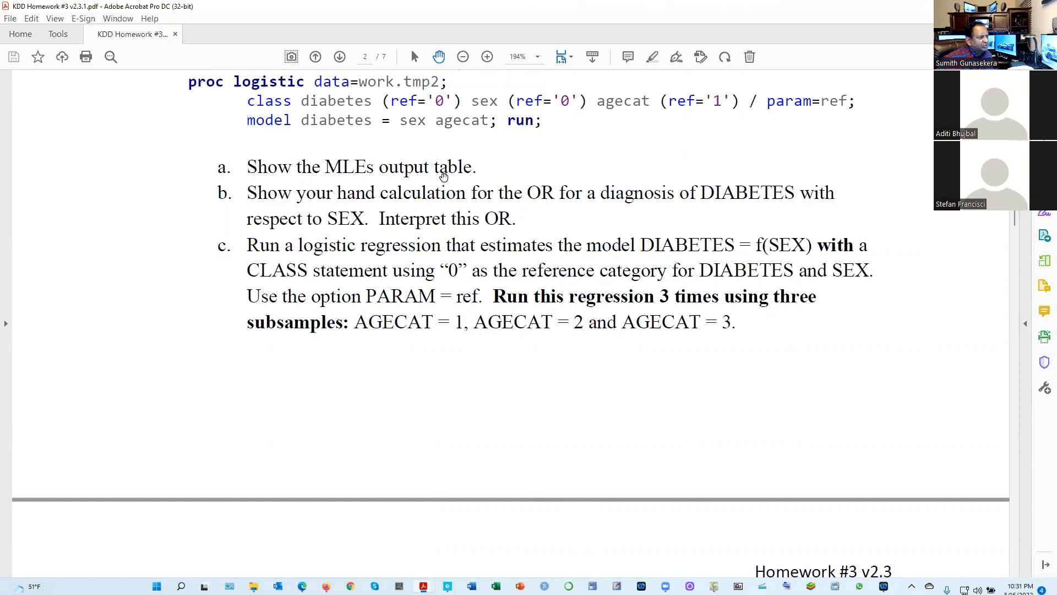
pyautogui.scroll(1, 543, 228)
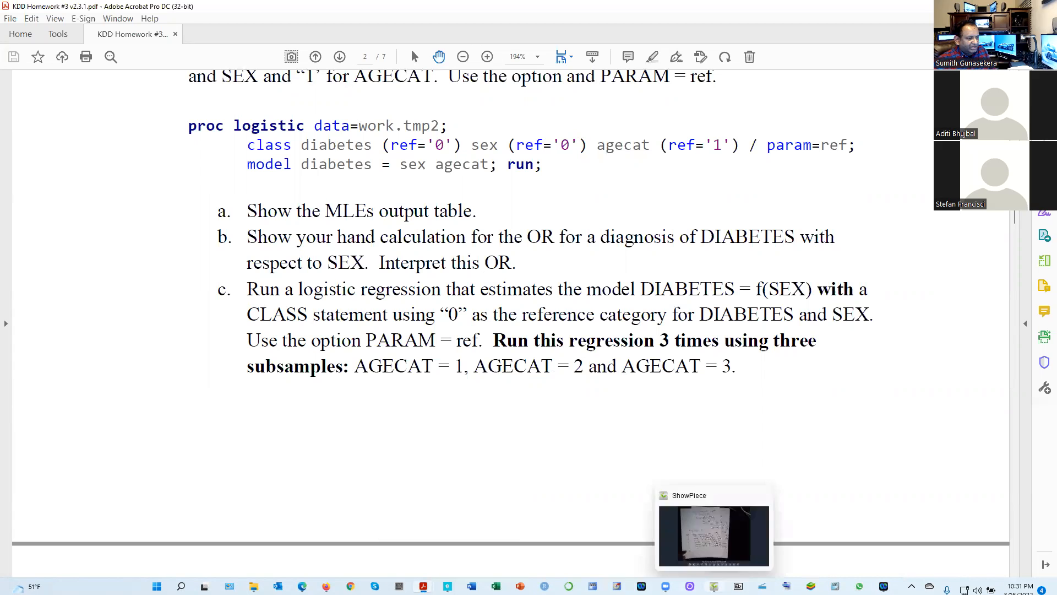
pyautogui.click(715, 586)
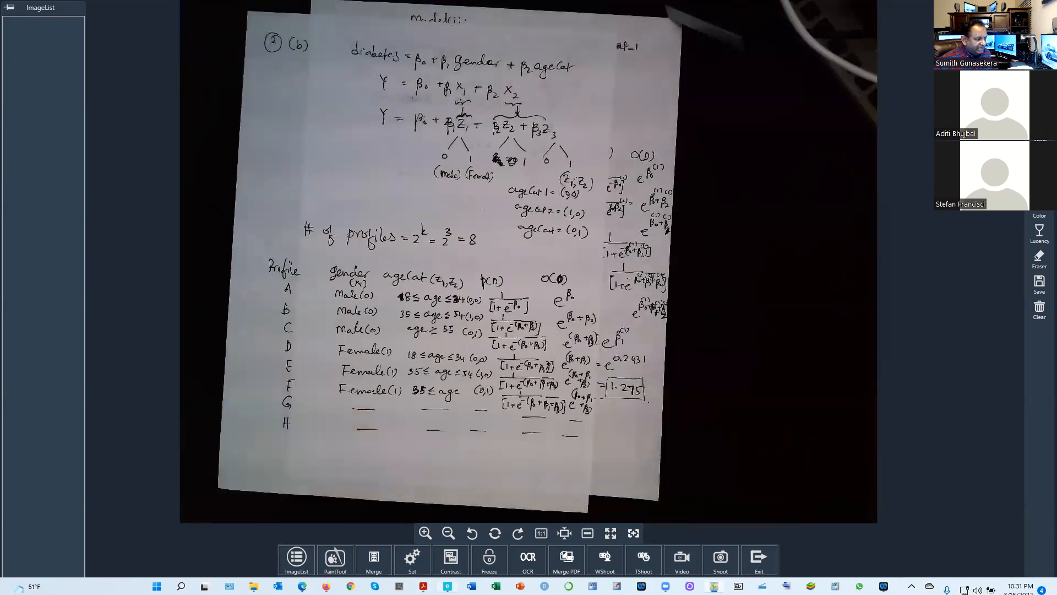
# Go back to the homework PDF in Acrobat and review question 1 upward from part (f) to its proc logistic code
pyautogui.moveTo(423, 585)
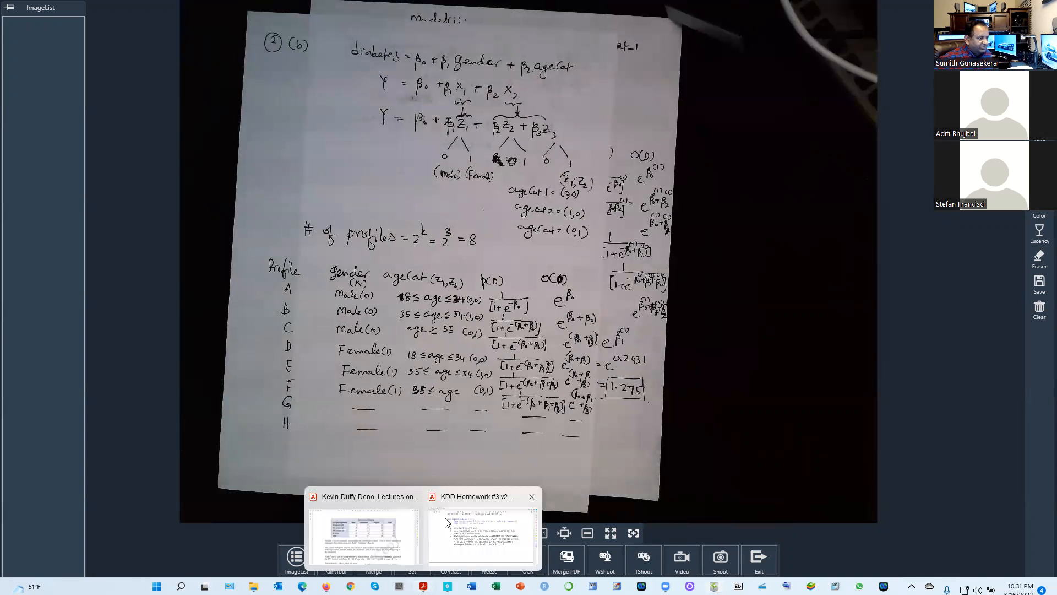
pyautogui.click(459, 523)
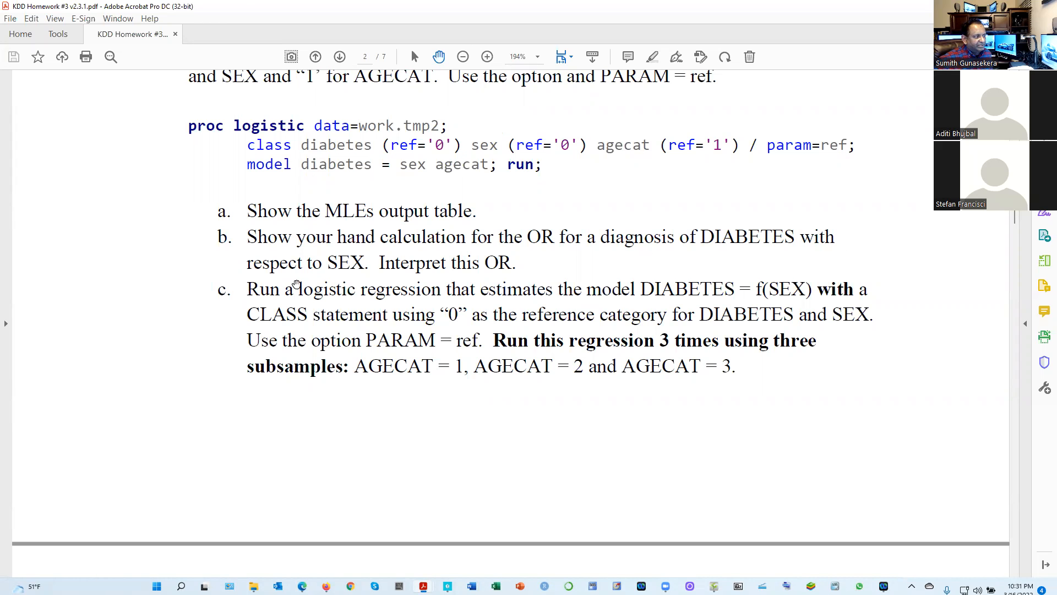
pyautogui.scroll(5, 297, 284)
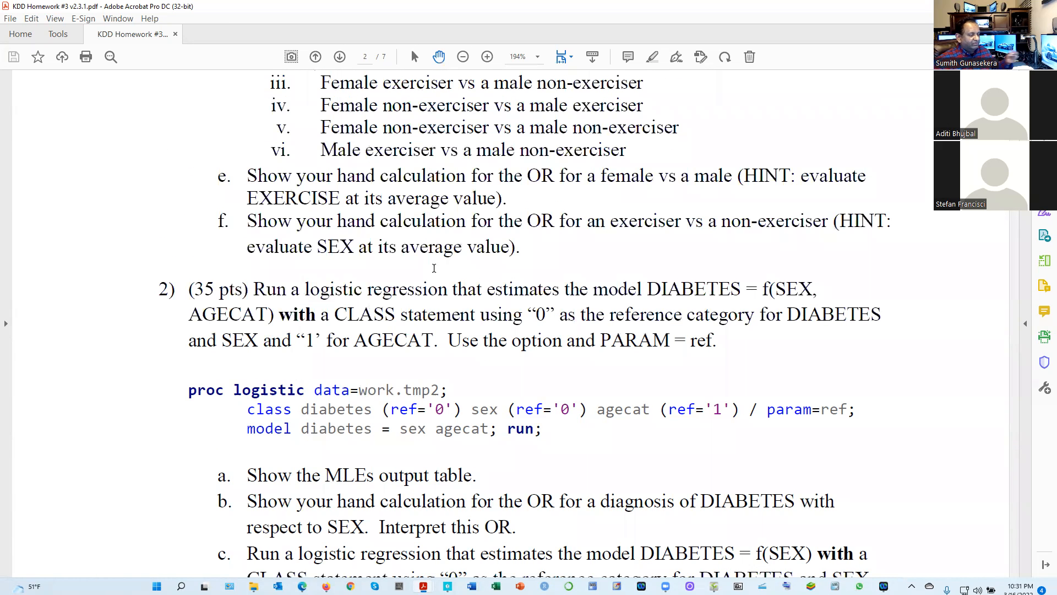
pyautogui.scroll(5, 422, 236)
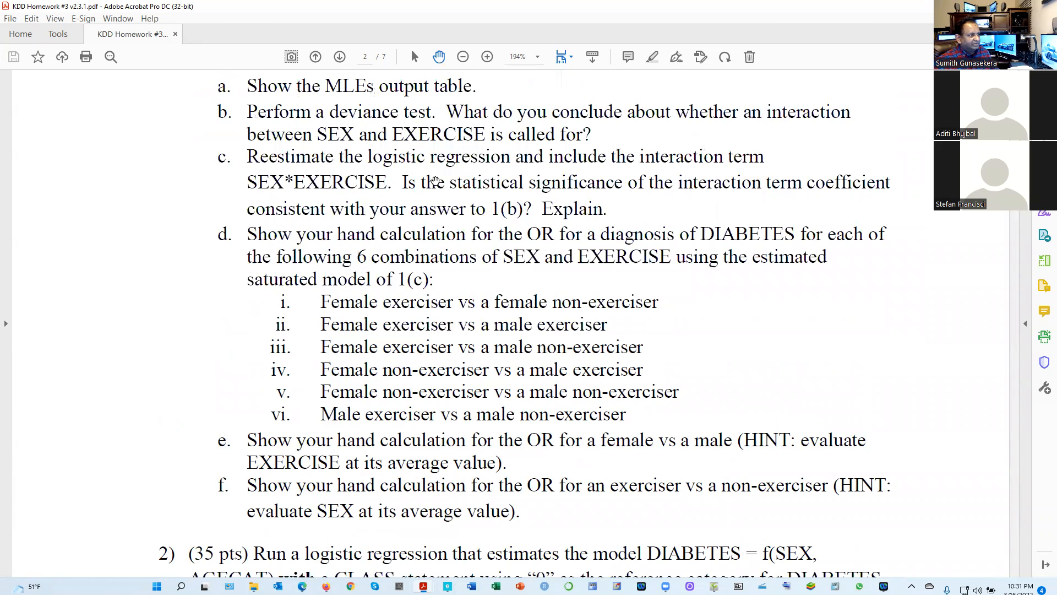
pyautogui.scroll(1, 438, 168)
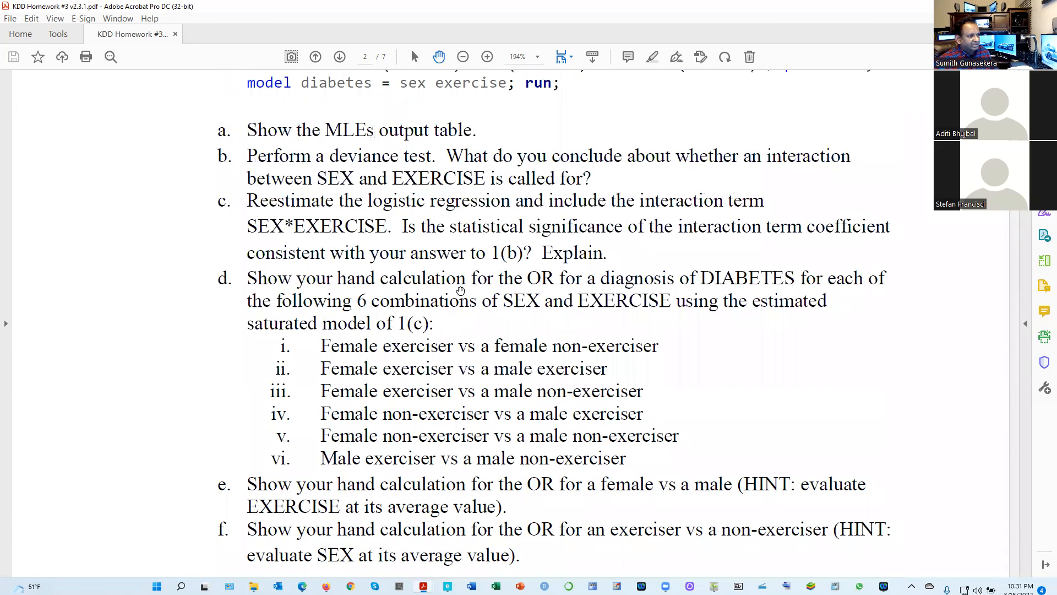
pyautogui.scroll(1, 675, 266)
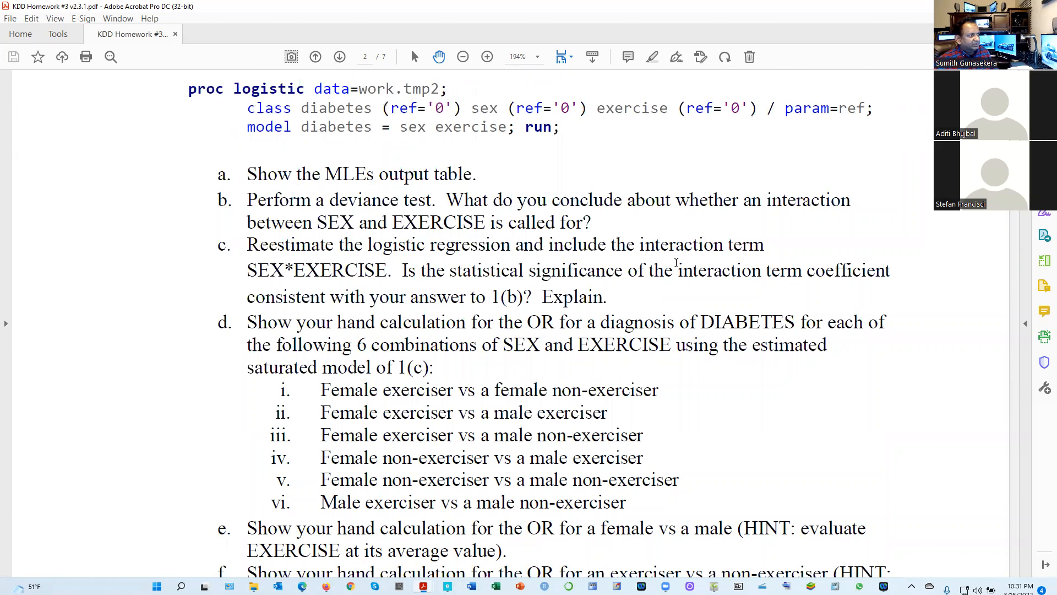
pyautogui.scroll(10, 676, 264)
# Reread question 1 from the SEX and EXERCISE interaction parts through 1(f), ending on the 1(b) deviance test
pyautogui.scroll(-3, 651, 271)
pyautogui.scroll(-7, 651, 271)
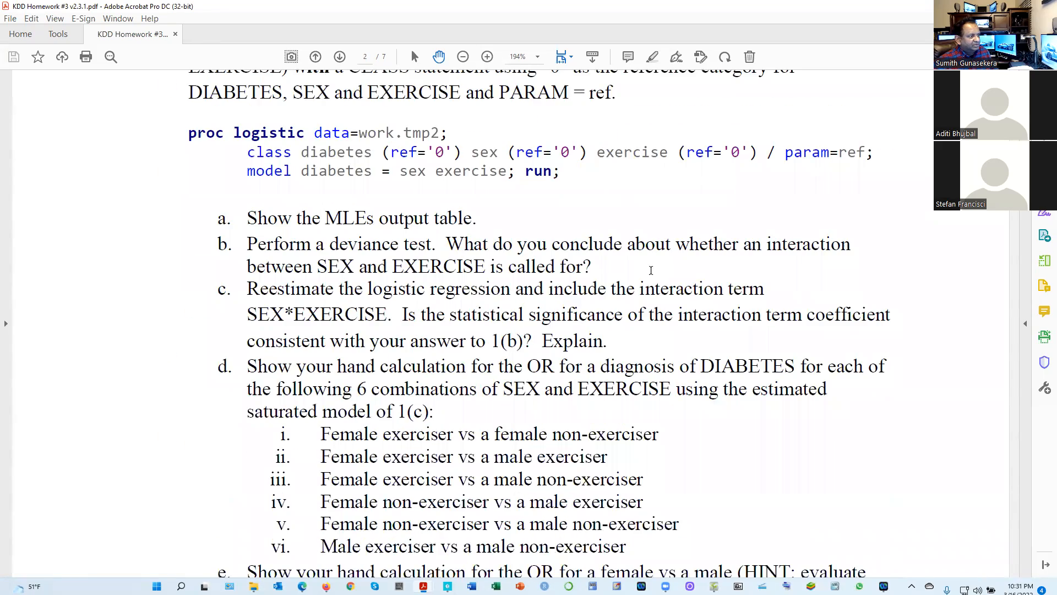
pyautogui.scroll(-2, 650, 270)
pyautogui.scroll(-2, 651, 271)
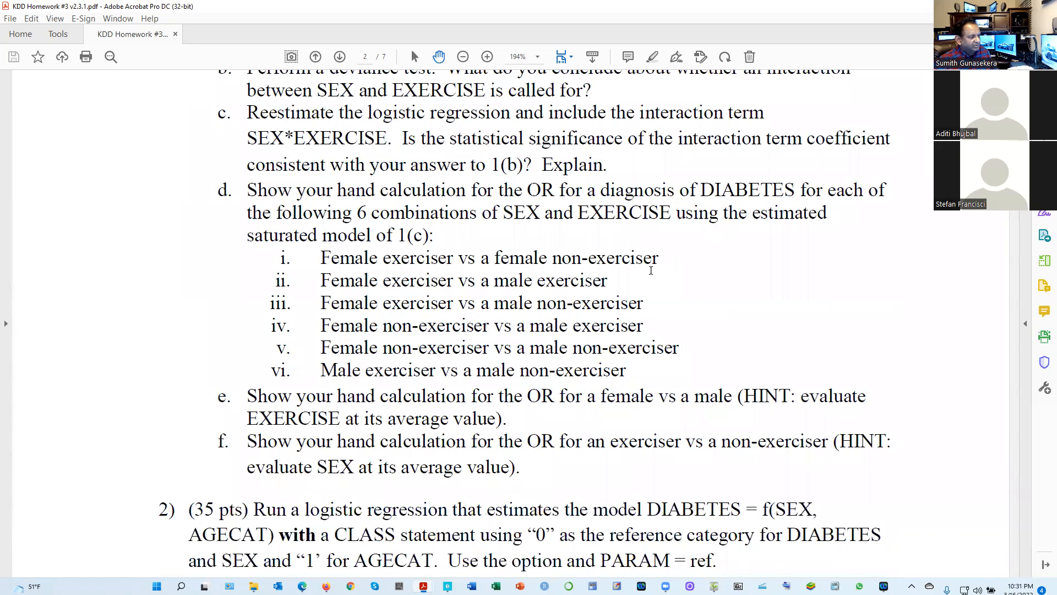
pyautogui.scroll(-4, 651, 271)
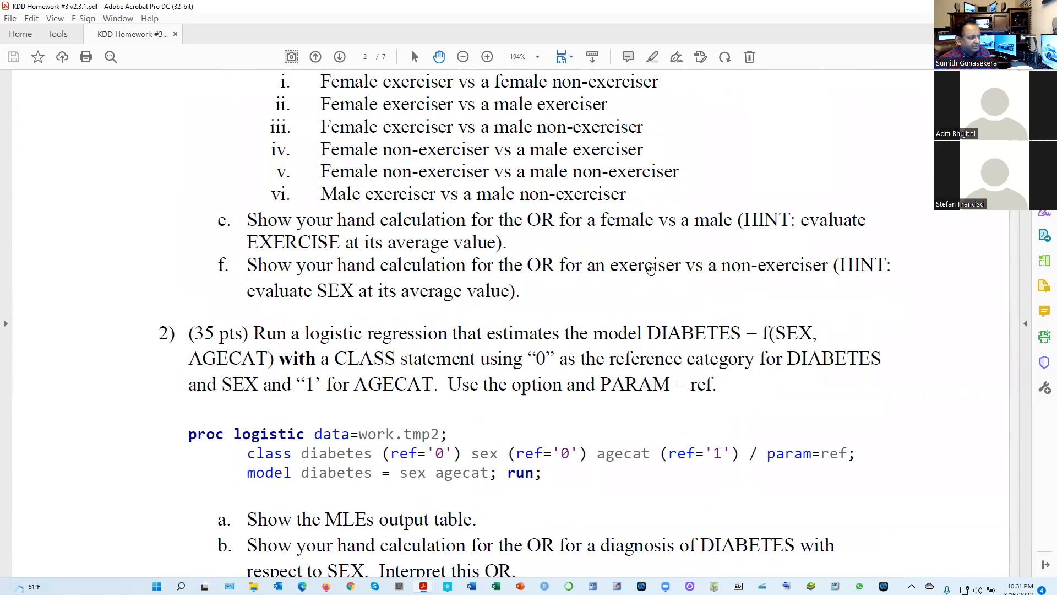
pyautogui.scroll(2, 650, 271)
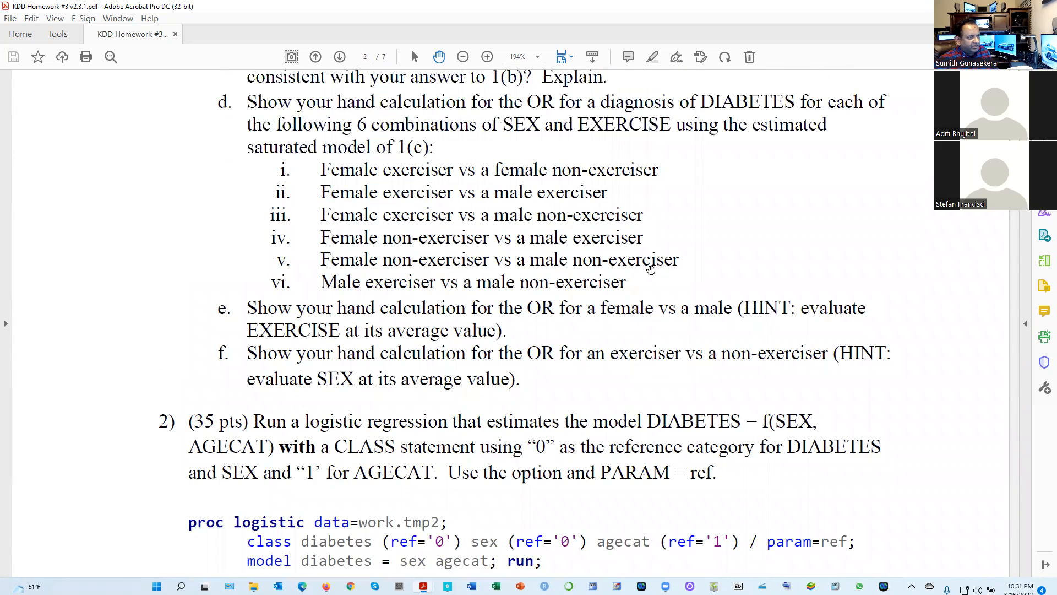
pyautogui.scroll(2, 651, 271)
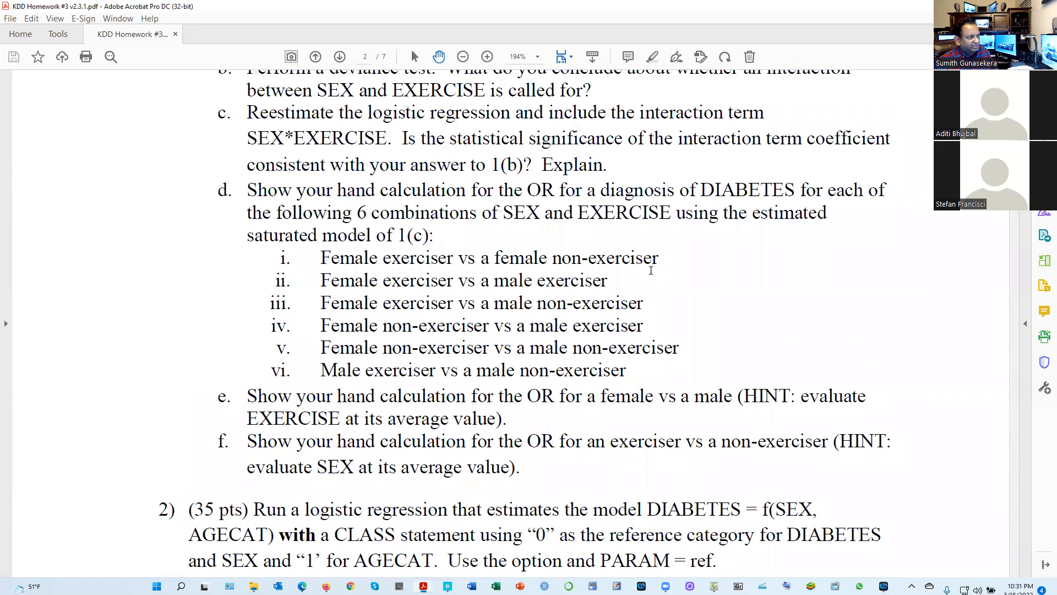
pyautogui.scroll(3, 651, 270)
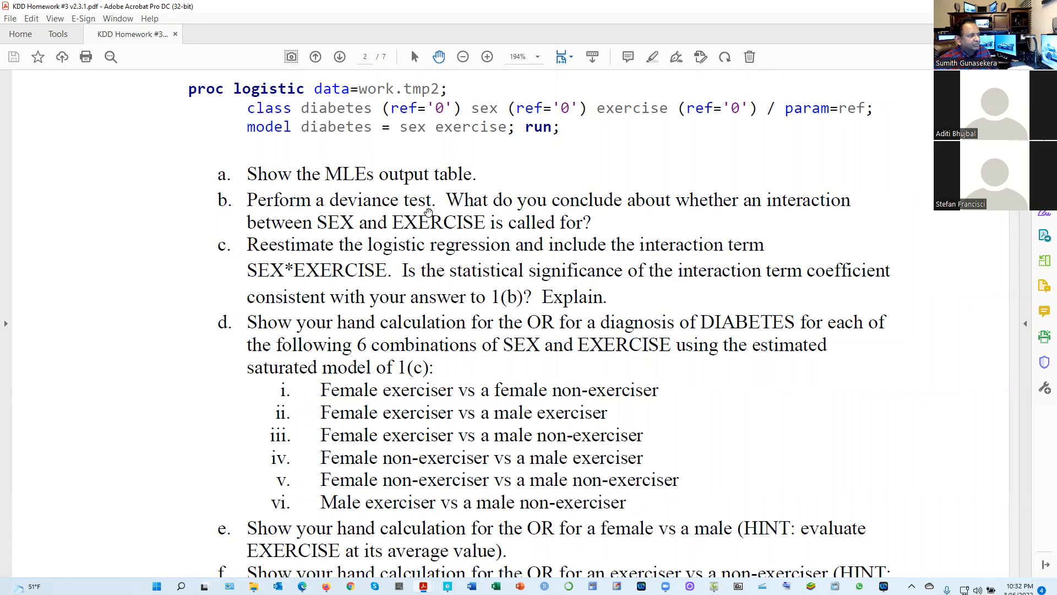
# Move on from question 1 to the question 2(c) AGECAT subsample regression code and read its parts (i) to (iii)
pyautogui.scroll(-2, 455, 308)
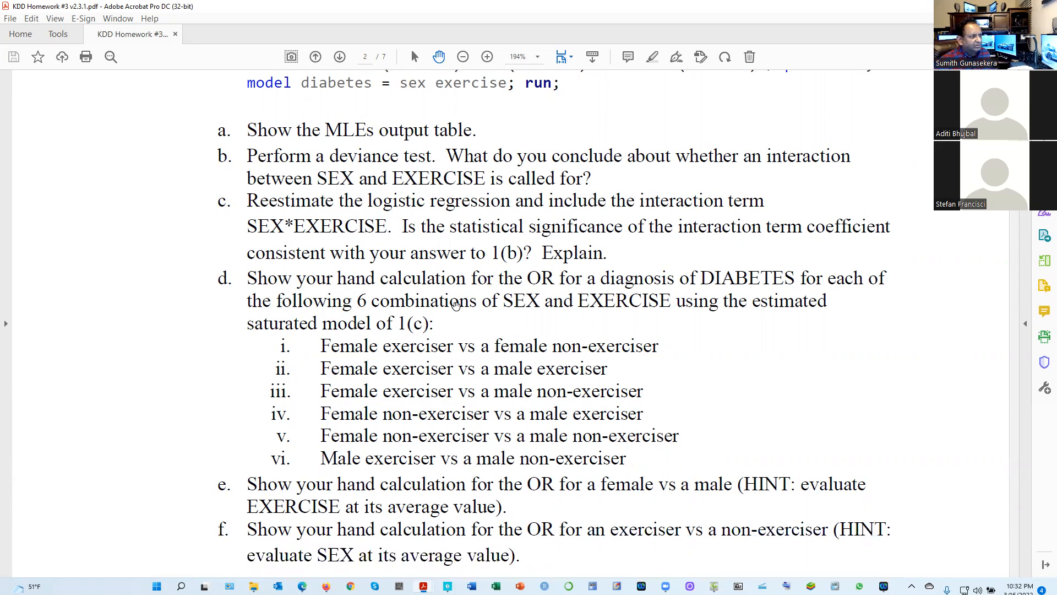
pyautogui.scroll(-1, 435, 310)
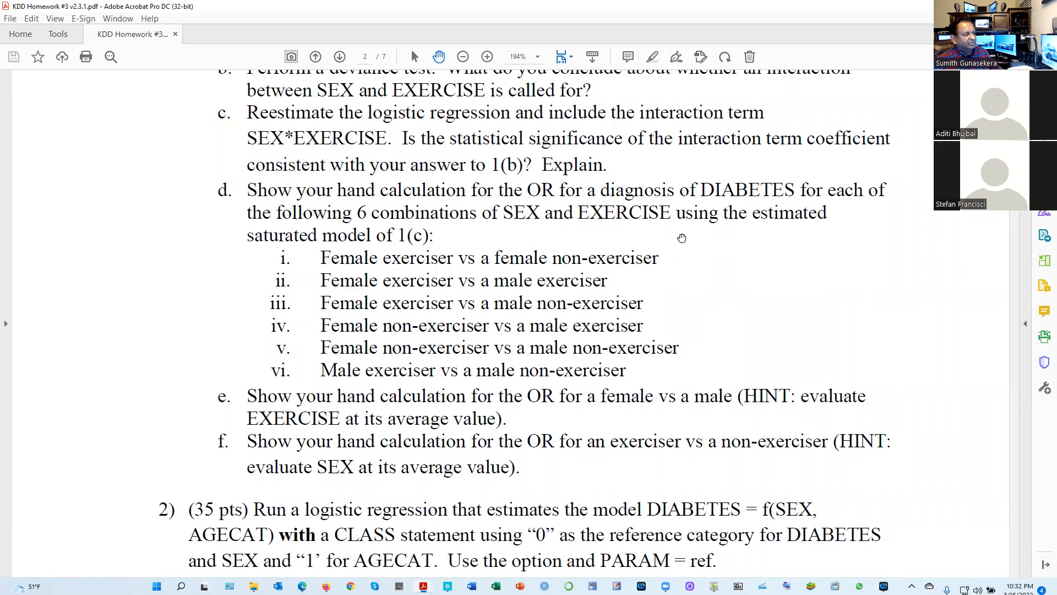
pyautogui.scroll(-4, 330, 440)
pyautogui.scroll(-8, 342, 473)
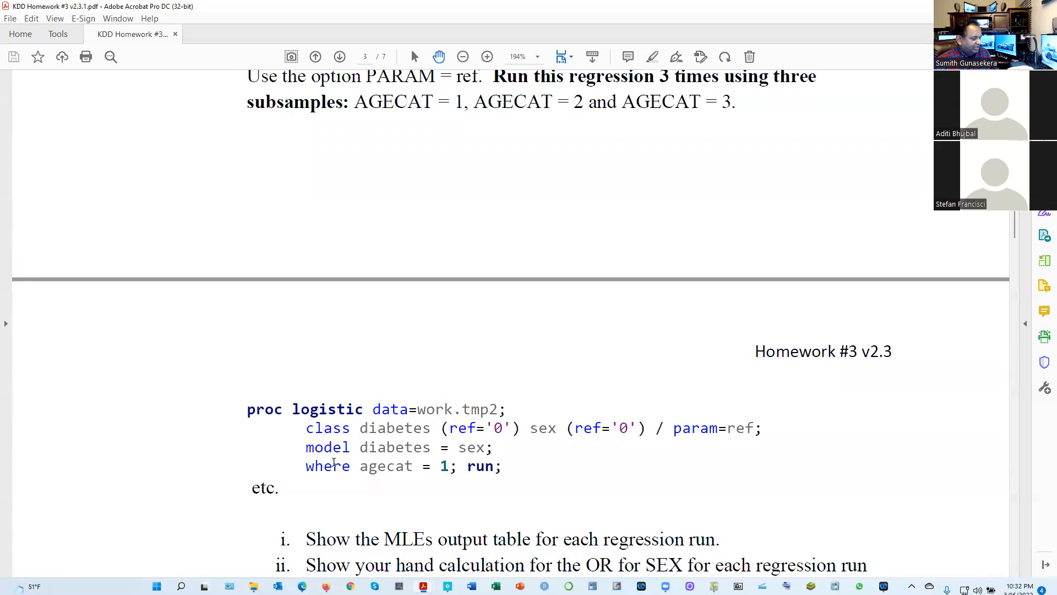
pyautogui.scroll(-2, 333, 468)
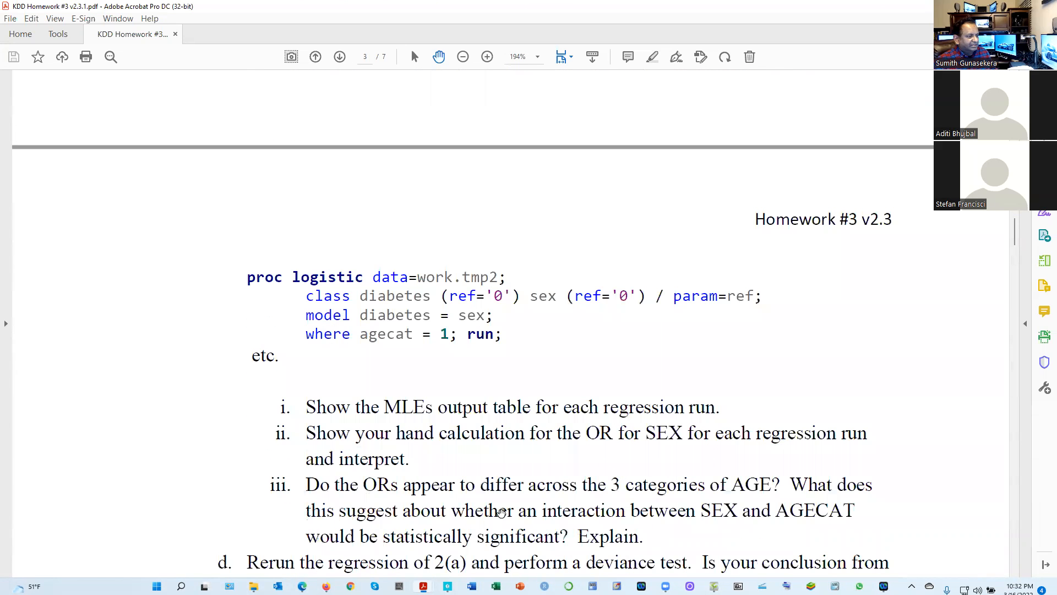
pyautogui.scroll(-1, 502, 511)
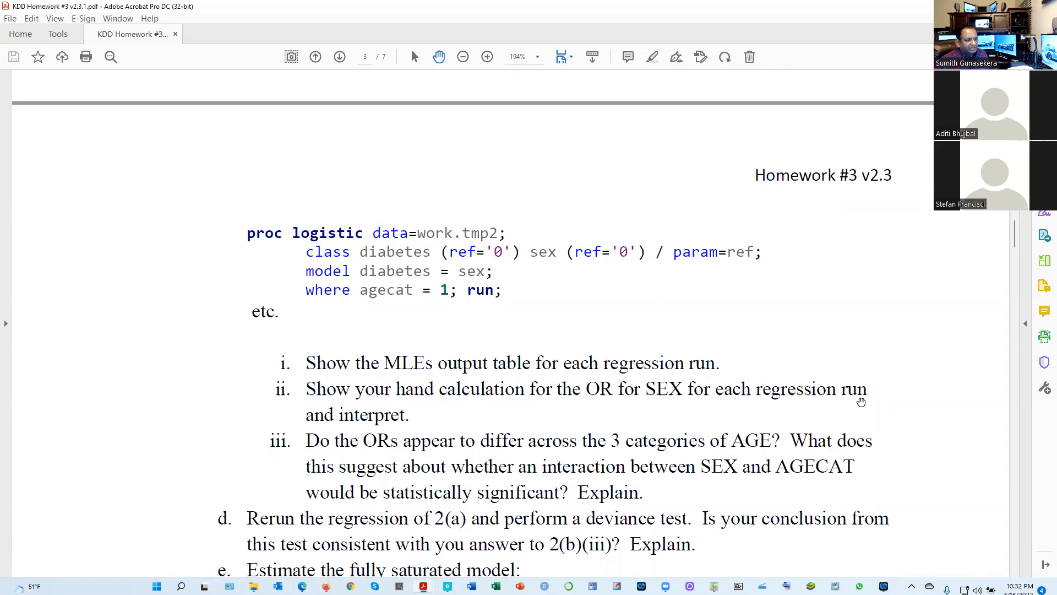
pyautogui.scroll(10, 444, 438)
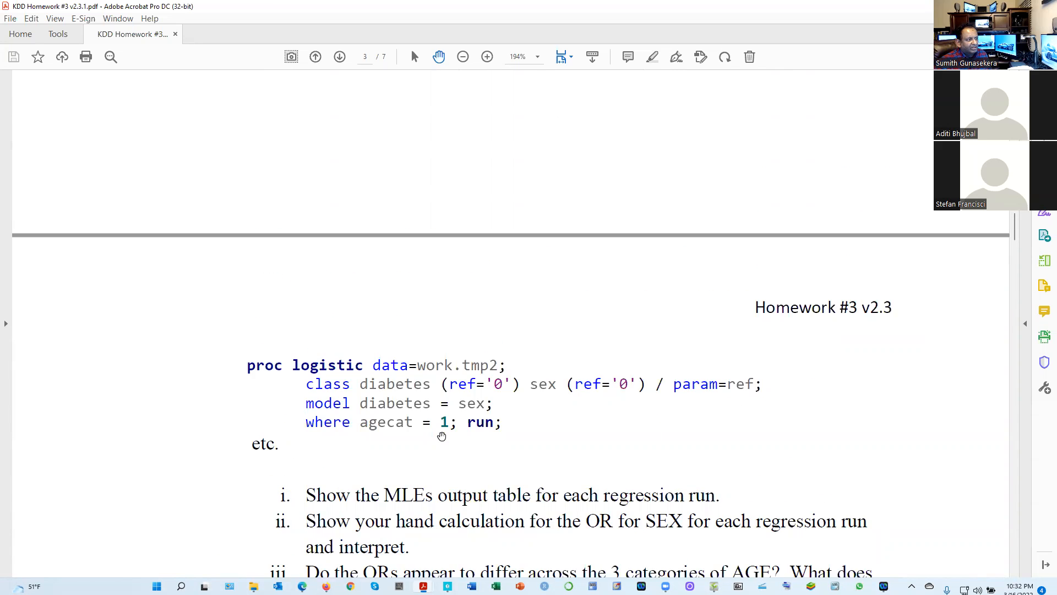
# Reread question 2(c) with its three AGECAT subsamples, then switch to the handwritten 2(c) model (i) solution in ShowPiece
pyautogui.scroll(1, 429, 455)
pyautogui.scroll(-2, 430, 455)
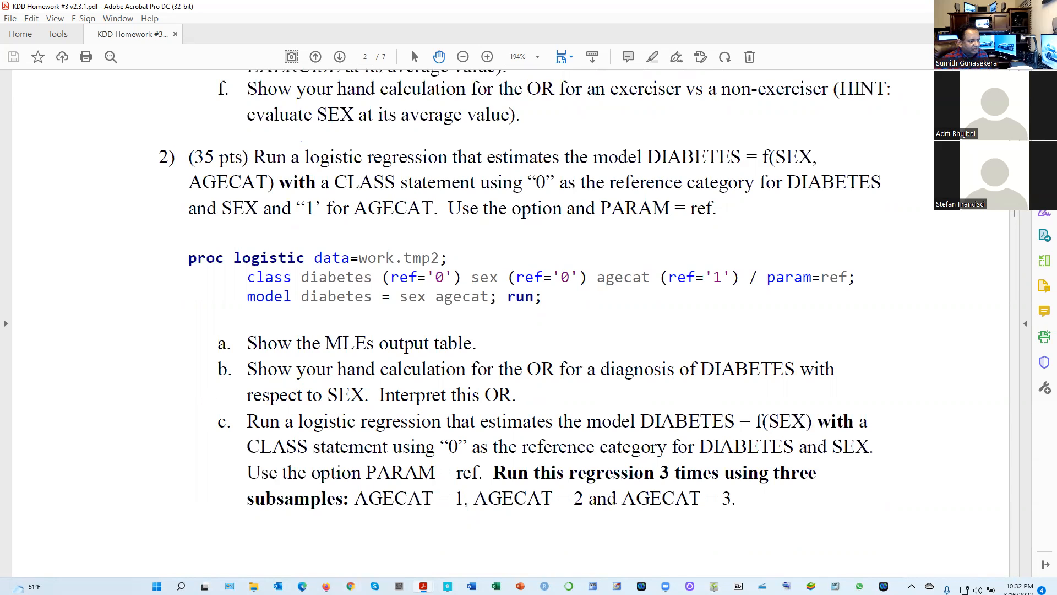
pyautogui.click(714, 587)
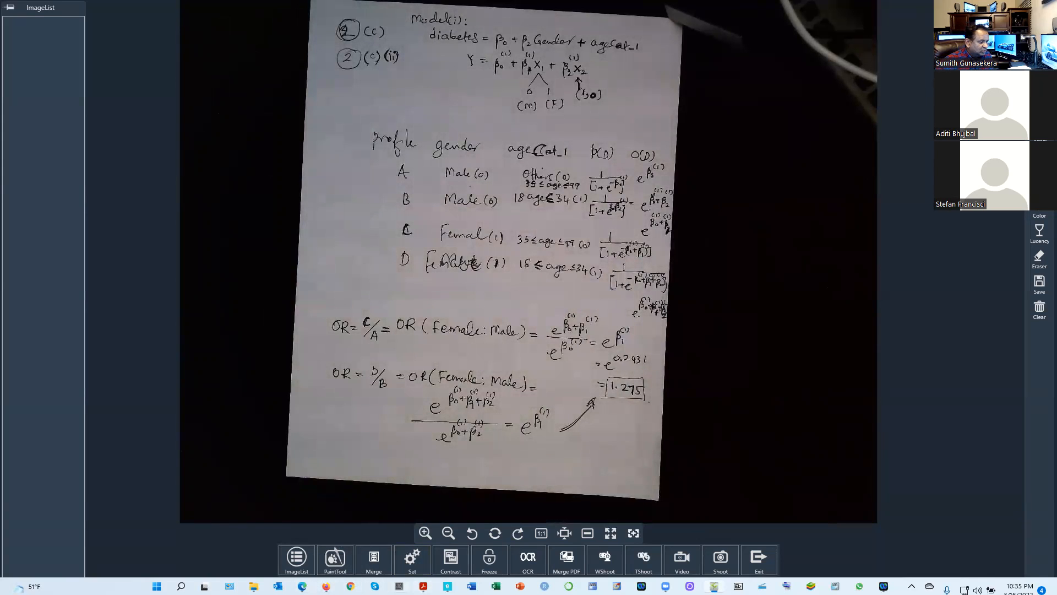
# Return to the homework PDF in Acrobat and review question 2(c) with its parts (i) to (iii) and sample regression code
pyautogui.moveTo(326, 586)
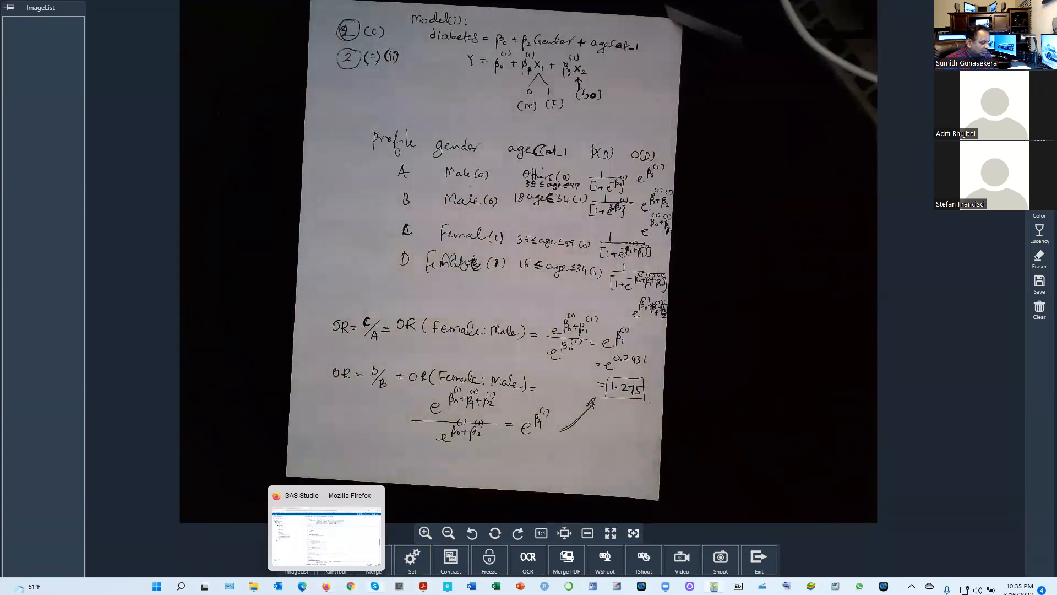
pyautogui.moveTo(423, 586)
pyautogui.click(444, 539)
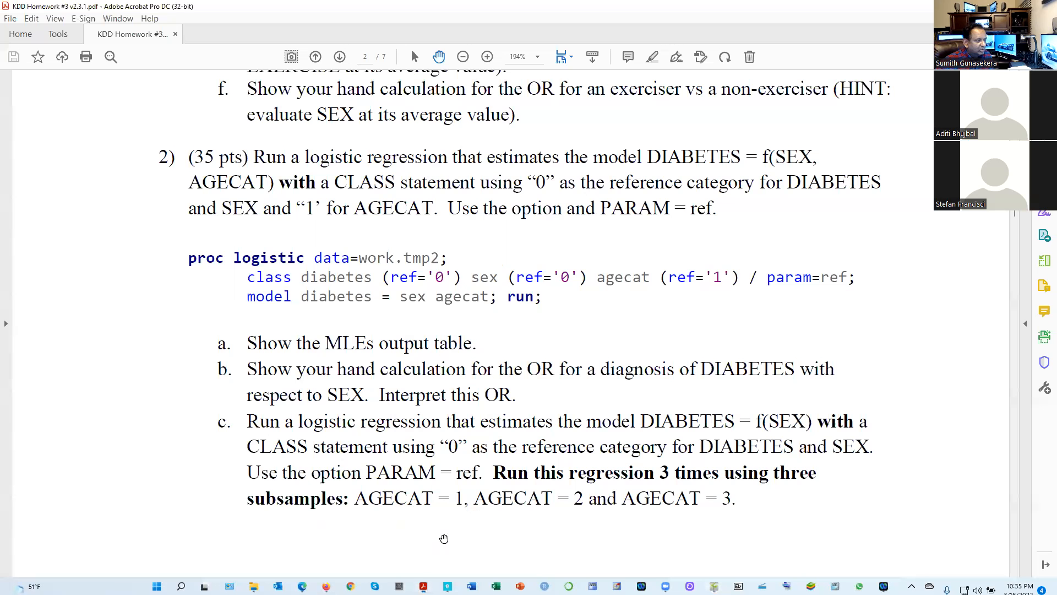
pyautogui.scroll(-3, 270, 451)
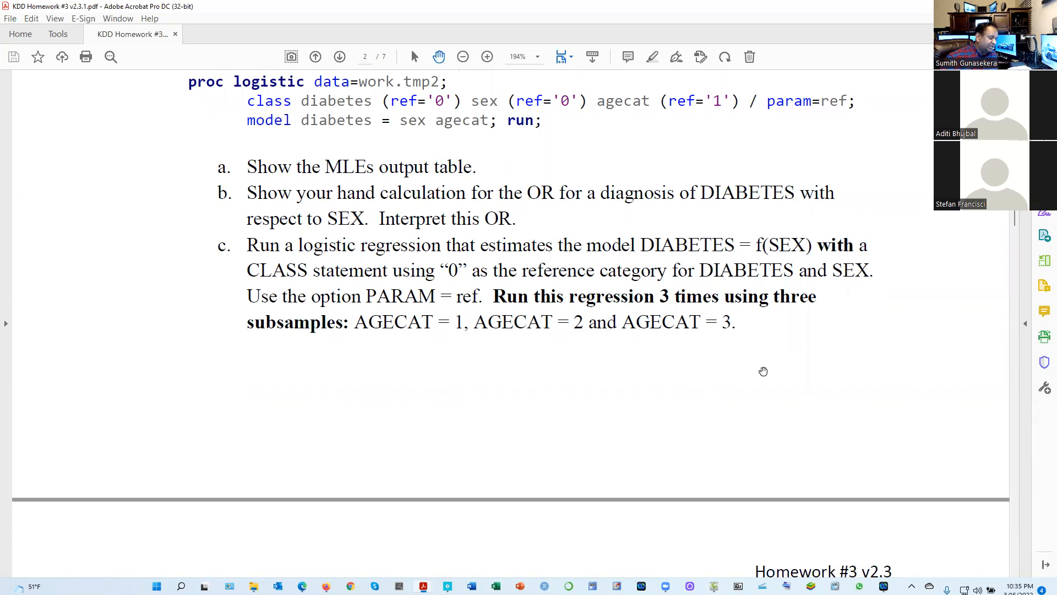
pyautogui.scroll(-10, 529, 361)
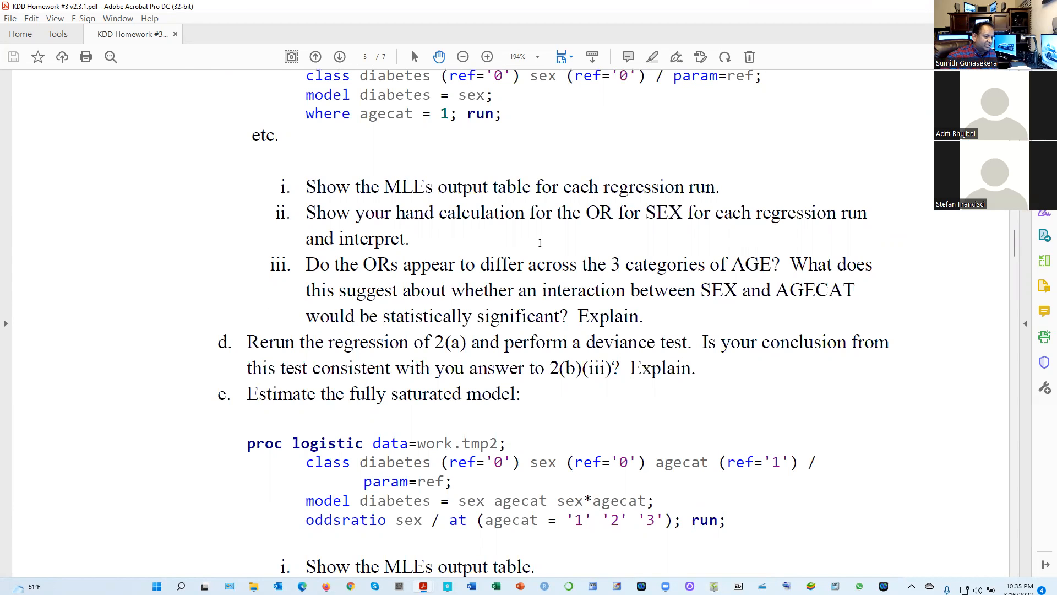
pyautogui.scroll(6, 540, 243)
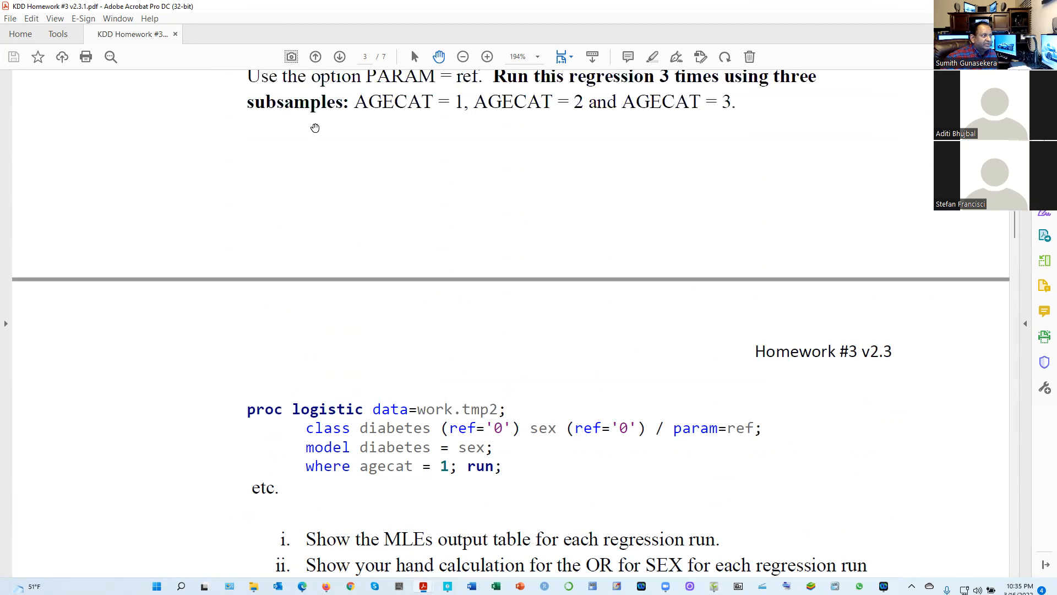
pyautogui.scroll(1, 364, 565)
# Switch to SAS Studio and select the three Q2(c) proc logistic blocks for agecat = 1, 2 and 3 in HW 3.sas
pyautogui.click(326, 586)
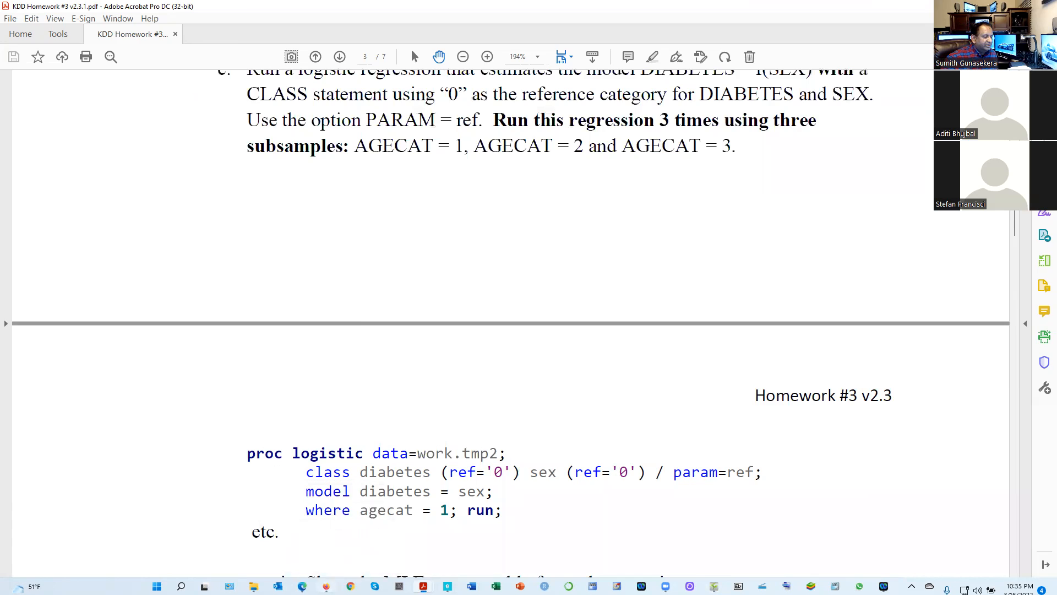
pyautogui.scroll(-10, 380, 456)
pyautogui.scroll(-3, 381, 453)
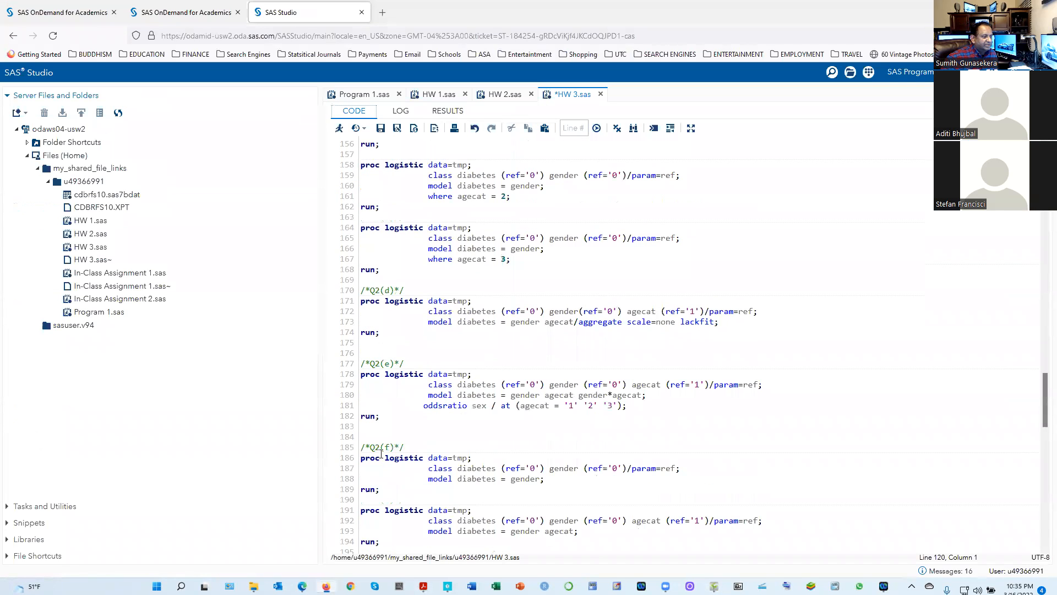
pyautogui.scroll(-3, 643, 331)
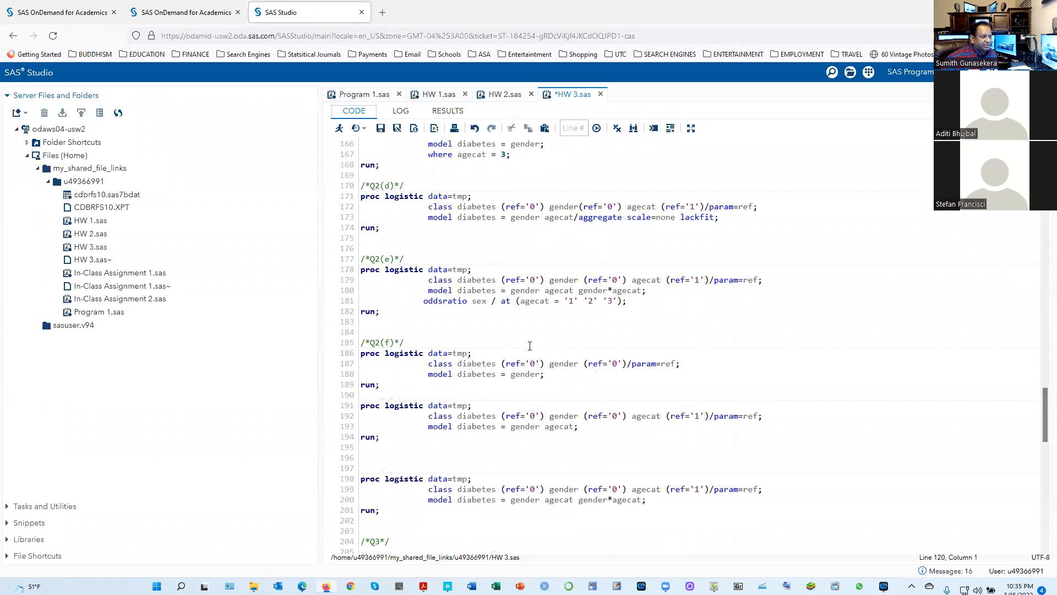
pyautogui.scroll(-3, 416, 363)
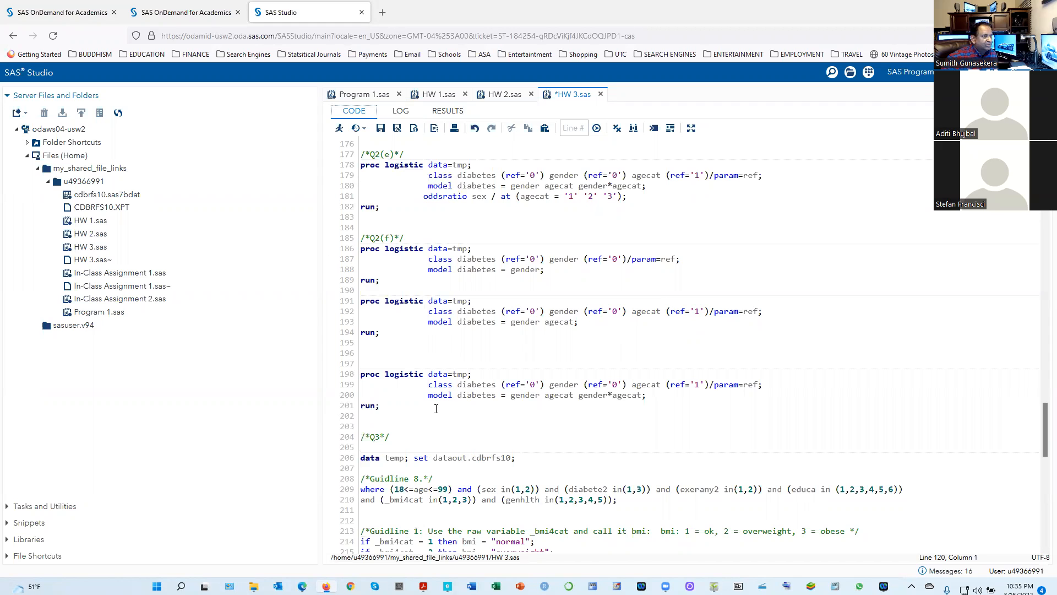
pyautogui.scroll(8, 436, 408)
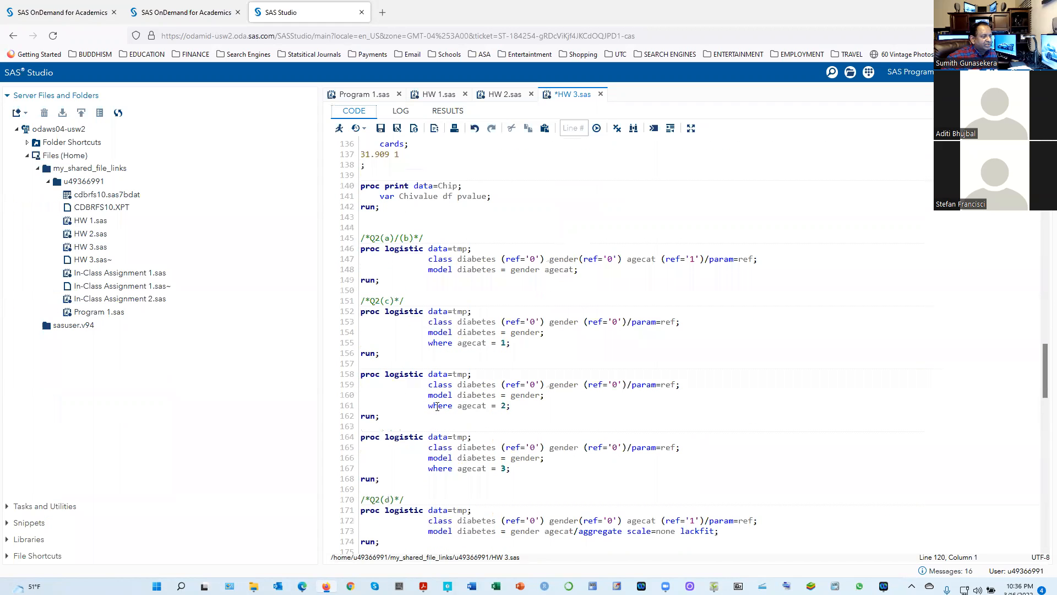
pyautogui.scroll(-2, 519, 394)
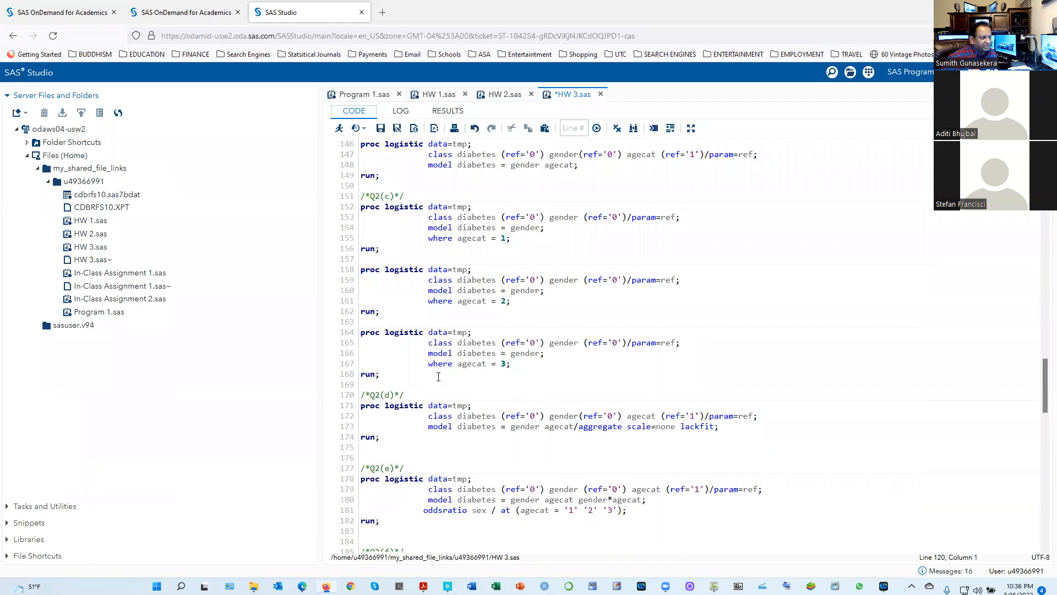
pyautogui.moveTo(407, 376); pyautogui.dragTo(358, 210)
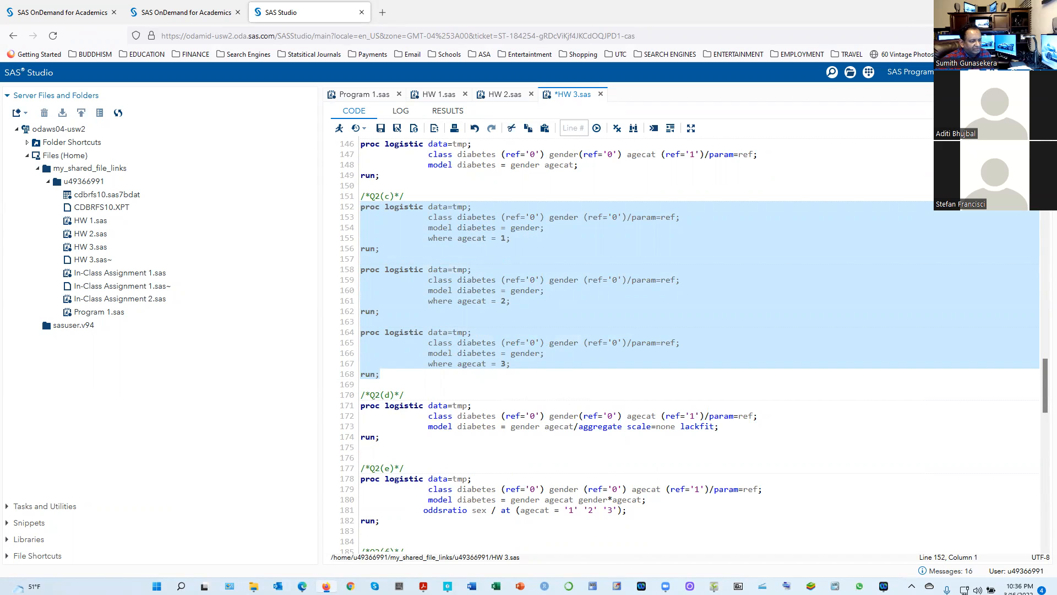
# Compare the handwritten 2(c) model (i) in ShowPiece with the selected regression code, ending back in SAS Studio
pyautogui.moveTo(714, 586)
pyautogui.click(714, 587)
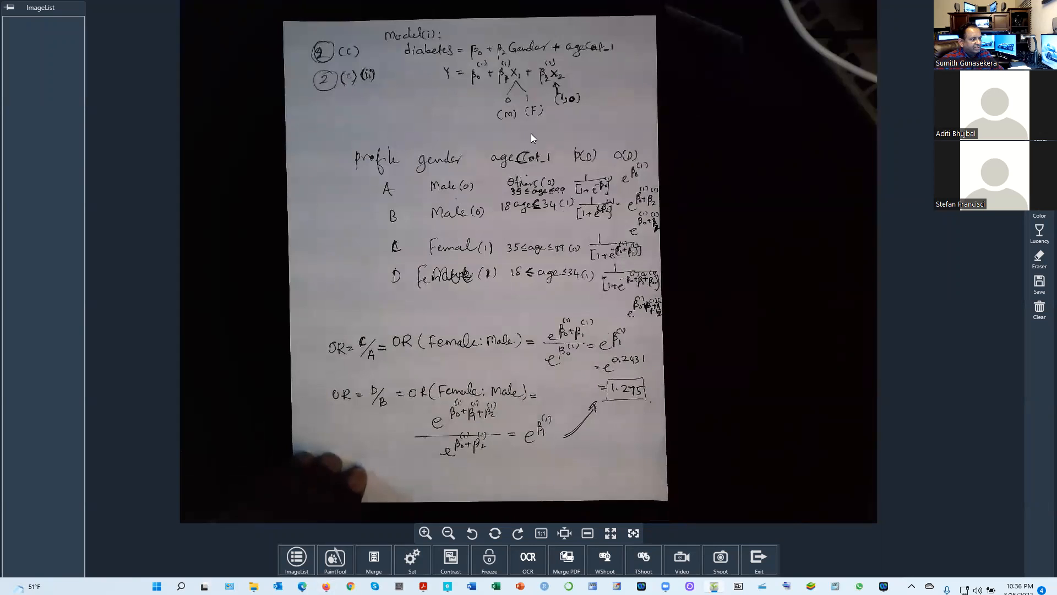
pyautogui.click(326, 586)
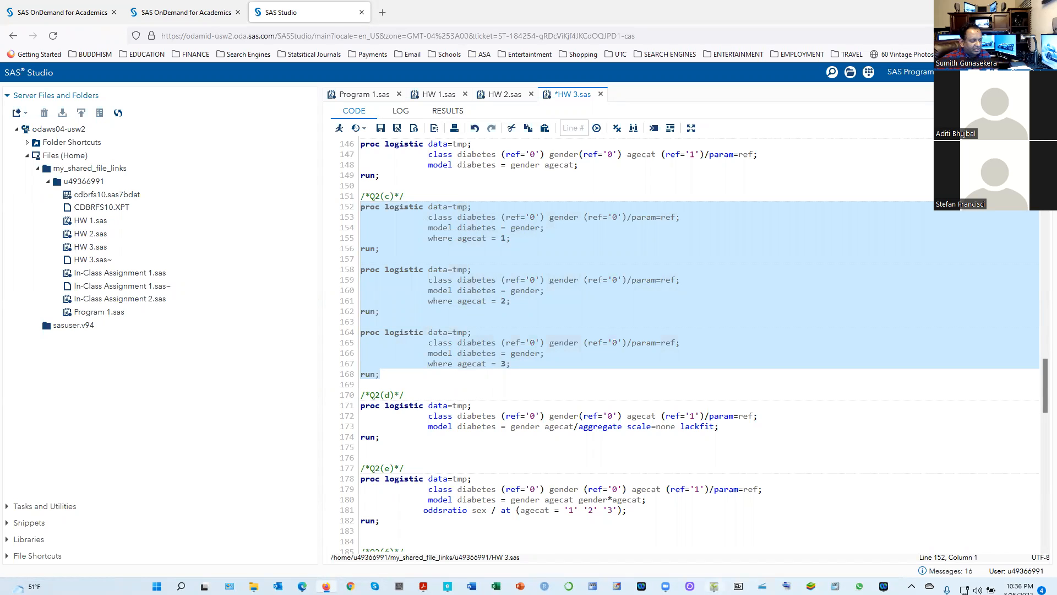
pyautogui.click(326, 586)
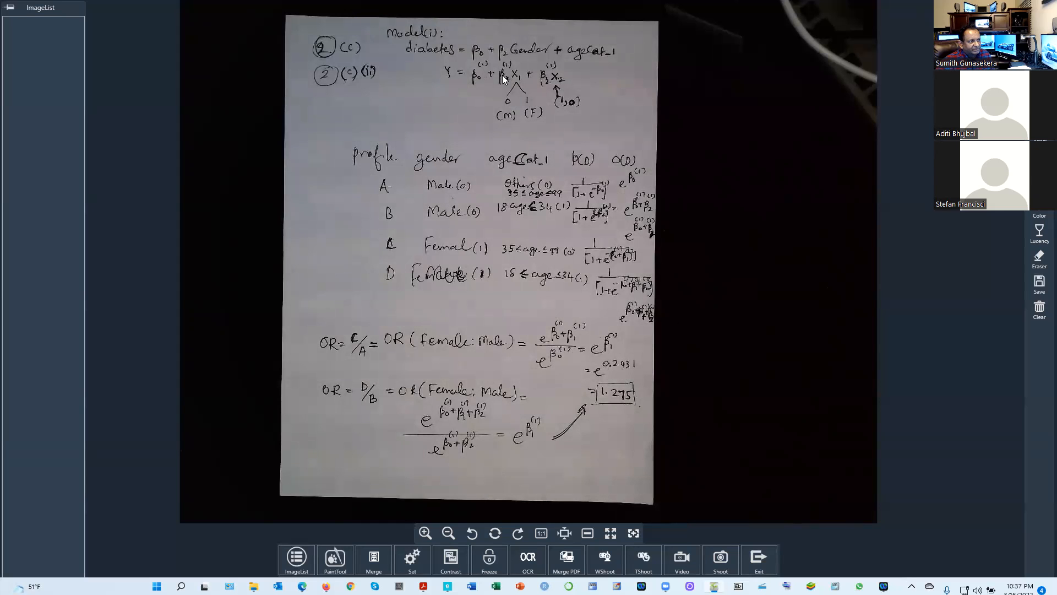
pyautogui.click(326, 586)
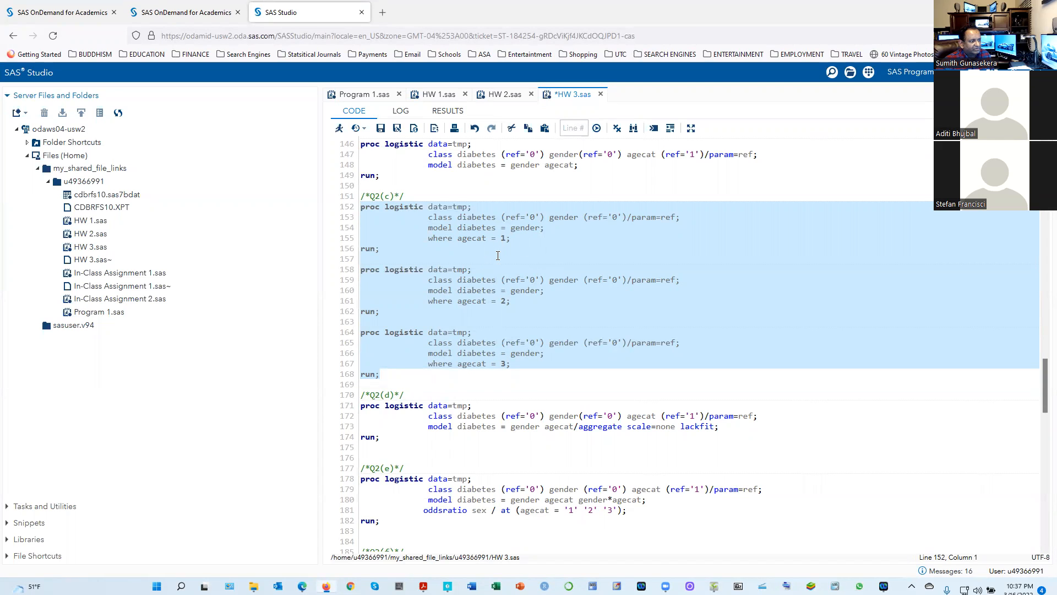
# Run the selected Q2(c) code and look through the output of all three logistic regressions
pyautogui.click(340, 128)
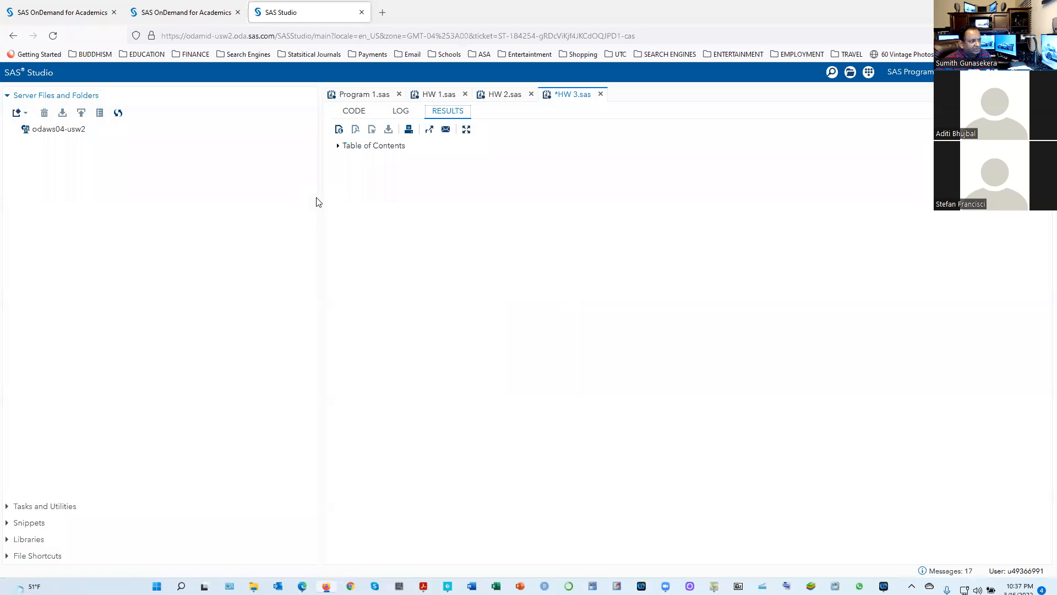
pyautogui.scroll(-3, 576, 493)
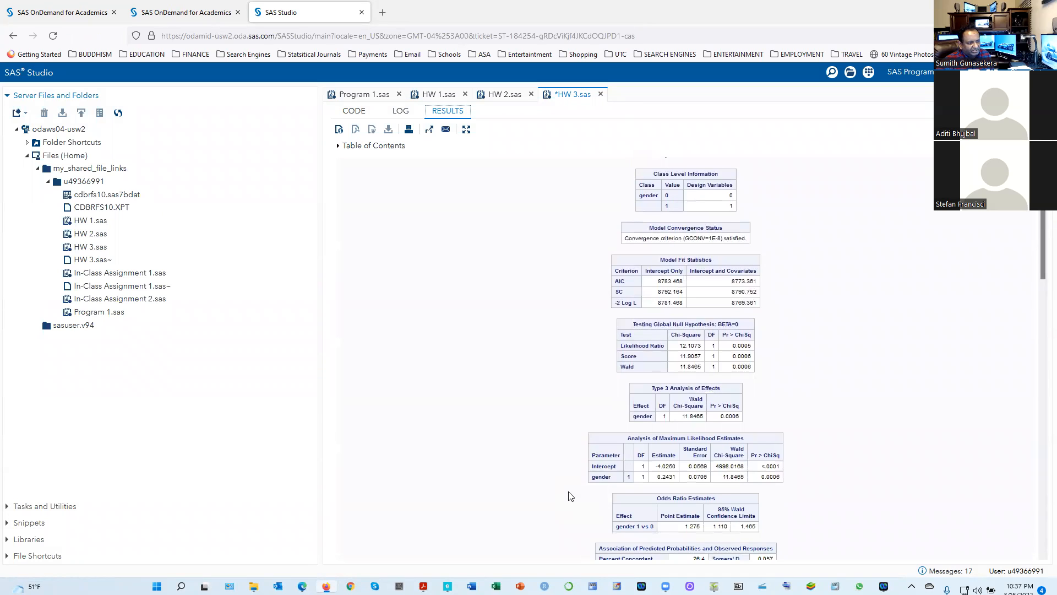
pyautogui.scroll(-2, 570, 496)
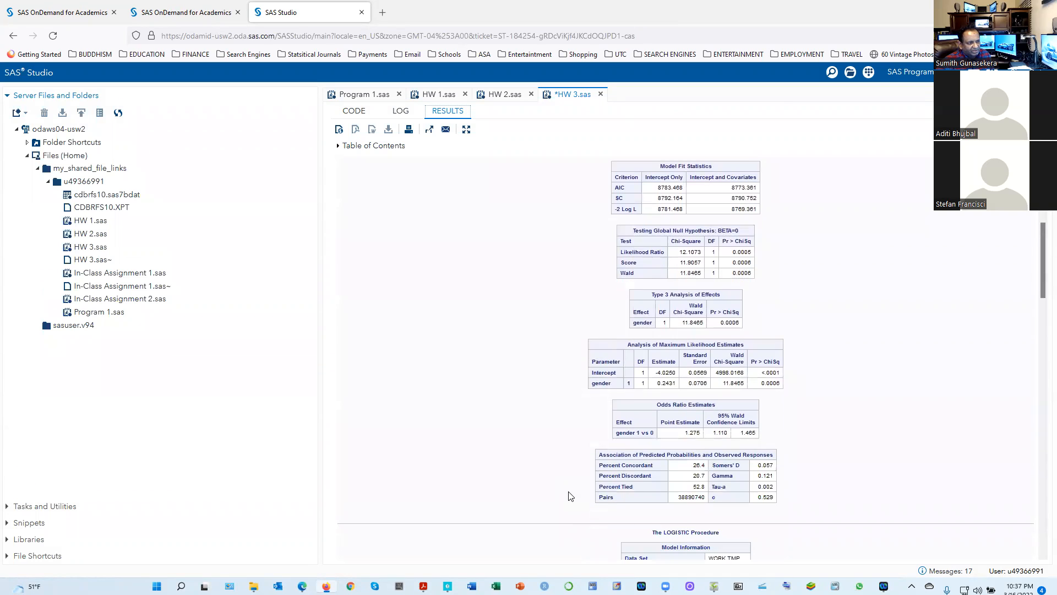
pyautogui.scroll(-5, 571, 495)
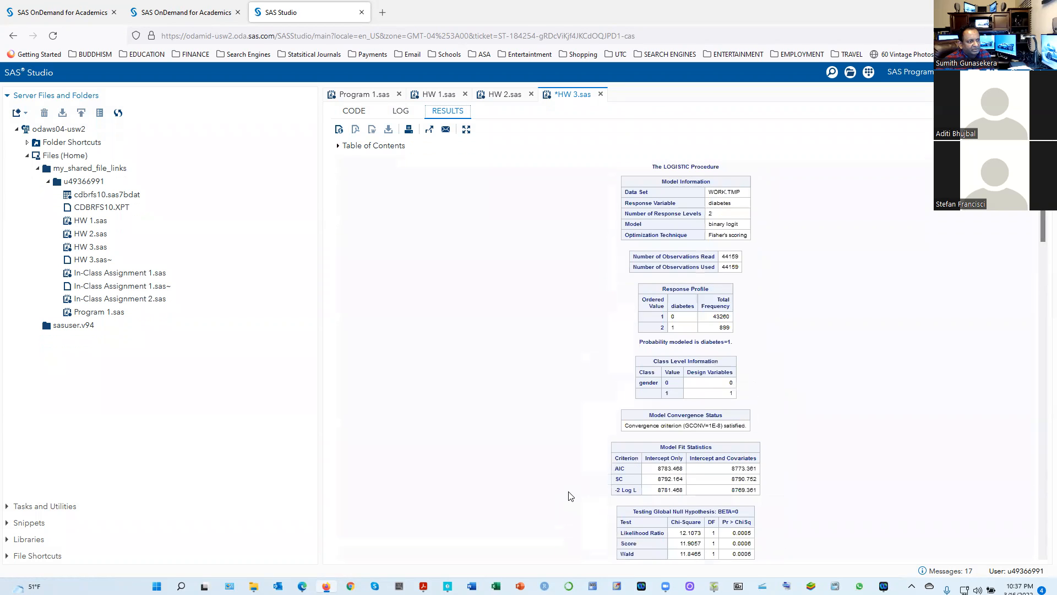
pyautogui.scroll(-10, 570, 496)
pyautogui.scroll(-12, 571, 496)
pyautogui.scroll(-3, 570, 496)
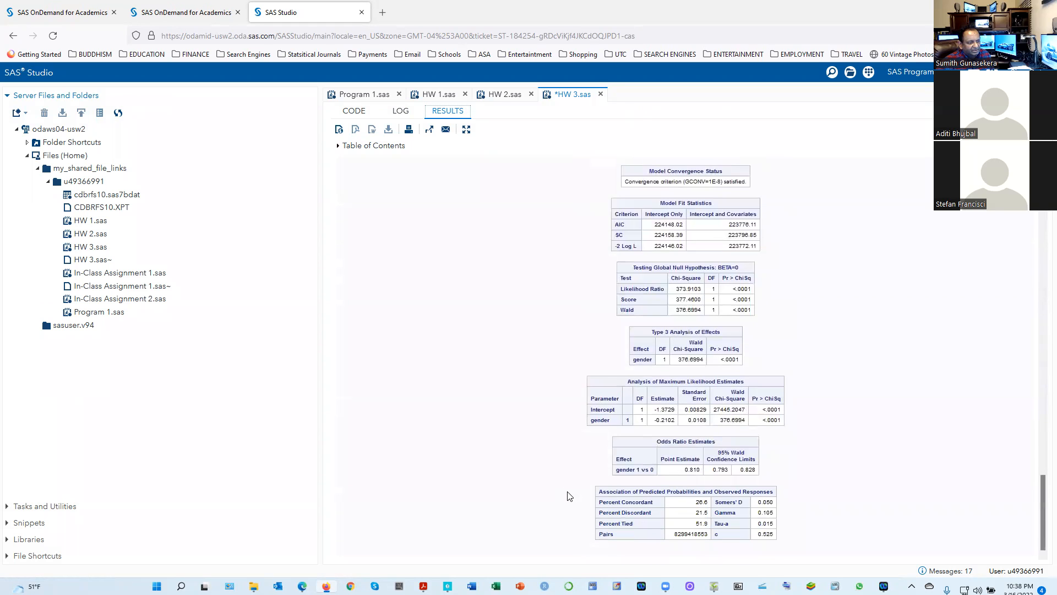
# Review the maximum likelihood estimates and odds ratio of the agecat = 1 regression, then switch to the handwritten odds ratios in ShowPiece
pyautogui.scroll(6, 570, 496)
pyautogui.scroll(12, 532, 498)
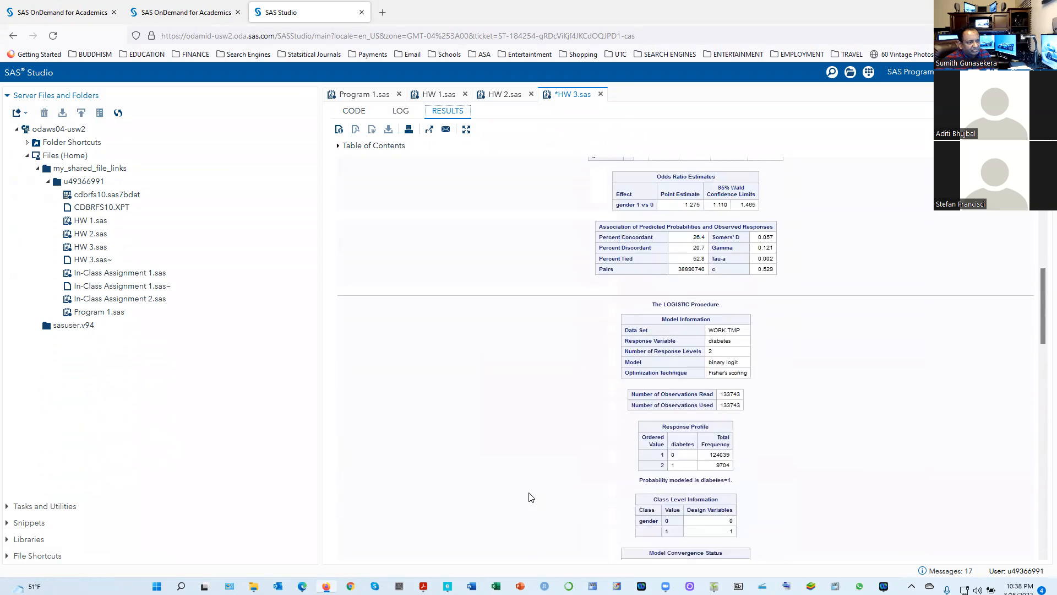
pyautogui.scroll(4, 532, 497)
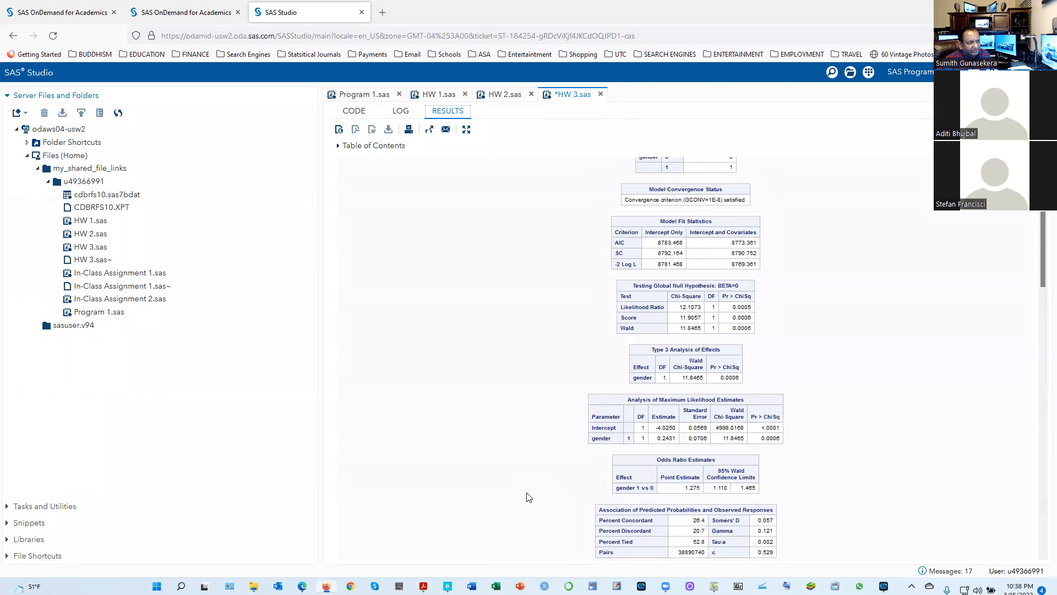
pyautogui.scroll(2, 529, 497)
pyautogui.scroll(-3, 529, 497)
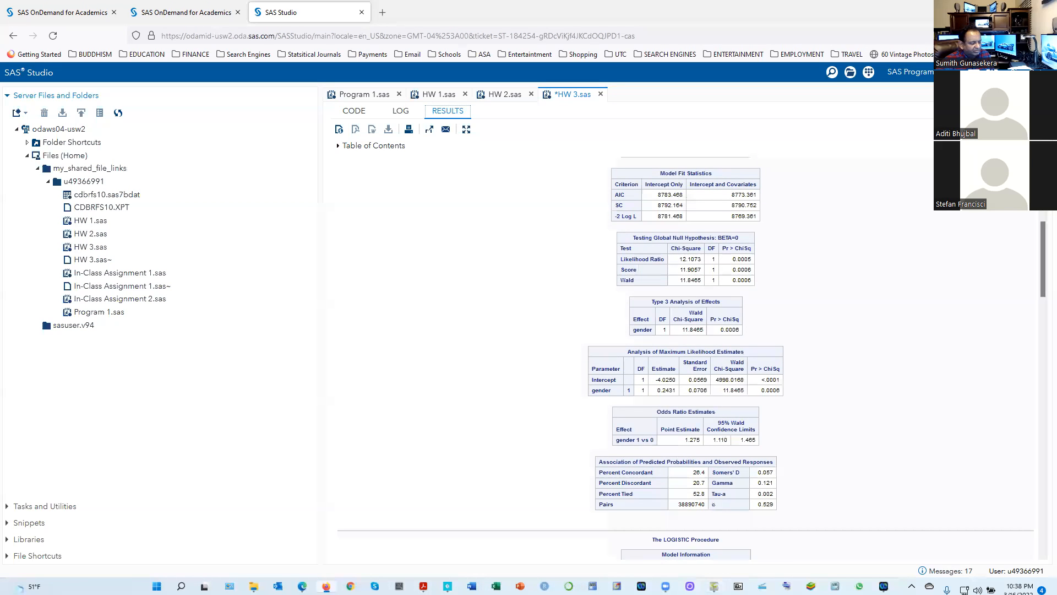
pyautogui.click(714, 587)
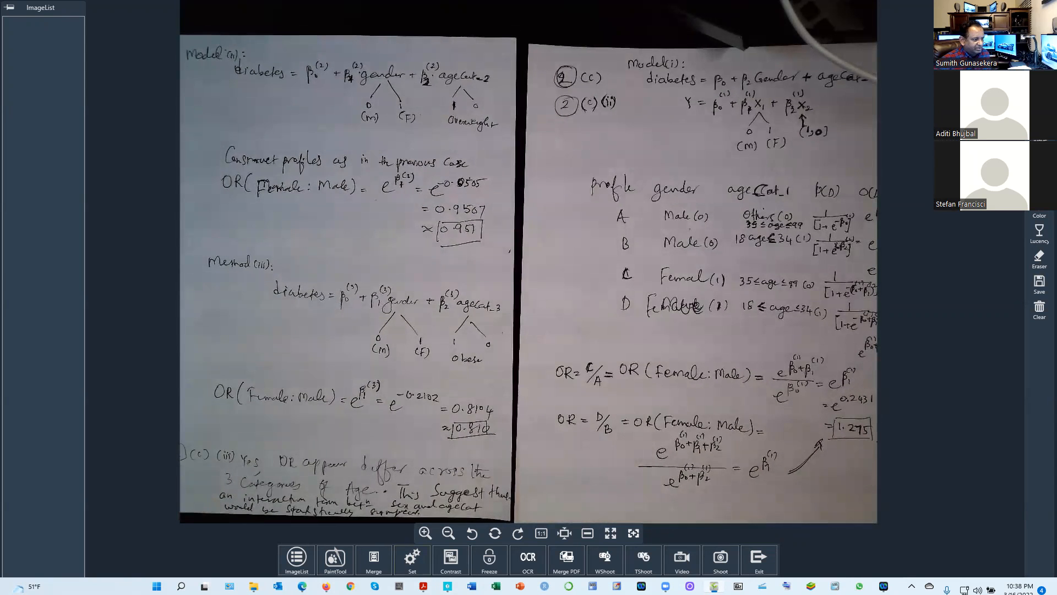
# In SAS Studio, highlight the gender estimates of the first and second regressions, then check the handwritten model (ii) in ShowPiece
pyautogui.click(324, 584)
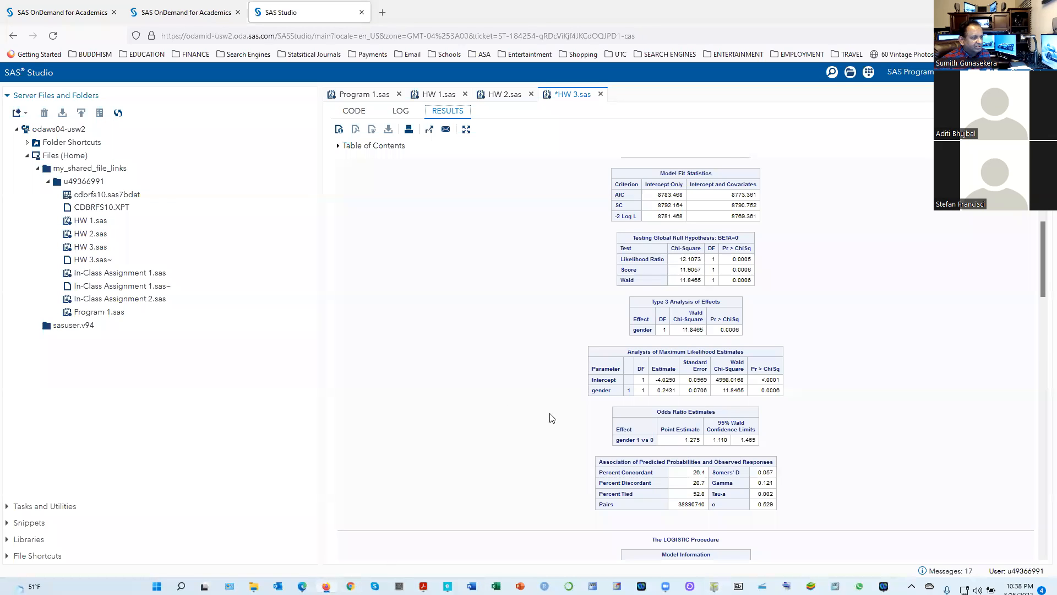
pyautogui.scroll(-3, 651, 395)
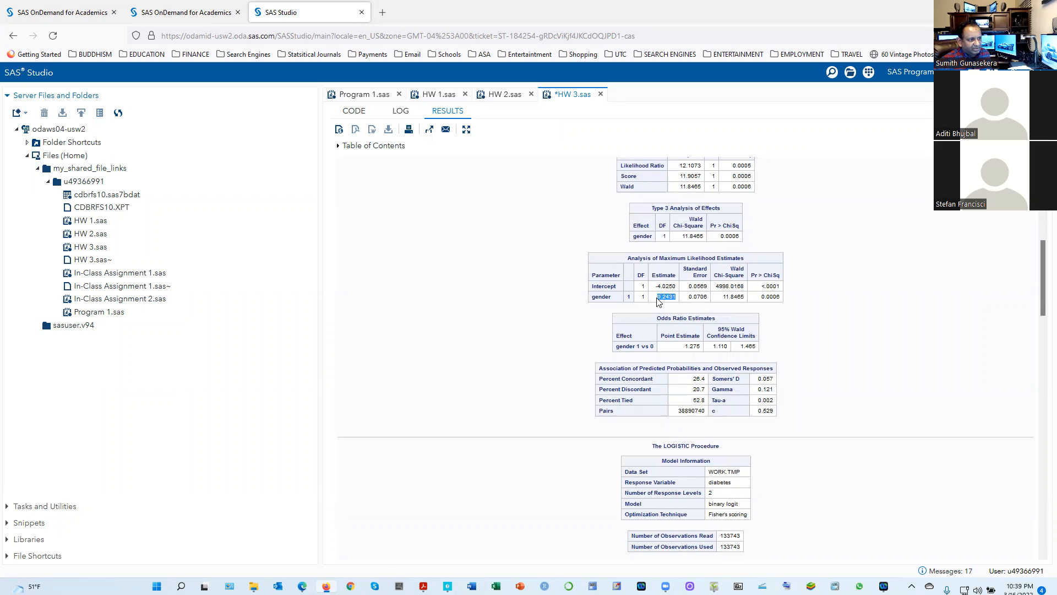
pyautogui.scroll(-12, 615, 317)
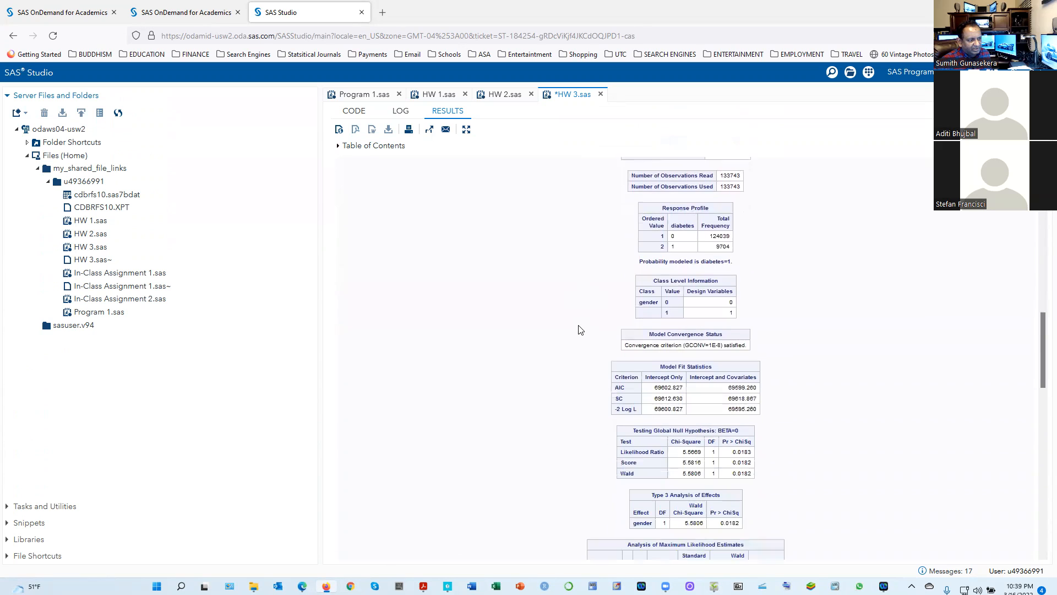
pyautogui.scroll(-6, 561, 366)
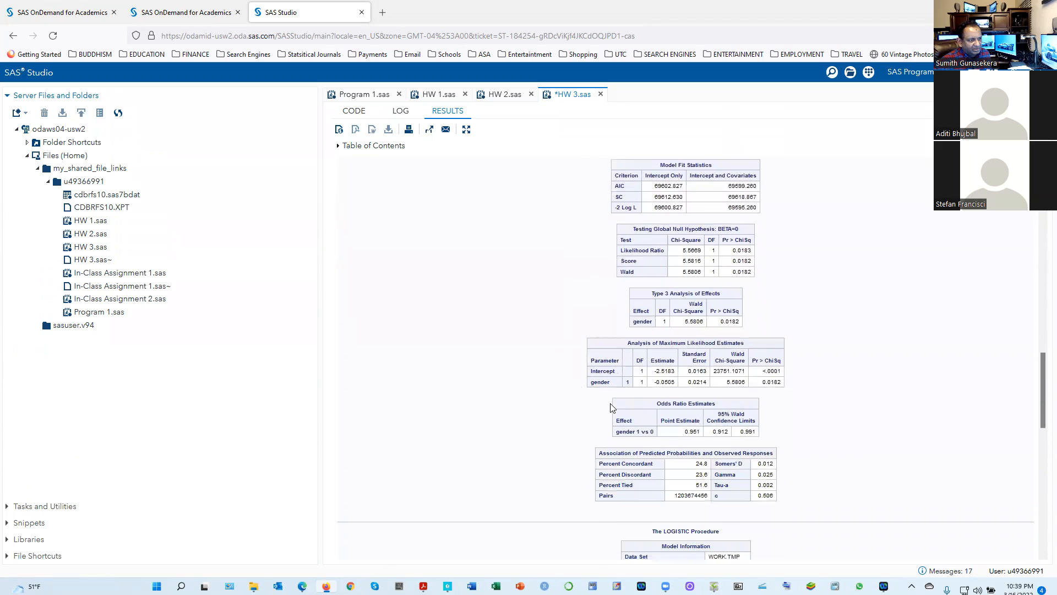
pyautogui.moveTo(677, 382); pyautogui.dragTo(653, 382)
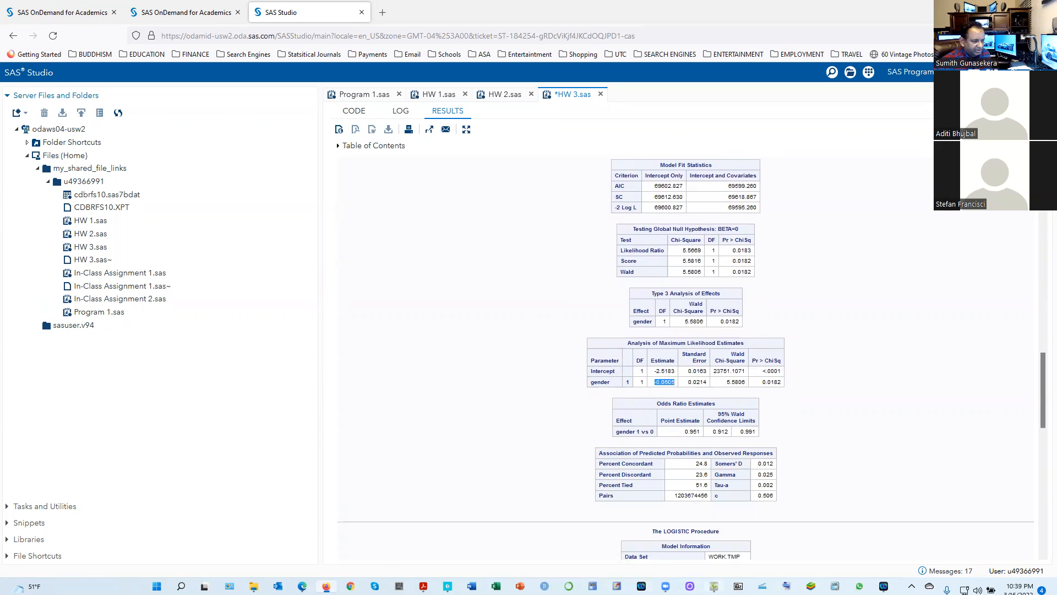
pyautogui.hotkey('alt', 'Tab')
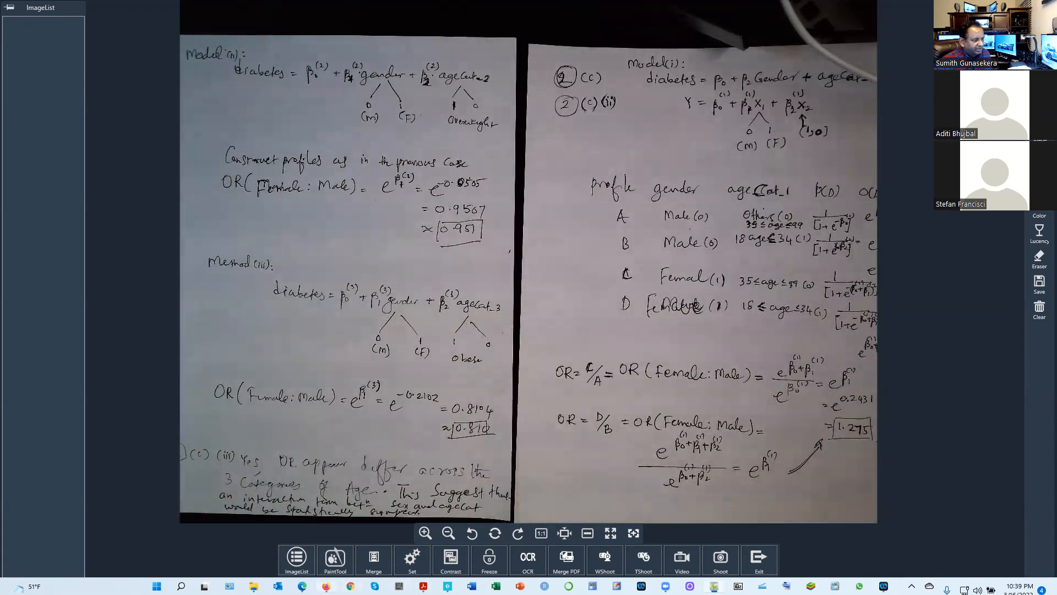
# Highlight the gender estimate of the agecat = 3 regression in SAS Studio, then return to the handwritten model (iii) calculation in ShowPiece
pyautogui.hotkey('alt', 'Tab')
pyautogui.scroll(-10, 563, 419)
pyautogui.scroll(-4, 563, 421)
pyautogui.moveTo(672, 419); pyautogui.dragTo(652, 426)
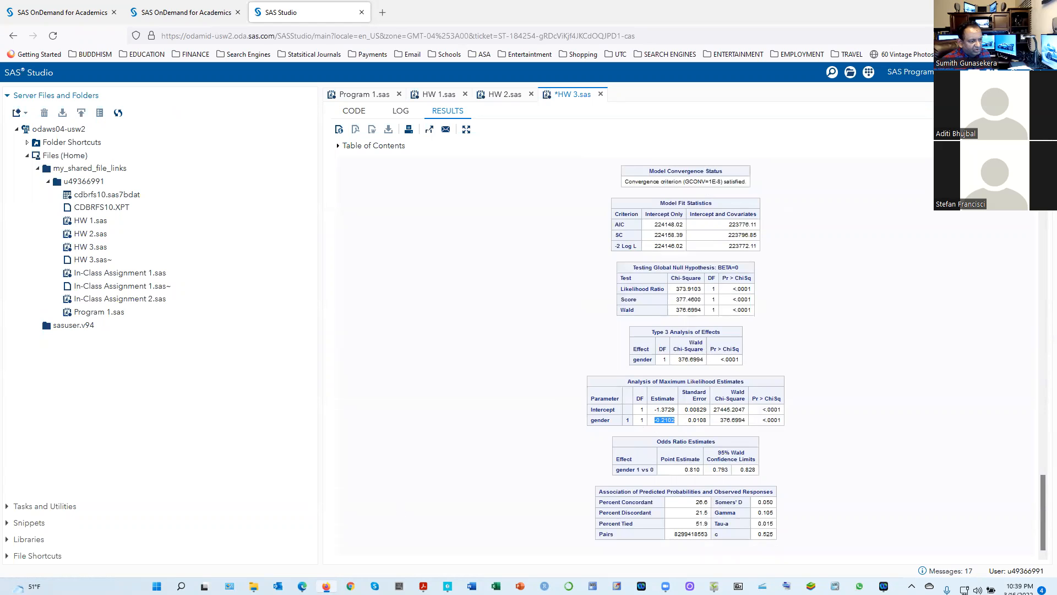
pyautogui.click(714, 585)
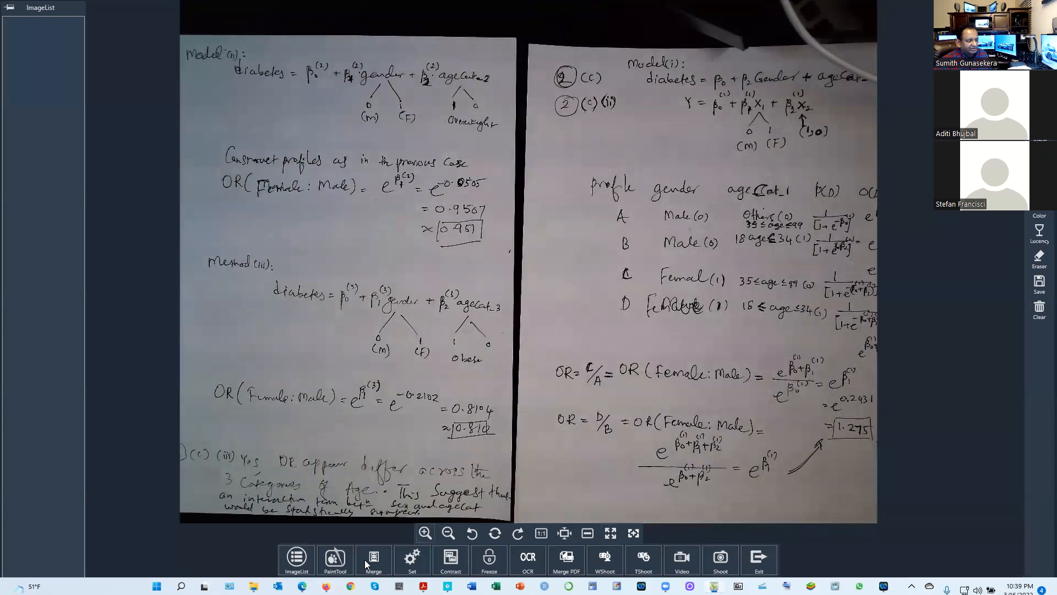
# Switch to the homework PDF and read parts i to iii of question 2(c), then return to the handwritten odds ratios in ShowPiece
pyautogui.click(326, 585)
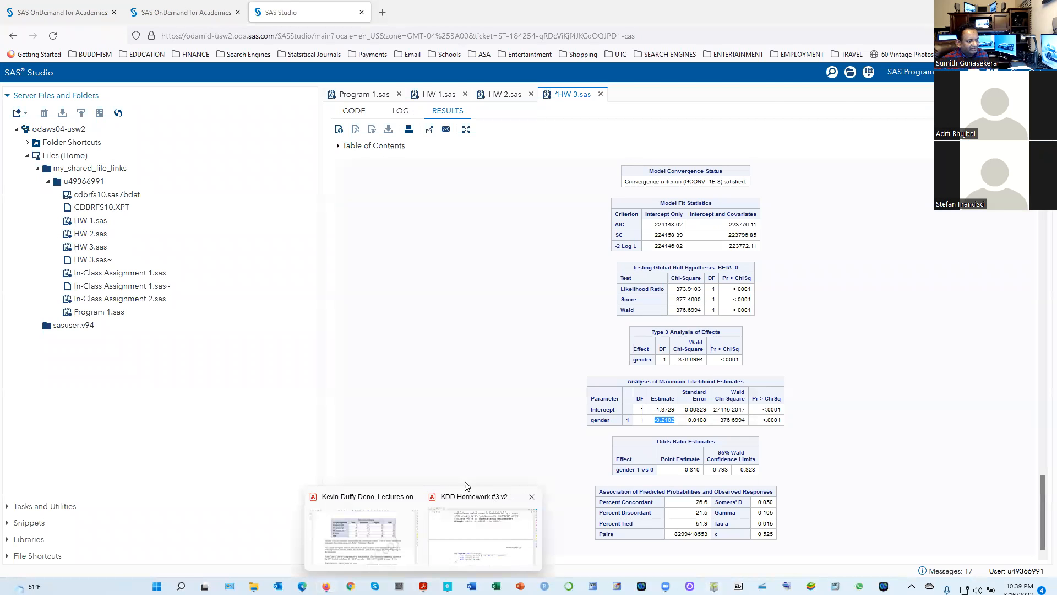
pyautogui.click(461, 520)
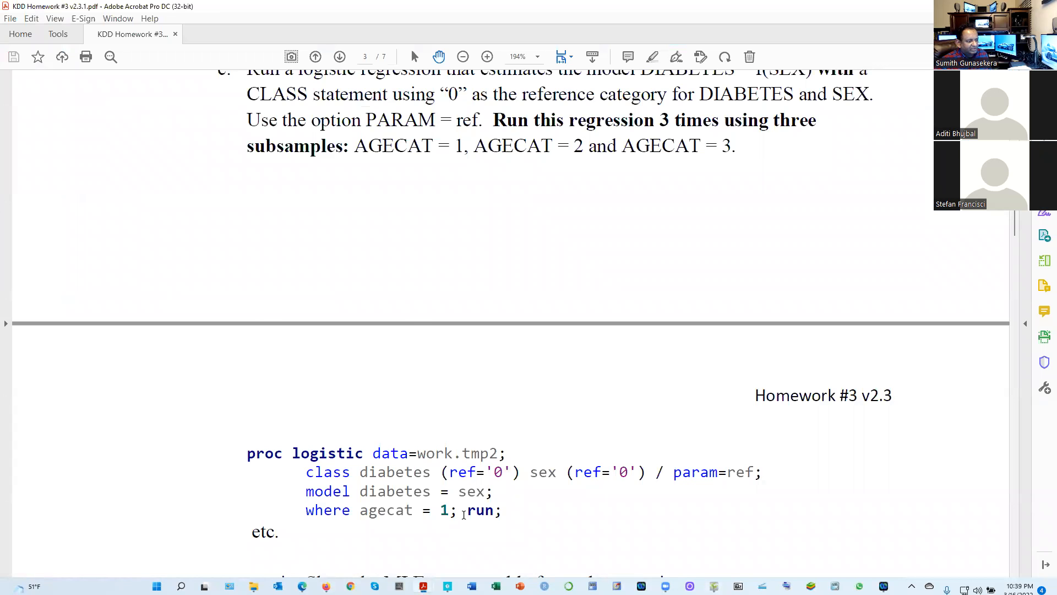
pyautogui.scroll(-3, 461, 521)
pyautogui.scroll(-8, 418, 394)
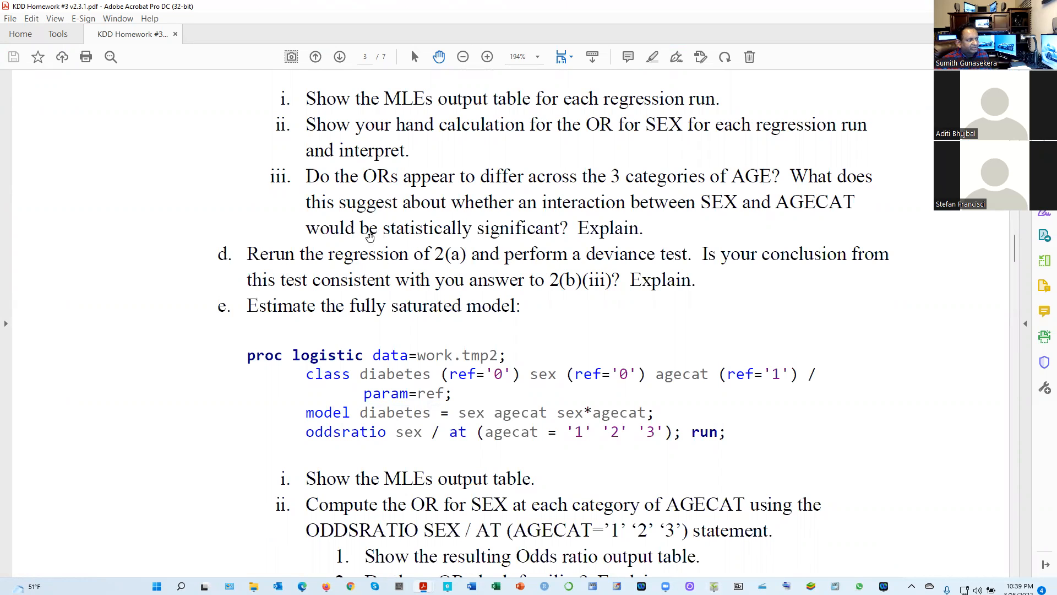
pyautogui.scroll(3, 352, 267)
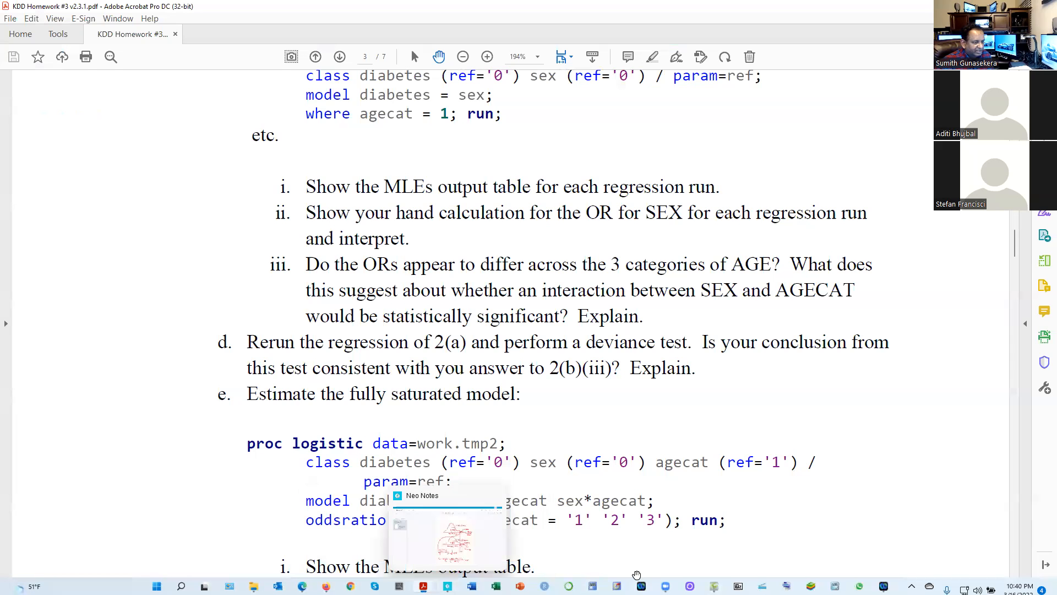
pyautogui.click(713, 585)
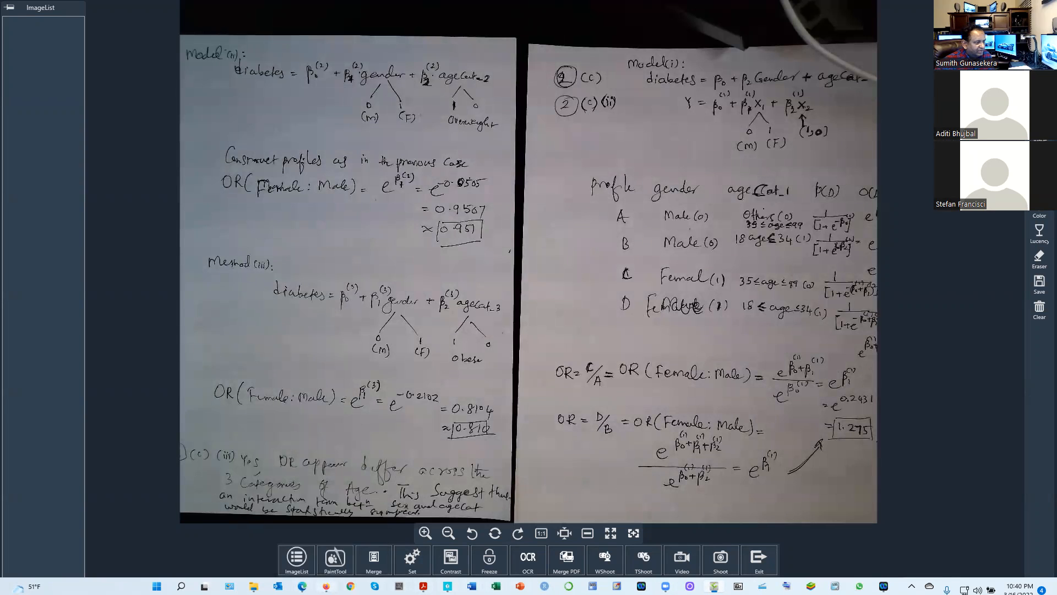
# In SAS Studio, go back to the agecat = 1 regression's gender odds ratio, then compare it with handwritten model (i) in ShowPiece
pyautogui.click(326, 586)
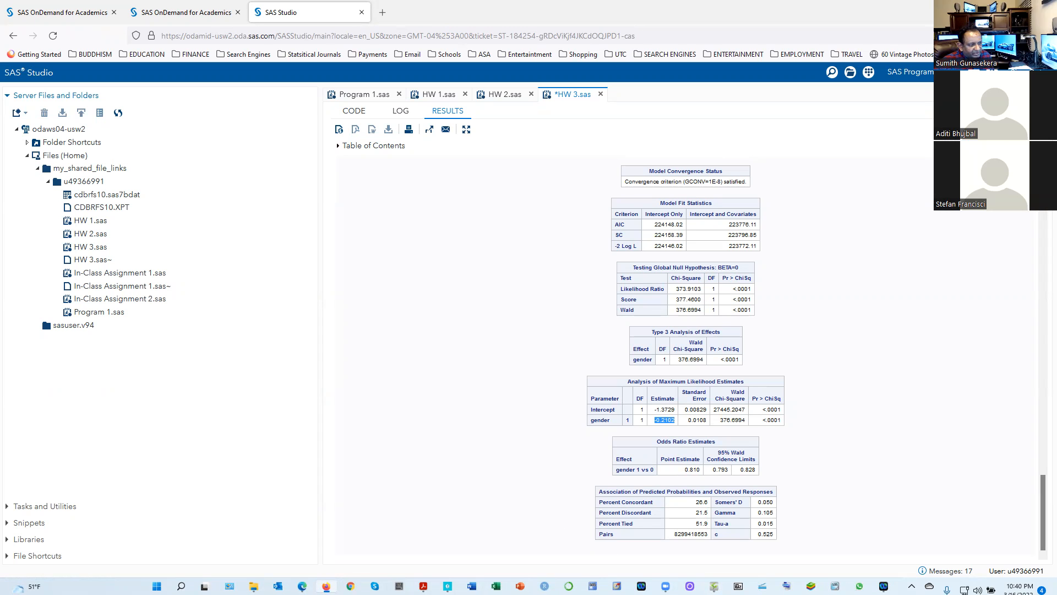
pyautogui.scroll(8, 621, 520)
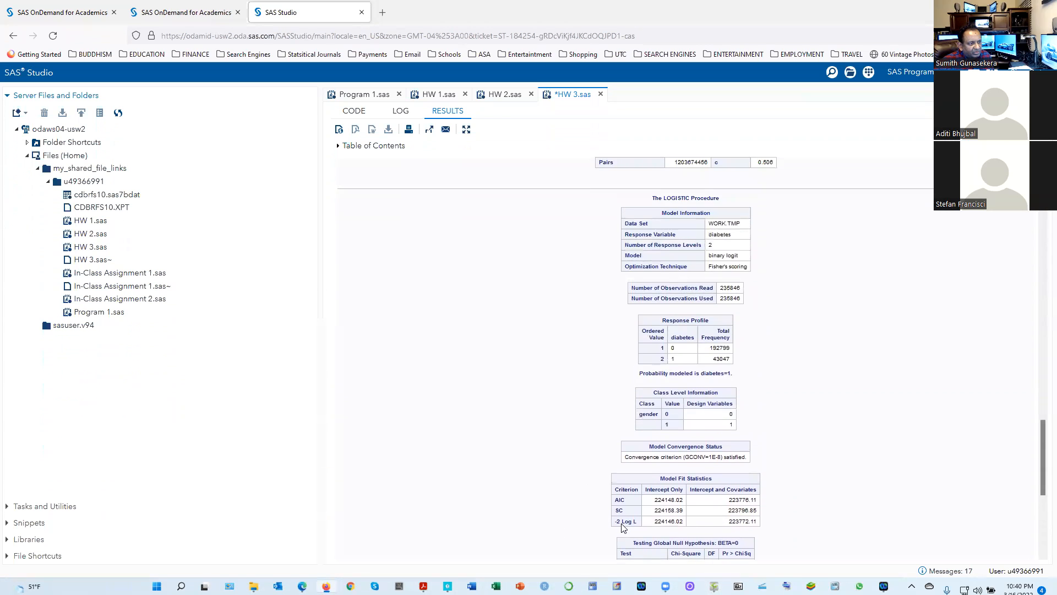
pyautogui.scroll(2, 624, 525)
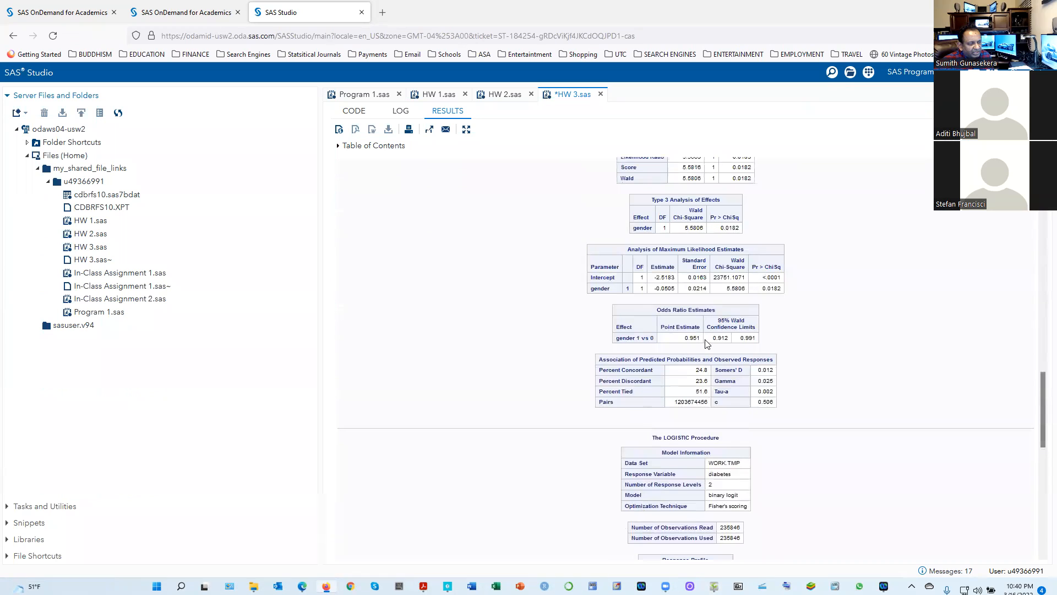
pyautogui.scroll(15, 700, 342)
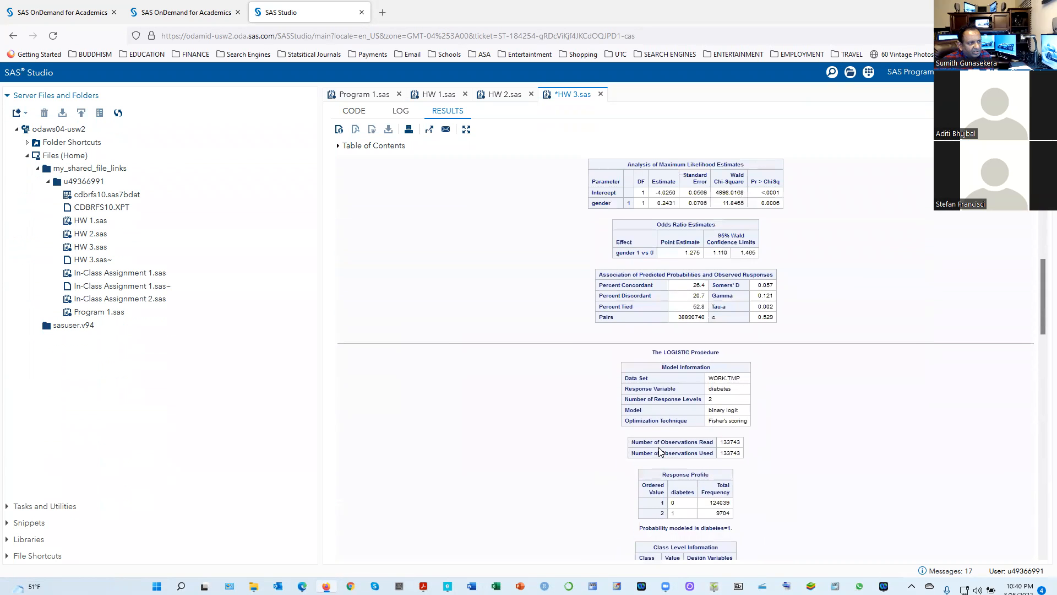
pyautogui.scroll(1, 688, 330)
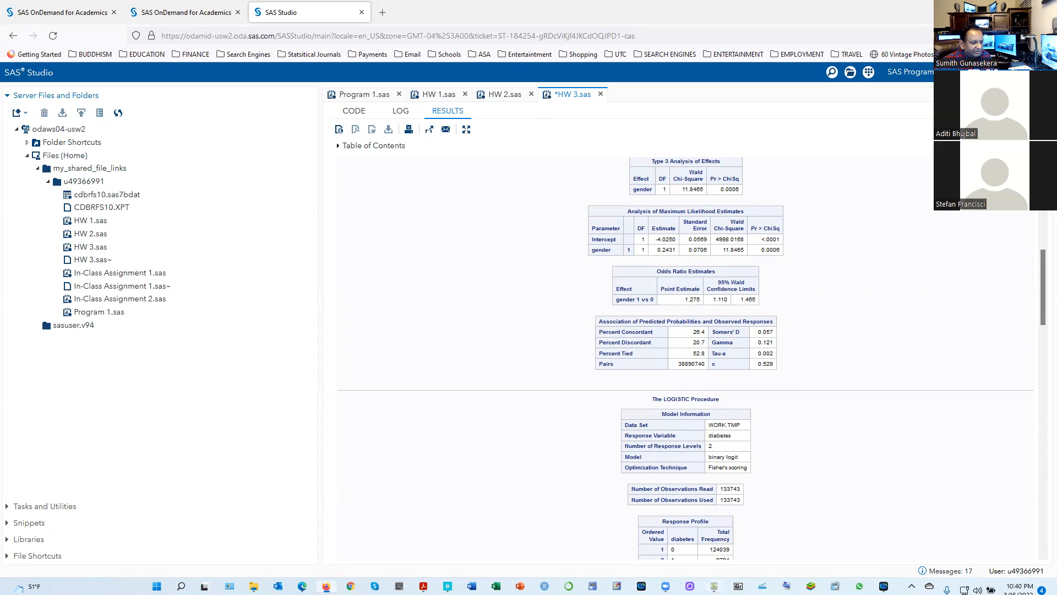
pyautogui.click(714, 587)
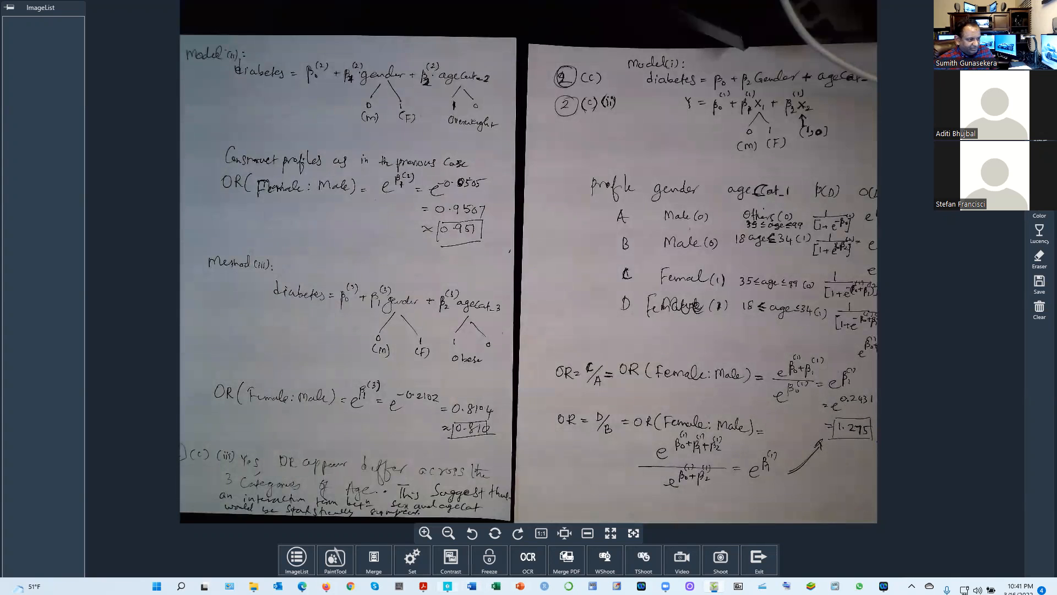
# In SAS Studio, examine the agecat = 2 regression's gender odds ratio, then compare it with handwritten model (ii) in ShowPiece
pyautogui.click(326, 586)
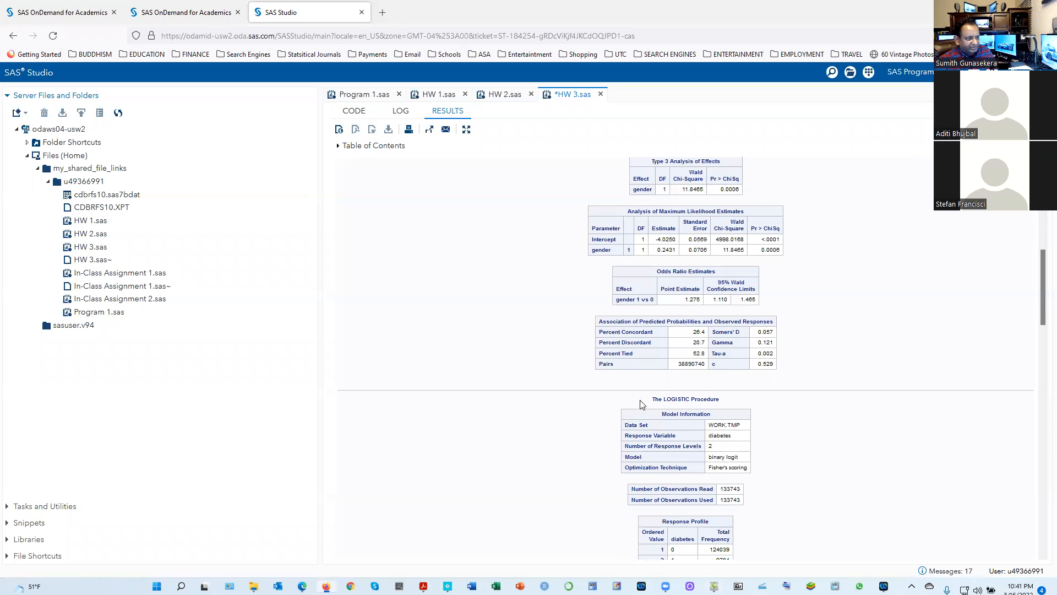
pyautogui.scroll(-8, 563, 416)
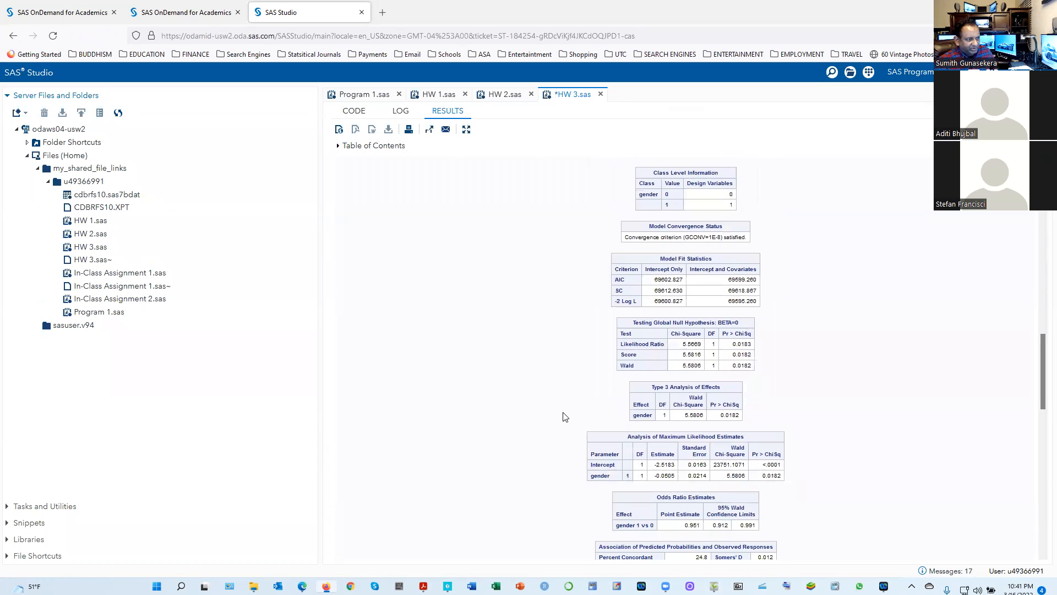
pyautogui.scroll(-1, 564, 417)
pyautogui.scroll(-1, 660, 446)
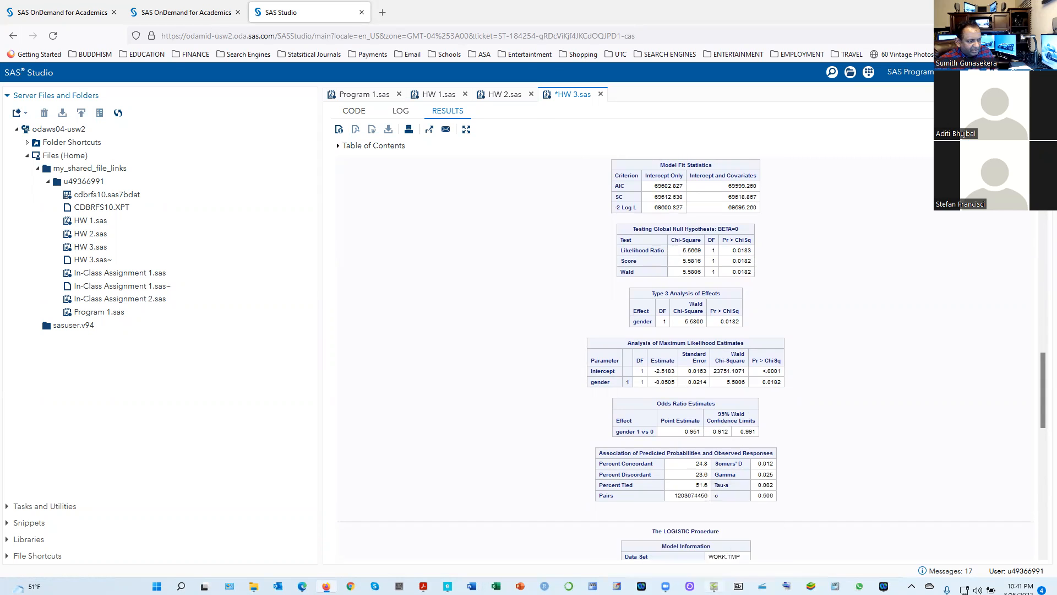
pyautogui.click(326, 585)
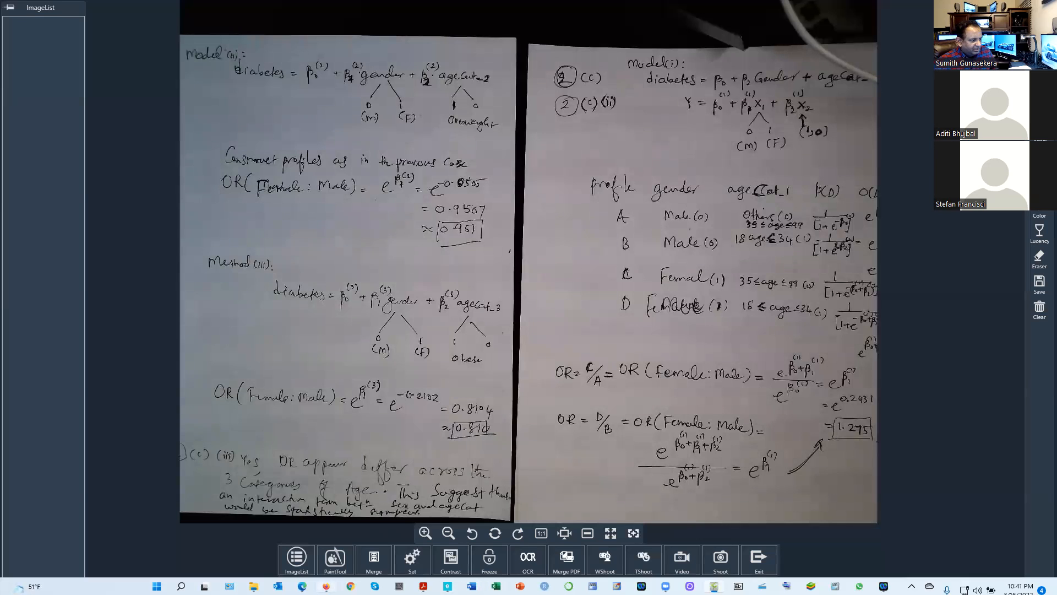
# Return to SAS Studio and highlight the gender point estimate in the agecat = 3 Odds Ratio Estimates table, then clear the highlight
pyautogui.click(326, 587)
pyautogui.scroll(-9, 487, 499)
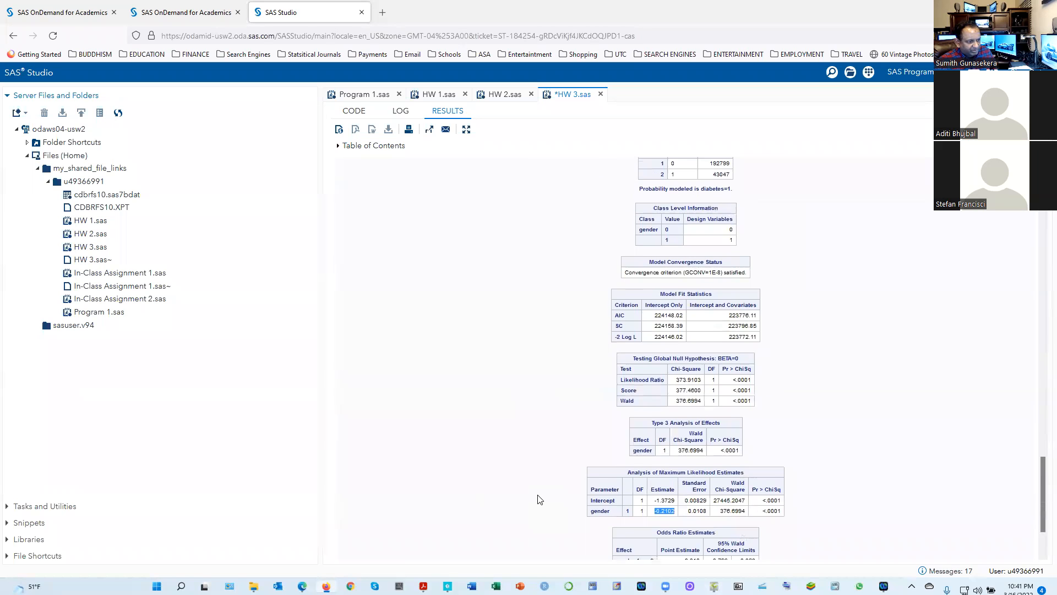
pyautogui.scroll(-2, 539, 500)
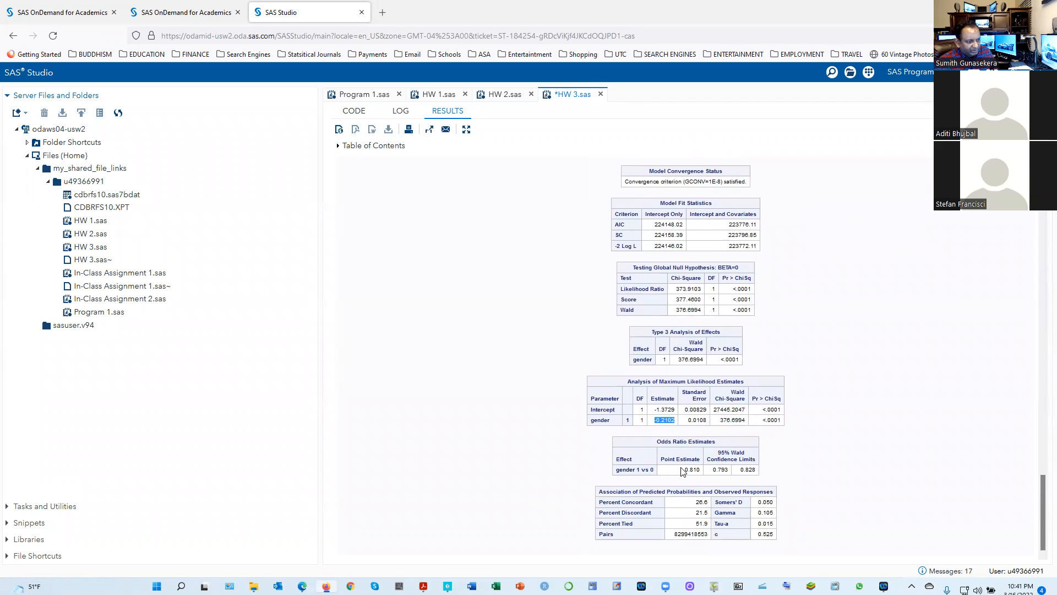
pyautogui.click(697, 469)
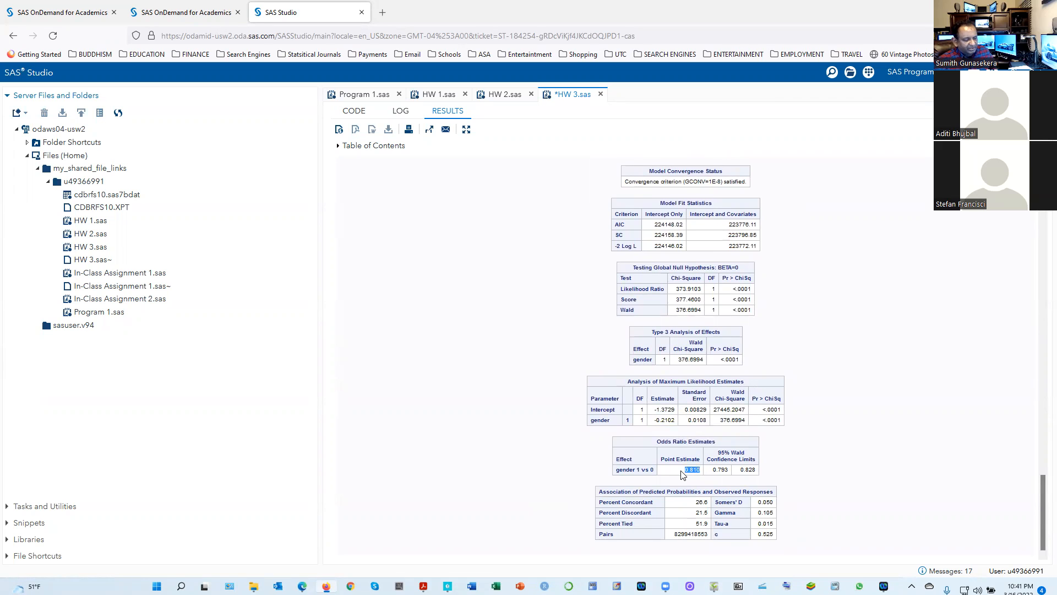
pyautogui.moveTo(685, 469); pyautogui.dragTo(713, 471)
pyautogui.click(491, 378)
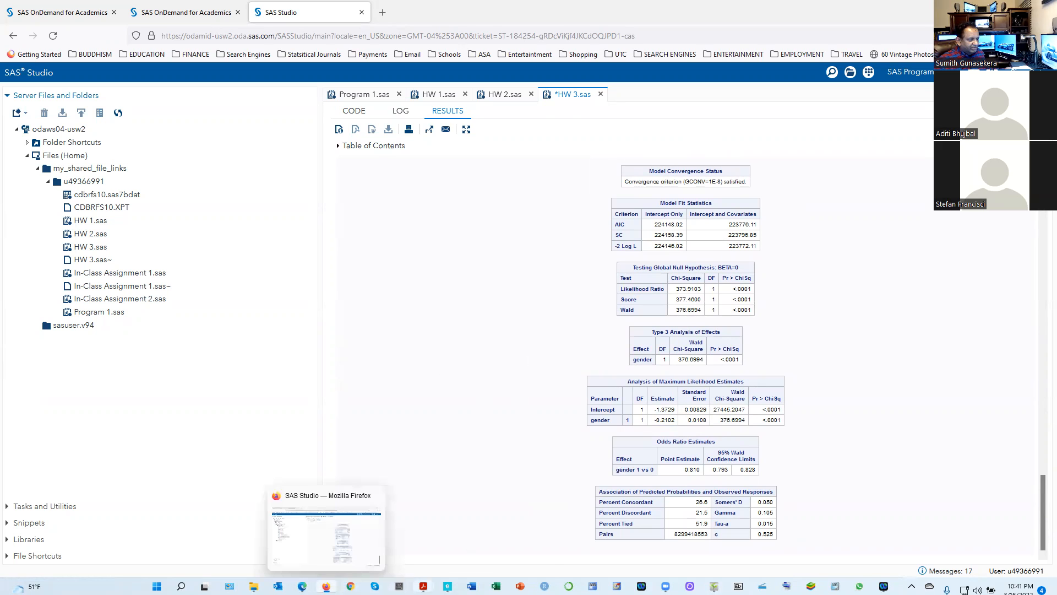
# Switch to the homework PDF and reread question 2 from the initial AGECAT model through part (d) on the deviance test
pyautogui.click(479, 548)
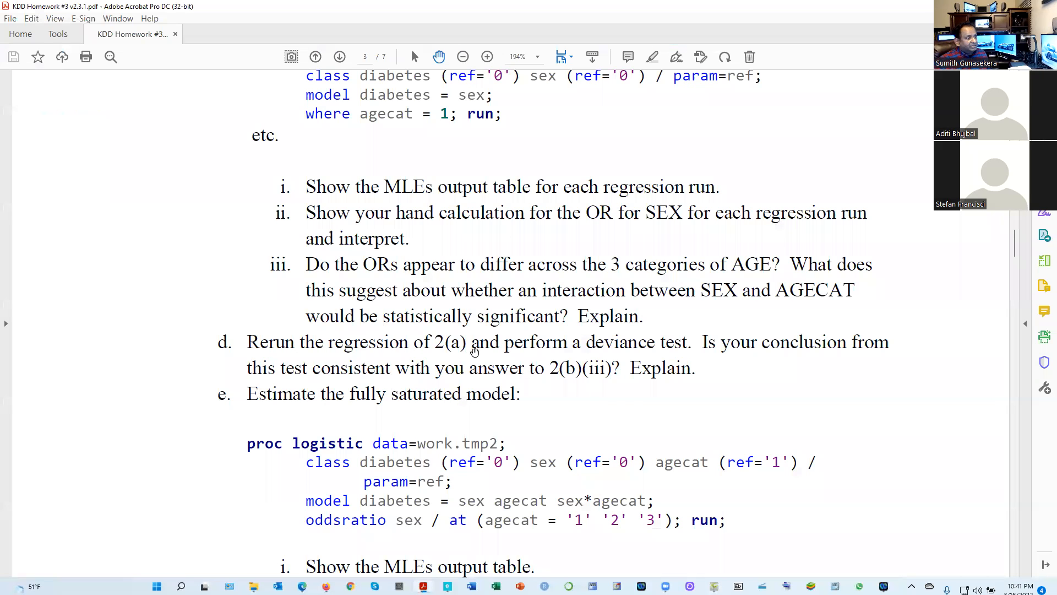
pyautogui.scroll(10, 474, 351)
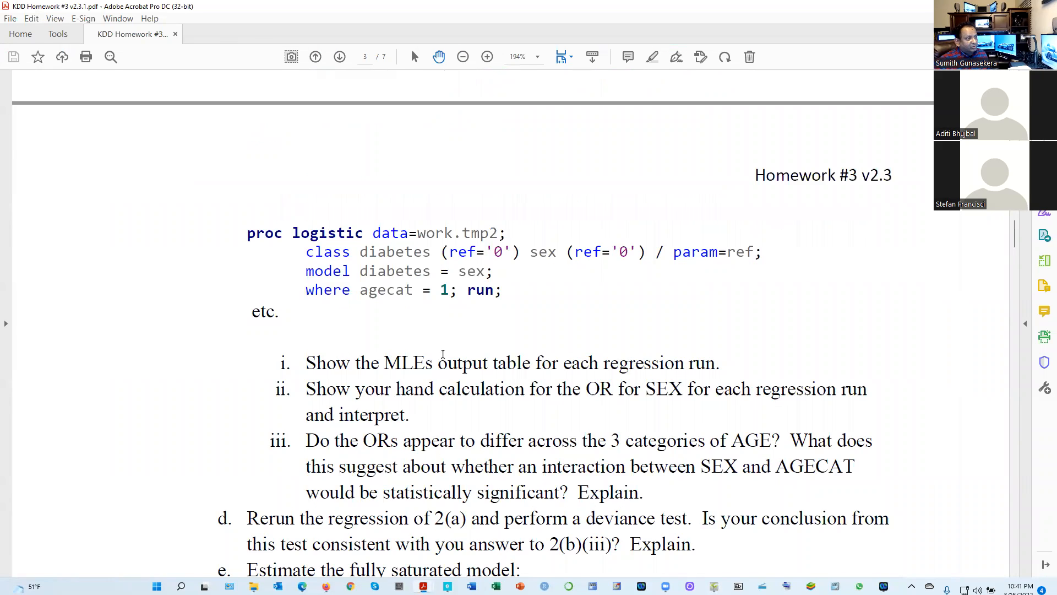
pyautogui.scroll(2, 430, 354)
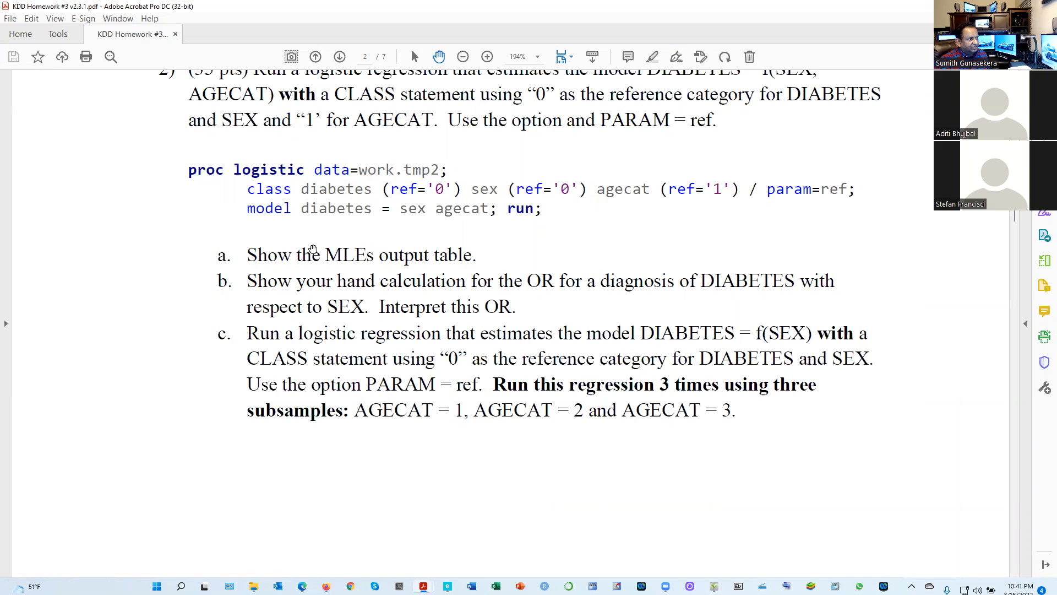
pyautogui.scroll(2, 381, 206)
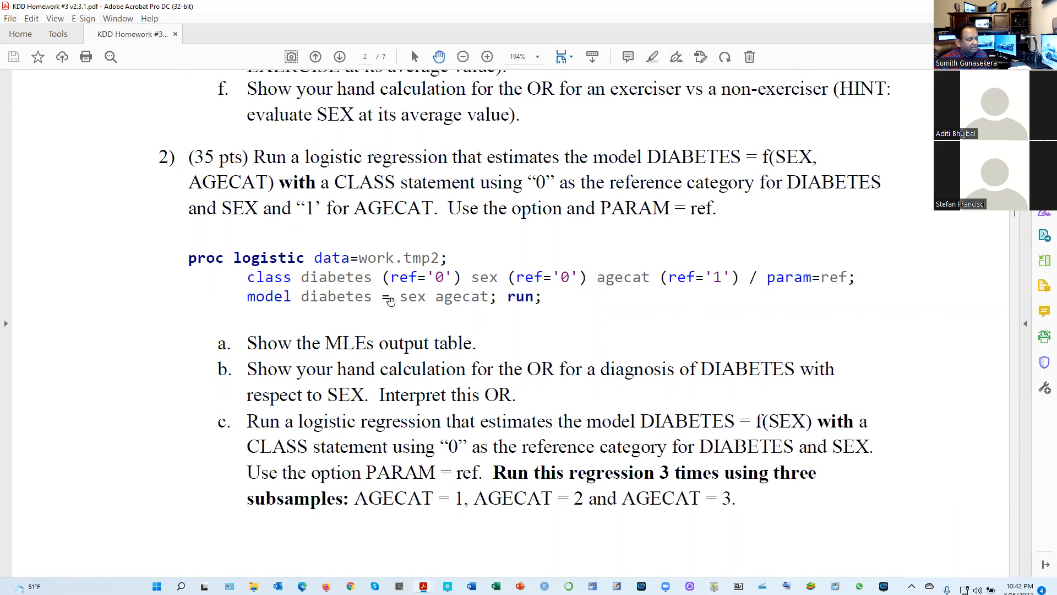
pyautogui.scroll(-12, 379, 285)
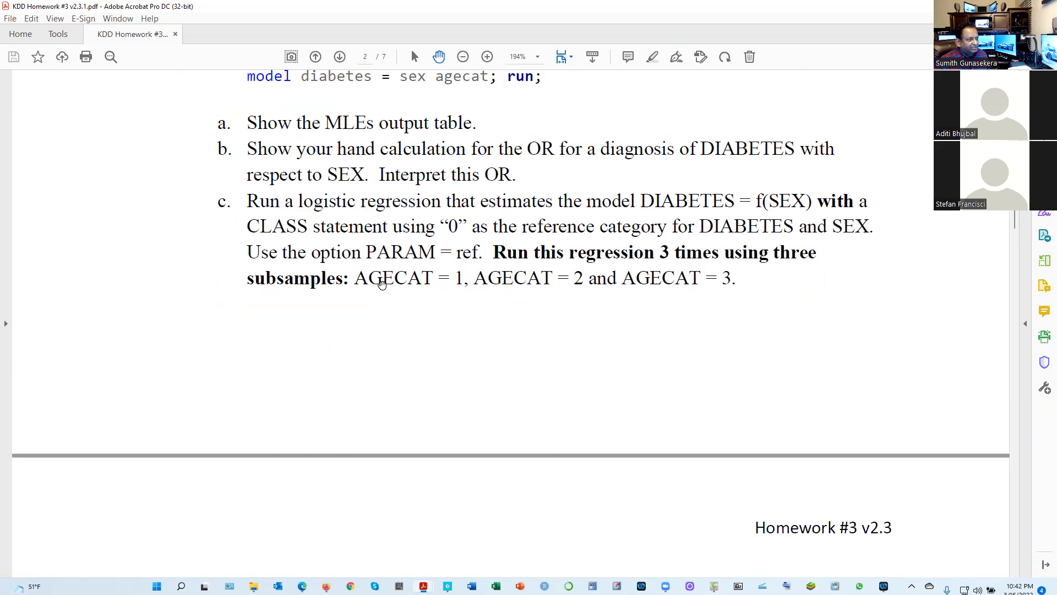
pyautogui.scroll(-2, 379, 285)
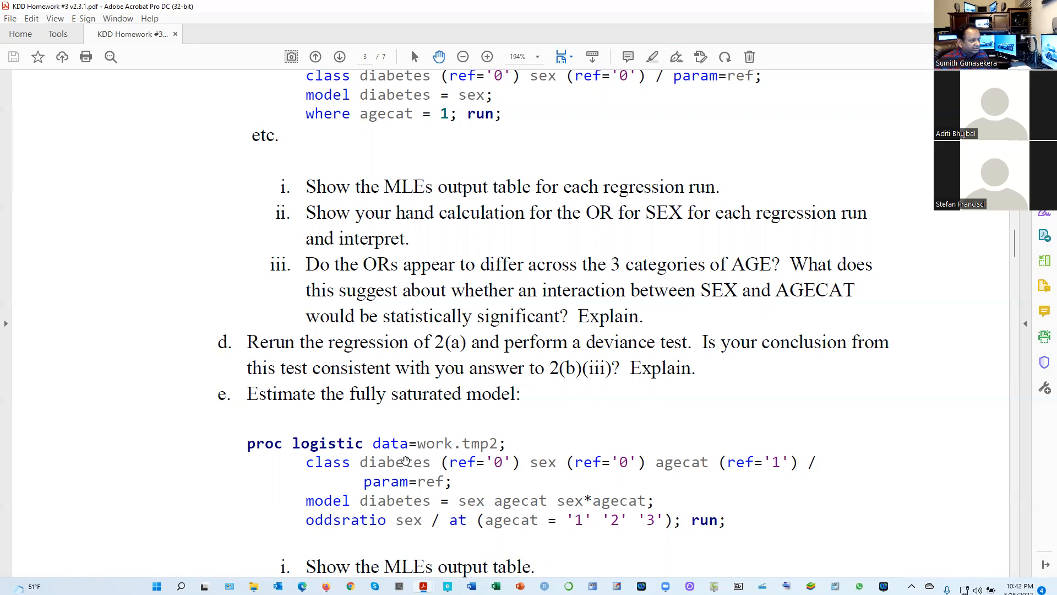
# Switch to ShowPiece and reposition the camera image to show handwritten models (ii) and (iii) with the 2(c)(iii) answer
pyautogui.click(714, 586)
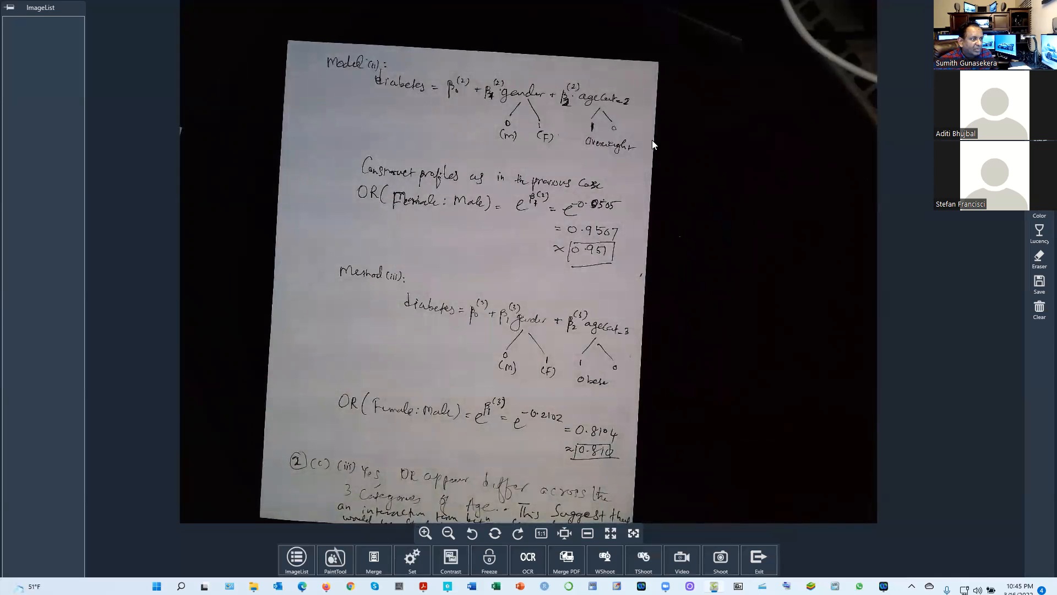
pyautogui.moveTo(648, 83); pyautogui.dragTo(667, 55)
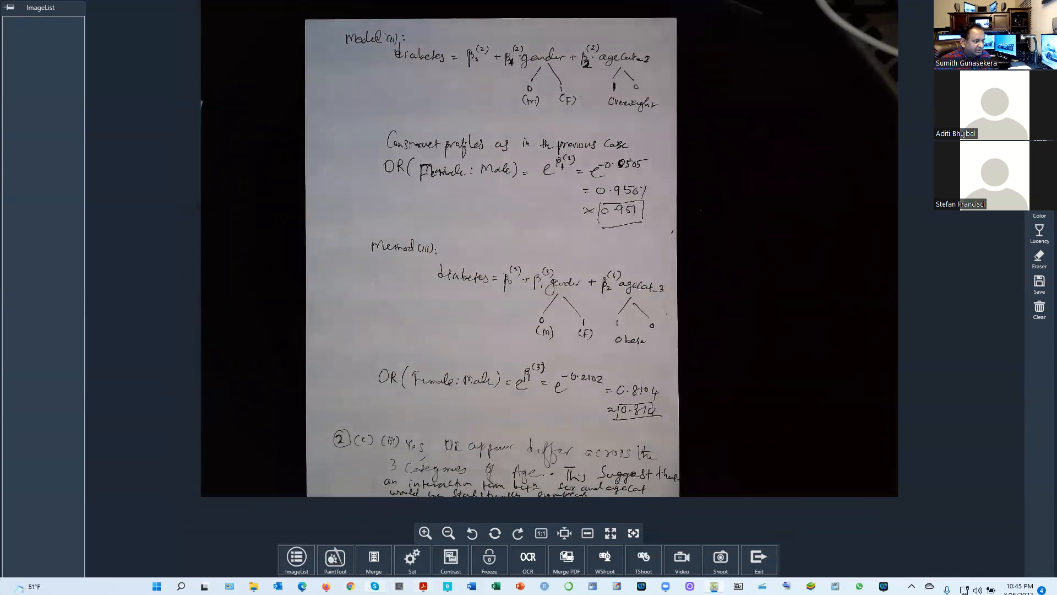
pyautogui.moveTo(302, 586)
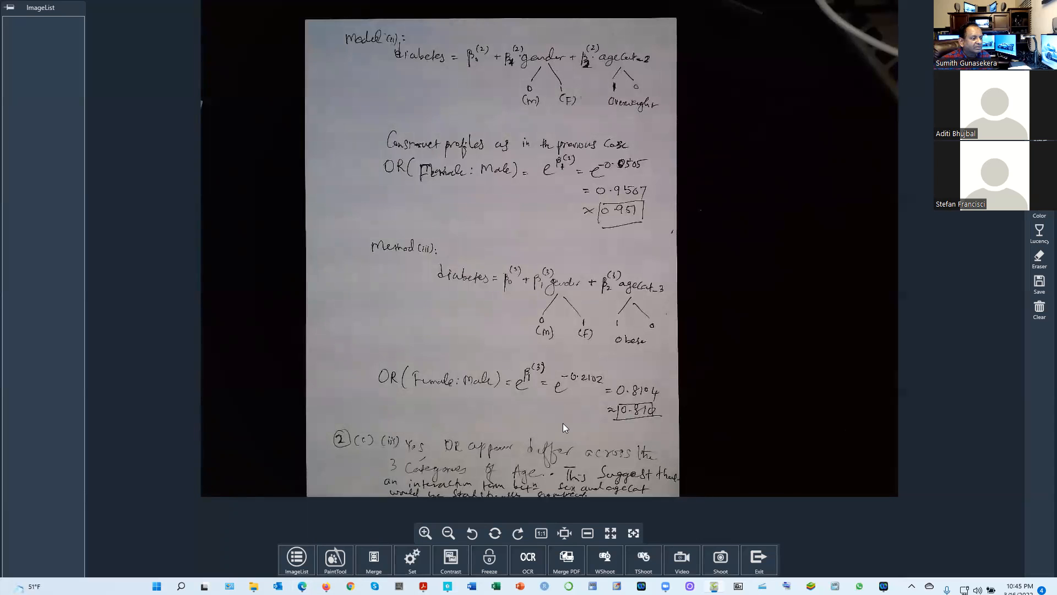
pyautogui.moveTo(563, 420); pyautogui.dragTo(573, 400)
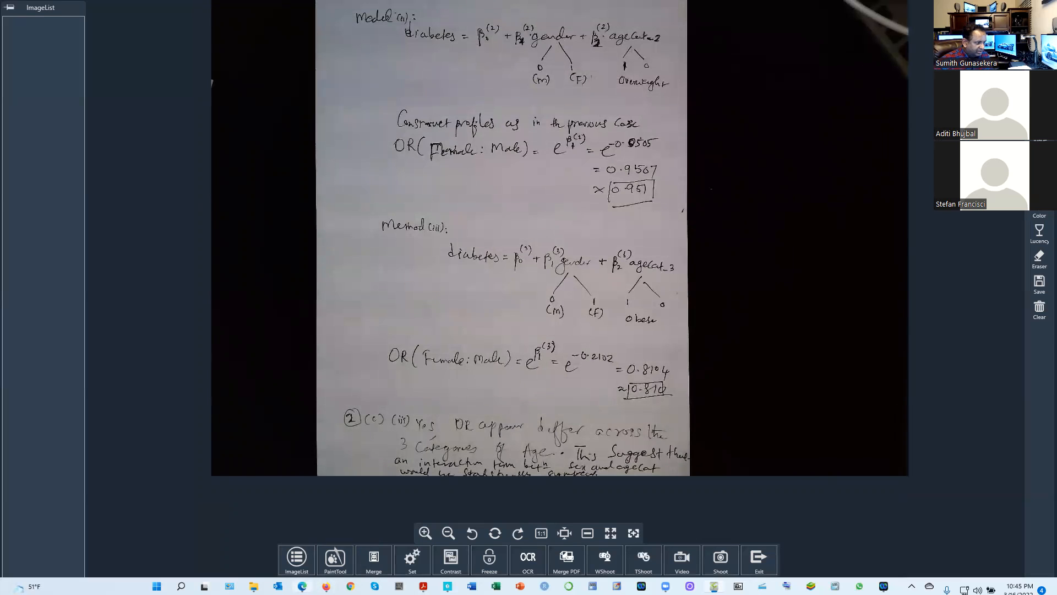
# Reread question 2(d) in the homework PDF, then switch to the handwritten deviance test solution in ShowPiece
pyautogui.moveTo(423, 586)
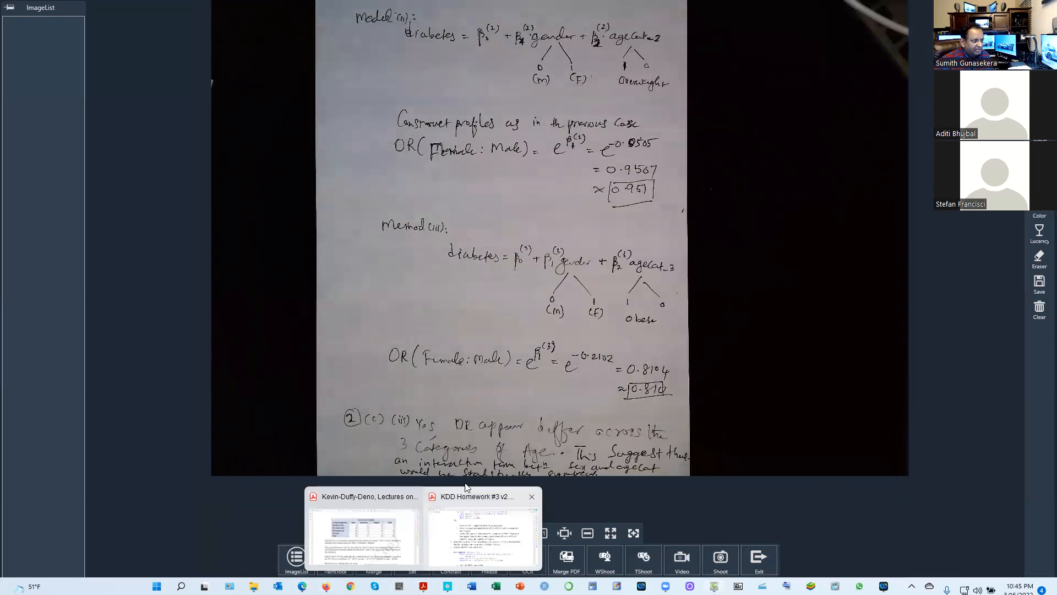
pyautogui.click(473, 532)
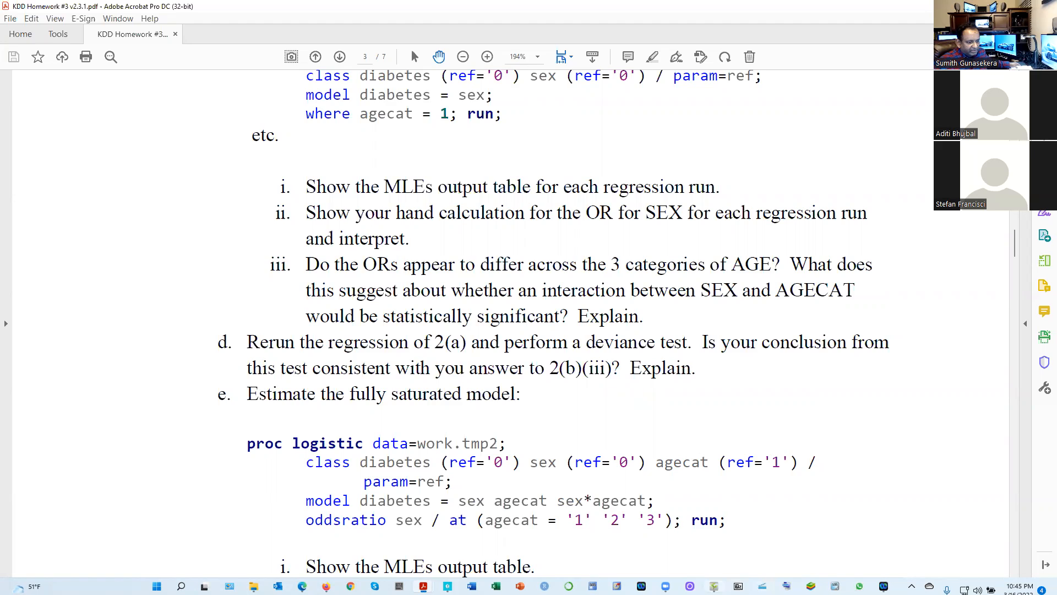
pyautogui.click(713, 587)
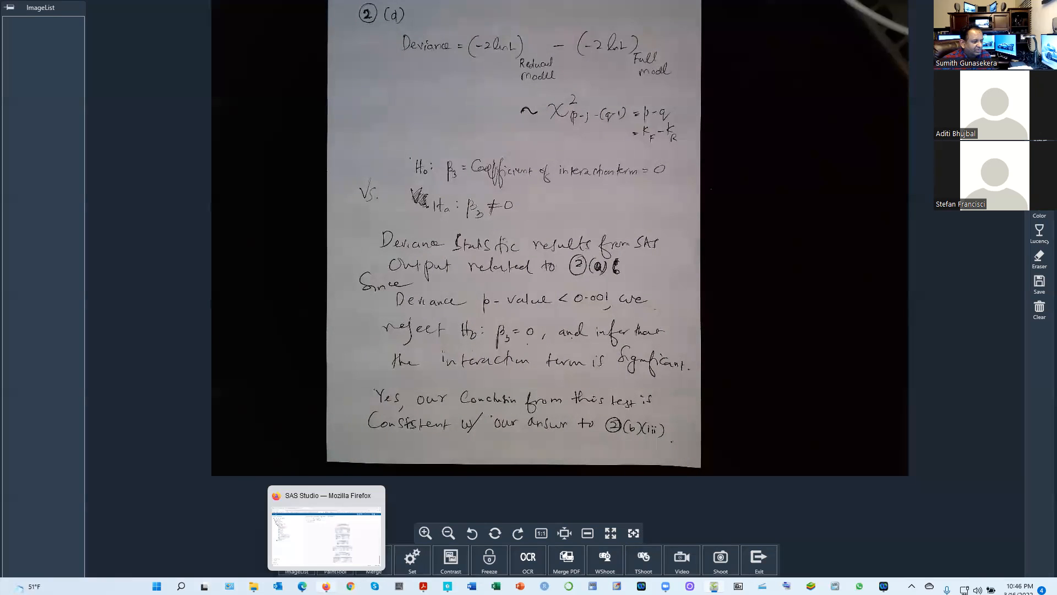
# Switch to SAS Studio, show the HW 3.sas code and locate the Q2(a)/(b) logistic regression above the Q2(c) block
pyautogui.click(323, 587)
pyautogui.click(357, 113)
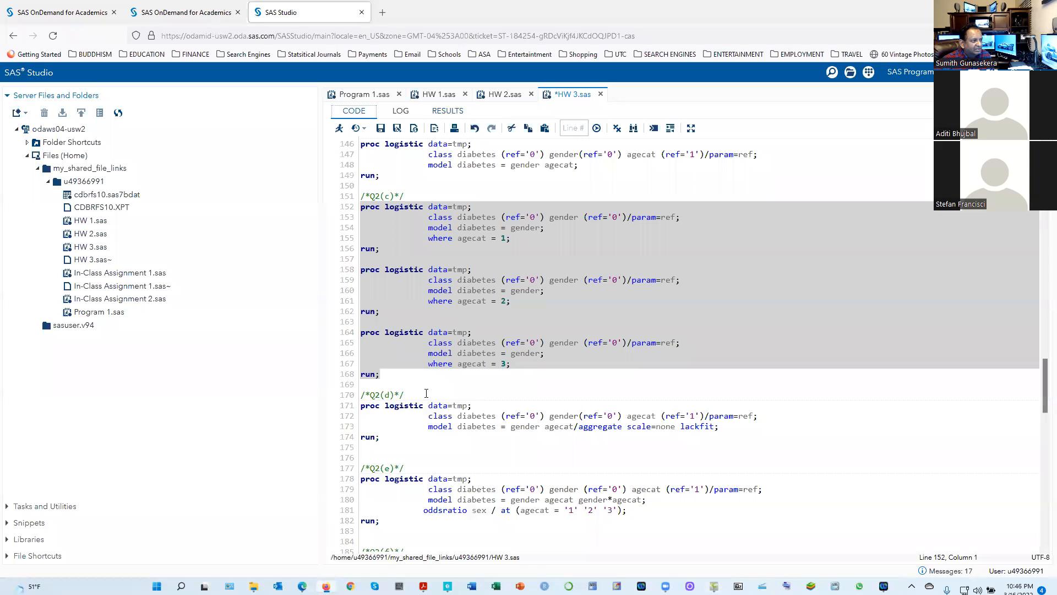
pyautogui.scroll(6, 426, 393)
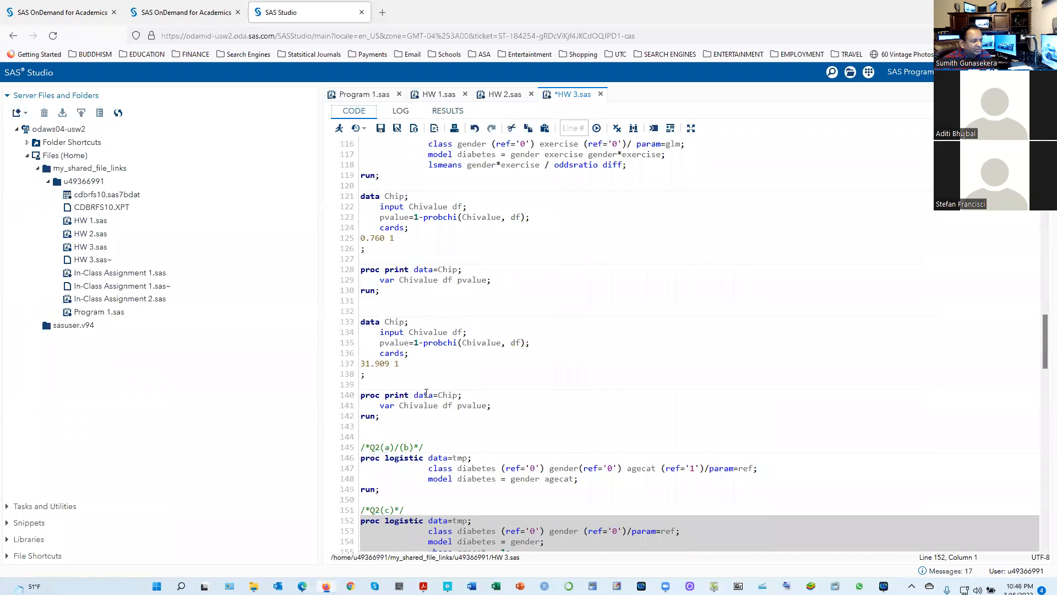
pyautogui.scroll(-4, 426, 393)
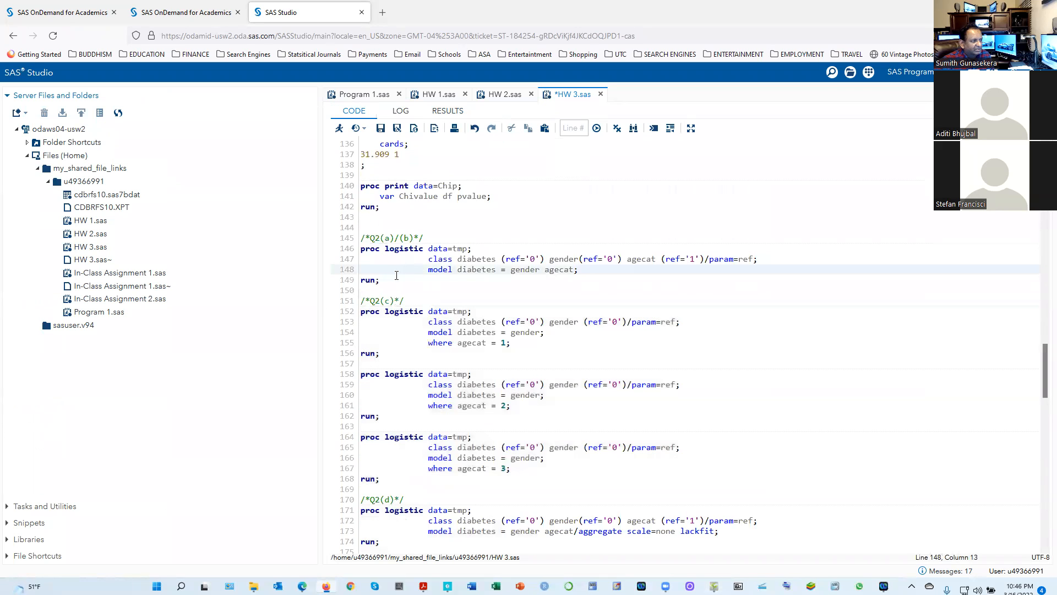
# Highlight the Q2(a)/(b) logistic regression block, including its class and model statements, in the HW 3.sas code
pyautogui.moveTo(384, 280); pyautogui.dragTo(349, 239)
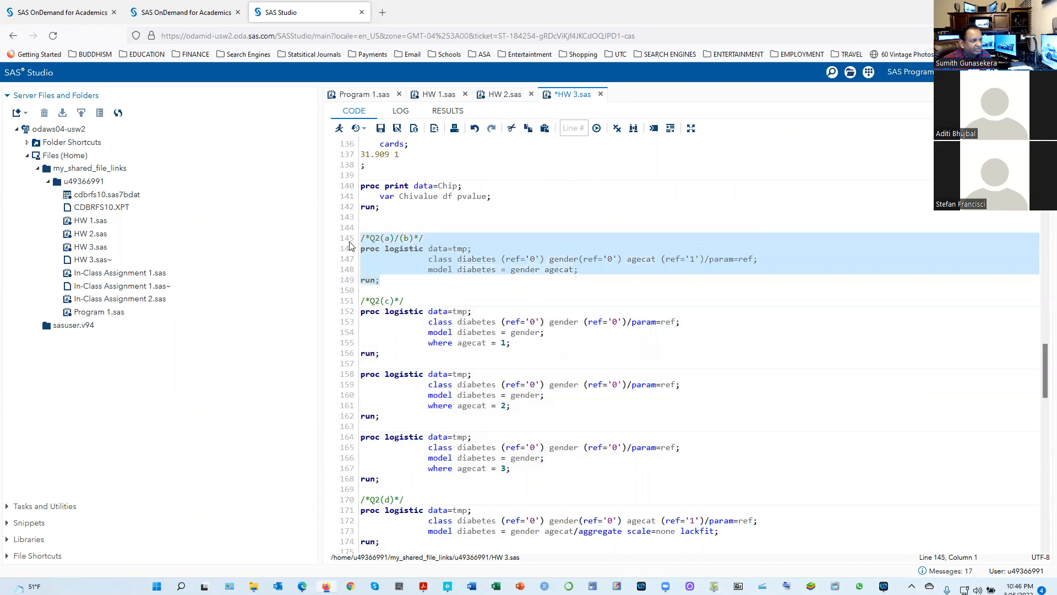
pyautogui.click(348, 244)
pyautogui.click(396, 279)
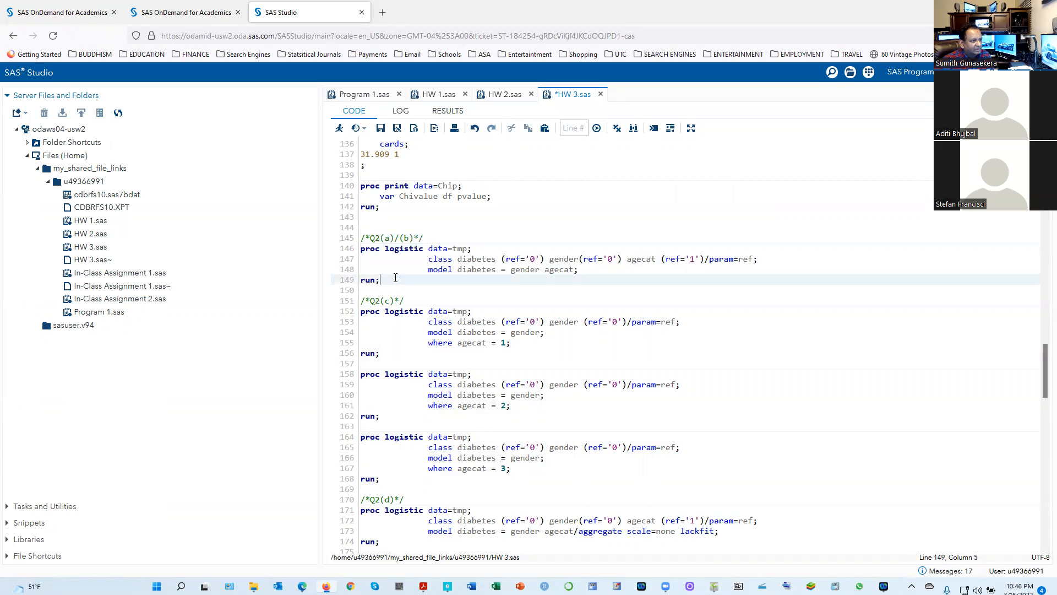
pyautogui.moveTo(347, 280); pyautogui.dragTo(347, 259)
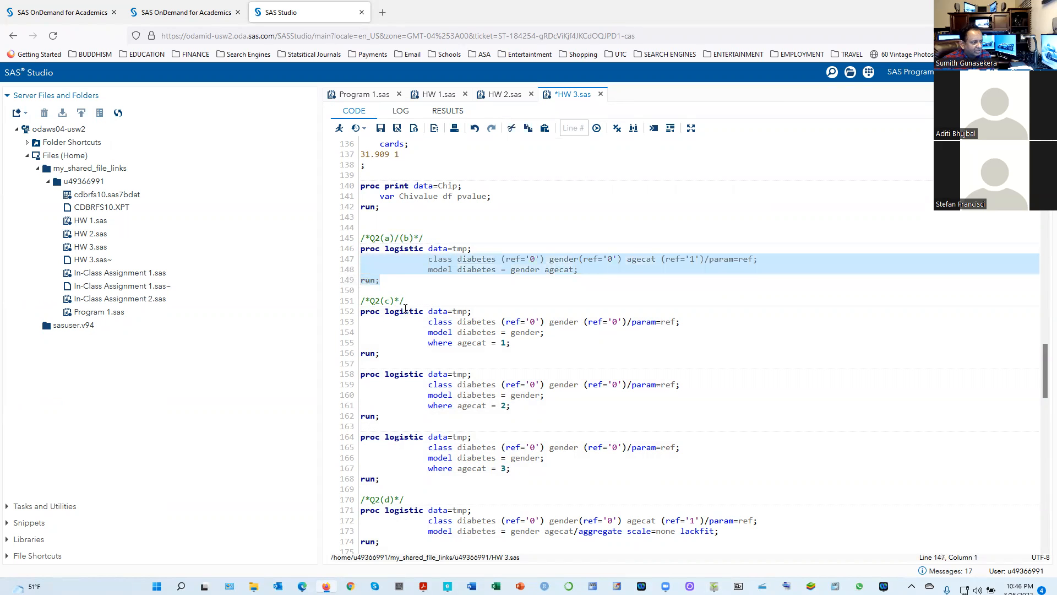
# Run only the Q2(d) proc logistic block that models diabetes on gender and agecat with the aggregate scale=none lackfit options
pyautogui.scroll(-5, 430, 353)
pyautogui.scroll(-3, 430, 353)
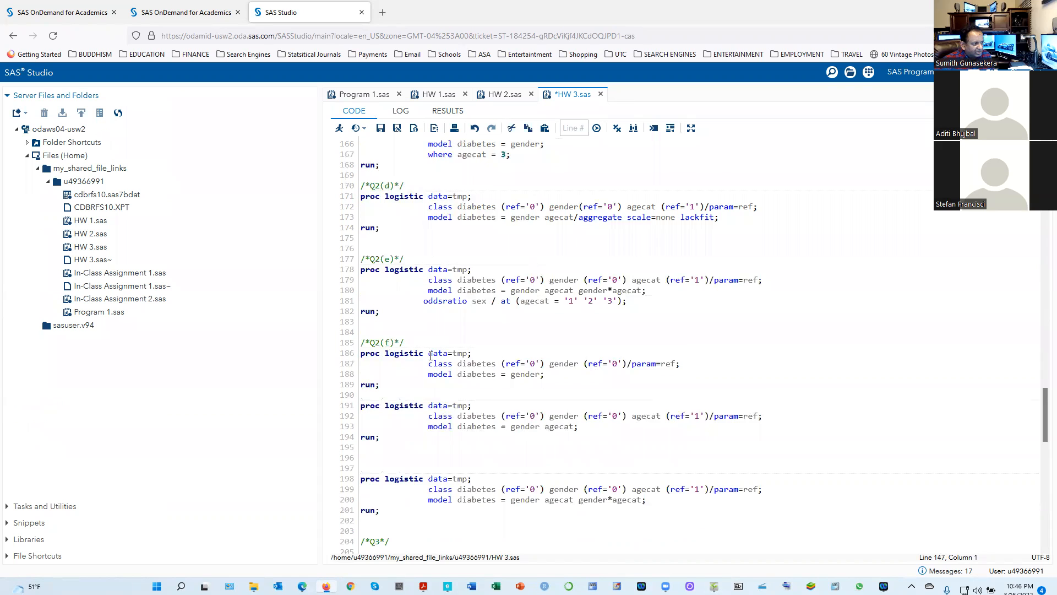
pyautogui.scroll(-3, 431, 355)
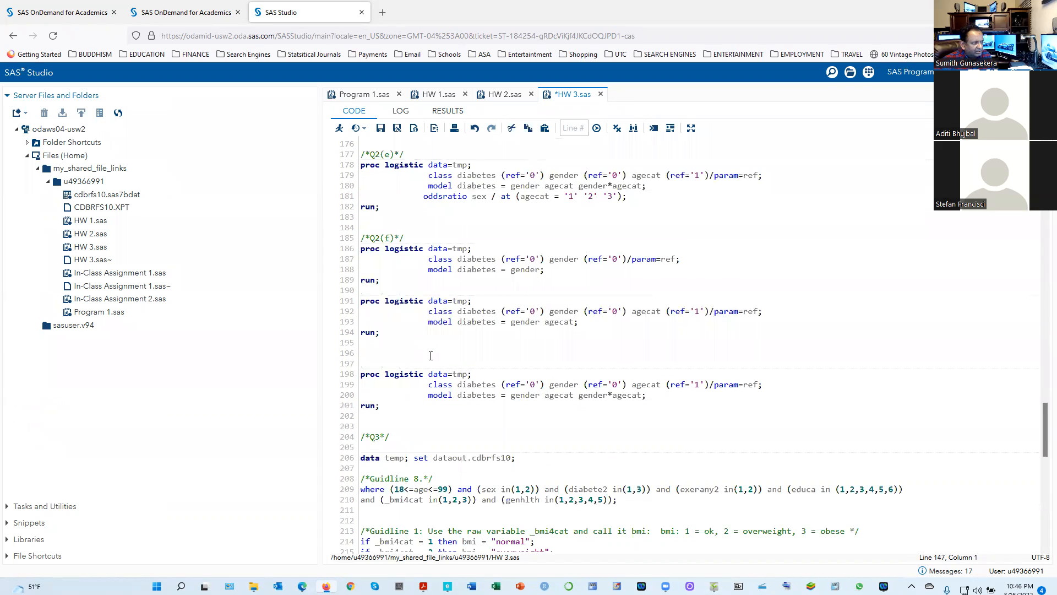
pyautogui.scroll(3, 430, 356)
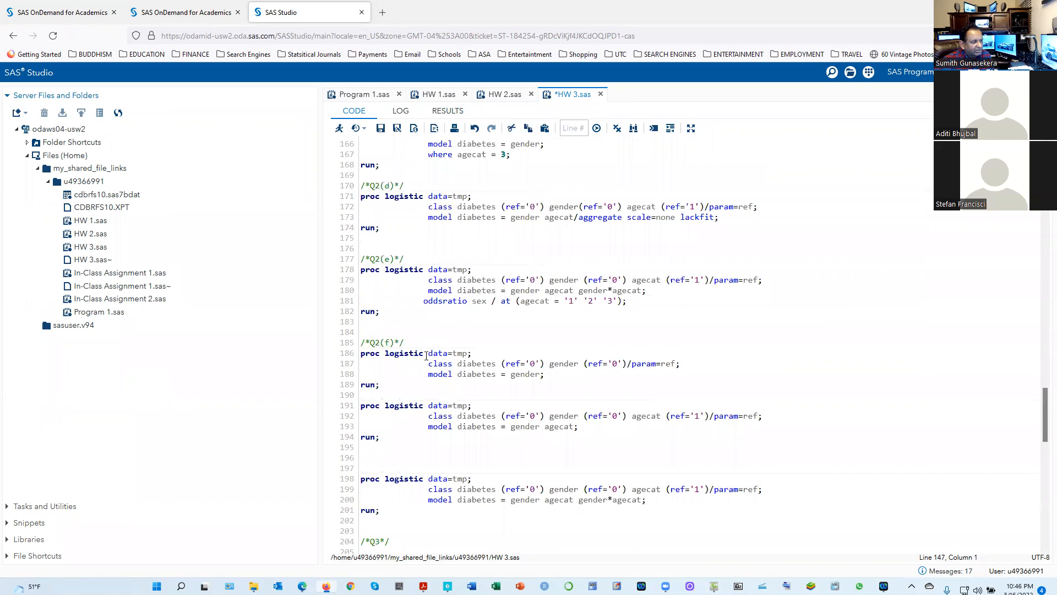
pyautogui.scroll(3, 379, 338)
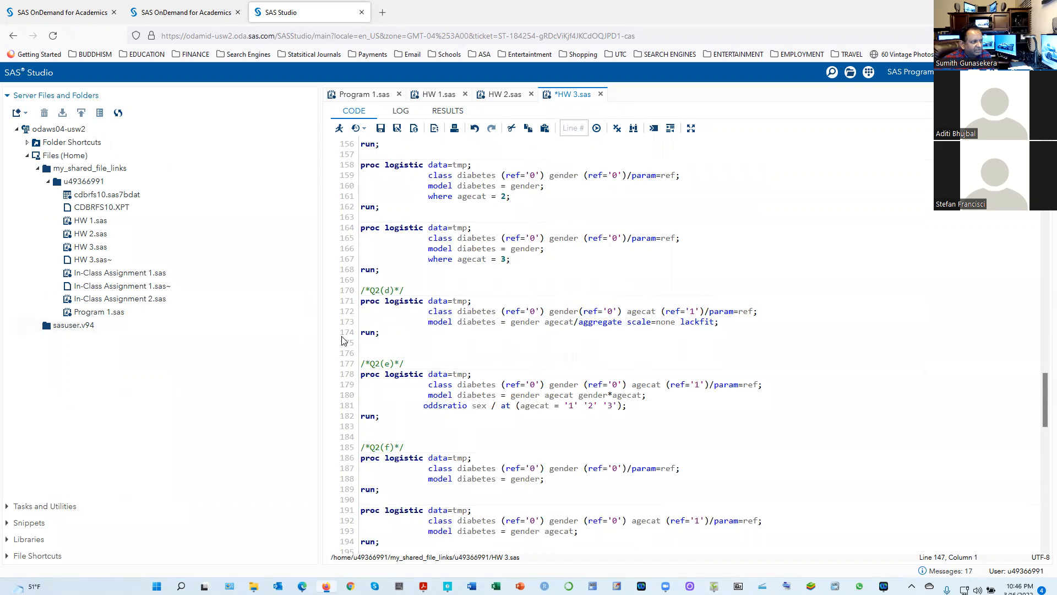
pyautogui.moveTo(379, 332); pyautogui.dragTo(361, 300)
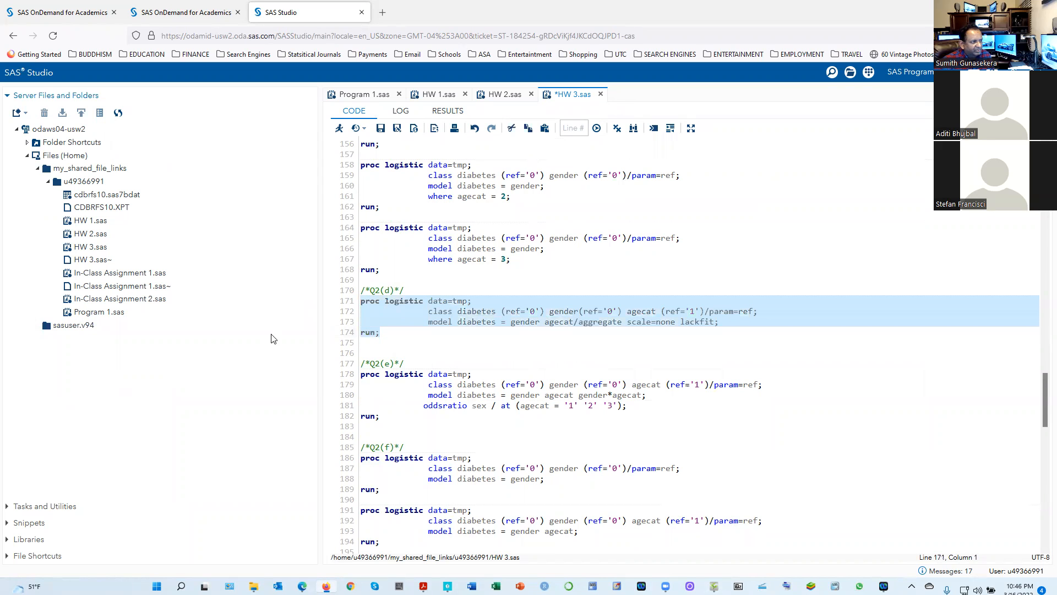
pyautogui.click(339, 128)
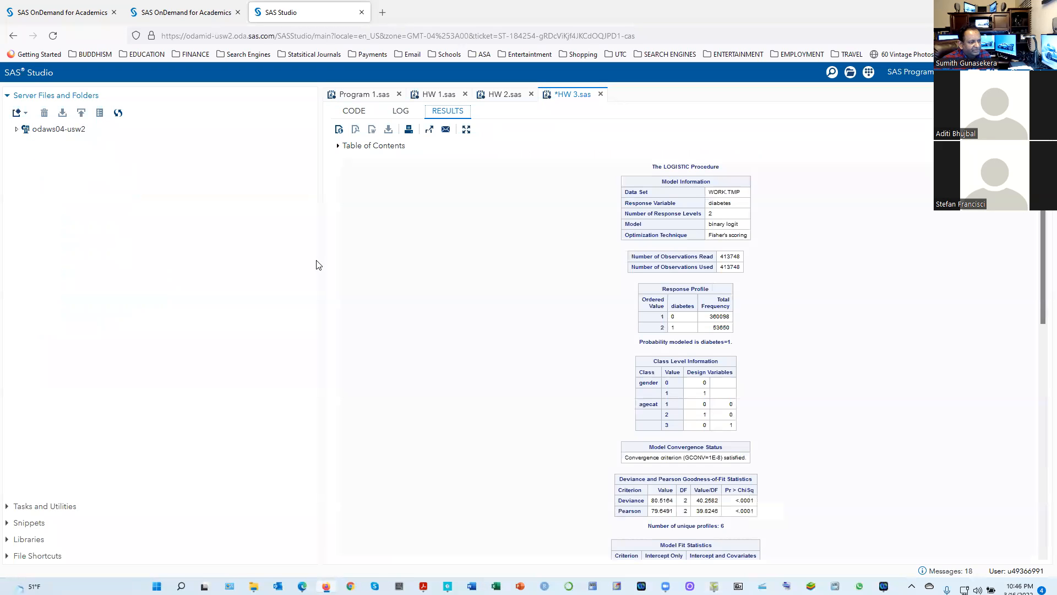
# Review the Q2(d) output from the Hosmer and Lemeshow test back up to the Deviance and Pearson Goodness-of-Fit table
pyautogui.scroll(-3, 615, 419)
pyautogui.scroll(-7, 614, 418)
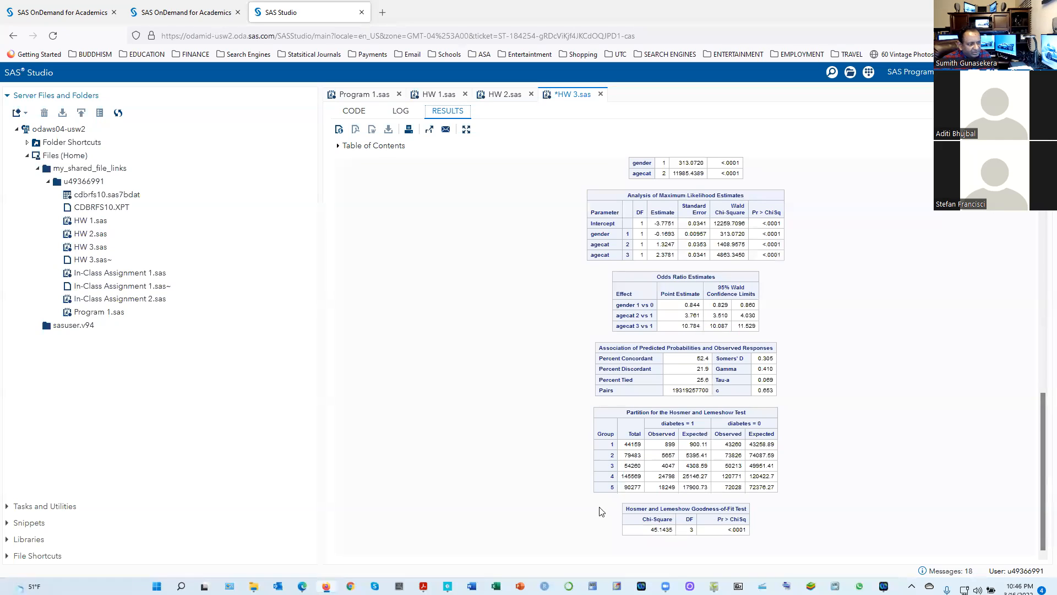
pyautogui.scroll(3, 655, 429)
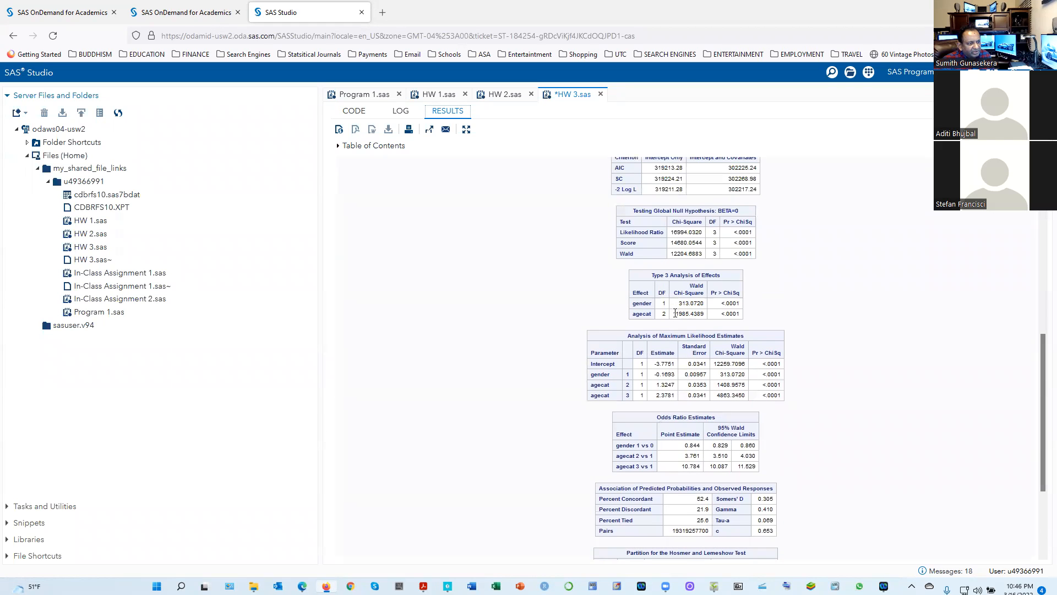
pyautogui.scroll(3, 675, 314)
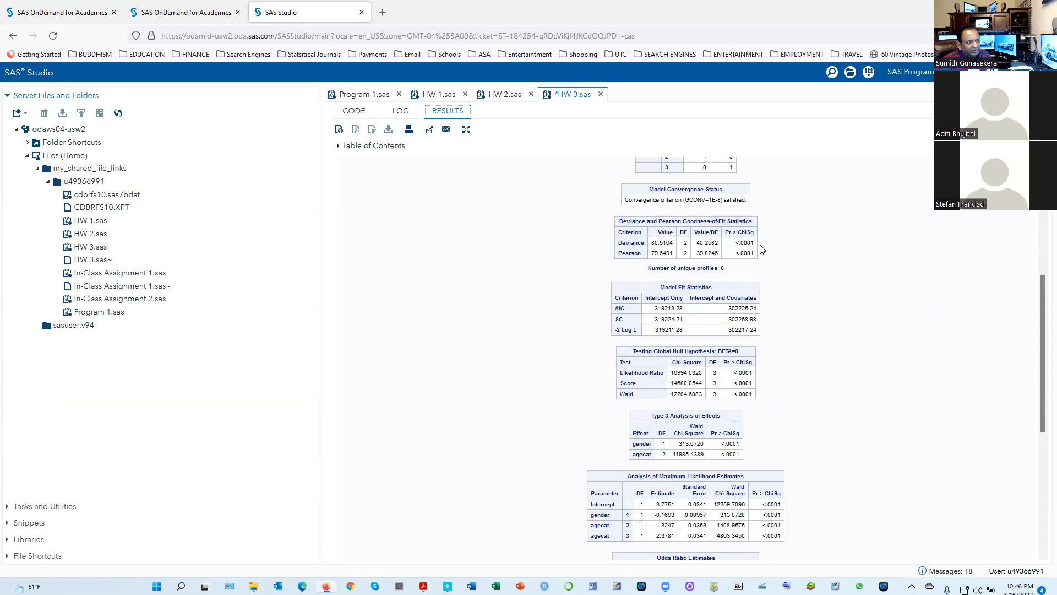
# Check the Q2(d) lackfit option against the explanatory comment in the 1(b) code and return to the Q2(d) results
pyautogui.click(352, 111)
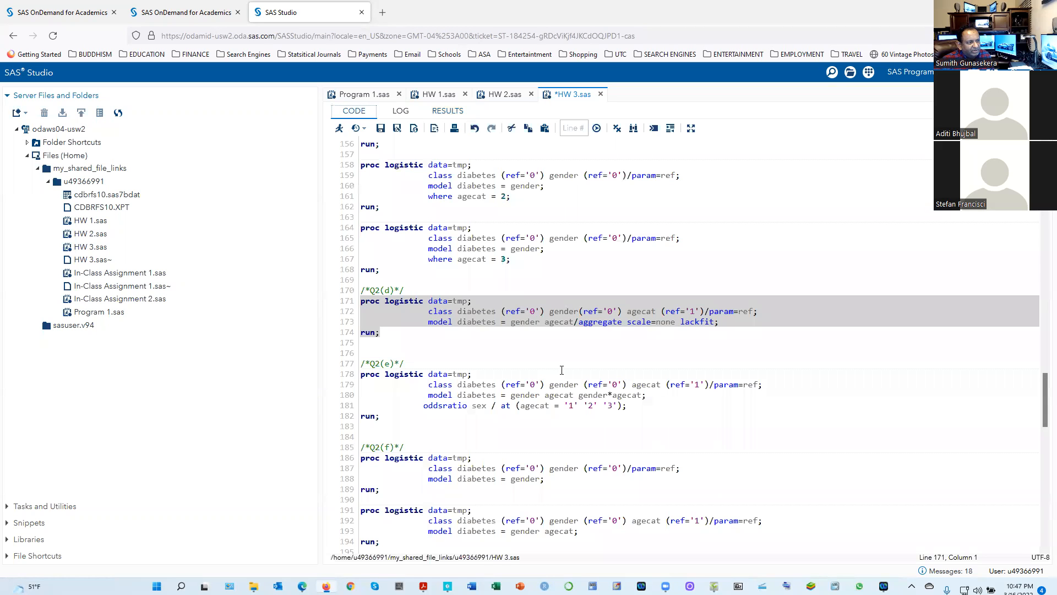
pyautogui.click(678, 321)
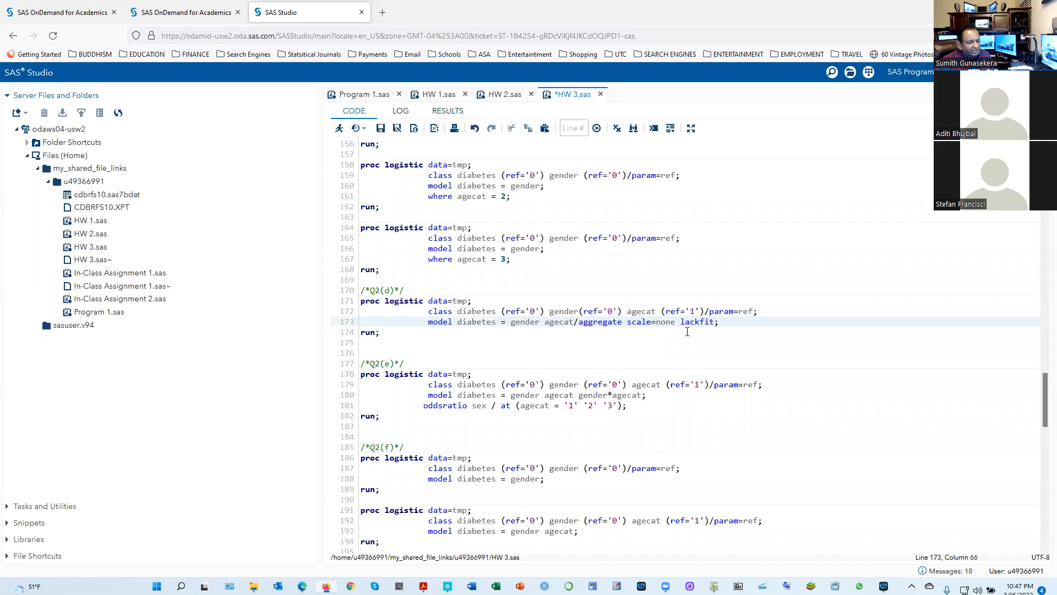
pyautogui.scroll(20, 571, 324)
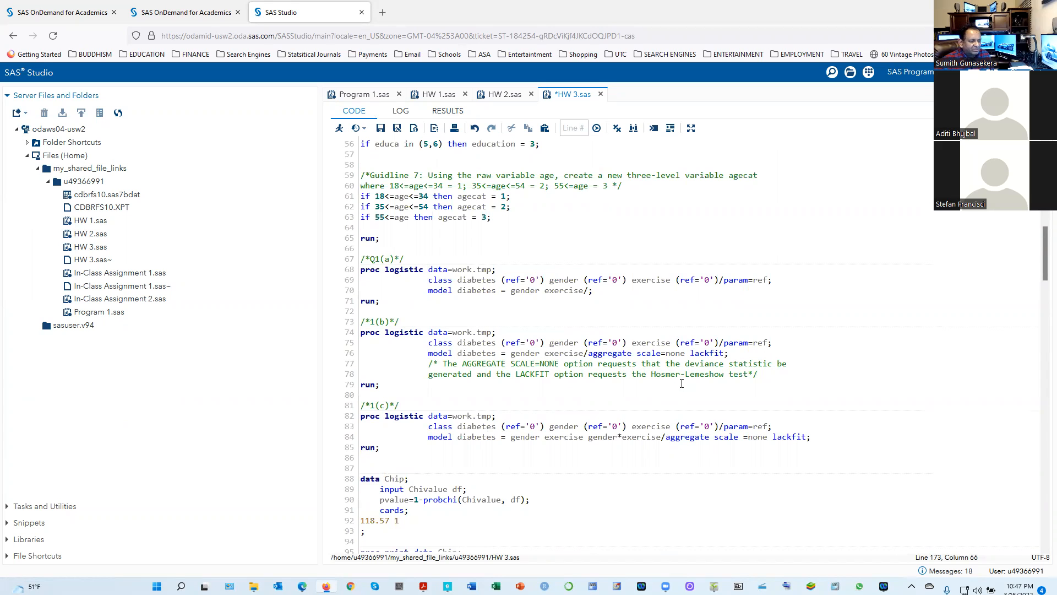
pyautogui.scroll(-3, 455, 381)
pyautogui.scroll(-18, 456, 381)
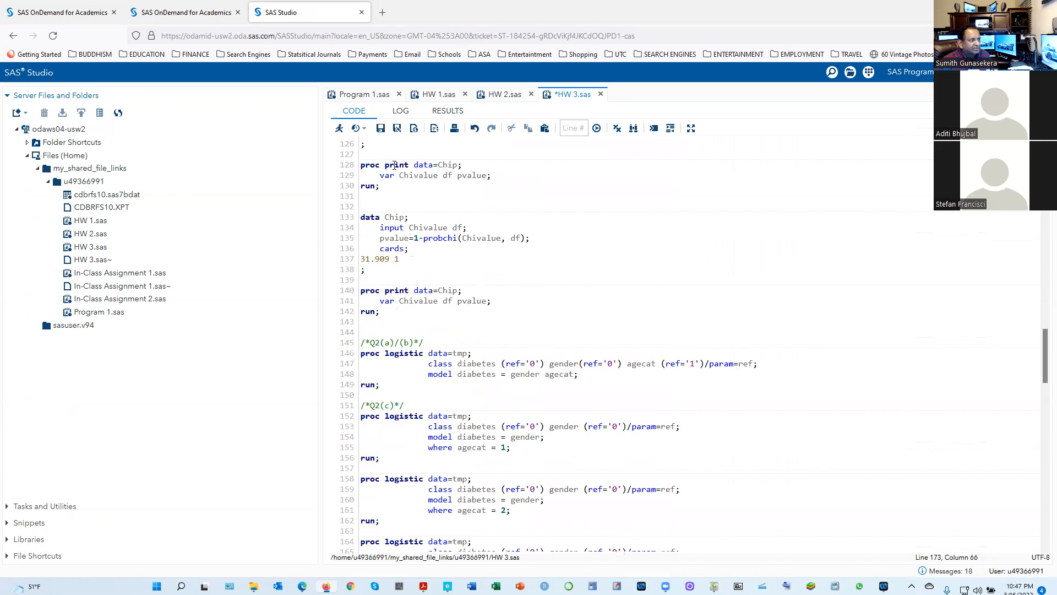
pyautogui.click(441, 113)
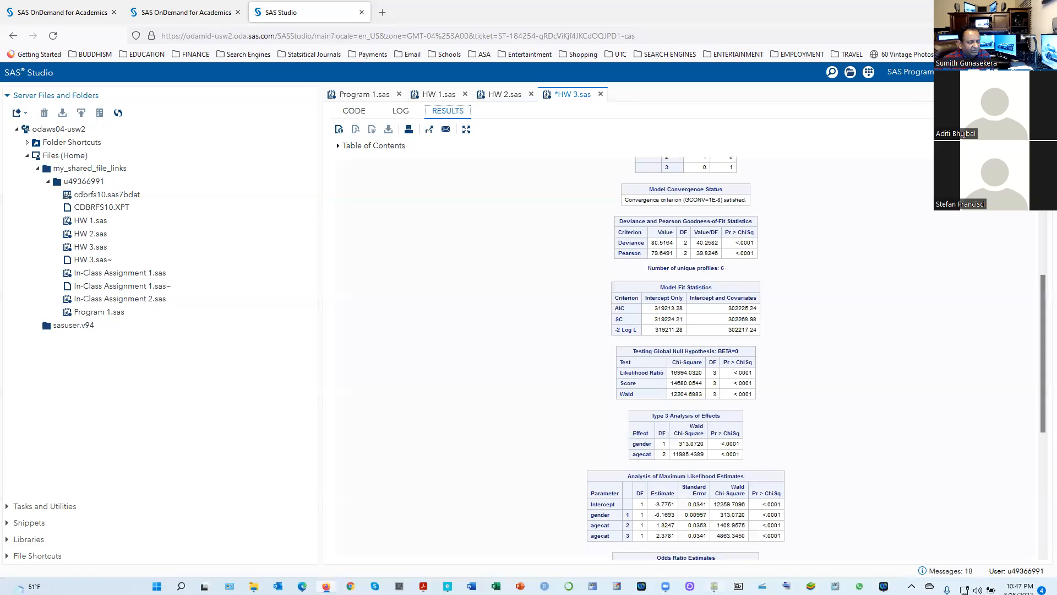
# Switch from the ShowPiece camera view to the homework PDF and read question 2(e) on the fully saturated model
pyautogui.click(714, 586)
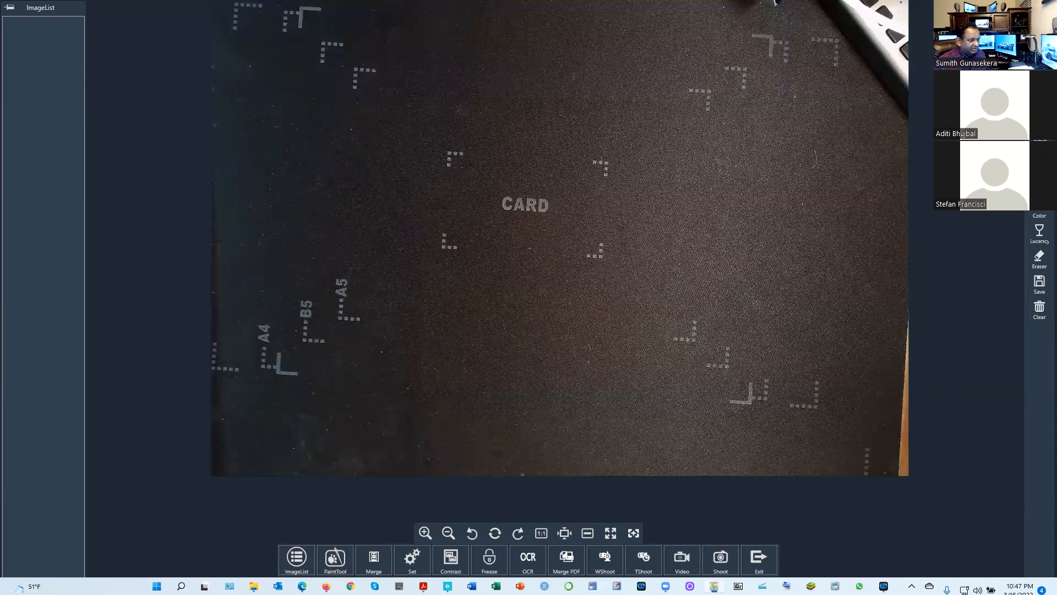
pyautogui.moveTo(422, 586)
pyautogui.click(467, 552)
pyautogui.scroll(-4, 463, 515)
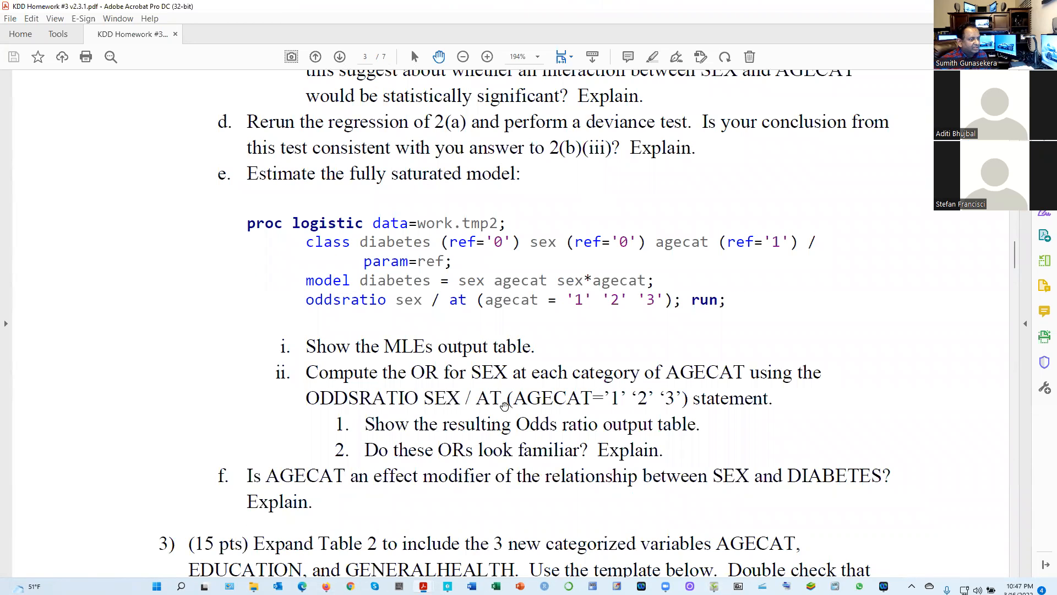
pyautogui.scroll(-1, 503, 408)
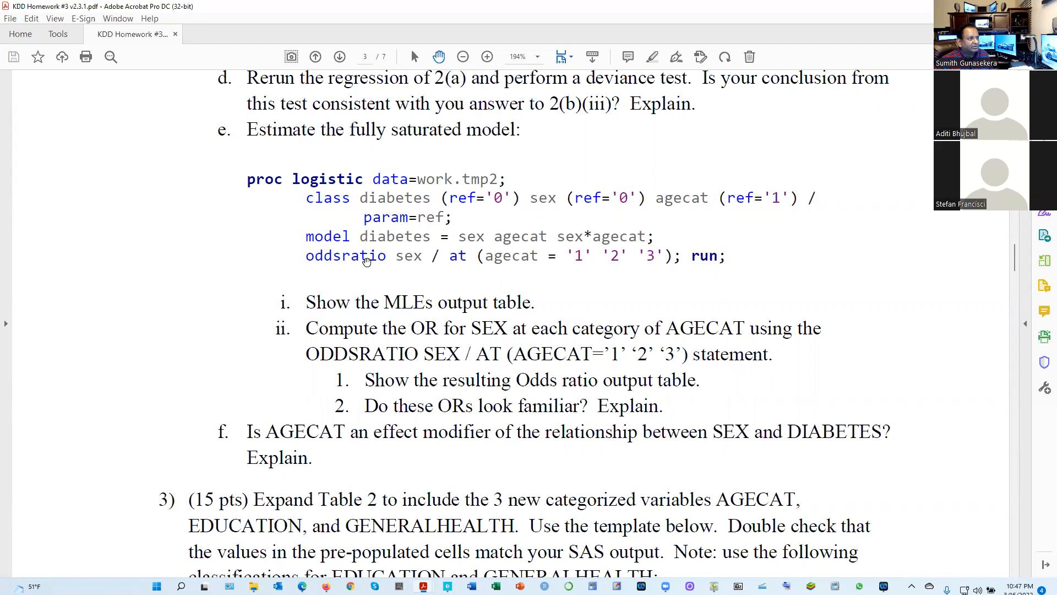
# Reread question 2 from part (d) back to the initial AGECAT model and return to the saturated model in part (e)
pyautogui.scroll(3, 366, 261)
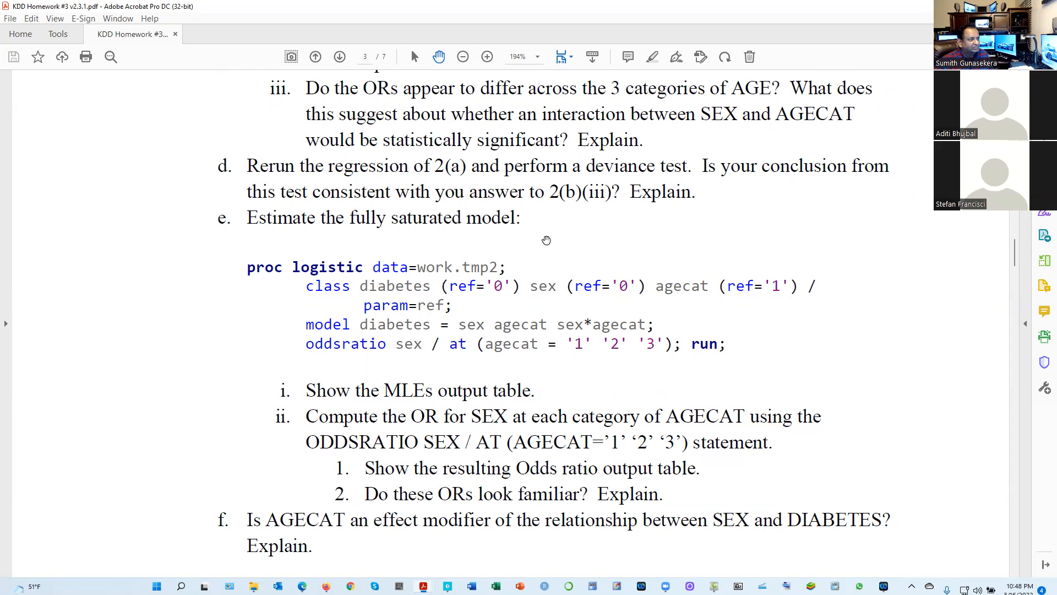
pyautogui.scroll(3, 488, 243)
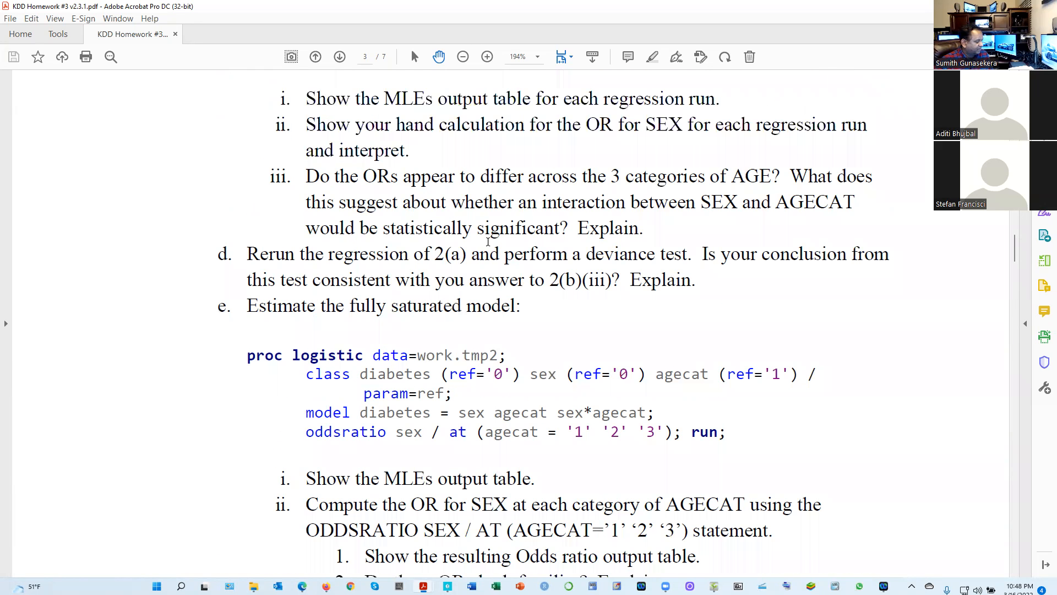
pyautogui.scroll(5, 488, 243)
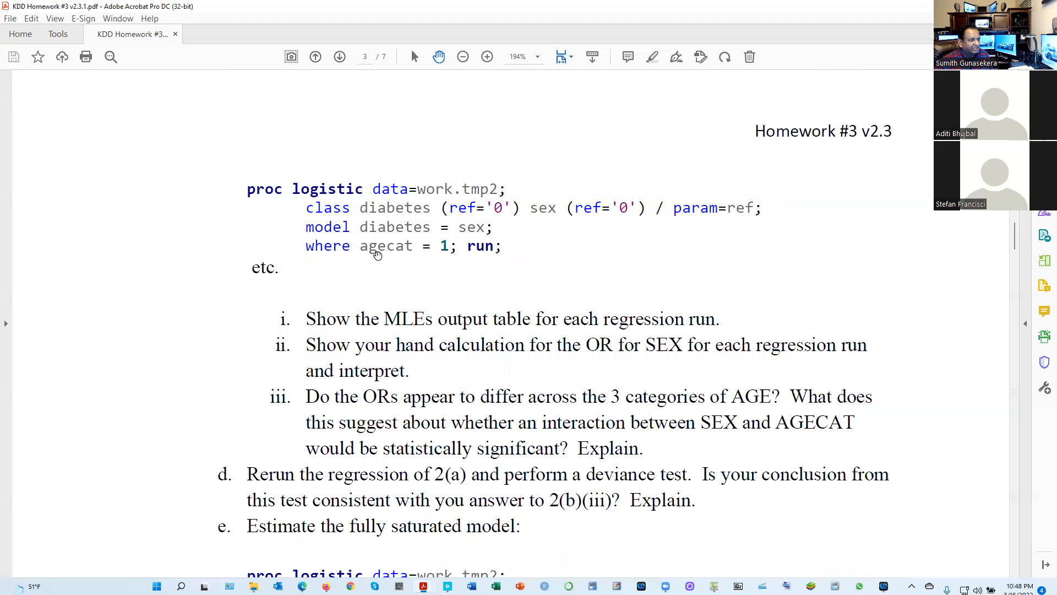
pyautogui.scroll(3, 441, 292)
pyautogui.scroll(10, 428, 325)
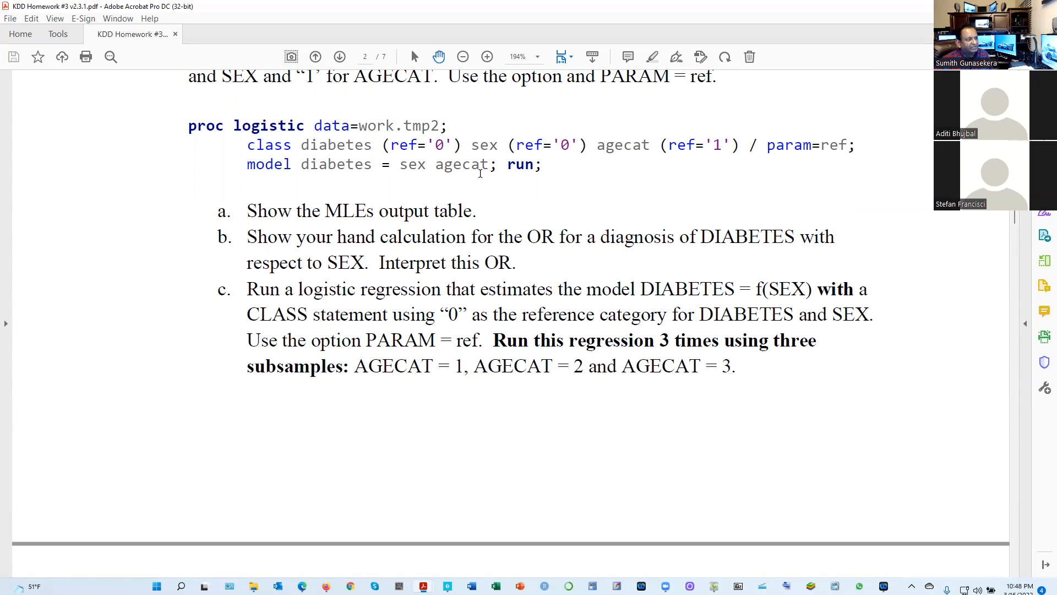
pyautogui.scroll(-10, 446, 344)
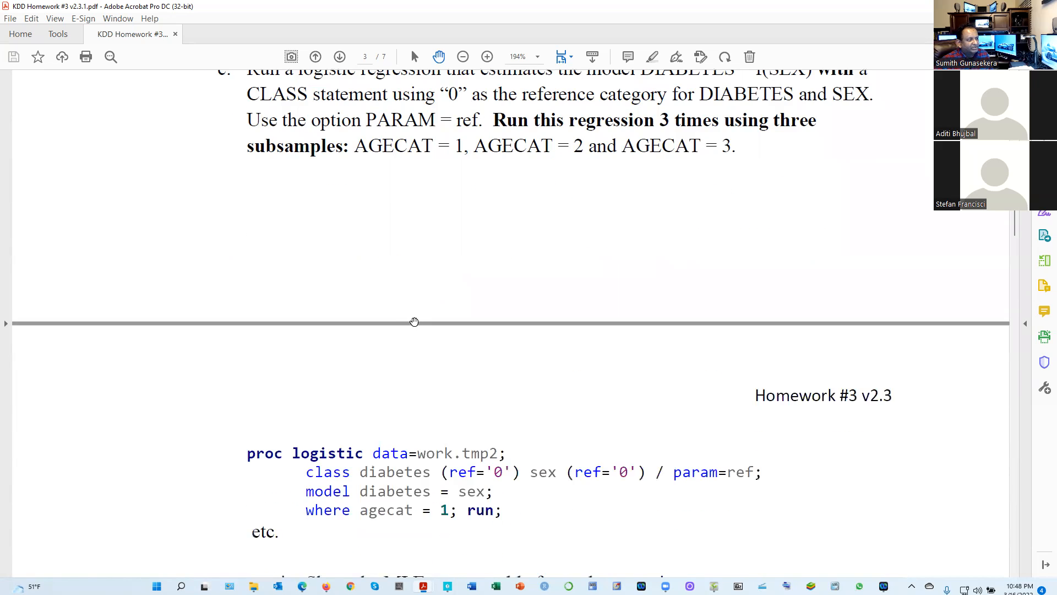
pyautogui.scroll(-8, 408, 319)
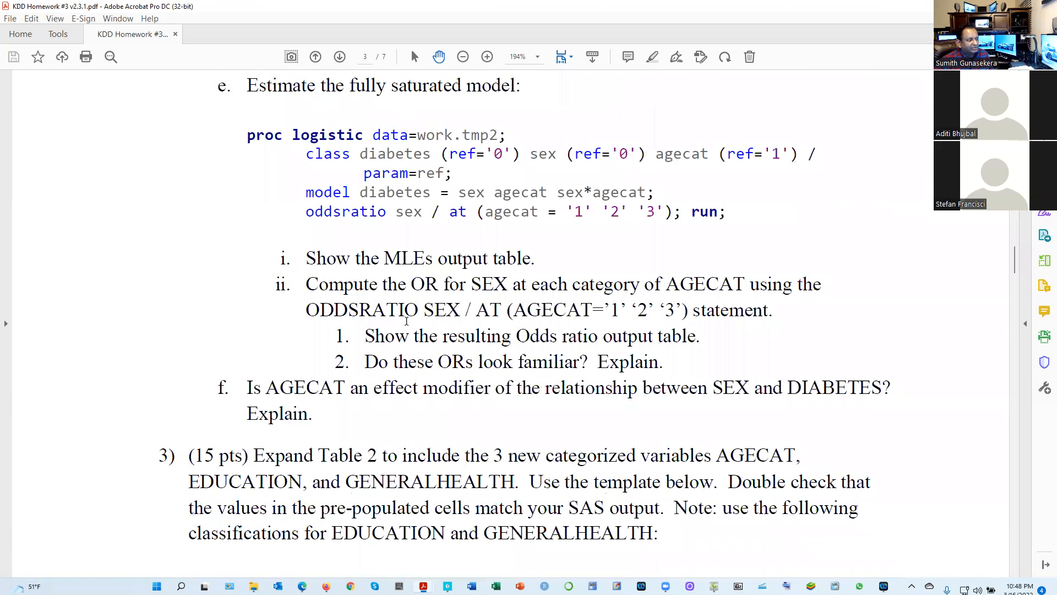
pyautogui.scroll(3, 393, 313)
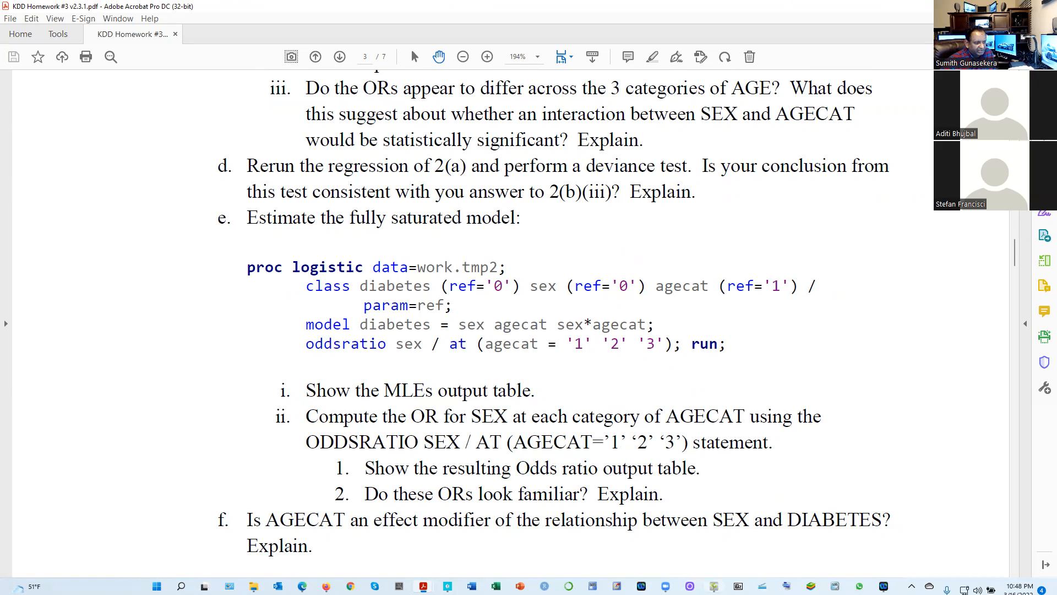
# Show the handwritten 2(e) odds ratio solution in ShowPiece and return to the homework PDF to read question 2(f)
pyautogui.click(714, 586)
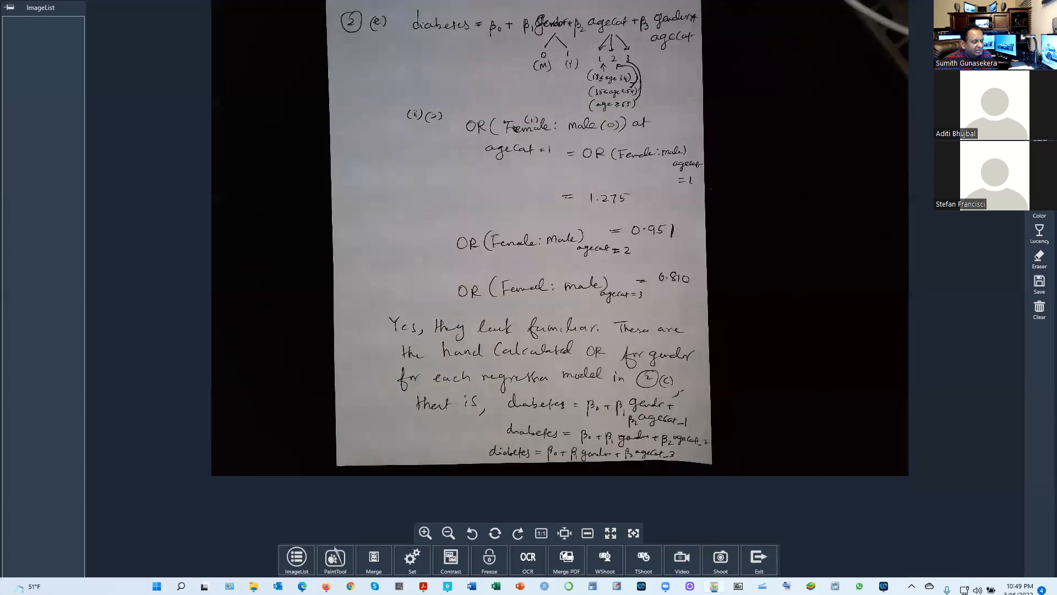
pyautogui.click(423, 587)
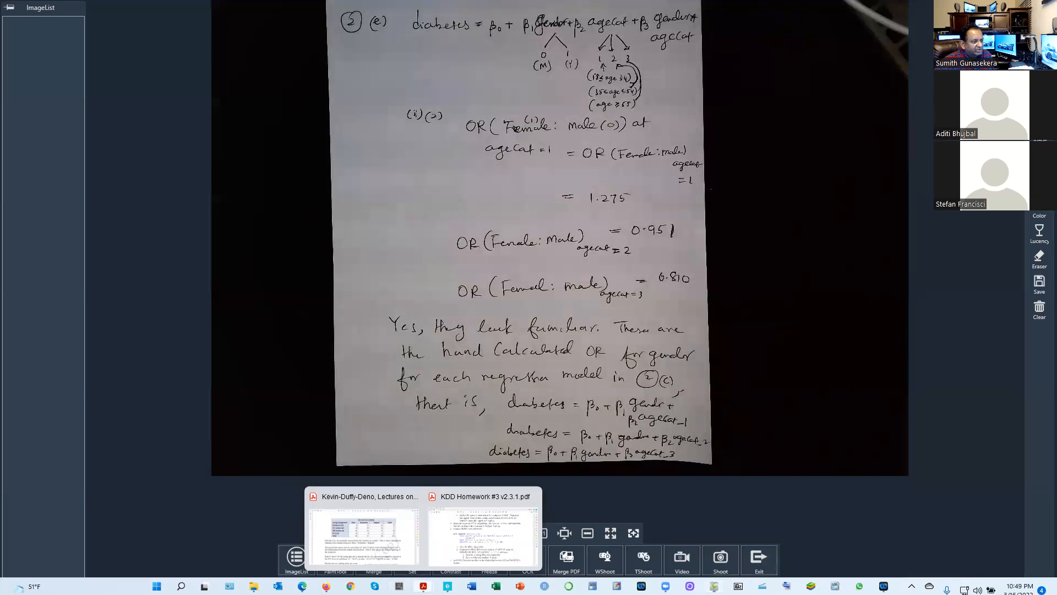
pyautogui.click(483, 538)
pyautogui.scroll(-2, 484, 533)
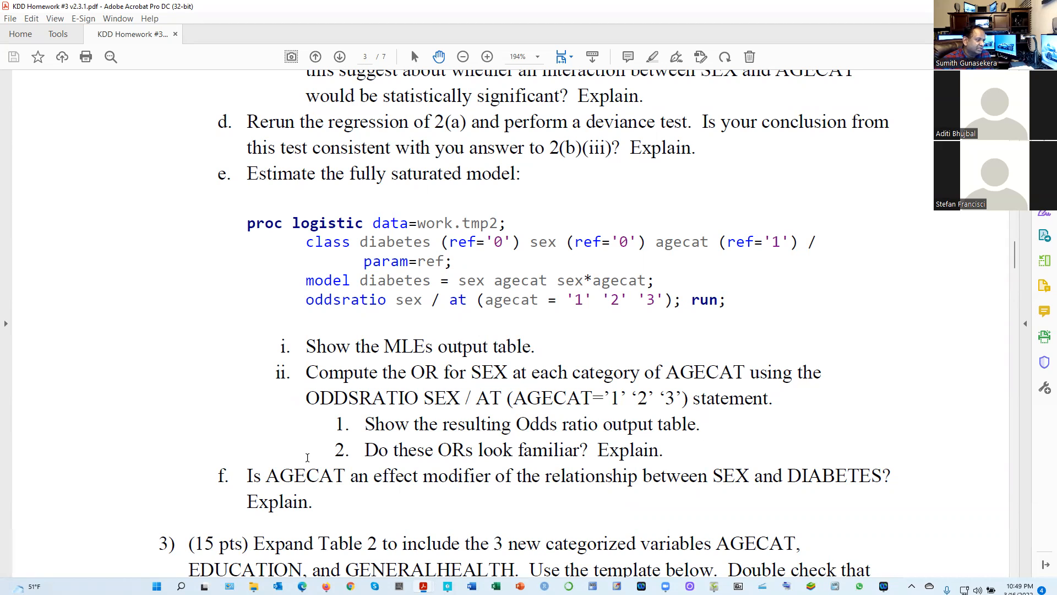
pyautogui.scroll(-2, 307, 457)
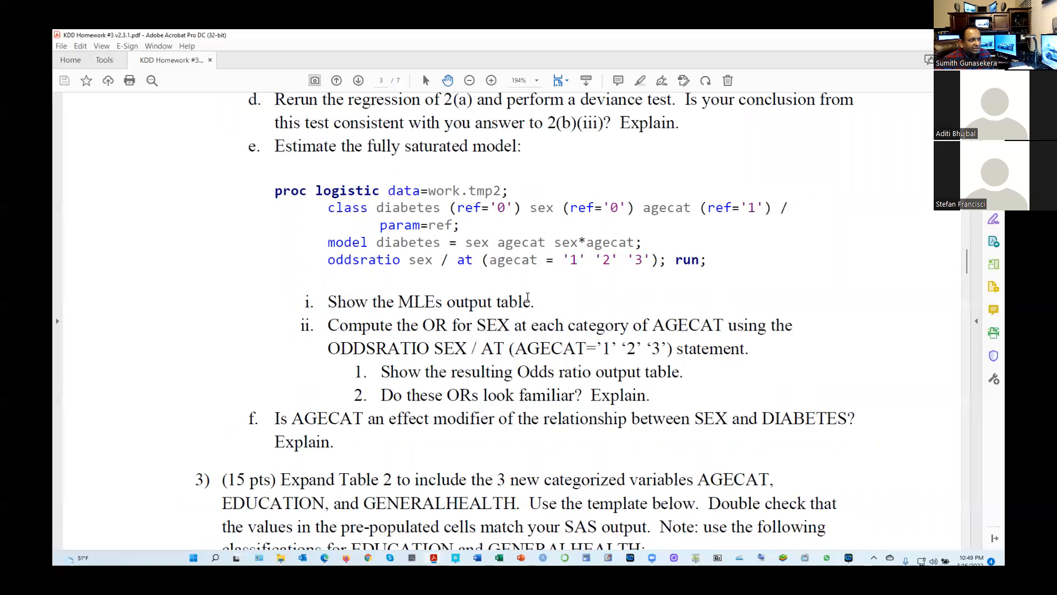
# Switch between the lecture notes and homework PDFs and bring the Q2(d) results back up in SAS Studio
pyautogui.hotkey('alt', 'Tab')
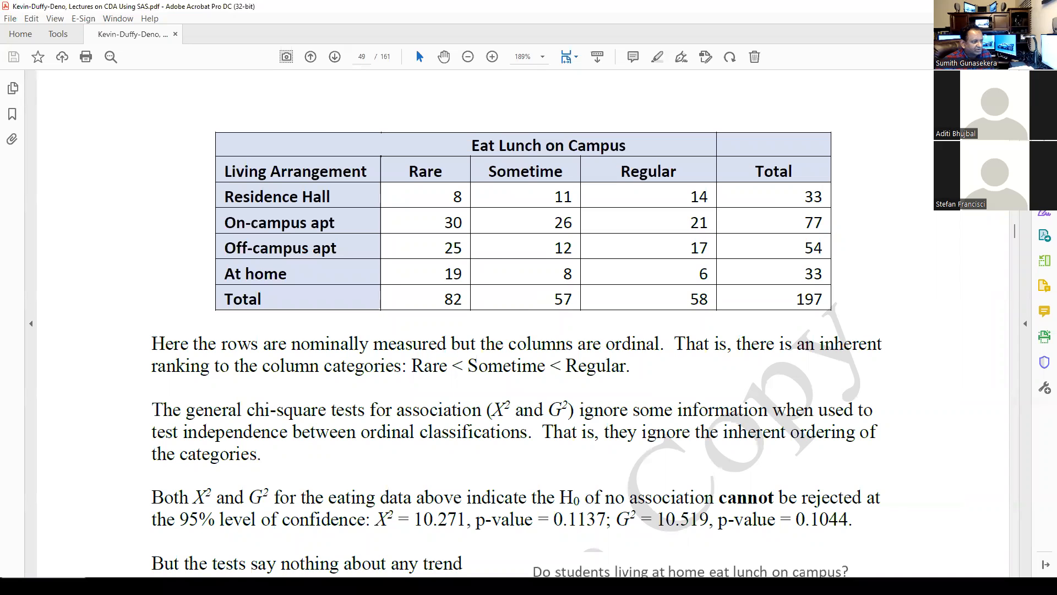
pyautogui.hotkey('alt', 'Tab')
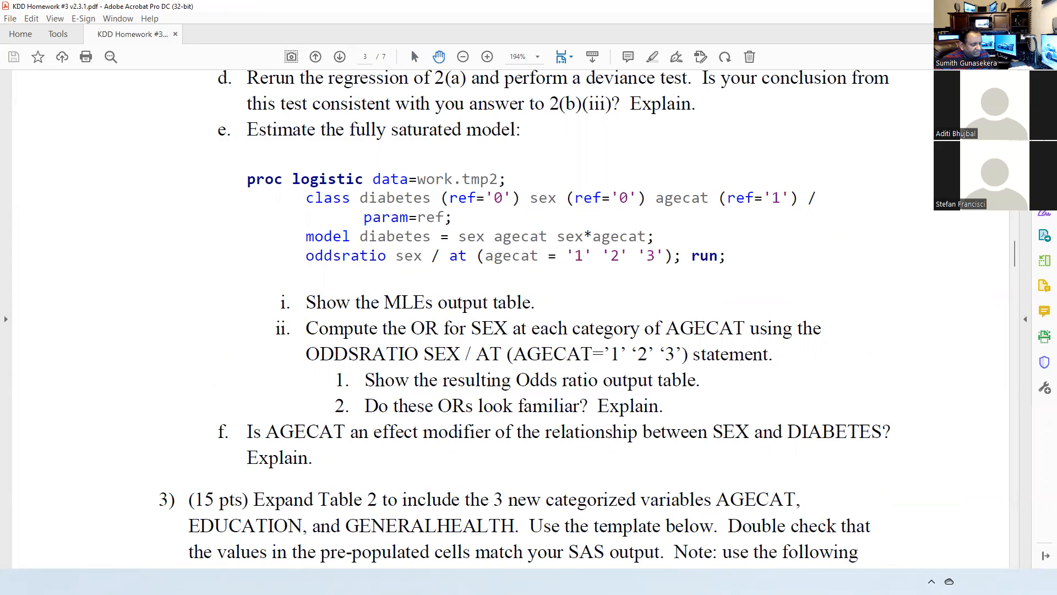
pyautogui.hotkey('alt', 'Tab')
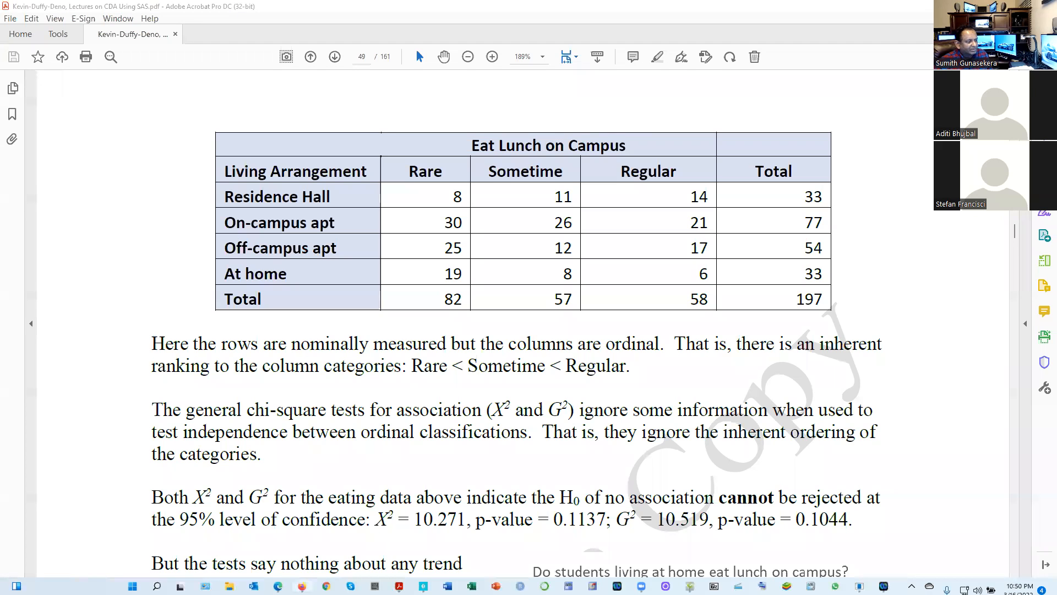
pyautogui.click(301, 585)
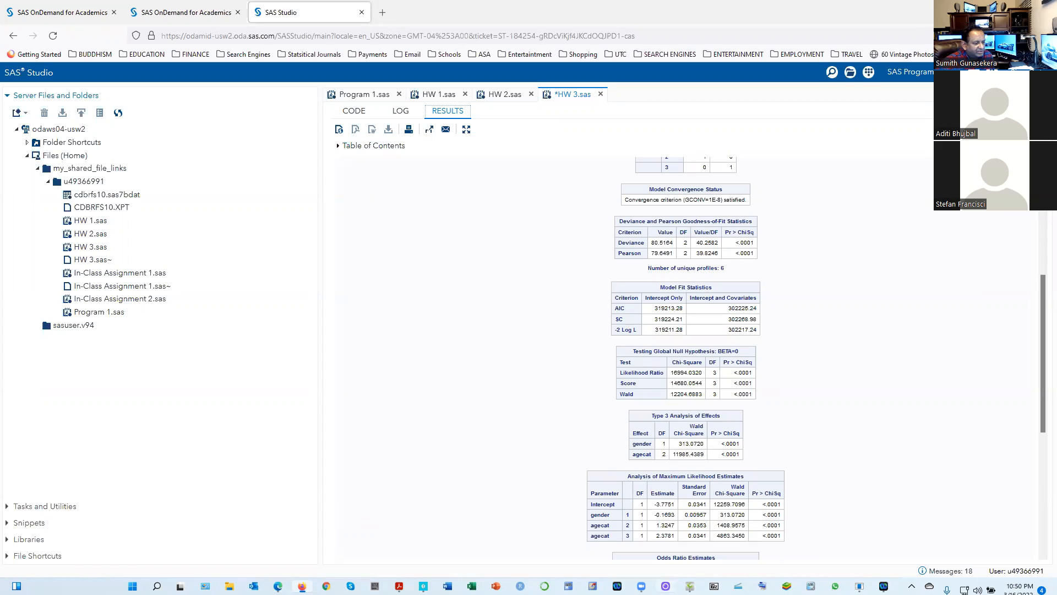
# Check the handwritten 2(e) solution in ShowPiece, return to SAS Studio and run the Q2(e) saturated model code in HW 3.sas
pyautogui.click(690, 586)
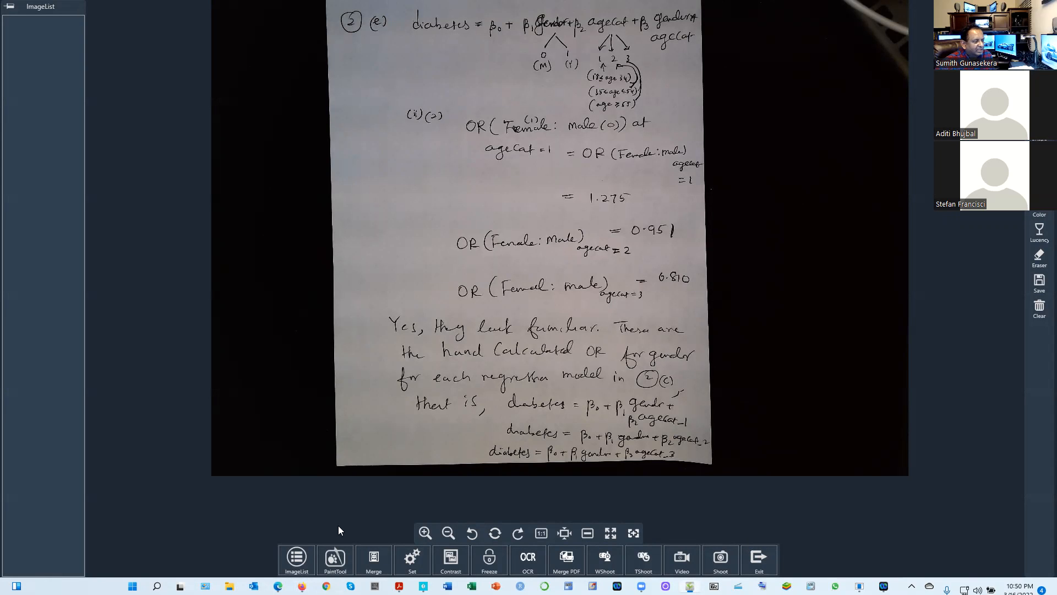
pyautogui.click(302, 587)
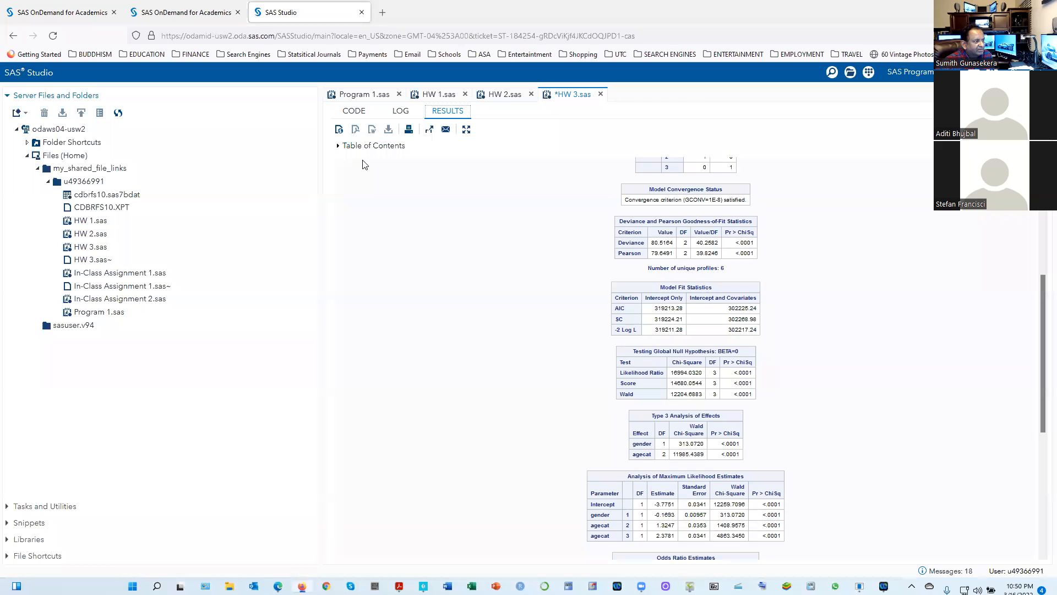
pyautogui.click(353, 110)
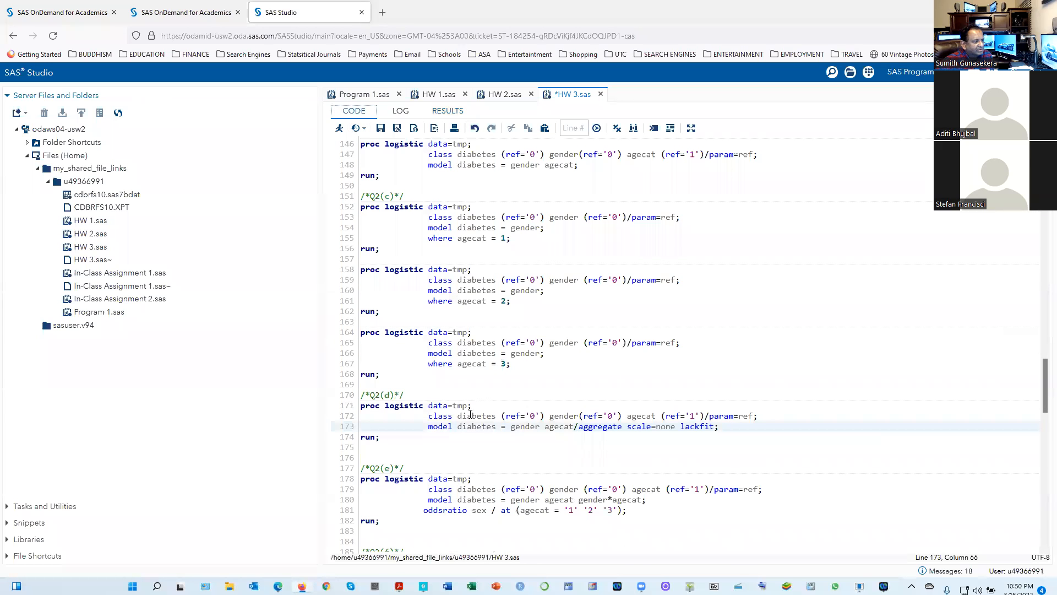
pyautogui.scroll(-5, 397, 385)
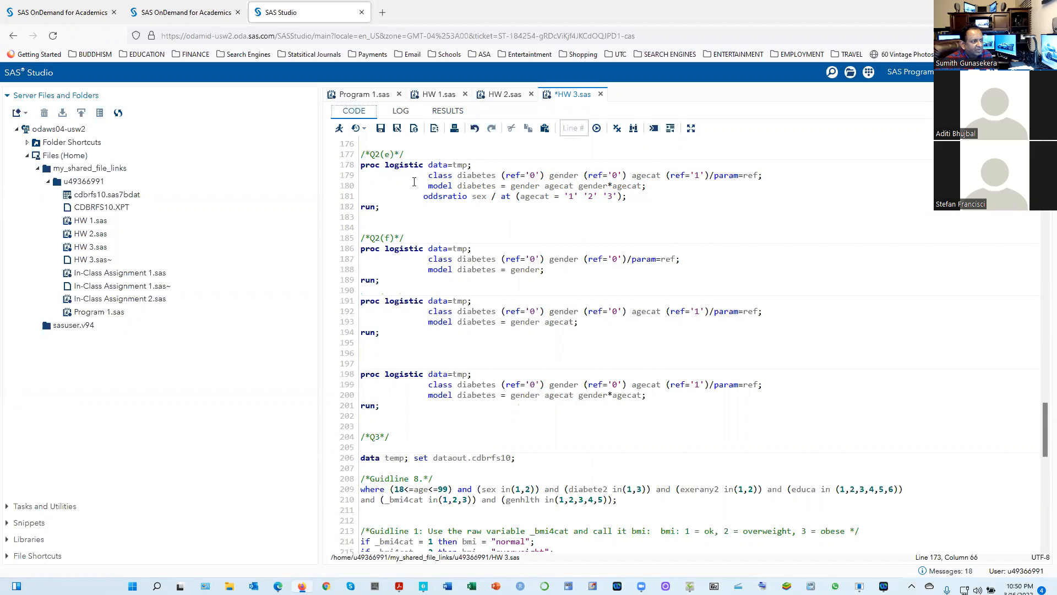
pyautogui.moveTo(380, 207); pyautogui.dragTo(346, 148)
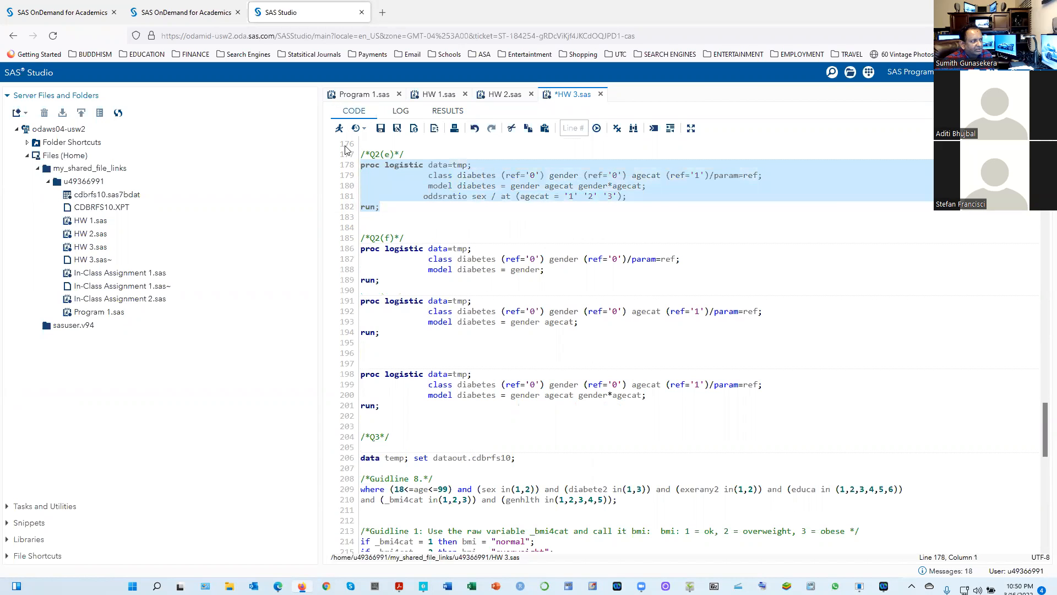
pyautogui.click(339, 127)
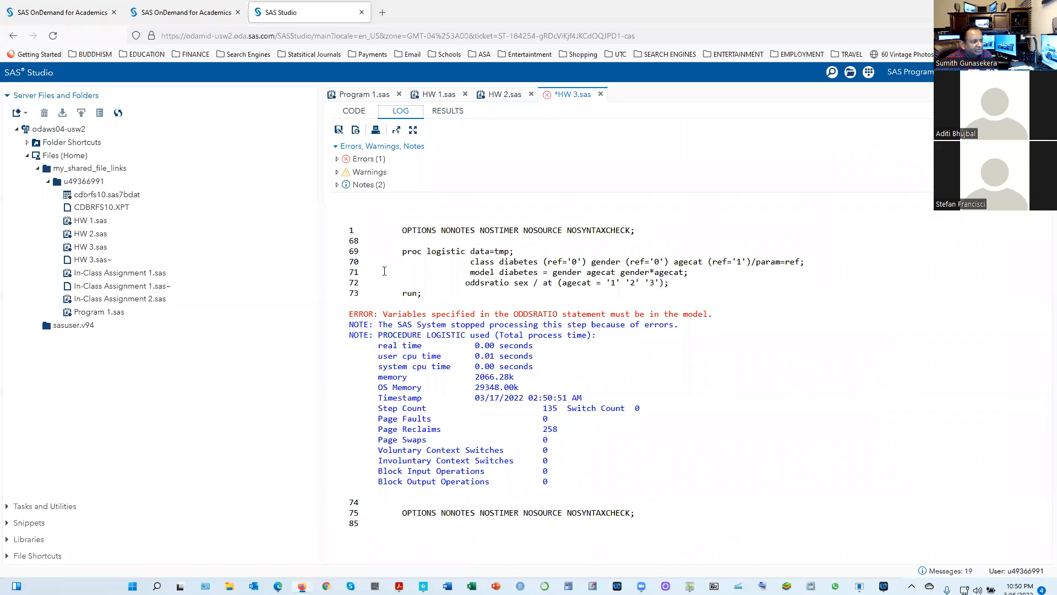
# Add the DESCENDING option to the Q2(e) proc logistic statement, run that block again and return to its code
pyautogui.click(354, 111)
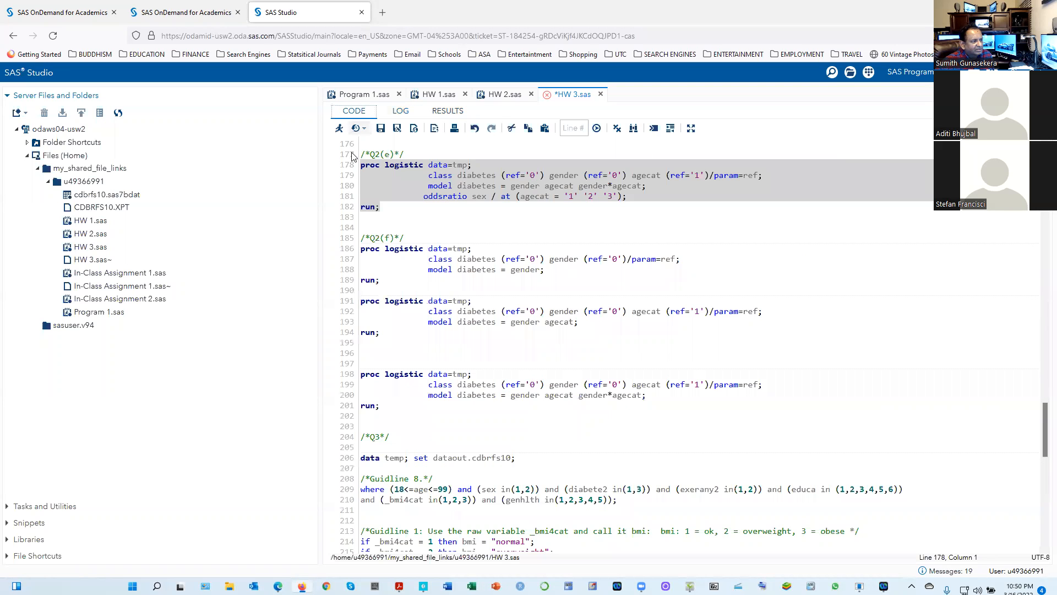
pyautogui.click(487, 225)
pyautogui.click(477, 164)
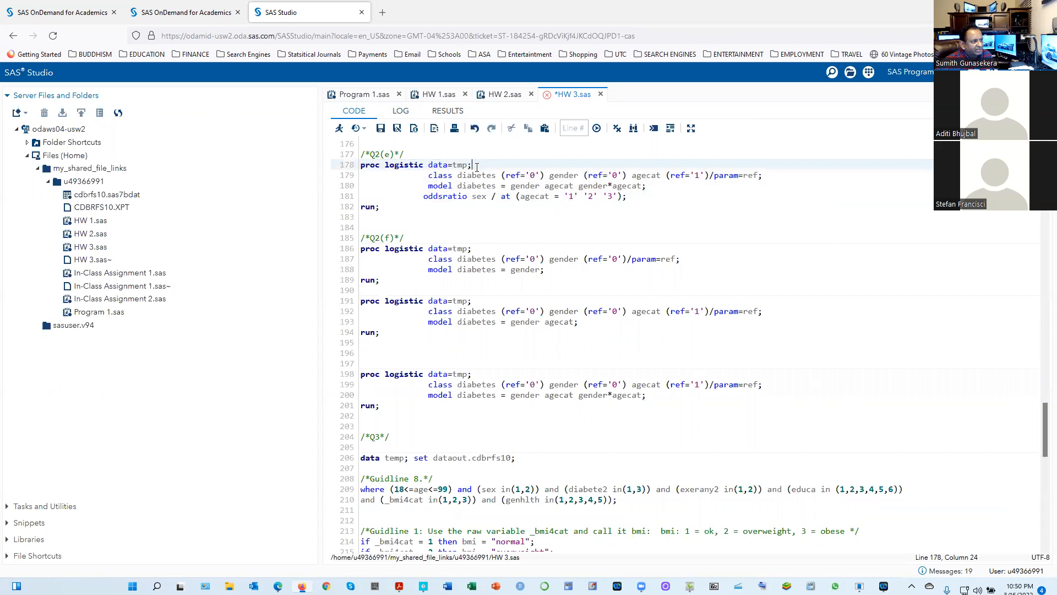
pyautogui.click(470, 165)
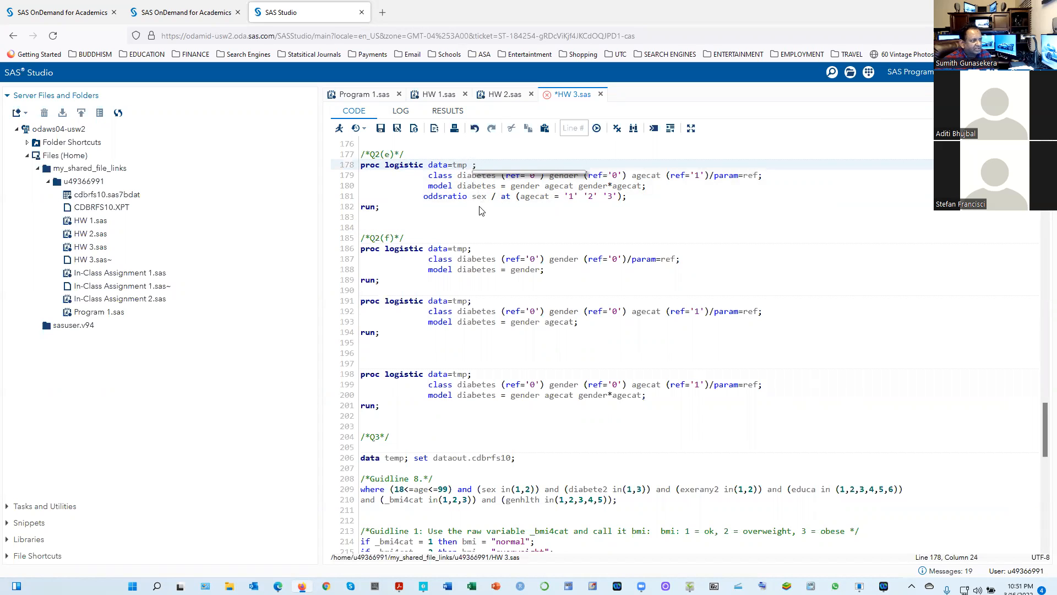
pyautogui.write('d')
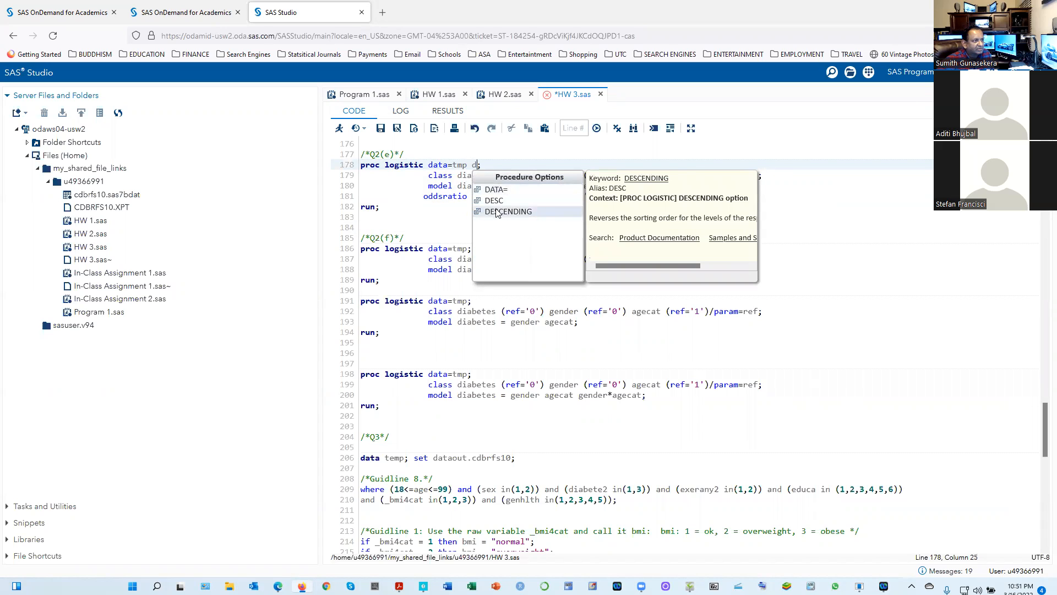
pyautogui.doubleClick(497, 211)
pyautogui.moveTo(401, 207); pyautogui.dragTo(347, 164)
pyautogui.click(339, 128)
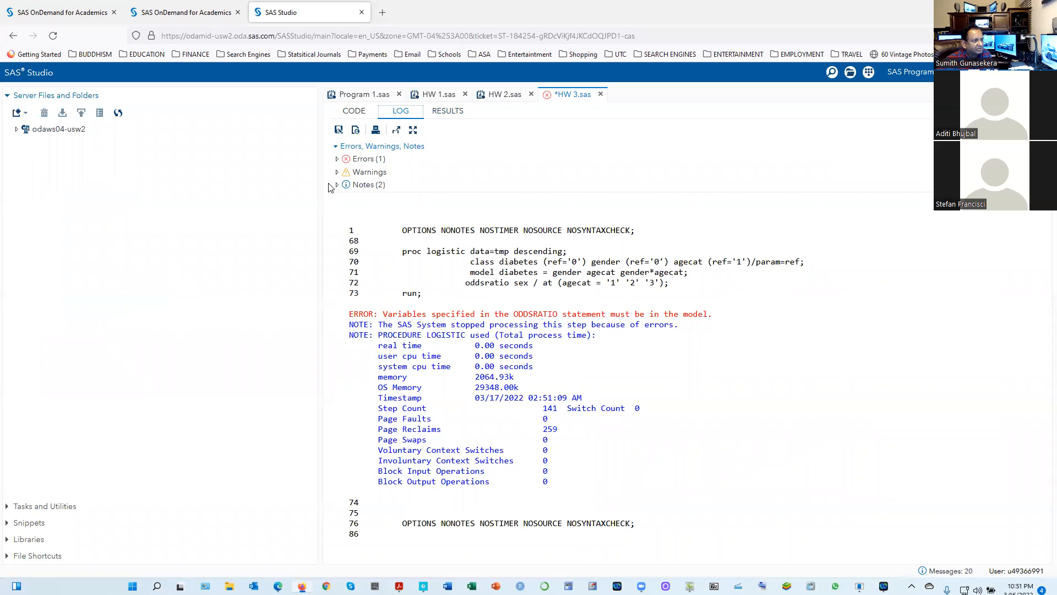
pyautogui.click(354, 112)
pyautogui.scroll(4, 517, 269)
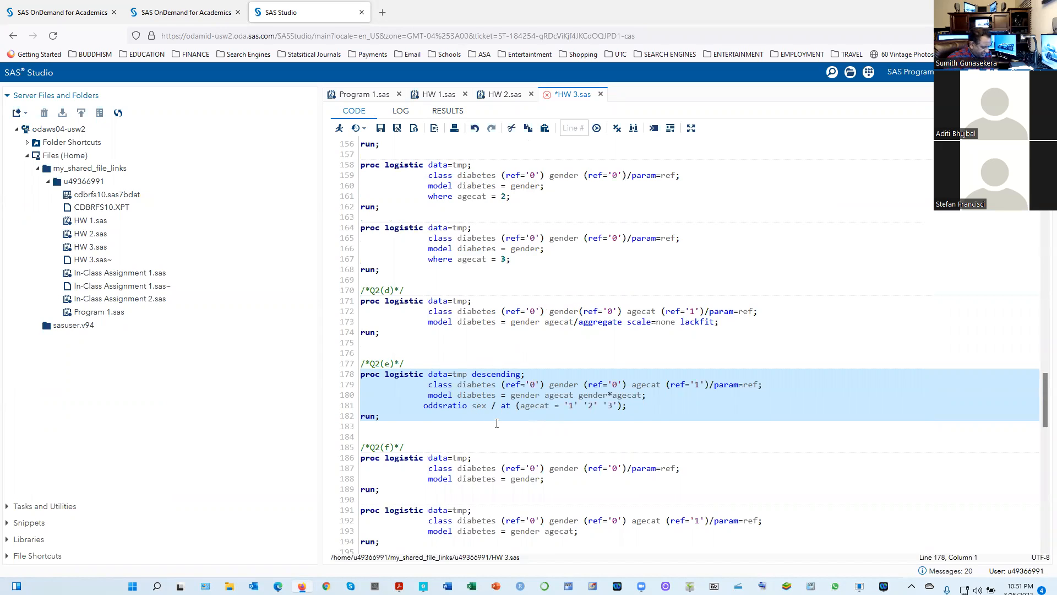
pyautogui.press('Delete')
pyautogui.press('Delete')
pyautogui.press('Delete')
pyautogui.write('gender/*Q2(f)*/')
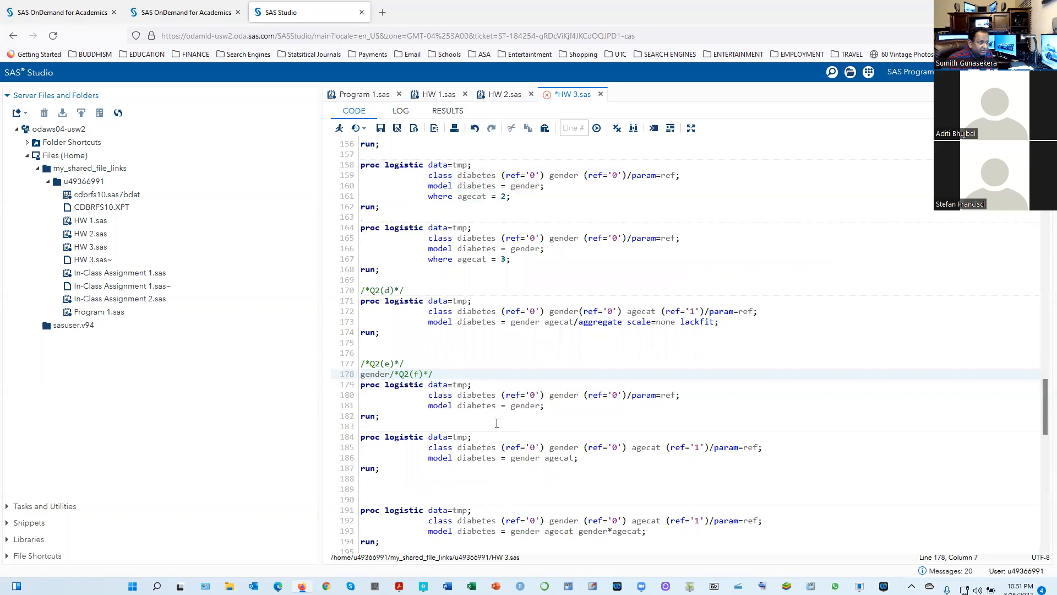
pyautogui.press('BackSpace')
pyautogui.press('BackSpace')
pyautogui.press('BackSpace')
pyautogui.press('BackSpace')
pyautogui.press('BackSpace')
pyautogui.press('BackSpace')
pyautogui.press('BackSpace')
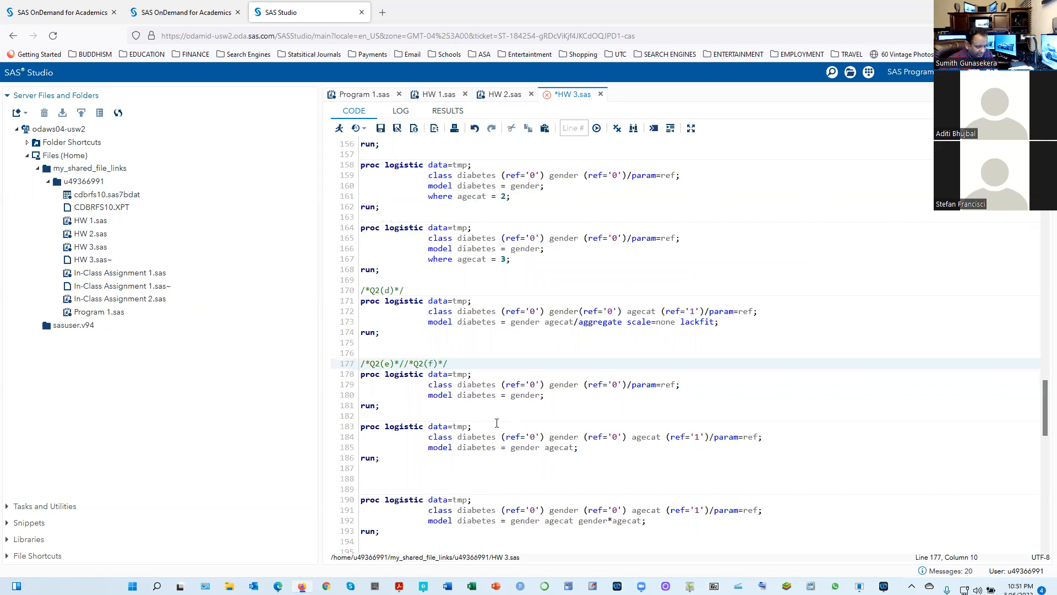
pyautogui.press('Return')
pyautogui.click(474, 130)
pyautogui.click(473, 130)
pyautogui.click(473, 130)
pyautogui.click(473, 130)
pyautogui.click(474, 130)
pyautogui.click(473, 130)
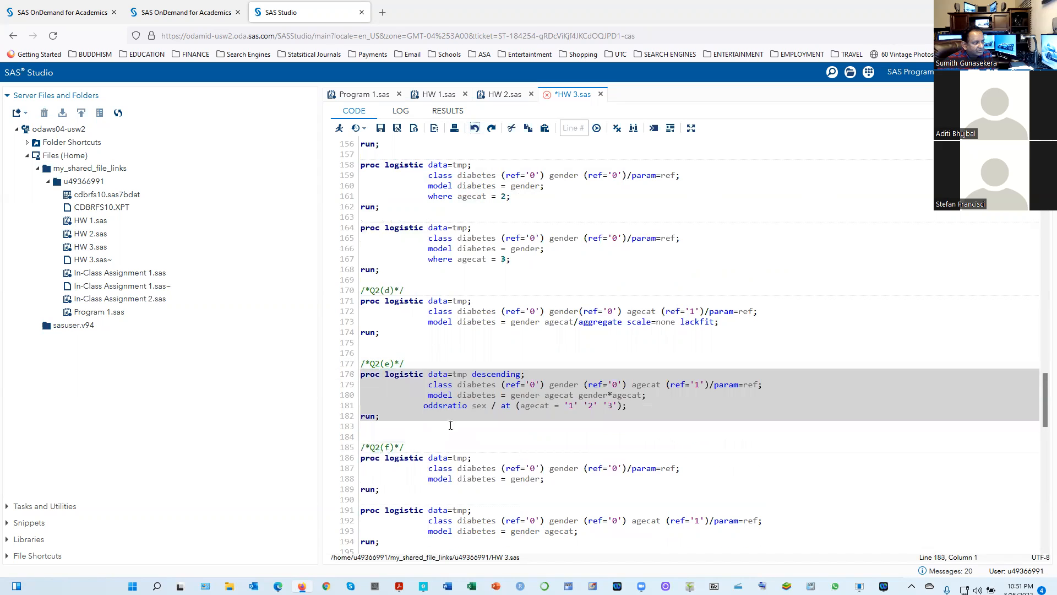
# Replace sex with gender in the Q2(e) oddsratio statement and run the Q2(e) block
pyautogui.click(474, 406)
pyautogui.write('gender')
pyautogui.press('Delete')
pyautogui.press('Delete')
pyautogui.press('Delete')
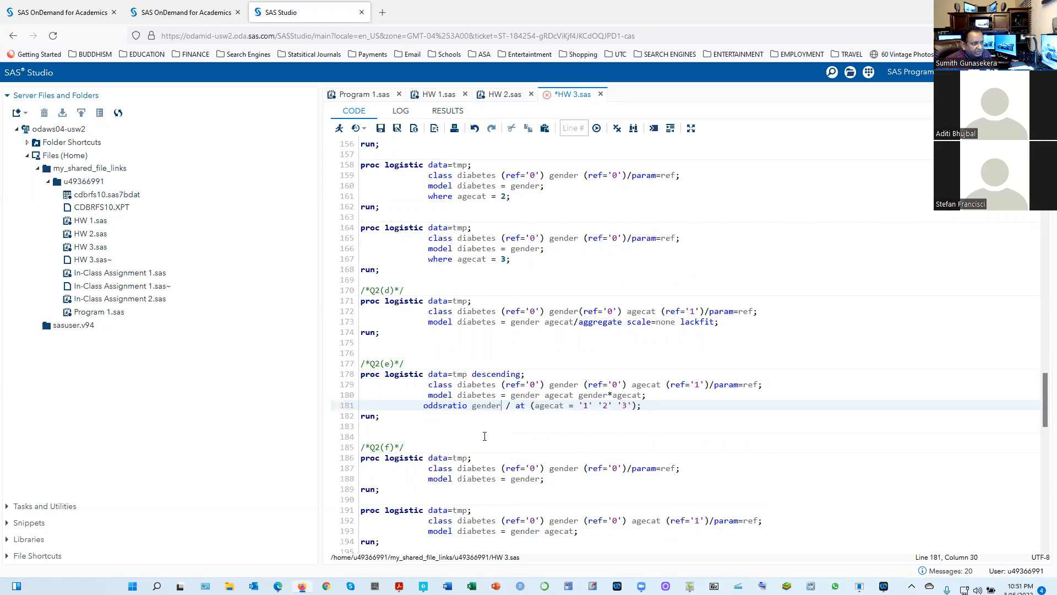
pyautogui.moveTo(402, 420); pyautogui.dragTo(340, 375)
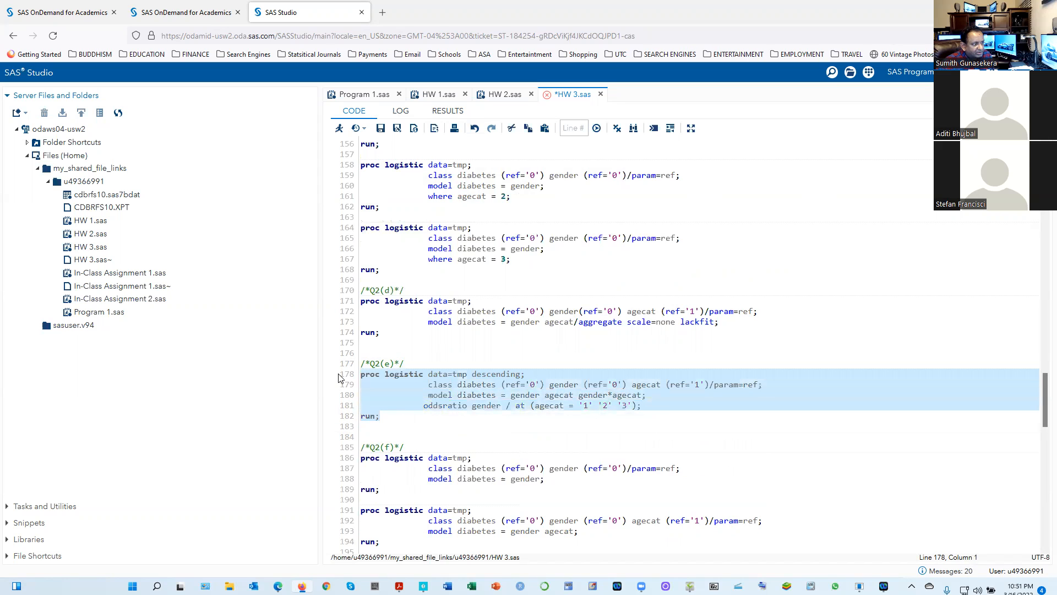
pyautogui.click(337, 132)
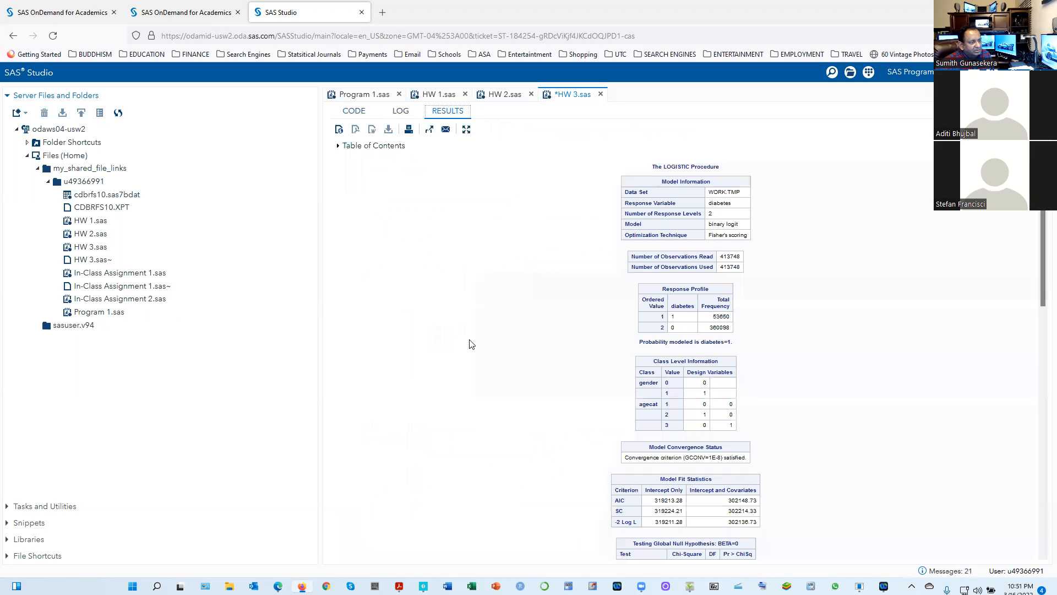
# Examine the Q2(e) maximum likelihood and gender odds ratio estimates and compare them with the handwritten answers in ShowPiece
pyautogui.scroll(-6, 616, 443)
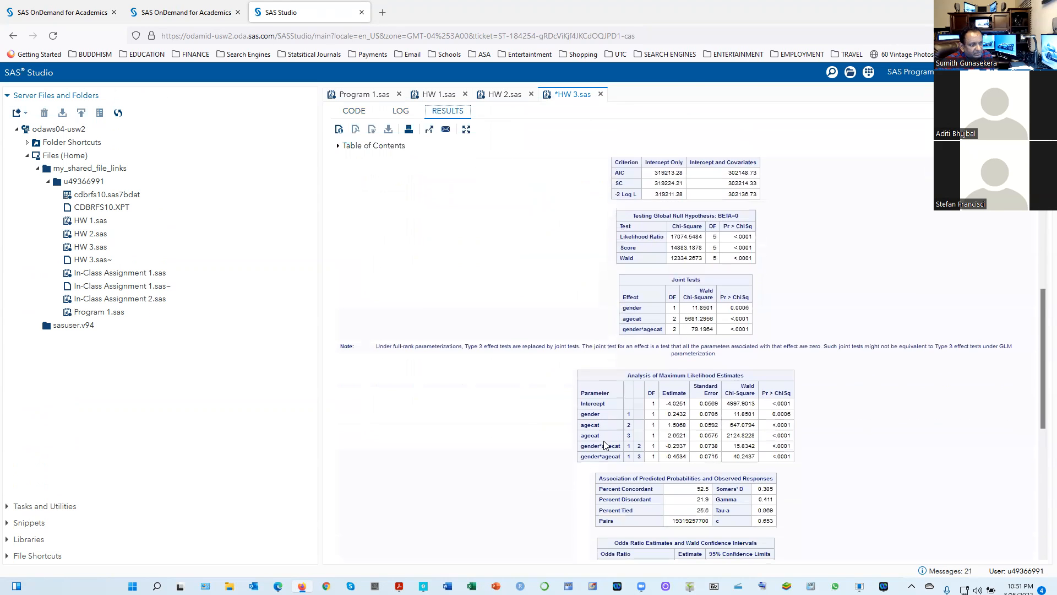
pyautogui.scroll(-5, 604, 443)
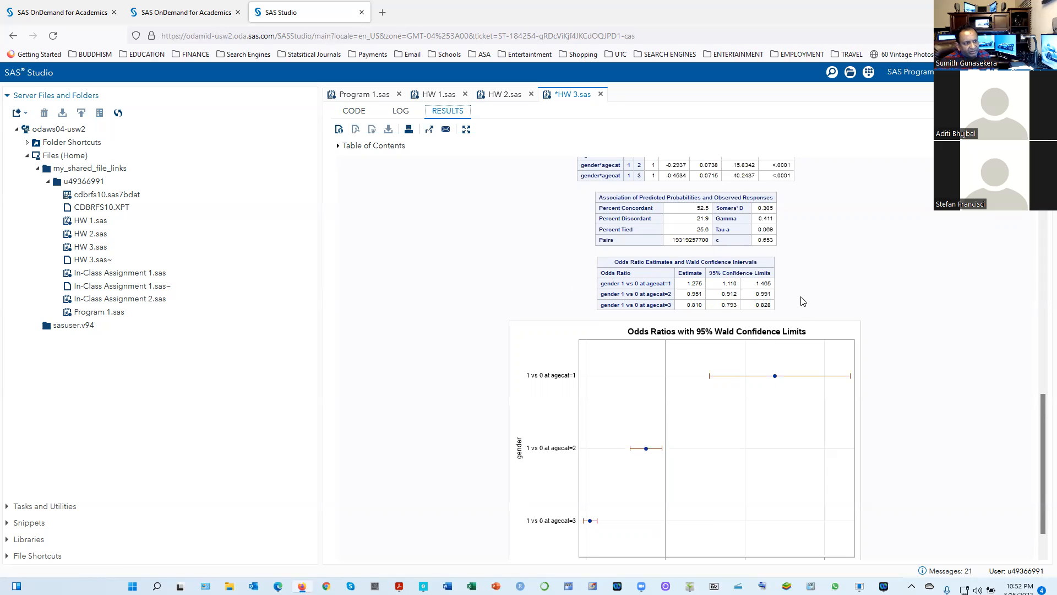
pyautogui.hotkey('alt', 'Tab')
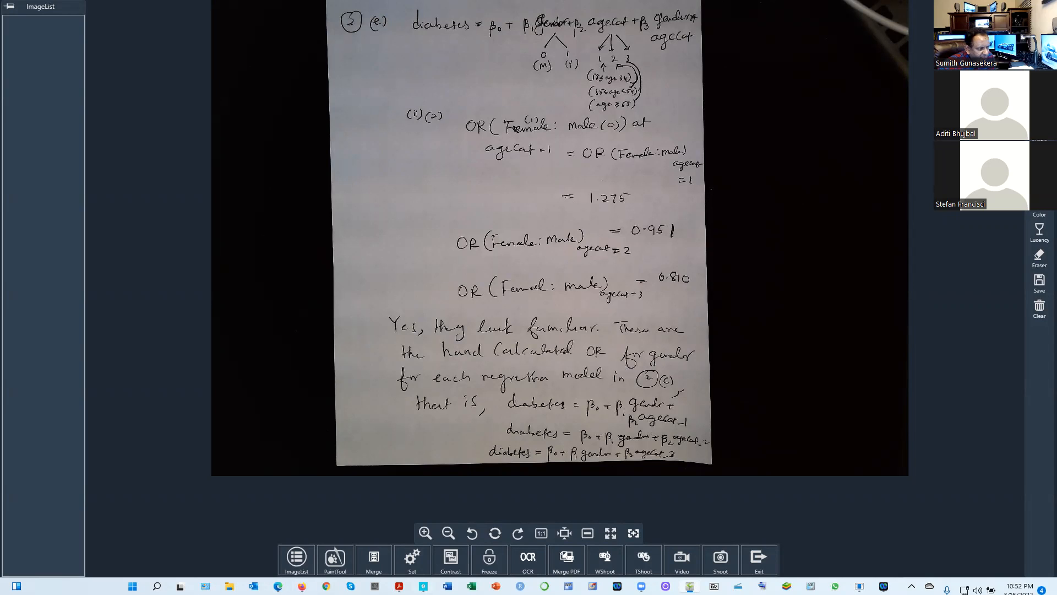
pyautogui.moveTo(398, 586)
pyautogui.hotkey('alt', 'Tab')
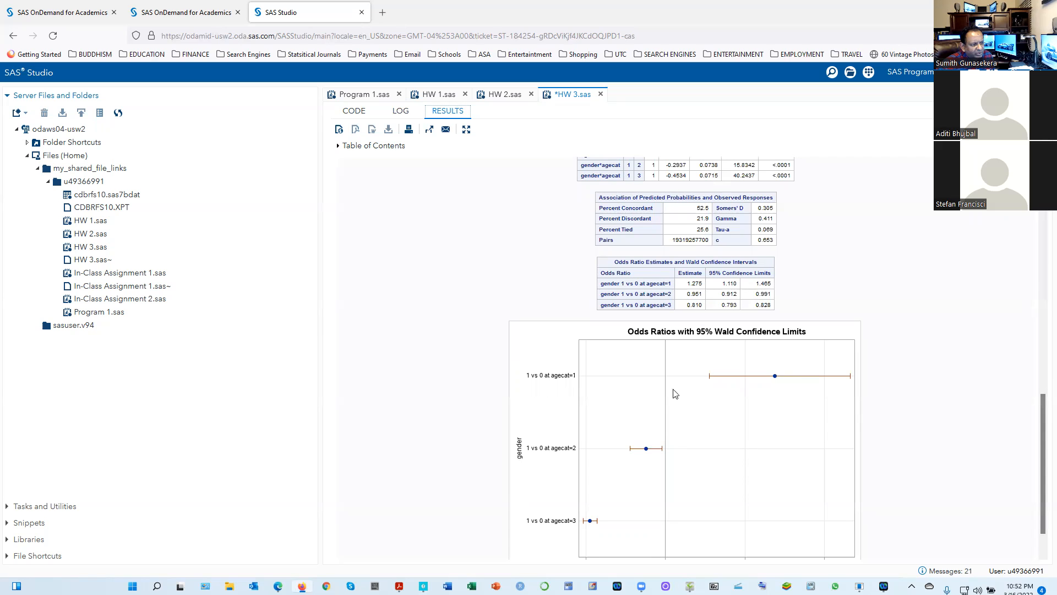
pyautogui.click(689, 586)
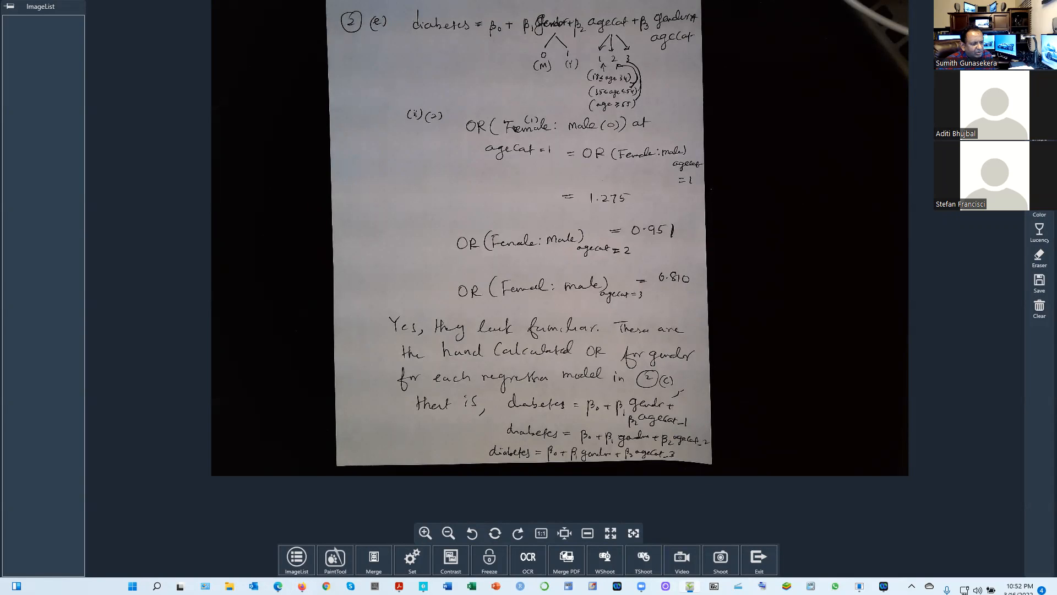
pyautogui.moveTo(690, 585)
# Switch back to SAS Studio, review the Q2(e) code and bring up its odds ratio results
pyautogui.click(302, 586)
pyautogui.click(353, 112)
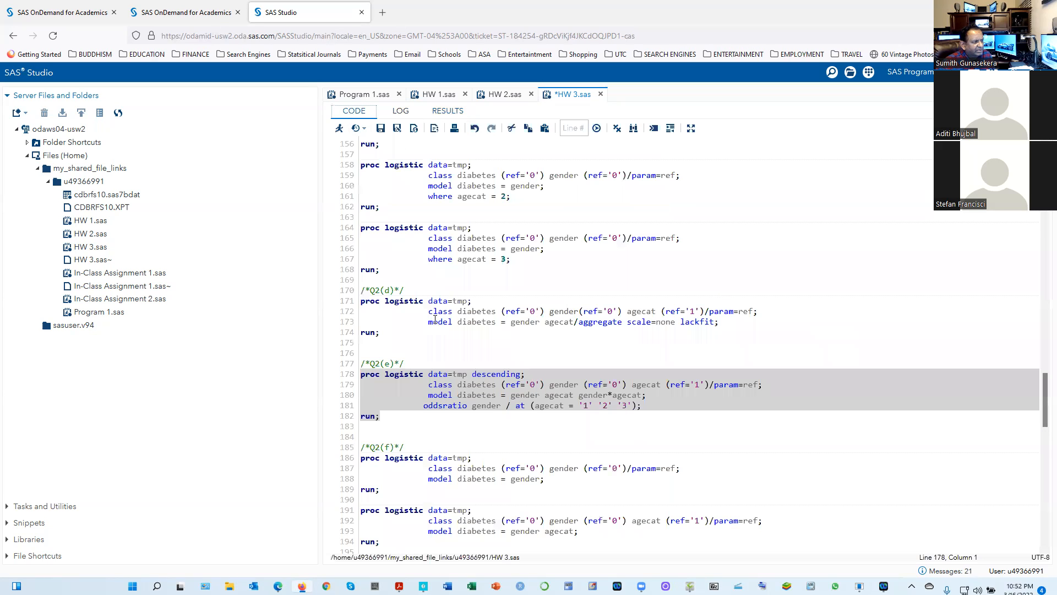
pyautogui.click(704, 416)
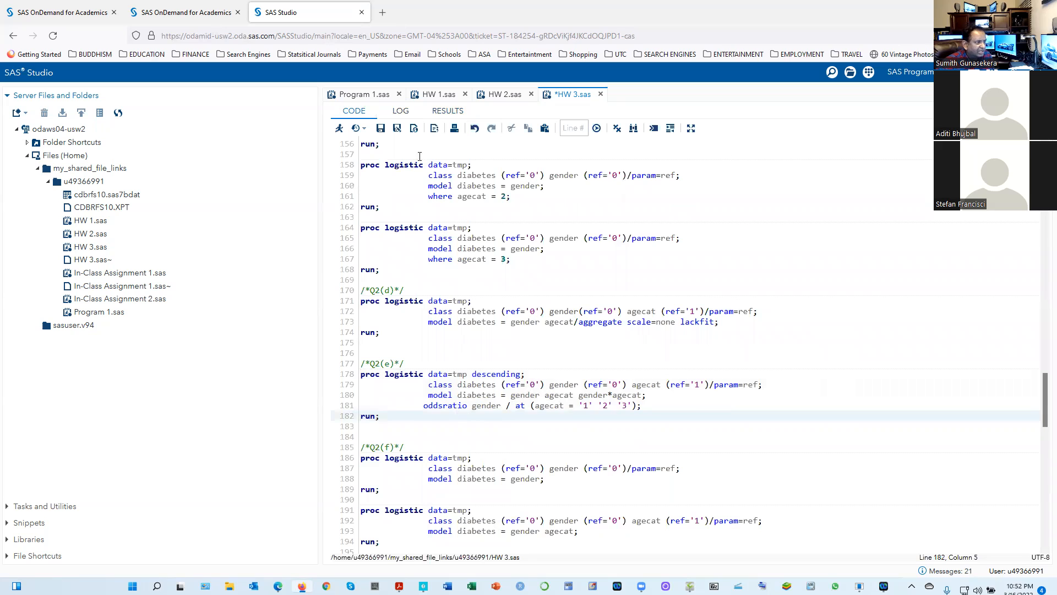
pyautogui.click(442, 113)
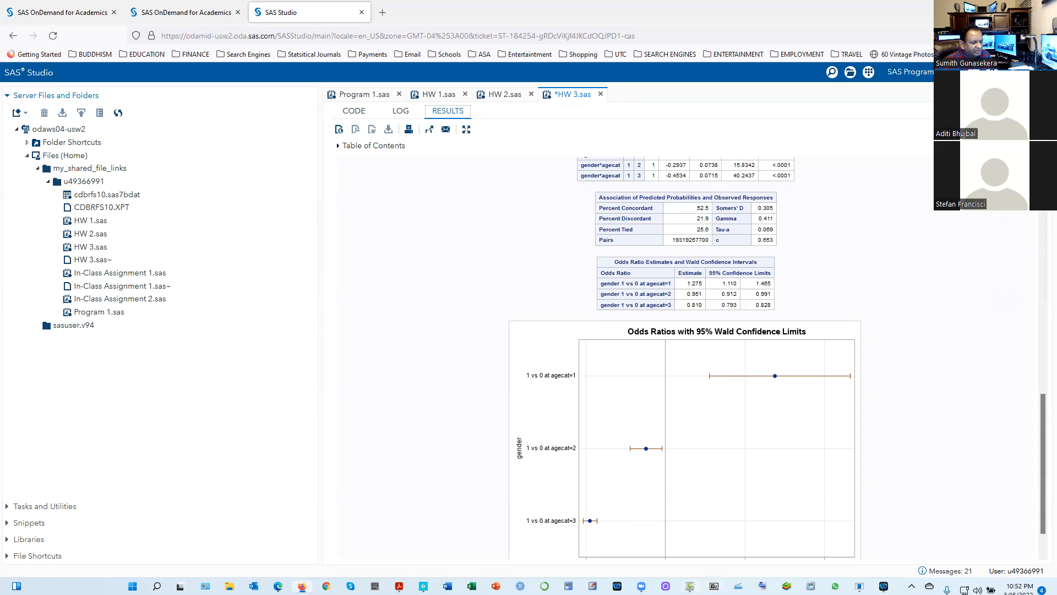
# Show the handwritten 2(e) solution in ShowPiece again, dismiss the lecture notes PDF and switch to the homework PDF
pyautogui.click(690, 586)
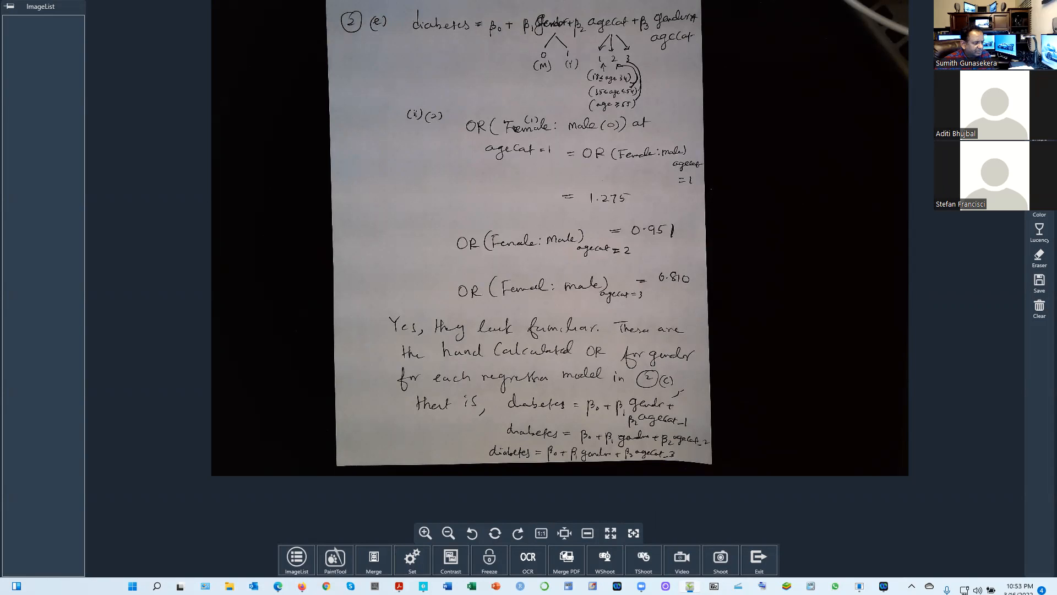
pyautogui.click(459, 512)
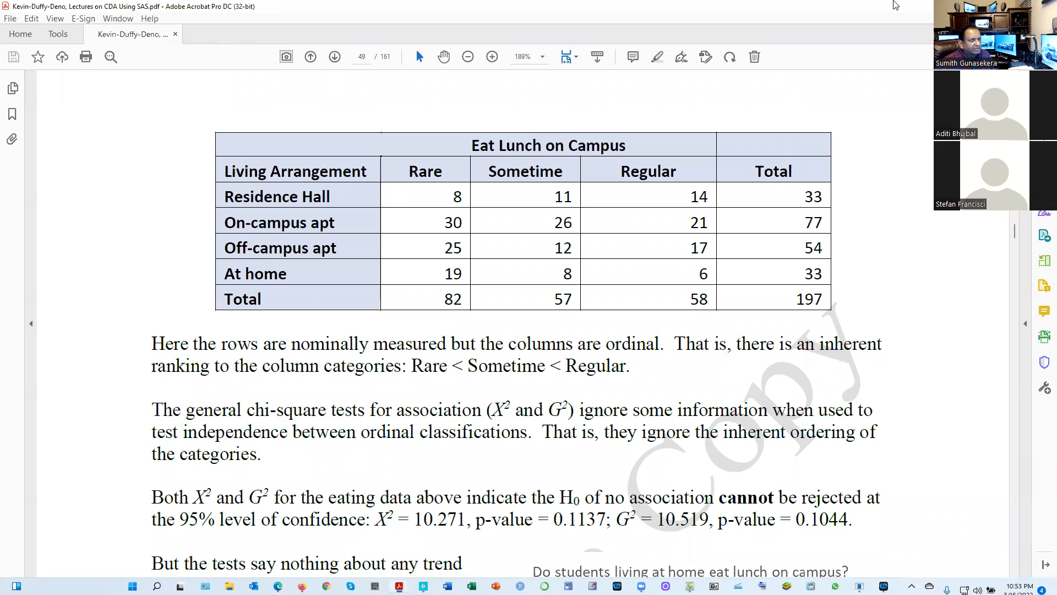
pyautogui.click(993, 6)
pyautogui.moveTo(423, 586)
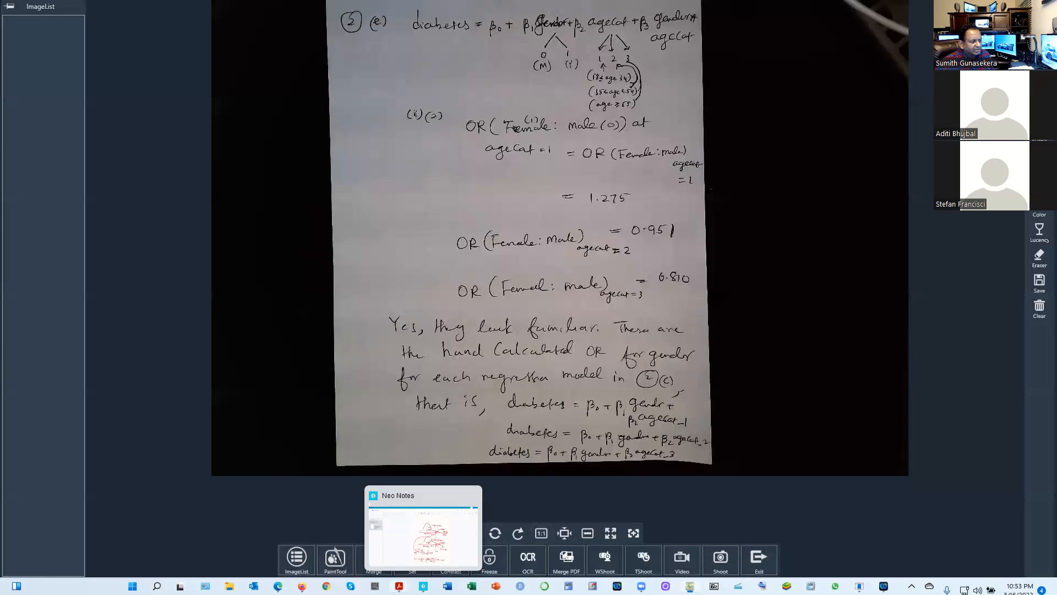
pyautogui.click(386, 545)
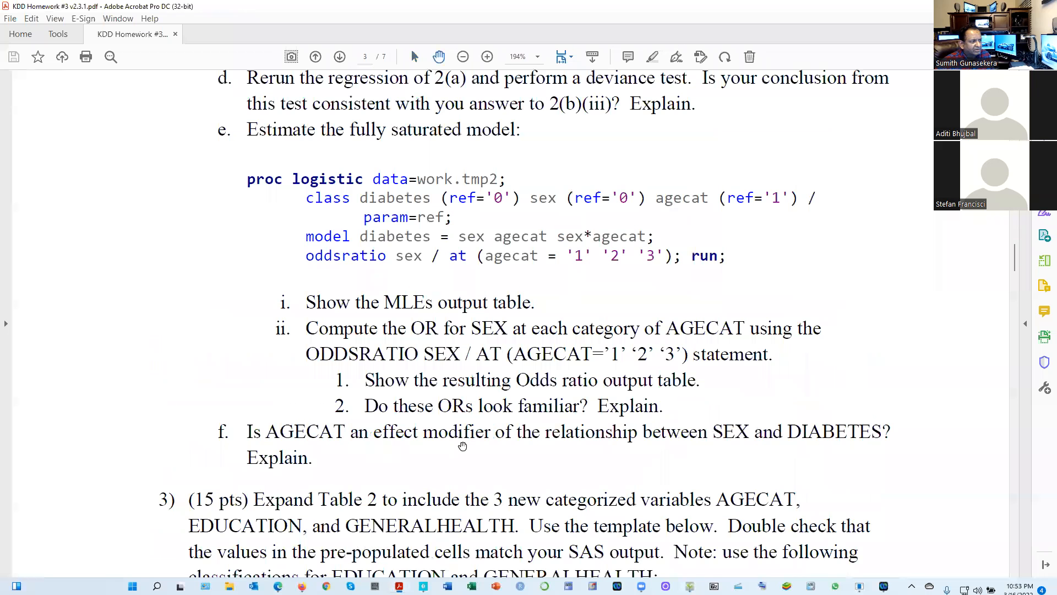
# Read question 2(f) on effect modification and look back through the earlier parts to the 2(c) subsample regressions
pyautogui.scroll(-4, 477, 437)
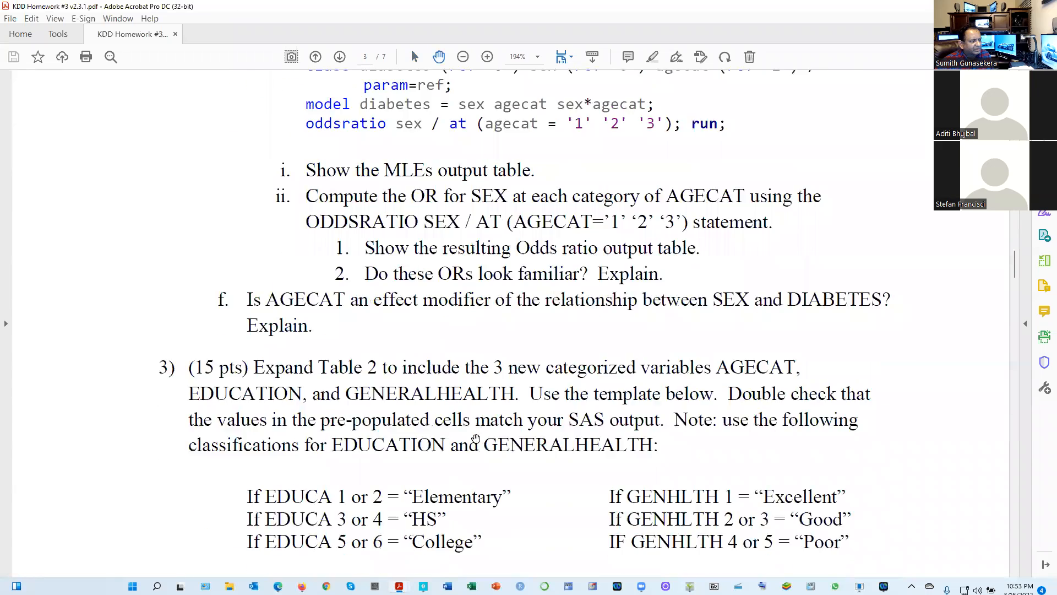
pyautogui.scroll(6, 472, 443)
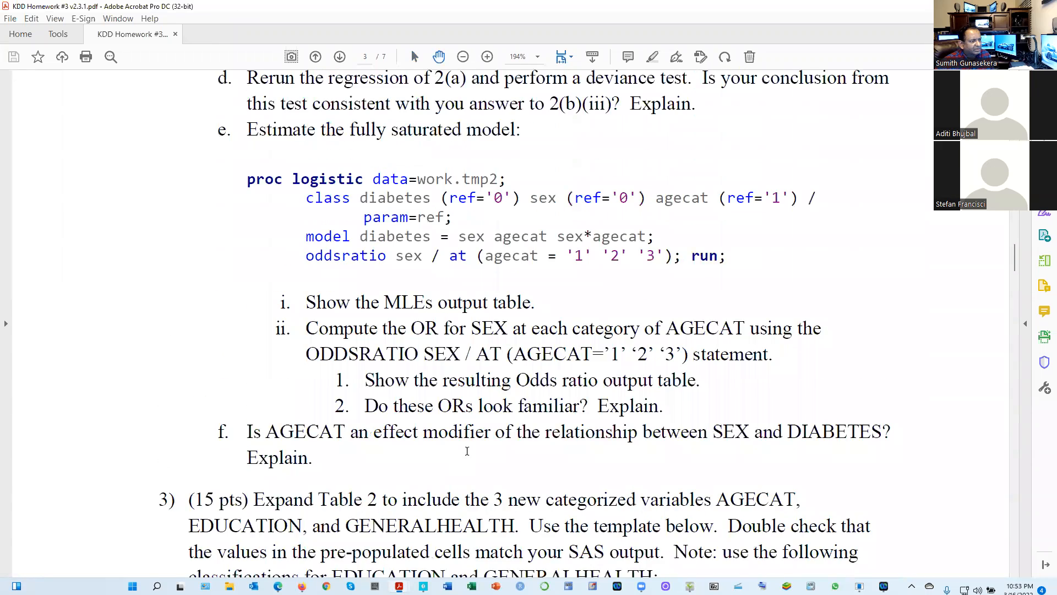
pyautogui.scroll(-2, 467, 449)
pyautogui.scroll(7, 467, 448)
pyautogui.scroll(20, 467, 449)
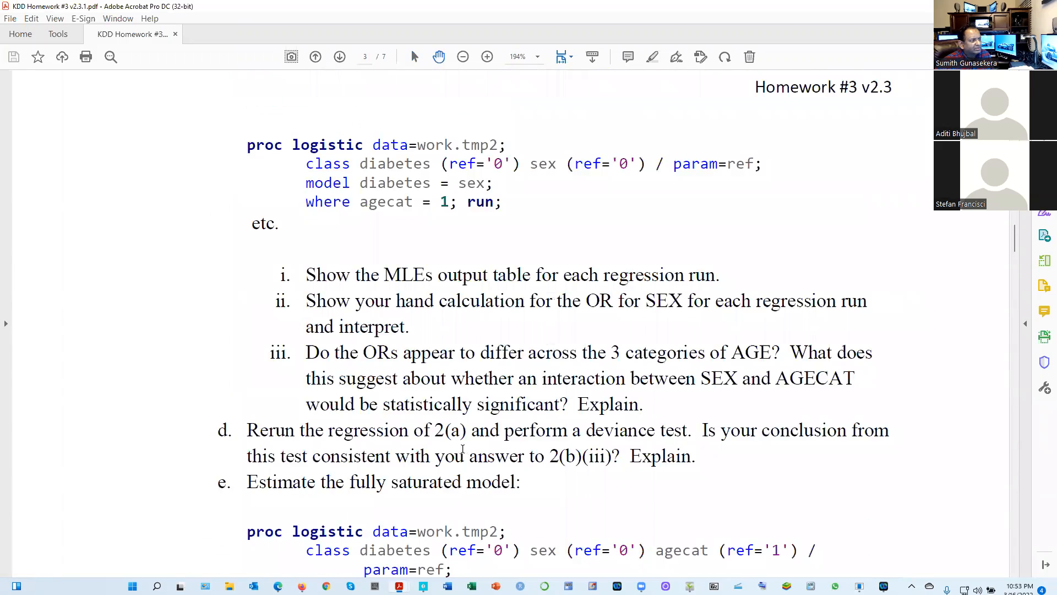
pyautogui.scroll(-20, 444, 452)
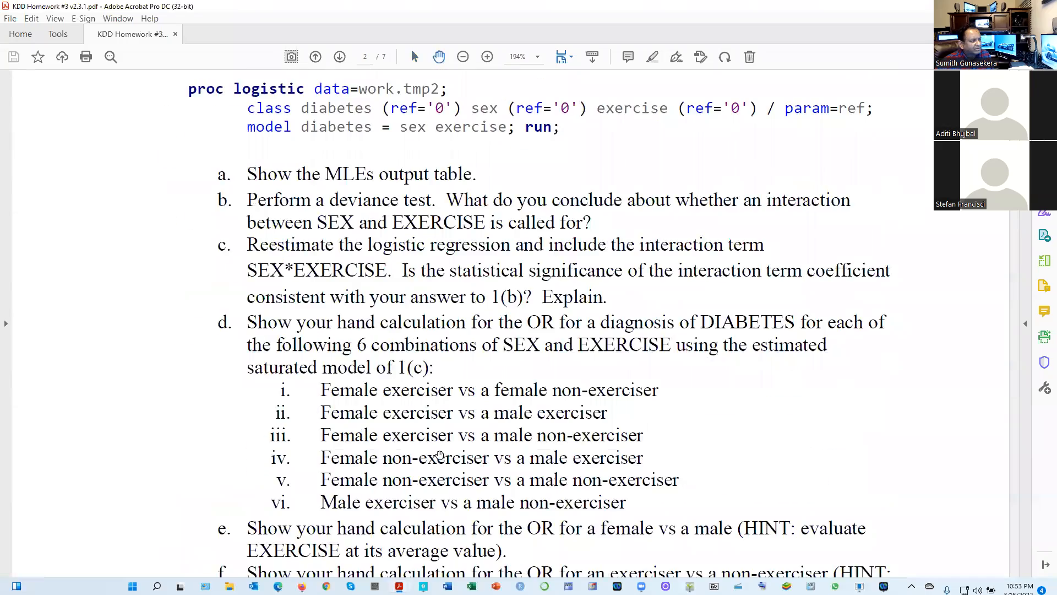
pyautogui.scroll(-12, 429, 460)
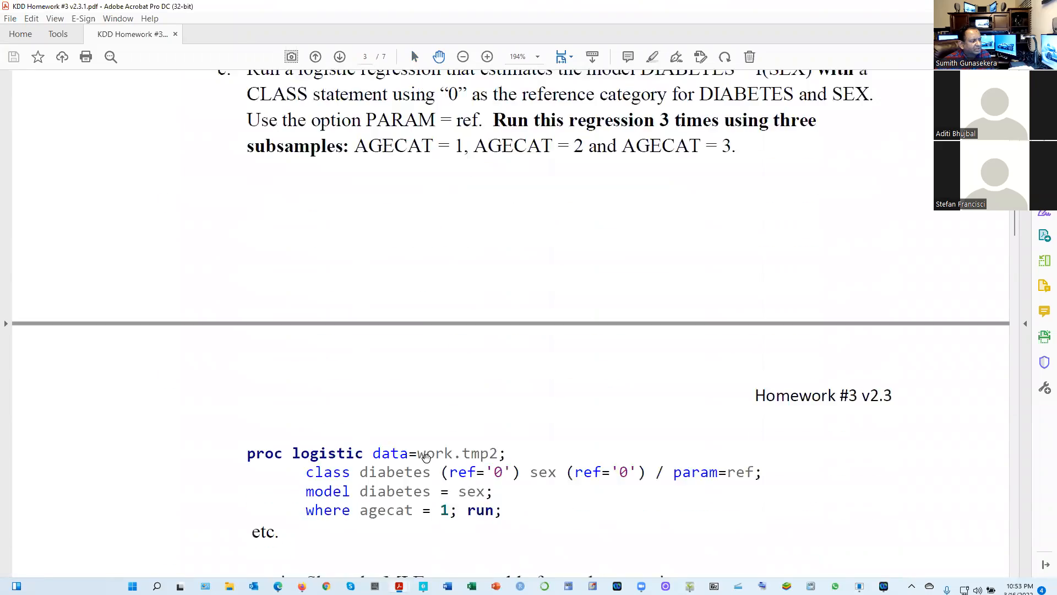
# Return to question 2(f) in the homework PDF and bring up the handwritten 2(f) model comparison table in ShowPiece
pyautogui.scroll(-4, 421, 459)
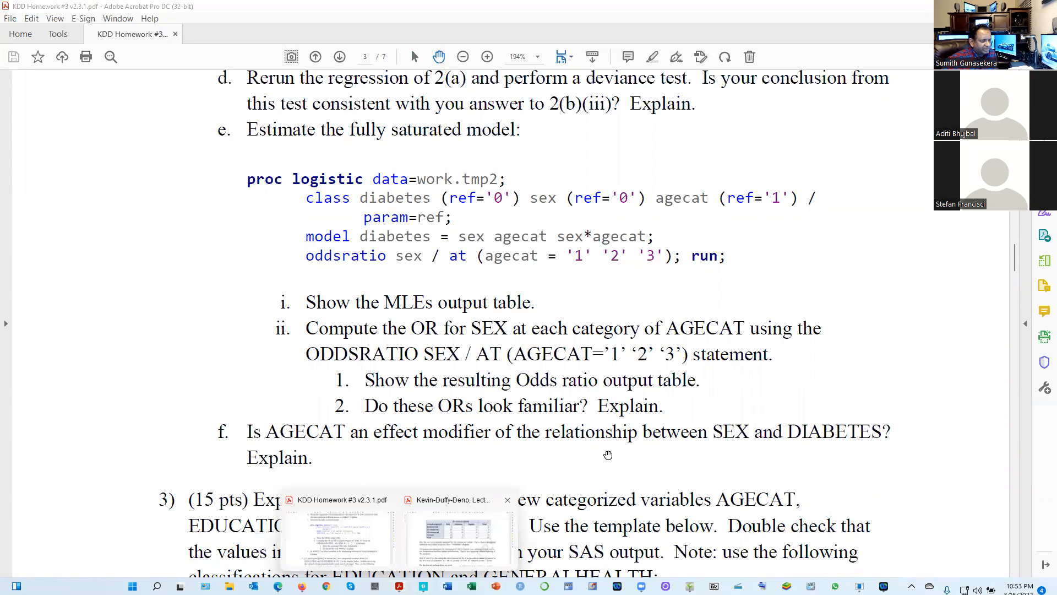
pyautogui.click(690, 587)
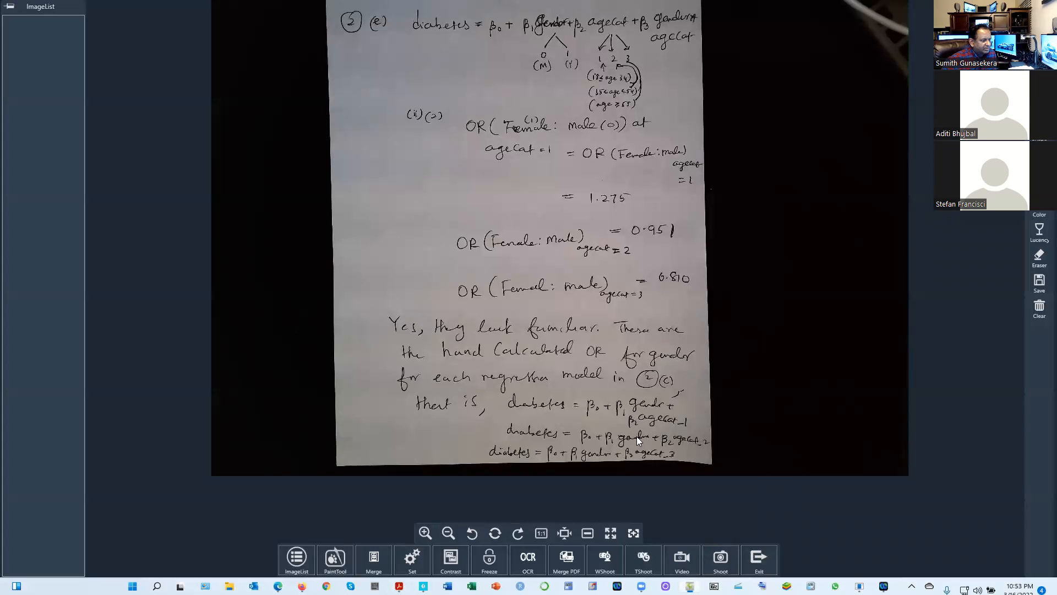
pyautogui.click(757, 559)
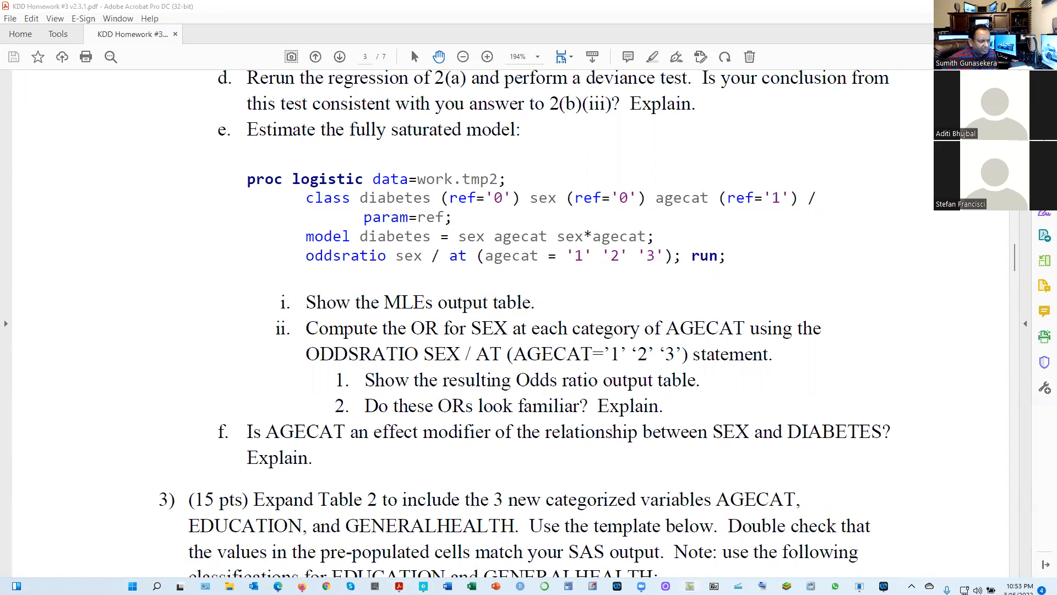
pyautogui.click(690, 586)
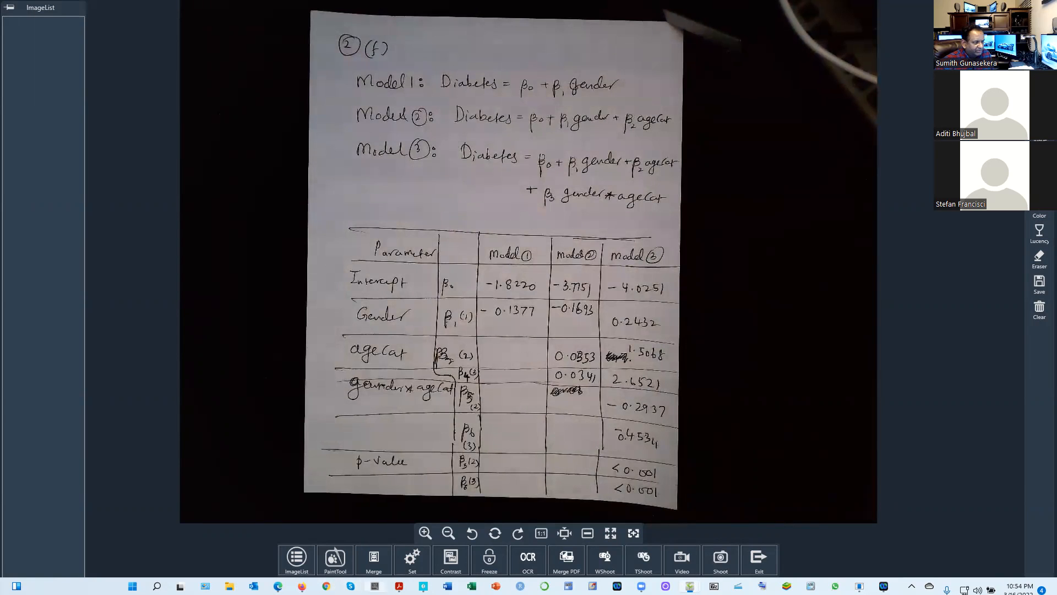
# Switch from ShowPiece back to the homework PDF in Acrobat, leaving the lecture notes PDF
pyautogui.moveTo(398, 586)
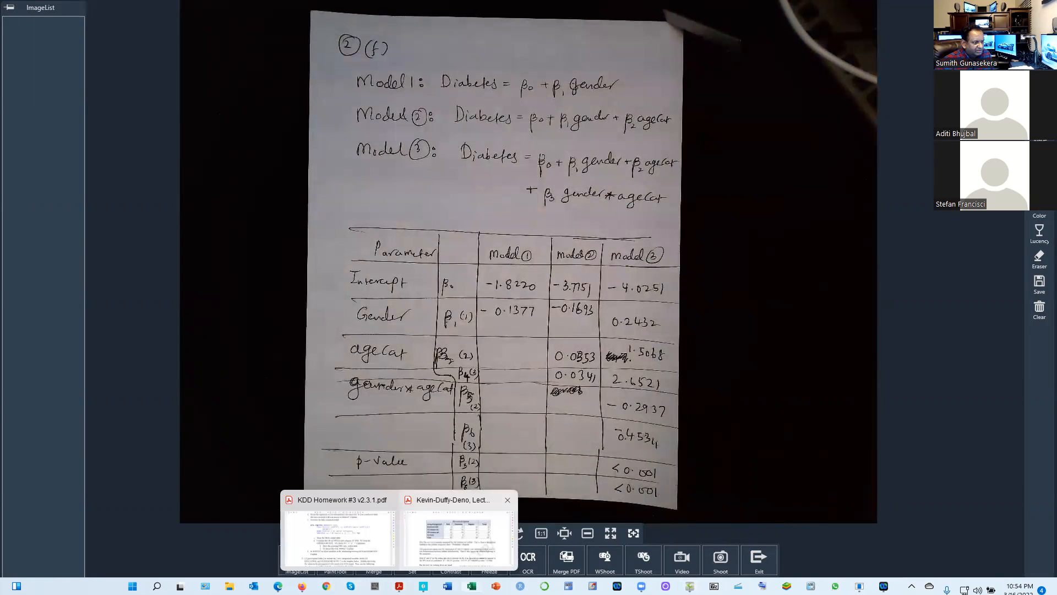
pyautogui.click(457, 551)
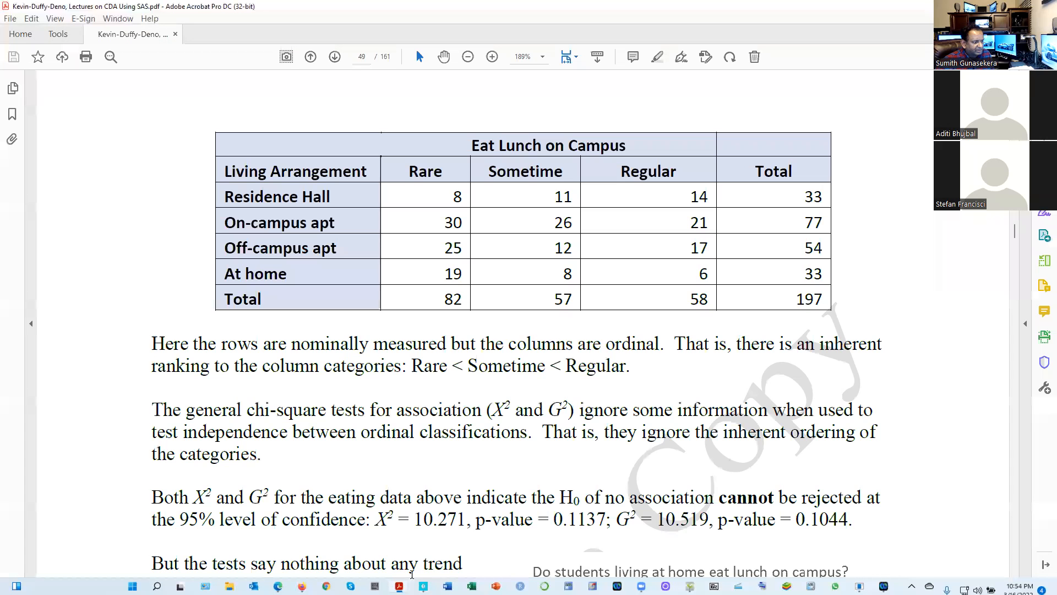
pyautogui.moveTo(399, 586)
pyautogui.click(356, 550)
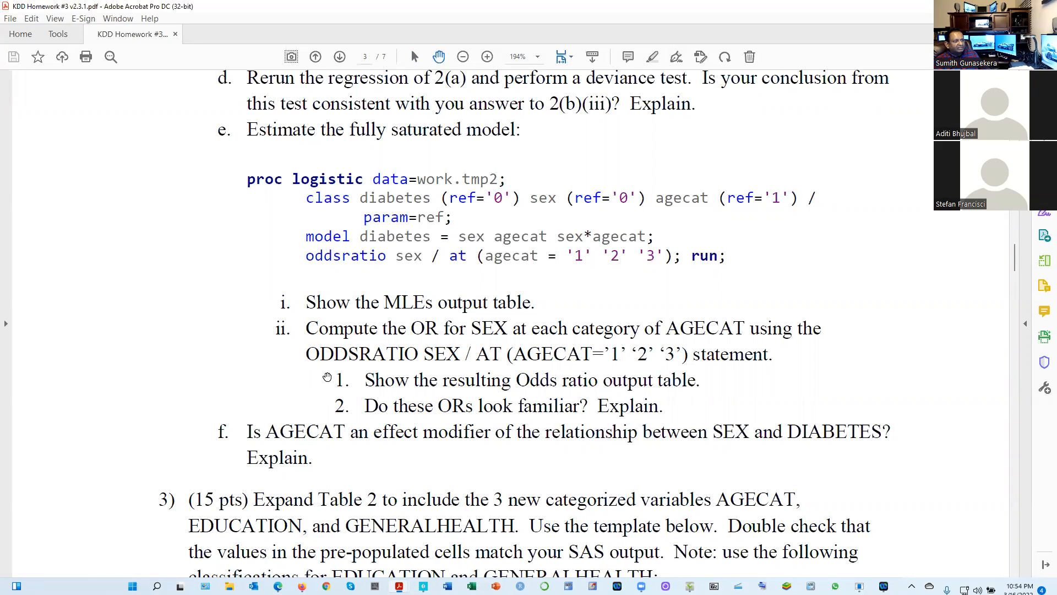
# Look back from question 2(f) to the opening of question 2 and its DIABETES = f(SEX, AGECAT) model
pyautogui.scroll(2, 326, 377)
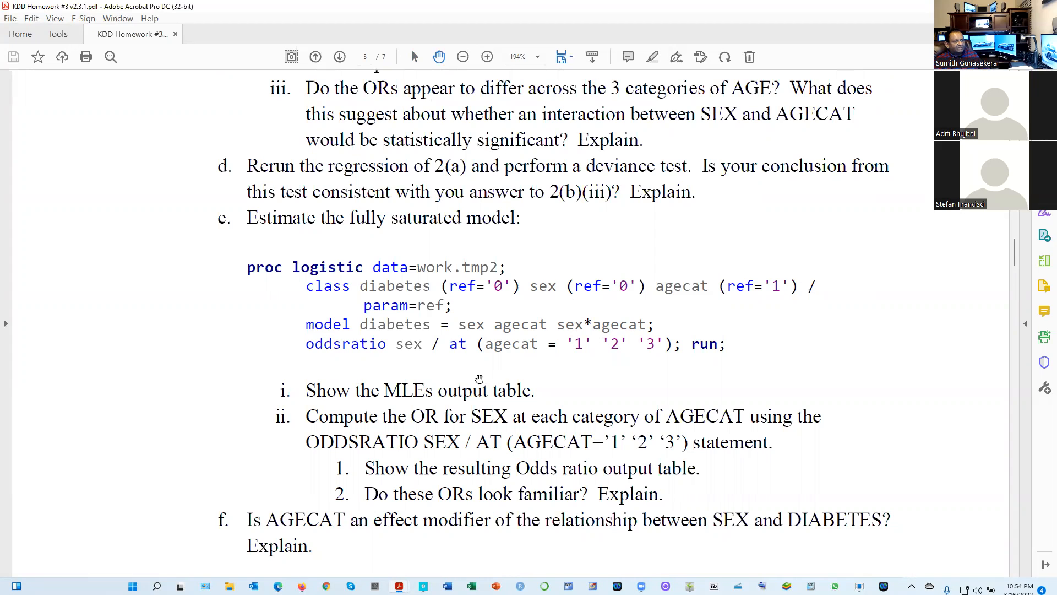
pyautogui.scroll(1, 476, 380)
pyautogui.scroll(3, 464, 383)
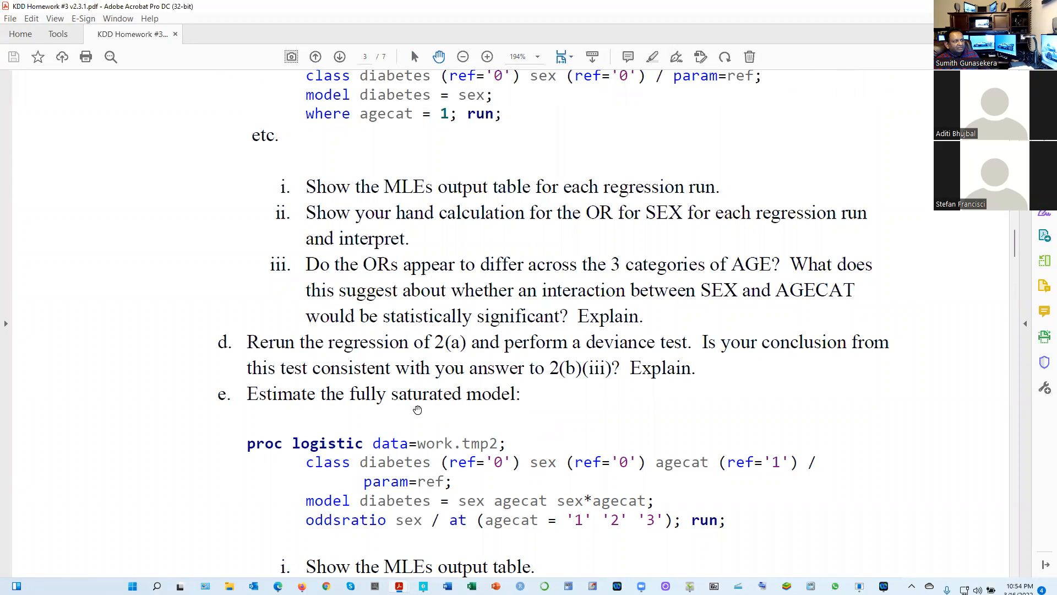
pyautogui.scroll(9, 362, 397)
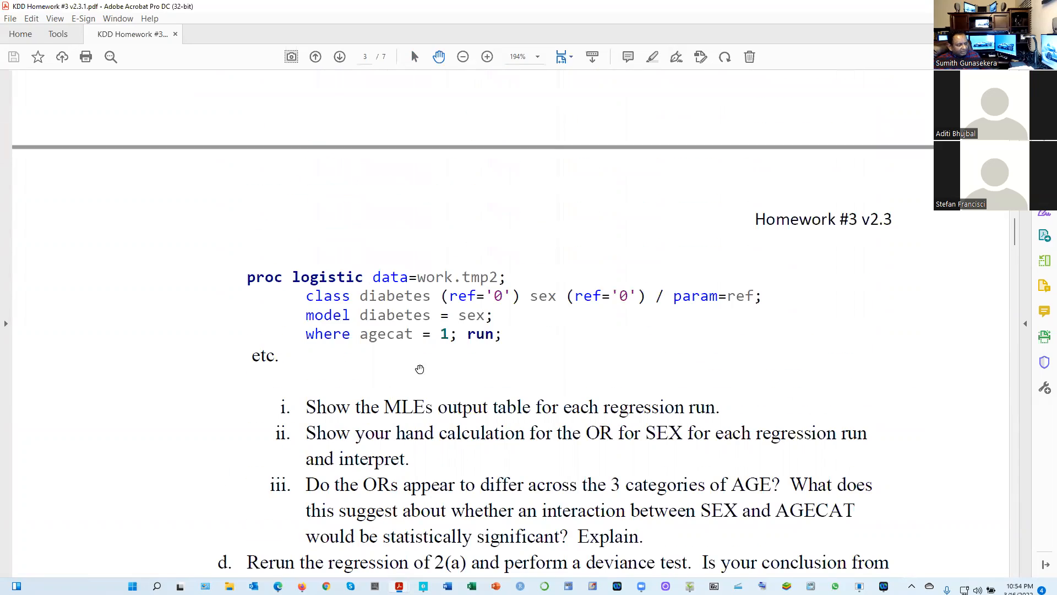
pyautogui.scroll(8, 411, 286)
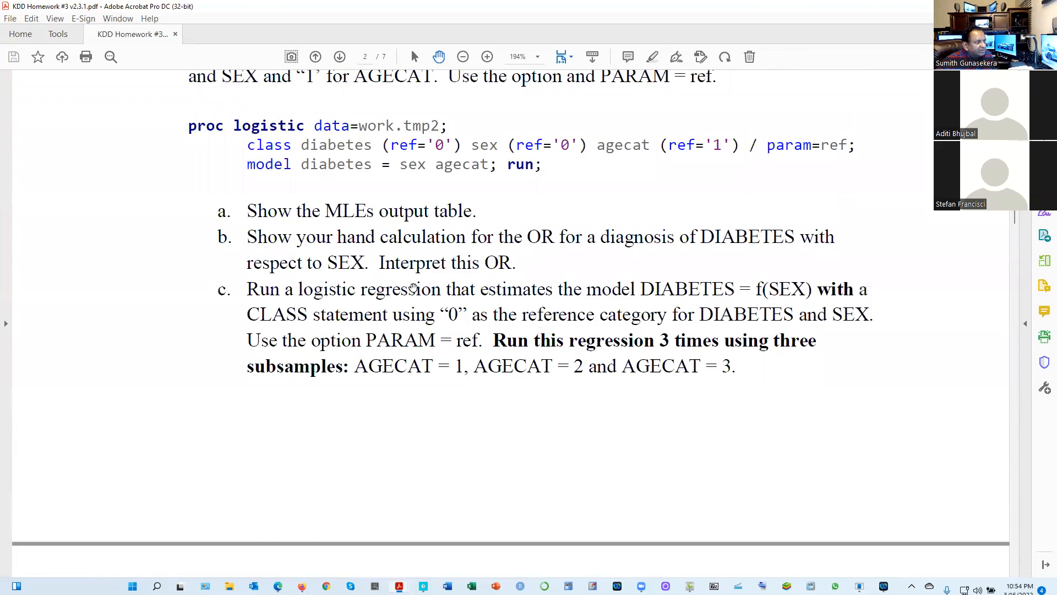
pyautogui.scroll(3, 413, 288)
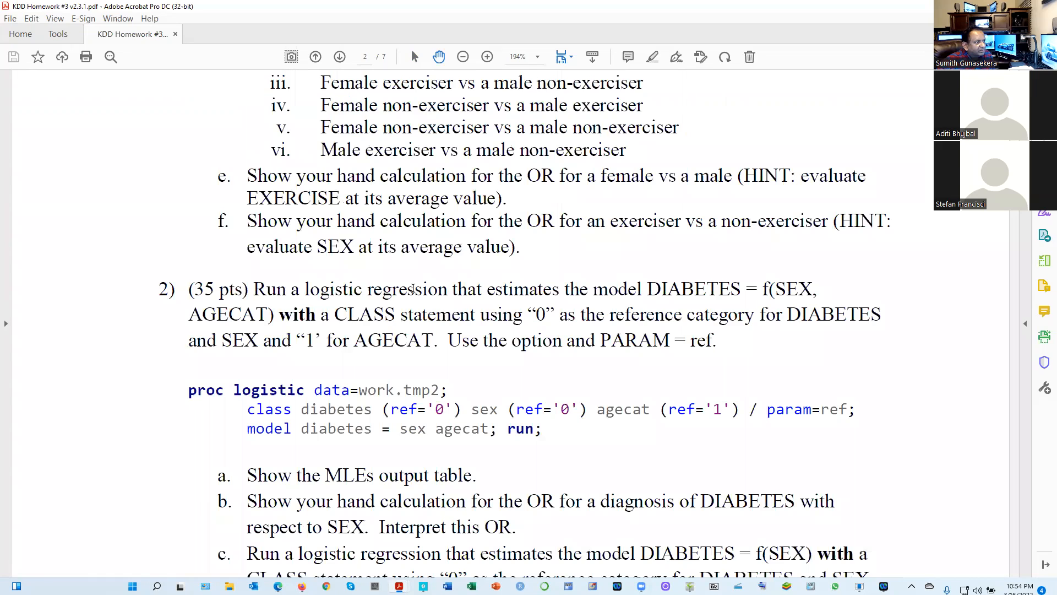
# Reread parts 2(a) to 2(f), relating the subsample regressions, deviance test and saturated model to the effect modifier question
pyautogui.scroll(-13, 413, 288)
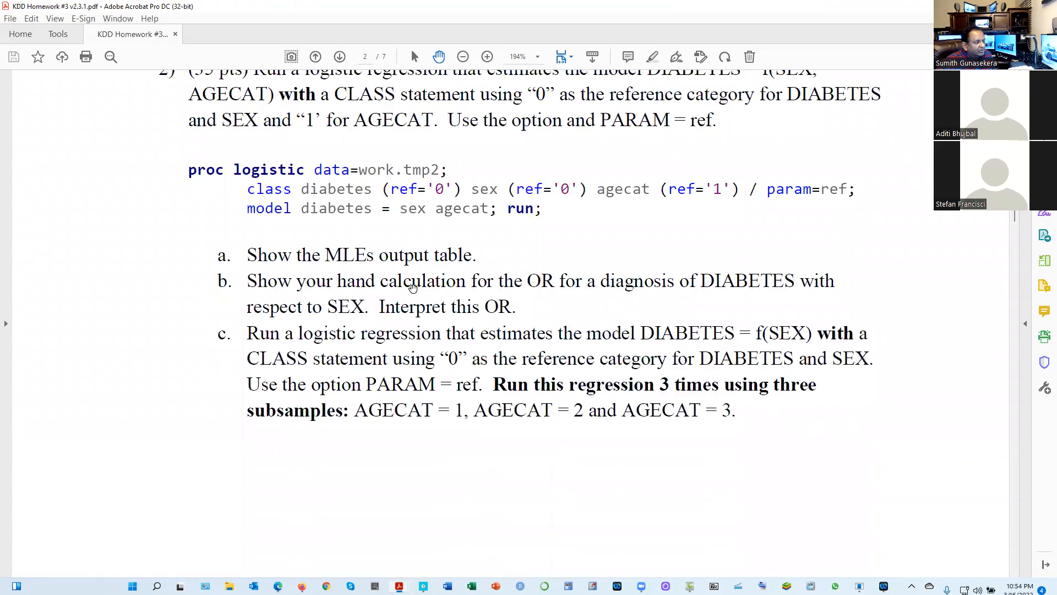
pyautogui.scroll(-7, 413, 288)
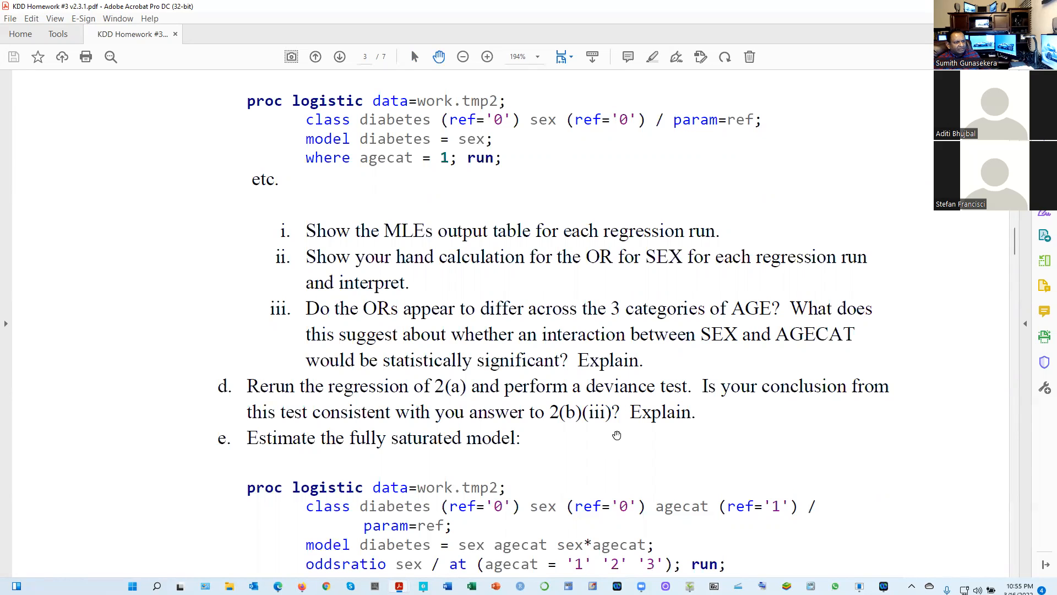
pyautogui.scroll(-4, 616, 435)
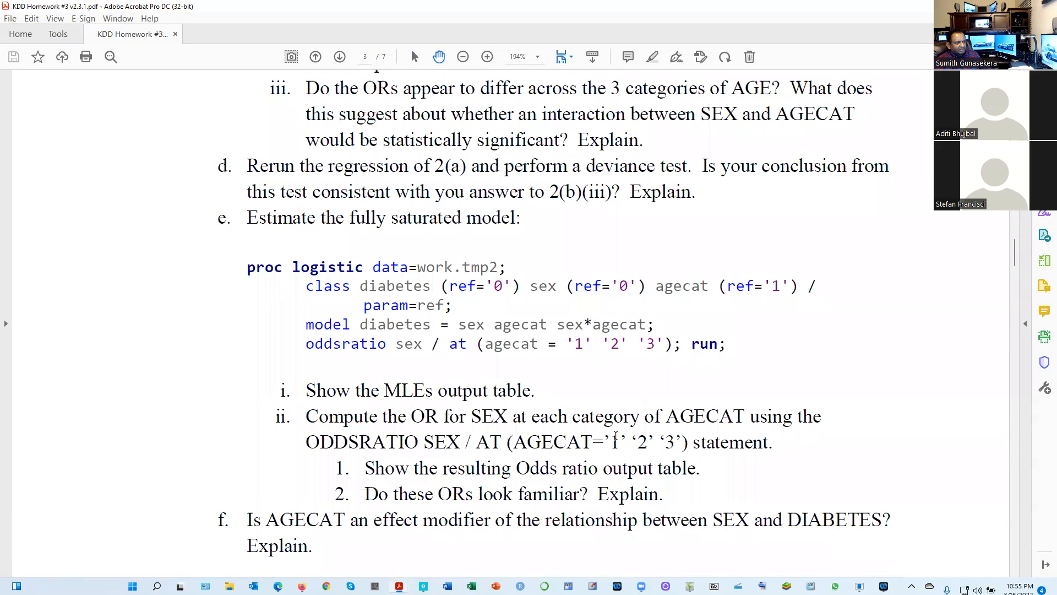
pyautogui.scroll(3, 615, 435)
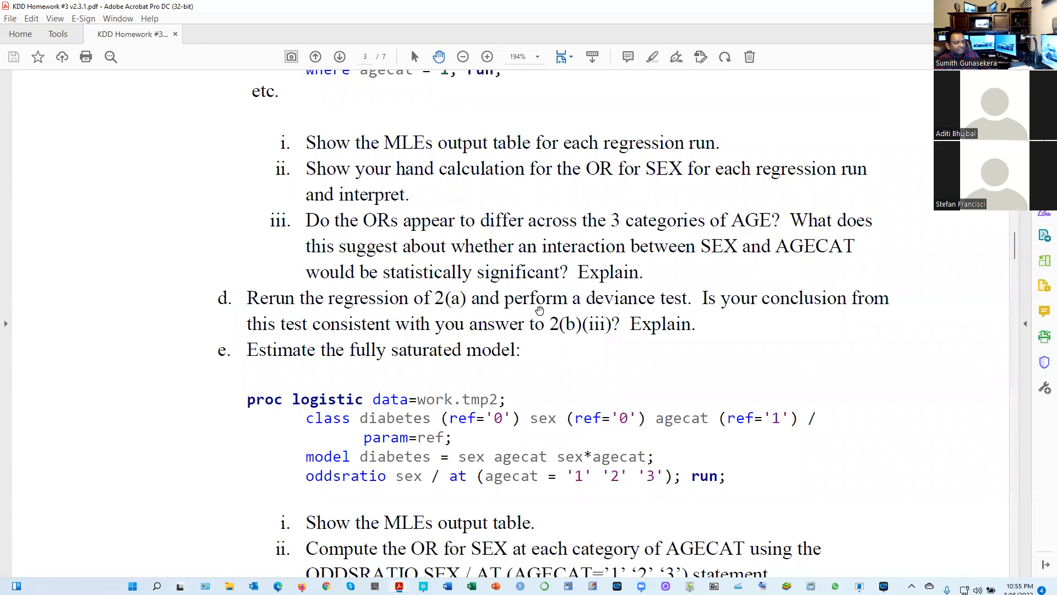
pyautogui.scroll(-5, 475, 278)
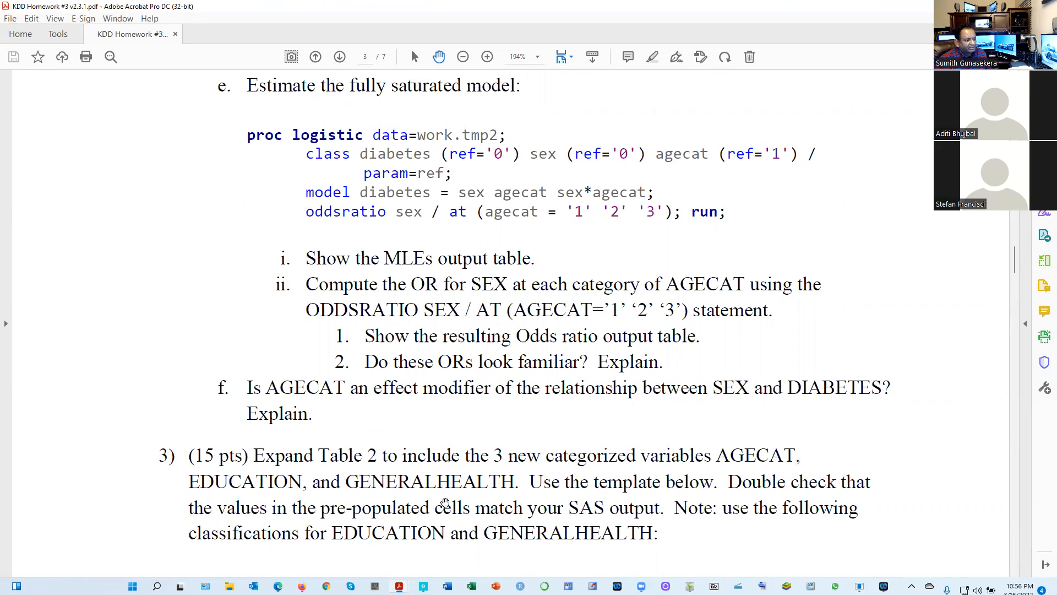
# Switch to ShowPiece to show the handwritten 2(f) solution
pyautogui.moveTo(689, 586)
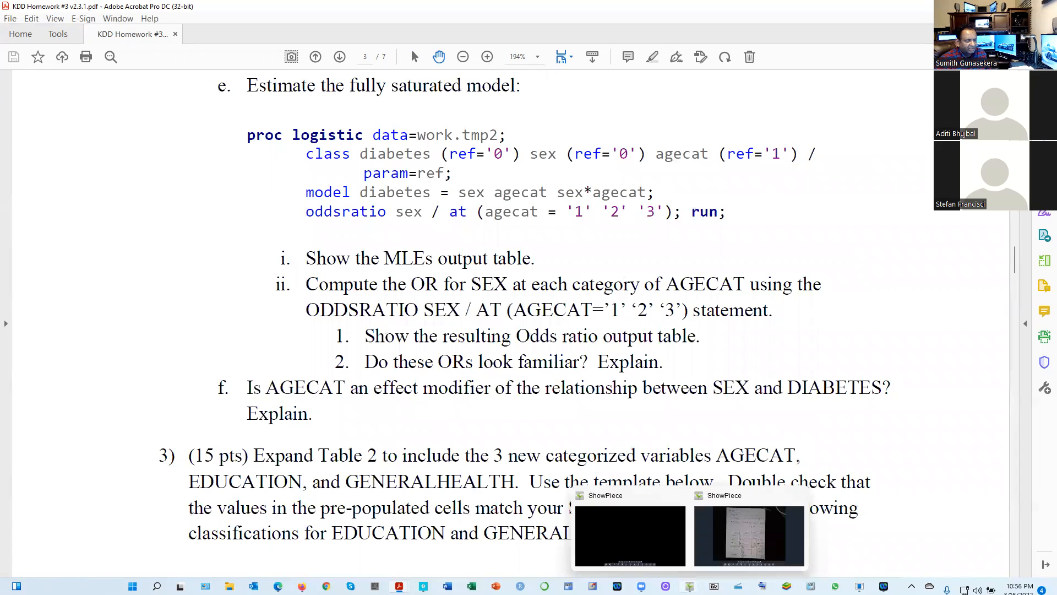
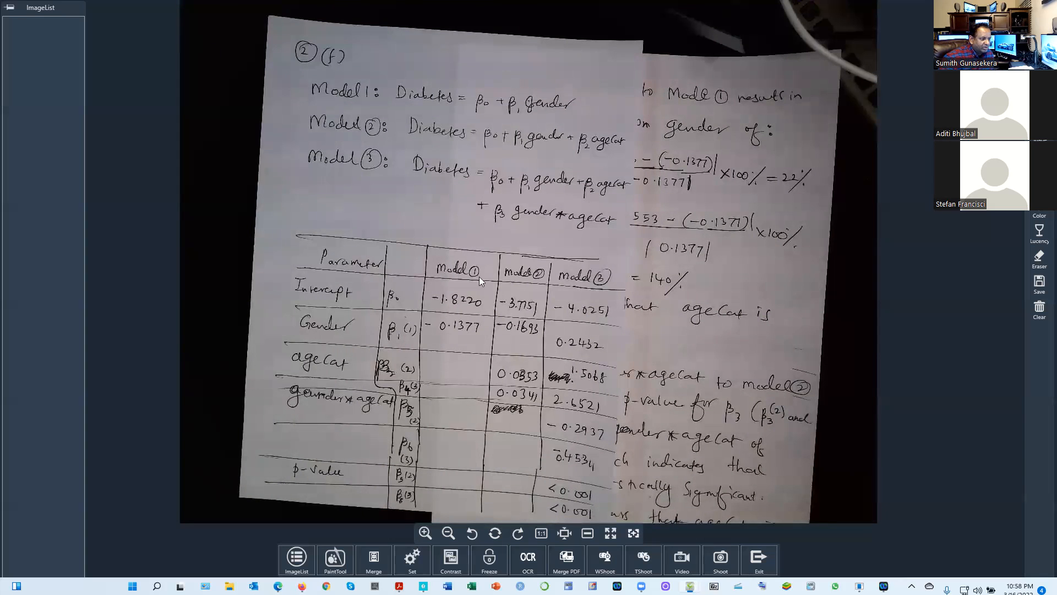
# Switch to the homework PDF in Acrobat and reread parts 2(c) to 2(f) behind the effect modifier question
pyautogui.moveTo(399, 586)
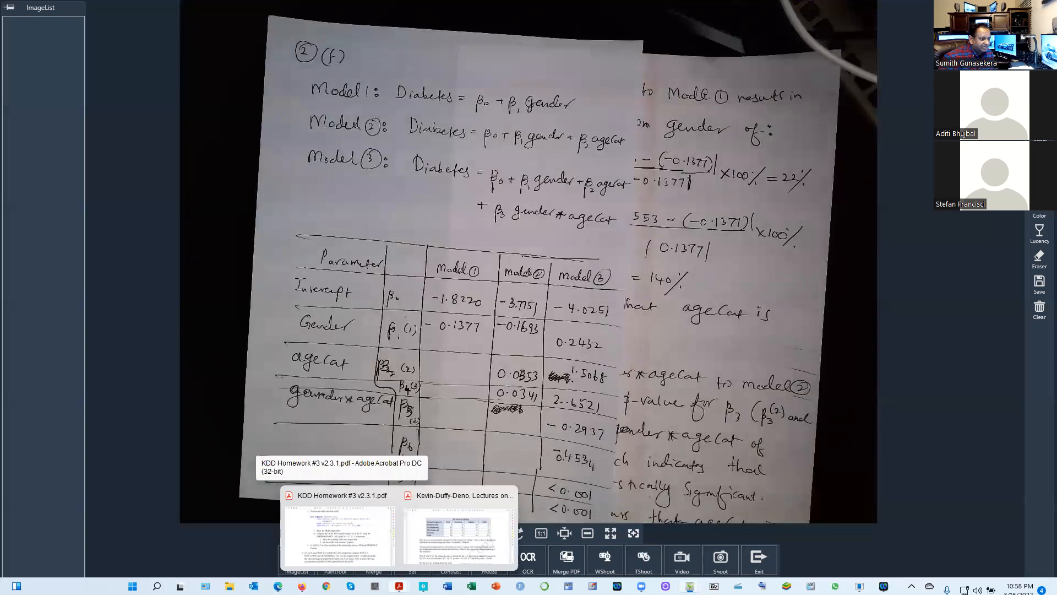
pyautogui.click(363, 535)
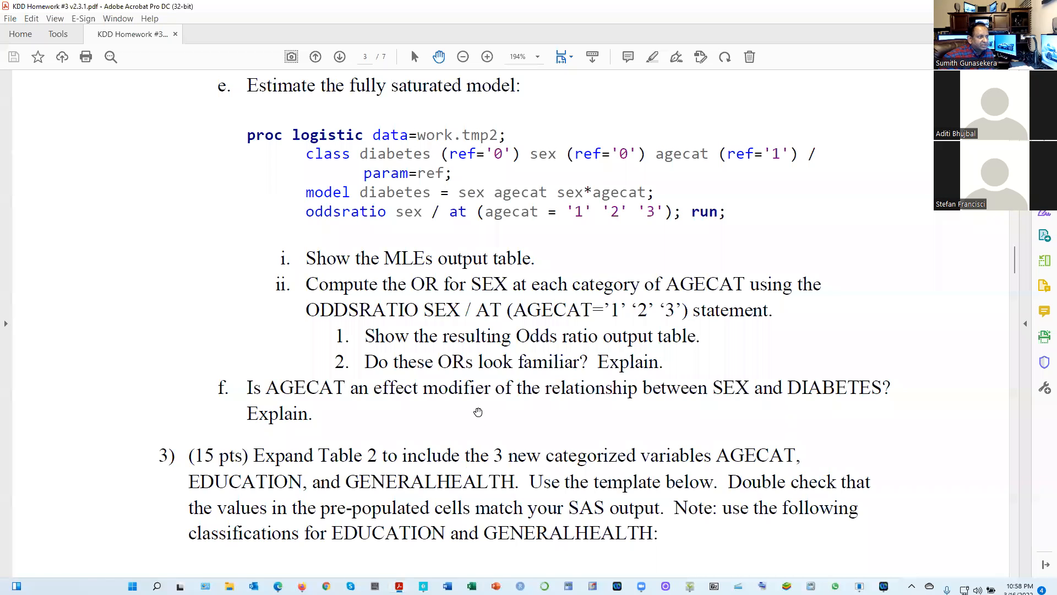
pyautogui.scroll(6, 478, 412)
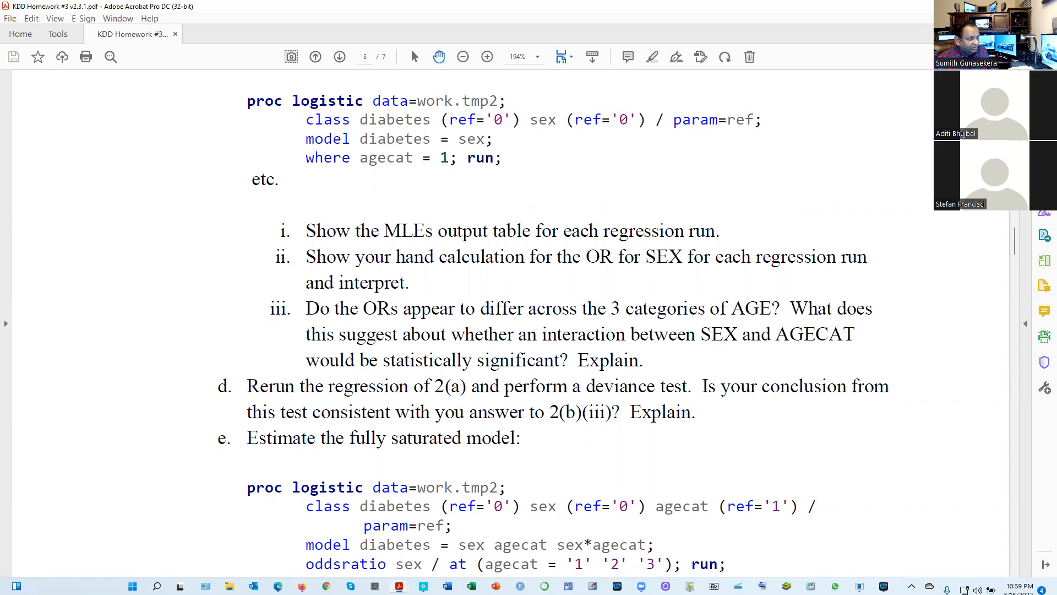
# Switch back to ShowPiece to explain the handwritten 2(f) comparison of the three gender and agecat models
pyautogui.moveTo(302, 586)
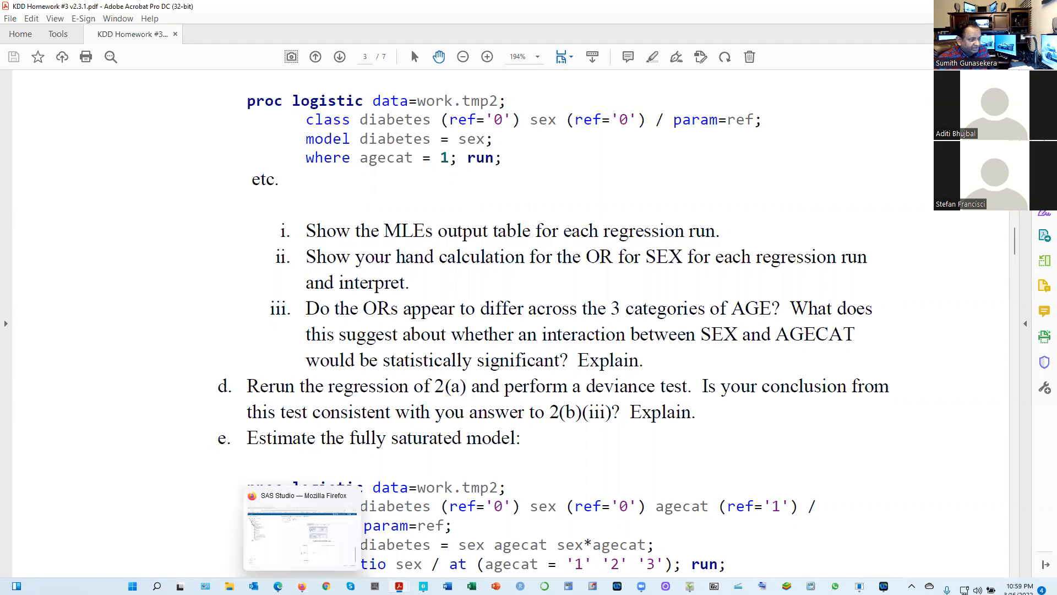
pyautogui.moveTo(690, 586)
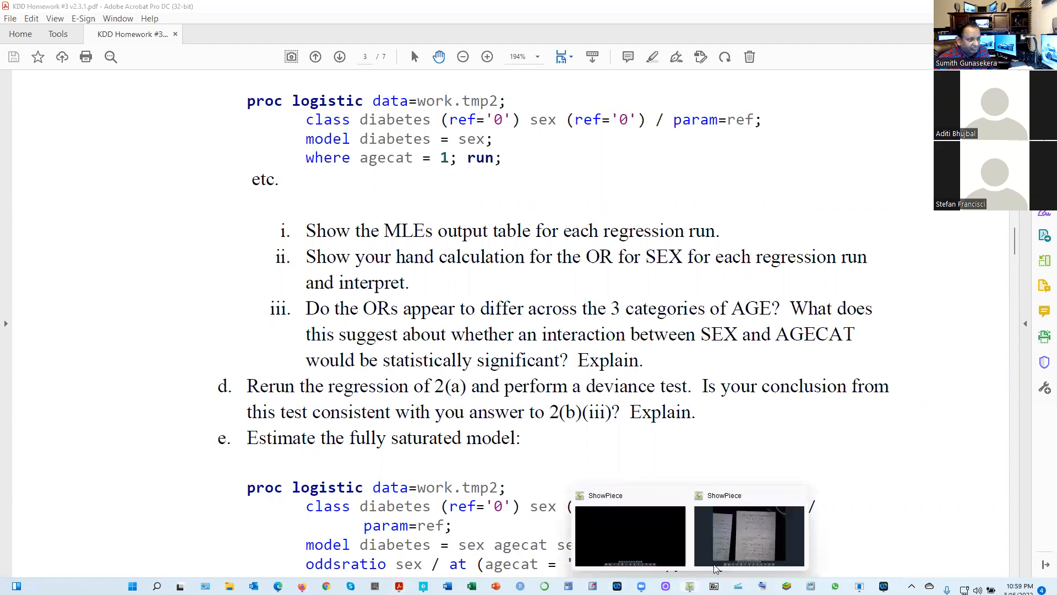
pyautogui.click(727, 548)
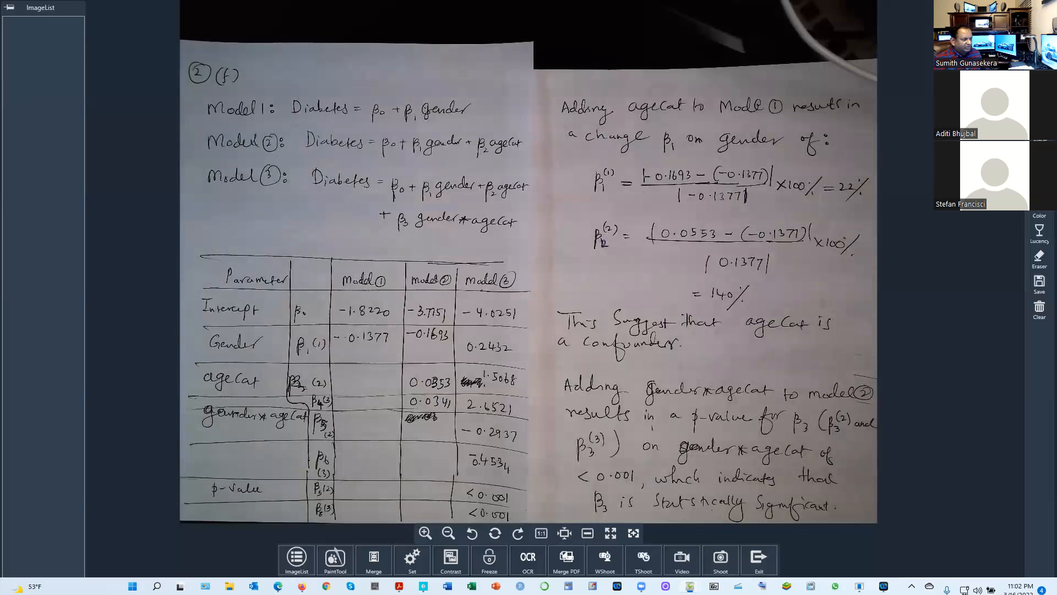
# Show the lecture notes PDF at the Eat Lunch on Campus table and return to the ShowPiece camera view
pyautogui.moveTo(278, 586)
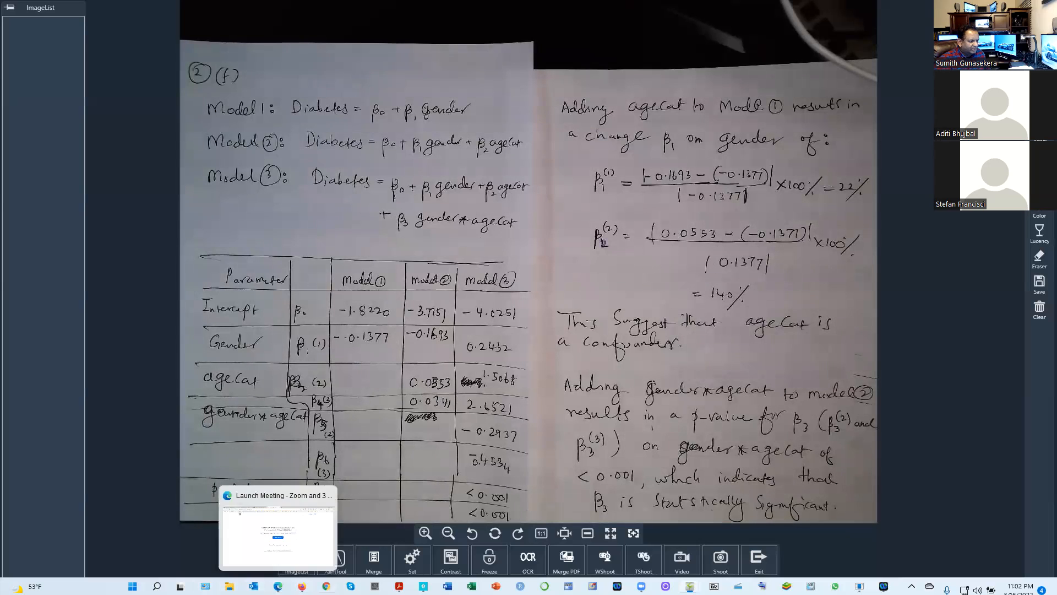
pyautogui.moveTo(400, 586)
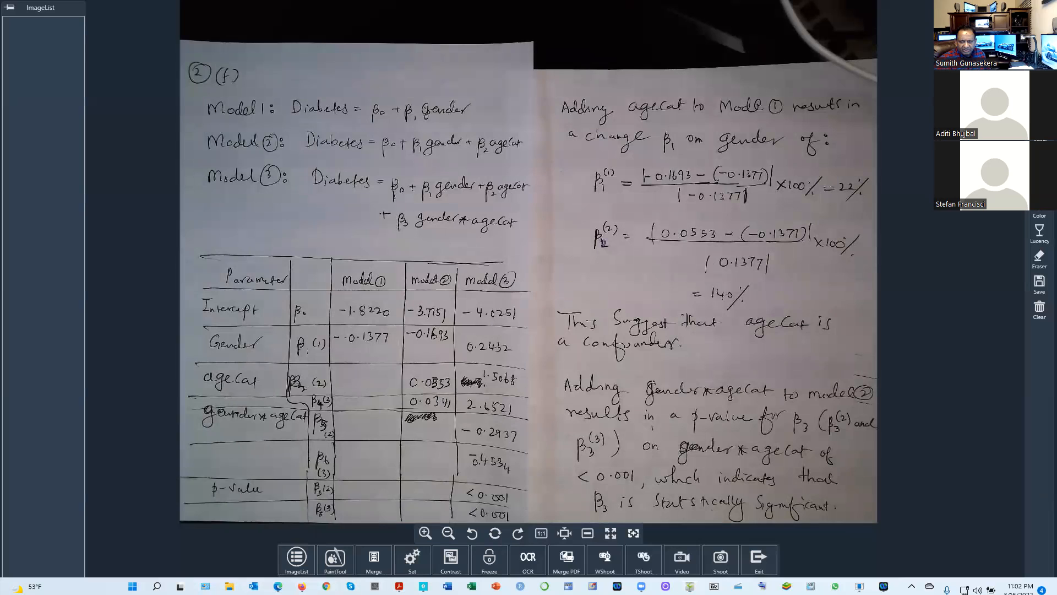
pyautogui.hotkey('alt', 'Tab')
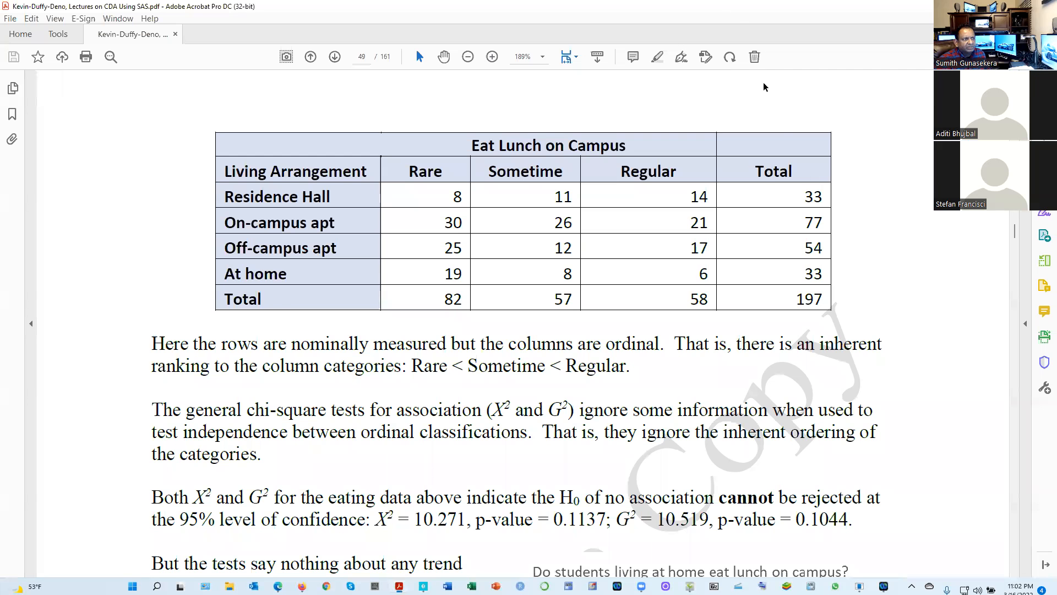
pyautogui.hotkey('alt', 'Tab')
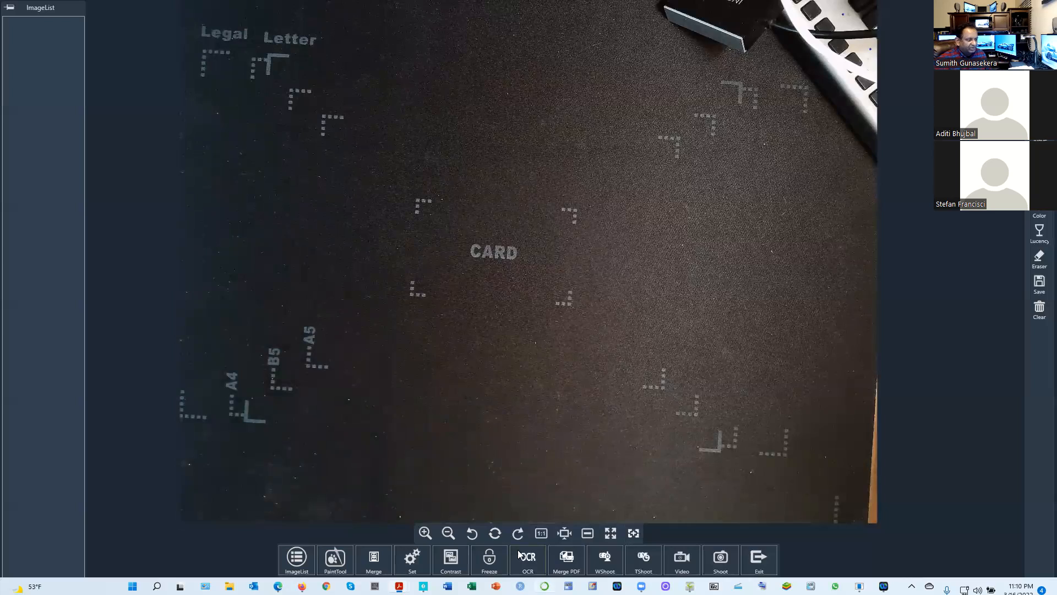
# Switch to the homework PDF in Acrobat, skim questions 3 to 6, and return to question 3's Table 2 template
pyautogui.moveTo(399, 585)
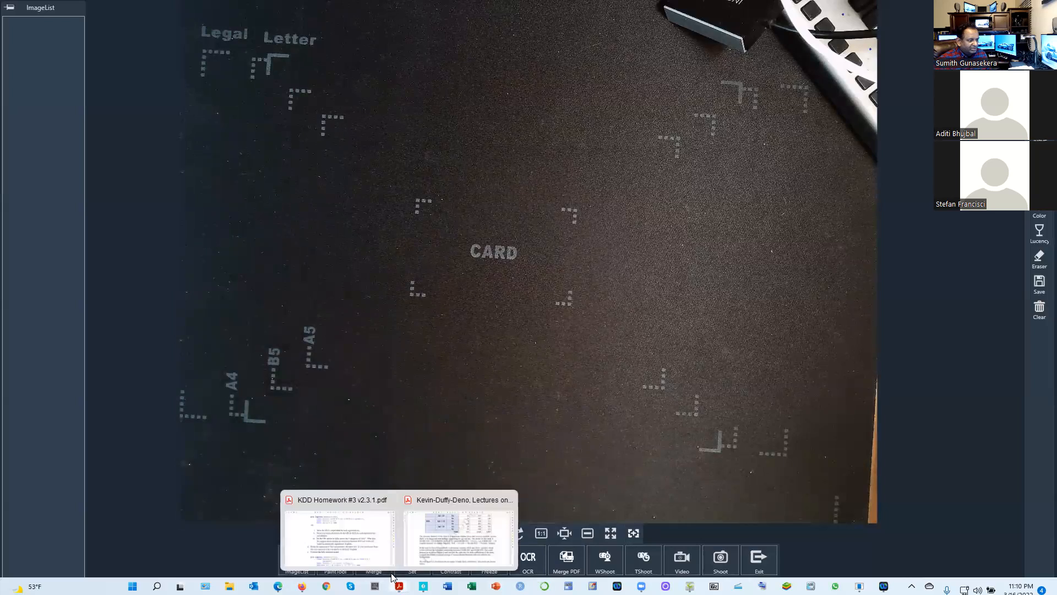
pyautogui.click(392, 536)
pyautogui.scroll(-5, 509, 551)
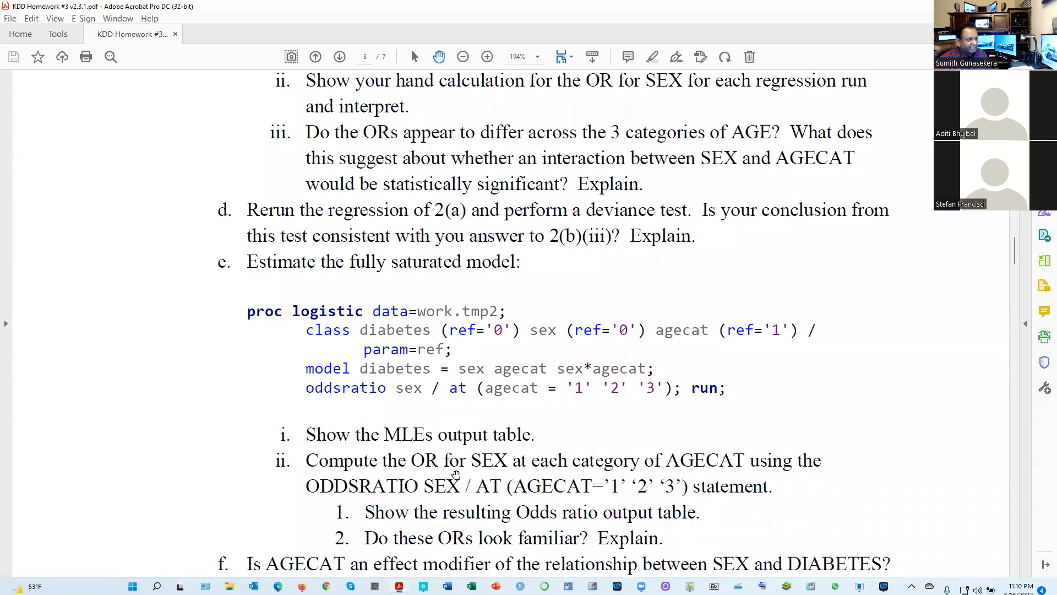
pyautogui.scroll(-2, 422, 391)
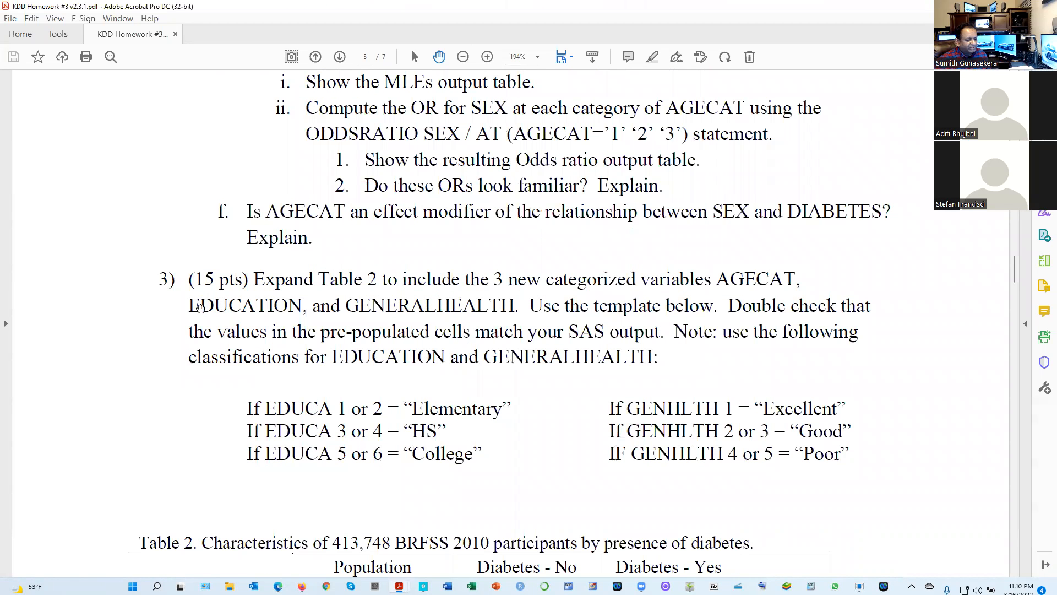
pyautogui.scroll(-10, 207, 324)
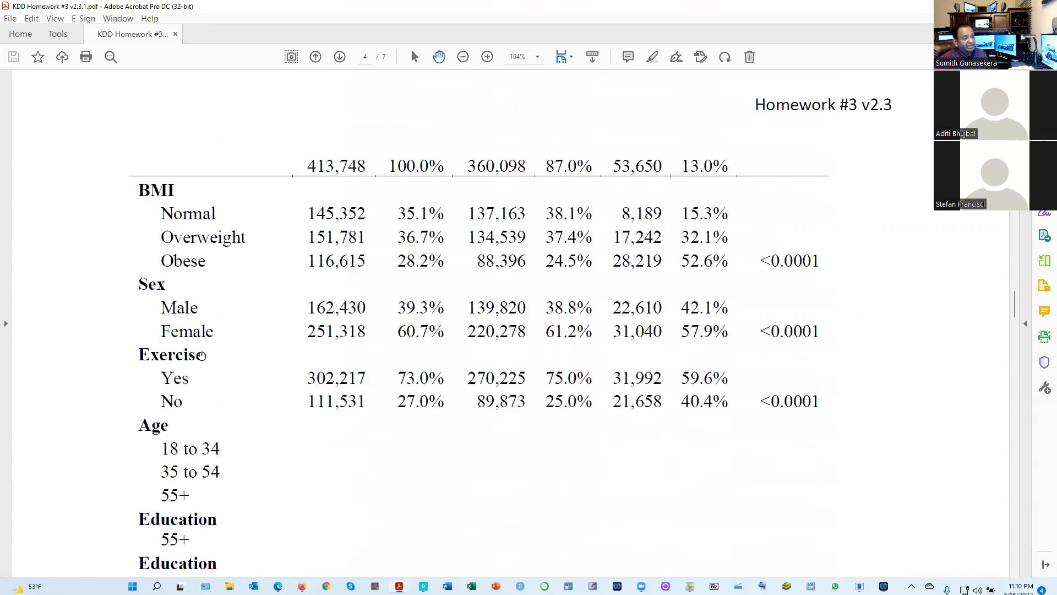
pyautogui.scroll(-15, 227, 367)
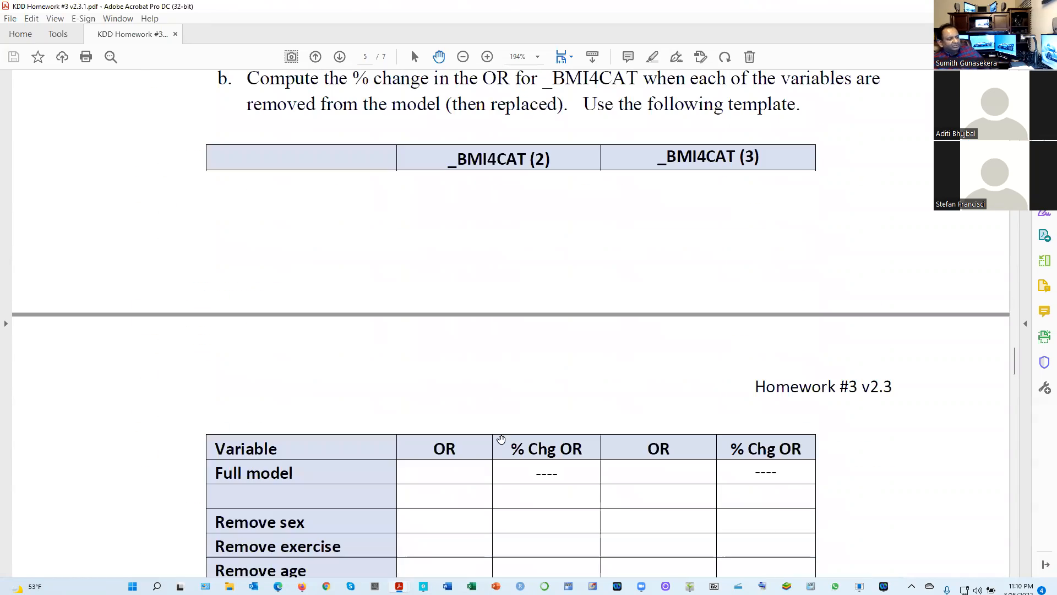
pyautogui.scroll(-12, 587, 514)
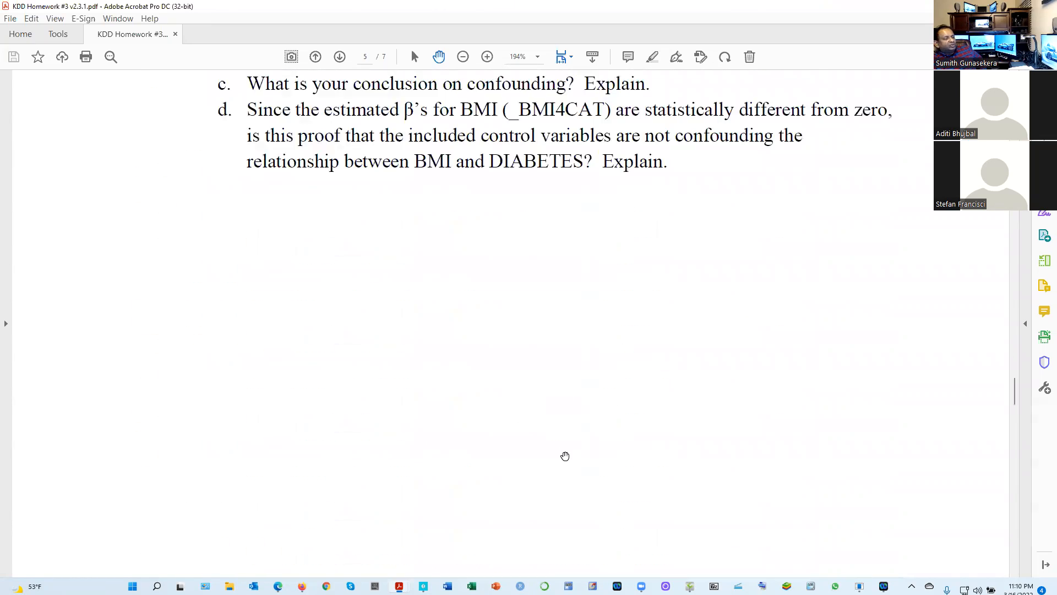
pyautogui.scroll(15, 562, 454)
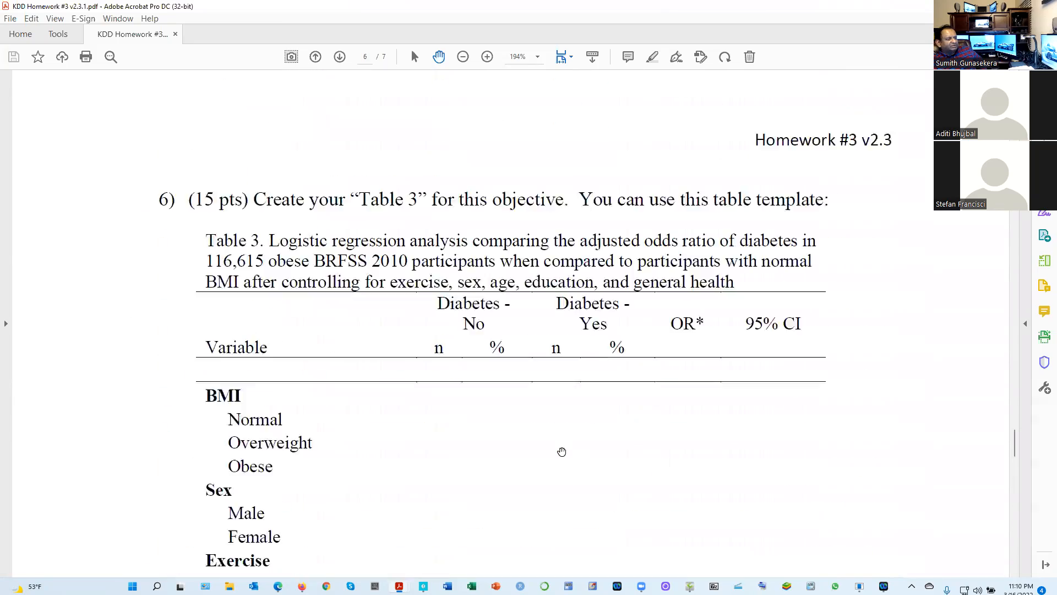
pyautogui.scroll(15, 559, 447)
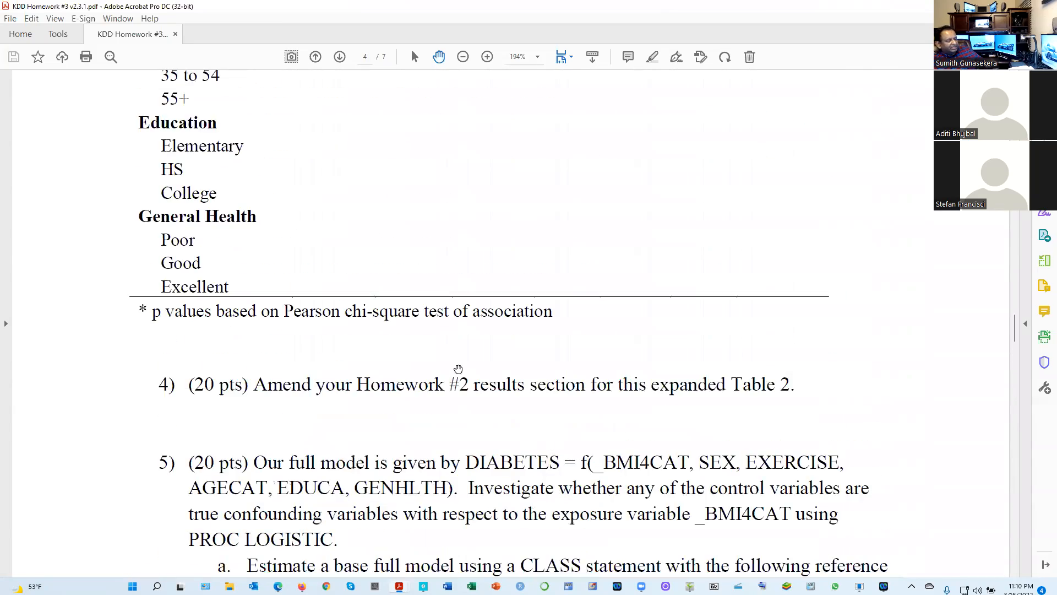
pyautogui.scroll(10, 477, 318)
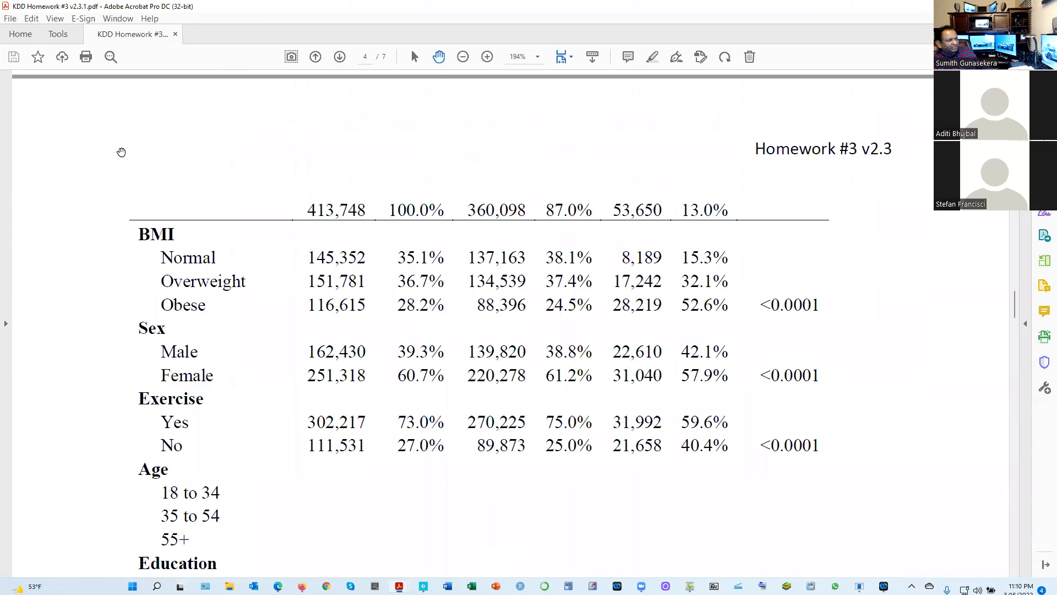
# Switch to SAS Studio in Firefox and show the Q3 data step in the HW 3.sas code
pyautogui.click(302, 586)
pyautogui.click(354, 110)
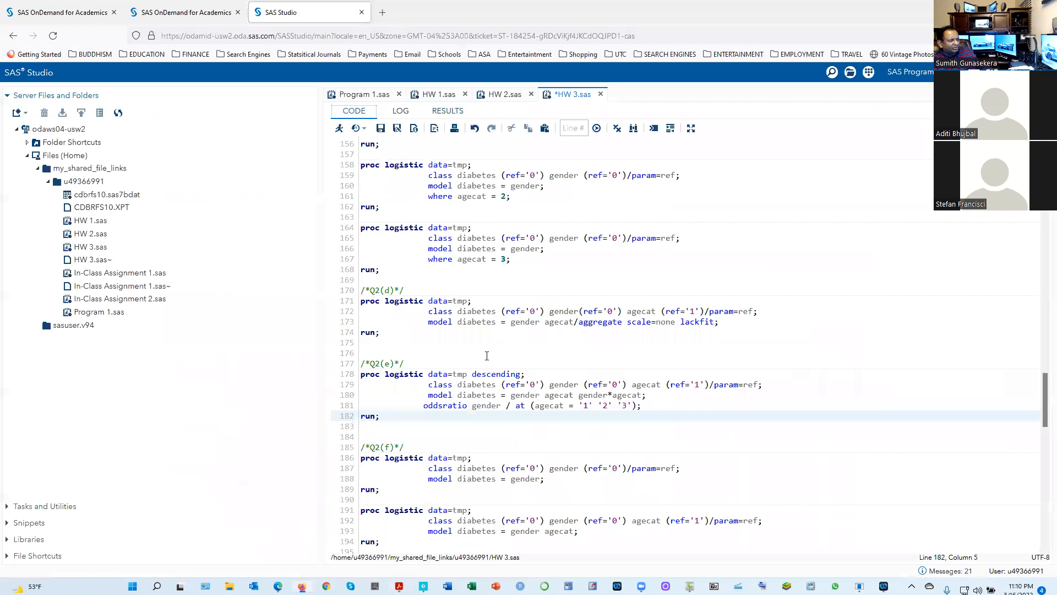
pyautogui.scroll(-8, 487, 356)
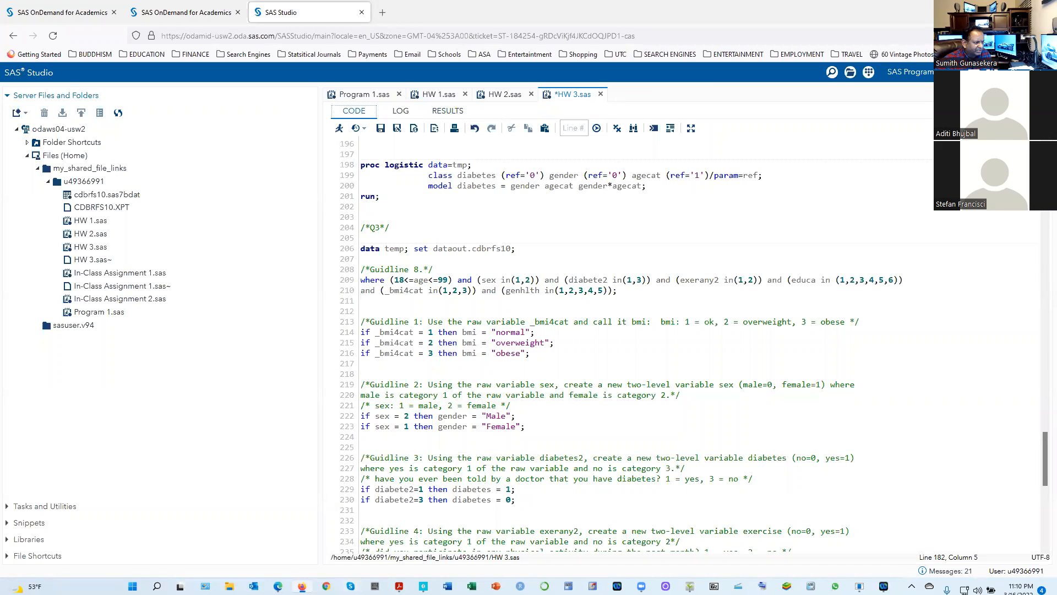
pyautogui.click(302, 586)
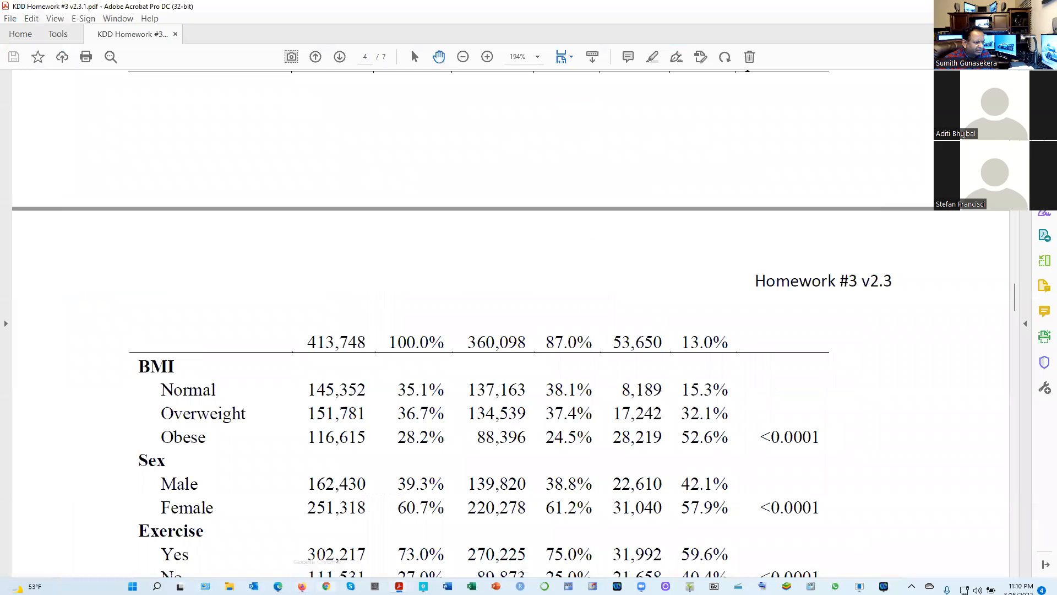
pyautogui.click(302, 585)
# Switch to the homework PDF in Acrobat and review question 3's EDUCA and GENHLTH classifications and its Table 2 template
pyautogui.moveTo(399, 586)
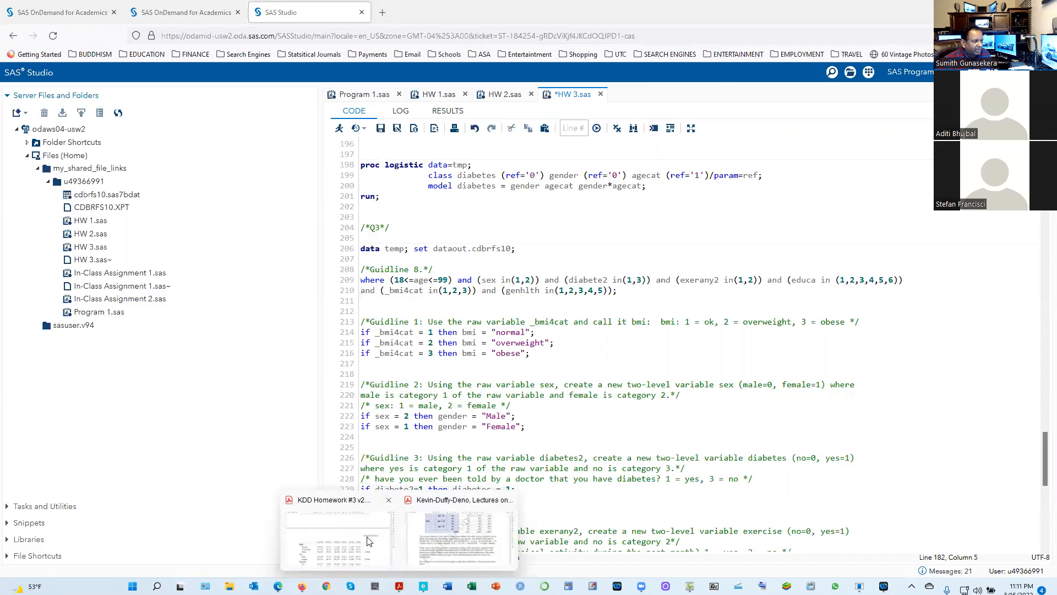
pyautogui.click(381, 543)
pyautogui.scroll(20, 396, 435)
pyautogui.scroll(-15, 397, 435)
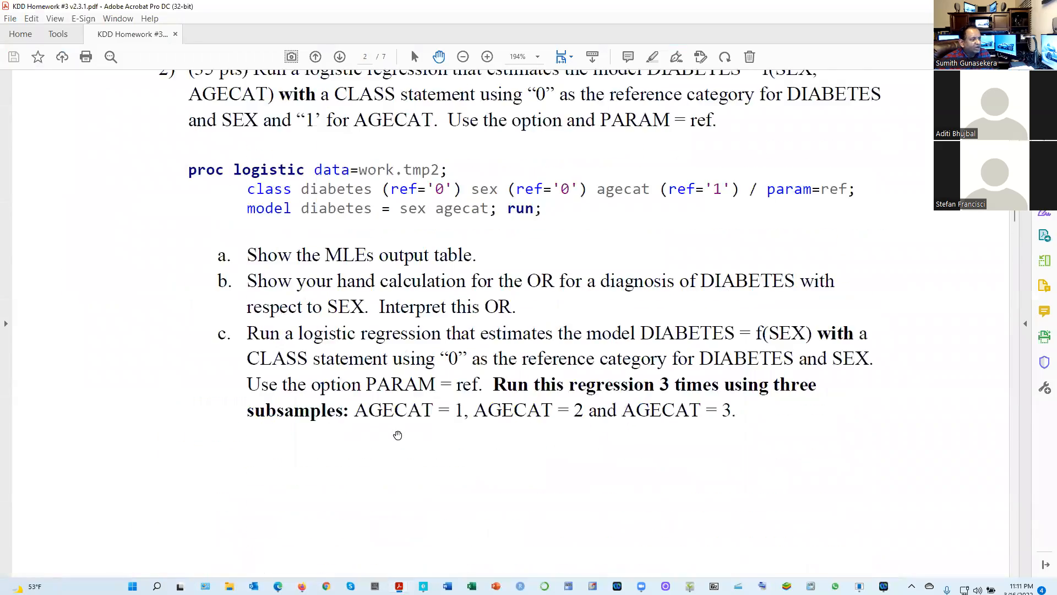
pyautogui.scroll(-15, 398, 435)
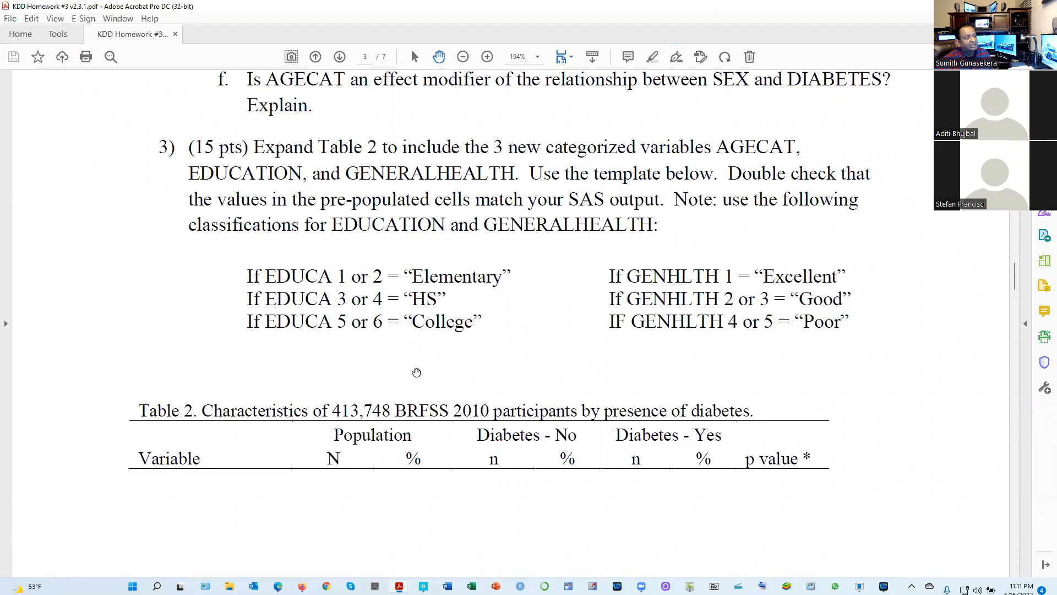
pyautogui.scroll(-4, 545, 457)
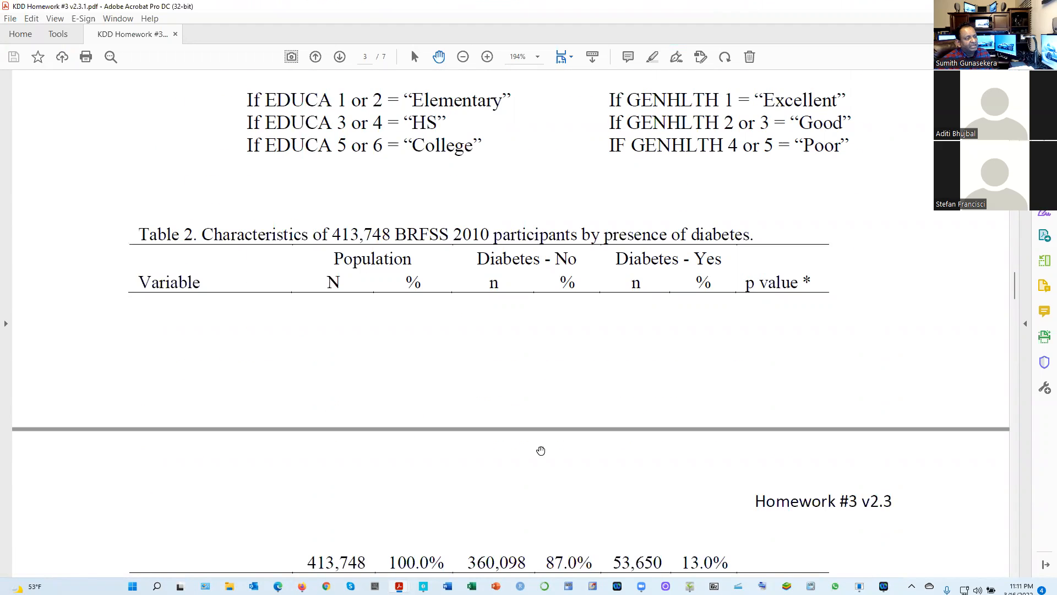
pyautogui.scroll(-4, 413, 310)
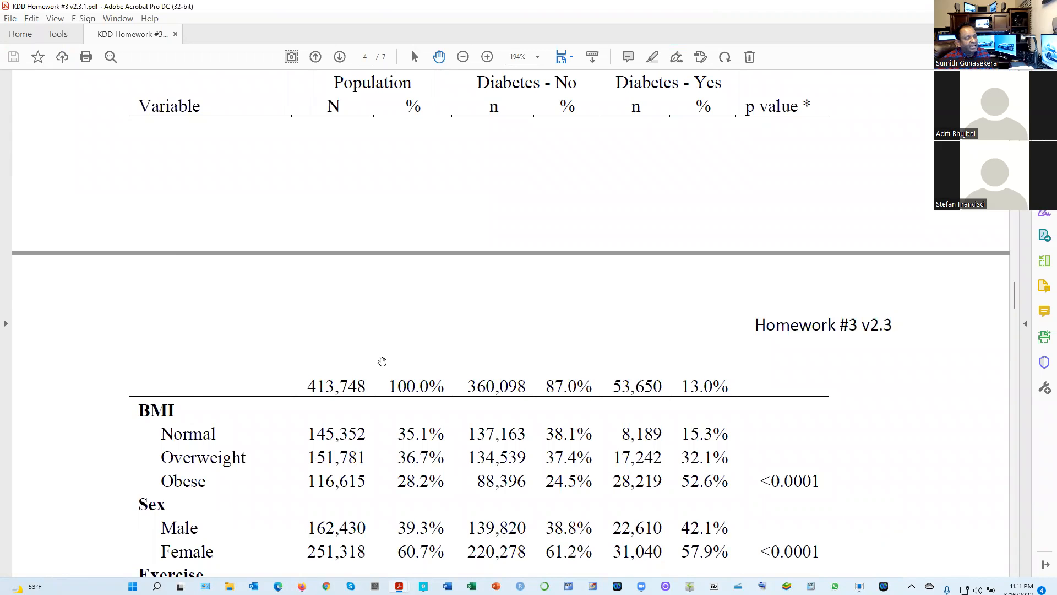
pyautogui.scroll(-4, 382, 297)
pyautogui.scroll(-4, 632, 354)
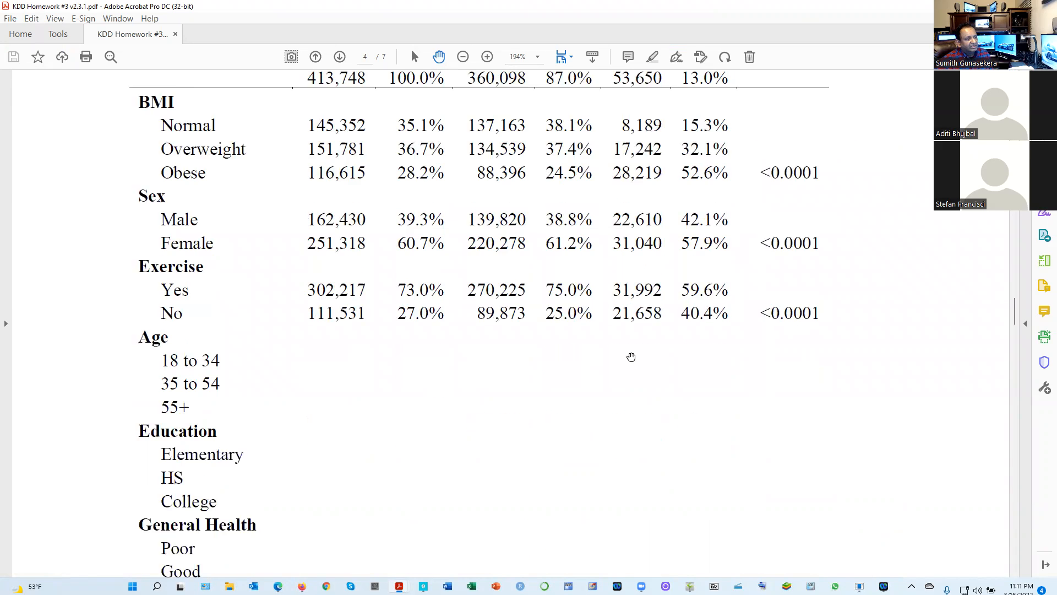
# Read question 4 and question 5 on confounding with _BMI4CAT, including the % change in OR template
pyautogui.scroll(-8, 477, 361)
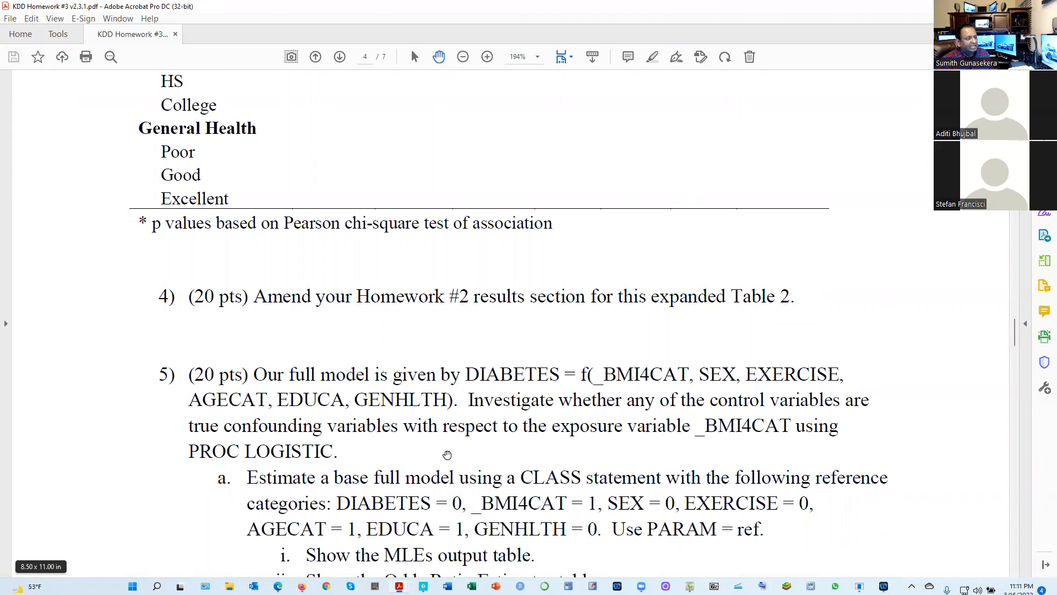
pyautogui.scroll(-3, 432, 473)
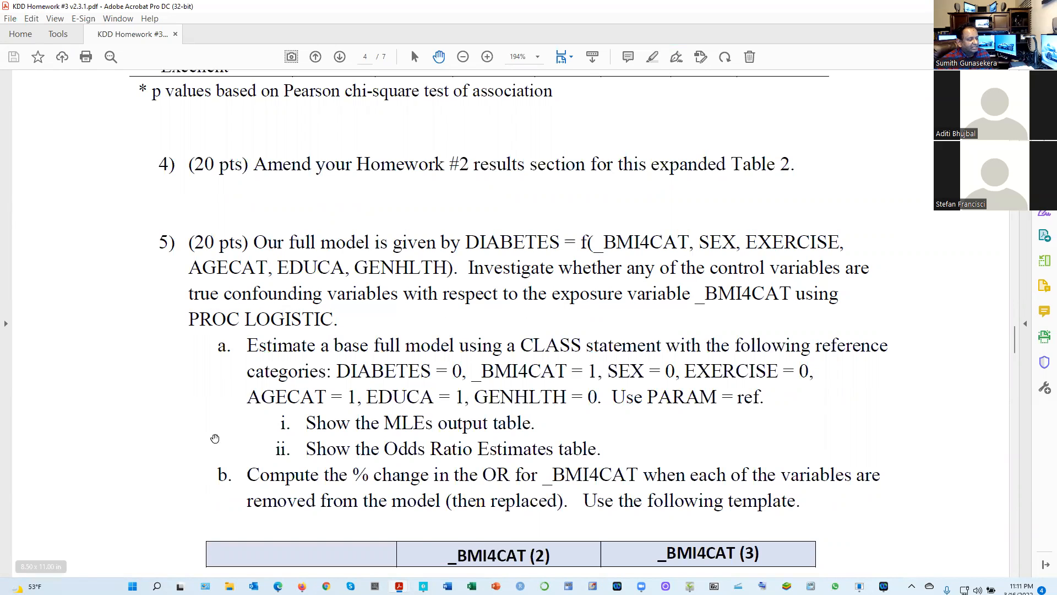
pyautogui.scroll(-6, 441, 554)
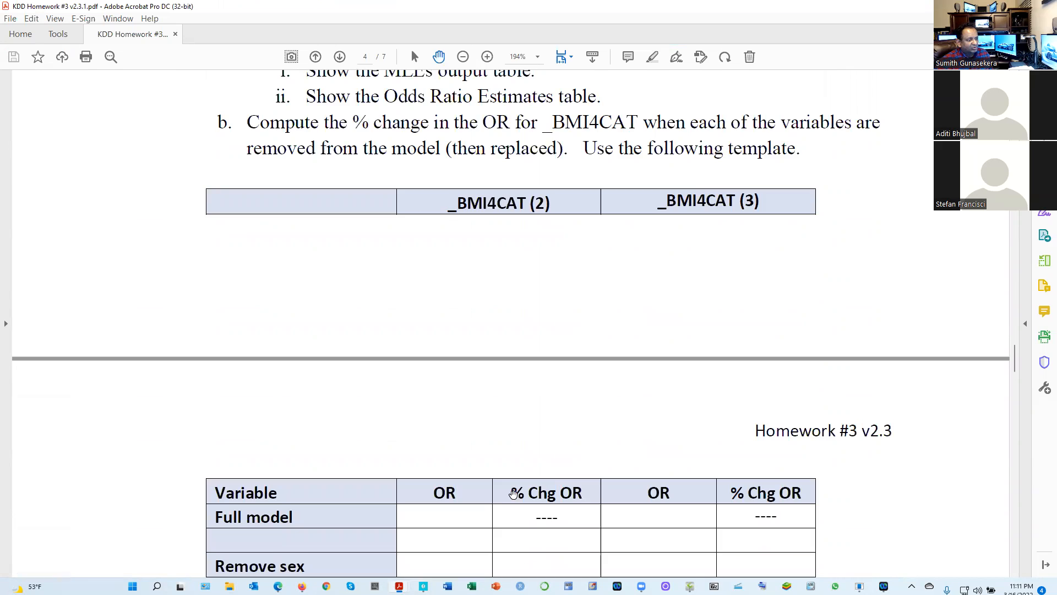
pyautogui.scroll(-3, 513, 493)
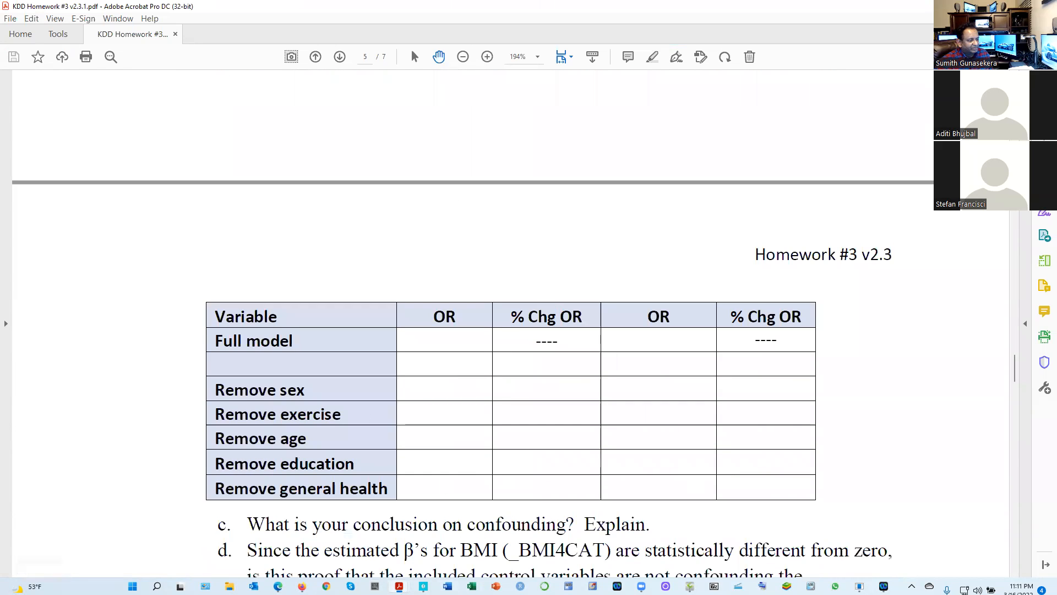
# Switch back to SAS Studio and look through the Q3 guideline recodes for gender, diabetes, exercise, general health and education
pyautogui.moveTo(399, 586)
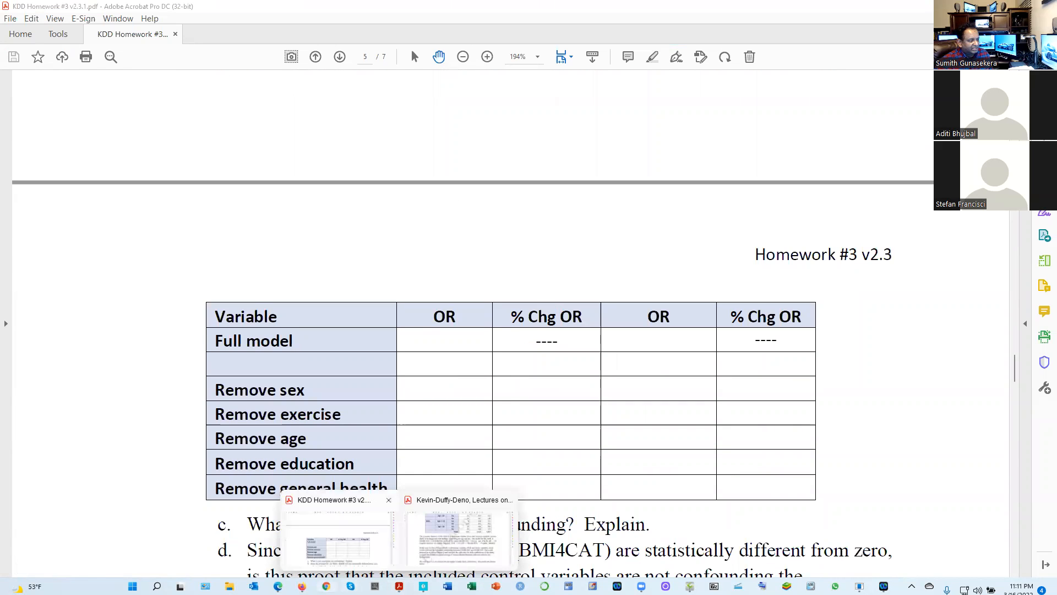
pyautogui.click(303, 586)
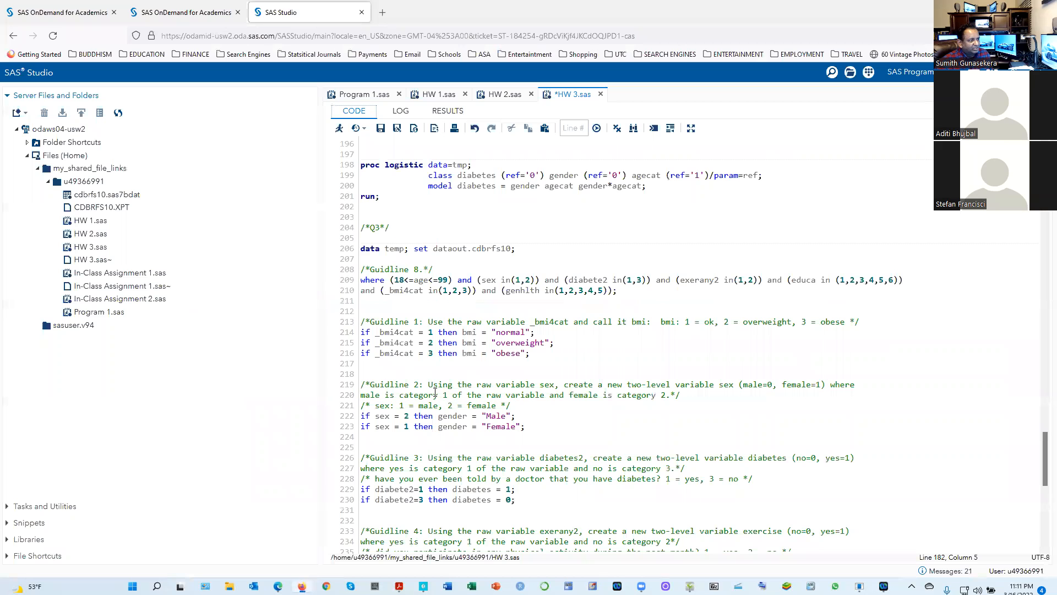
pyautogui.scroll(-3, 435, 390)
pyautogui.scroll(3, 435, 391)
pyautogui.scroll(-6, 428, 299)
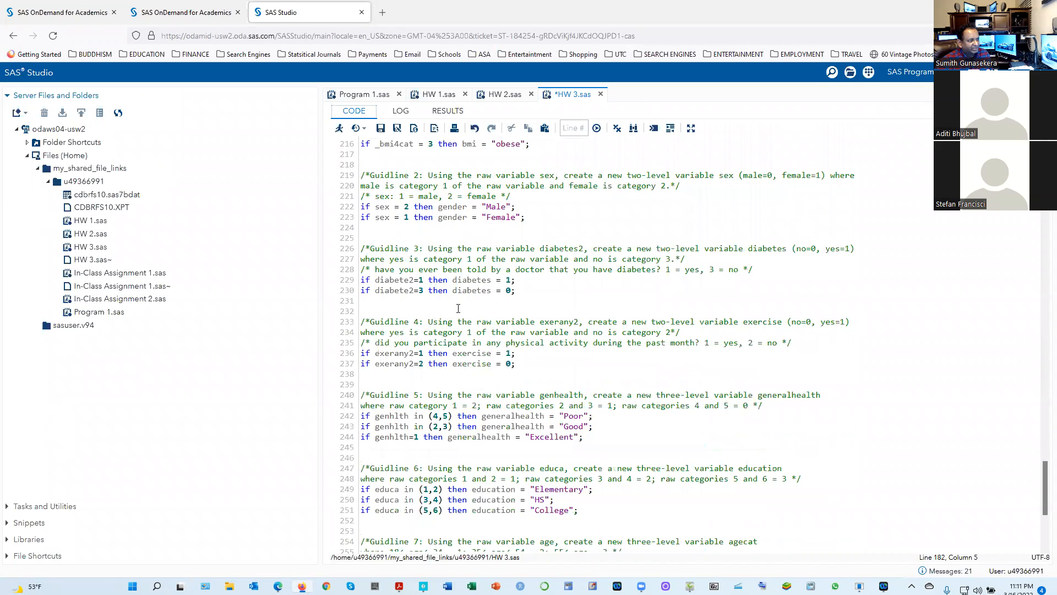
# Look through the guideline 5 to 7 recodes, the PROC FREQ code and the Q5(a) PROC LOGISTIC code in HW 3.sas
pyautogui.scroll(-6, 435, 424)
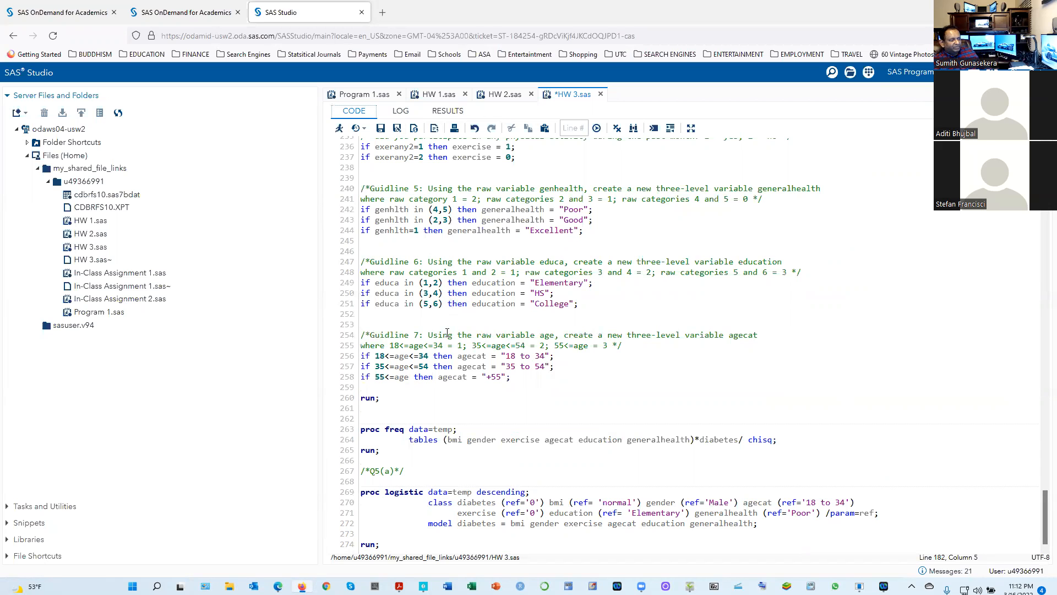
pyautogui.scroll(8, 440, 320)
pyautogui.scroll(3, 432, 309)
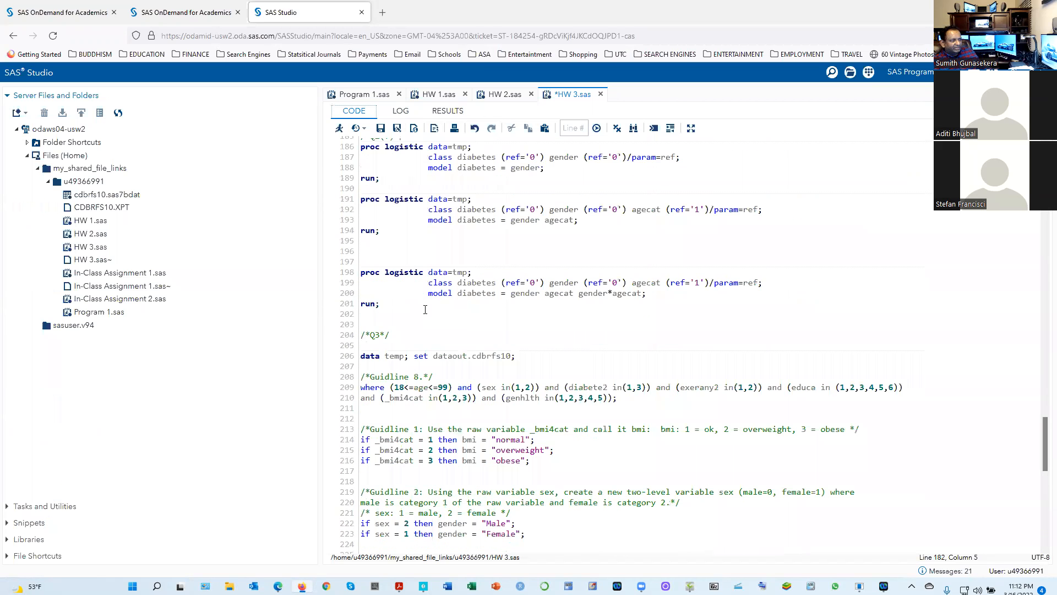
pyautogui.scroll(-10, 427, 364)
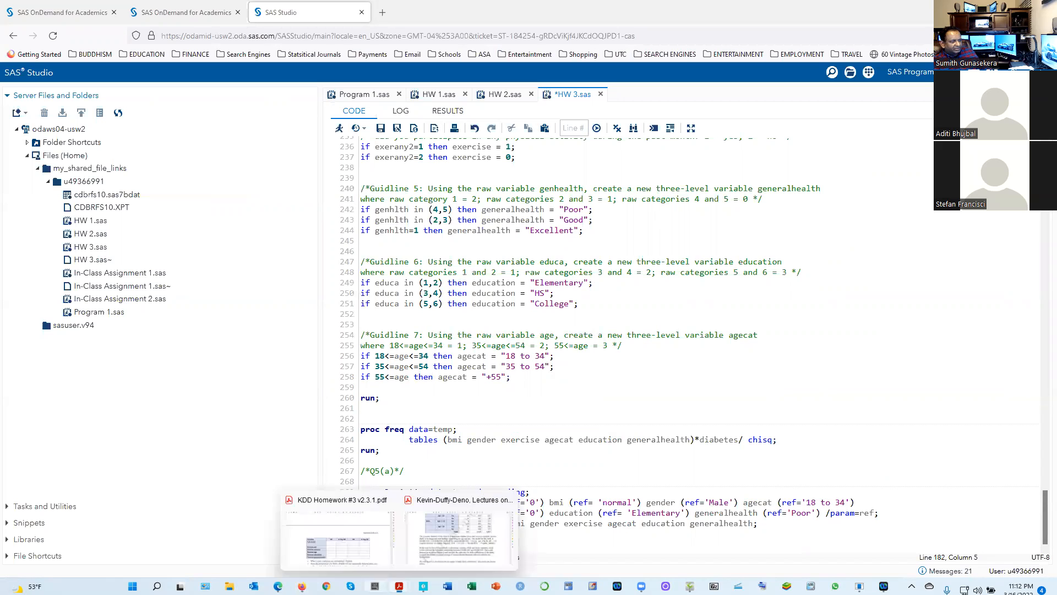
# Switch to the homework PDF in Acrobat and review question 3's EDUCA and GENHLTH classifications, its Table 2 template and question 5's full model
pyautogui.click(369, 547)
pyautogui.scroll(10, 410, 540)
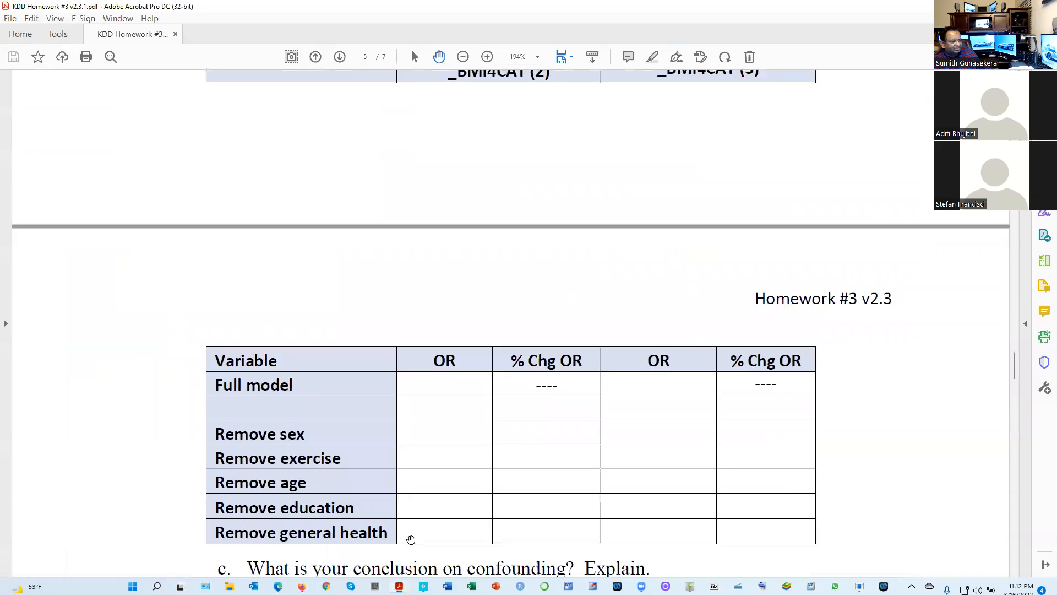
pyautogui.scroll(14, 412, 537)
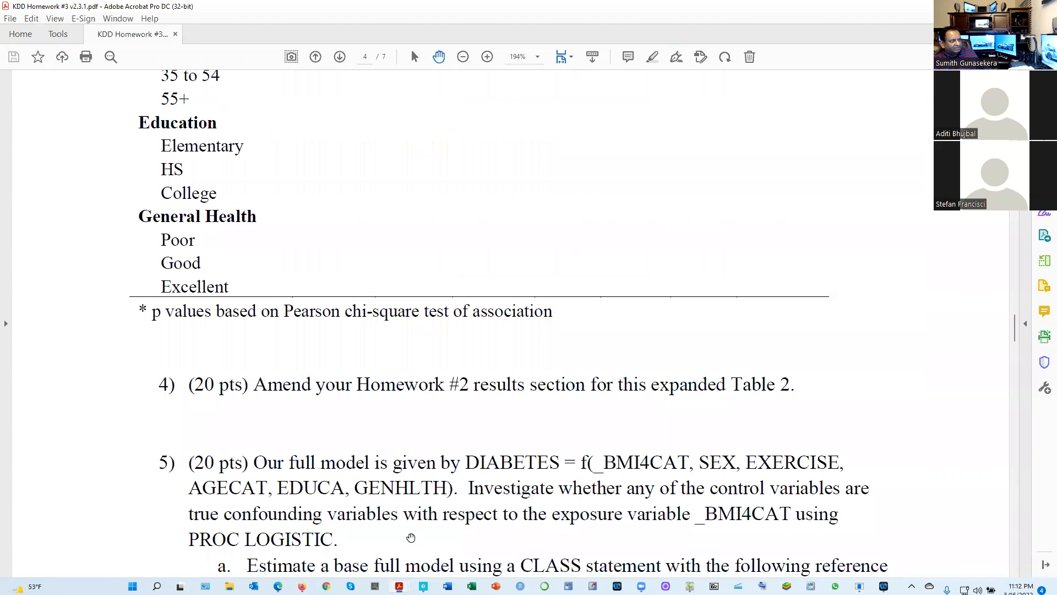
pyautogui.scroll(7, 411, 540)
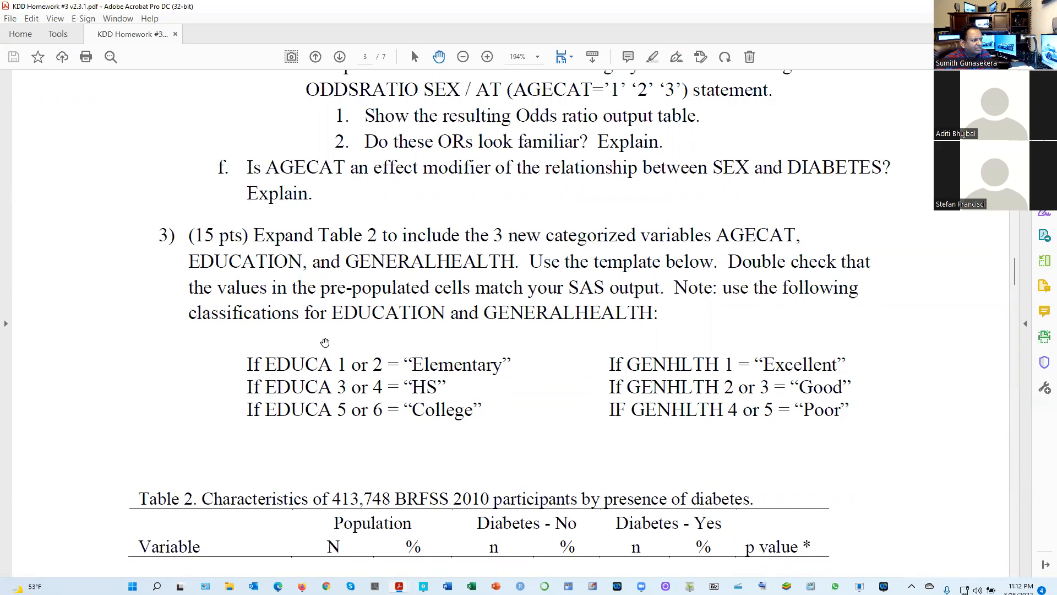
pyautogui.scroll(-1, 331, 353)
pyautogui.scroll(-2, 380, 363)
pyautogui.scroll(-5, 368, 371)
pyautogui.scroll(6, 352, 369)
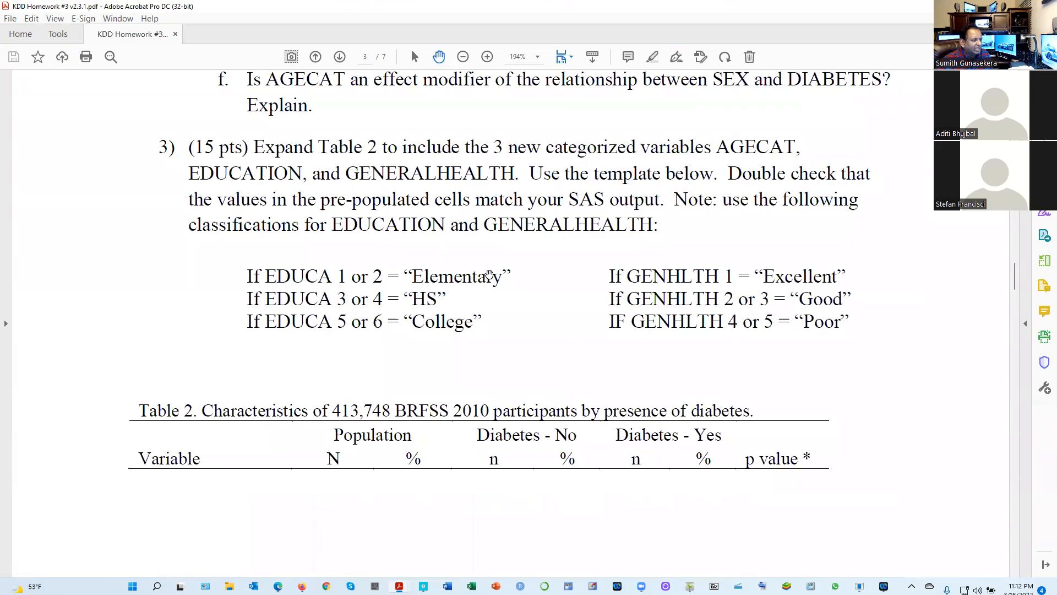
pyautogui.scroll(-8, 467, 296)
pyautogui.scroll(-8, 490, 401)
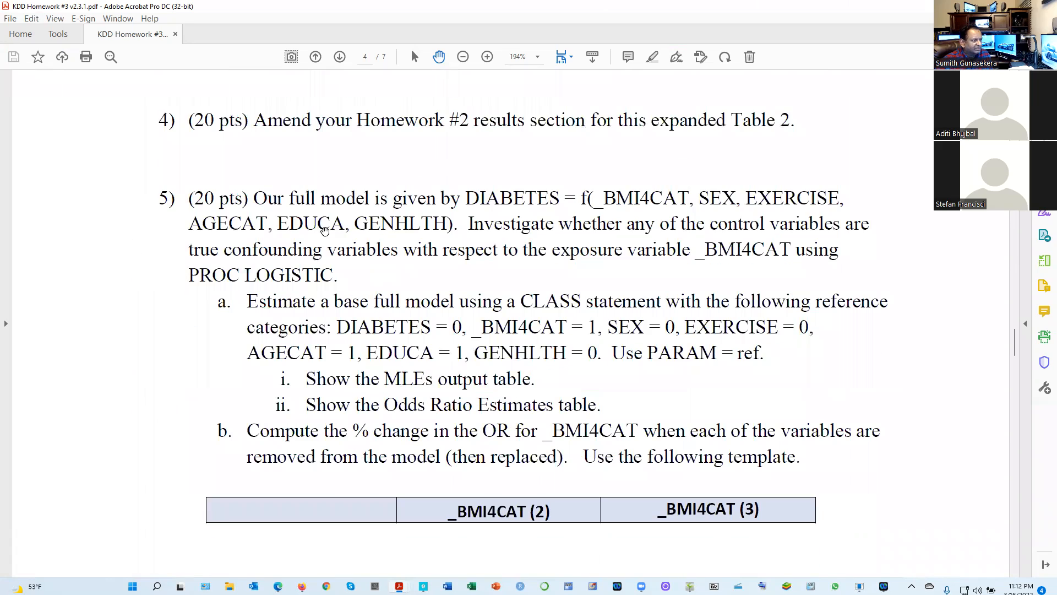
pyautogui.scroll(7, 354, 345)
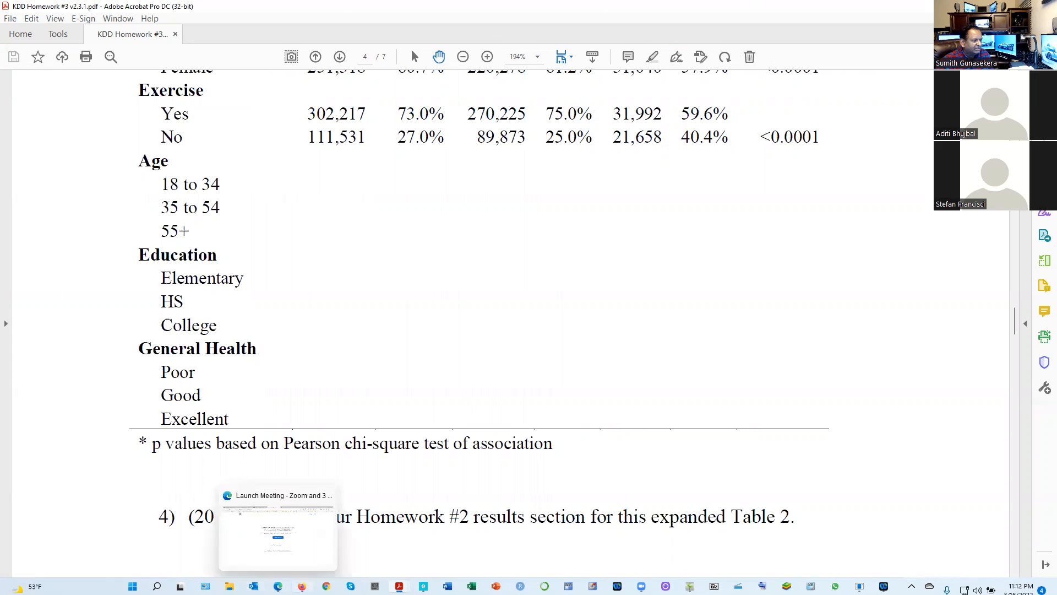
# Switch to SAS Studio in Firefox and run only the Q3 data step that creates the temp data set, through its run statement
pyautogui.click(302, 586)
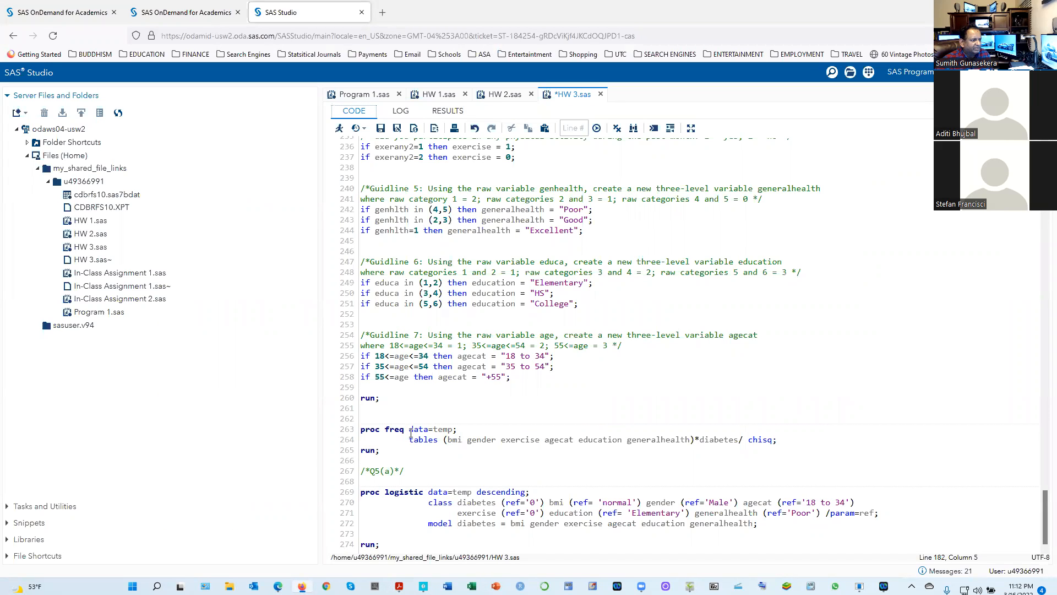
pyautogui.moveTo(379, 454); pyautogui.dragTo(347, 420)
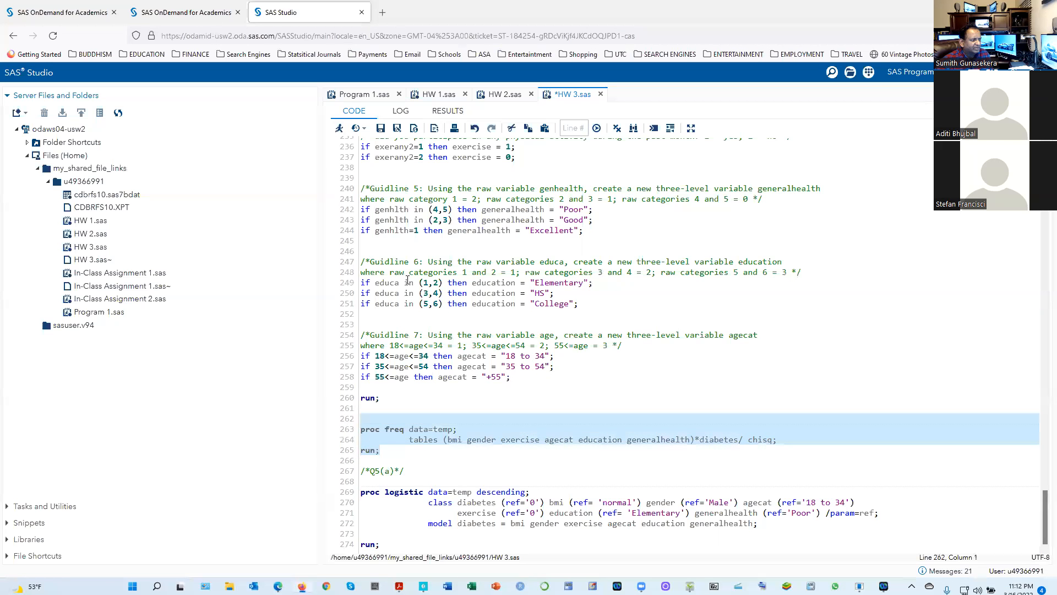
pyautogui.scroll(4, 484, 443)
pyautogui.scroll(-4, 423, 524)
pyautogui.moveTo(383, 397); pyautogui.dragTo(327, 201)
pyautogui.click(338, 128)
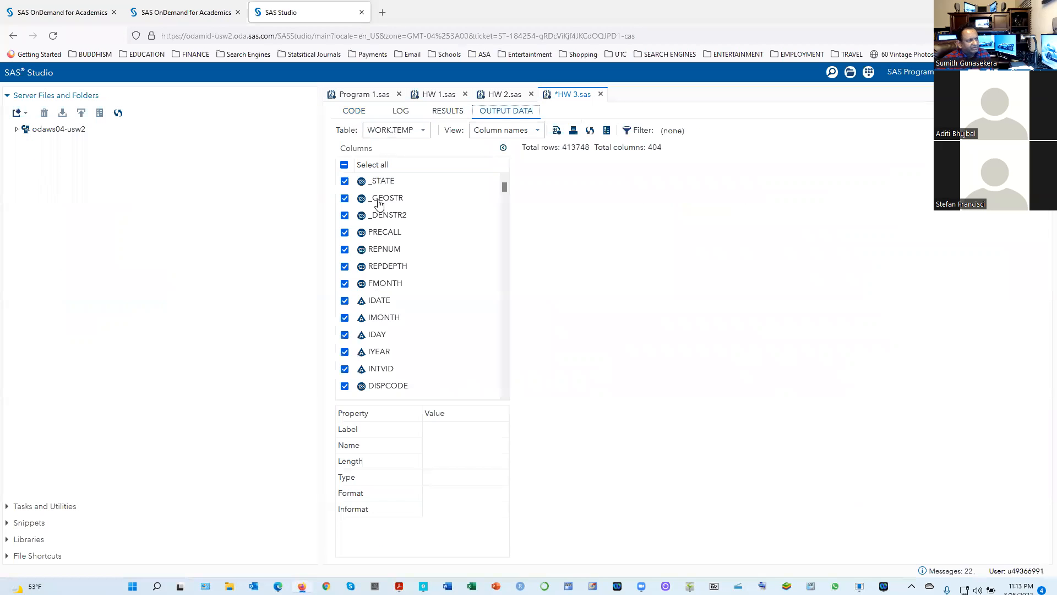
# Return to the code and run only the PROC FREQ block that crosses bmi, gender, exercise, agecat, education and generalhealth with diabetes using chisq
pyautogui.click(354, 112)
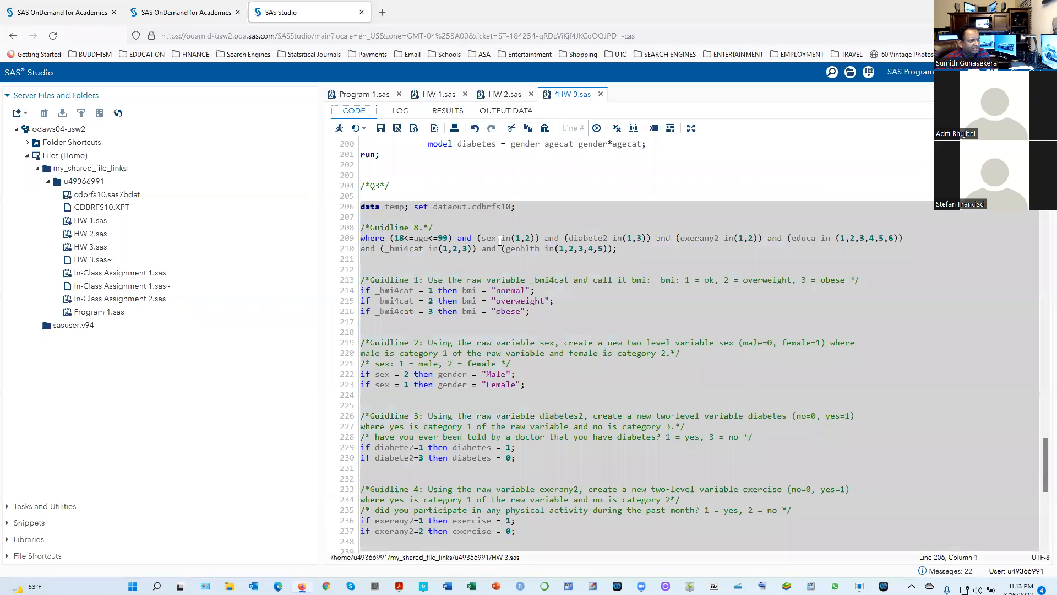
pyautogui.scroll(-5, 589, 432)
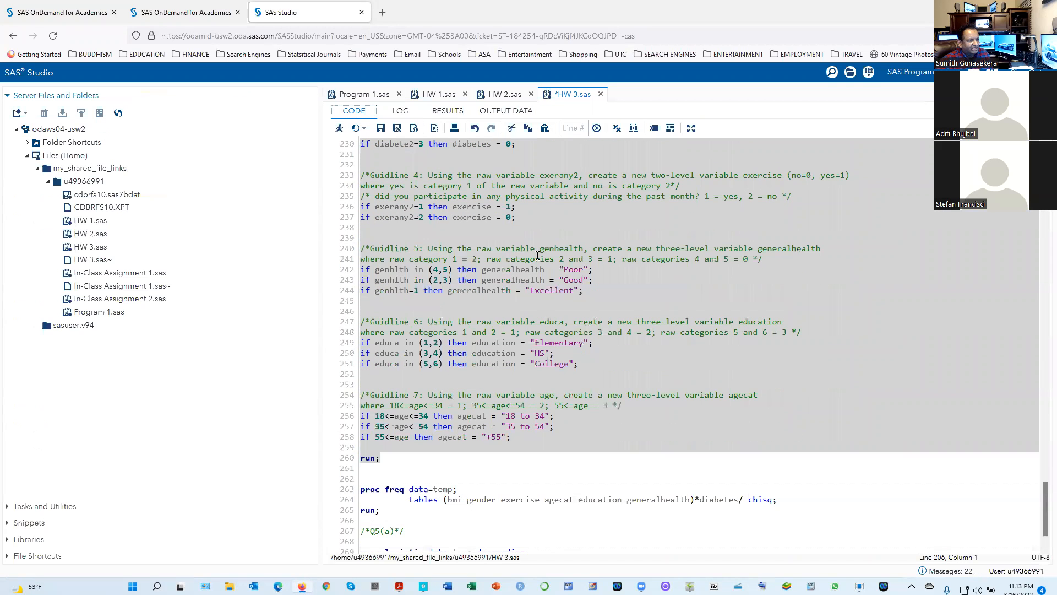
pyautogui.scroll(-1, 453, 458)
pyautogui.moveTo(395, 453); pyautogui.dragTo(338, 419)
pyautogui.click(340, 128)
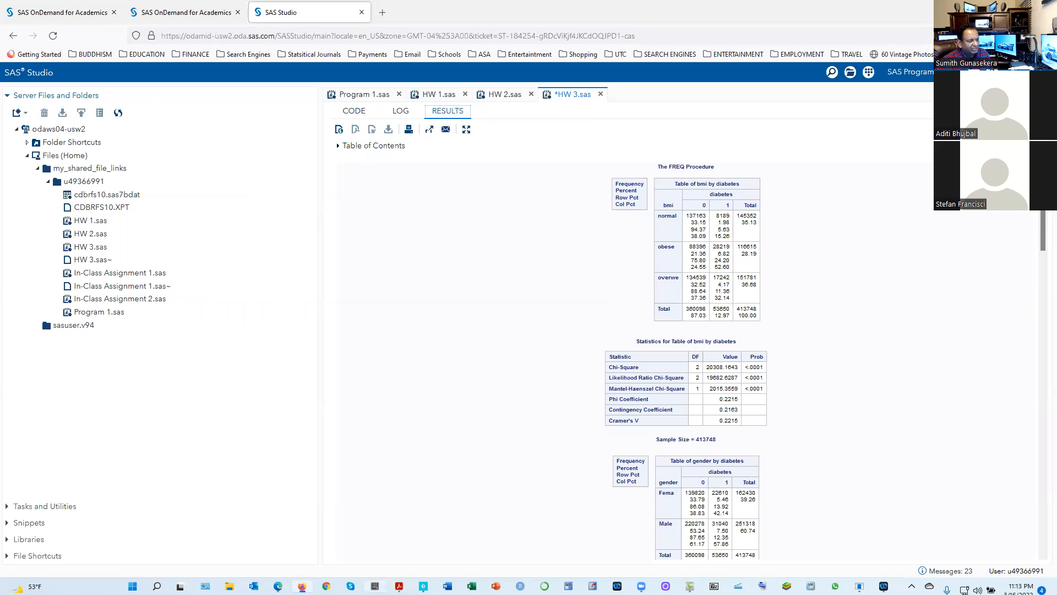
# Reread questions 4 and 5 in the homework PDF in Acrobat and return to the HW 3.sas code in SAS Studio
pyautogui.moveTo(399, 587)
pyautogui.click(344, 545)
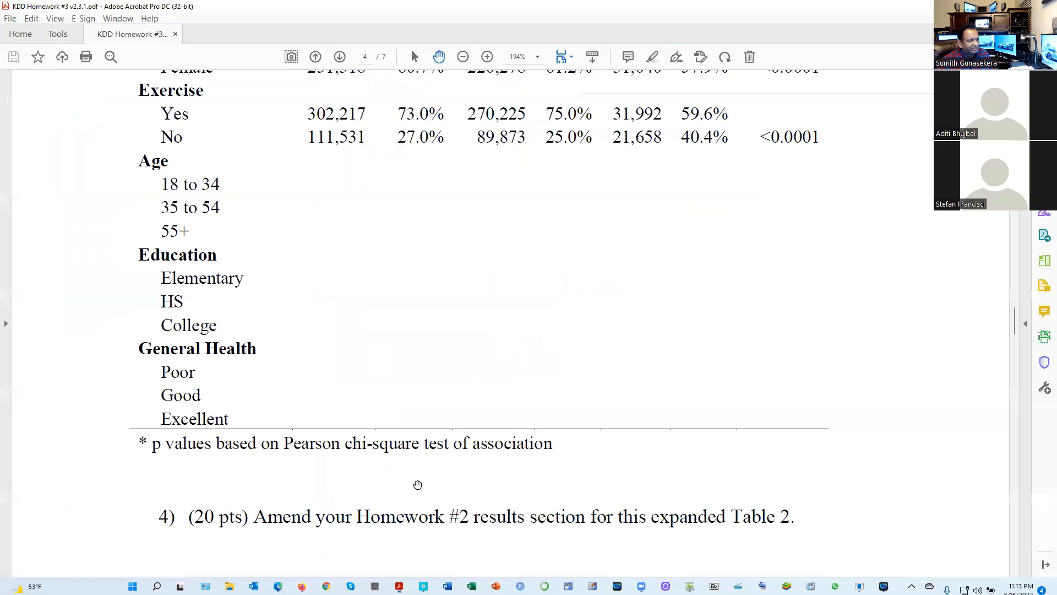
pyautogui.scroll(-5, 538, 341)
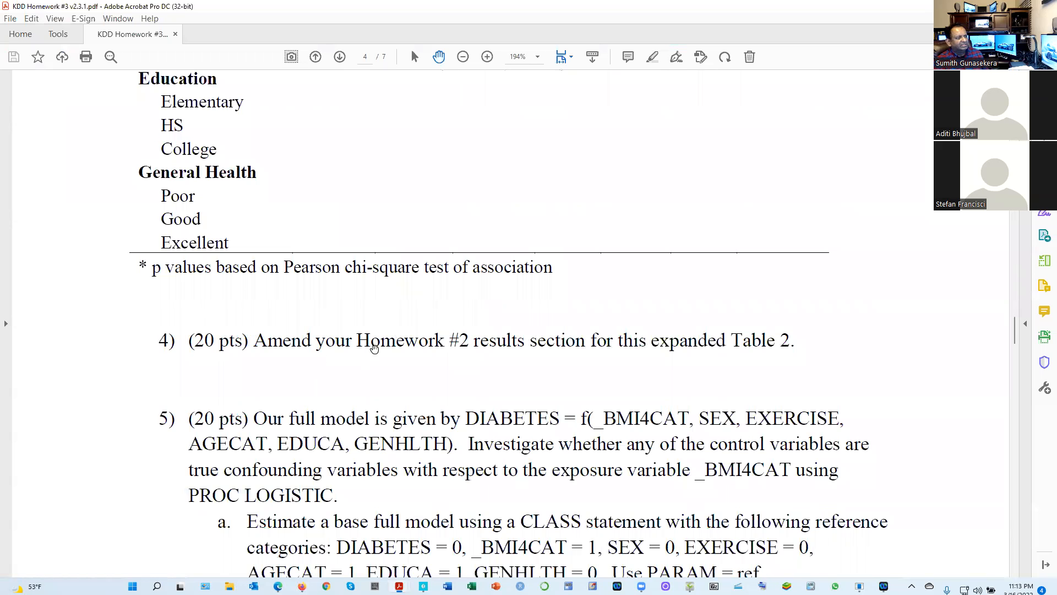
pyautogui.scroll(-6, 314, 338)
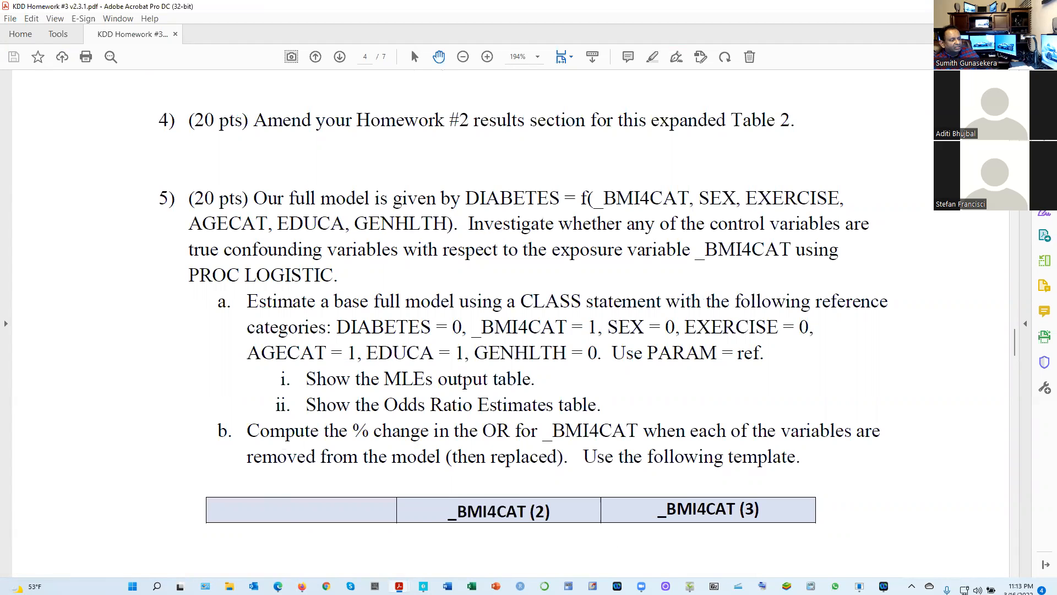
pyautogui.moveTo(399, 586)
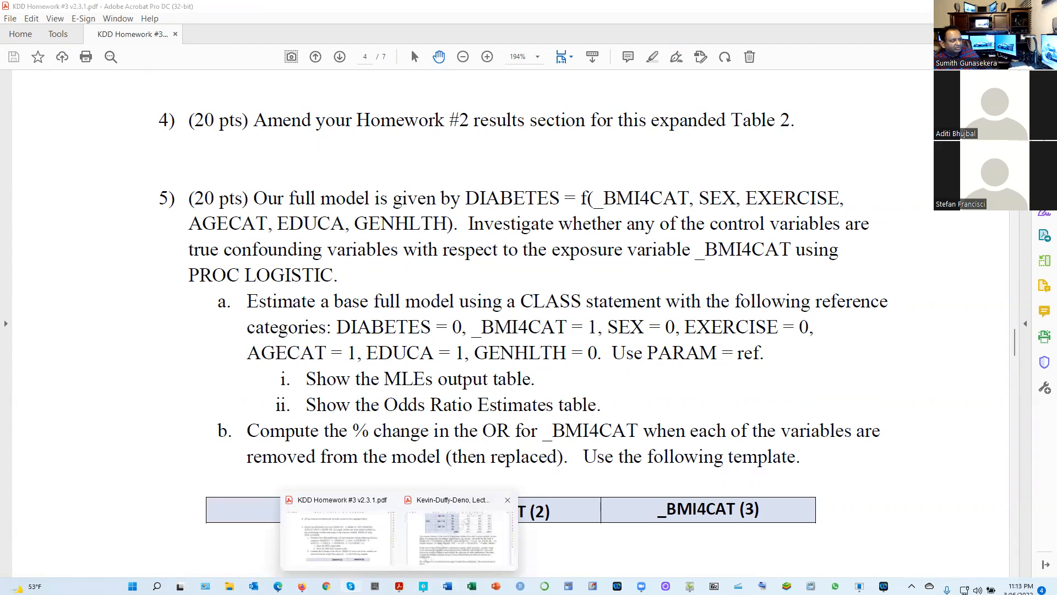
pyautogui.click(302, 585)
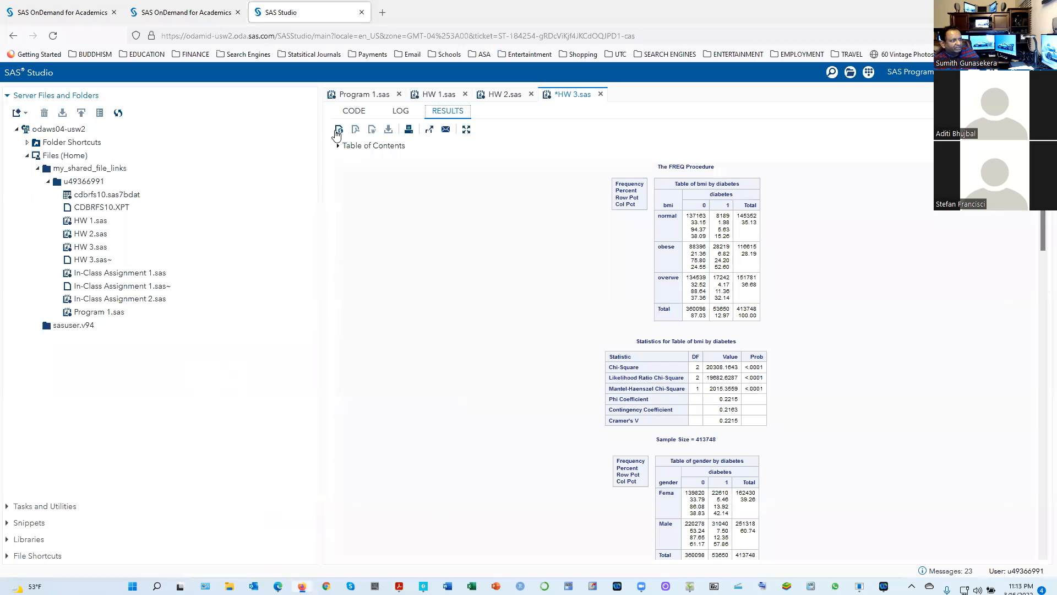
pyautogui.click(345, 112)
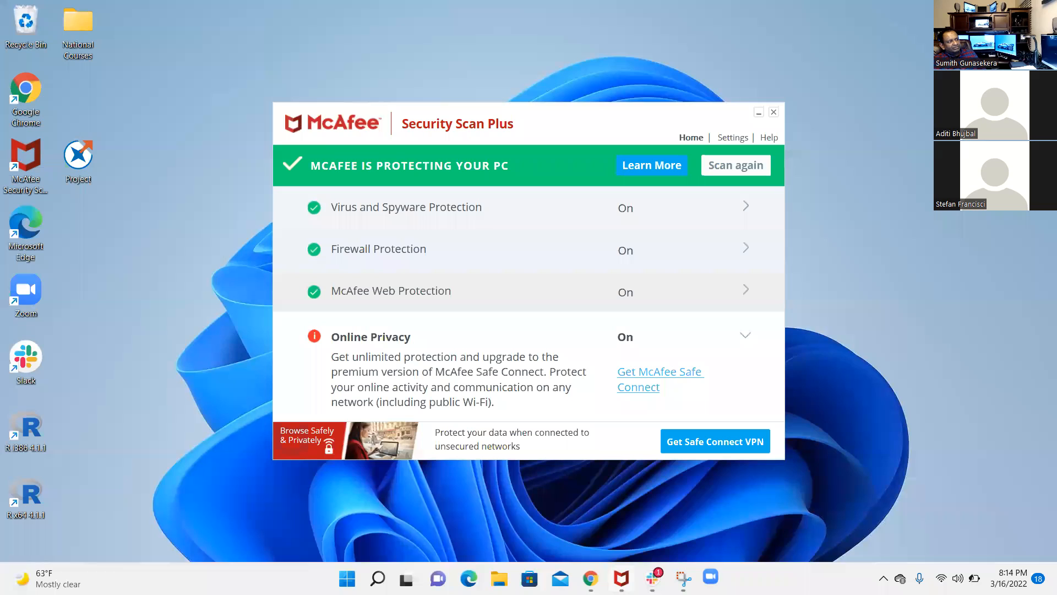
# Switch to SAS Studio in Chrome and examine the CDC10.sas logistic results from Model Information to Model Fit Statistics
pyautogui.moveTo(591, 578)
pyautogui.click(586, 526)
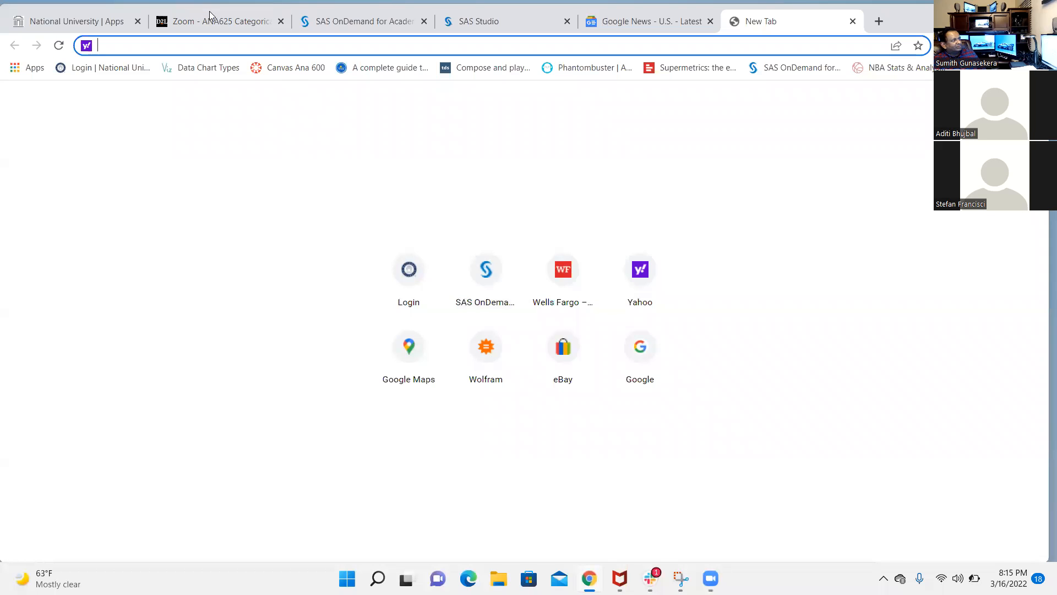
pyautogui.click(497, 19)
pyautogui.scroll(-4, 482, 331)
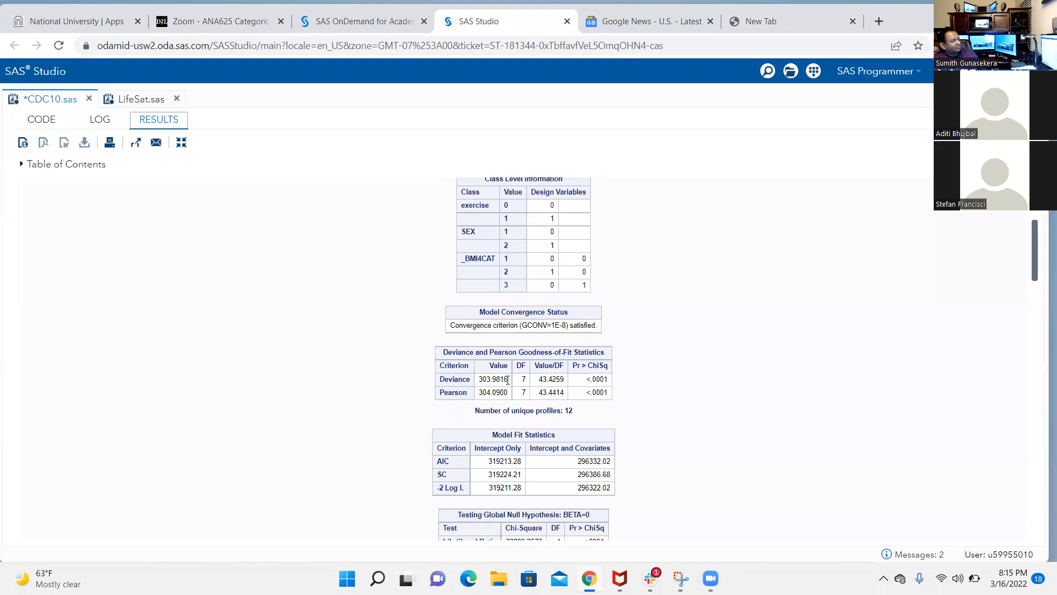
pyautogui.scroll(1, 512, 378)
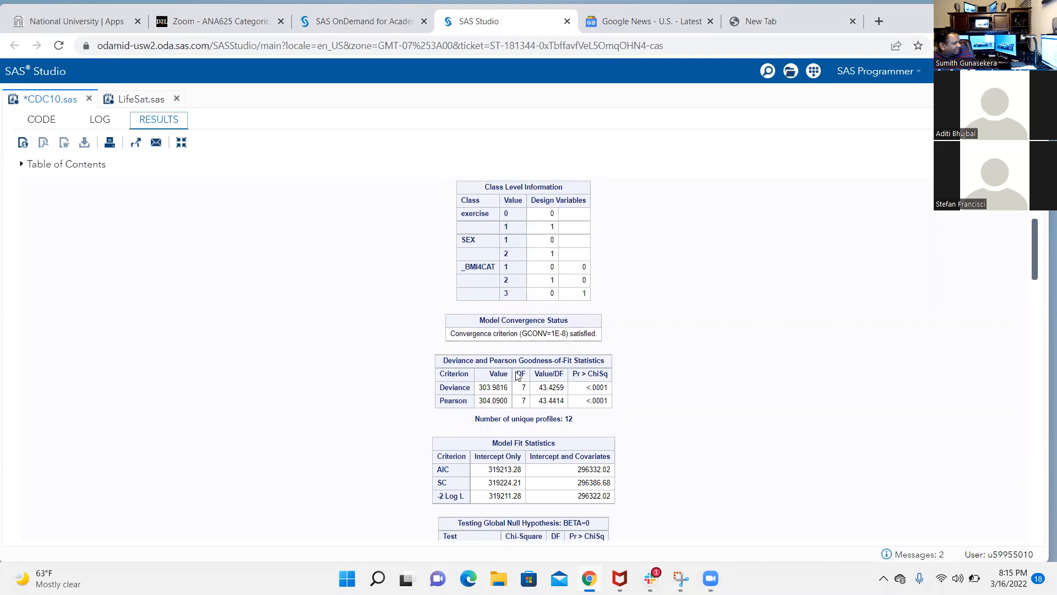
pyautogui.scroll(3, 515, 371)
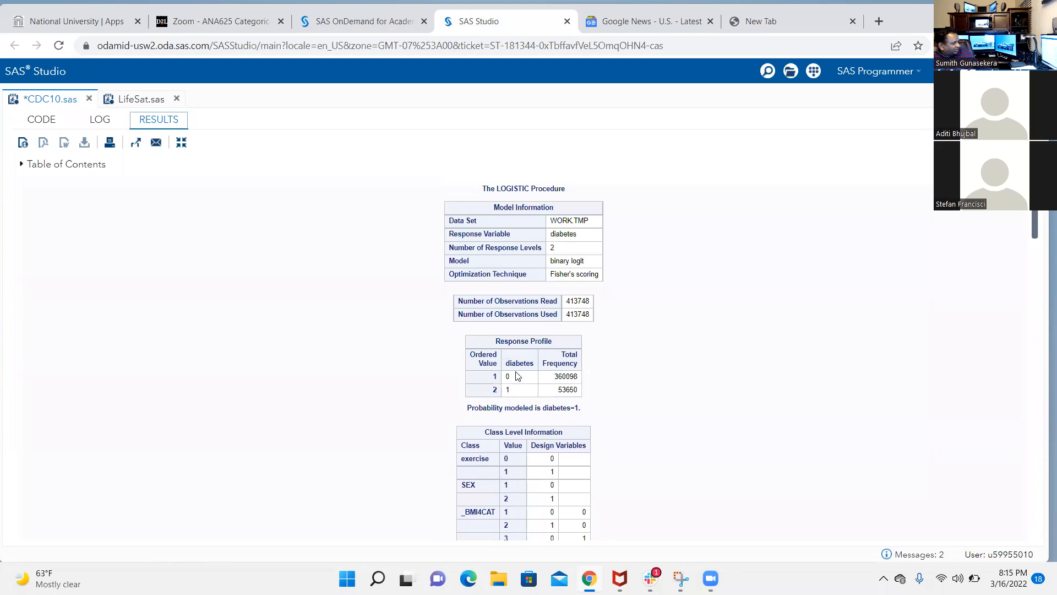
pyautogui.scroll(-3, 517, 376)
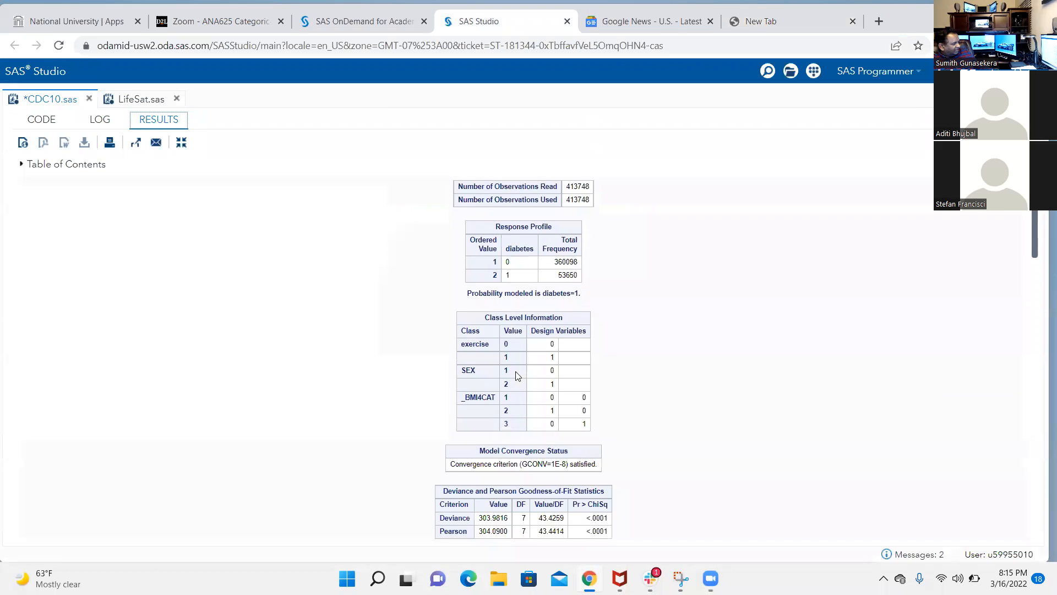
pyautogui.scroll(-2, 518, 376)
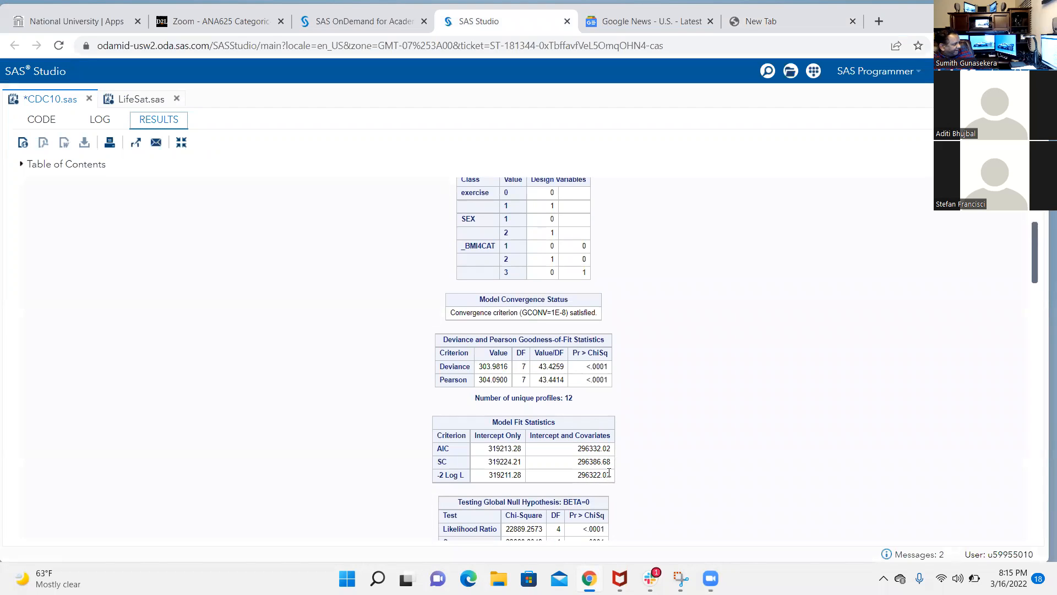
# Check the EC section's PROC LOGISTIC code and highlight the Deviance value in the results' Goodness-of-Fit Statistics table
pyautogui.click(54, 122)
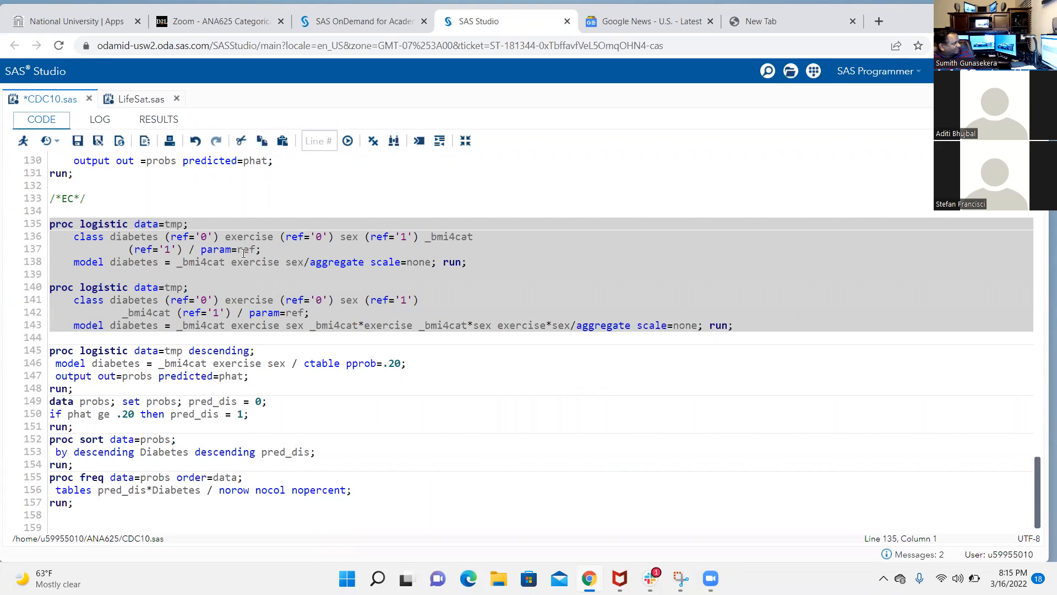
pyautogui.click(147, 120)
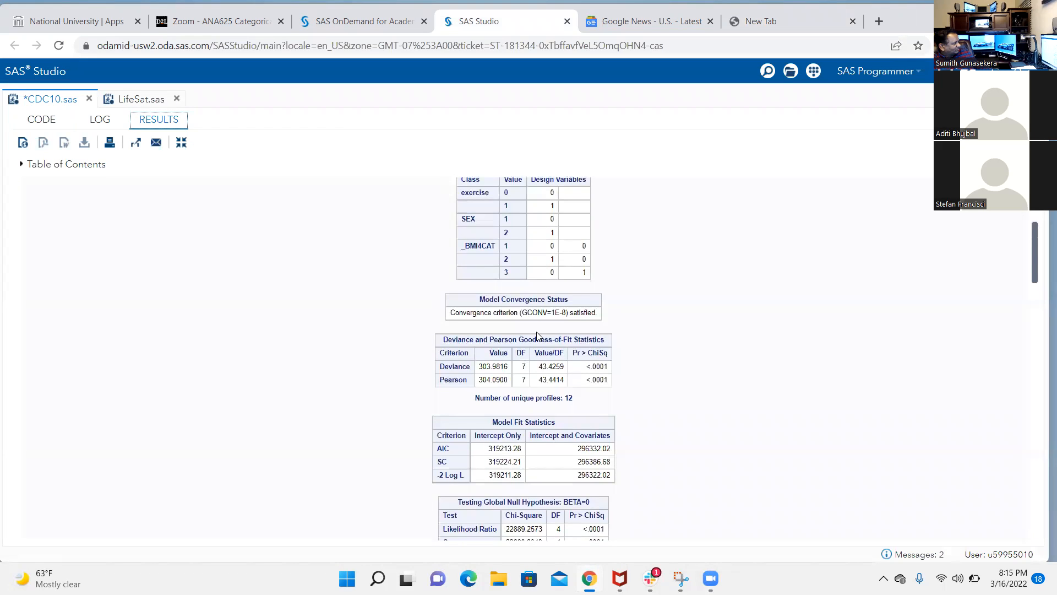
pyautogui.scroll(-2, 537, 334)
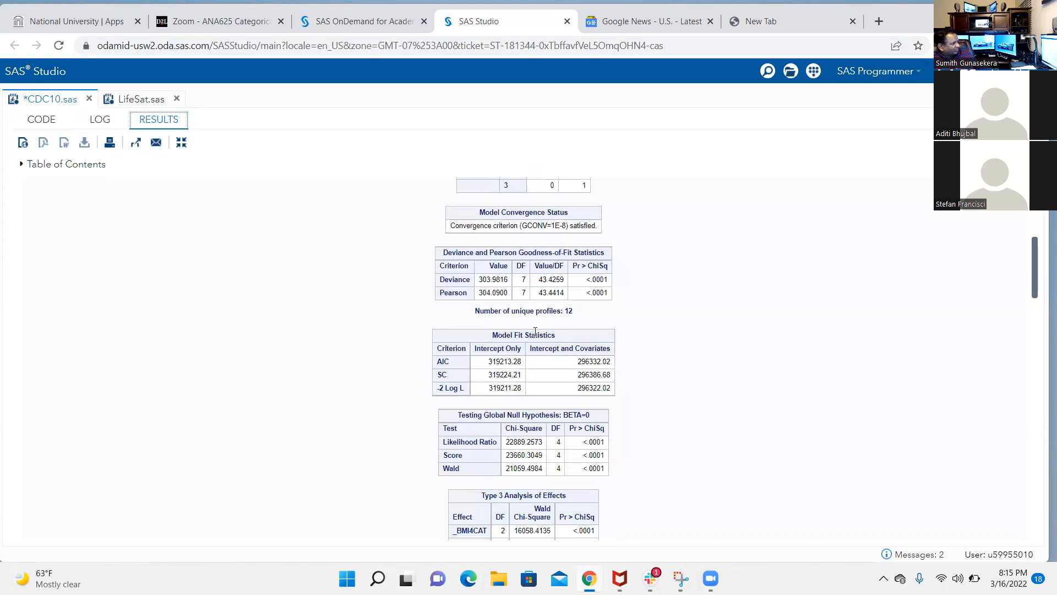
pyautogui.click(479, 280)
pyautogui.moveTo(479, 279); pyautogui.dragTo(503, 278)
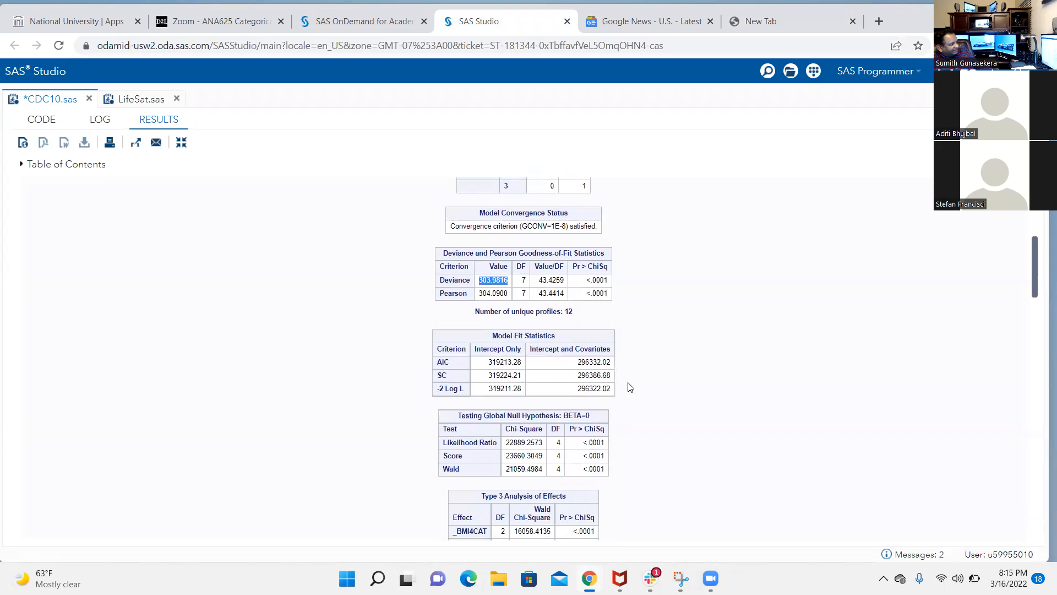
# Check the second EC model statement with its interaction terms and aggregate option, and return to the goodness-of-fit results
pyautogui.click(41, 128)
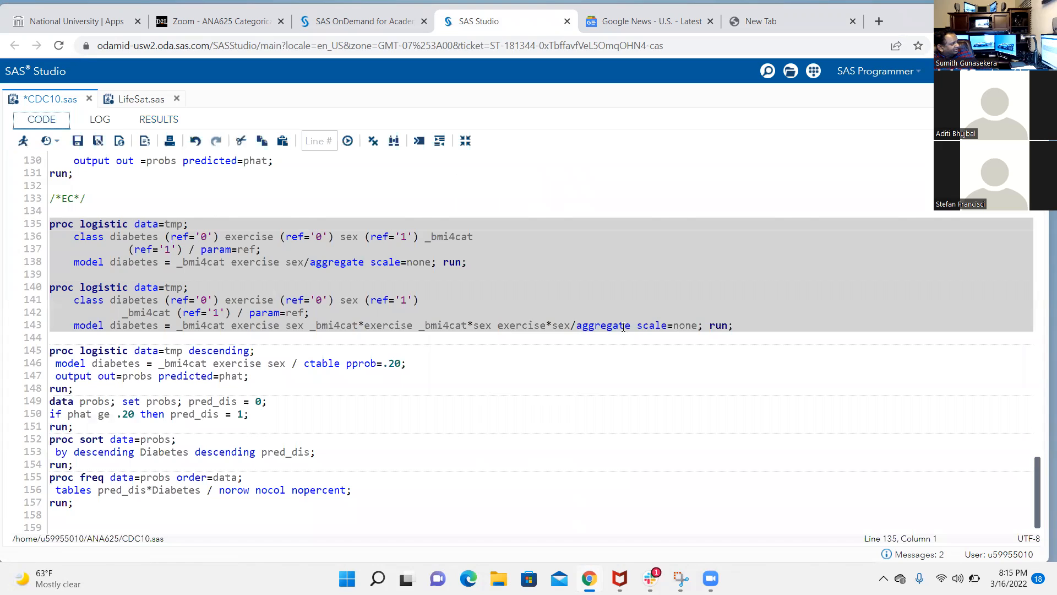
pyautogui.click(624, 326)
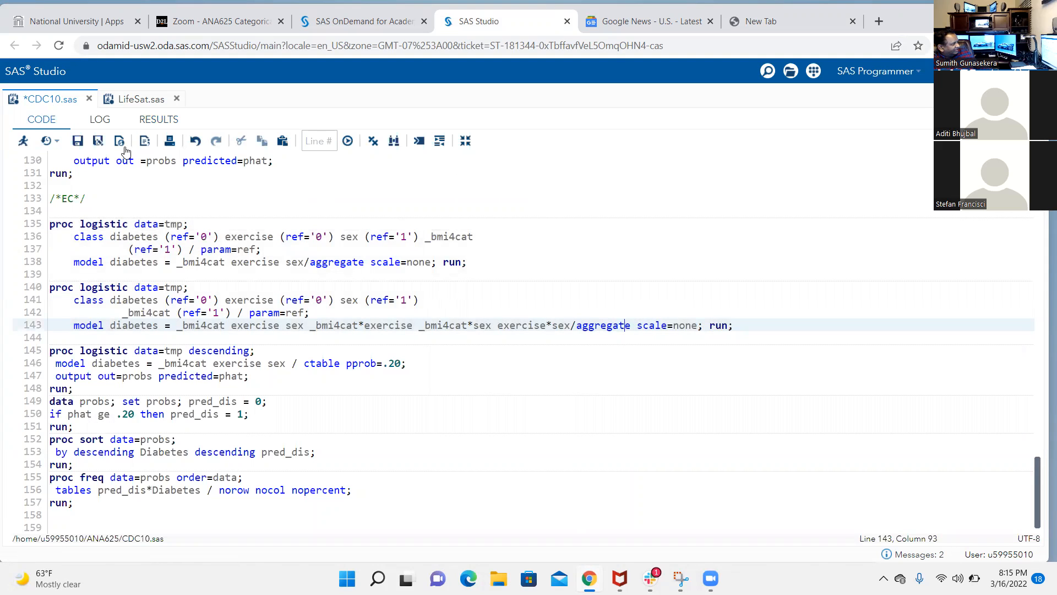
pyautogui.click(159, 119)
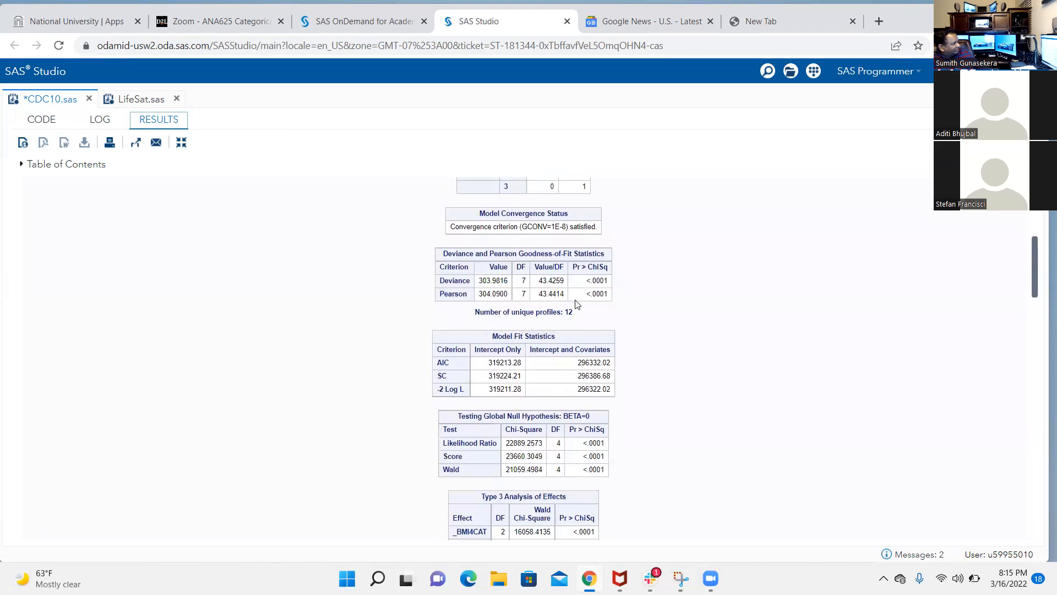
pyautogui.scroll(1, 609, 375)
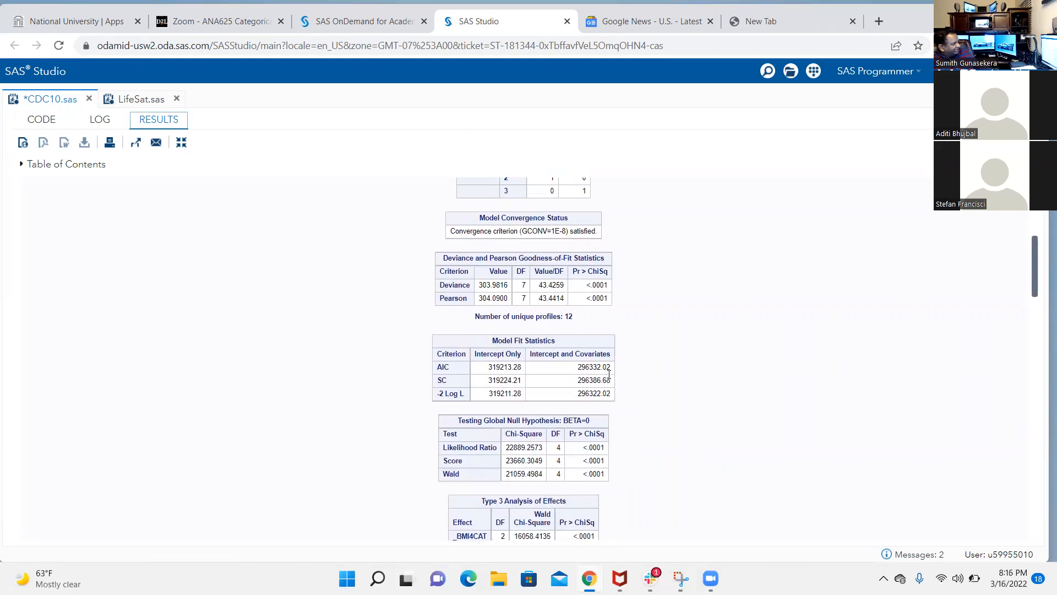
# Highlight the -2 Log L value for Intercept and Covariates in the main-effects model's results and in the interaction model's results
pyautogui.scroll(-1, 609, 375)
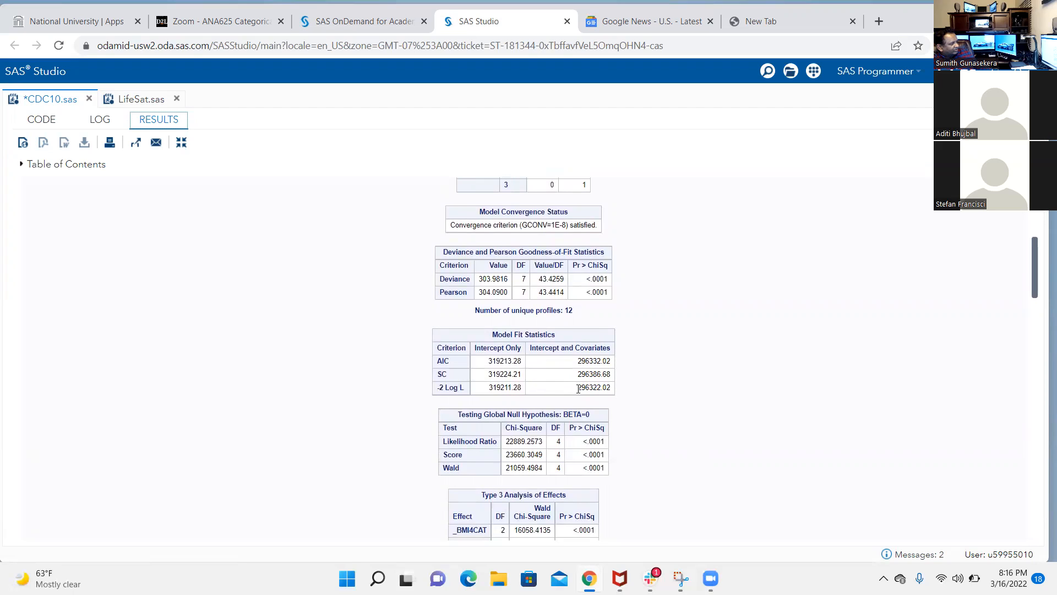
pyautogui.moveTo(578, 389); pyautogui.dragTo(610, 390)
pyautogui.scroll(-5, 633, 394)
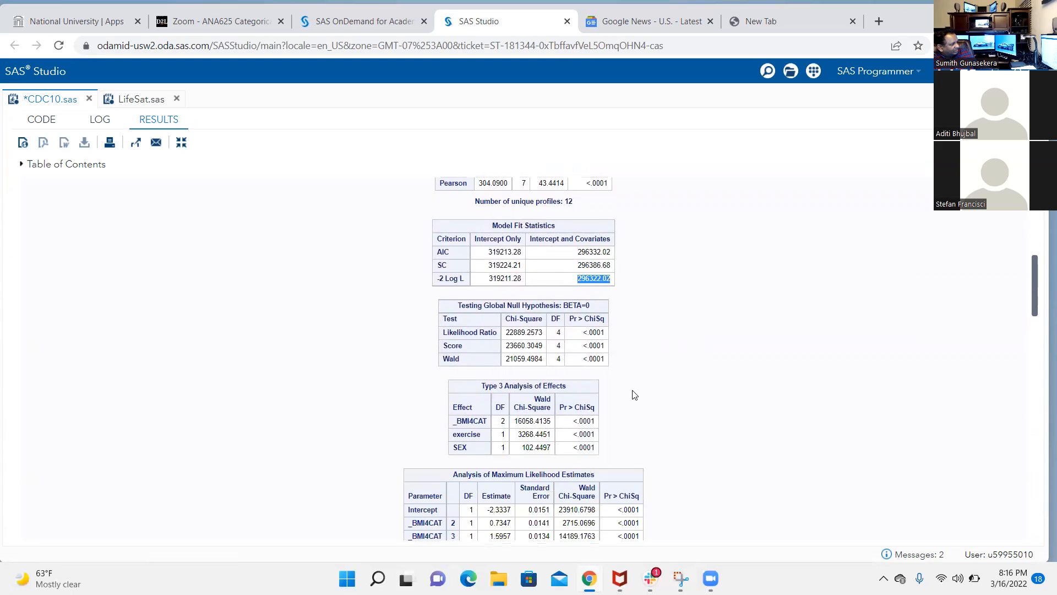
pyautogui.scroll(-10, 634, 394)
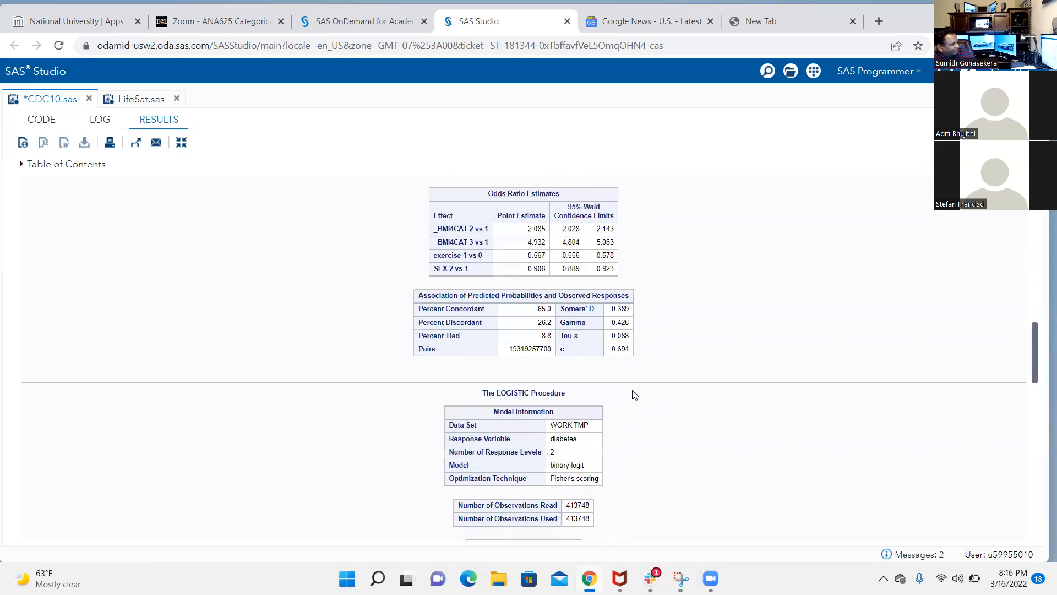
pyautogui.scroll(-3, 633, 395)
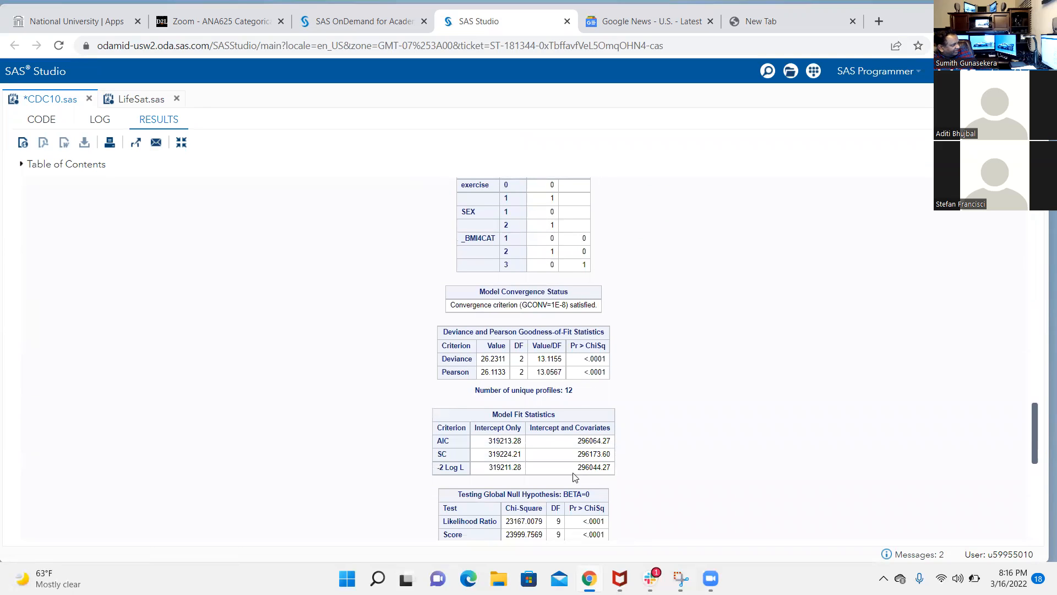
pyautogui.moveTo(575, 468); pyautogui.dragTo(613, 468)
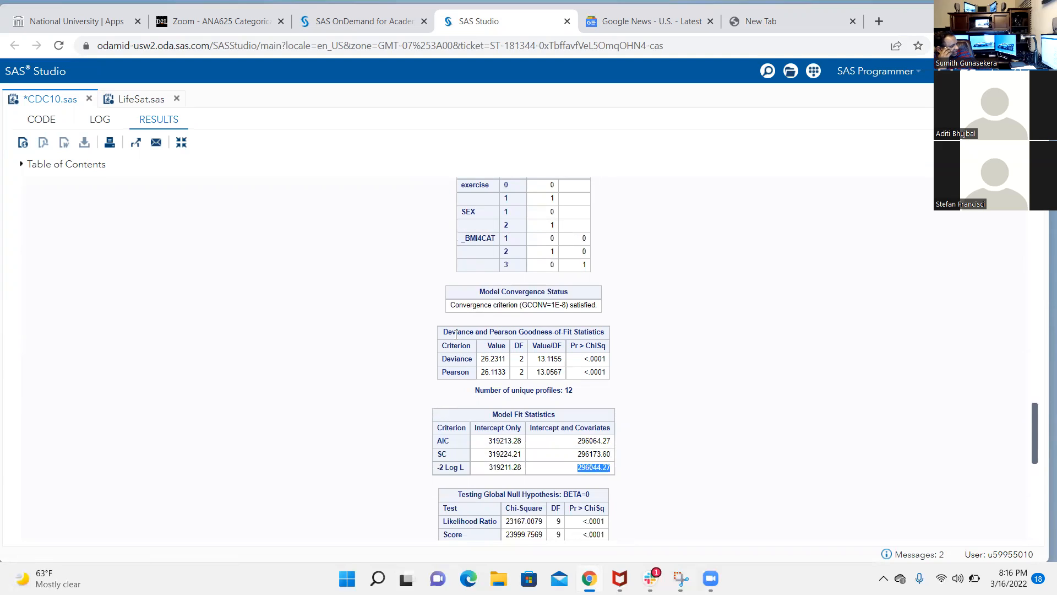
# Highlight the Deviance value in the interaction model's goodness-of-fit table and look back over the first model's fit statistics
pyautogui.click(487, 359)
pyautogui.doubleClick(487, 359)
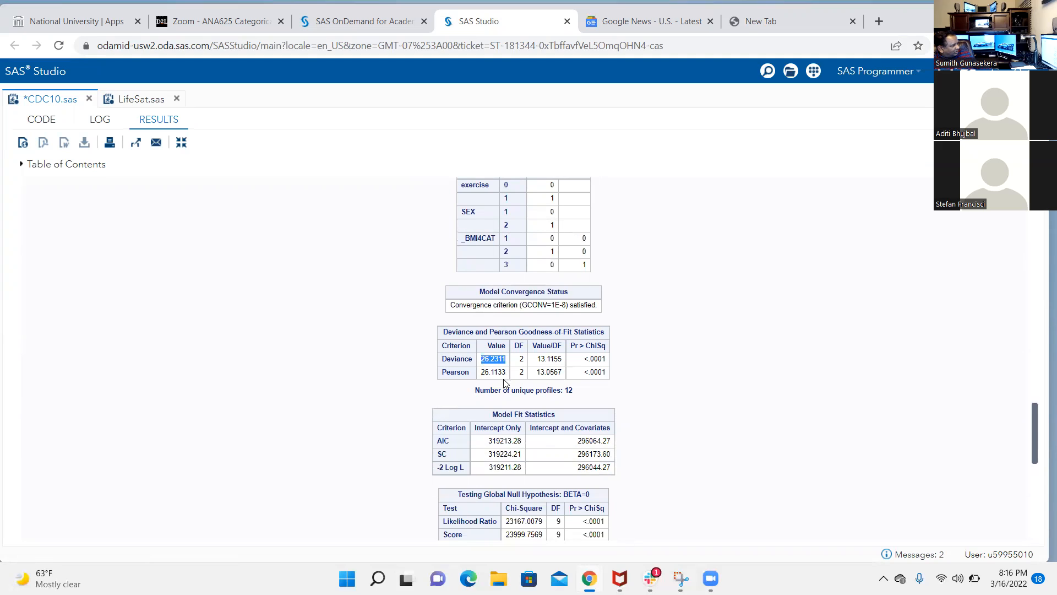
pyautogui.scroll(-3, 510, 407)
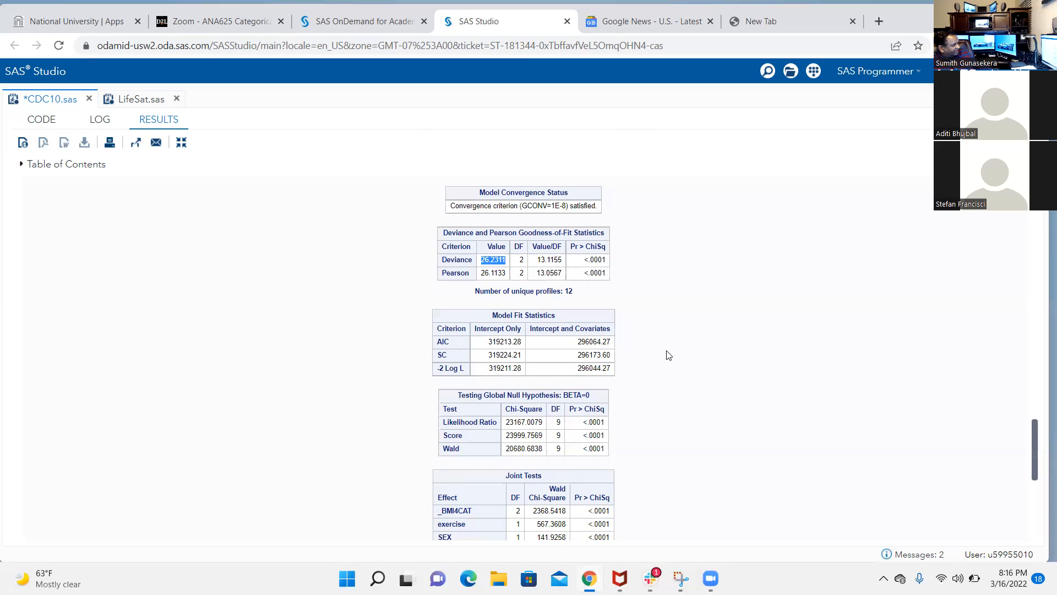
pyautogui.scroll(10, 669, 355)
pyautogui.scroll(6, 669, 355)
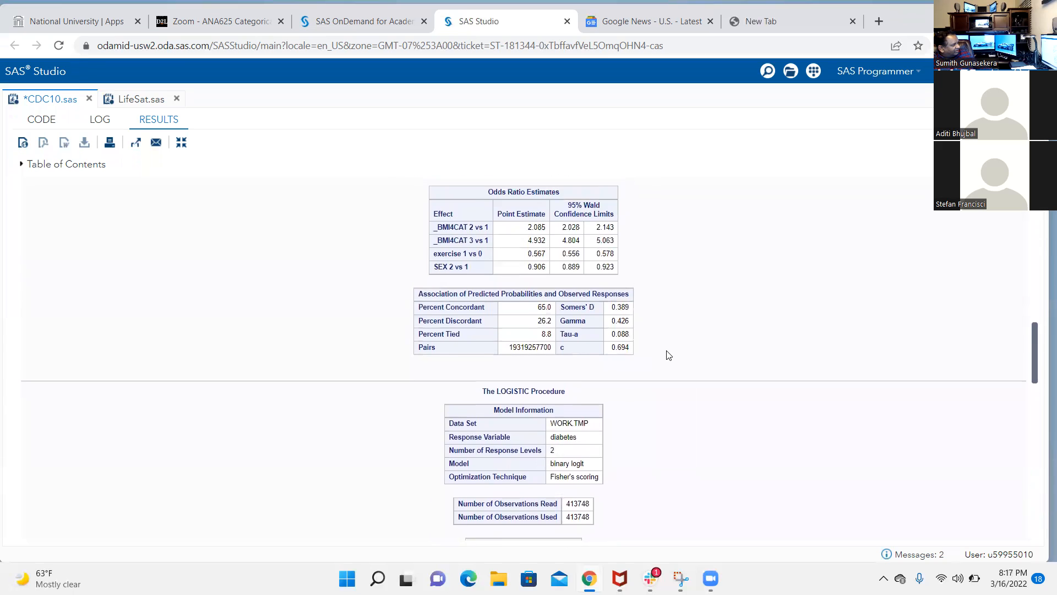
pyautogui.scroll(2, 669, 355)
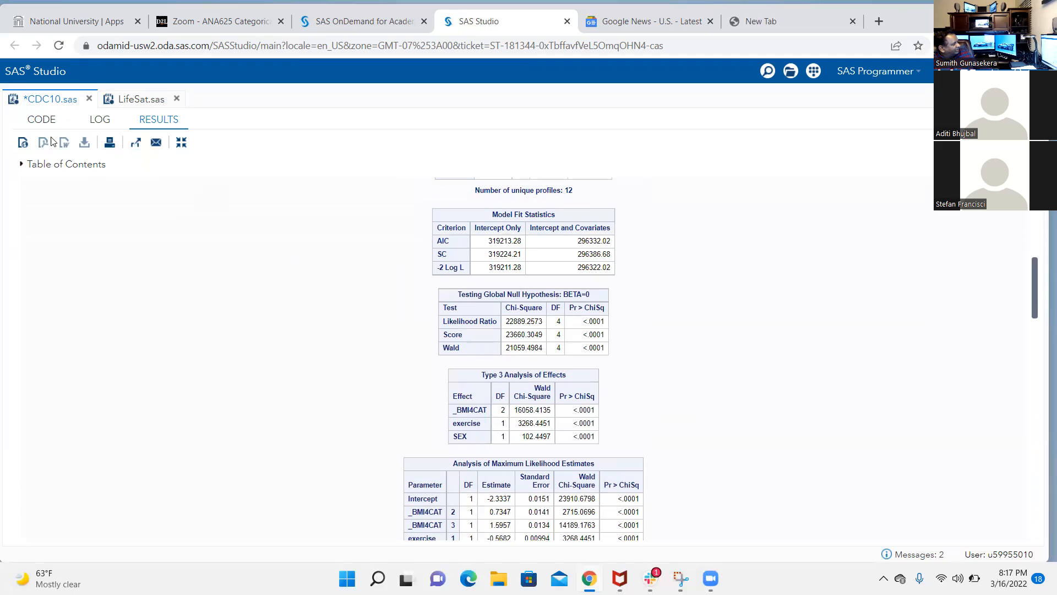
# Run only the second EC PROC LOGISTIC block with the two-way interactions and check its goodness-of-fit and model fit tables
pyautogui.click(41, 119)
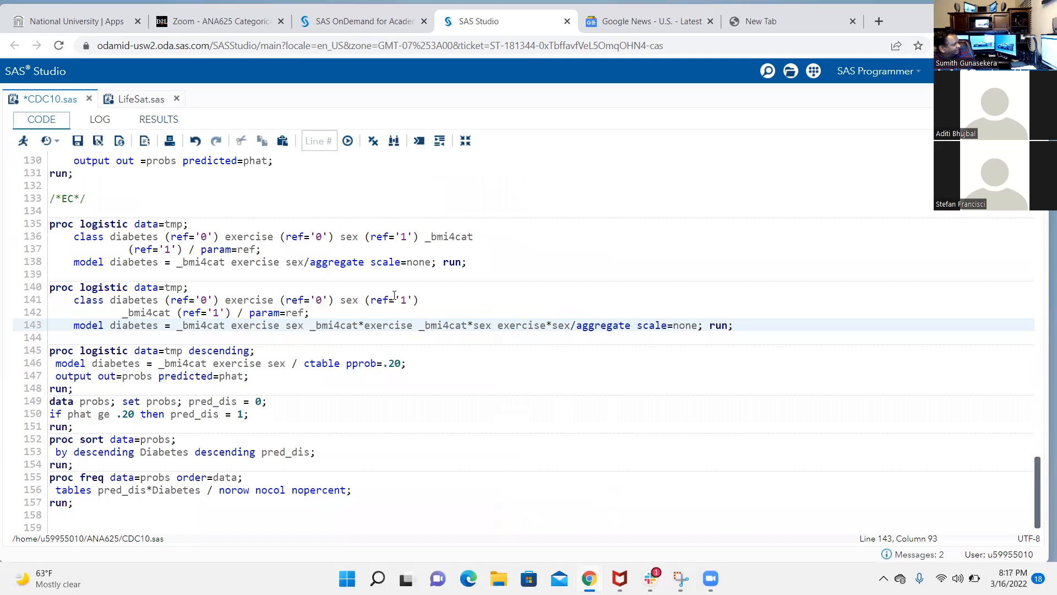
pyautogui.click(625, 359)
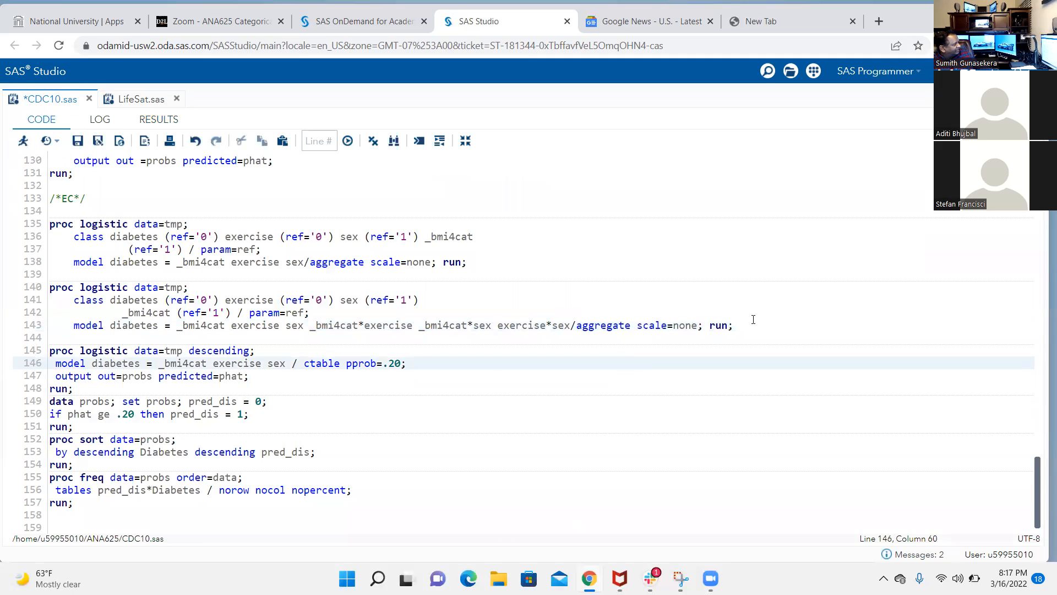
pyautogui.moveTo(471, 262); pyautogui.dragTo(275, 252)
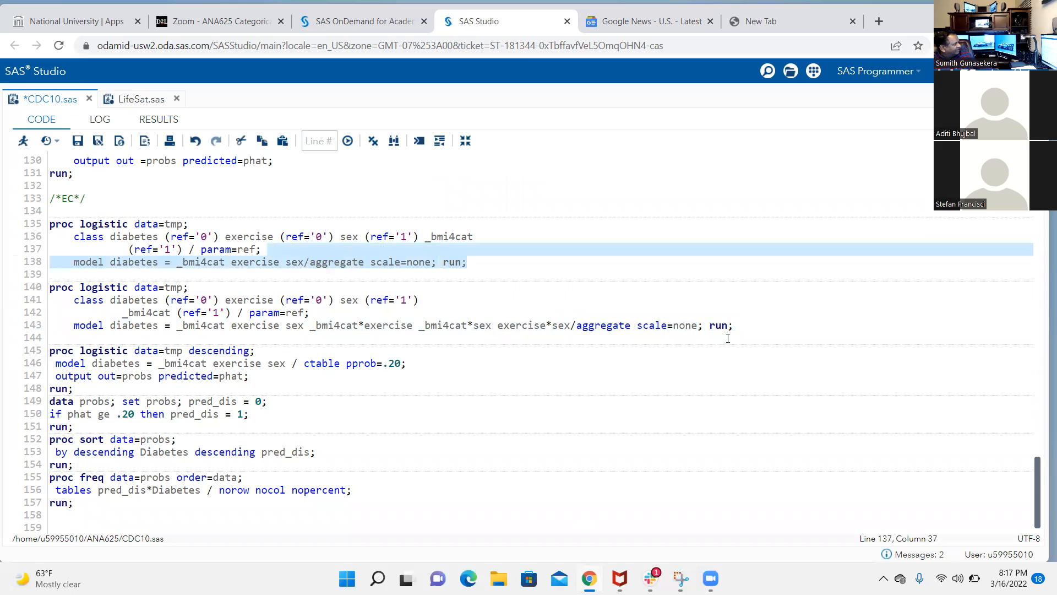
pyautogui.moveTo(733, 326); pyautogui.dragTo(47, 288)
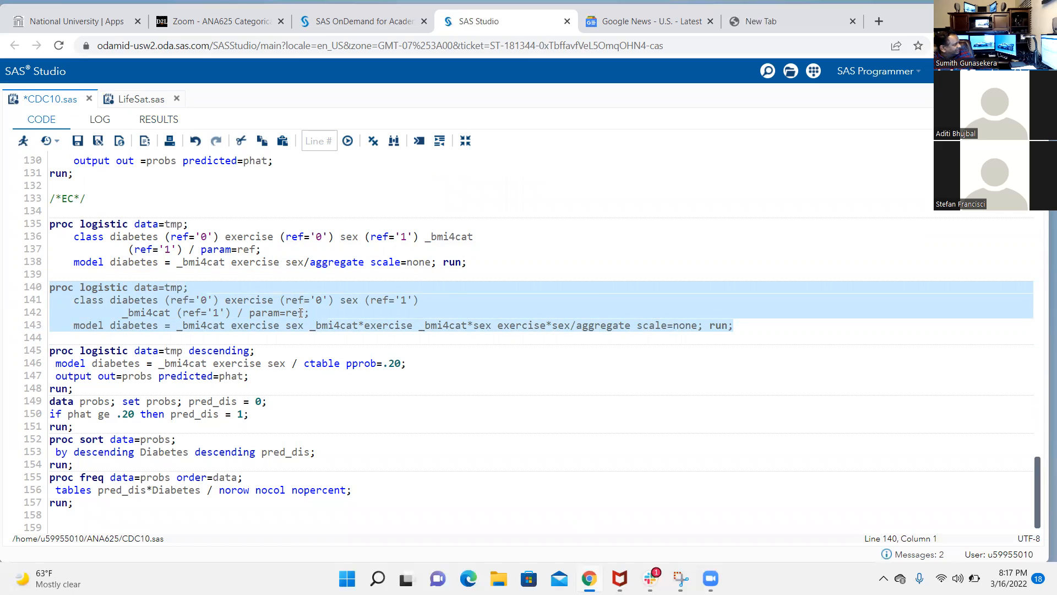
pyautogui.click(23, 141)
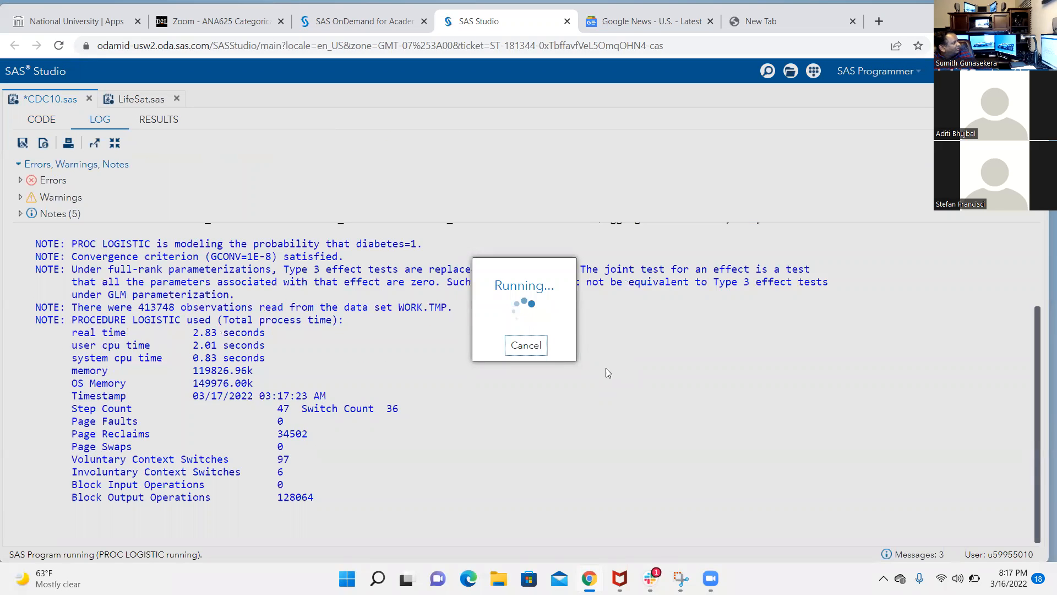
pyautogui.scroll(-5, 608, 372)
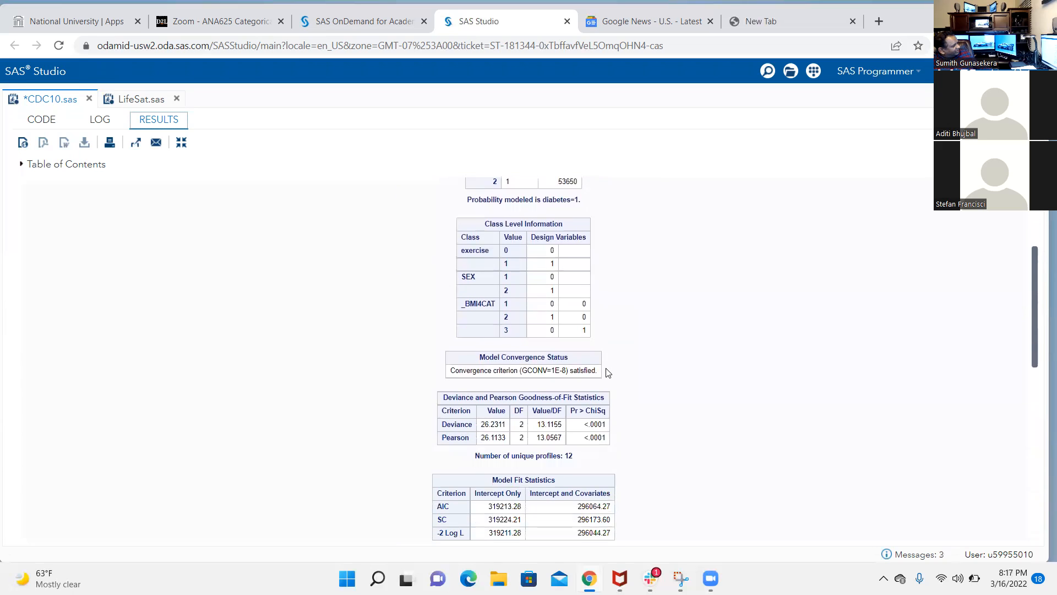
pyautogui.scroll(-2, 606, 368)
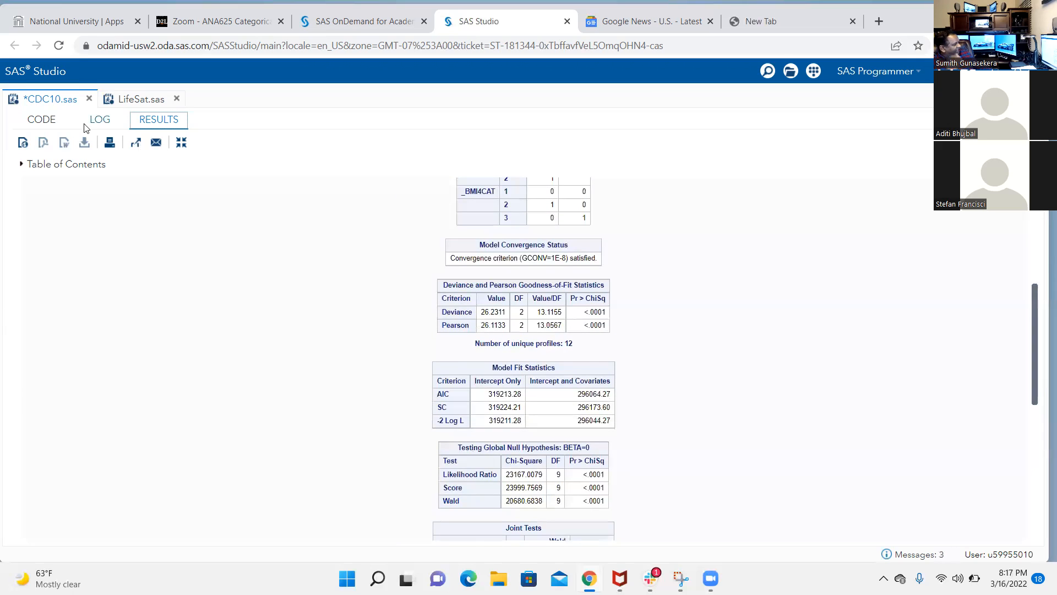
# Add the three-way interaction _bmi4cat*exercise*sex to the model statement of the second EC PROC LOGISTIC block
pyautogui.click(40, 122)
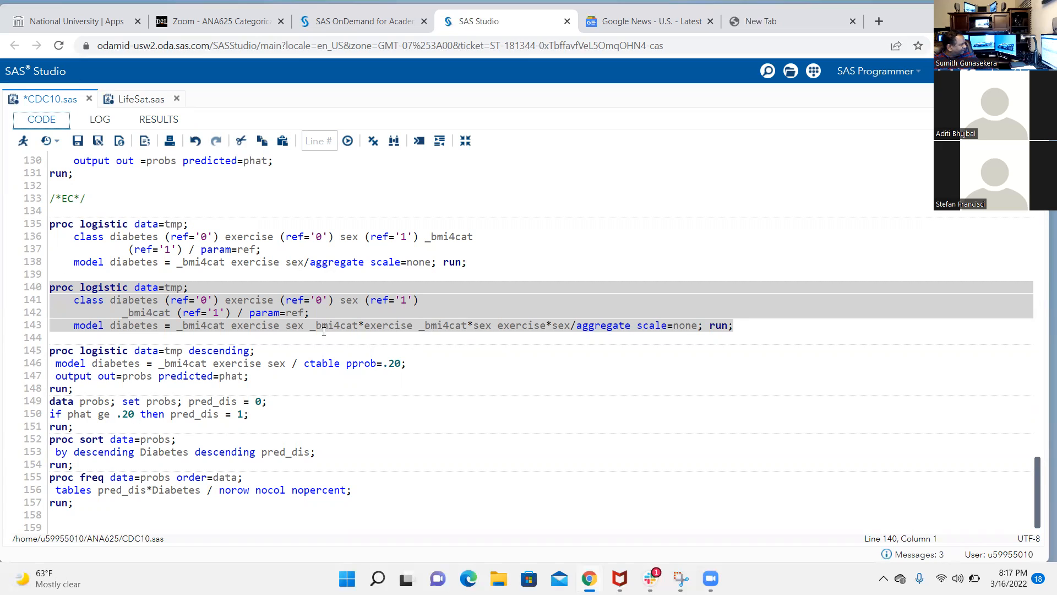
pyautogui.click(226, 332)
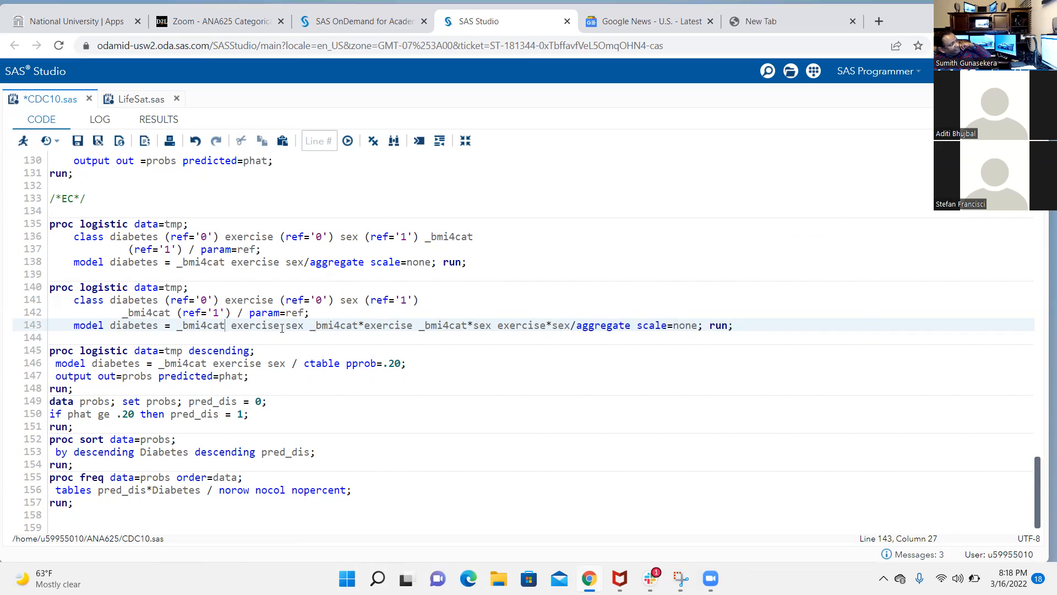
pyautogui.moveTo(290, 326); pyautogui.dragTo(416, 325)
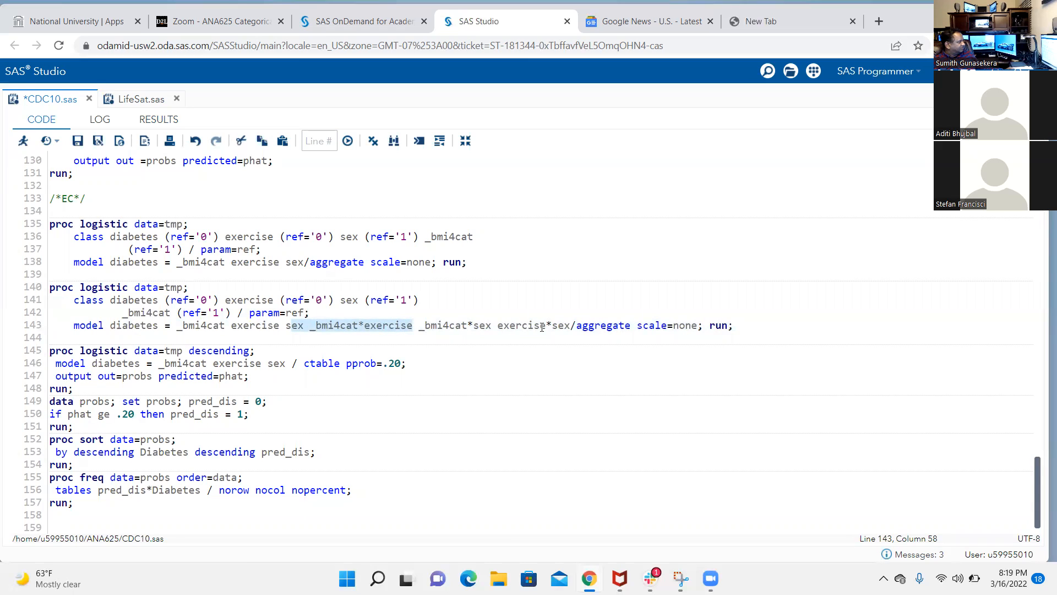
pyautogui.scroll(3, 496, 305)
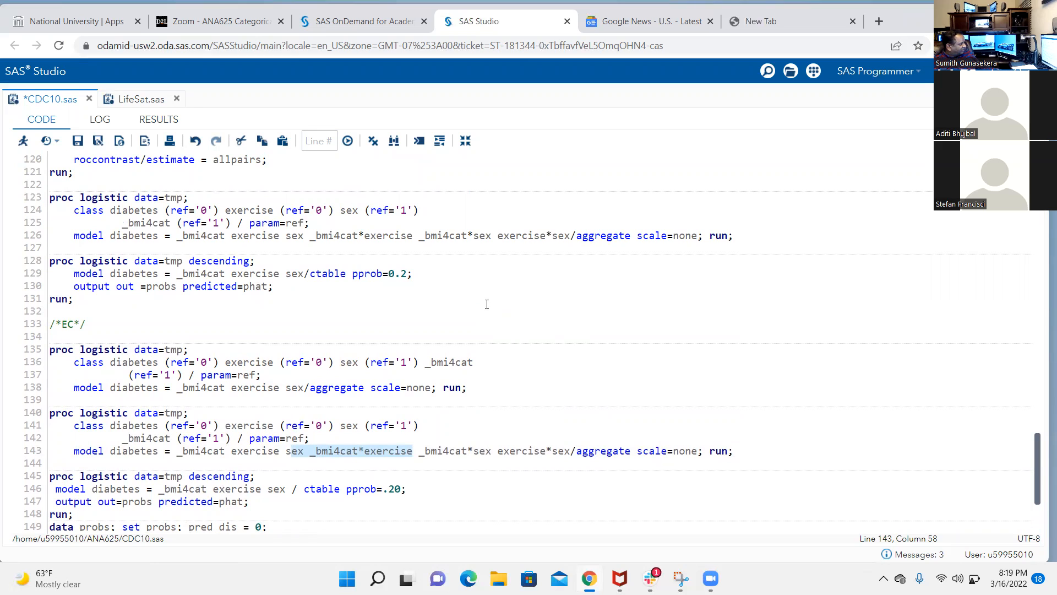
pyautogui.scroll(-1, 421, 389)
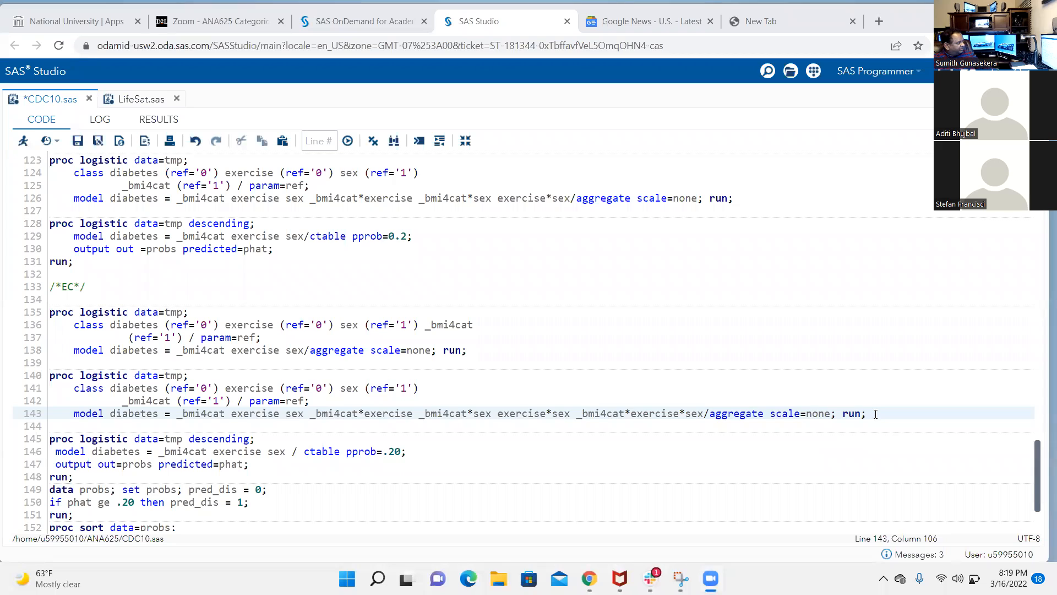
# Run the PROC LOGISTIC block with the three-way interaction and highlight its -2 Log L value for Intercept and Covariates
pyautogui.moveTo(875, 414); pyautogui.dragTo(187, 357)
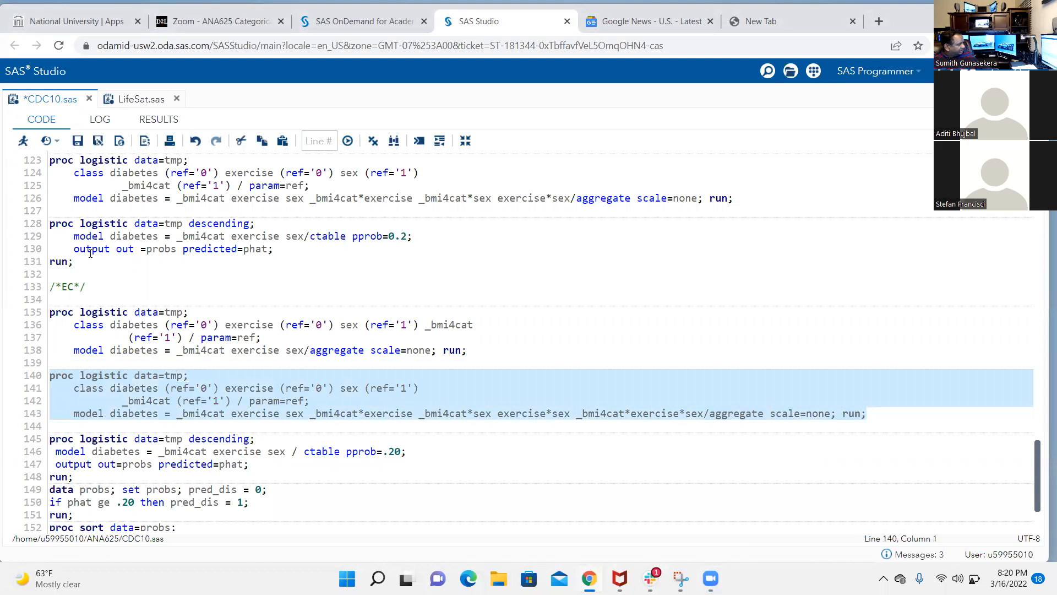
pyautogui.click(23, 141)
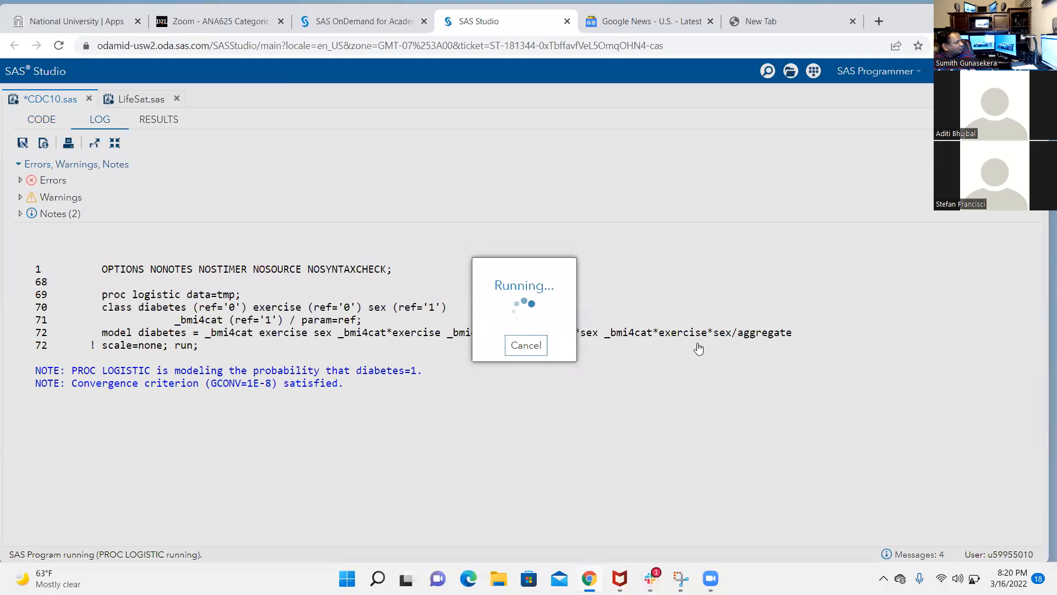
pyautogui.scroll(-6, 682, 361)
pyautogui.scroll(-2, 682, 360)
pyautogui.scroll(-1, 682, 360)
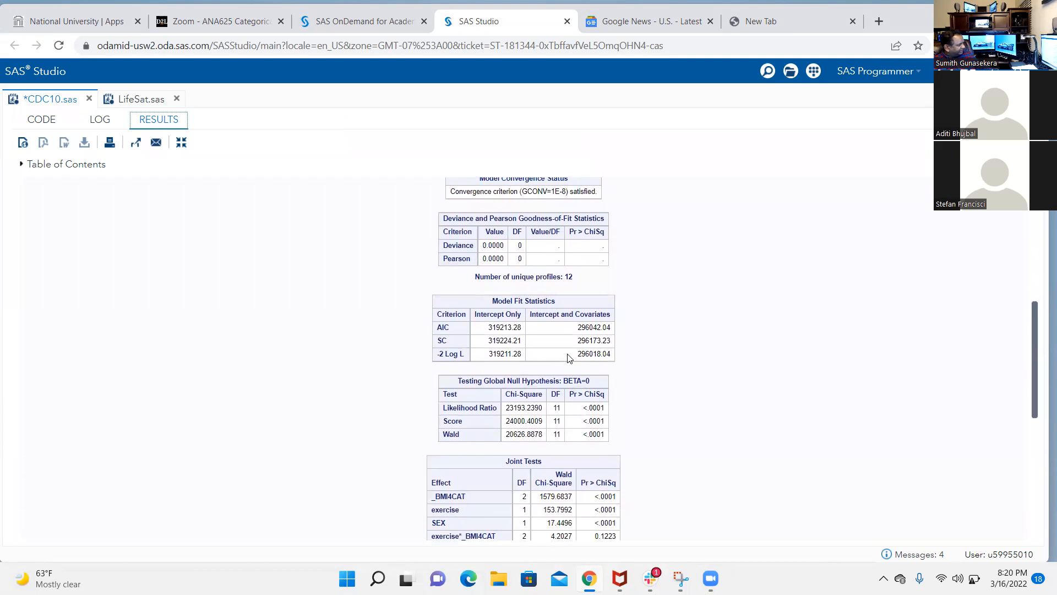
pyautogui.moveTo(575, 357); pyautogui.dragTo(613, 358)
pyautogui.scroll(-1, 642, 365)
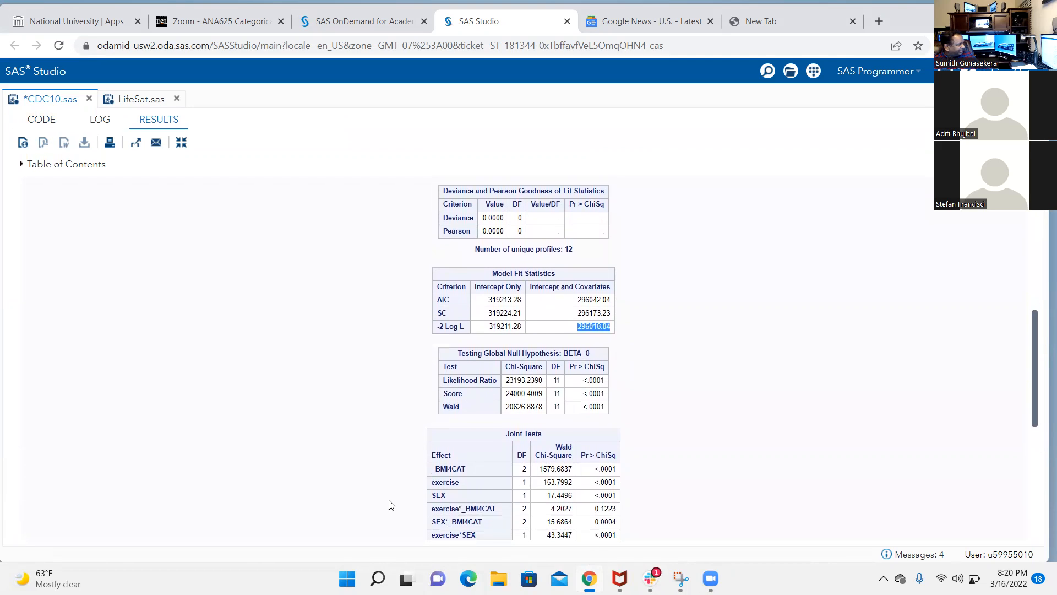
# Start Excel with a blank workbook and open the recent HW 1 workbook
pyautogui.press('super')
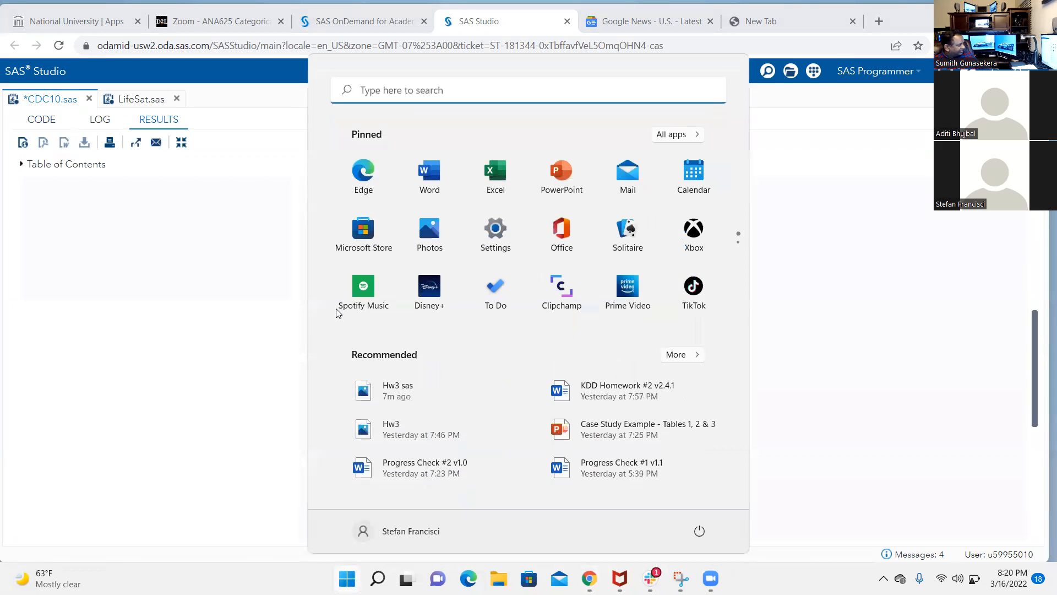
pyautogui.click(489, 188)
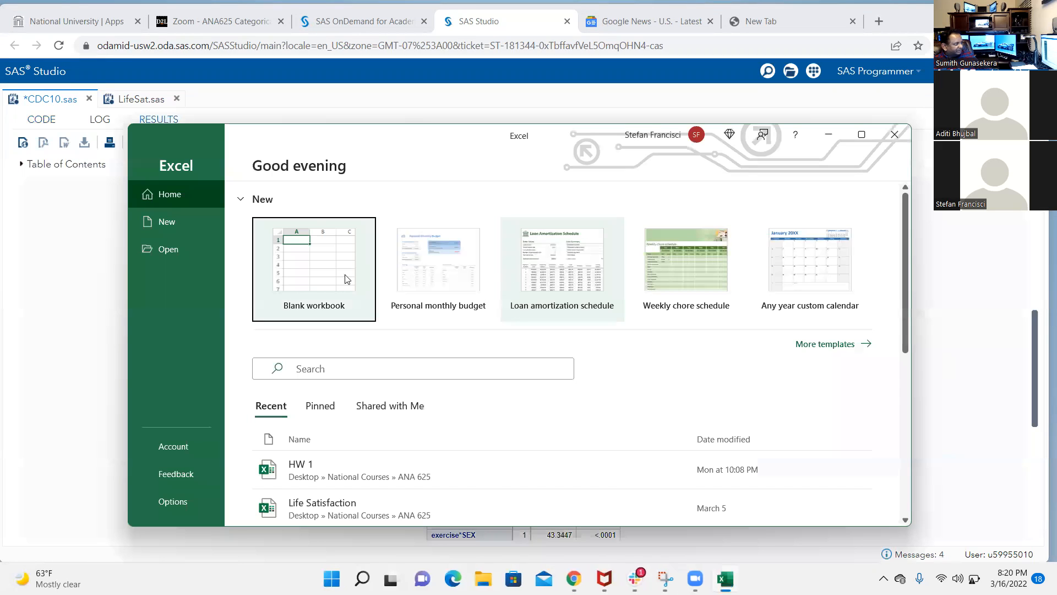
pyautogui.click(332, 277)
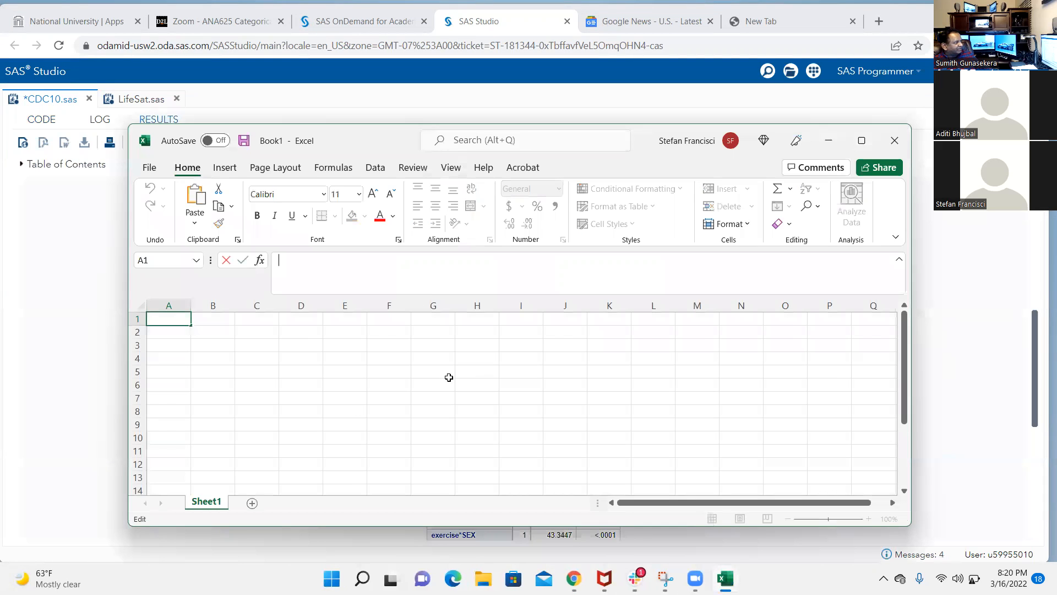
pyautogui.click(149, 167)
pyautogui.click(329, 488)
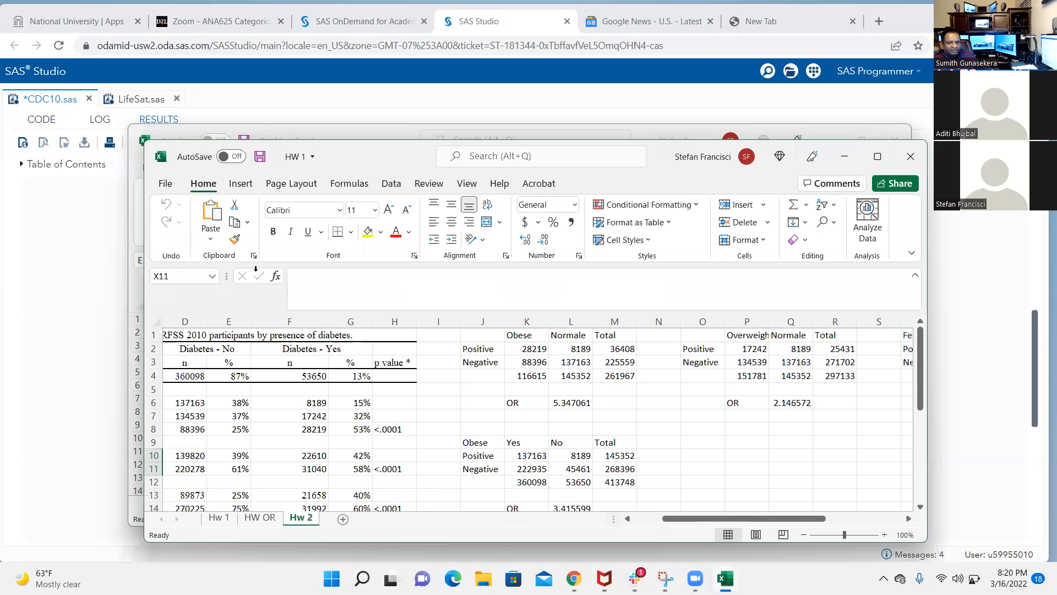
# Find the Log-2 and X2 calculation on the Hw 2 sheet and minimize the blank workbook behind it
pyautogui.scroll(-4, 732, 405)
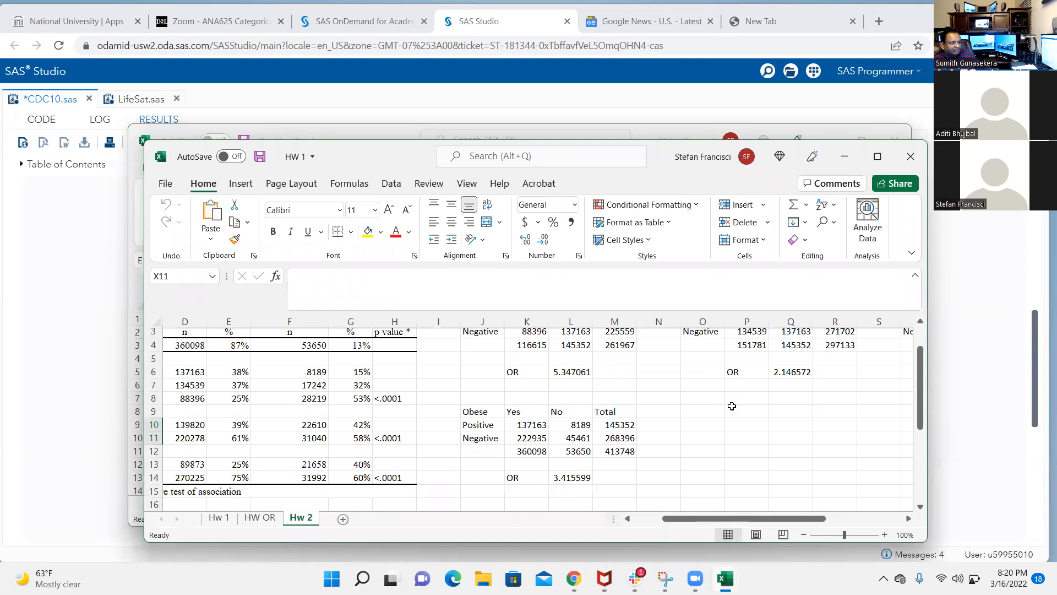
pyautogui.moveTo(784, 520); pyautogui.dragTo(845, 505)
pyautogui.scroll(-4, 782, 449)
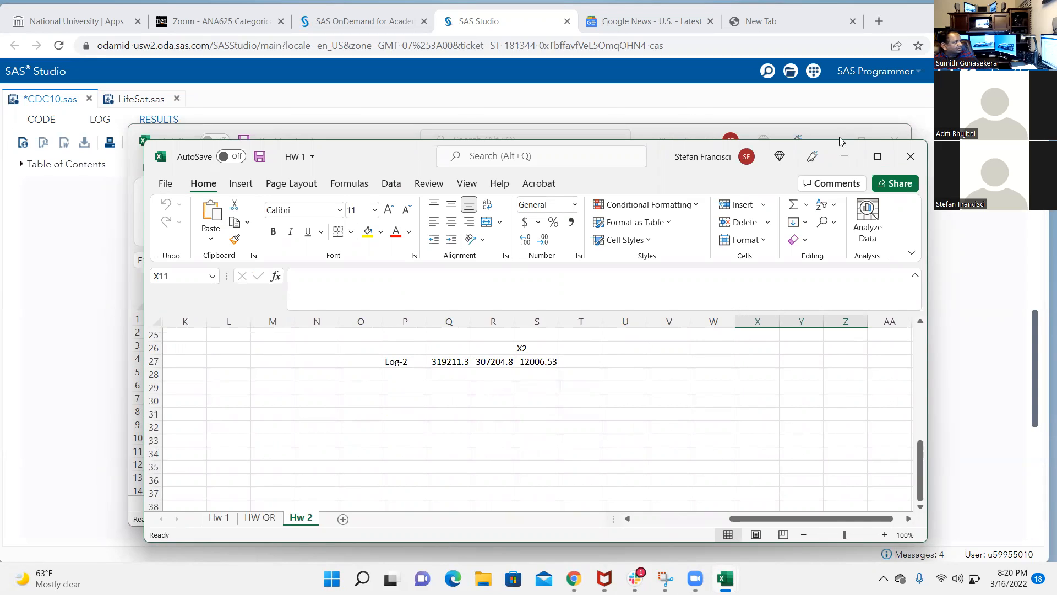
pyautogui.click(834, 142)
pyautogui.click(829, 141)
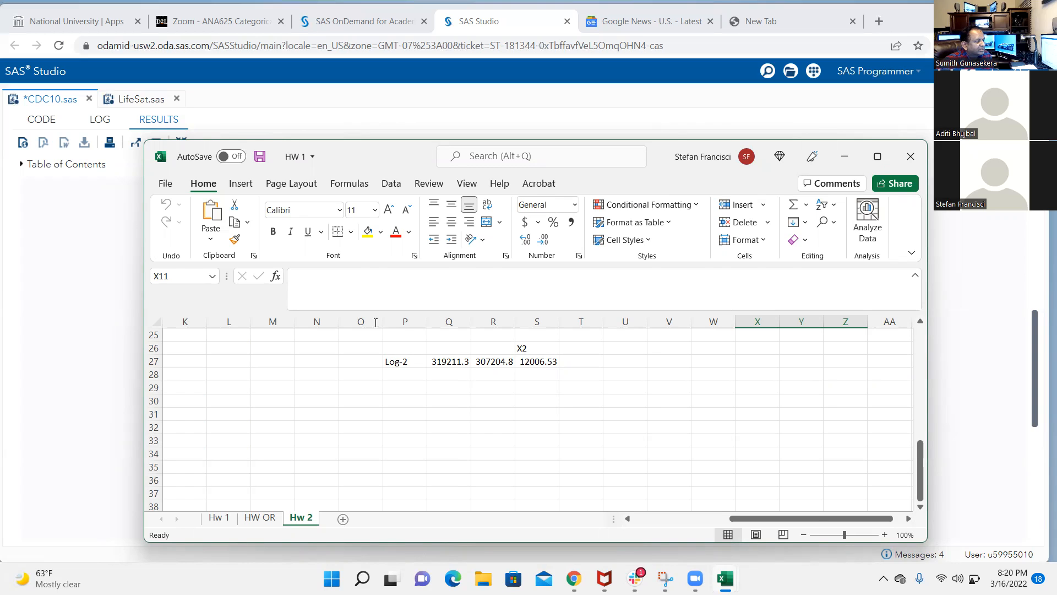
# Reposition the HW 1 window over the SAS results and inspect the row 27 Log-2 value and the X2 formula in S27
pyautogui.moveTo(379, 157); pyautogui.dragTo(354, 215)
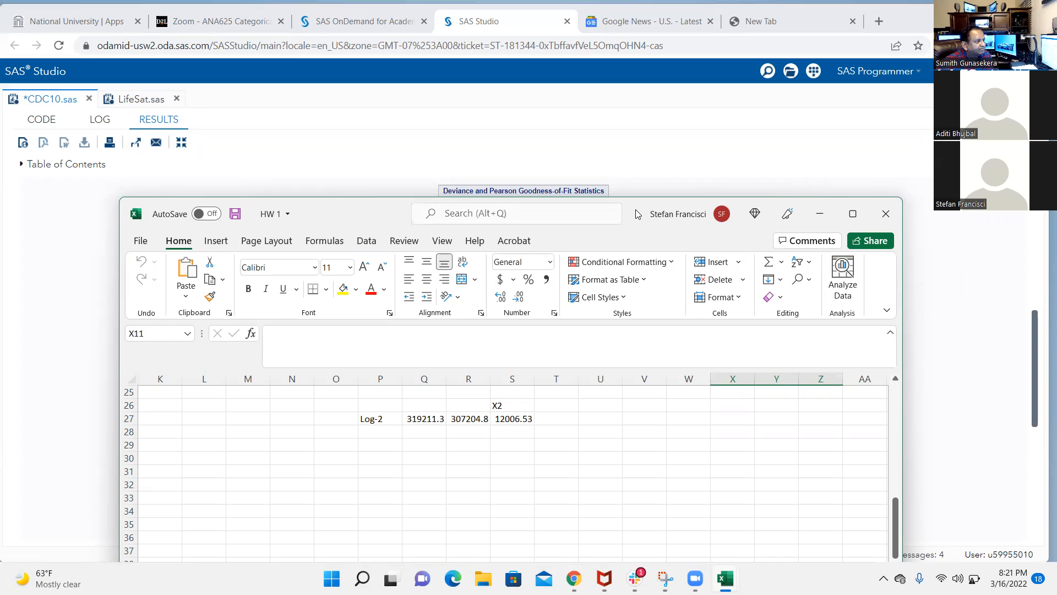
pyautogui.moveTo(637, 214); pyautogui.dragTo(605, 167)
pyautogui.click(389, 396)
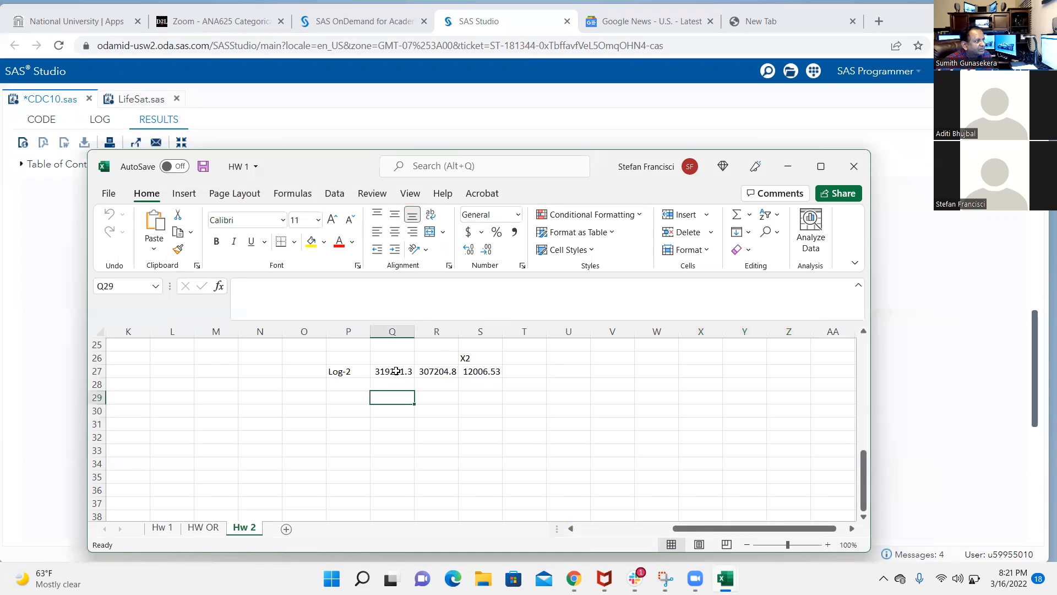
pyautogui.click(396, 371)
pyautogui.click(483, 371)
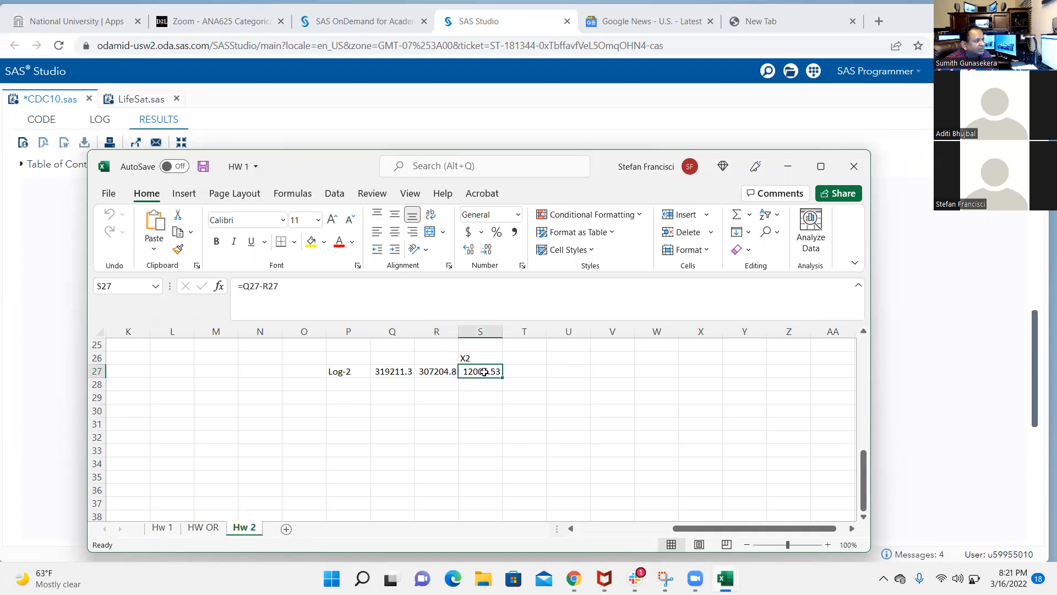
# Try 296018.04 as the first Log-2 value in cell Q27, and undo the entry
pyautogui.press('Left')
pyautogui.press('Left')
pyautogui.write('2')
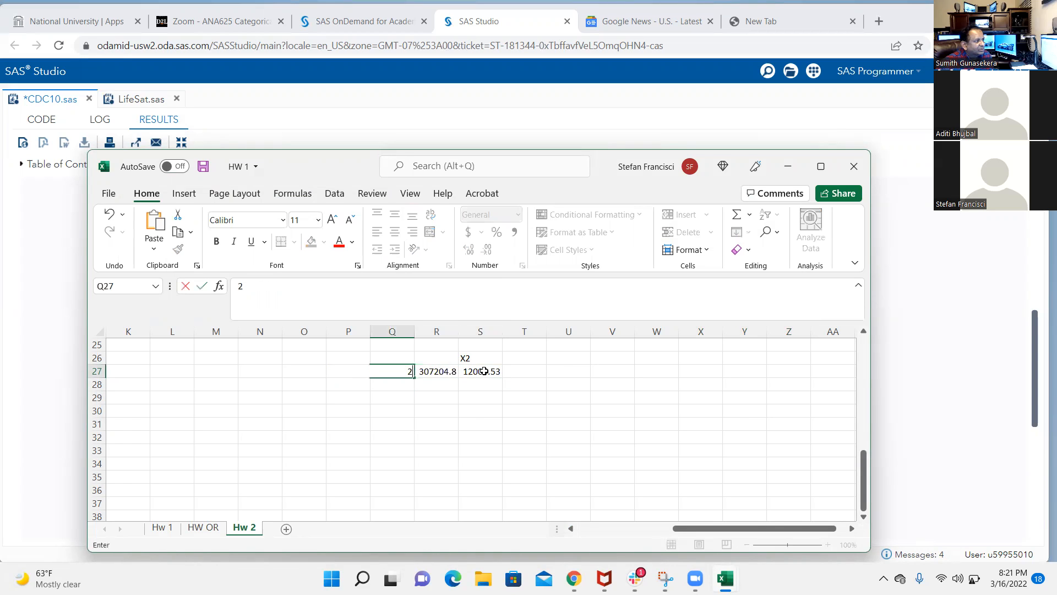
pyautogui.write('96018.04')
pyautogui.press('Return')
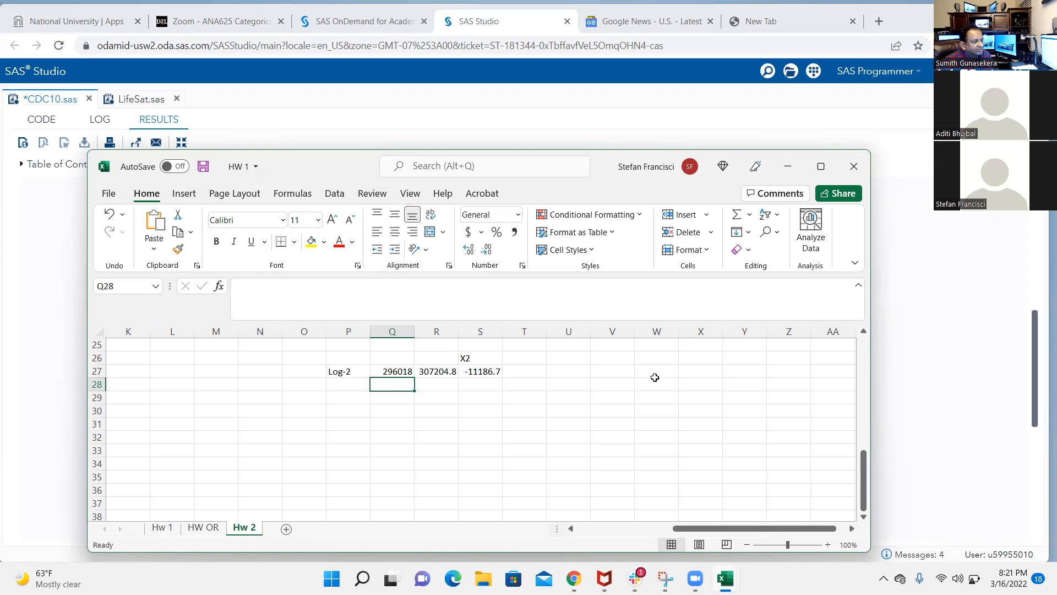
pyautogui.hotkey('ctrl', 'z')
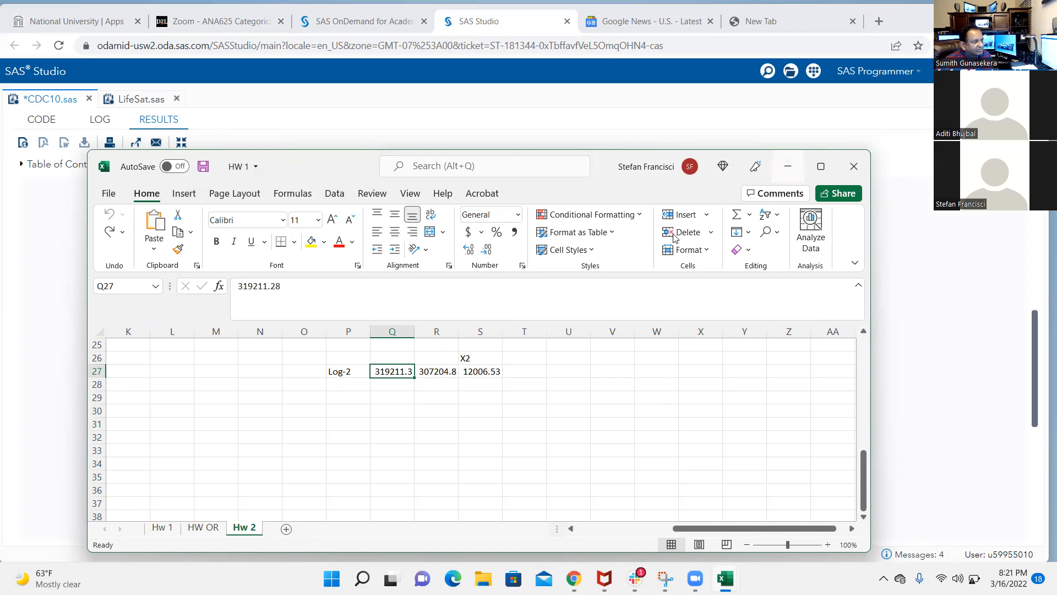
# Minimize the HW 1 workbook and review the three-way interaction model's fit statistics, joint tests and parameter estimates in the SAS results
pyautogui.click(788, 166)
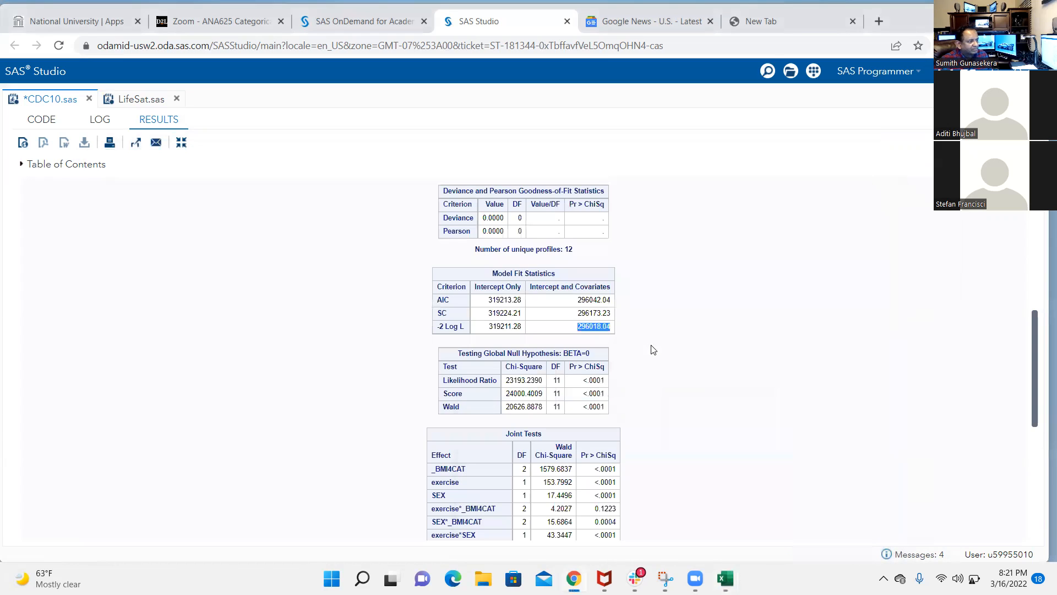
pyautogui.scroll(-1, 655, 274)
pyautogui.scroll(-5, 655, 274)
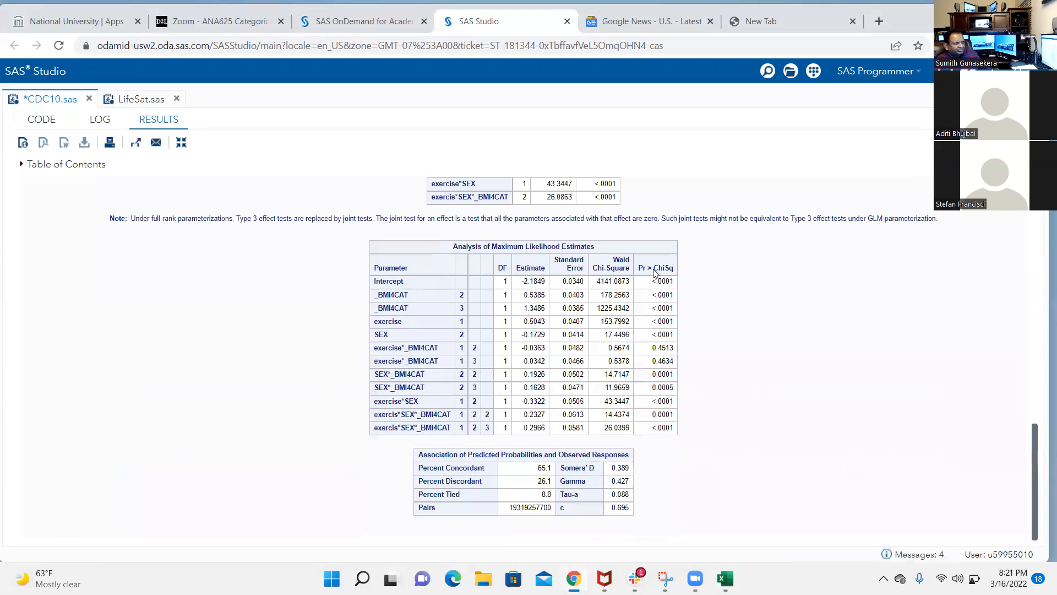
pyautogui.scroll(5, 654, 270)
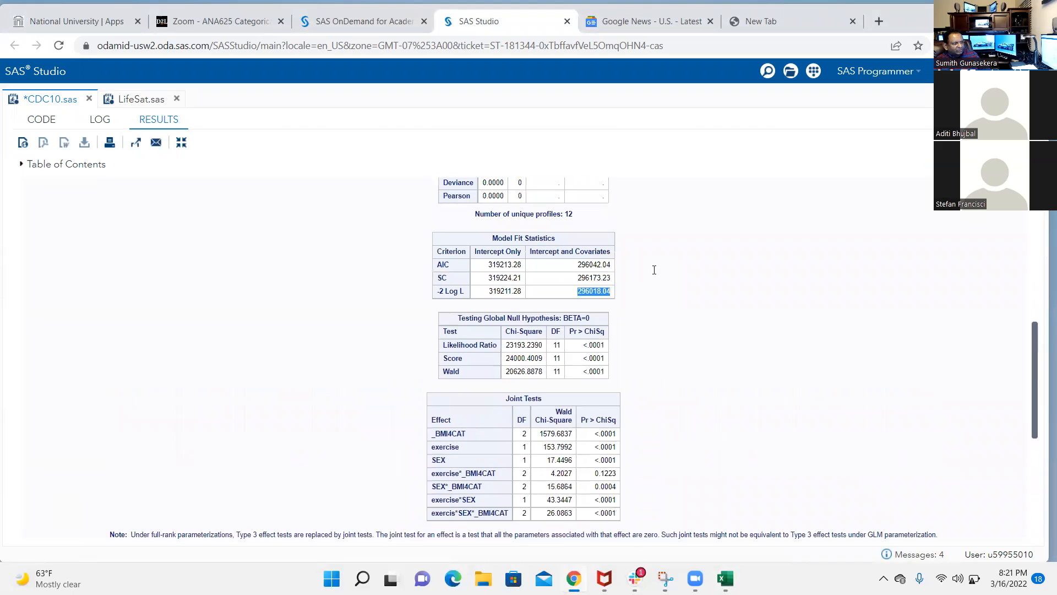
pyautogui.scroll(3, 655, 270)
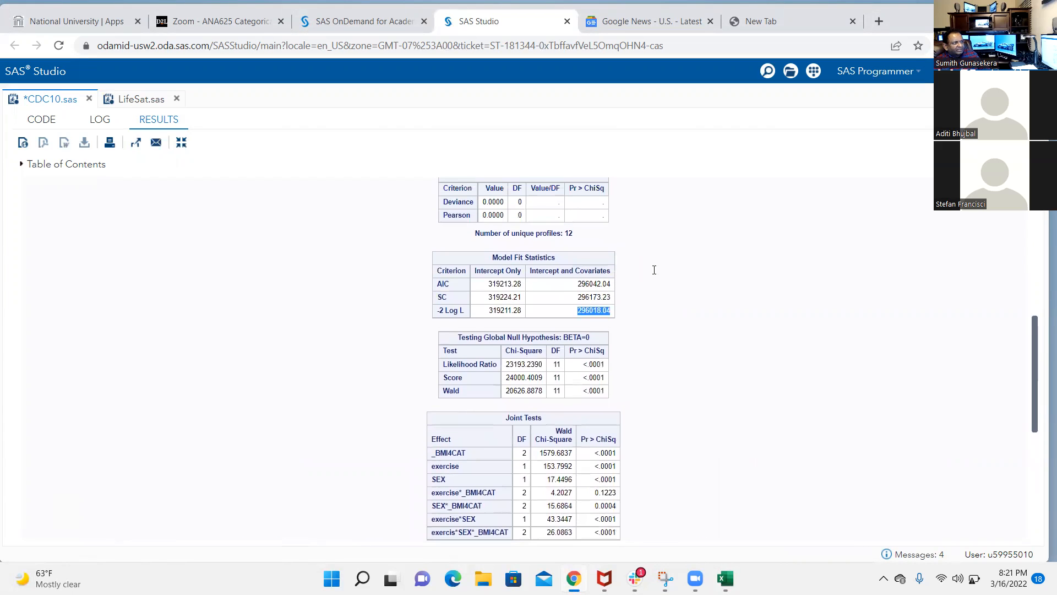
pyautogui.scroll(5, 654, 269)
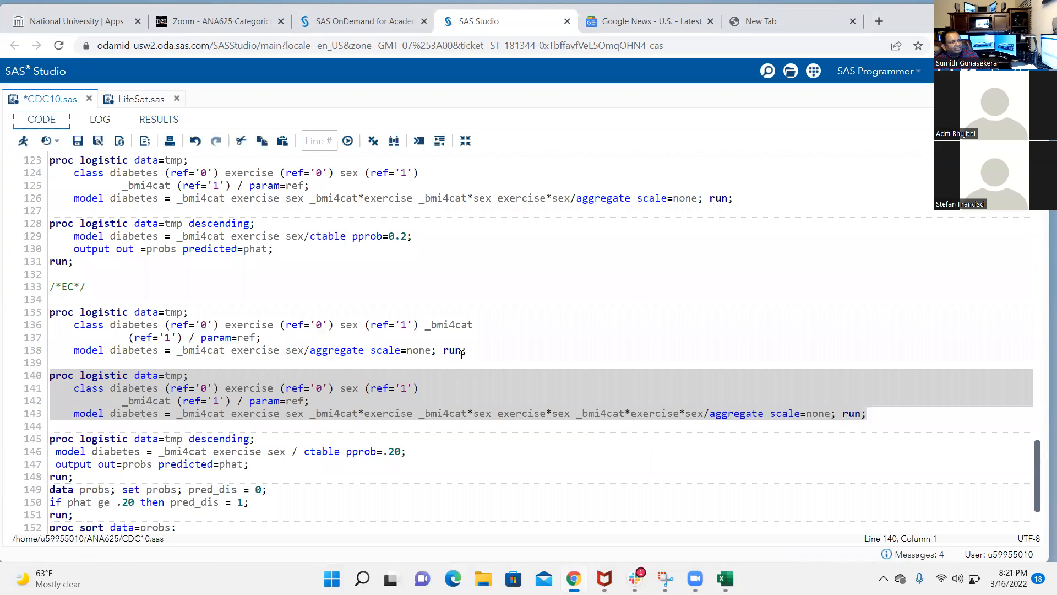
# Run only the main-effects PROC LOGISTIC block below the EC comment, check its Model Fit Statistics, and return to the code
pyautogui.moveTo(467, 351); pyautogui.dragTo(7, 313)
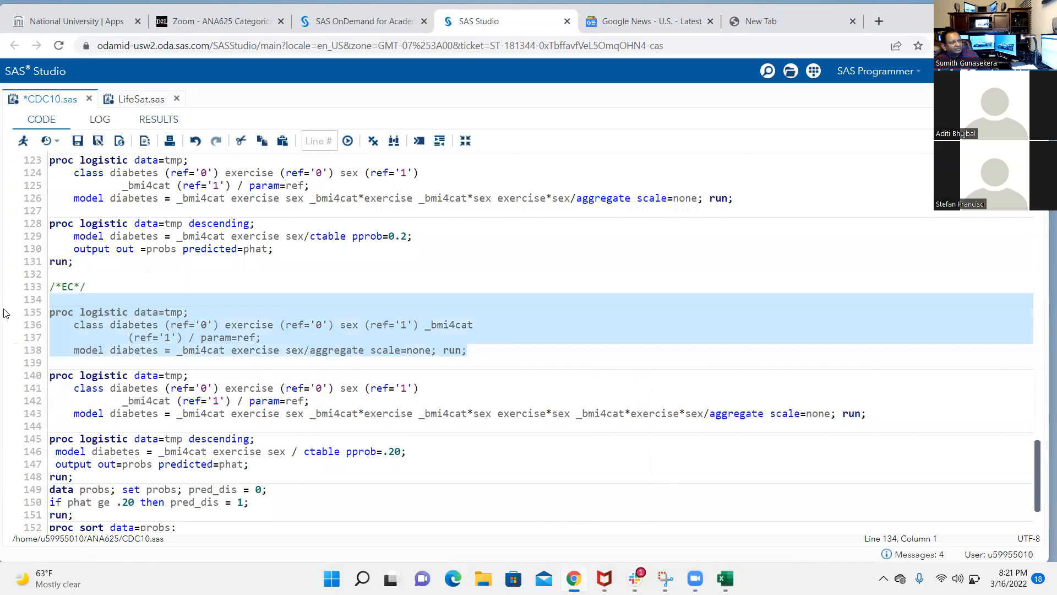
pyautogui.click(23, 140)
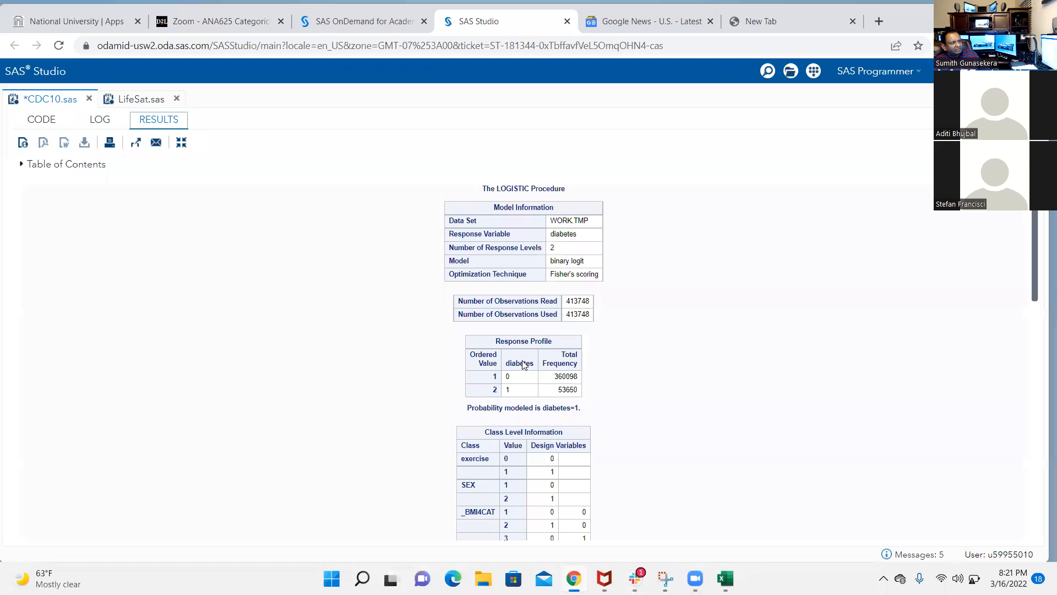
pyautogui.scroll(-8, 523, 365)
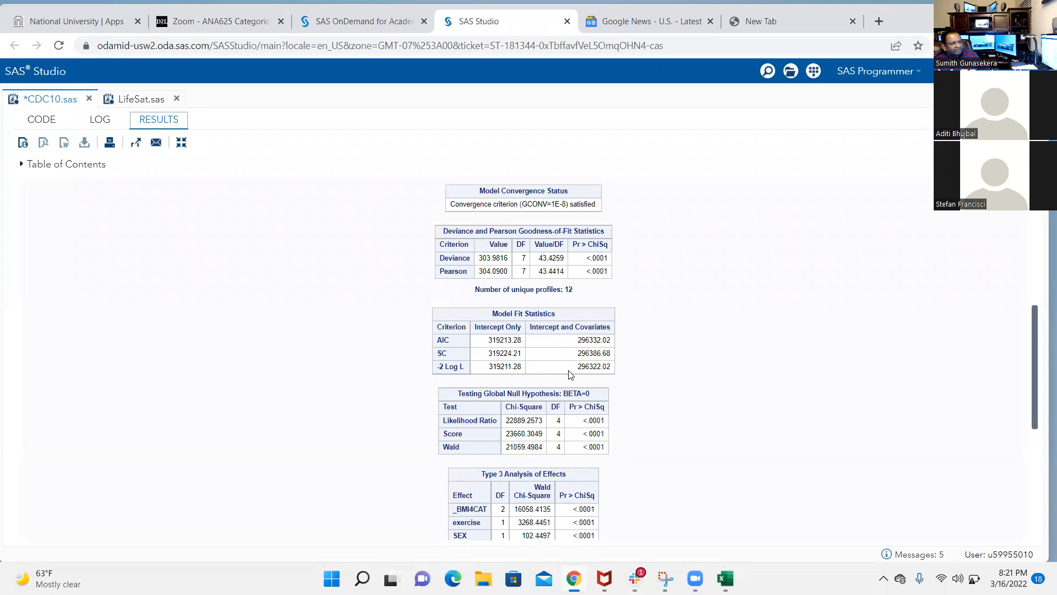
pyautogui.click(49, 120)
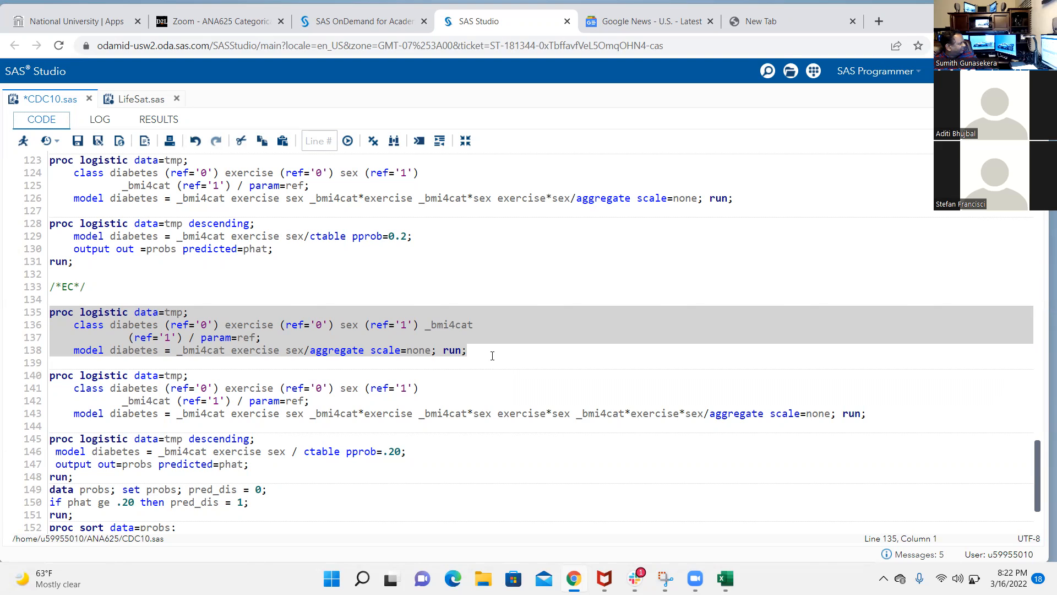
pyautogui.click(493, 355)
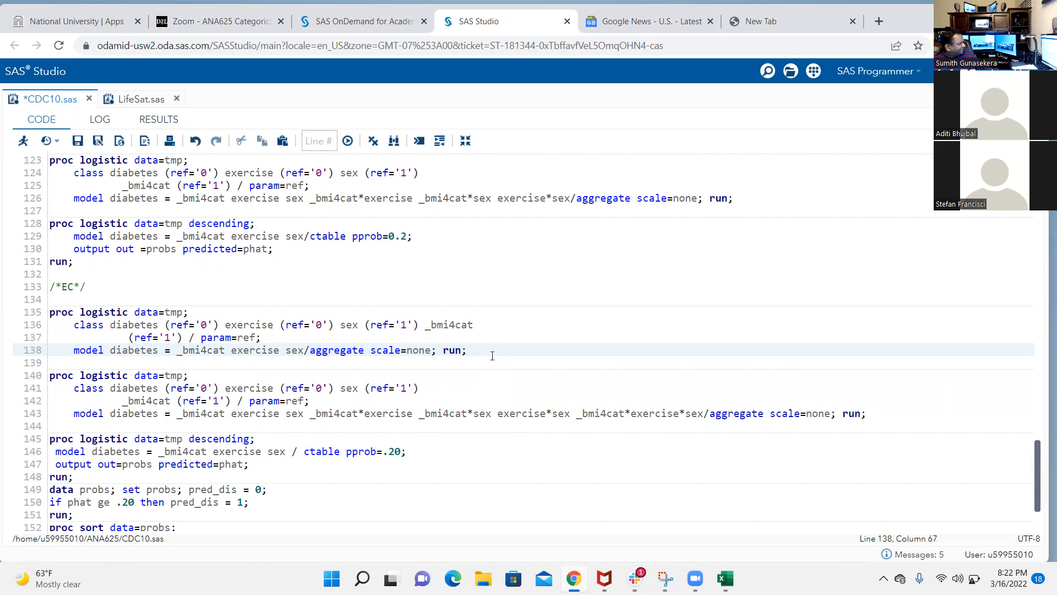
# Try removing the main effects and two-way interactions from the line 143 model statement, and undo the deletion
pyautogui.click(572, 415)
pyautogui.moveTo(573, 412); pyautogui.dragTo(178, 417)
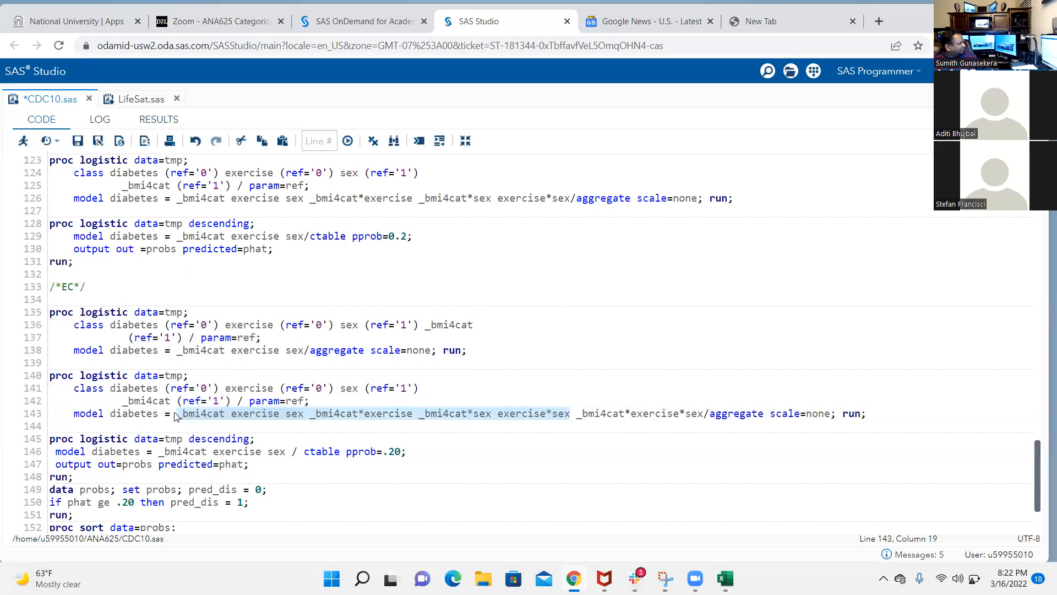
pyautogui.press('BackSpace')
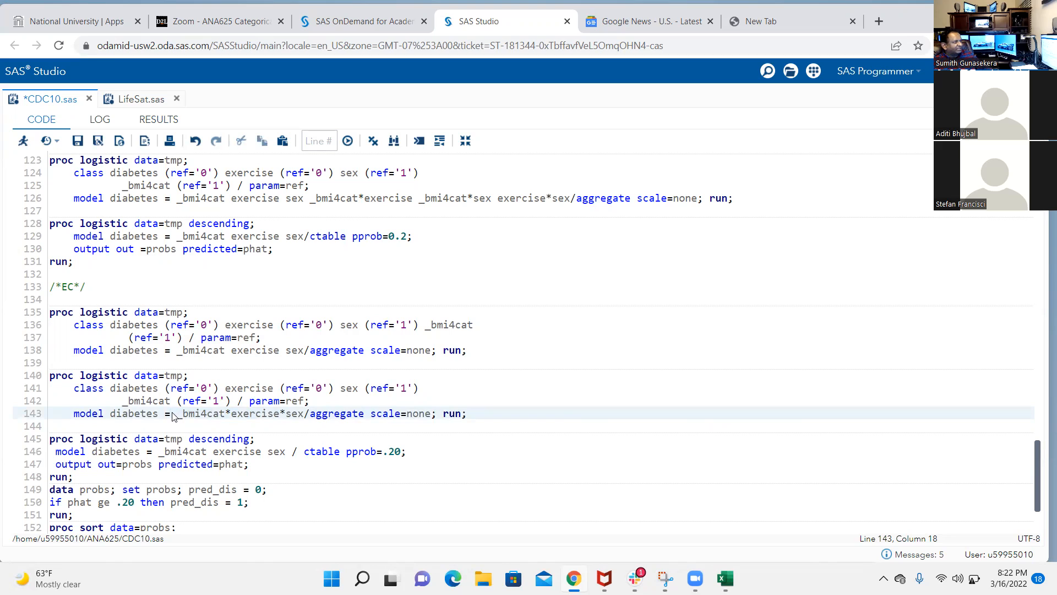
pyautogui.hotkey('ctrl', 'z')
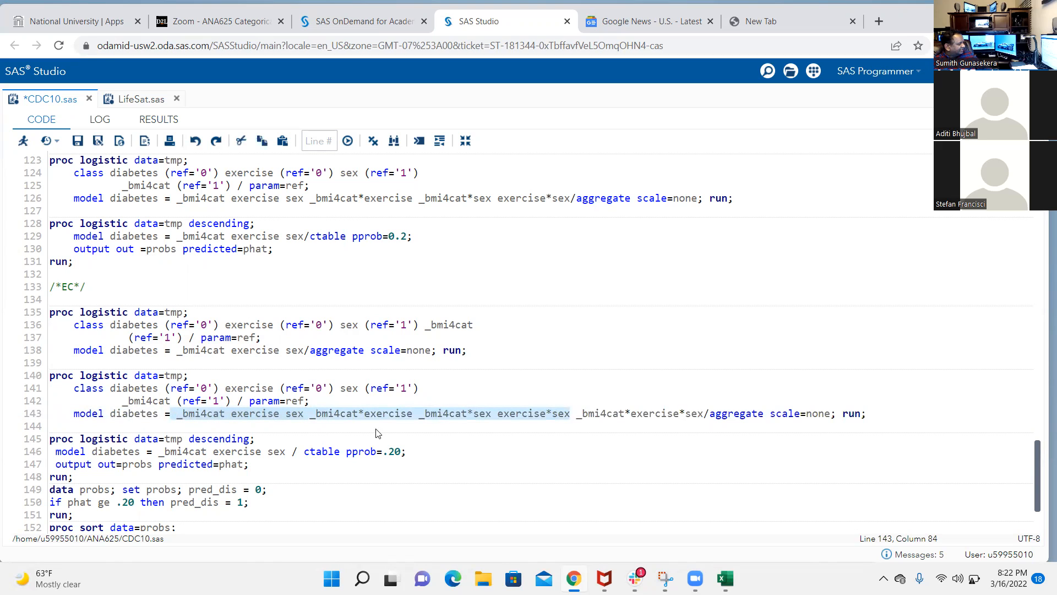
# Delete the three-way term _bmi4cat*exercise*sex from the model statement on line 143
pyautogui.moveTo(709, 414); pyautogui.dragTo(595, 413)
pyautogui.click(705, 415)
pyautogui.moveTo(705, 414); pyautogui.dragTo(572, 418)
pyautogui.press('Delete')
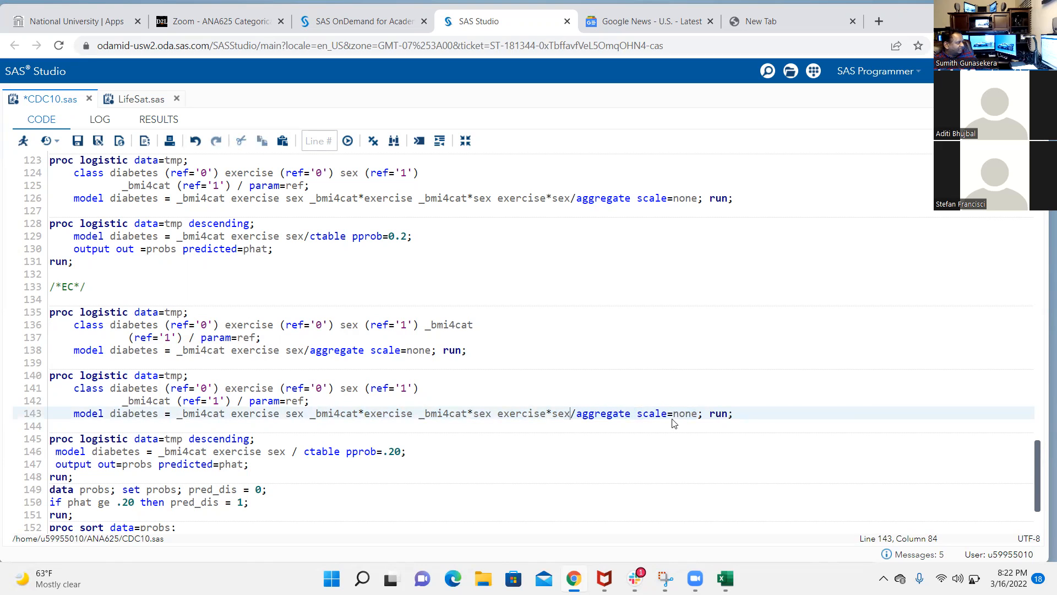
# Run only the edited PROC LOGISTIC block on lines 140–143 and bring up its goodness-of-fit and model fit tables
pyautogui.moveTo(738, 414); pyautogui.dragTo(36, 373)
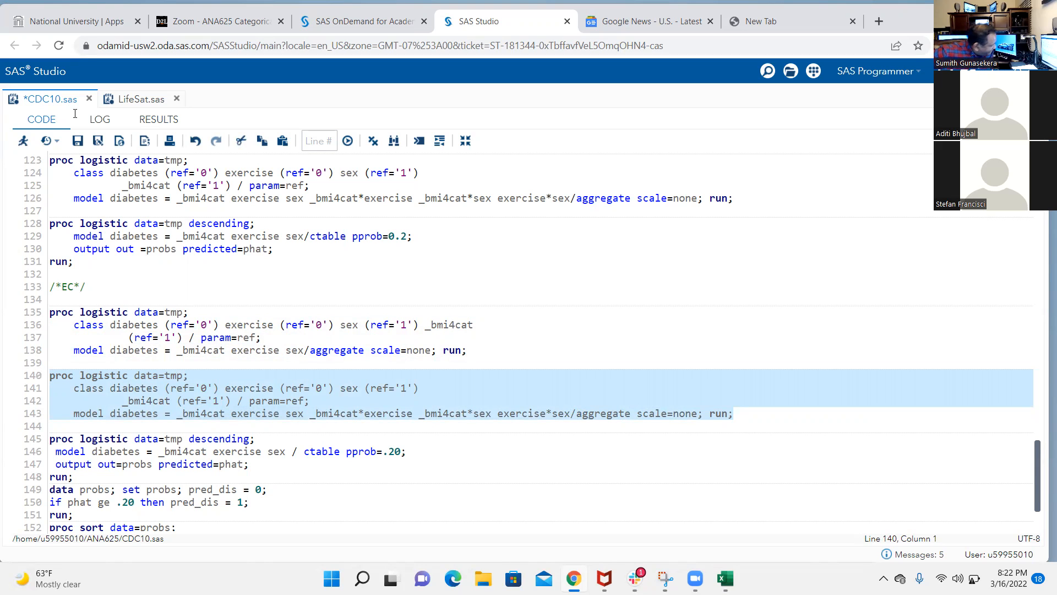
pyautogui.click(23, 140)
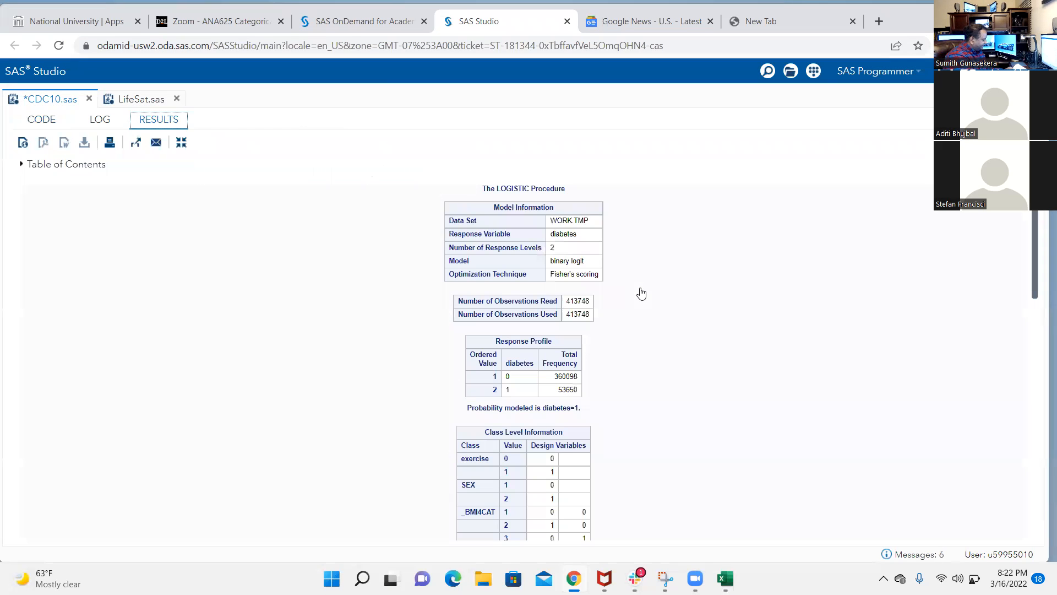
pyautogui.scroll(-6, 642, 293)
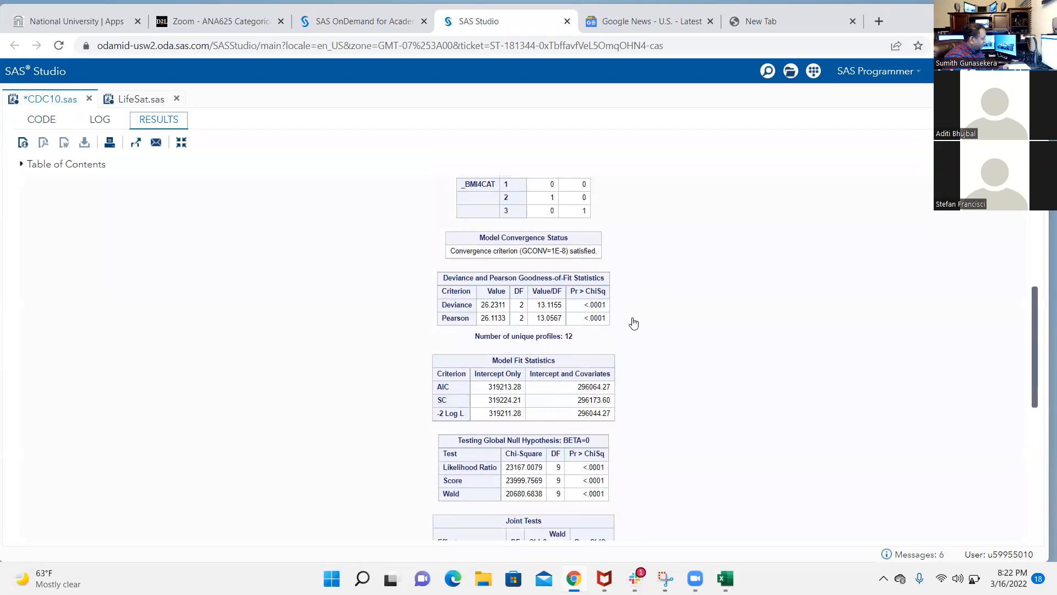
# Examine the two-way interaction model's Deviance and Pearson statistics, -2 Log L, joint tests and maximum likelihood estimates
pyautogui.scroll(-1, 634, 323)
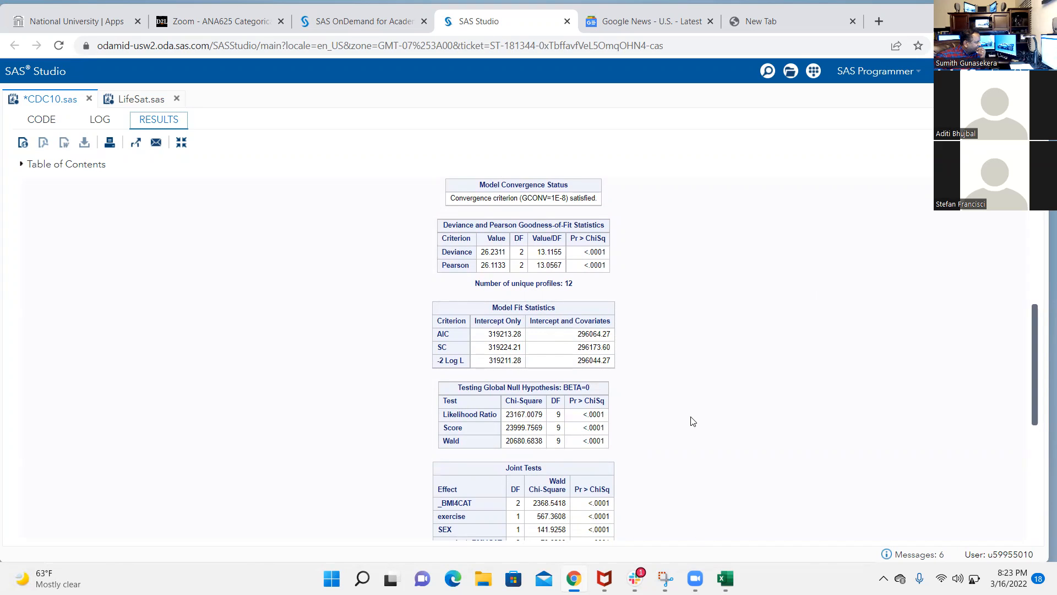
pyautogui.scroll(-6, 674, 407)
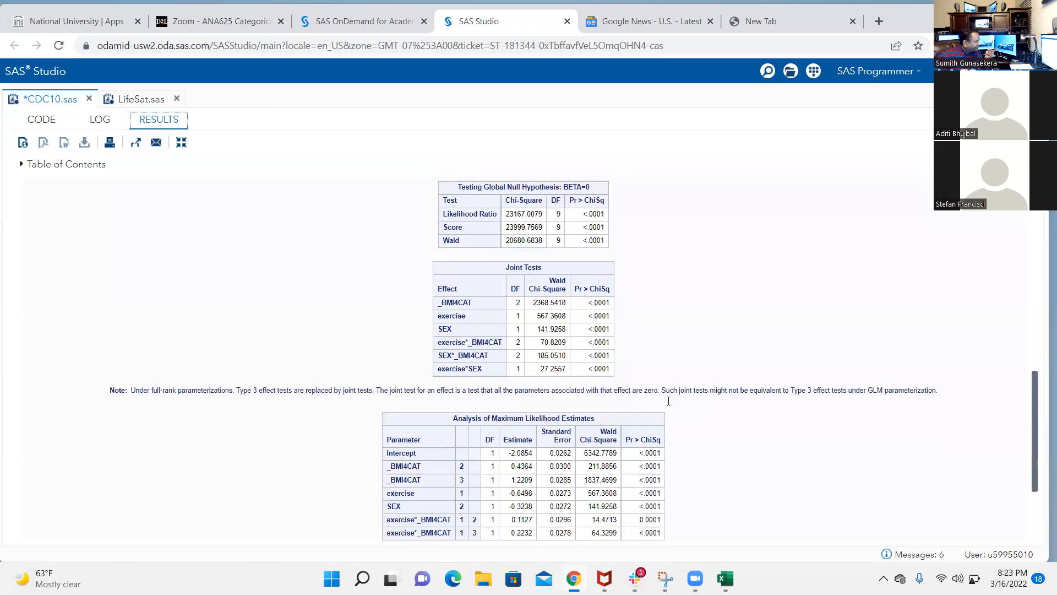
pyautogui.scroll(2, 669, 401)
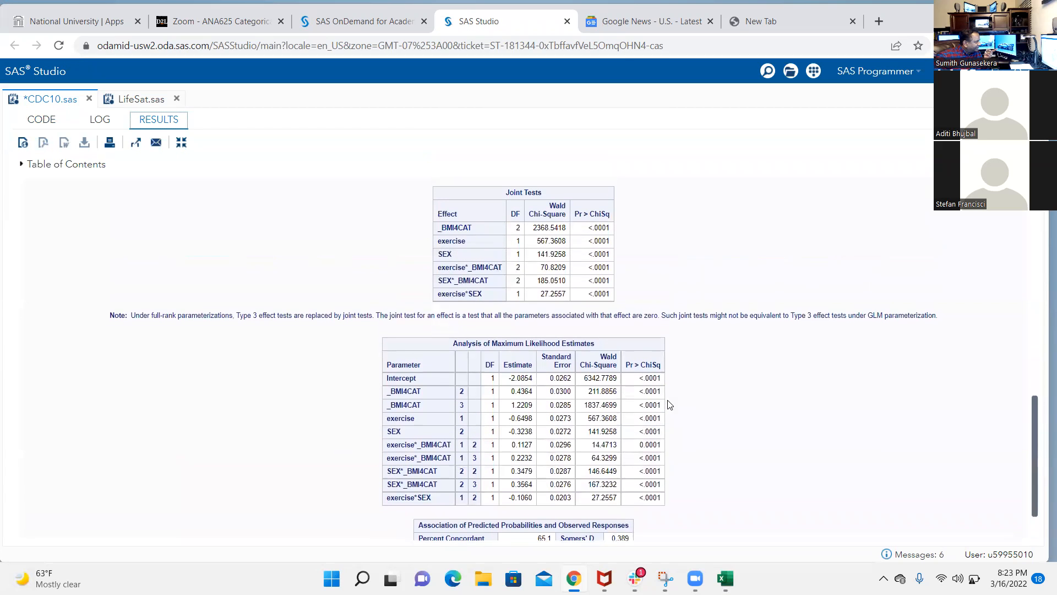
pyautogui.scroll(2, 670, 405)
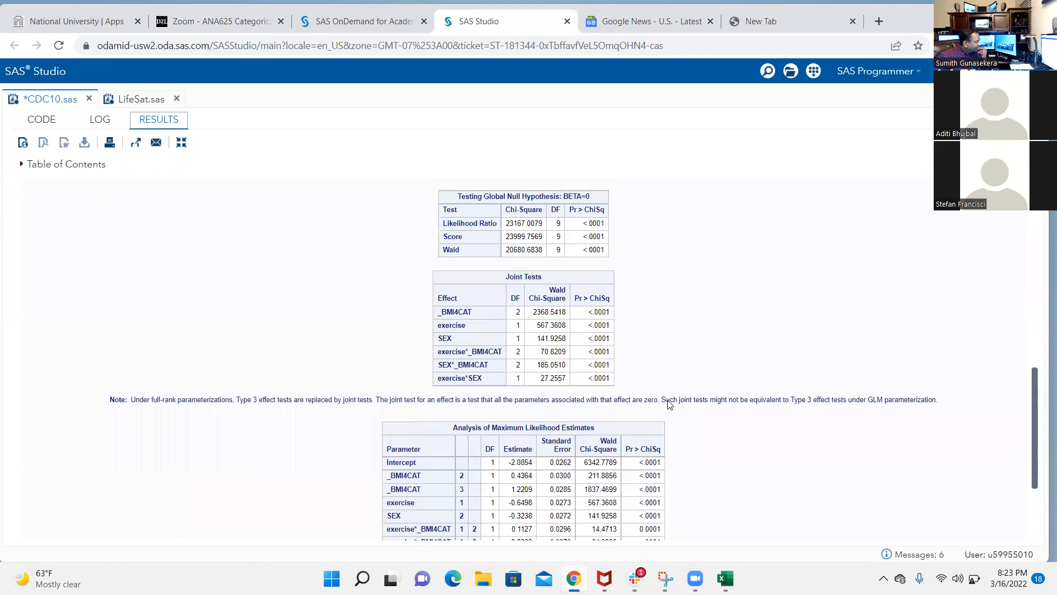
pyautogui.scroll(2, 670, 404)
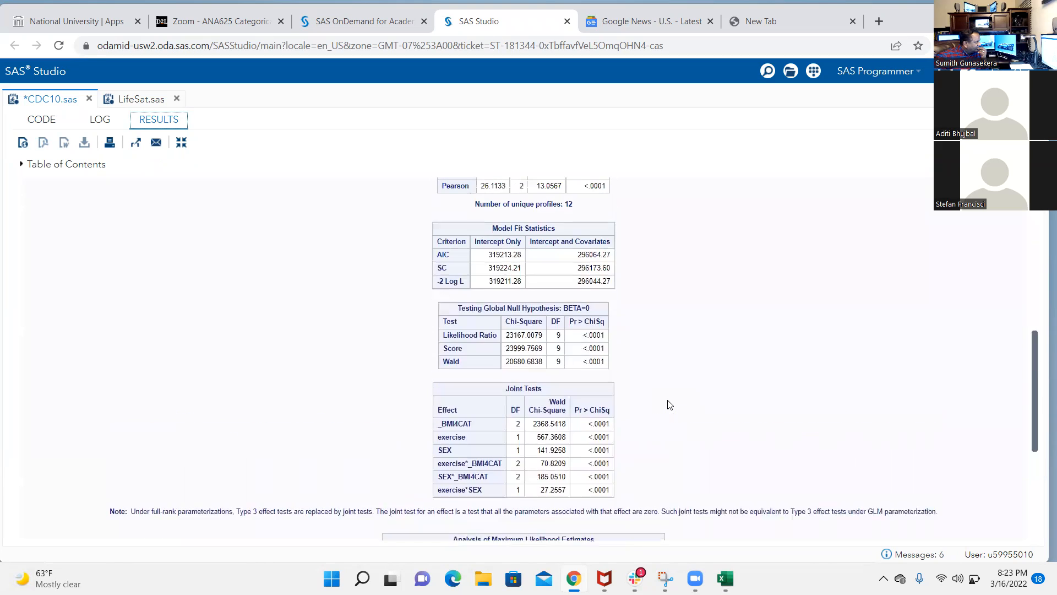
pyautogui.scroll(1, 669, 404)
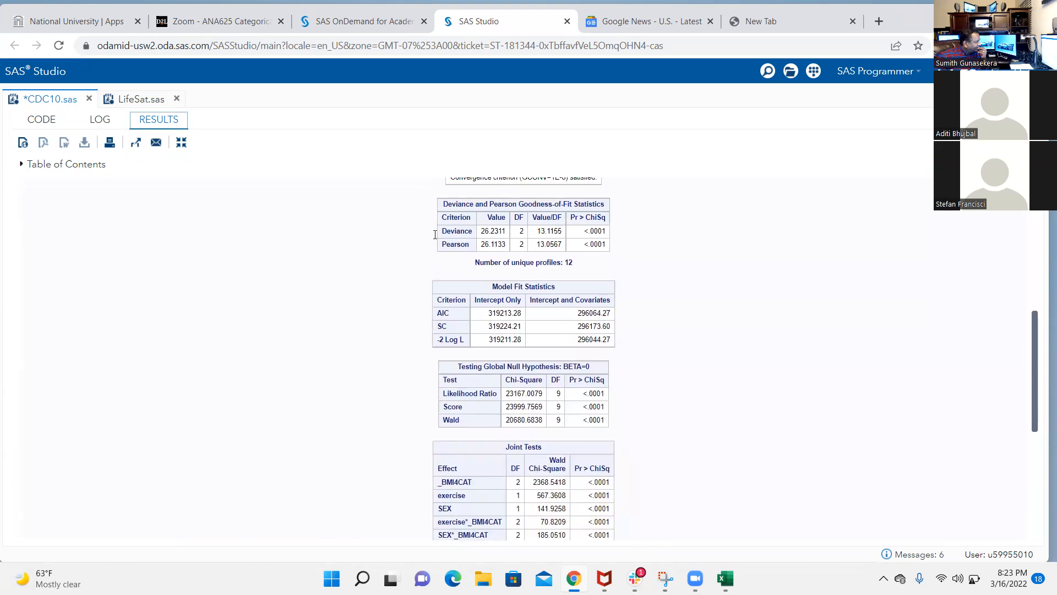
pyautogui.scroll(1, 510, 235)
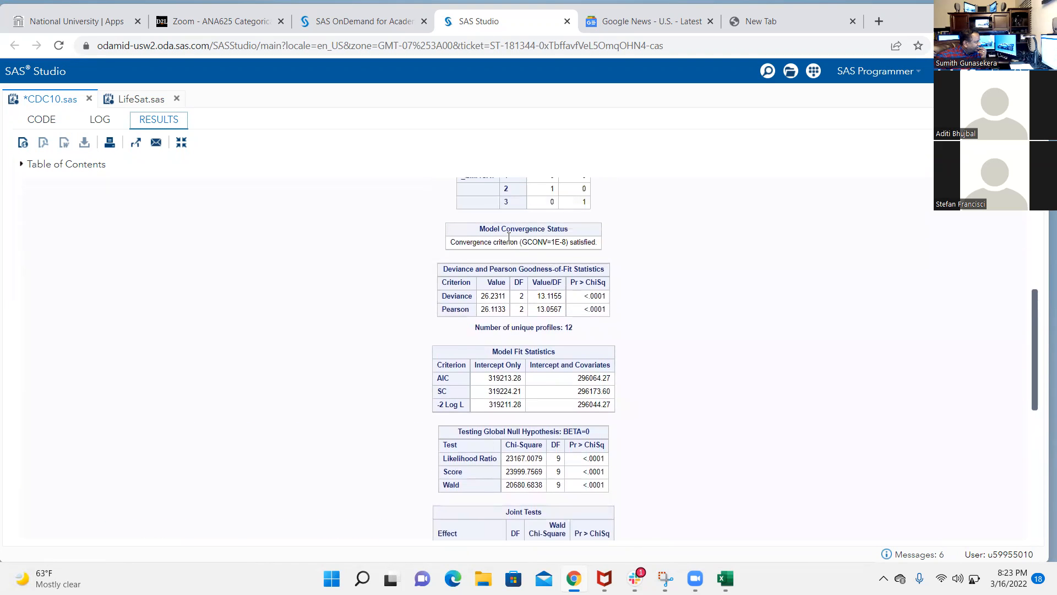
pyautogui.scroll(1, 497, 309)
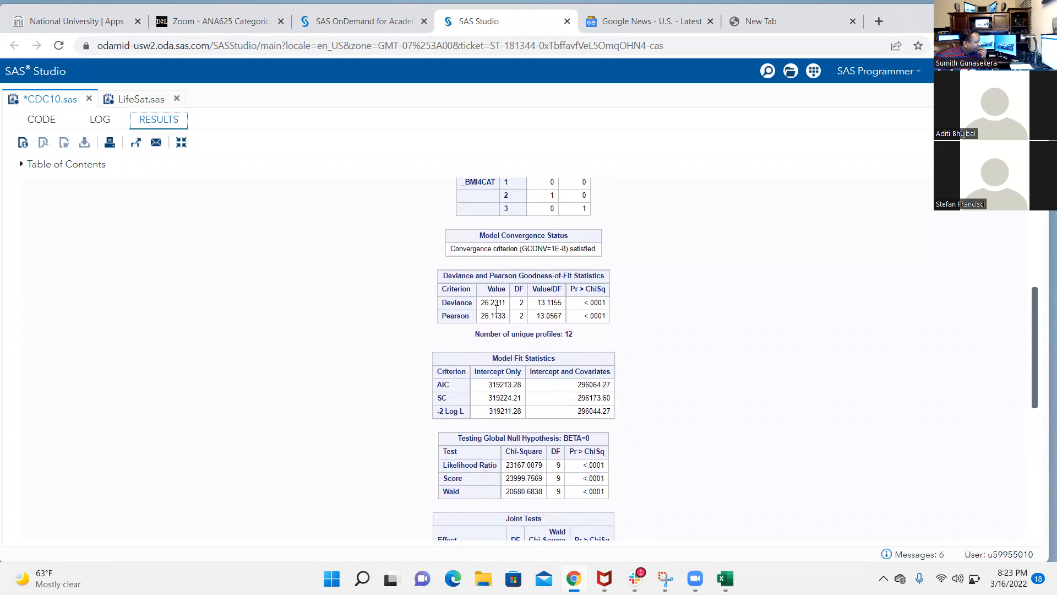
pyautogui.scroll(3, 497, 310)
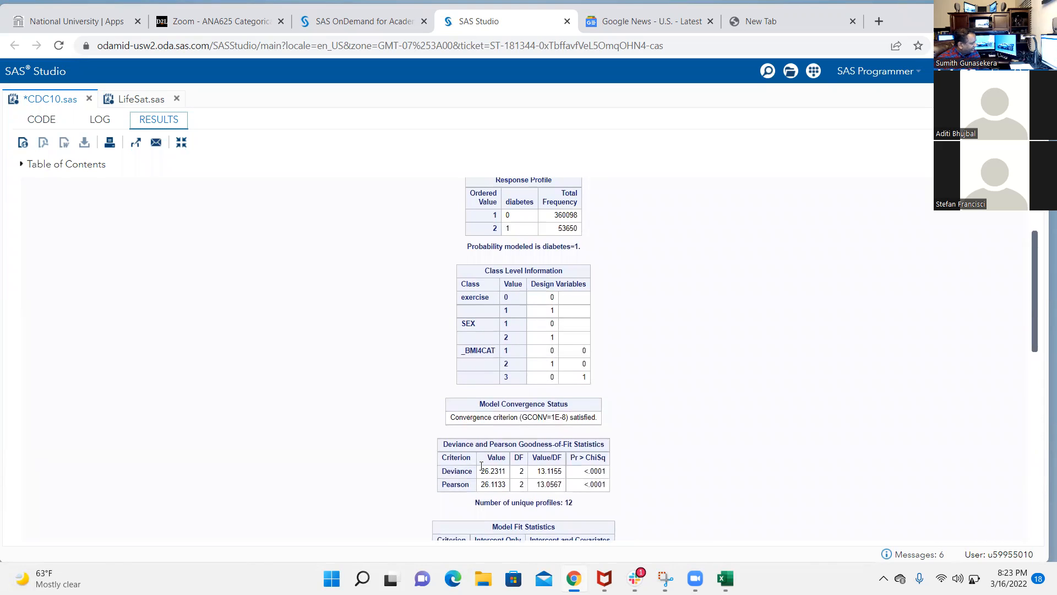
pyautogui.scroll(-3, 516, 350)
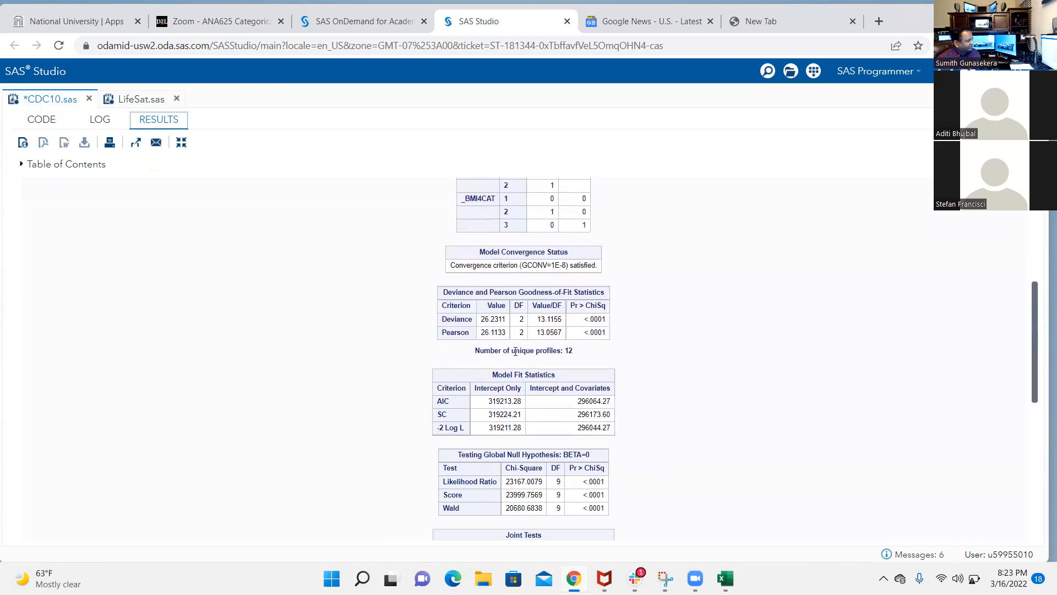
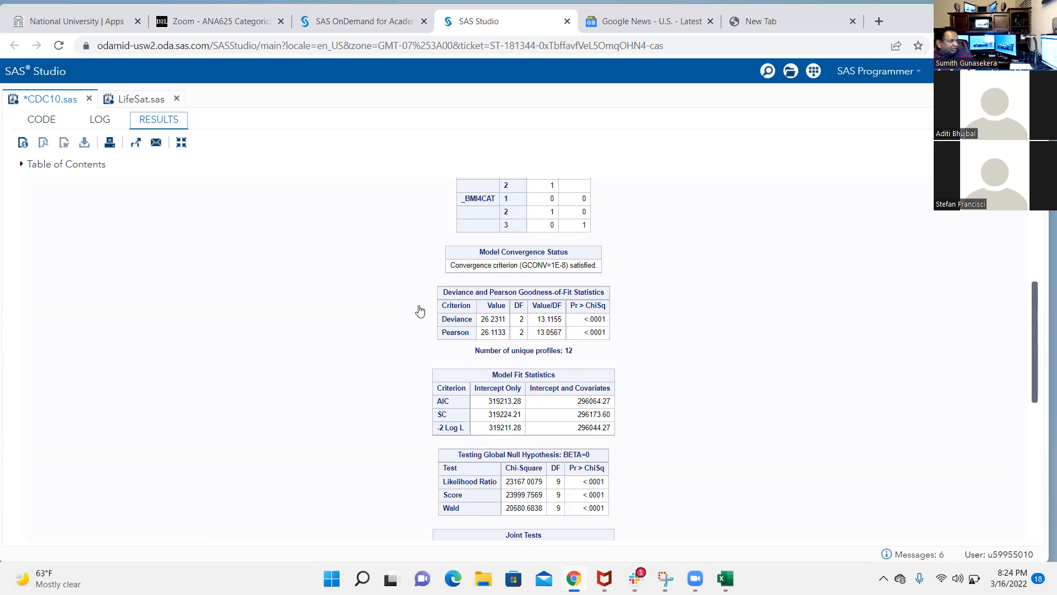
# Copy the two-way interaction model's -2 Log L of 296044.27 into cell R27 of the Hw 2 sheet in the HW 1 Excel workbook
pyautogui.scroll(2, 422, 334)
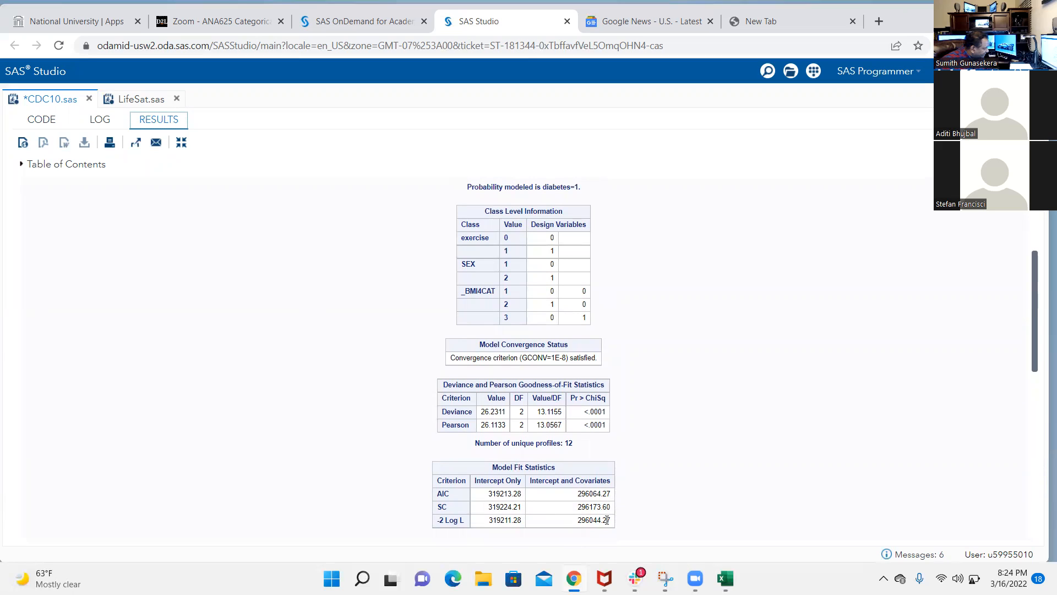
pyautogui.click(581, 519)
pyautogui.moveTo(581, 519)
pyautogui.mouseDown()
pyautogui.moveTo(611, 519)
pyautogui.moveTo(580, 519)
pyautogui.mouseUp()
pyautogui.hotkey('ctrl', 'c')
pyautogui.click(610, 519)
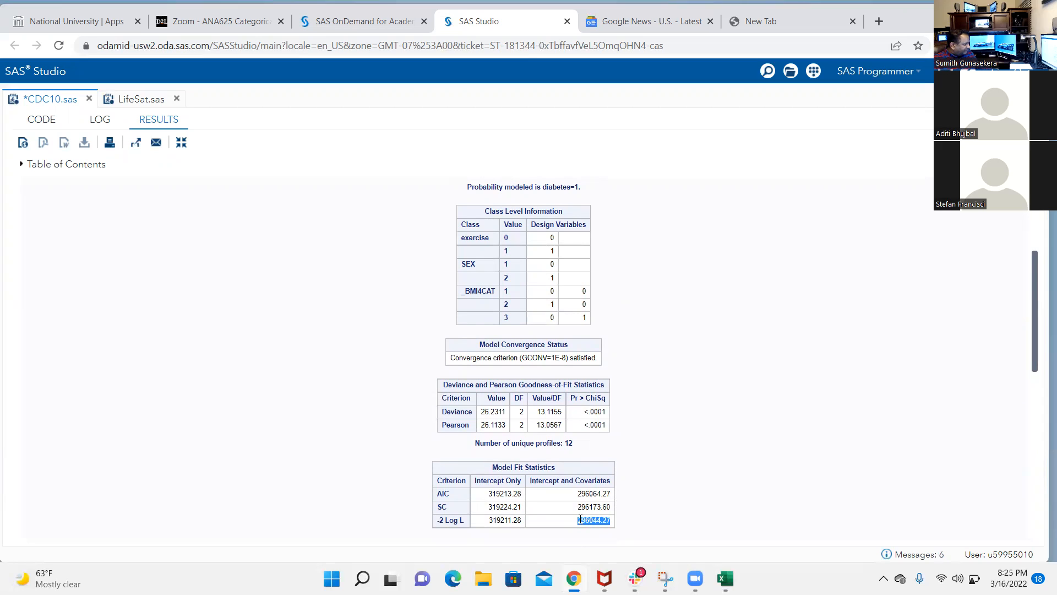
pyautogui.moveTo(726, 578)
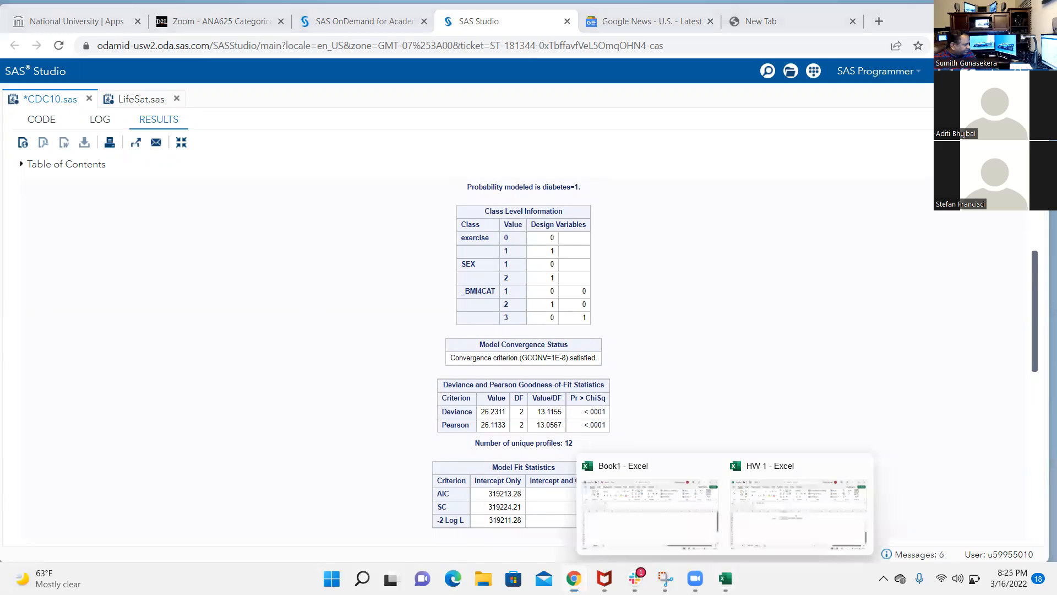
pyautogui.click(798, 513)
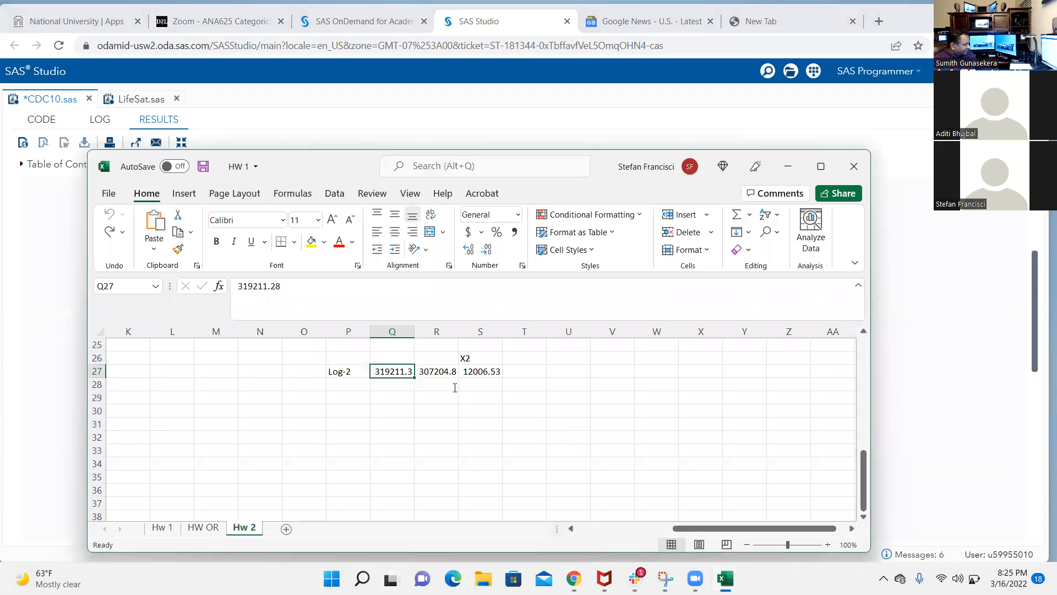
pyautogui.click(435, 373)
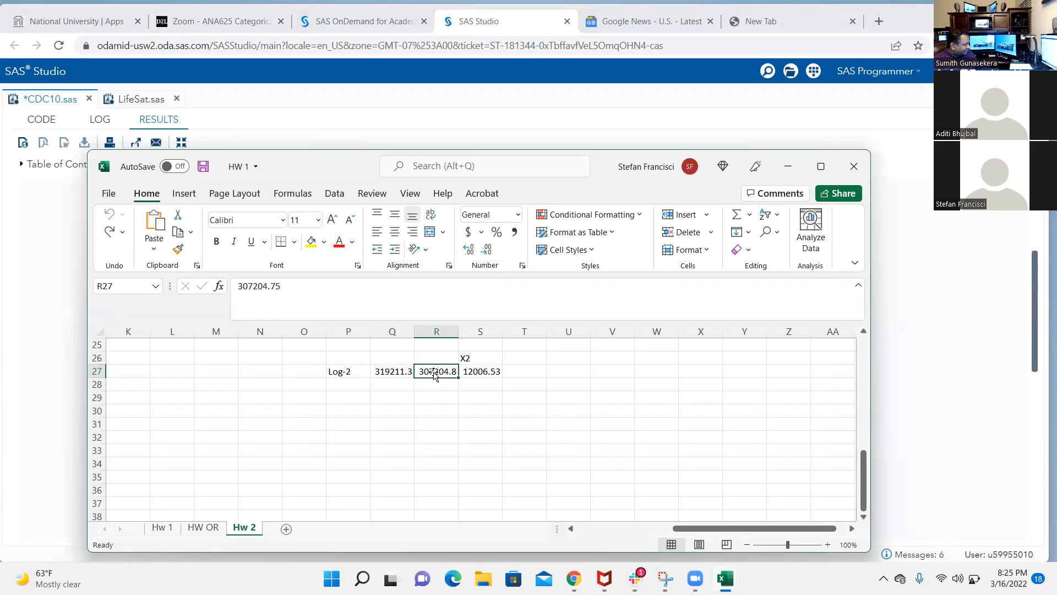
pyautogui.hotkey('ctrl', 'v')
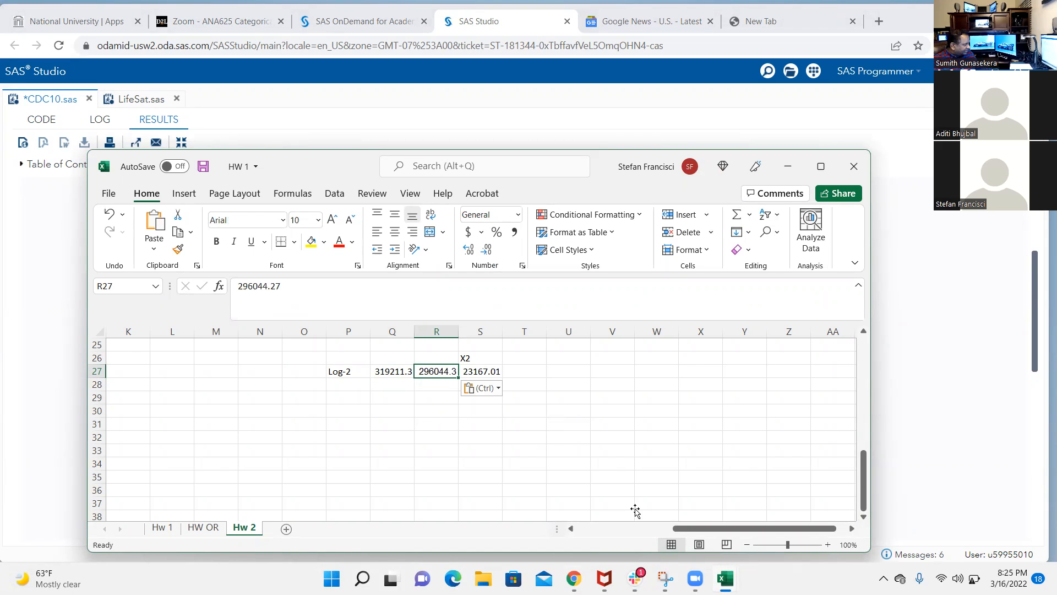
# Return to SAS Studio, run only the main-effects PROC LOGISTIC block on lines 135–138, and bring up its goodness-of-fit and model fit tables
pyautogui.moveTo(726, 578)
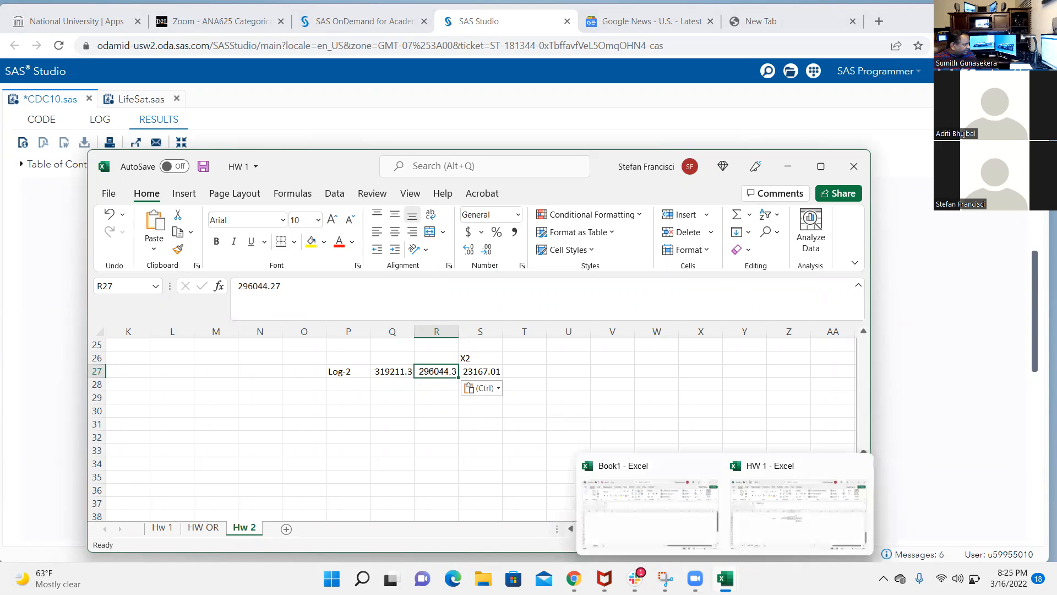
pyautogui.click(574, 578)
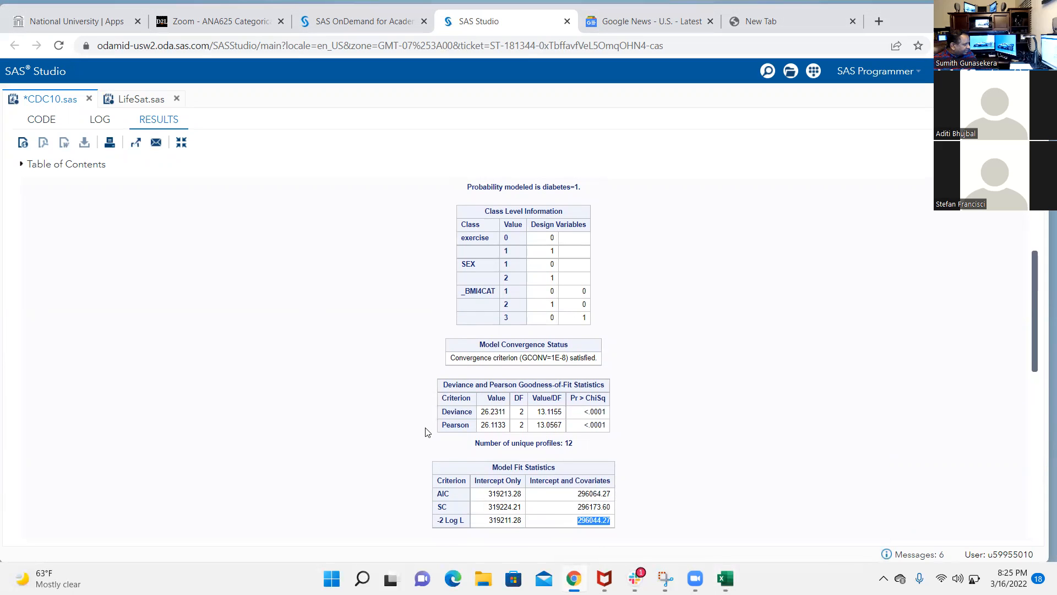
pyautogui.click(40, 121)
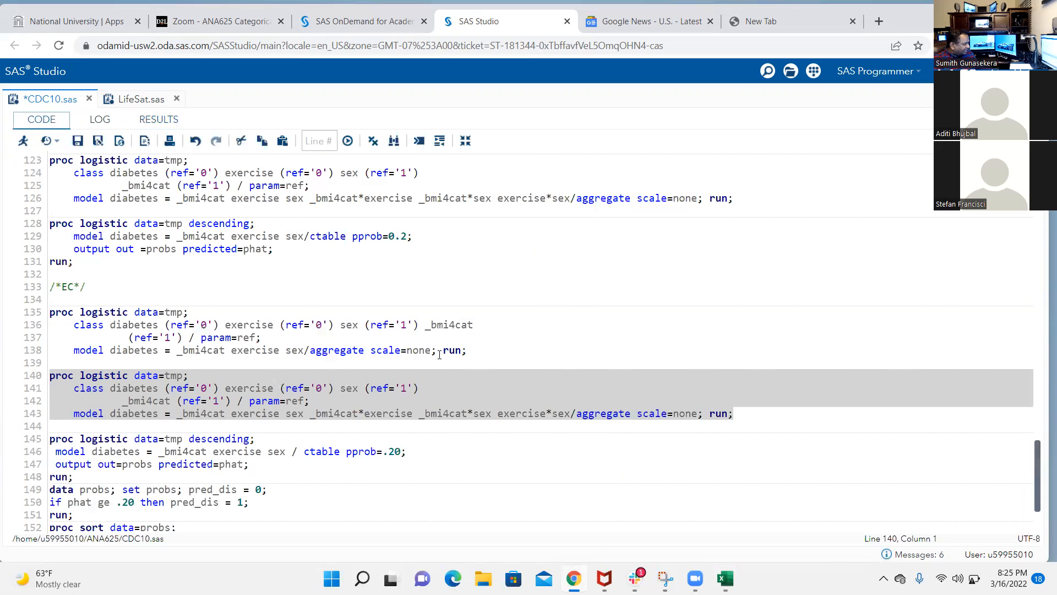
pyautogui.click(468, 358)
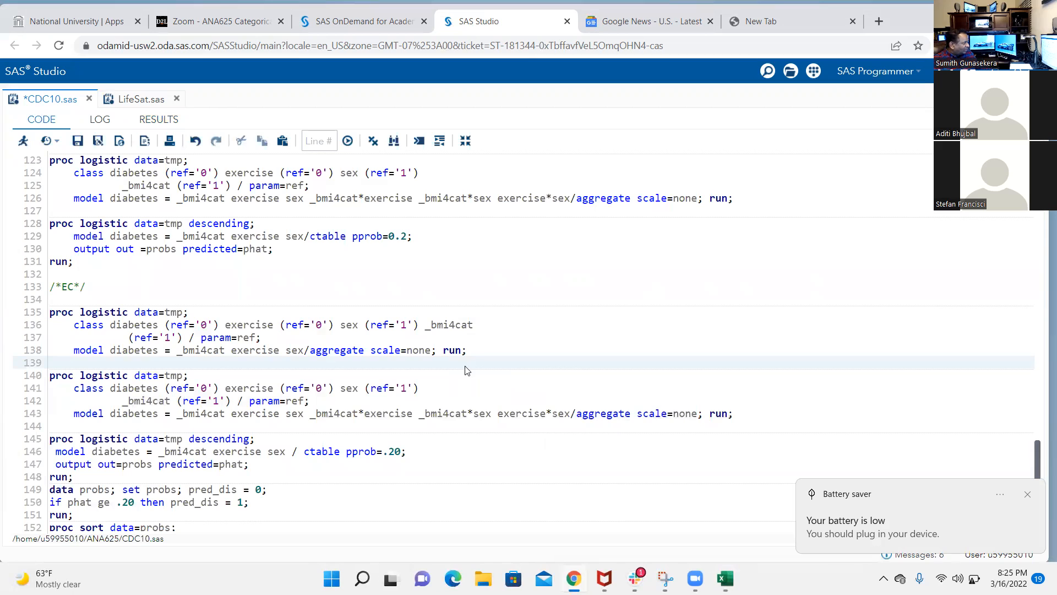
pyautogui.moveTo(467, 355); pyautogui.dragTo(31, 299)
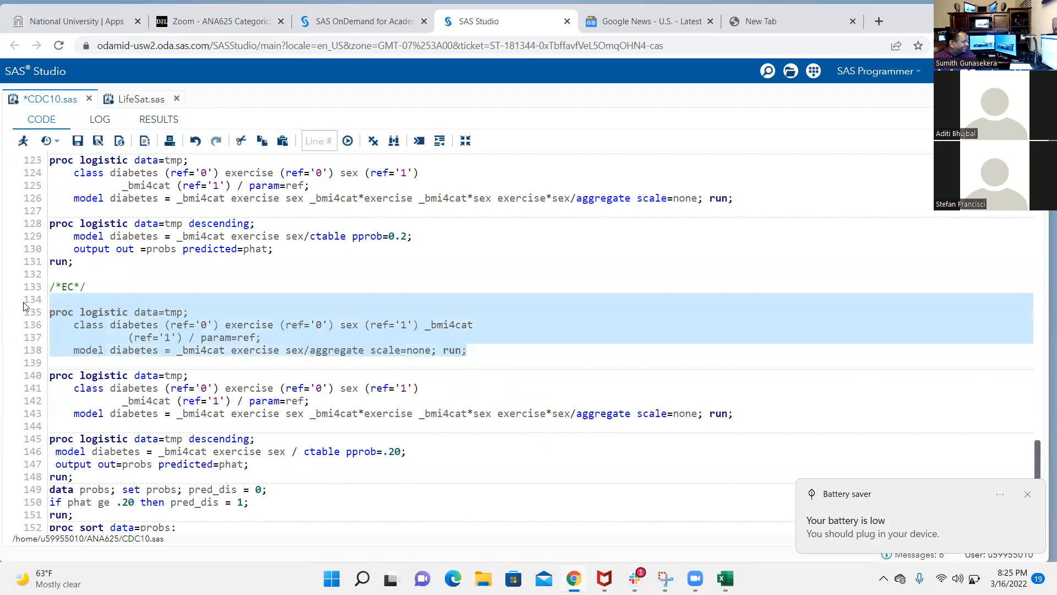
pyautogui.click(23, 140)
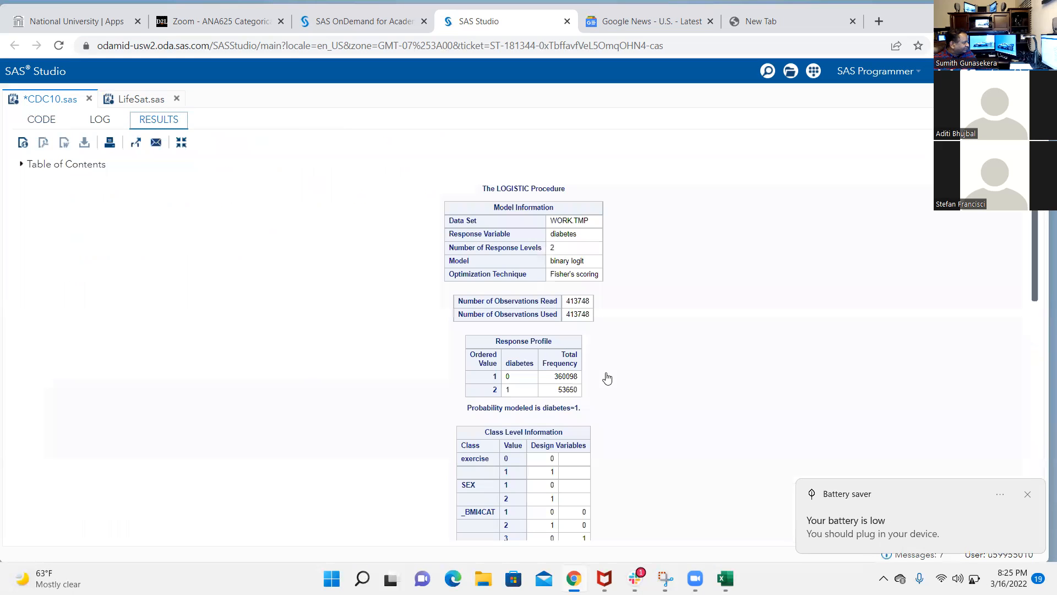
pyautogui.scroll(-4, 606, 415)
pyautogui.scroll(-2, 606, 414)
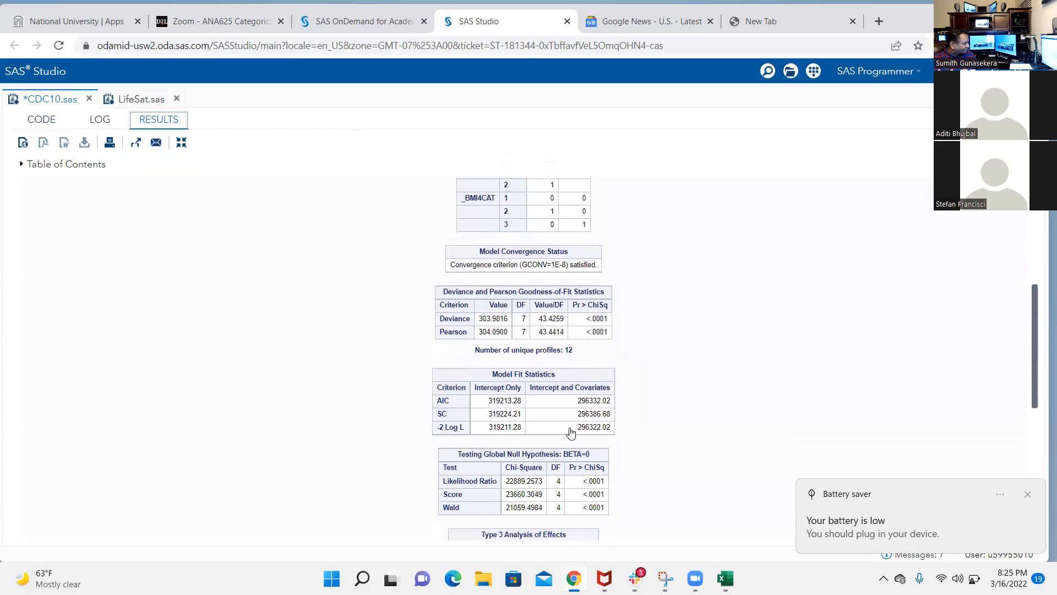
# Copy the main-effects model's -2 Log L of 296322.02 into cell Q27 in Excel and check the difference formula in S27
pyautogui.moveTo(574, 428); pyautogui.dragTo(611, 431)
pyautogui.hotkey('ctrl', 'c')
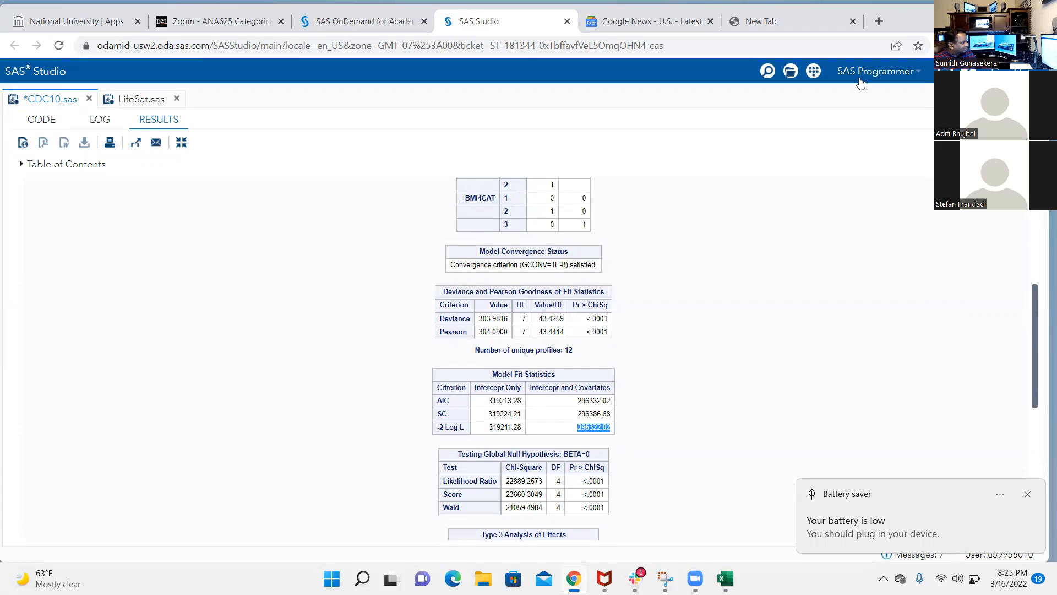
pyautogui.click(970, 12)
pyautogui.click(394, 375)
pyautogui.hotkey('ctrl', 'v')
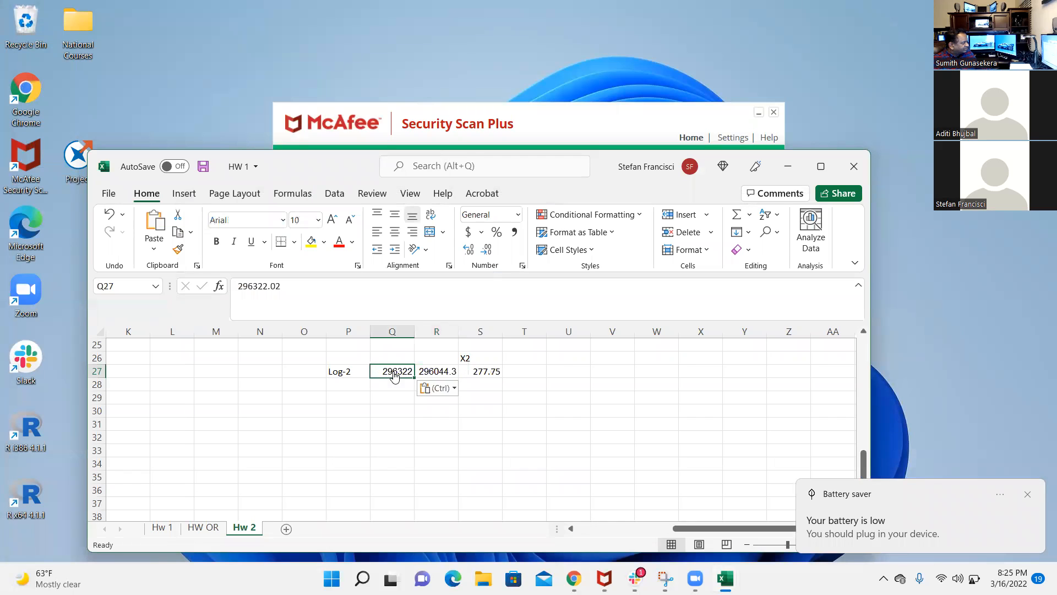
pyautogui.click(495, 377)
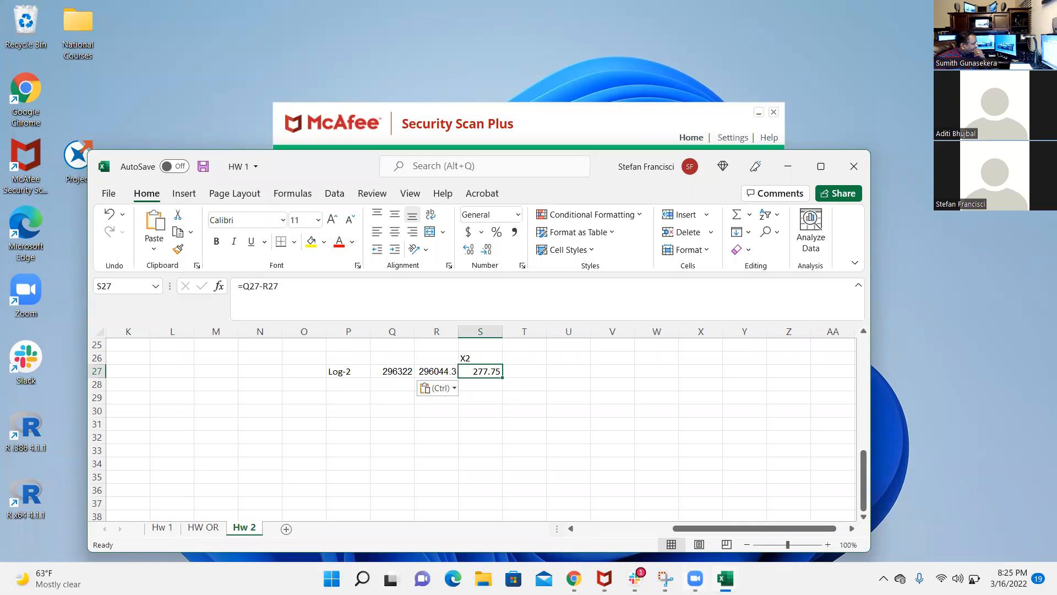
# Review the main-effects code and fit tables in SAS Studio alongside the -2 Log L values and their difference in the HW 1 workbook
pyautogui.click(573, 579)
pyautogui.click(39, 121)
pyautogui.scroll(-1, 325, 361)
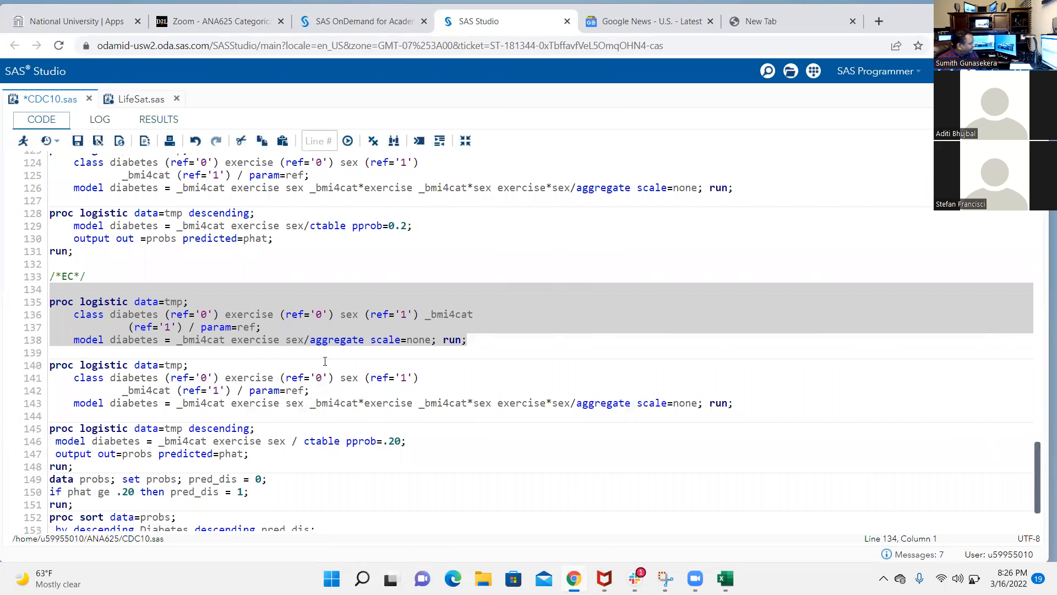
pyautogui.scroll(-1, 325, 362)
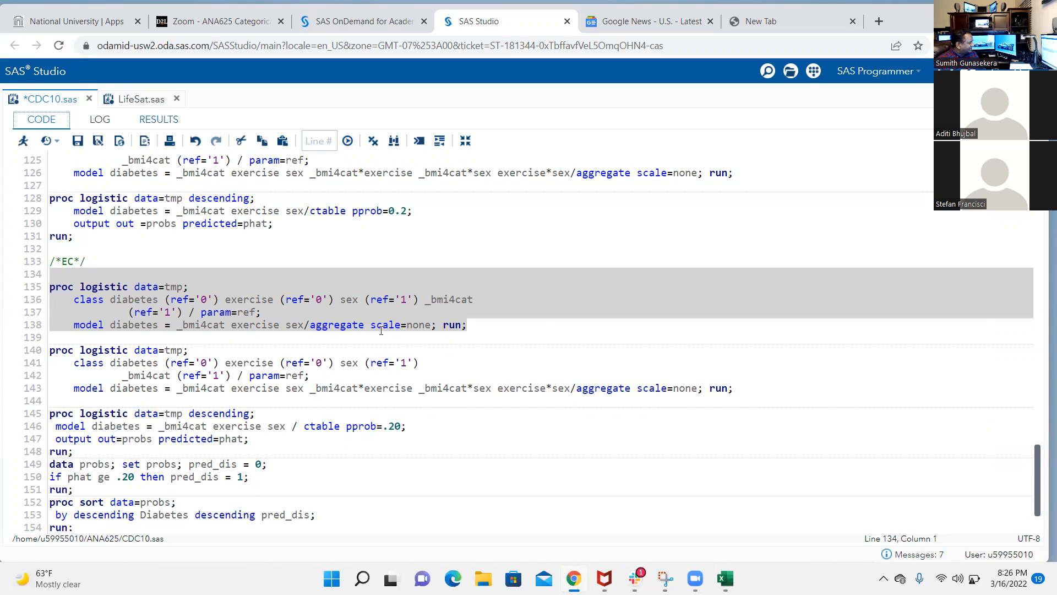
pyautogui.click(159, 120)
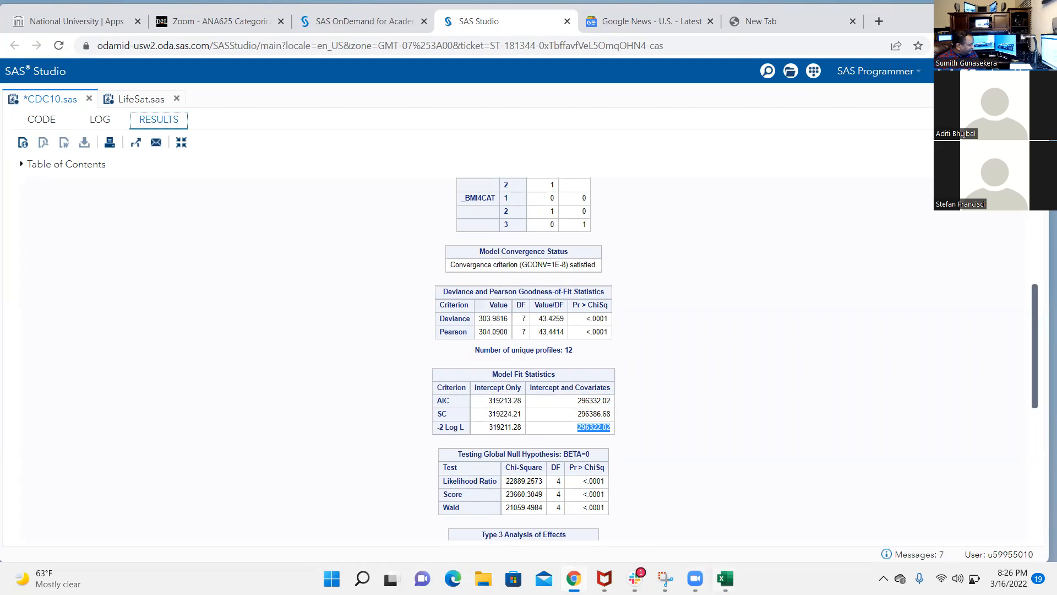
pyautogui.moveTo(725, 578)
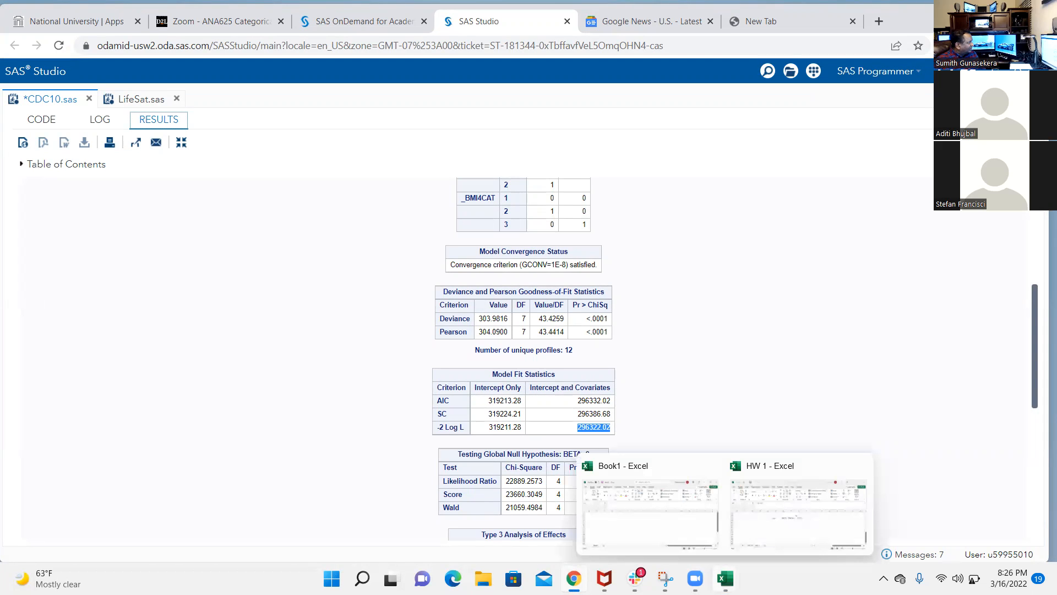
pyautogui.click(755, 527)
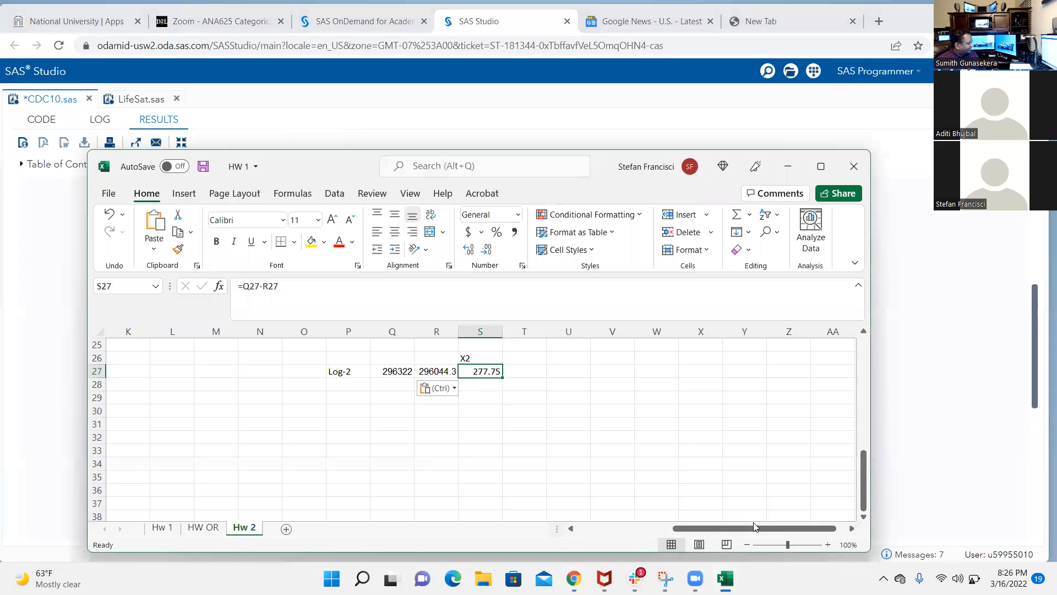
pyautogui.click(441, 375)
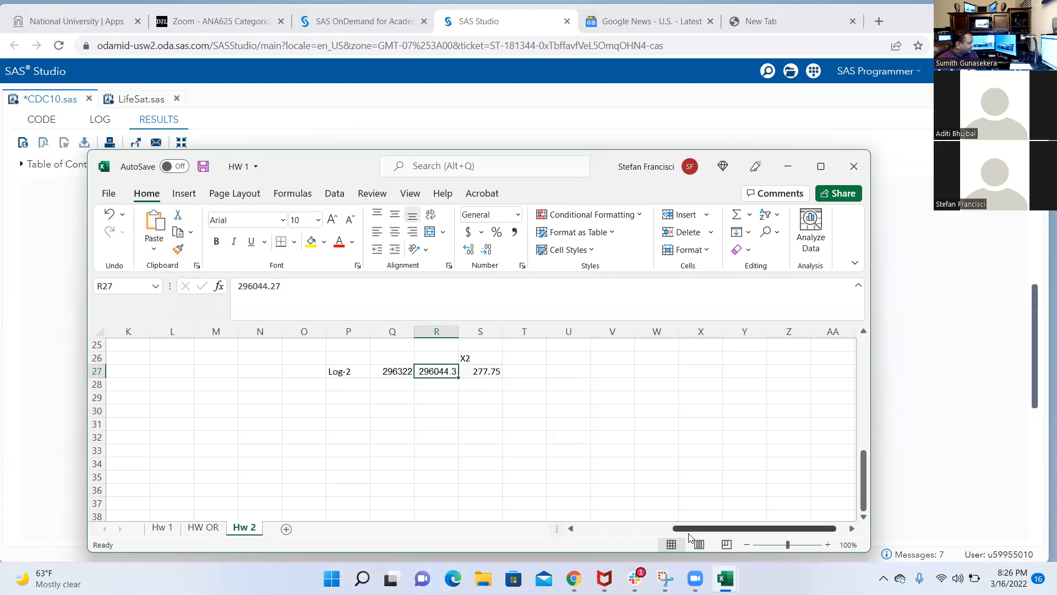
pyautogui.click(725, 579)
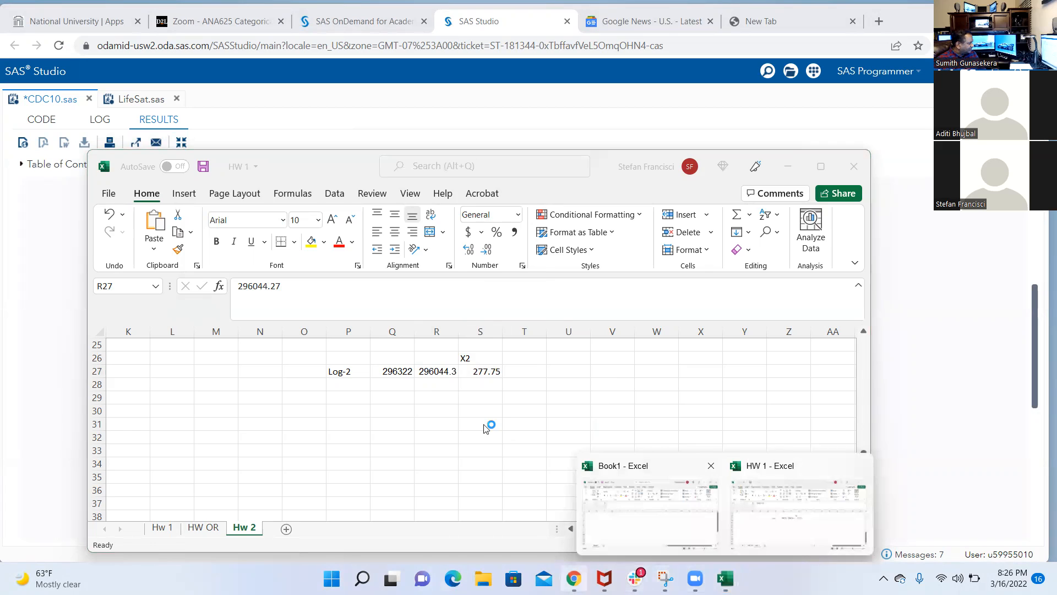
# Rerun only the two-way interaction block on lines 140–143 in SAS Studio and examine its Deviance, Pearson and -2 Log L statistics
pyautogui.click(45, 122)
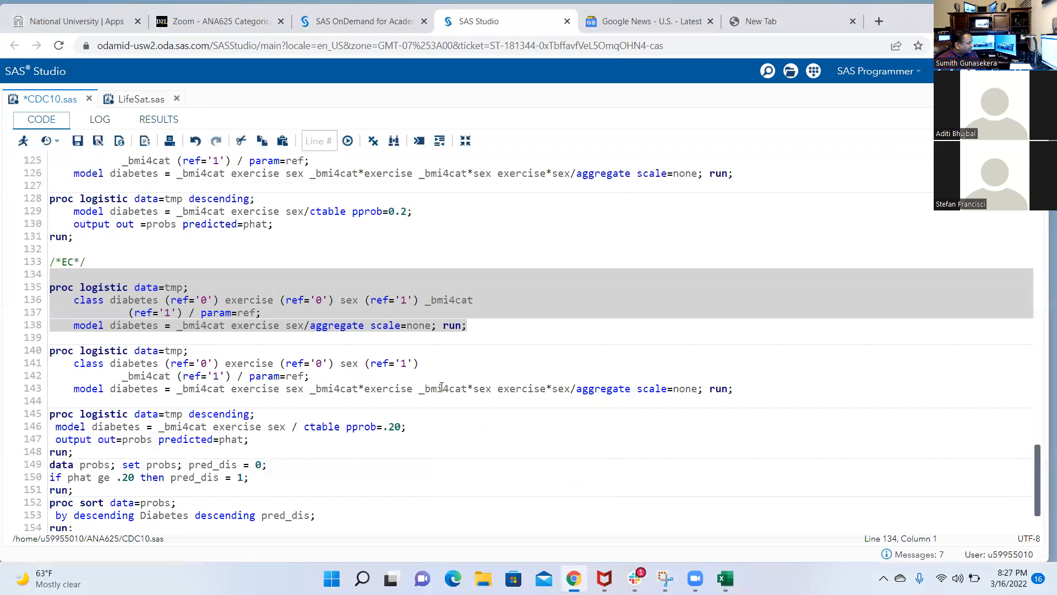
pyautogui.moveTo(734, 388); pyautogui.dragTo(50, 350)
pyautogui.click(23, 140)
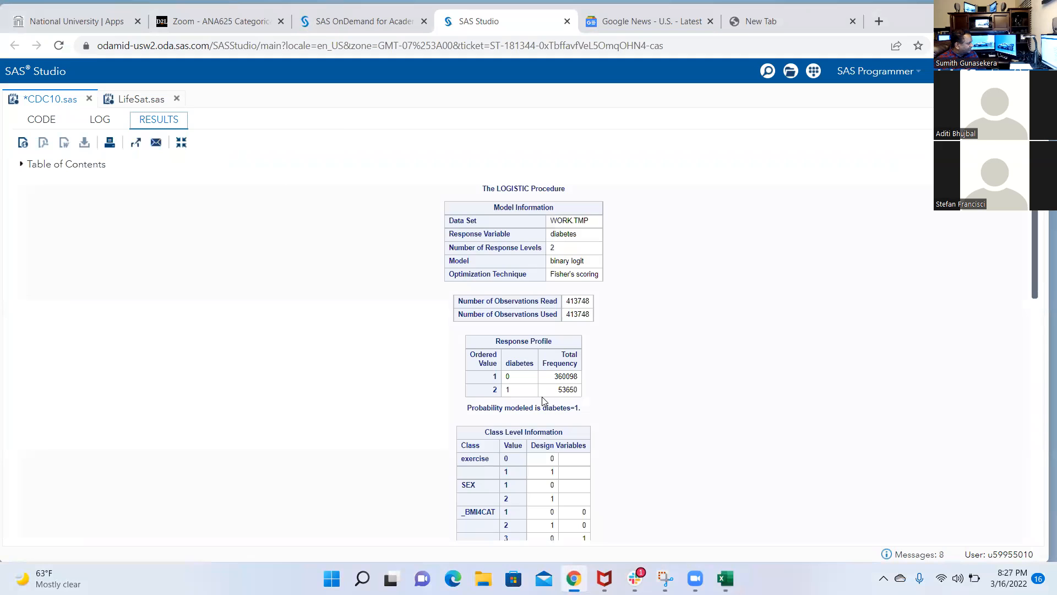
pyautogui.scroll(-5, 542, 398)
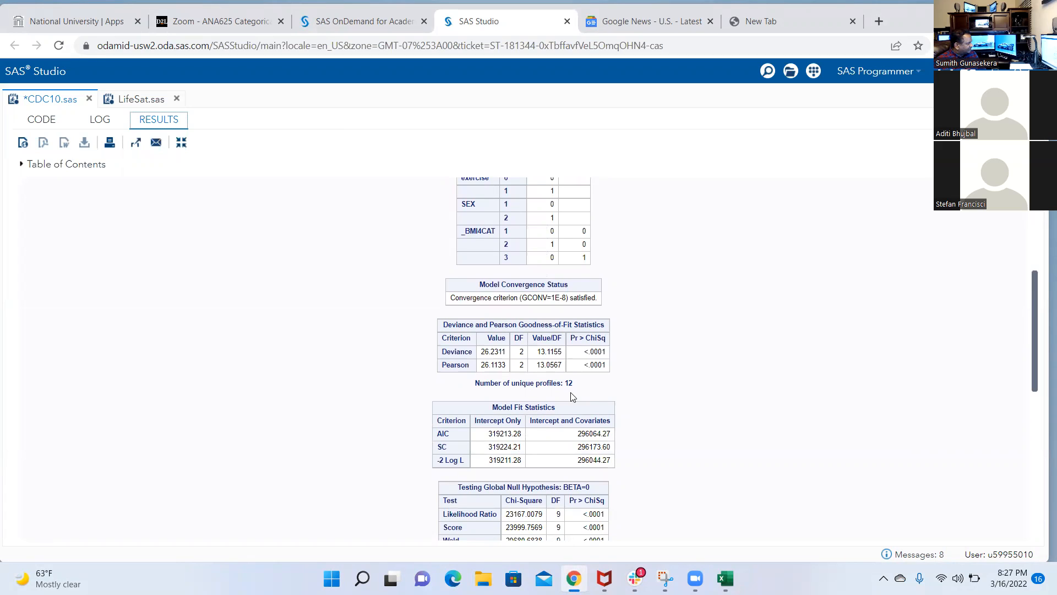
pyautogui.scroll(-1, 596, 382)
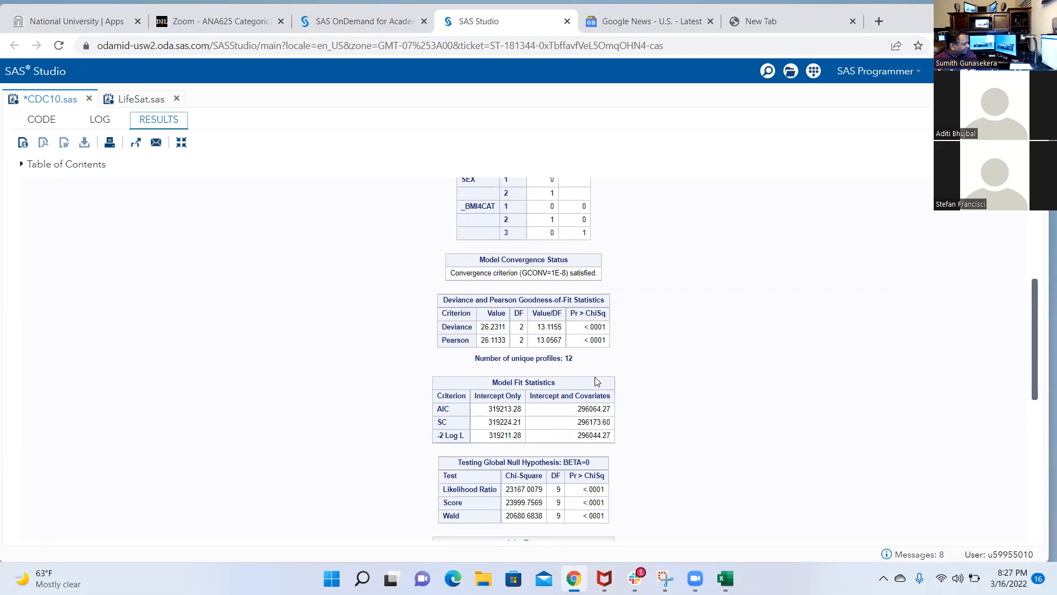
pyautogui.scroll(1, 597, 381)
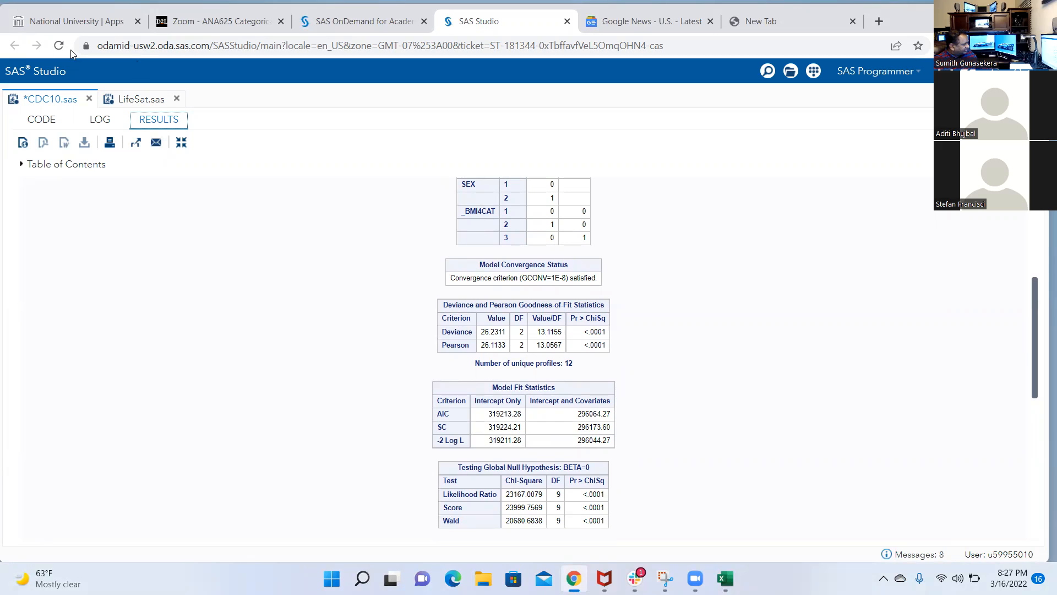
# Look up the three-way interaction term in the Slack direct message and return to the SAS Studio code
pyautogui.click(49, 127)
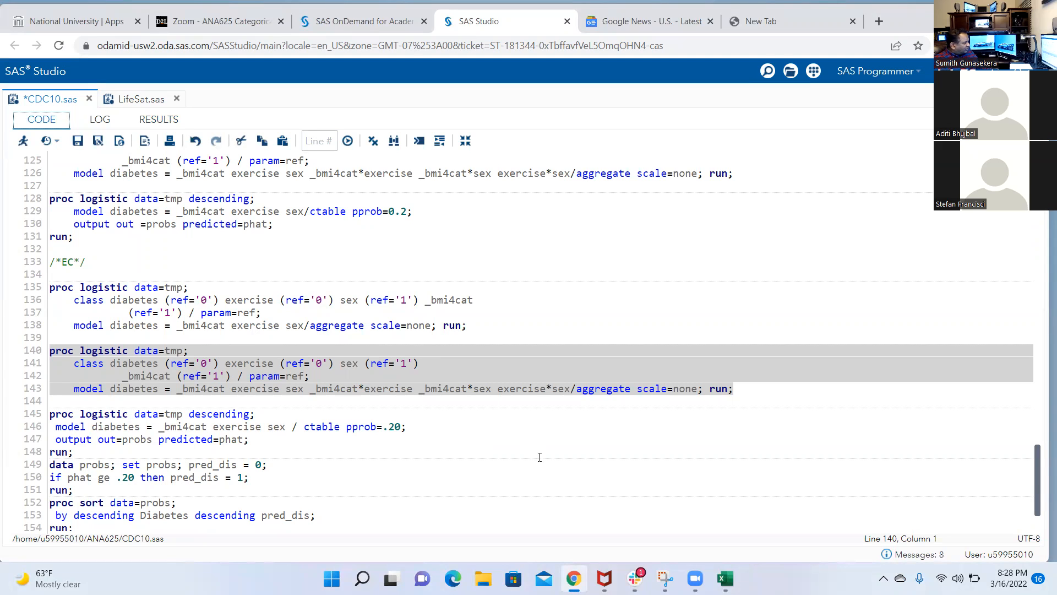
pyautogui.moveTo(636, 578)
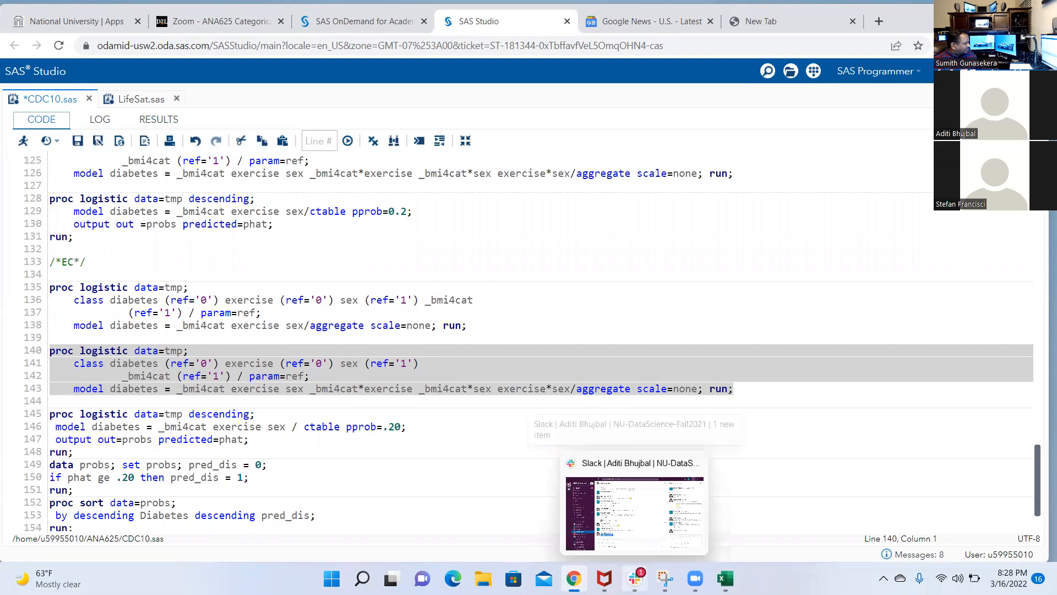
pyautogui.click(634, 513)
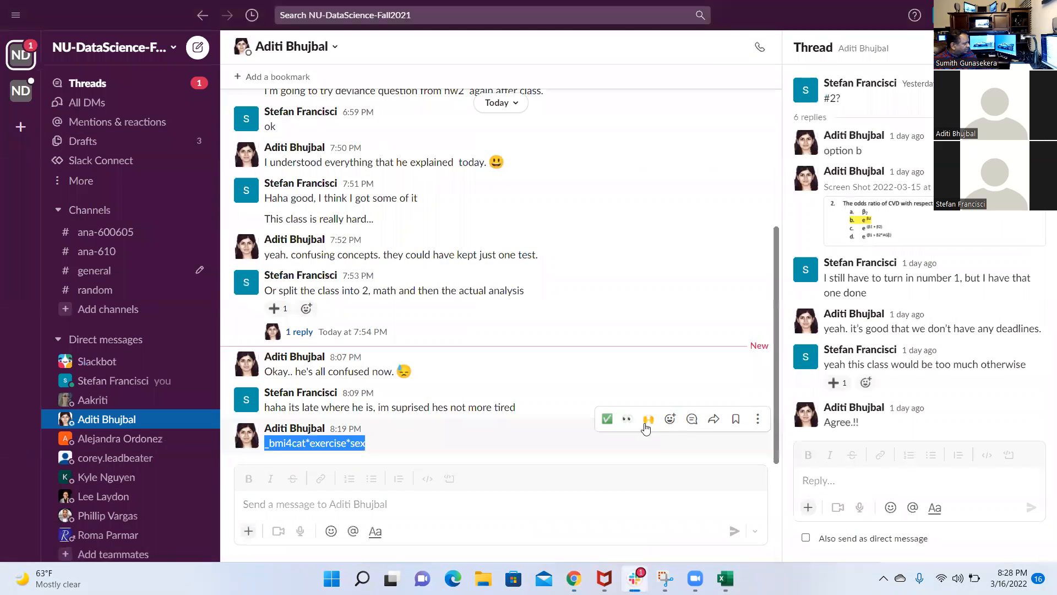
pyautogui.click(978, 15)
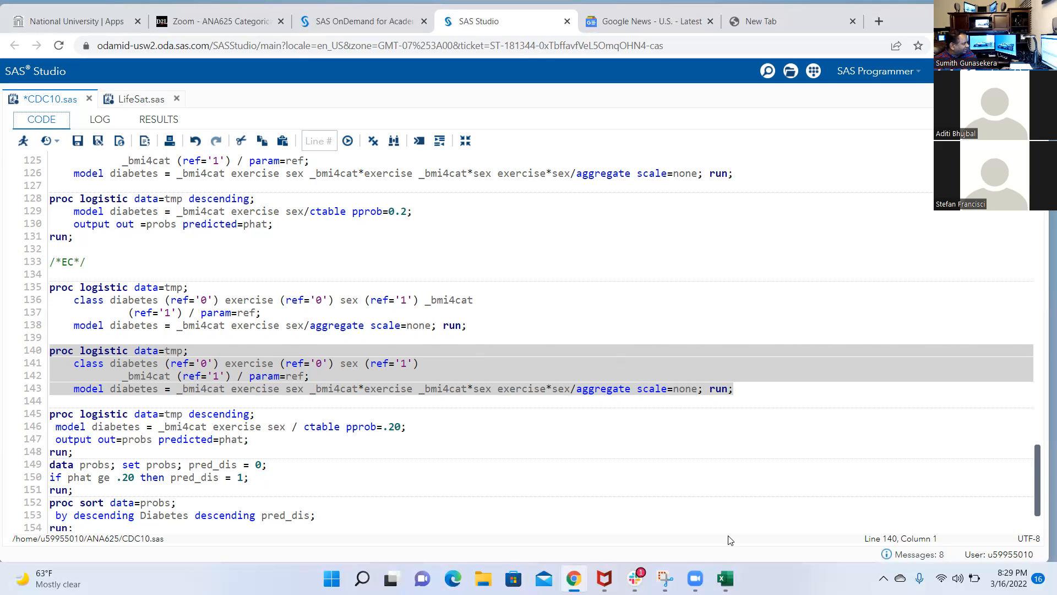
# Rerun only the main-effects PROC LOGISTIC block on lines 135–138
pyautogui.moveTo(725, 578)
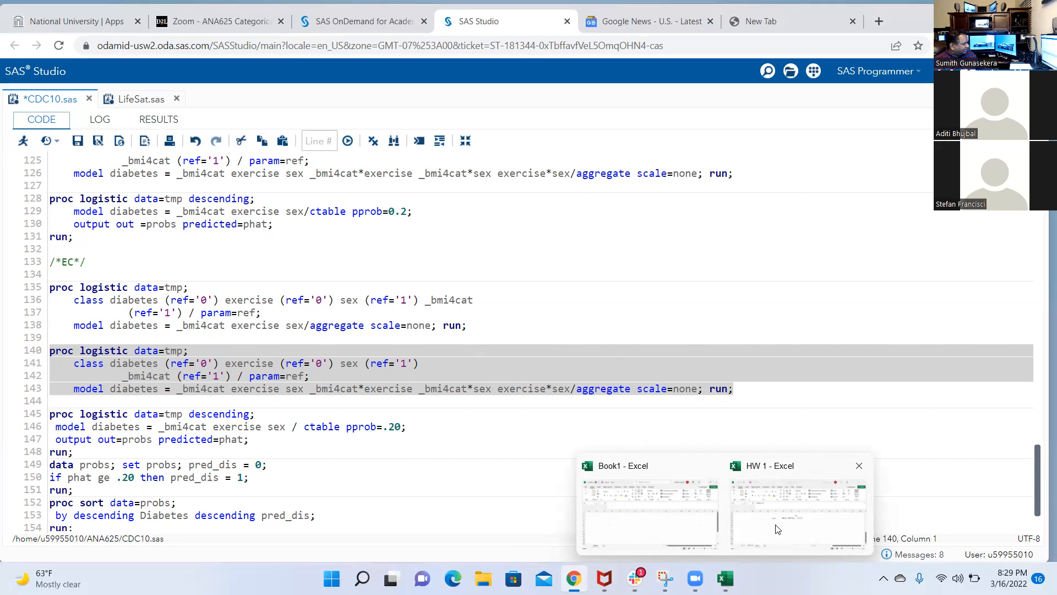
pyautogui.moveTo(467, 325); pyautogui.dragTo(45, 290)
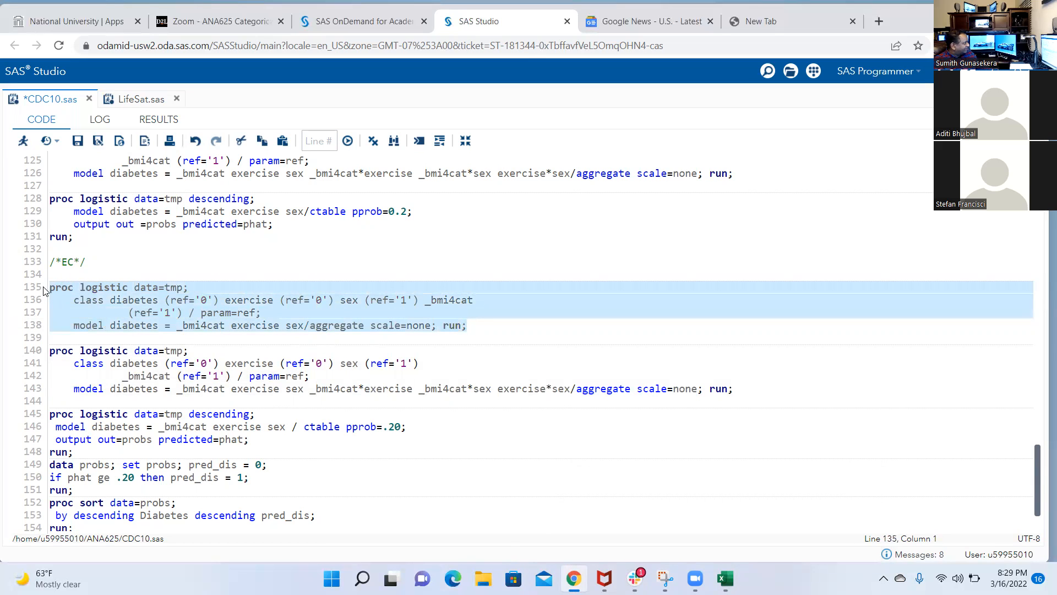
pyautogui.click(23, 141)
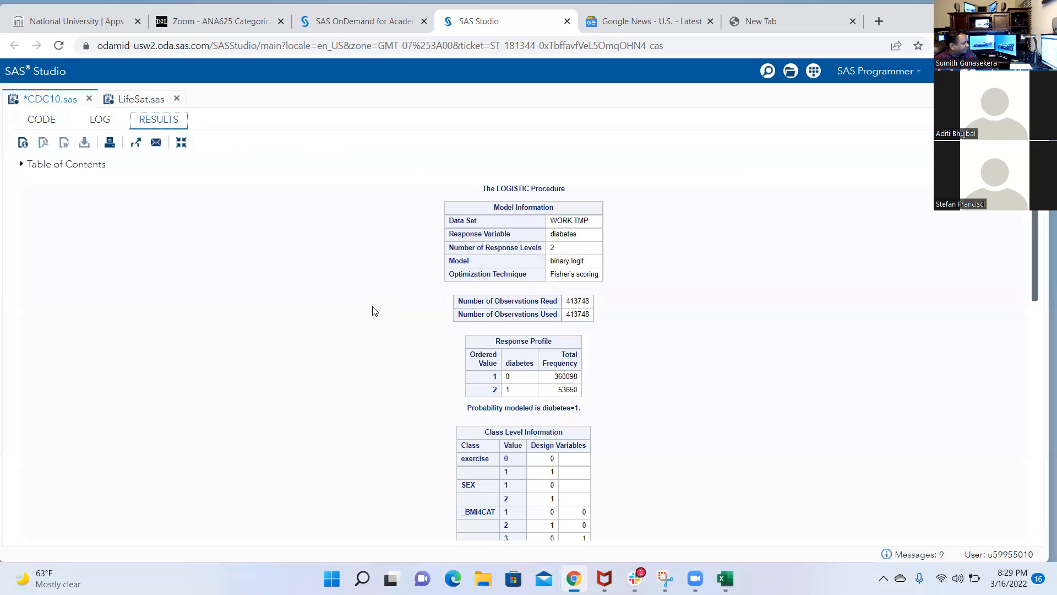
# Examine the main-effects model's goodness-of-fit table and -2 Log L value in the results
pyautogui.scroll(-1, 452, 327)
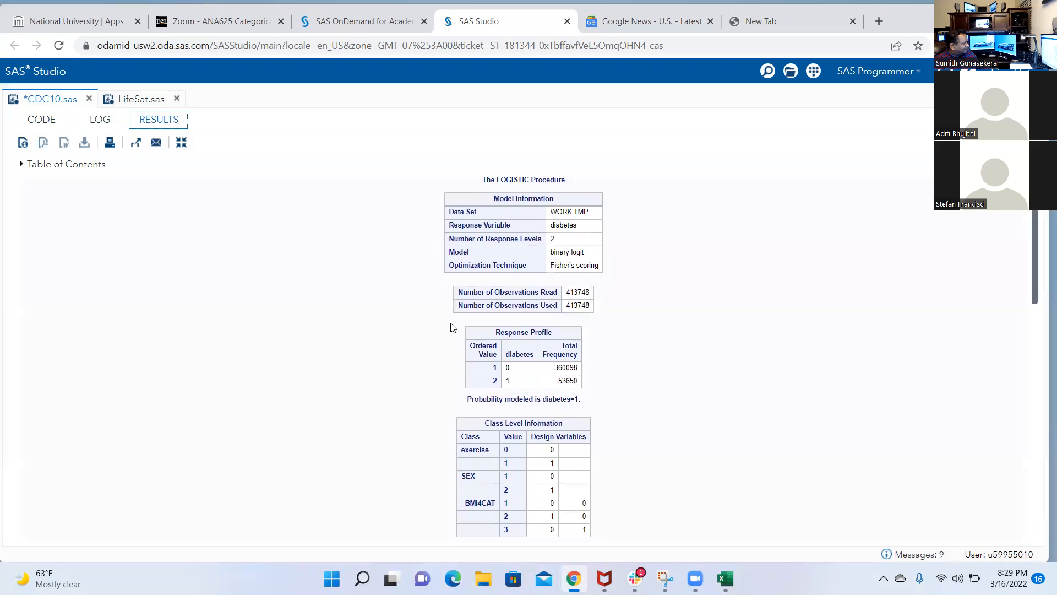
pyautogui.scroll(-3, 452, 327)
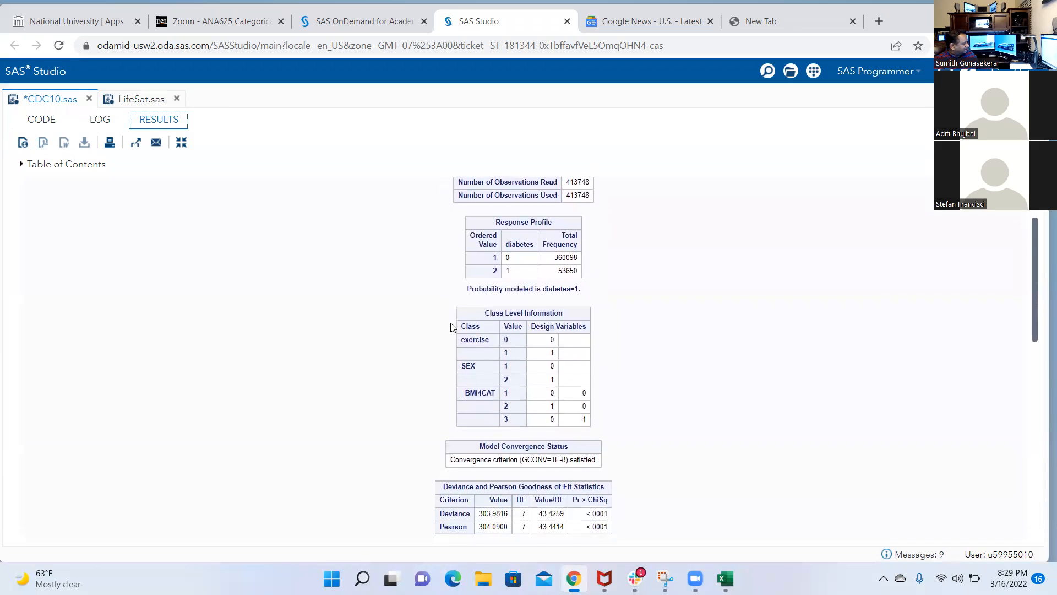
pyautogui.scroll(-1, 453, 327)
pyautogui.scroll(-1, 452, 341)
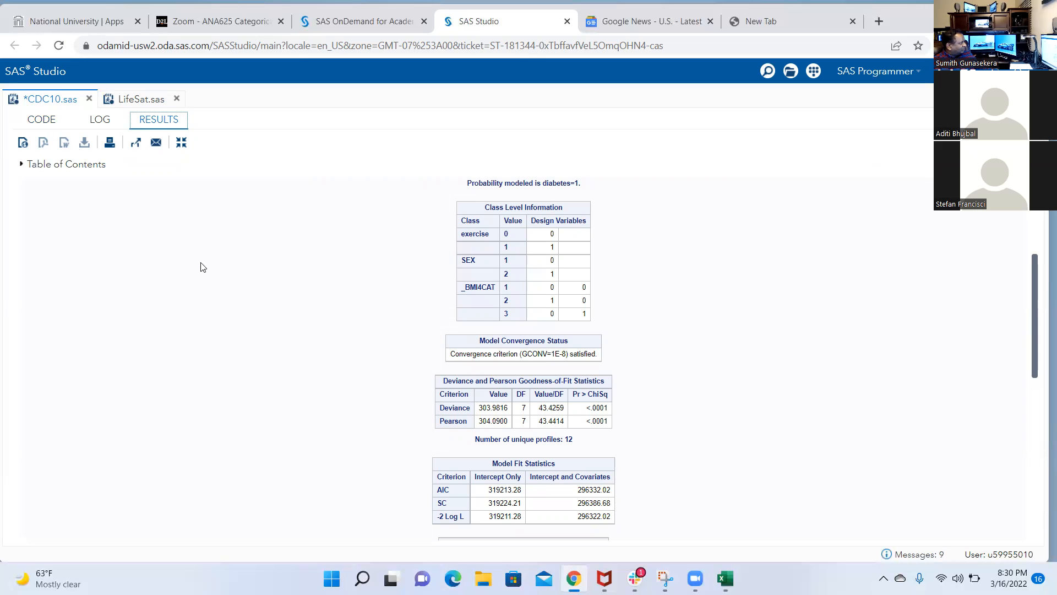
# Remove sex from the main-effects MODEL statement on line 138, leaving _bmi4cat and exercise
pyautogui.click(42, 119)
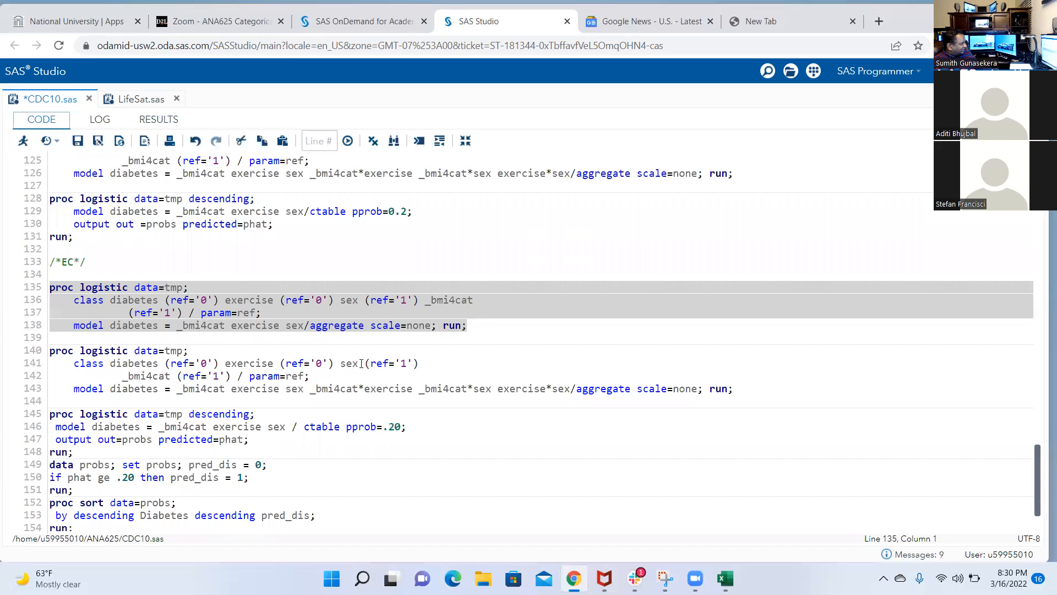
pyautogui.click(285, 321)
pyautogui.press('Right')
pyautogui.press('Right')
pyautogui.press('Right')
pyautogui.press('BackSpace')
pyautogui.press('BackSpace')
pyautogui.press('BackSpace')
pyautogui.press('BackSpace')
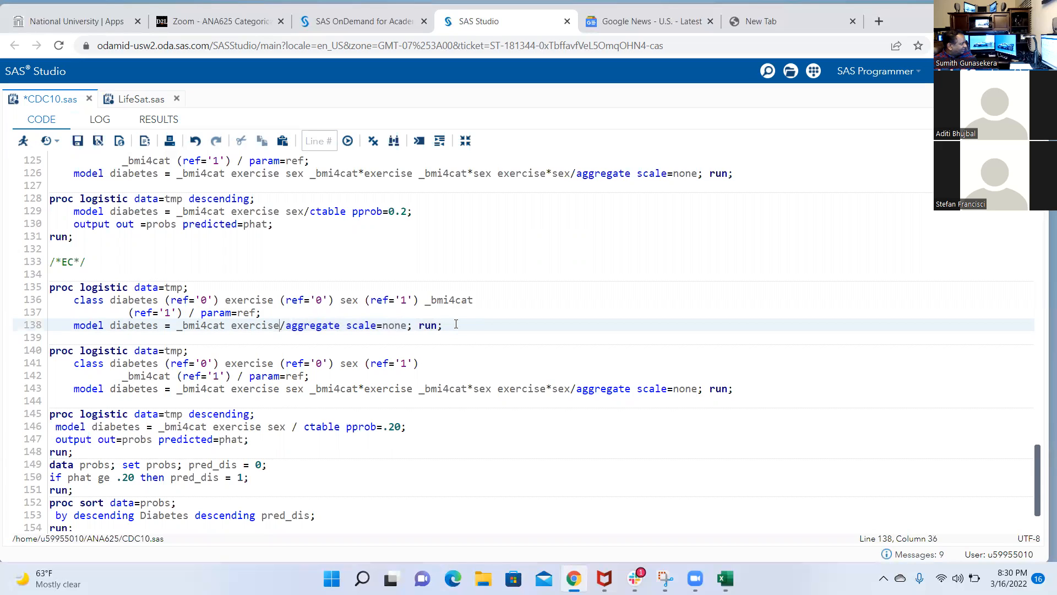
# Run only the reduced main-effects block on lines 135–138 and copy its -2 Log L value for intercept and covariates
pyautogui.keyDown('shift'); pyautogui.click(51, 287); pyautogui.keyUp('shift')
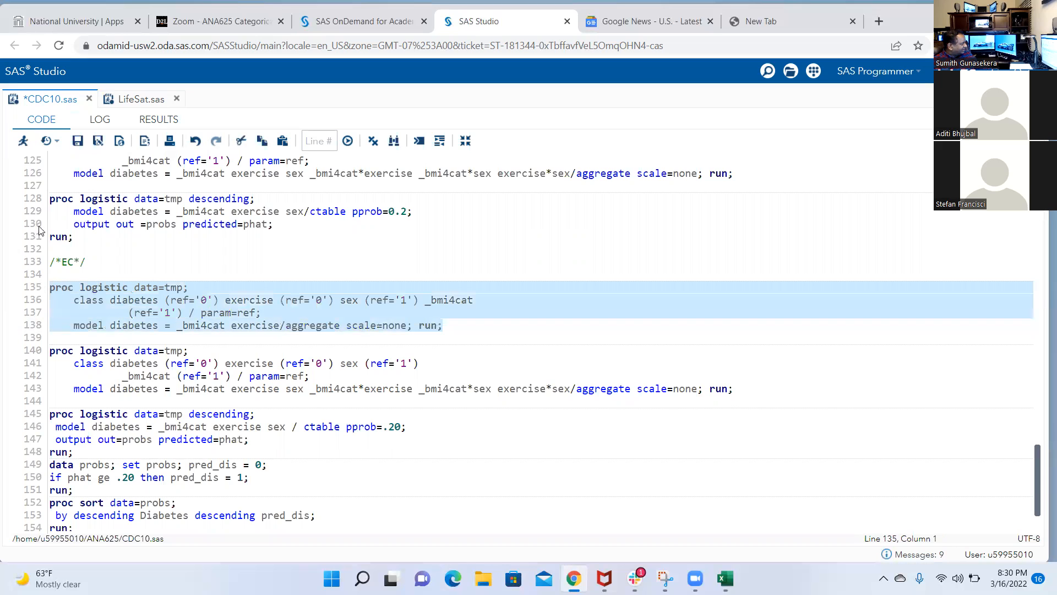
pyautogui.click(22, 142)
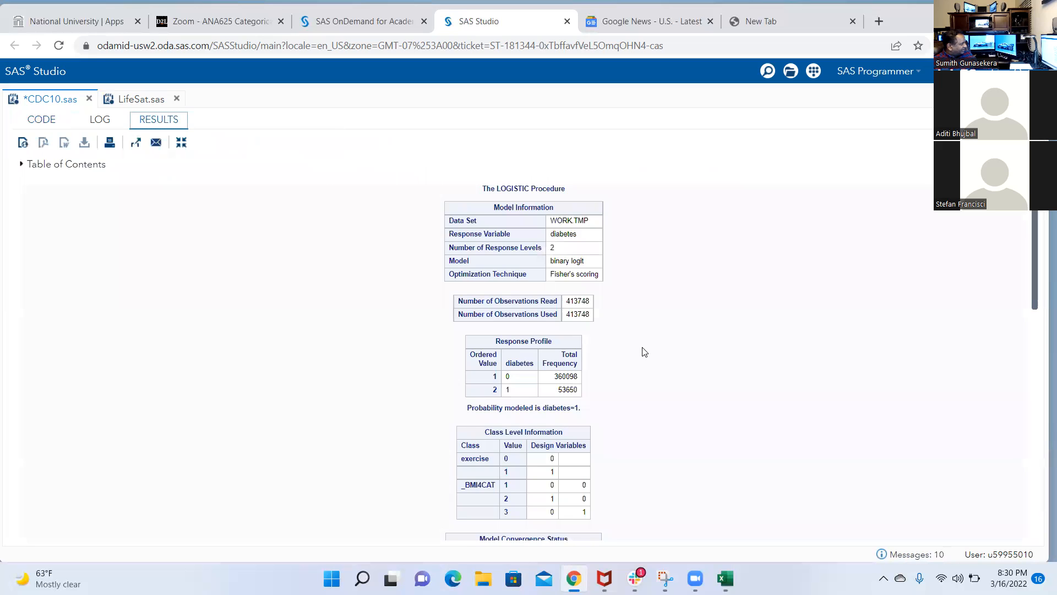
pyautogui.scroll(-3, 645, 352)
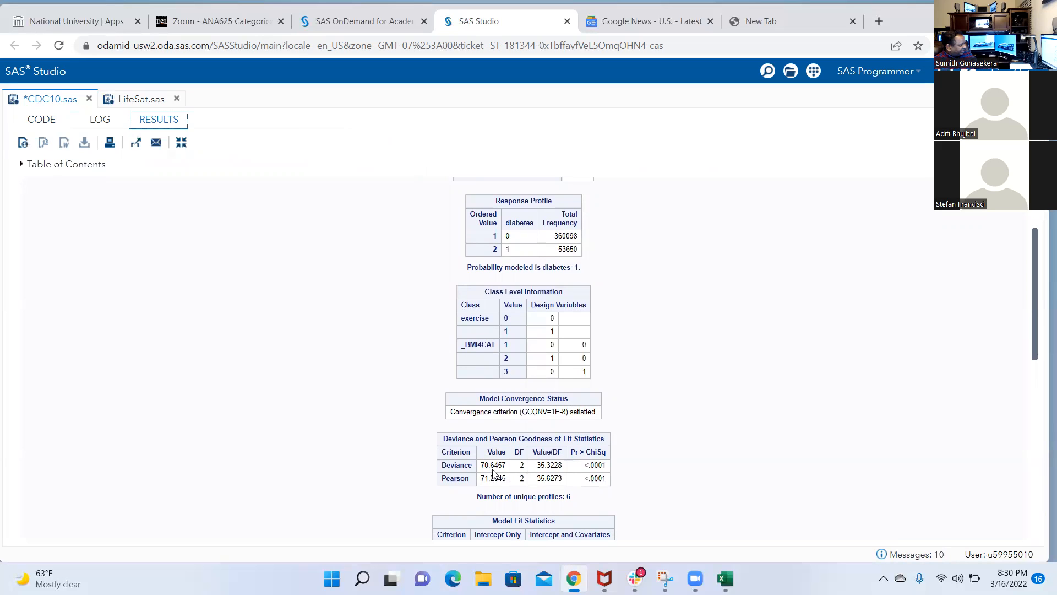
pyautogui.scroll(-2, 670, 444)
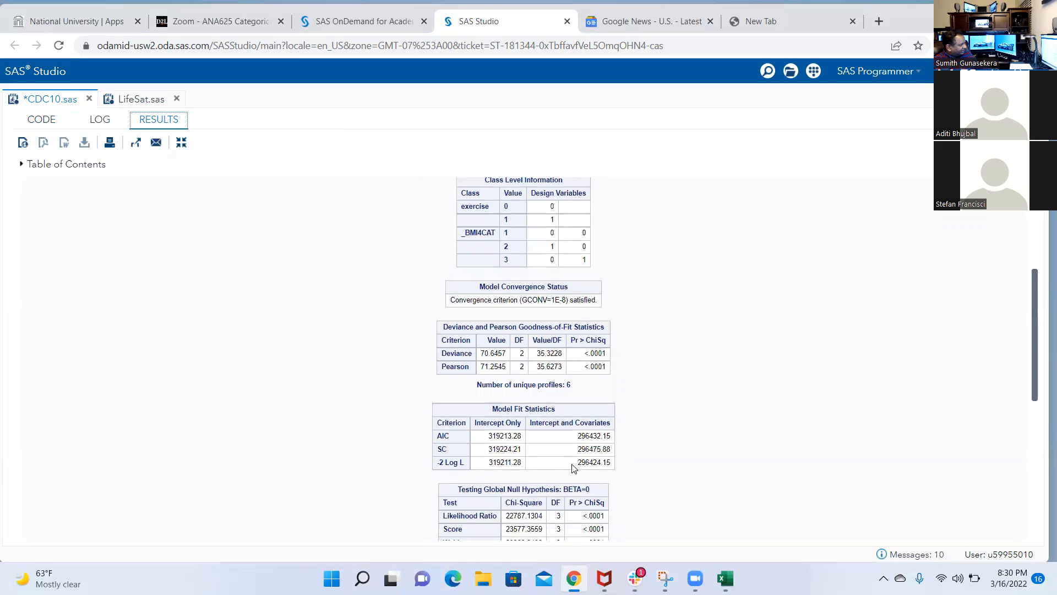
pyautogui.moveTo(578, 463); pyautogui.dragTo(611, 462)
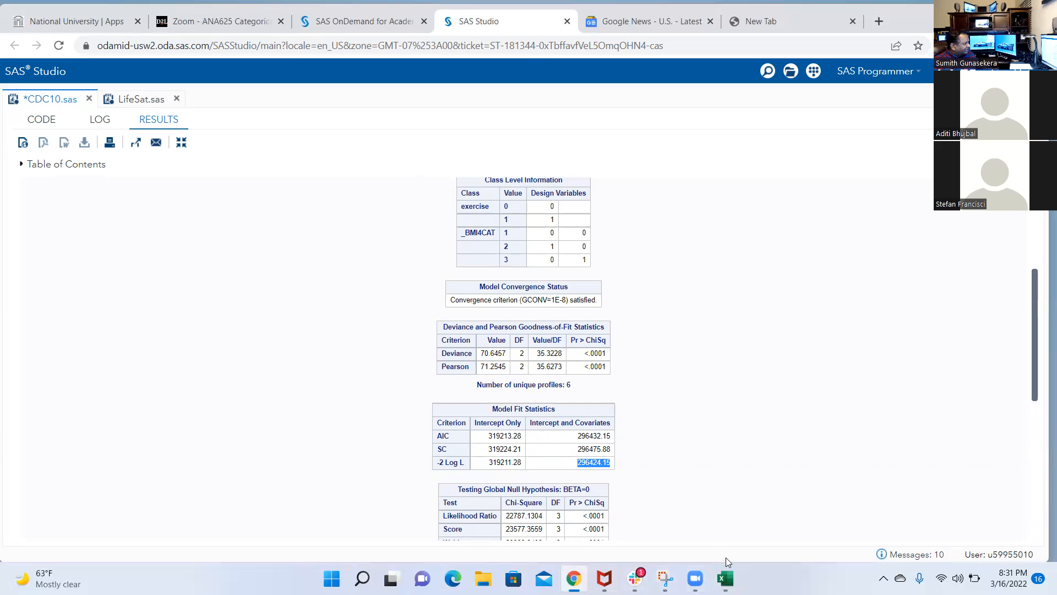
pyautogui.moveTo(728, 575)
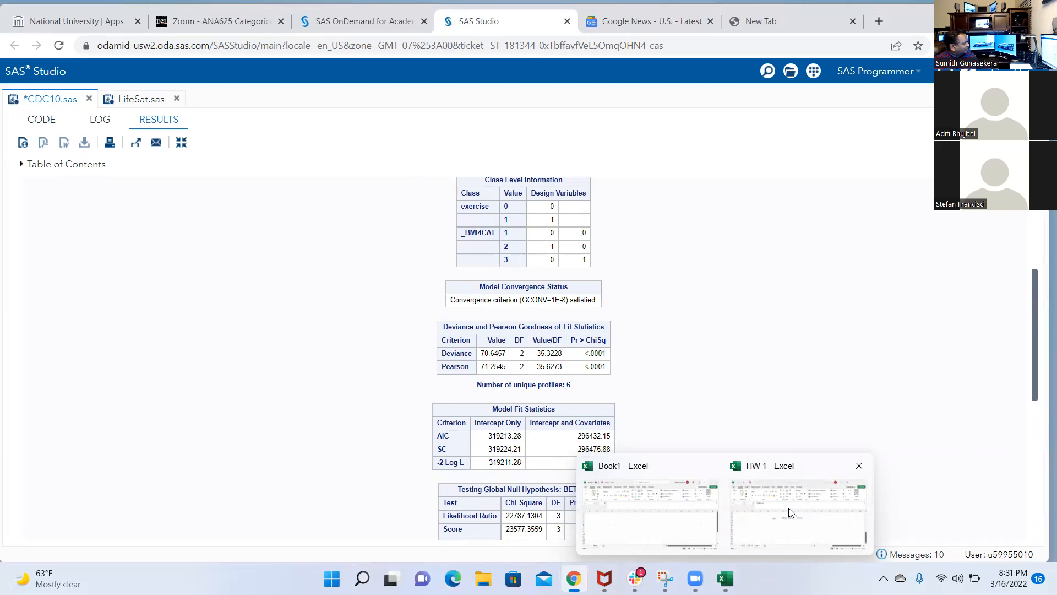
# Remove sex, _bmi4cat*sex and exercise*sex from the MODEL statement on line 143, keeping _bmi4cat, exercise and _bmi4cat*exercise
pyautogui.click(27, 121)
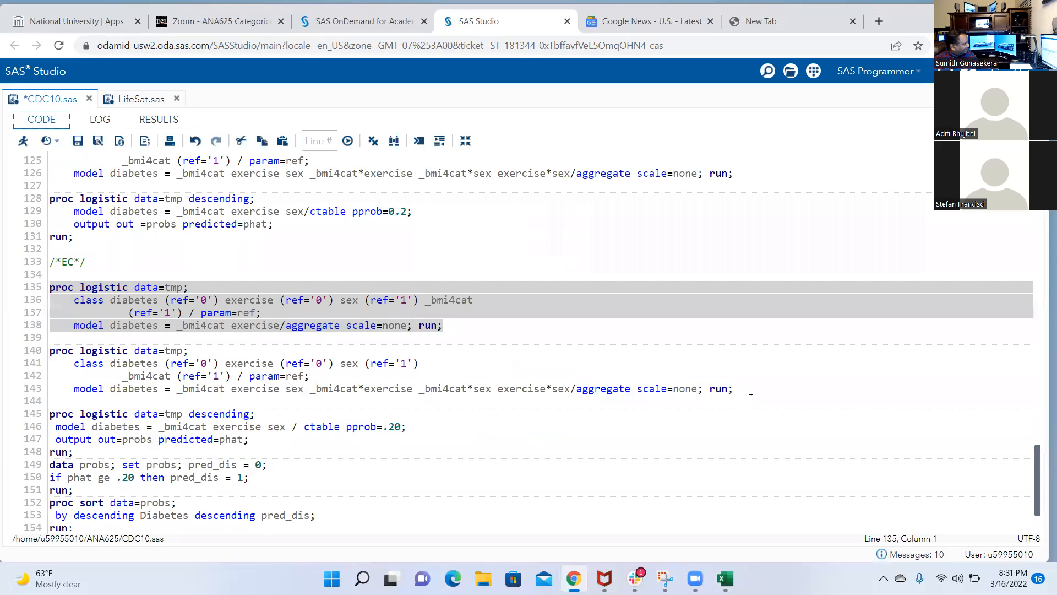
pyautogui.moveTo(744, 394); pyautogui.dragTo(44, 353)
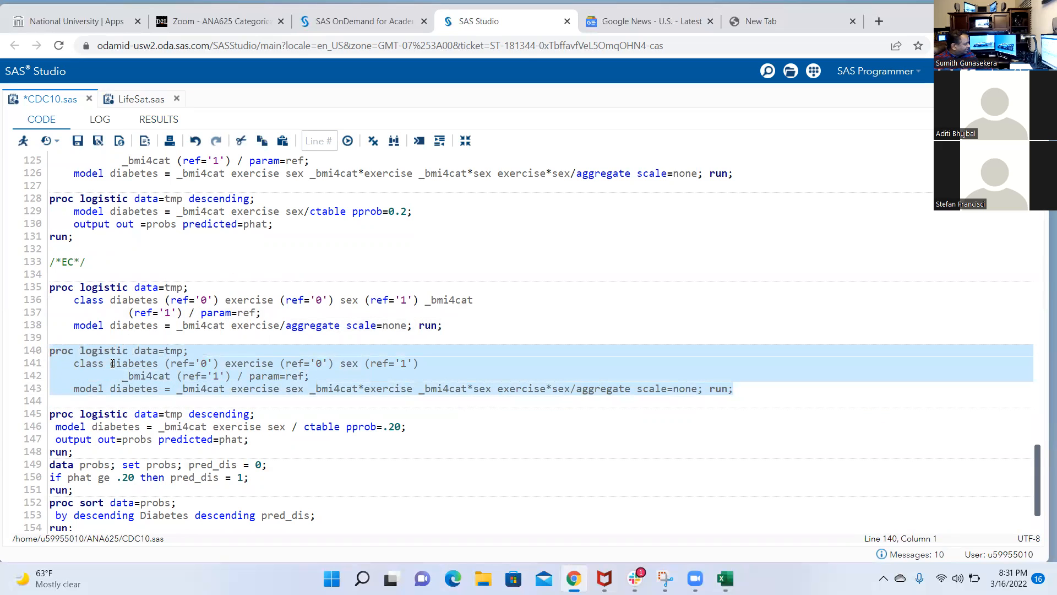
pyautogui.click(388, 387)
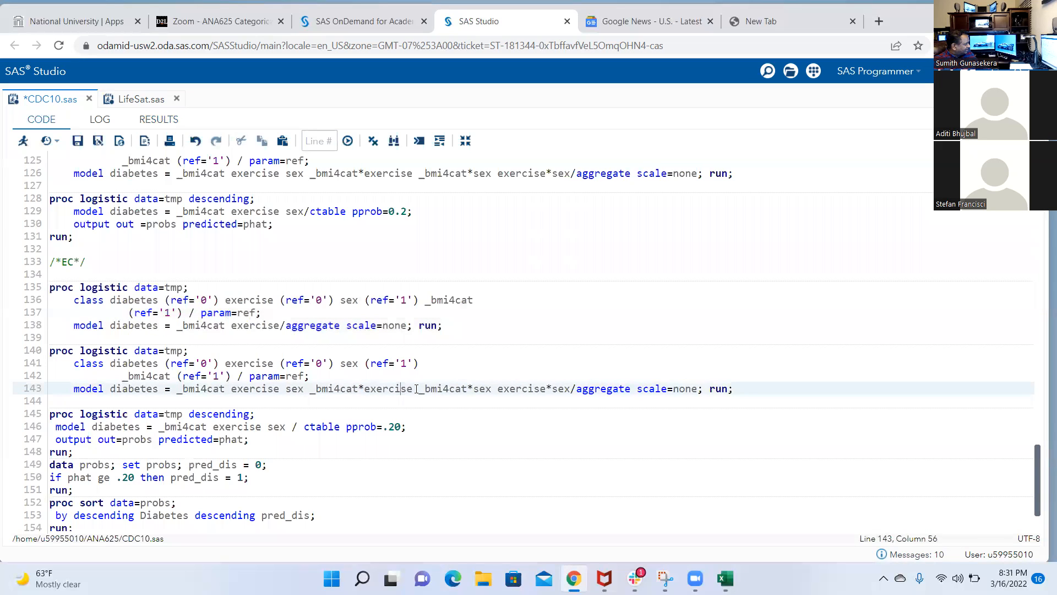
pyautogui.moveTo(414, 389); pyautogui.dragTo(570, 389)
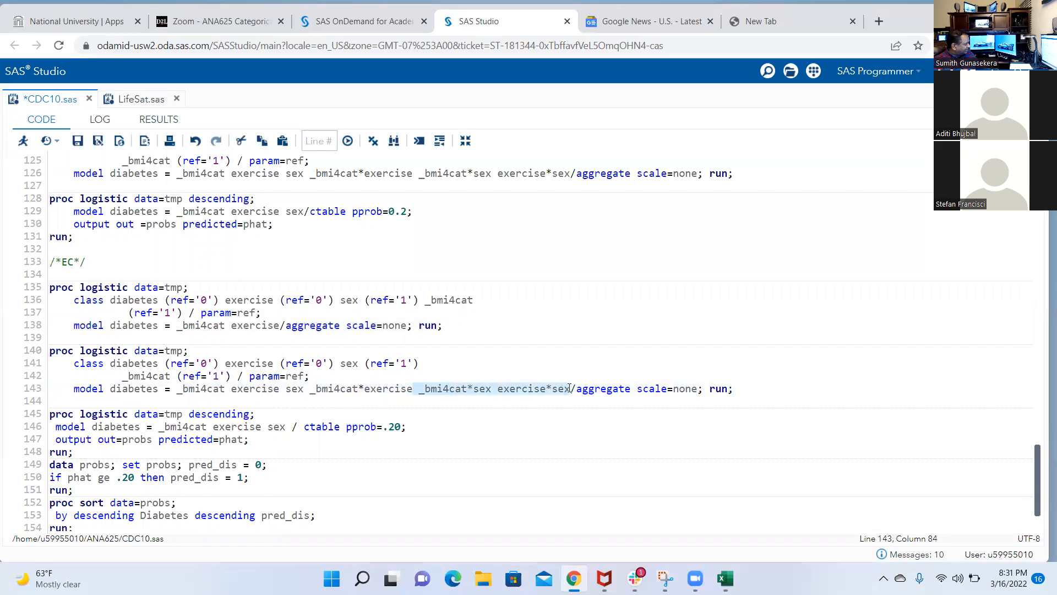
pyautogui.press('Delete')
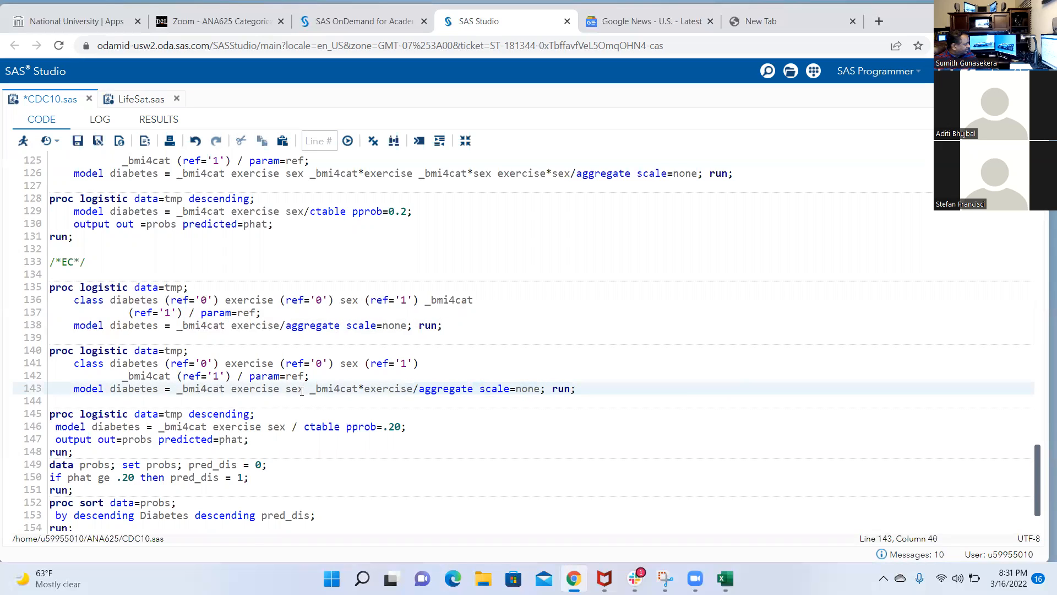
pyautogui.press('BackSpace')
pyautogui.press('BackSpace')
pyautogui.press('BackSpace')
pyautogui.press('BackSpace')
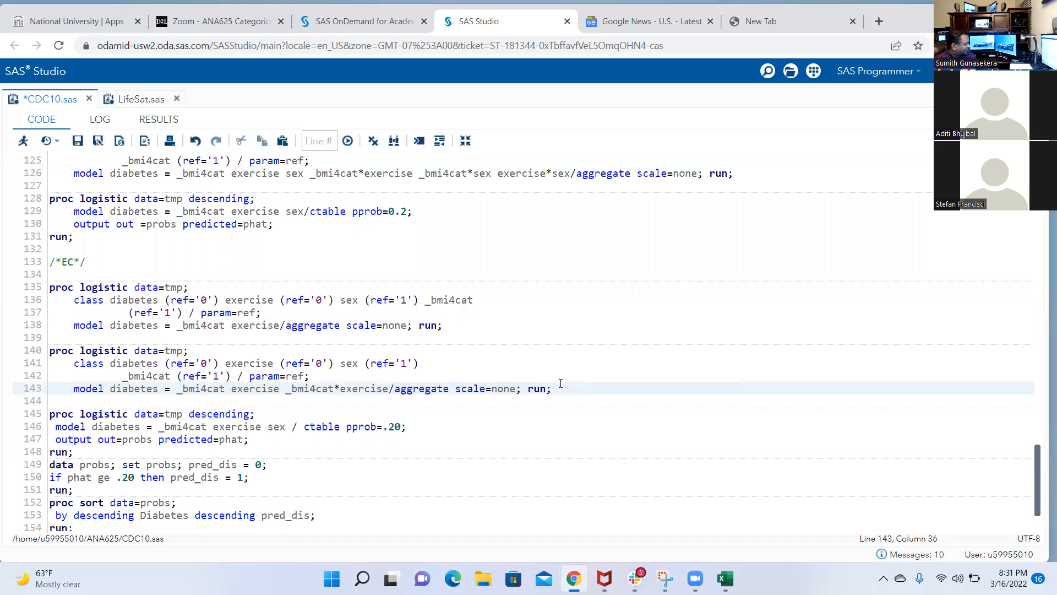
# Run only the reduced interaction block on lines 140–143 and examine its deviance, model fit and global test tables
pyautogui.moveTo(556, 388); pyautogui.dragTo(49, 350)
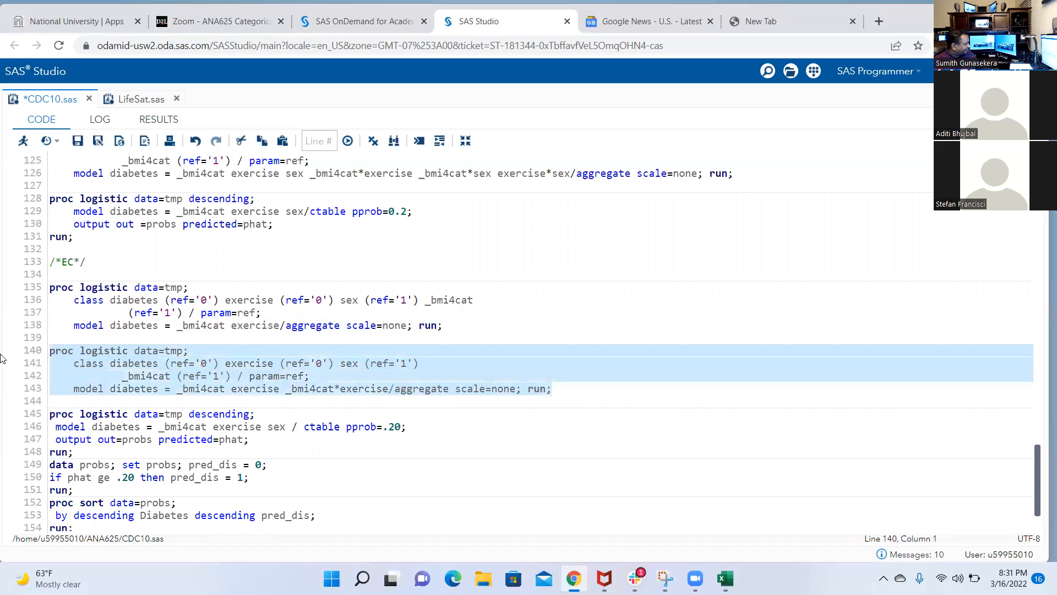
pyautogui.click(24, 141)
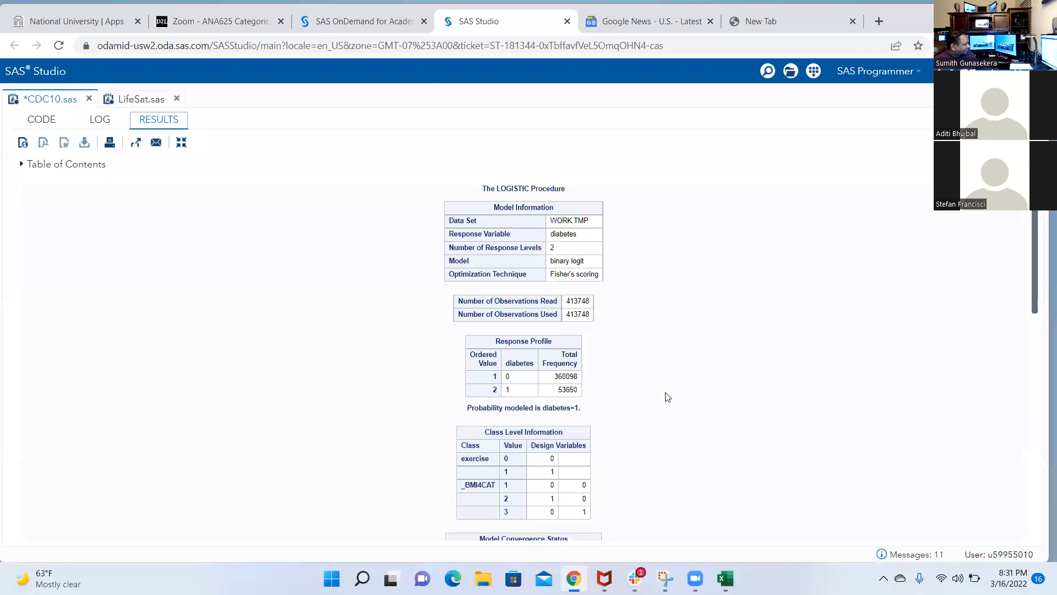
pyautogui.scroll(-5, 667, 397)
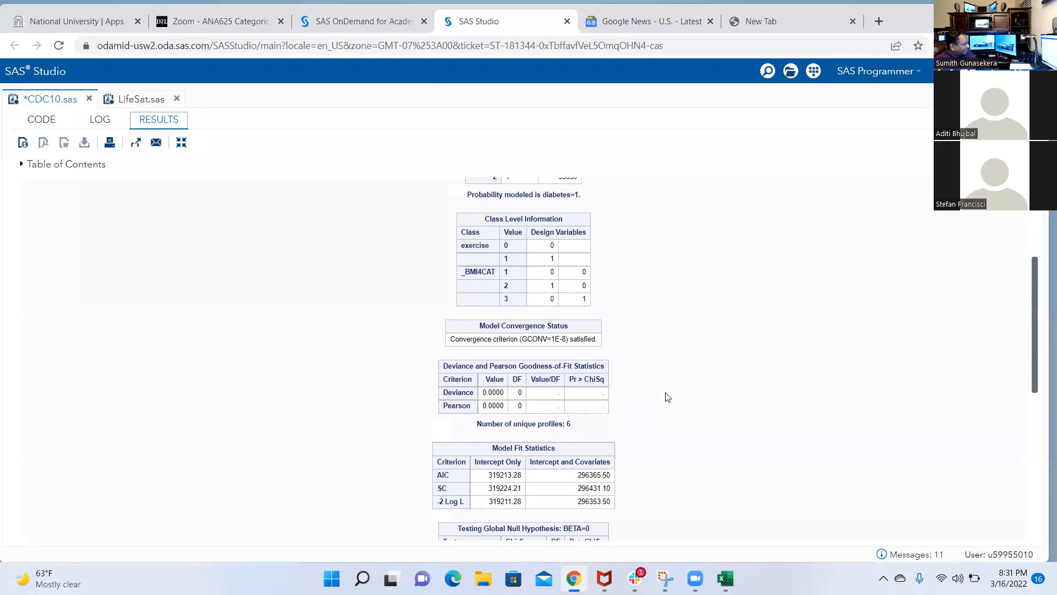
pyautogui.scroll(-2, 667, 396)
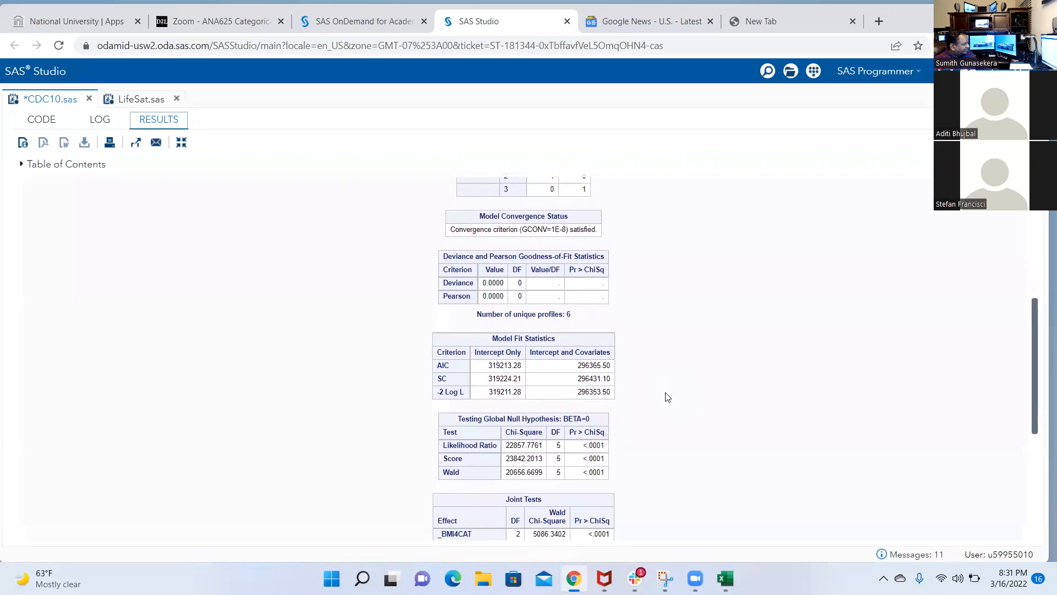
pyautogui.scroll(-1, 667, 397)
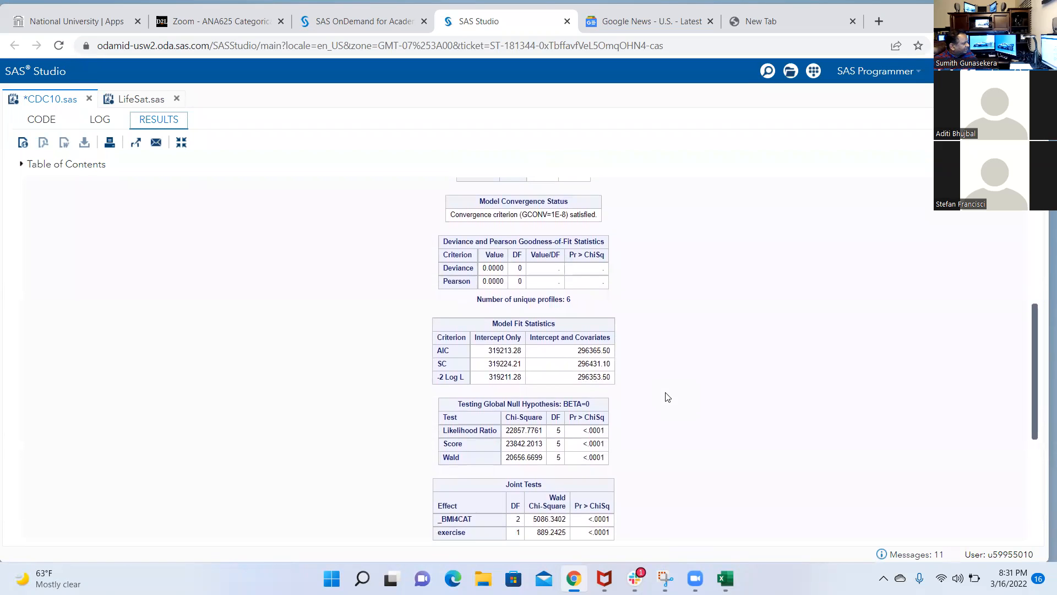
pyautogui.scroll(-1, 668, 396)
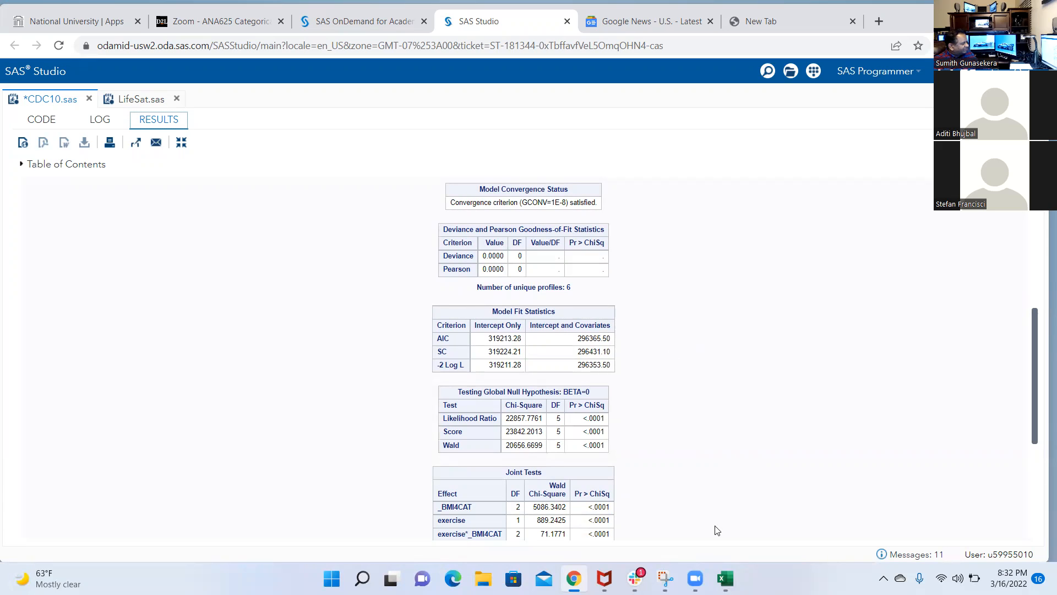
# Switch to the HW 1 workbook in Excel and paste the reduced main-effects -2 Log L, 296424.15, into cell R28
pyautogui.moveTo(725, 578)
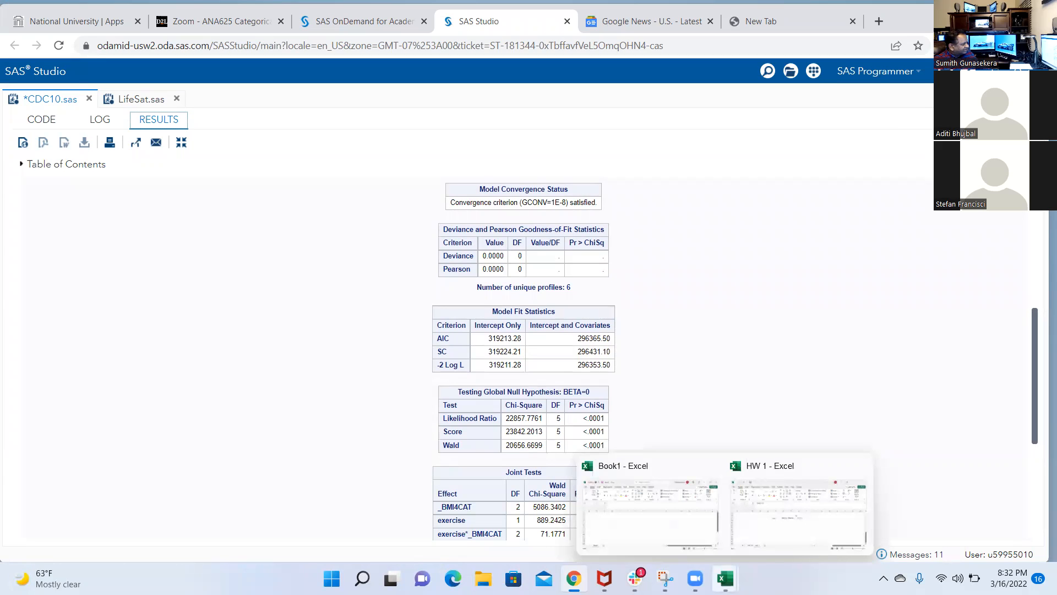
pyautogui.click(773, 530)
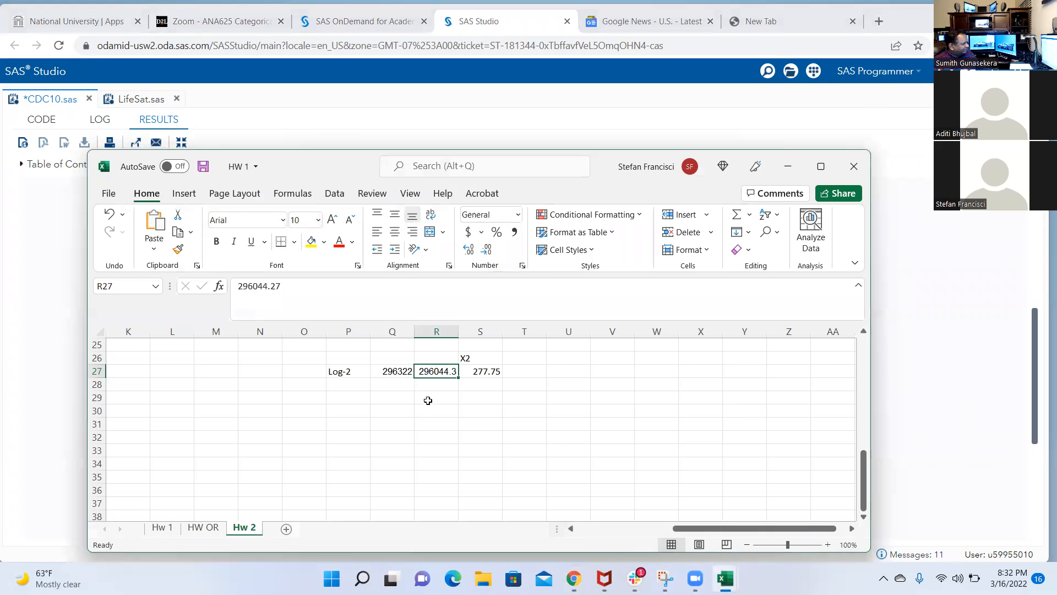
pyautogui.click(428, 400)
pyautogui.click(434, 385)
pyautogui.write('296424.15')
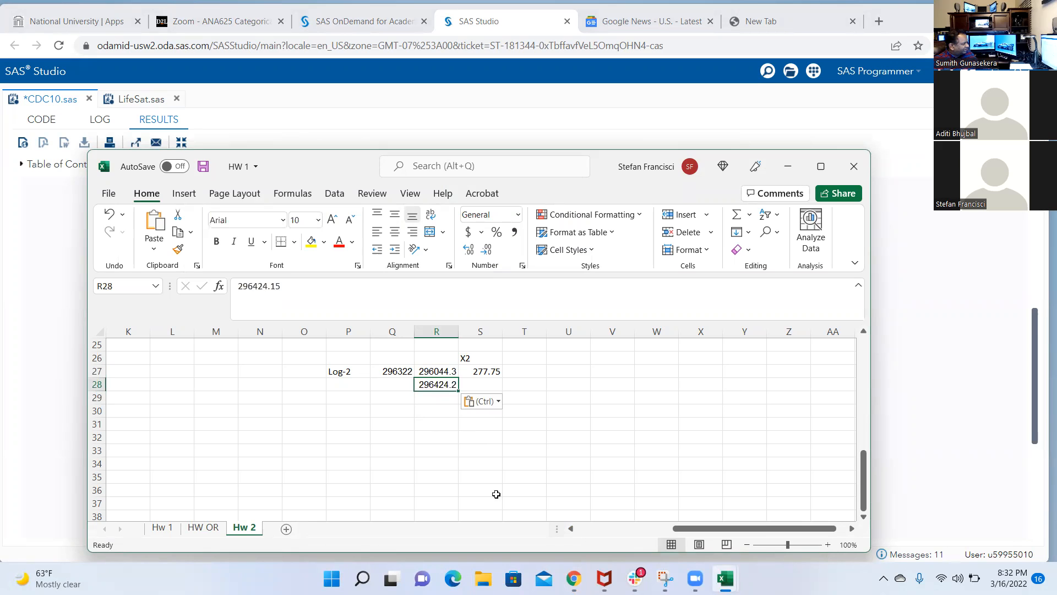
# Copy the interaction model's -2 Log L, 296353.50, from the SAS Studio results into cell Q28 of the HW 1 workbook
pyautogui.click(576, 577)
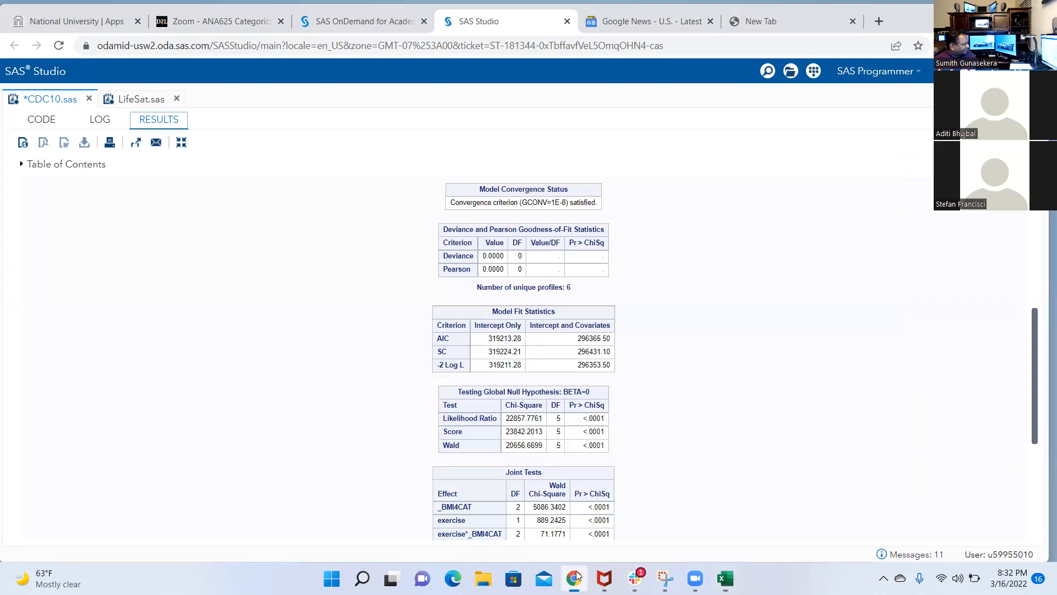
pyautogui.moveTo(577, 365); pyautogui.dragTo(611, 366)
pyautogui.hotkey('ctrl', 'c')
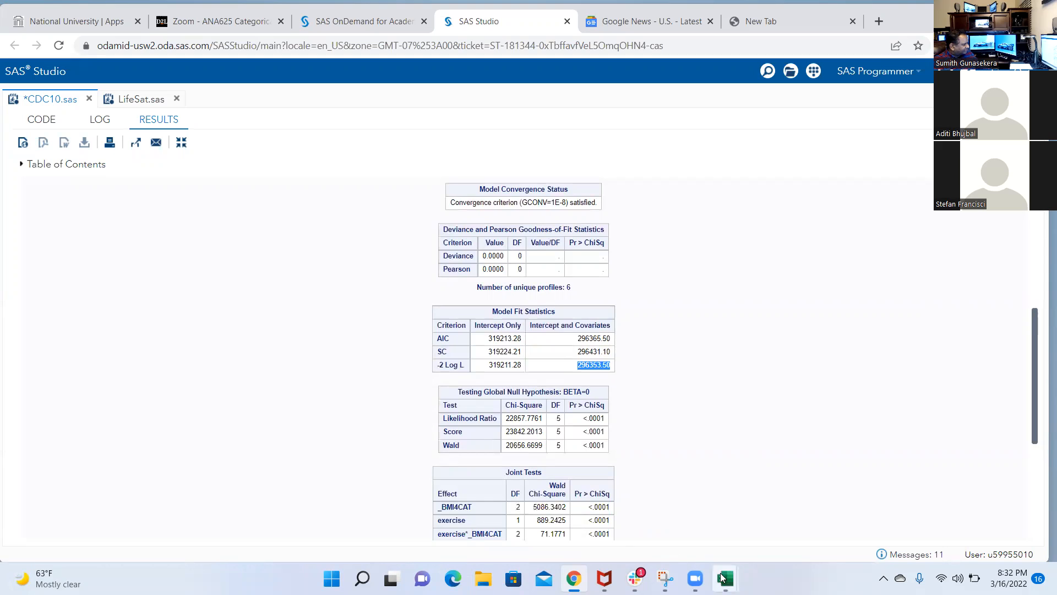
pyautogui.moveTo(722, 577)
pyautogui.click(779, 522)
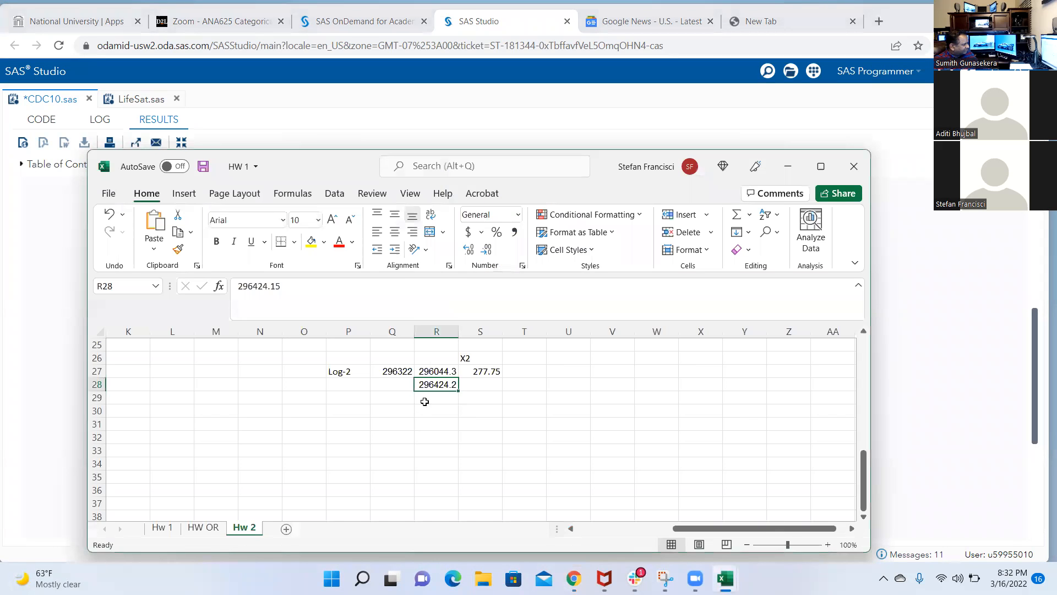
pyautogui.click(401, 388)
pyautogui.hotkey('ctrl', 'v')
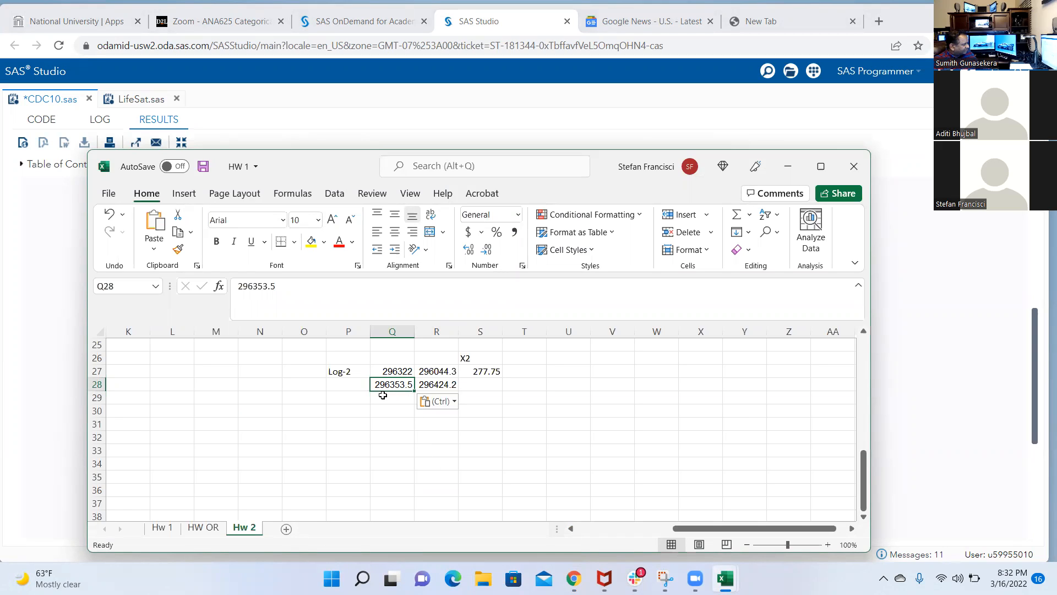
# Fill the difference formula from S27 down to S28 so it computes =Q28-R28
pyautogui.click(492, 373)
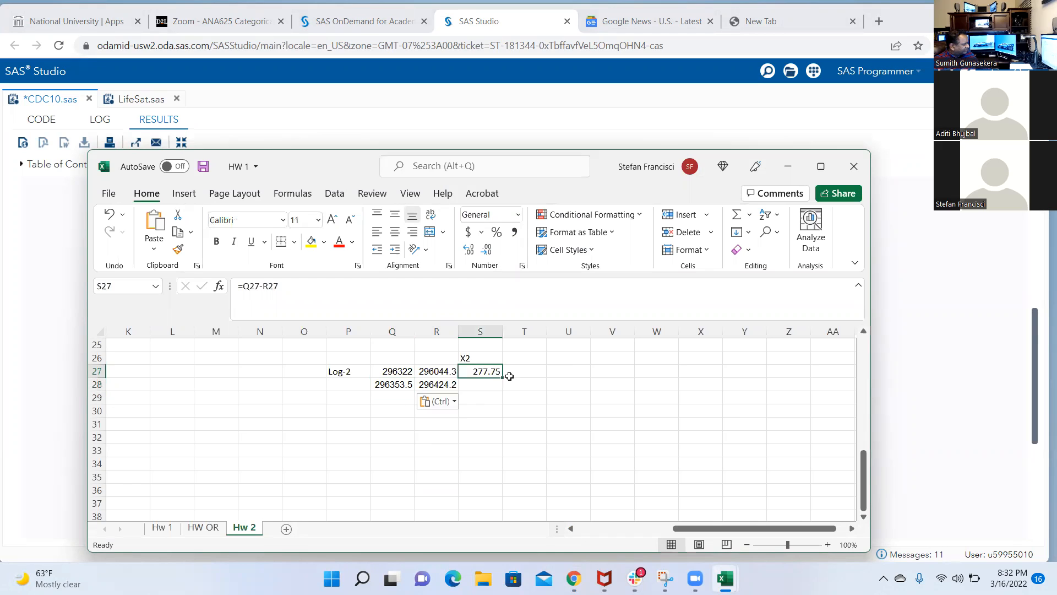
pyautogui.moveTo(501, 378); pyautogui.dragTo(504, 392)
pyautogui.click(481, 385)
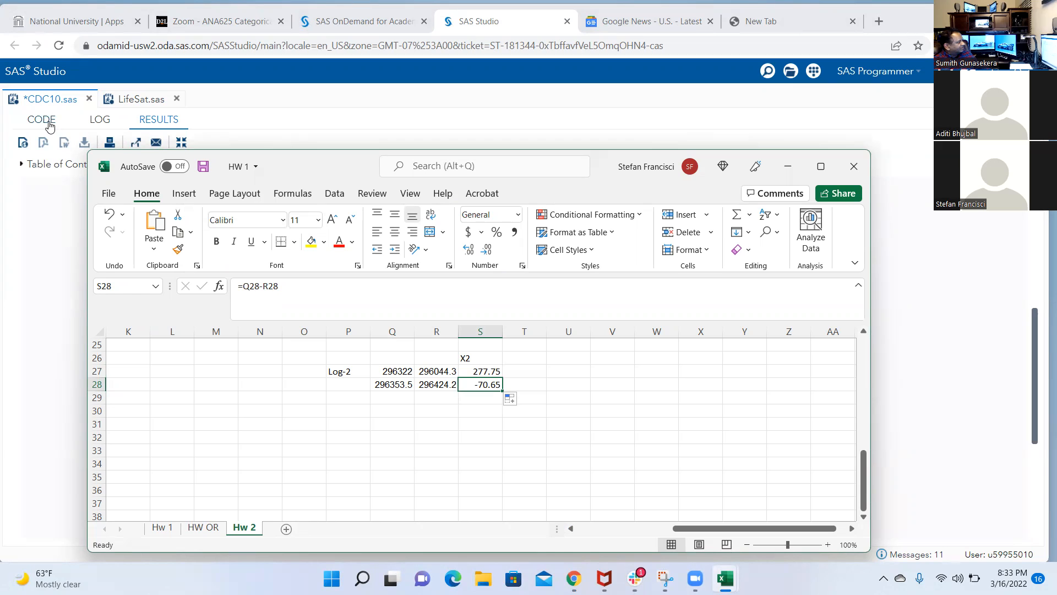
# Widen the HW 1 workbook window and switch back to SAS Studio to review the interaction model's goodness-of-fit, model fit and joint test tables
pyautogui.moveTo(86, 285); pyautogui.dragTo(46, 285)
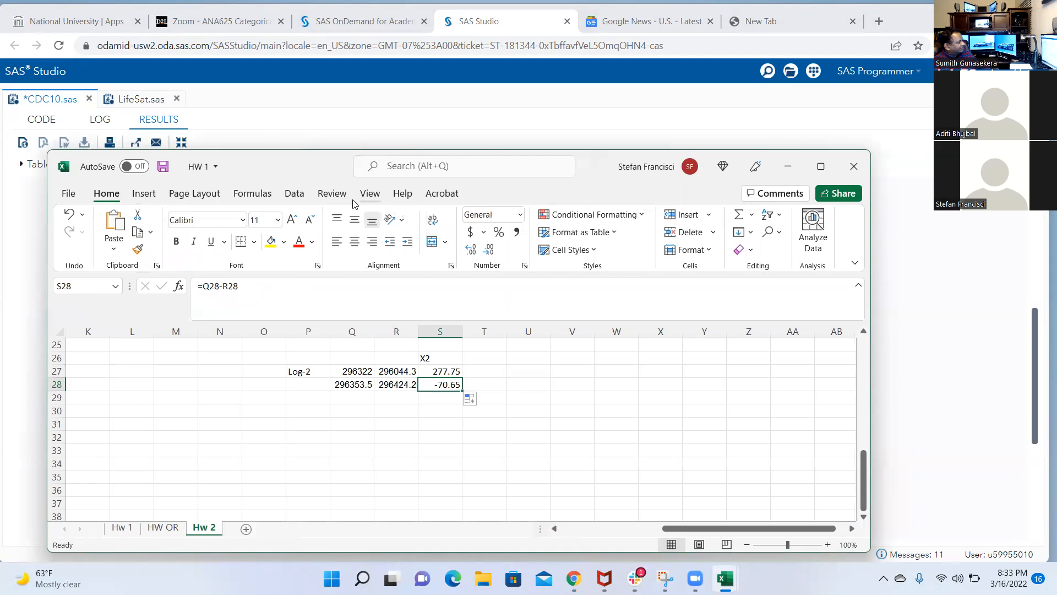
pyautogui.click(527, 22)
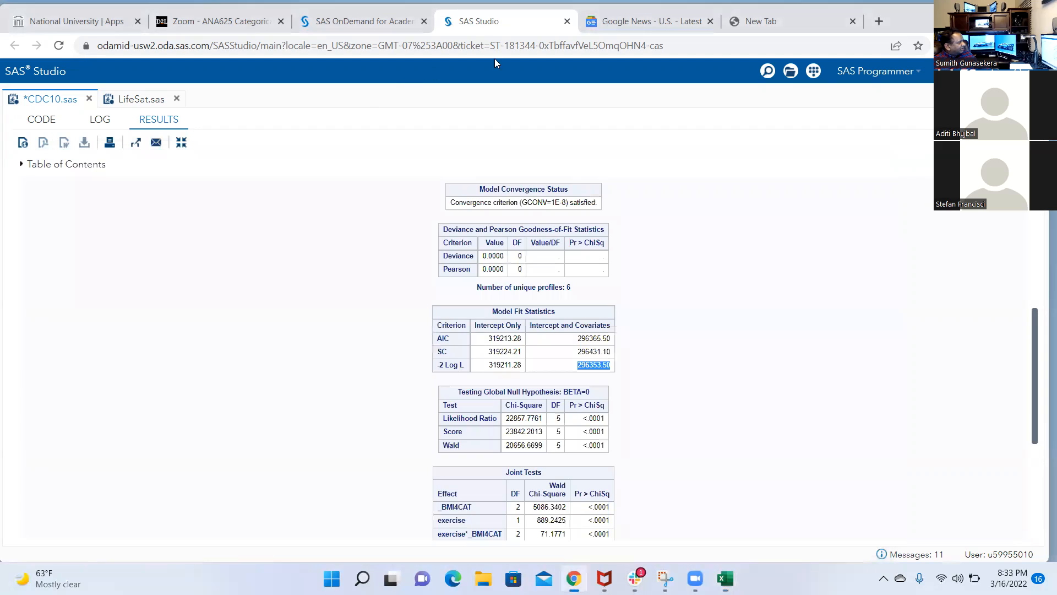
pyautogui.scroll(-2, 631, 432)
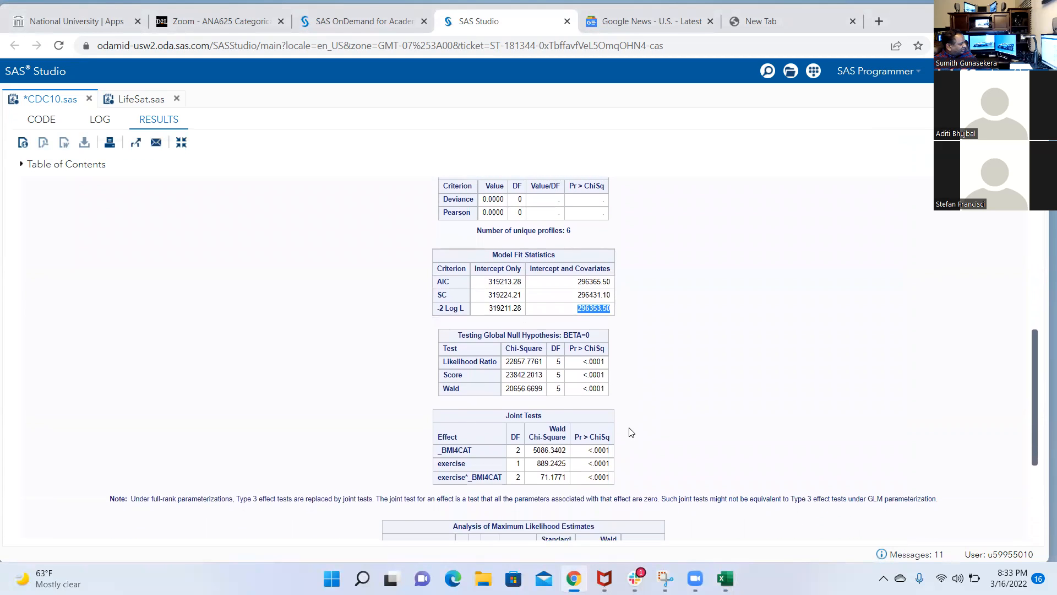
pyautogui.scroll(4, 631, 432)
pyautogui.scroll(3, 631, 432)
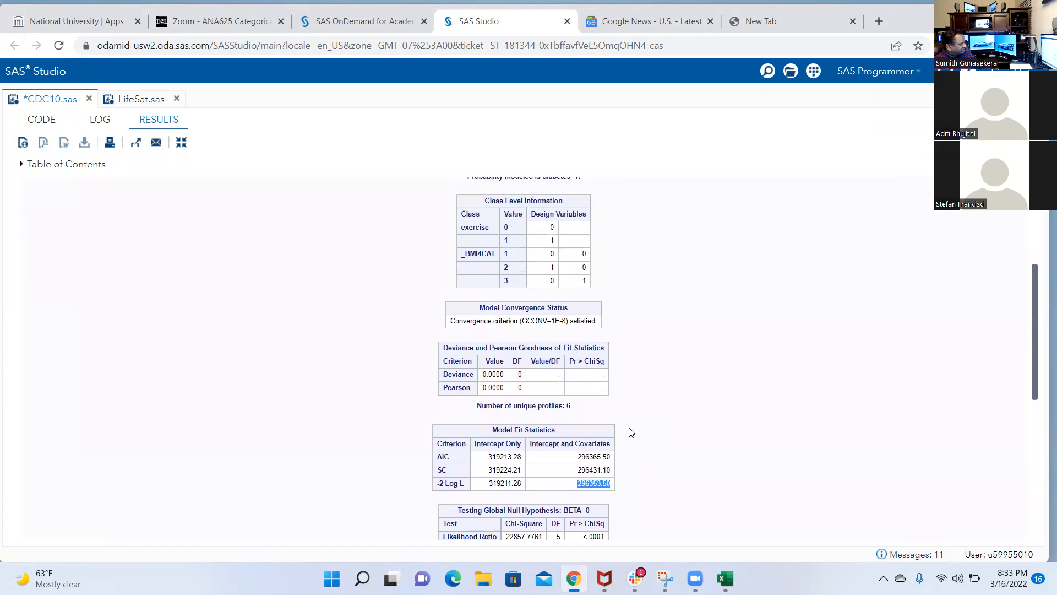
pyautogui.scroll(-5, 631, 433)
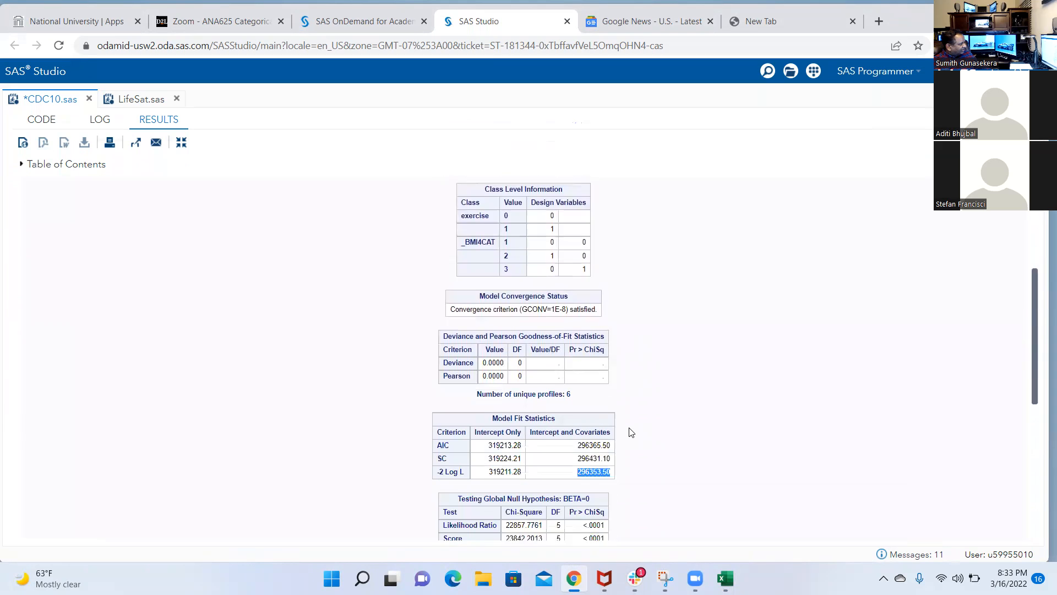
pyautogui.scroll(1, 631, 432)
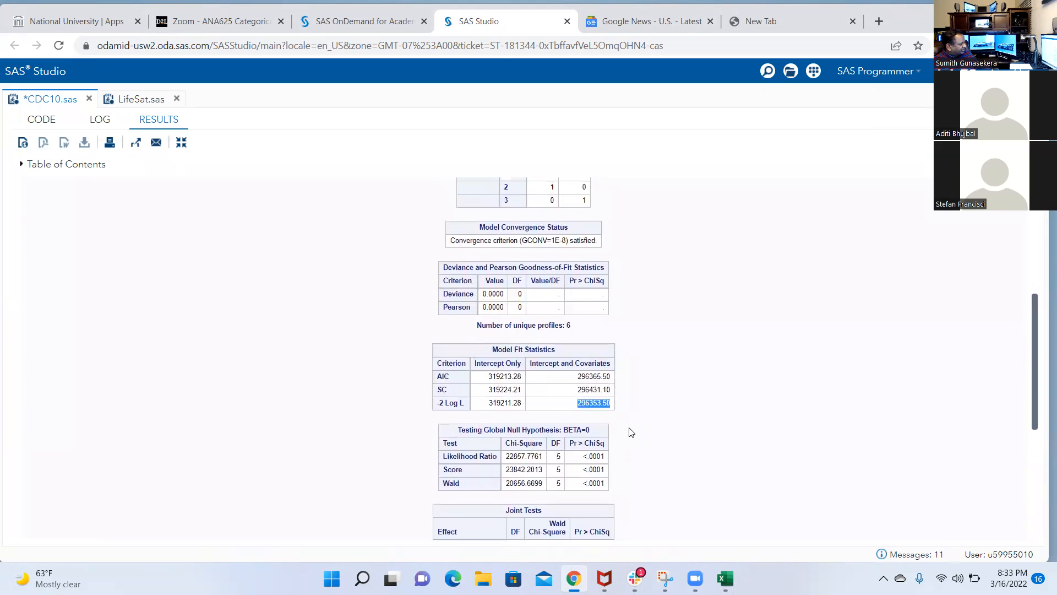
# Run only the reduced main-effects logistic block on lines 135–138 and check its deviance and Pearson table
pyautogui.click(44, 125)
pyautogui.moveTo(451, 326); pyautogui.dragTo(34, 294)
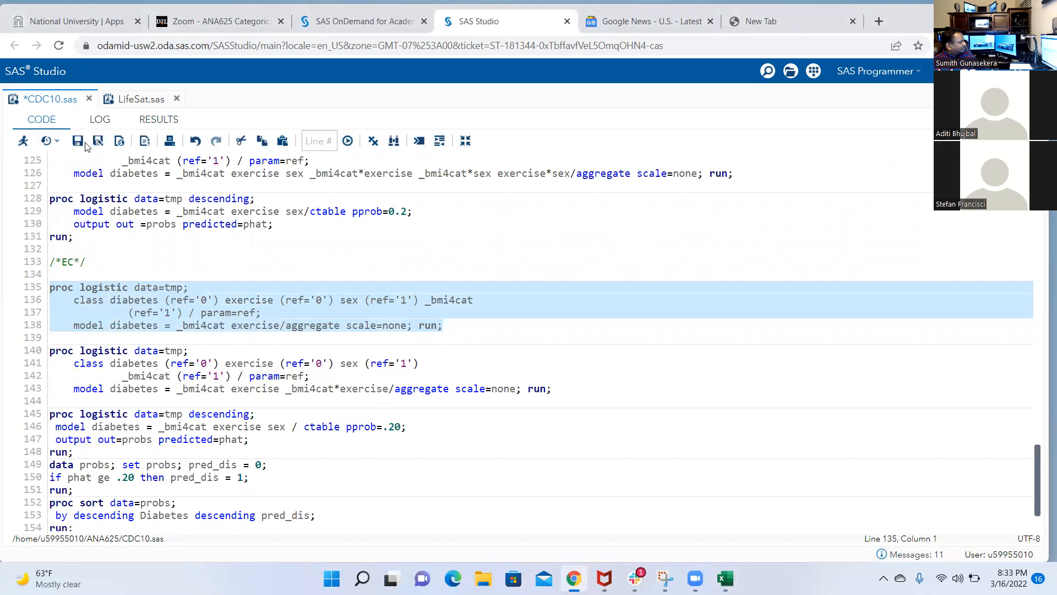
pyautogui.click(23, 141)
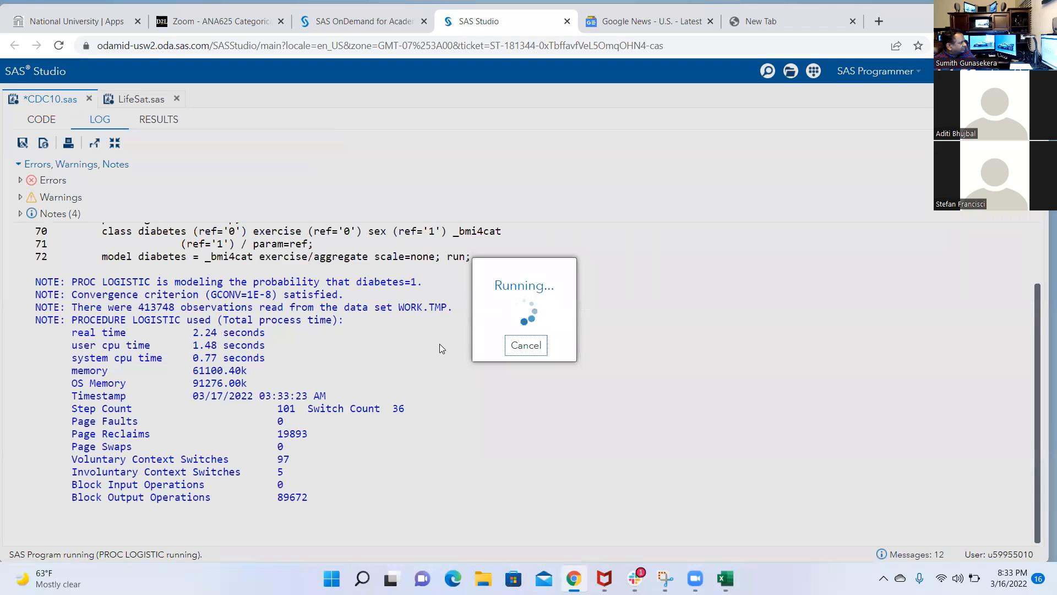
pyautogui.scroll(-3, 486, 354)
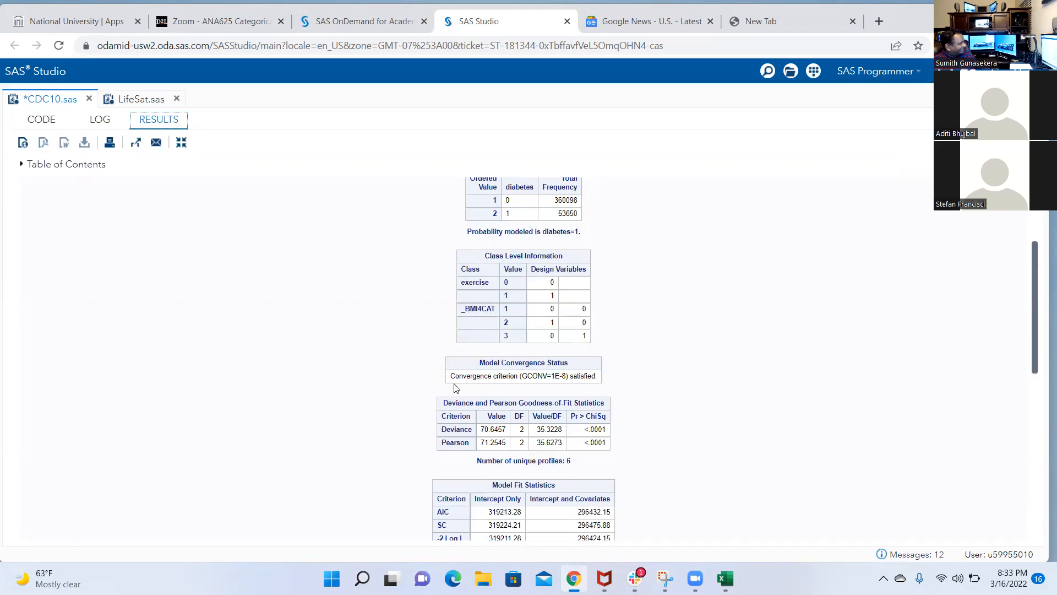
# Return to the code and rerun the main-effects block on lines 135–138, bringing its goodness-of-fit results into view
pyautogui.click(50, 123)
pyautogui.click(256, 333)
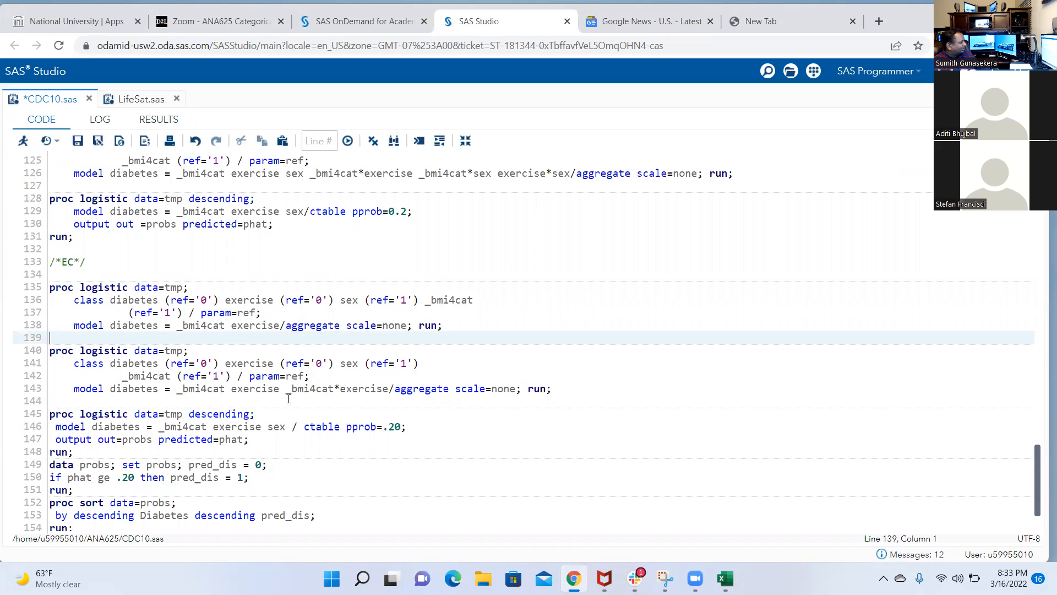
pyautogui.moveTo(447, 325); pyautogui.dragTo(33, 288)
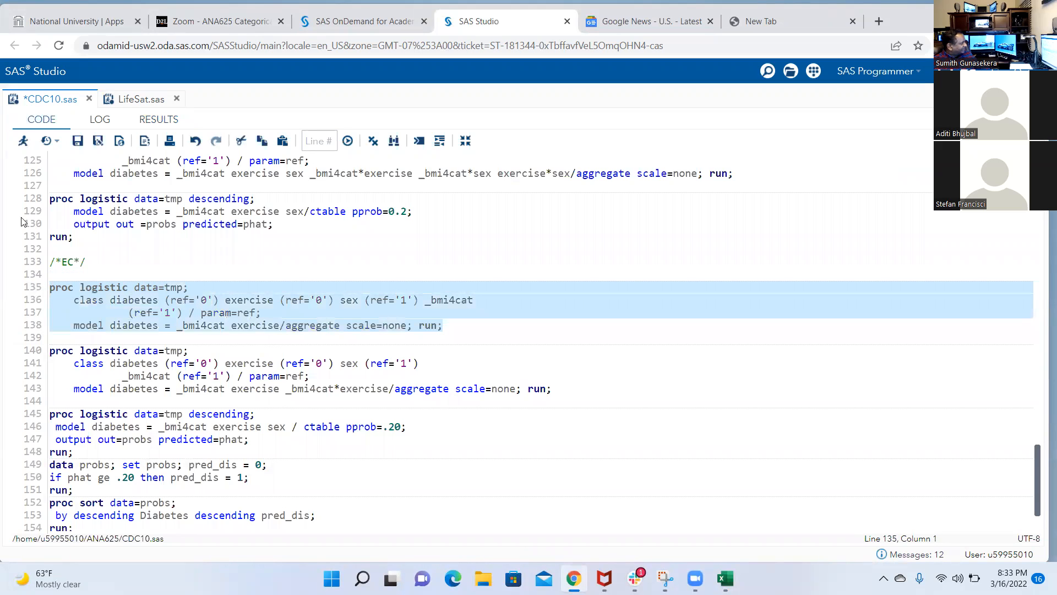
pyautogui.click(24, 141)
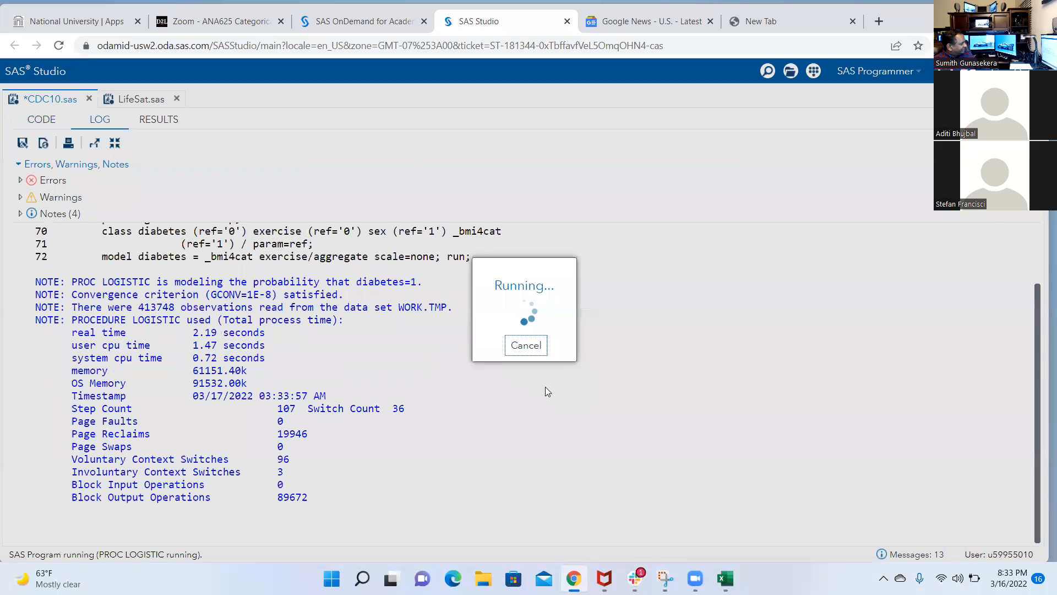
pyautogui.scroll(-4, 618, 362)
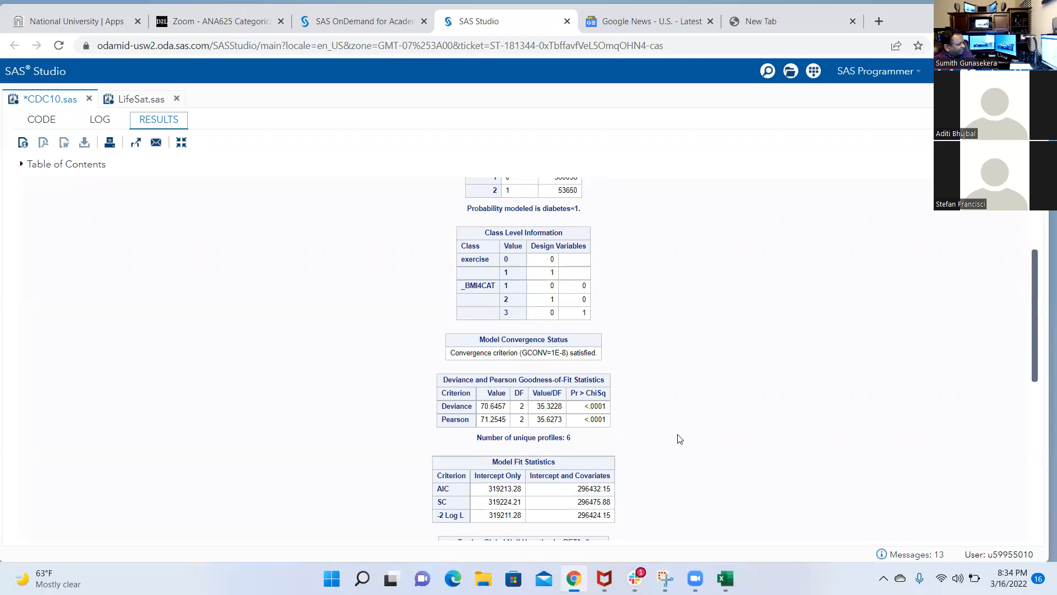
# Examine the main-effects model's deviance, model fit, global null hypothesis and Type 3 effect tables
pyautogui.scroll(-1, 672, 434)
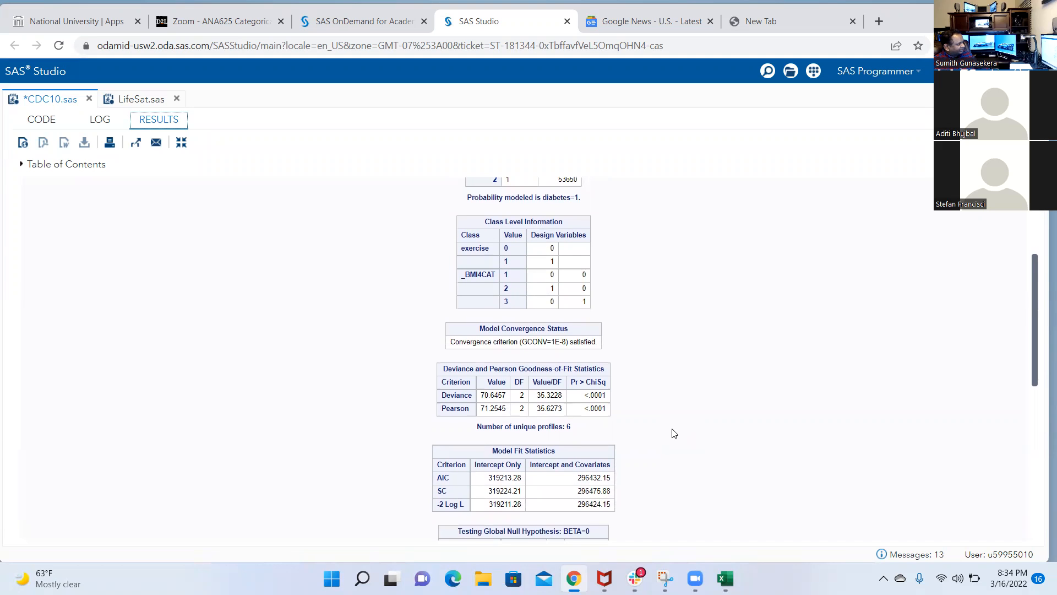
pyautogui.scroll(-1, 671, 434)
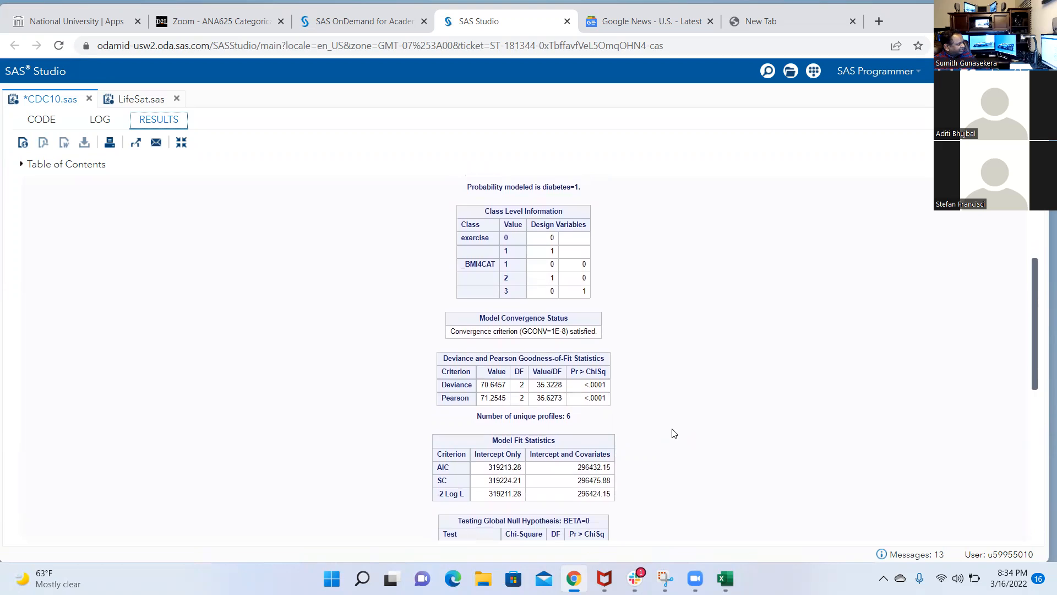
pyautogui.scroll(-1, 672, 434)
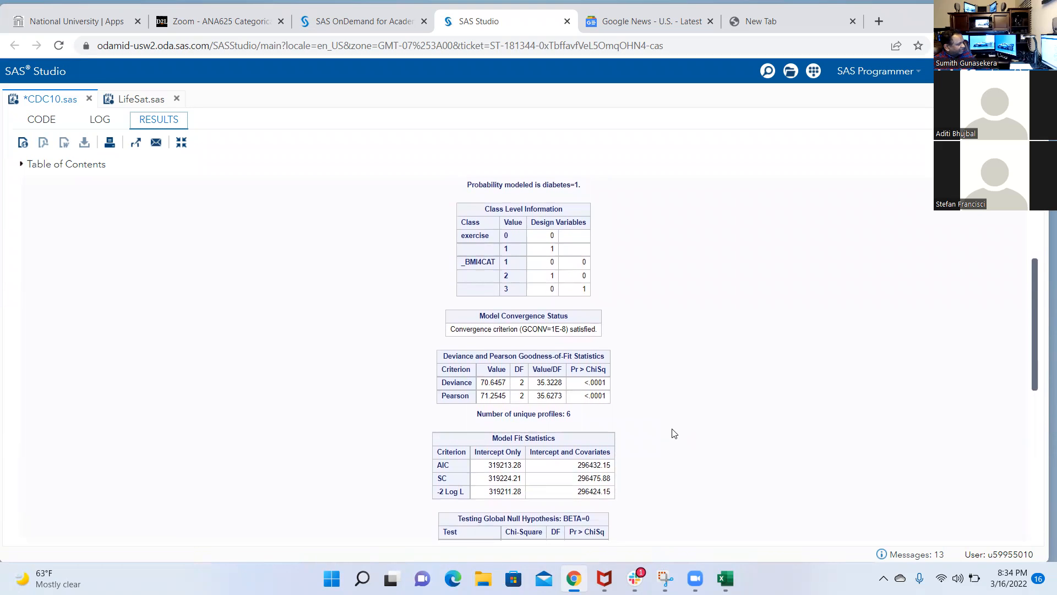
pyautogui.scroll(-1, 672, 433)
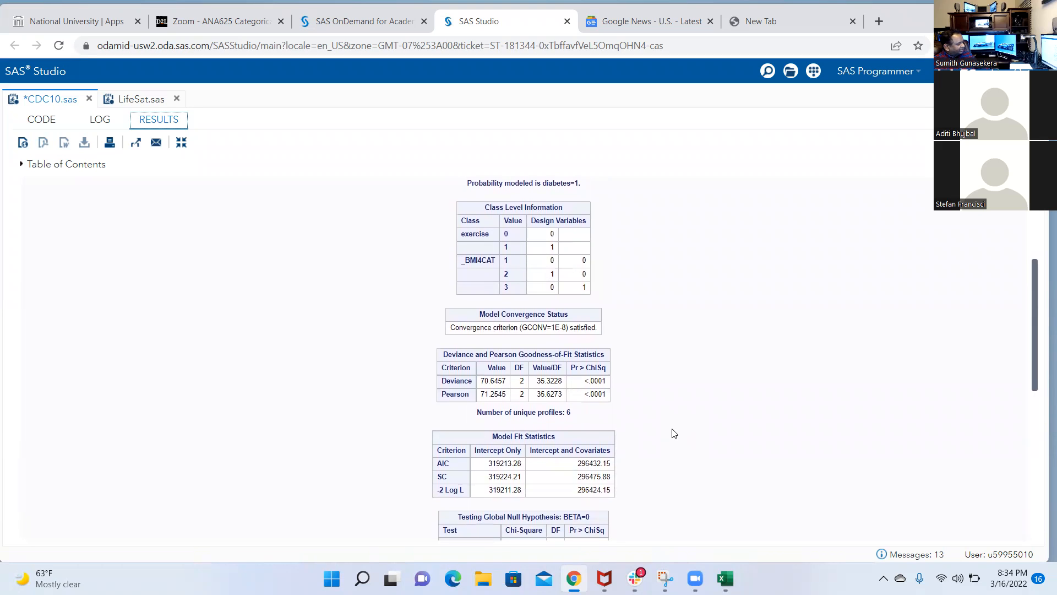
pyautogui.scroll(-1, 672, 434)
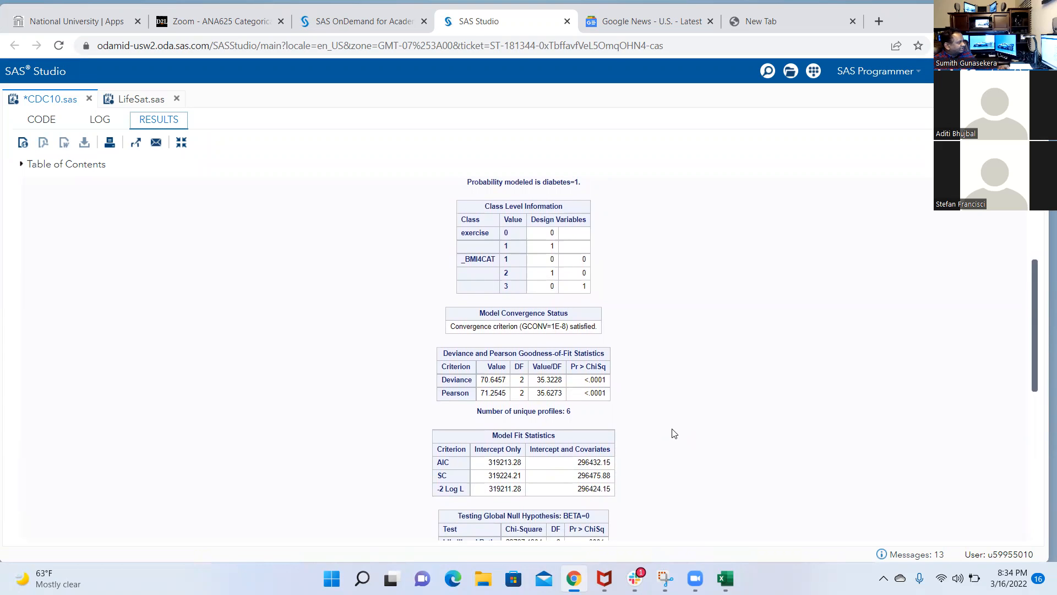
pyautogui.scroll(-1, 672, 433)
pyautogui.scroll(-1, 672, 434)
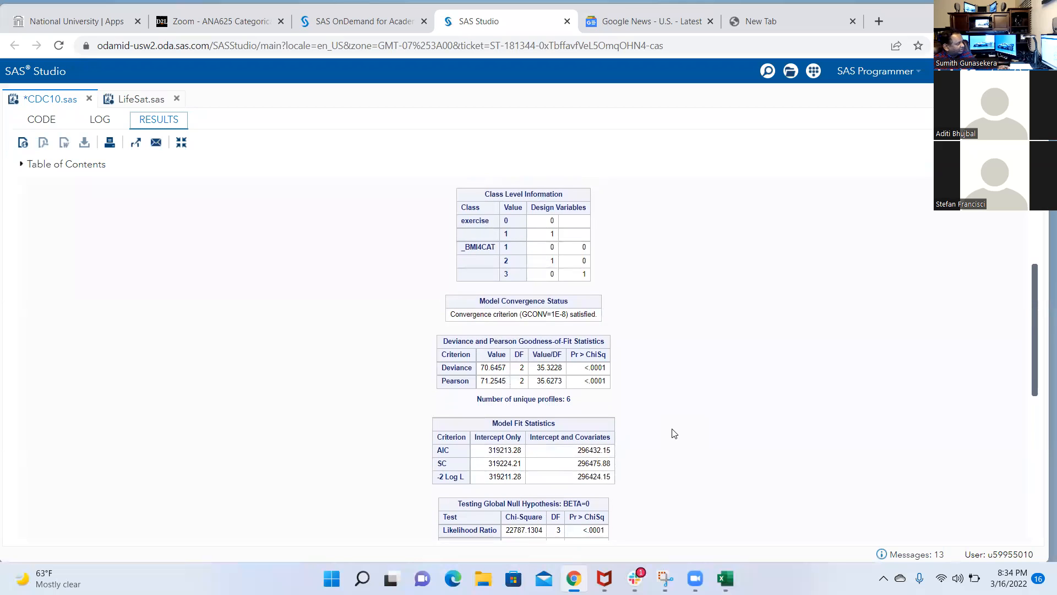
pyautogui.scroll(-1, 674, 433)
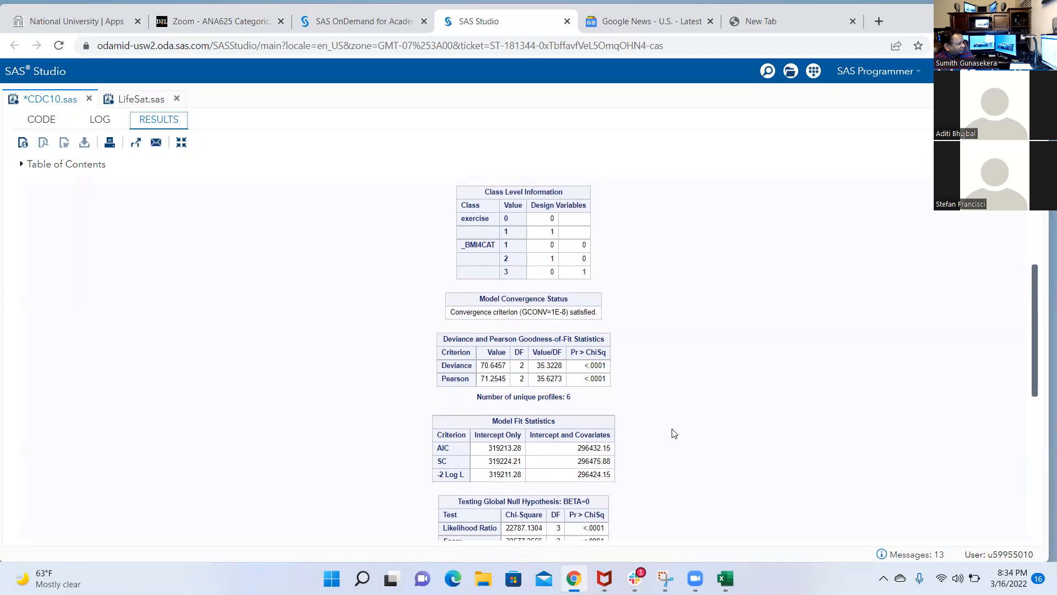
pyautogui.scroll(-1, 674, 433)
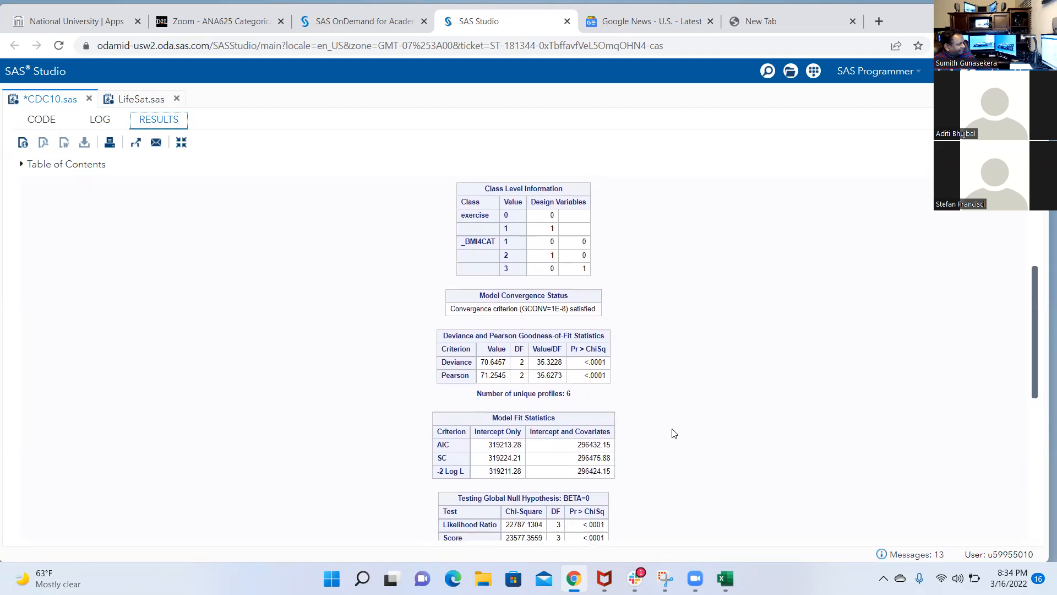
pyautogui.scroll(-3, 674, 434)
pyautogui.scroll(-2, 674, 434)
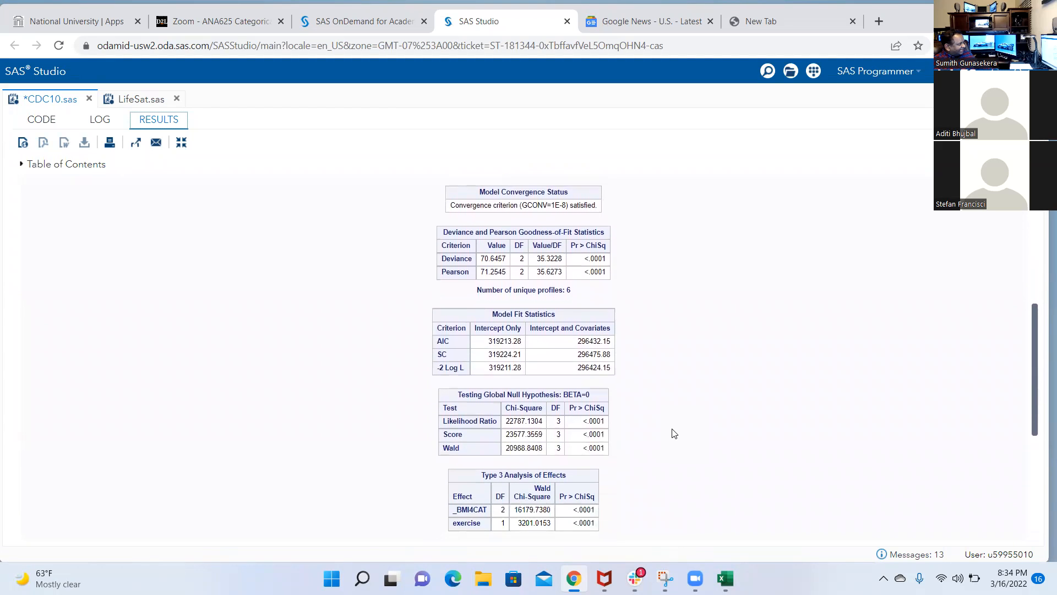
pyautogui.scroll(1, 674, 433)
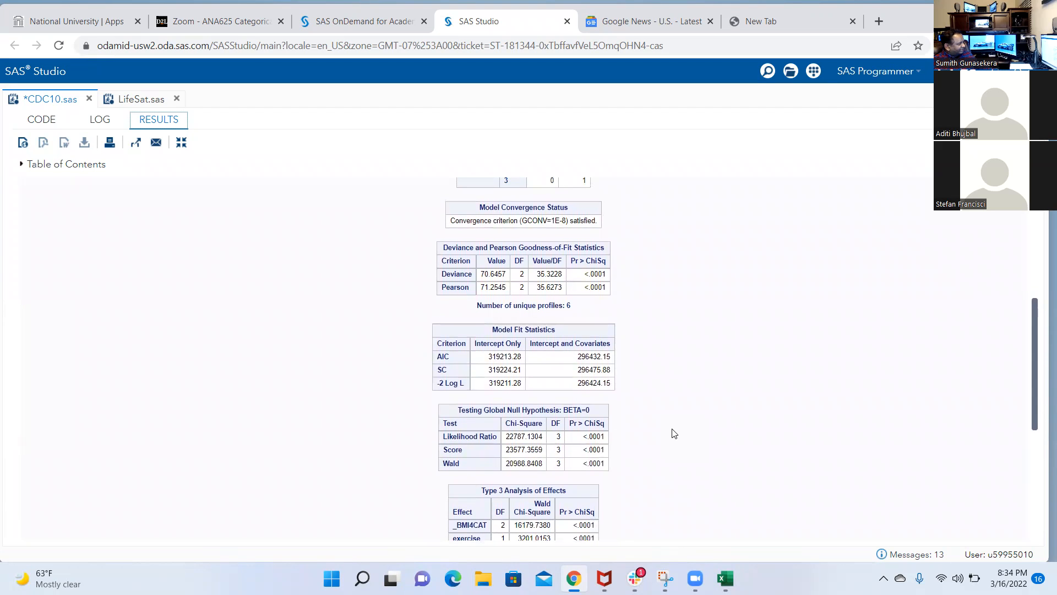
pyautogui.scroll(3, 674, 433)
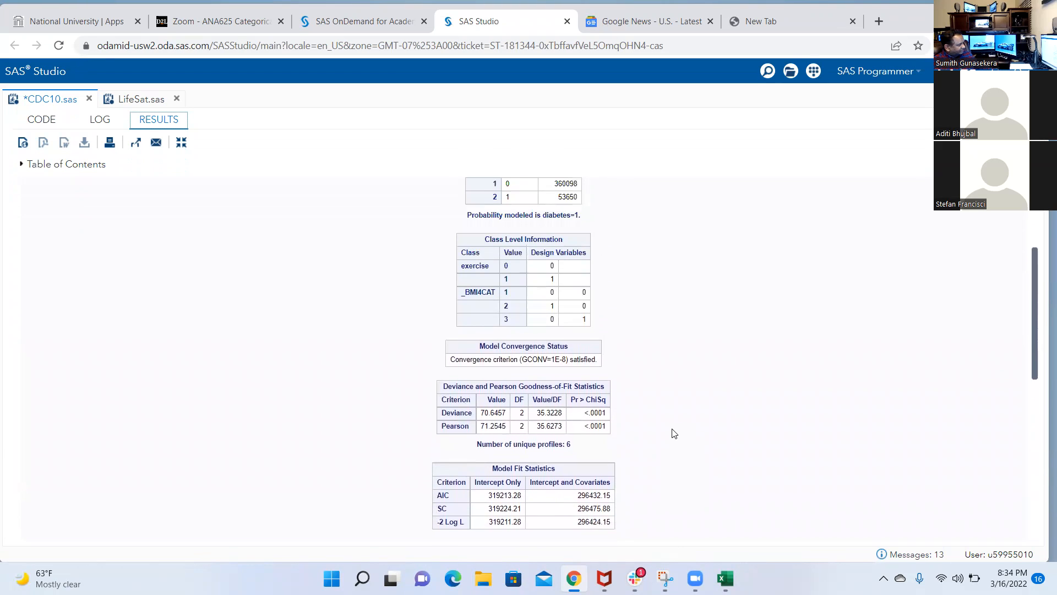
pyautogui.scroll(1, 674, 434)
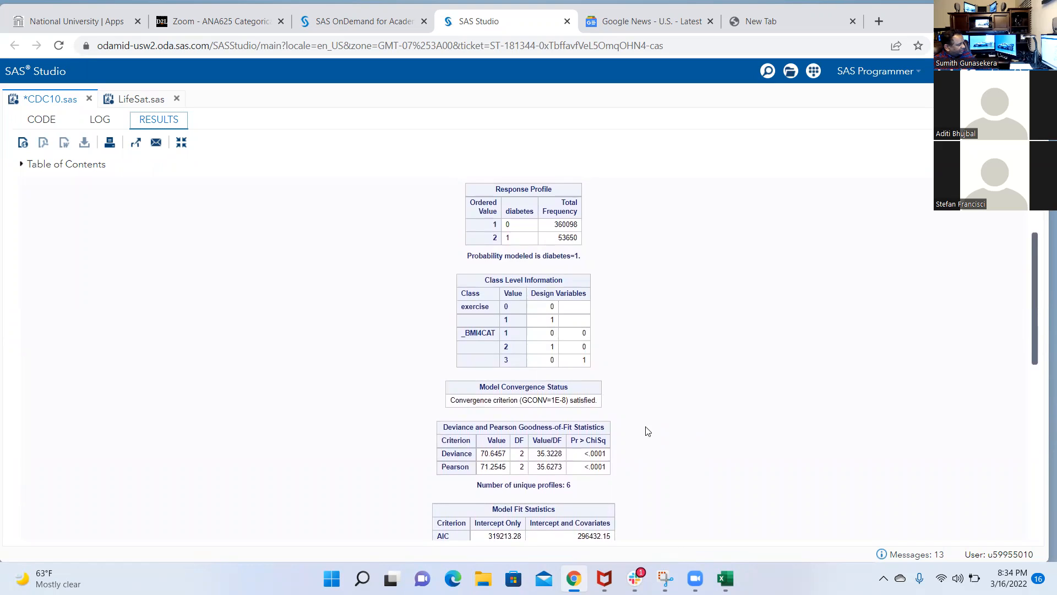
pyautogui.scroll(1, 644, 413)
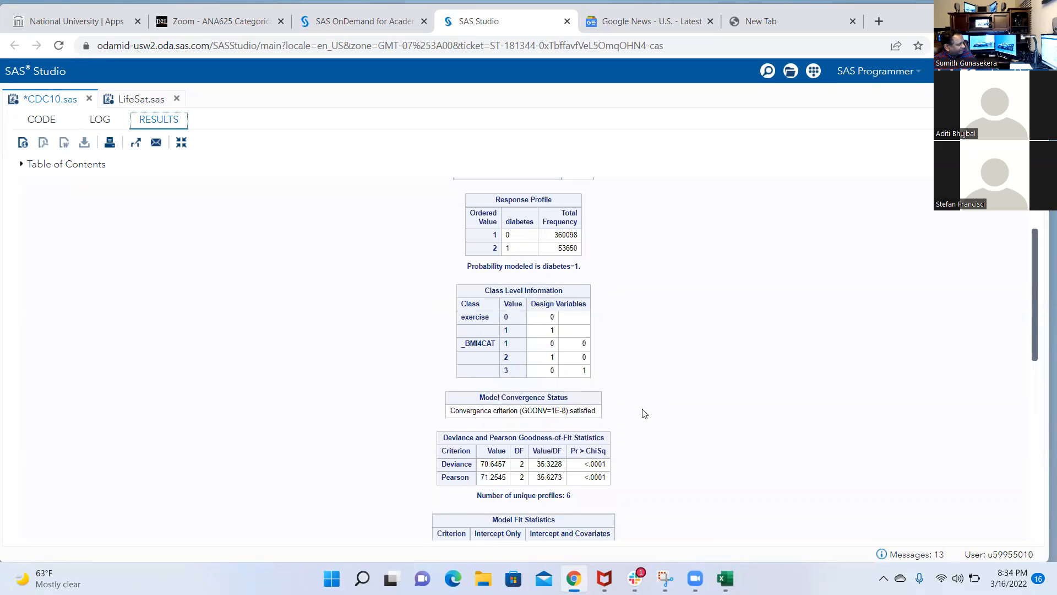
# Switch to the HW 1 workbook in Excel to compare the -2 Log L difference in S28 with the main-effects deviance
pyautogui.click(726, 579)
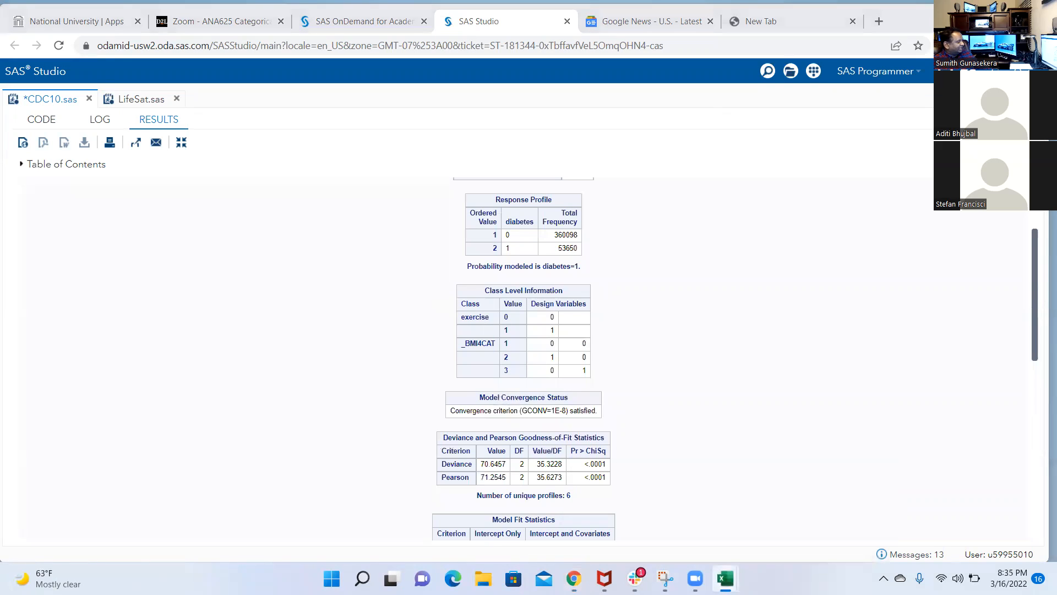
pyautogui.rightClick(726, 578)
pyautogui.click(726, 578)
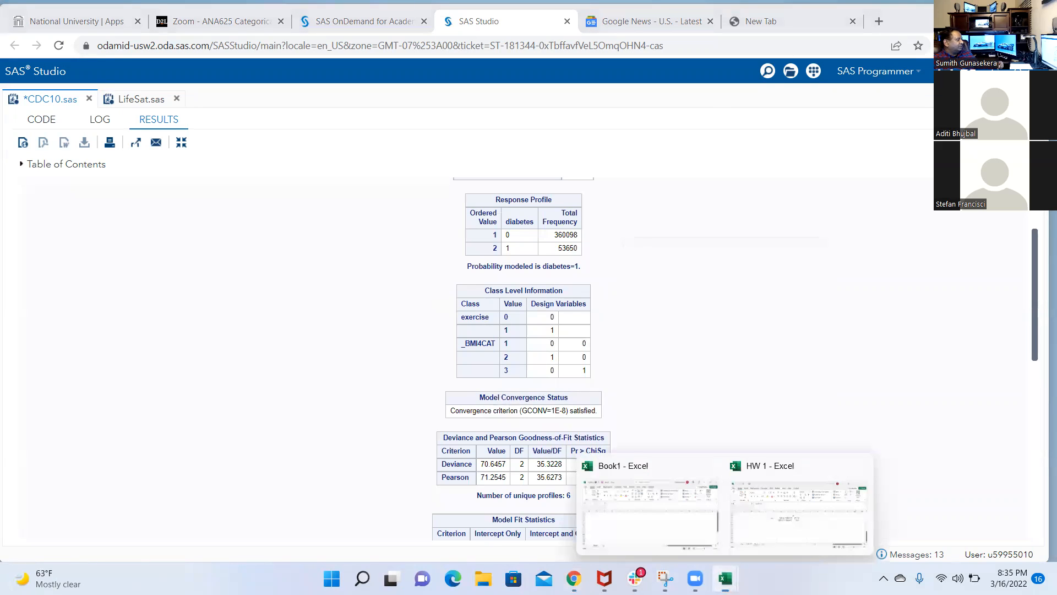
pyautogui.click(822, 544)
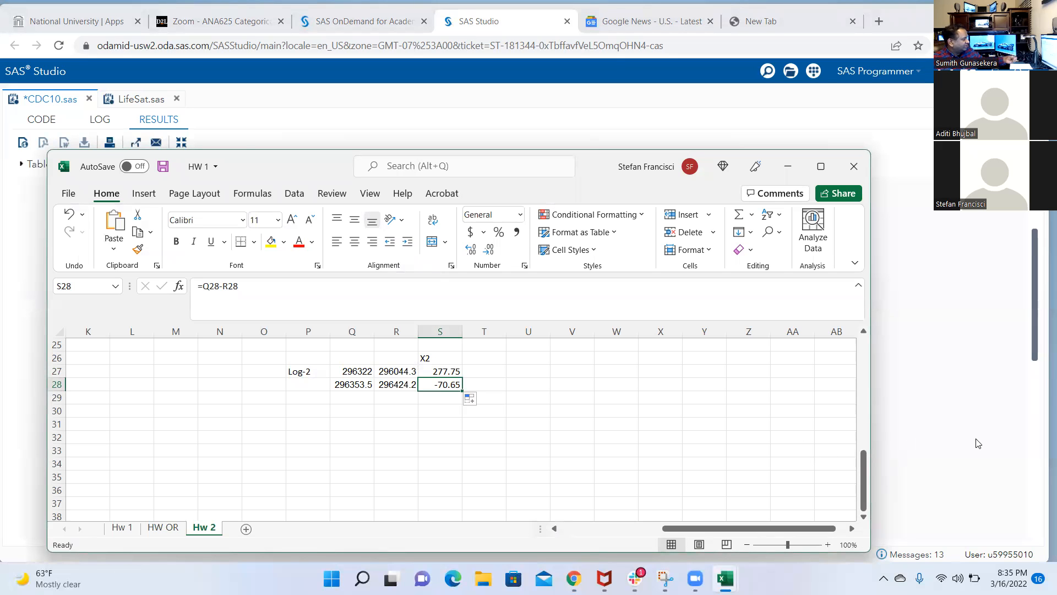
# Switch back to the SAS Studio code, rerun only the interaction block on lines 140–143, and check its deviance and model fit tables
pyautogui.hotkey('alt', 'Tab')
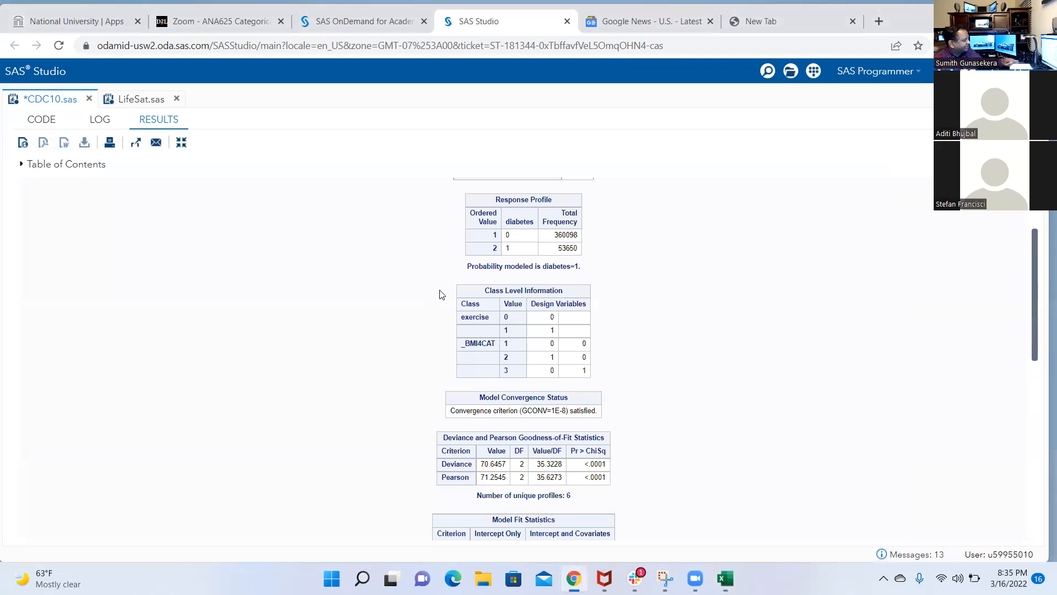
pyautogui.click(34, 122)
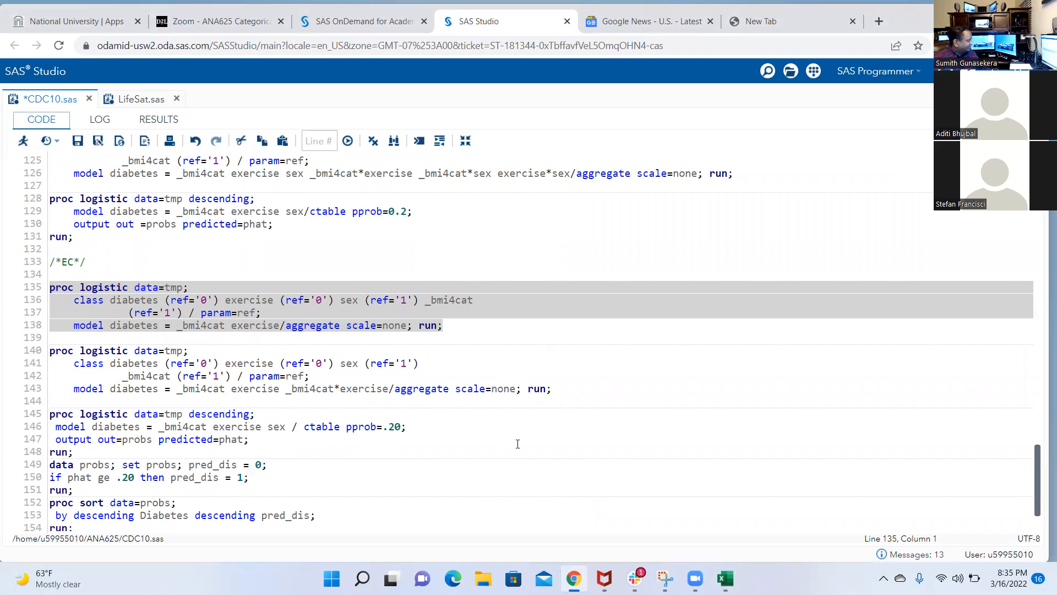
pyautogui.click(280, 326)
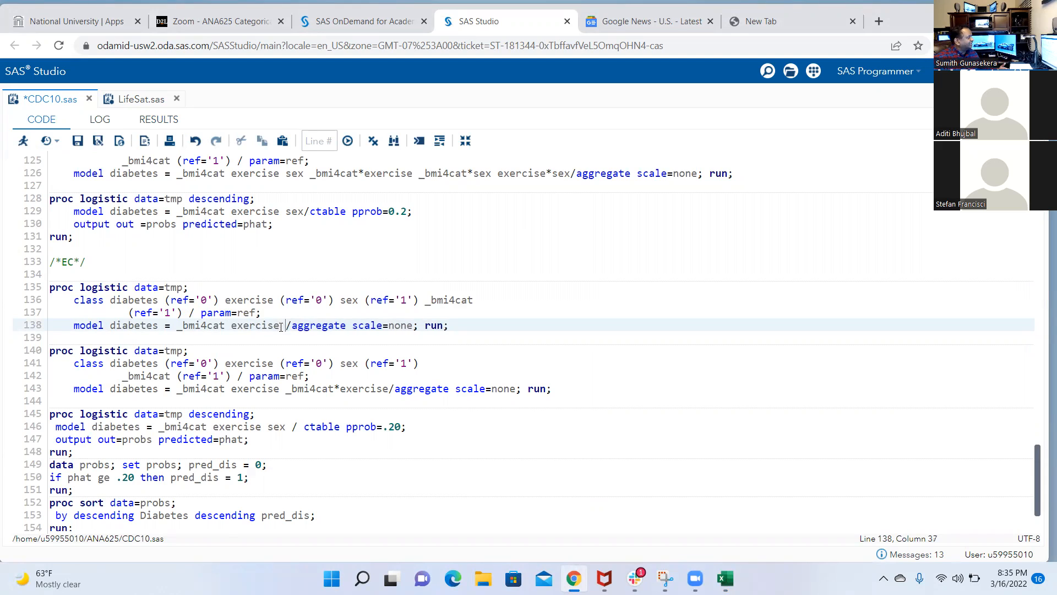
pyautogui.press('BackSpace')
pyautogui.moveTo(552, 389); pyautogui.dragTo(49, 355)
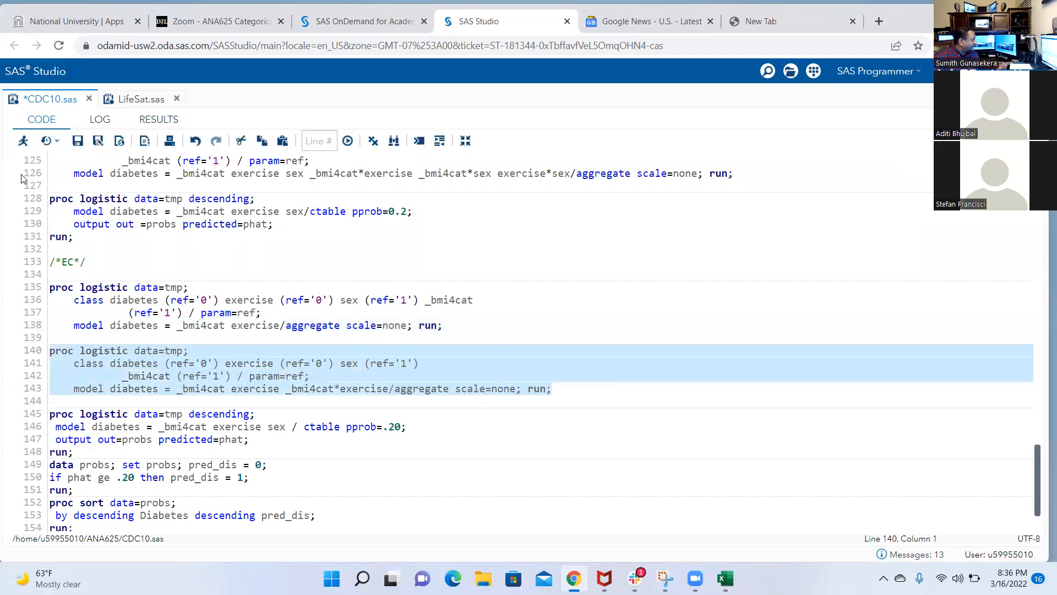
pyautogui.click(23, 141)
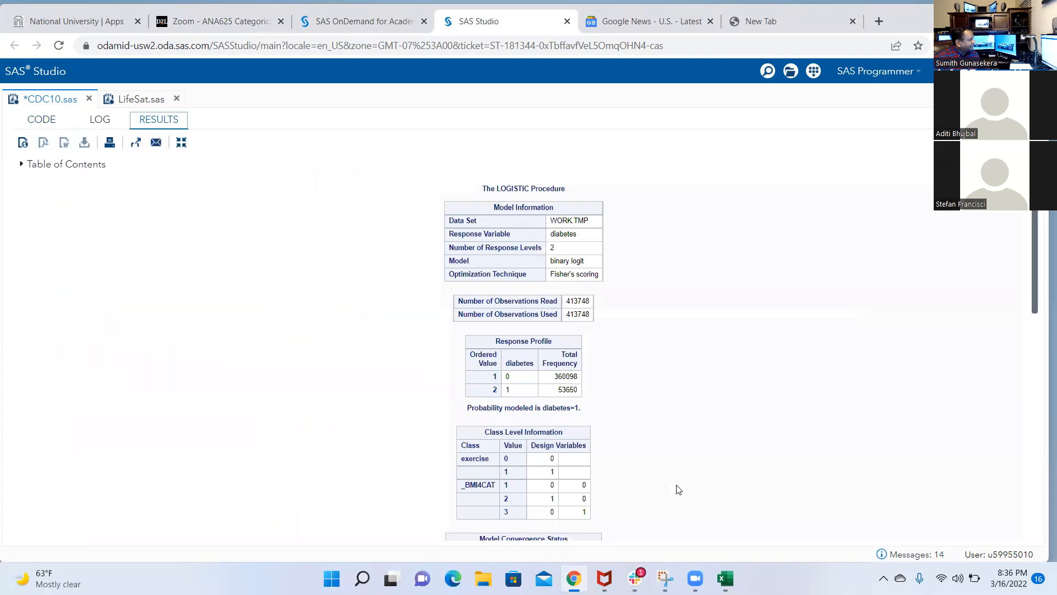
pyautogui.scroll(-2, 679, 424)
pyautogui.scroll(-2, 680, 424)
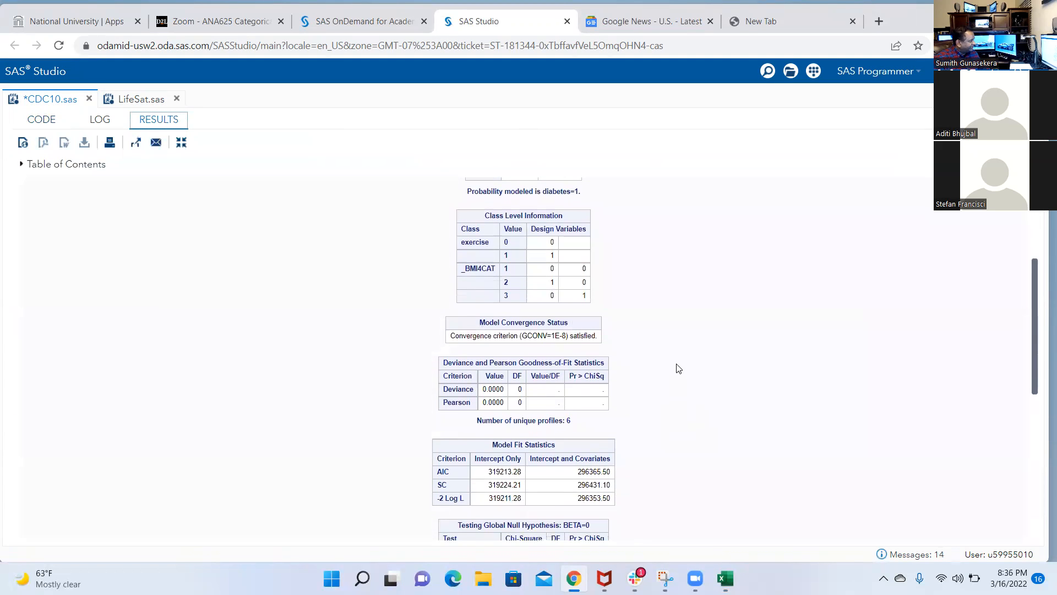
# Return to the code and add sex as a predictor in the main-effects model statement on line 138
pyautogui.scroll(-1, 678, 369)
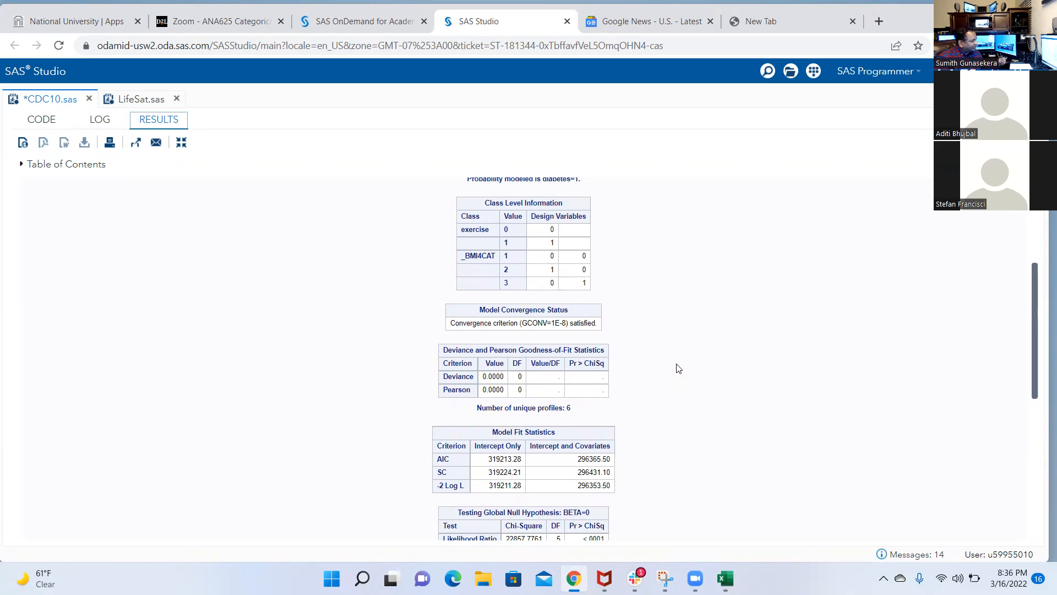
pyautogui.click(47, 119)
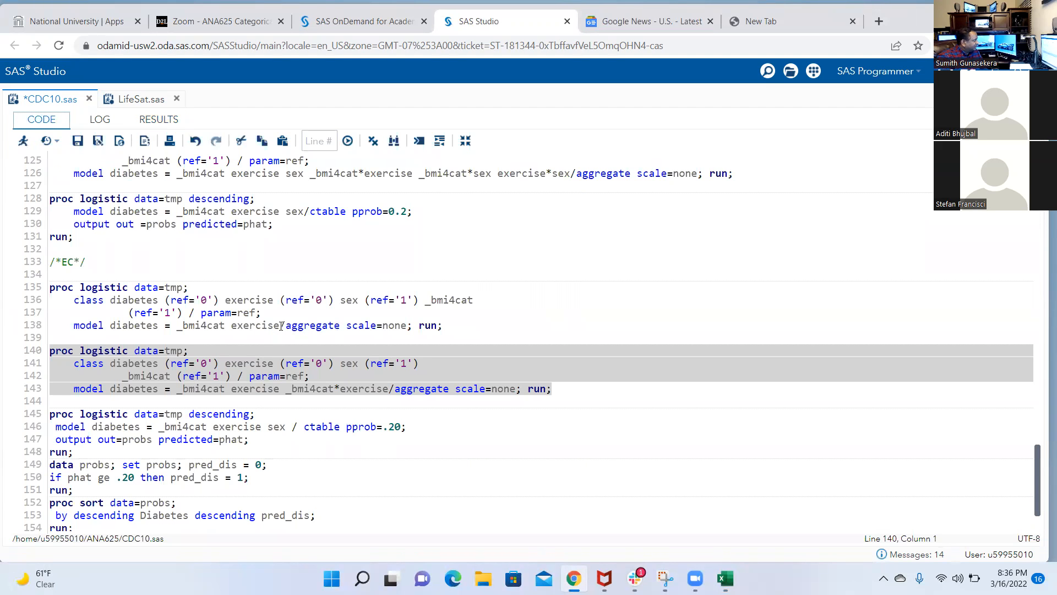
pyautogui.click(282, 326)
pyautogui.write('sex')
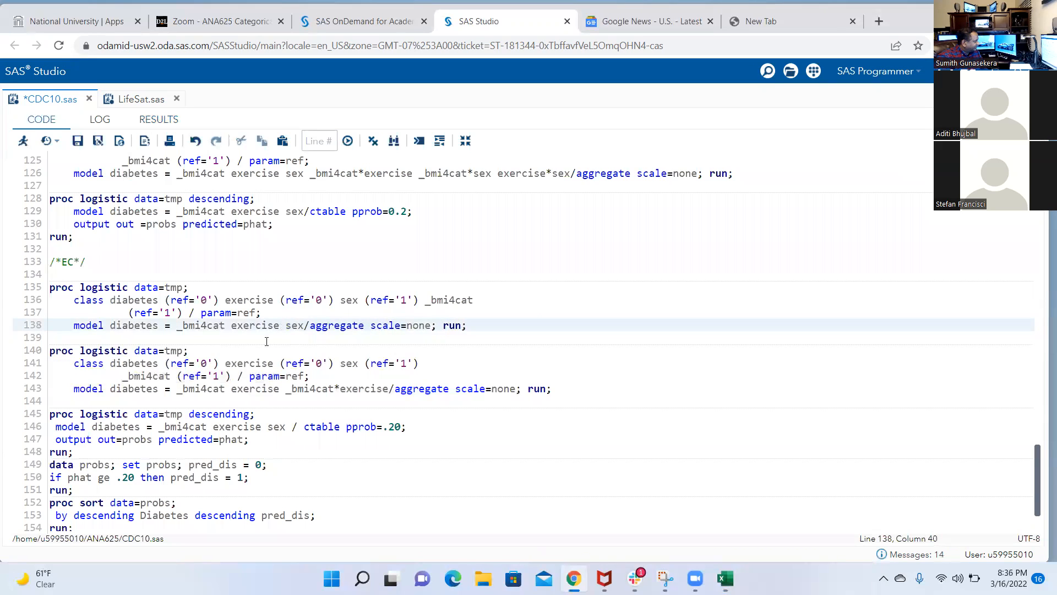
# Add sex plus the two-way interactions _bmi4cat*sex and exercise*sex to the interaction model statement on line 143
pyautogui.click(280, 391)
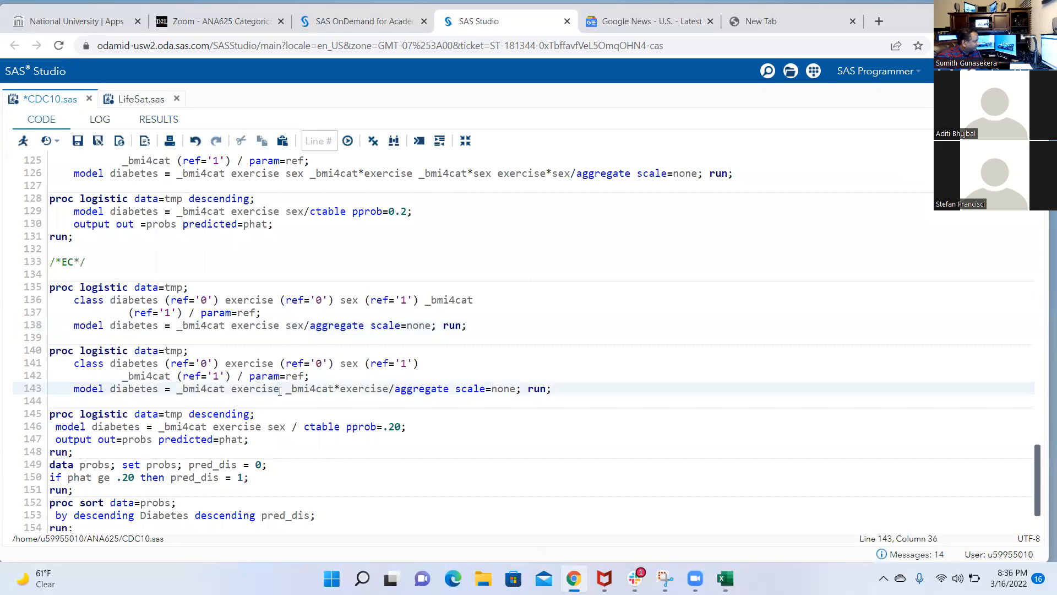
pyautogui.write('sex')
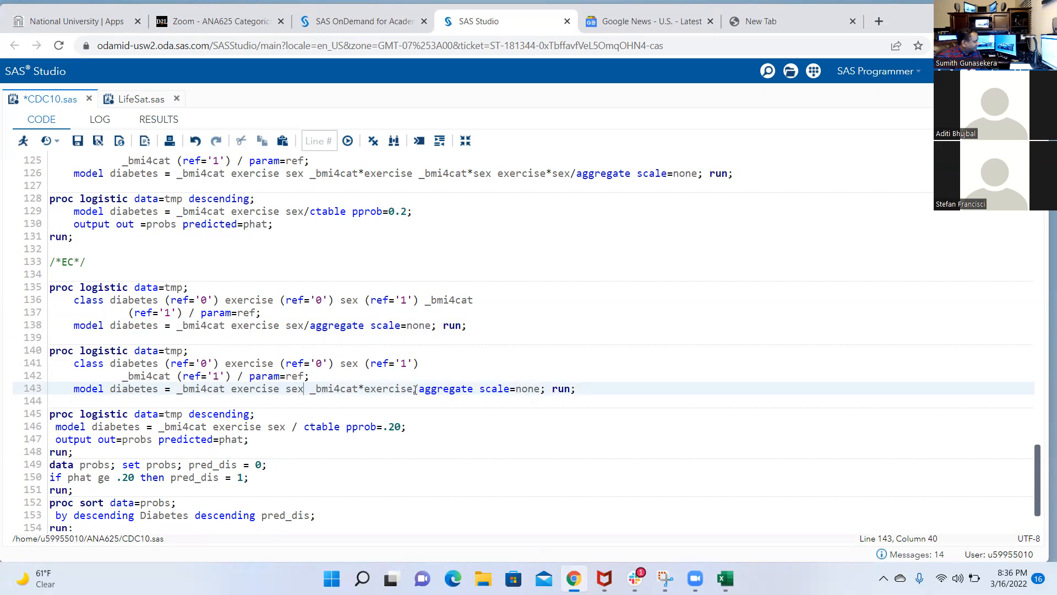
pyautogui.write(' _bmi4c')
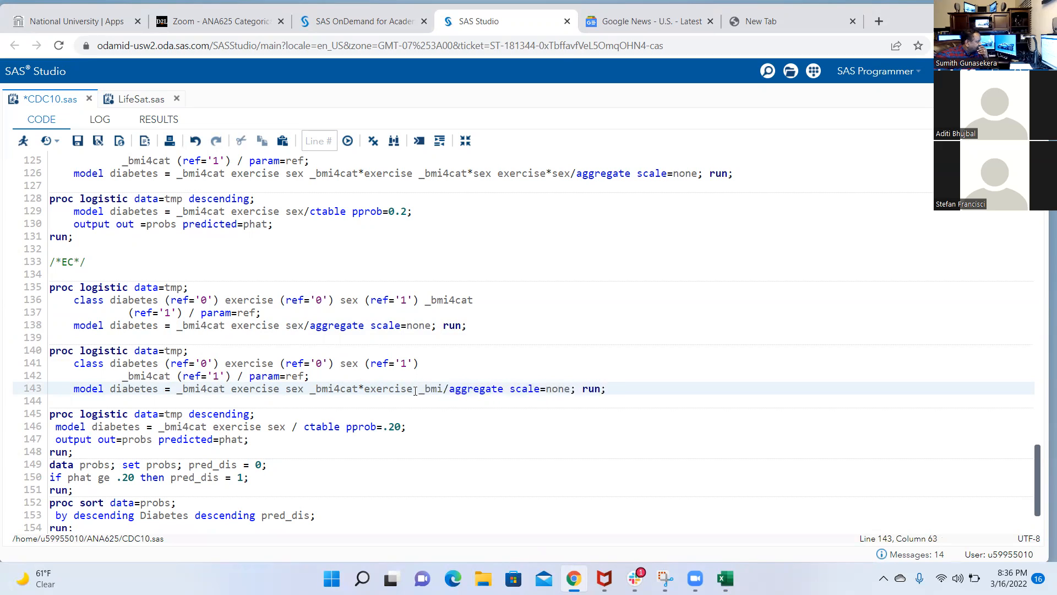
pyautogui.write('at')
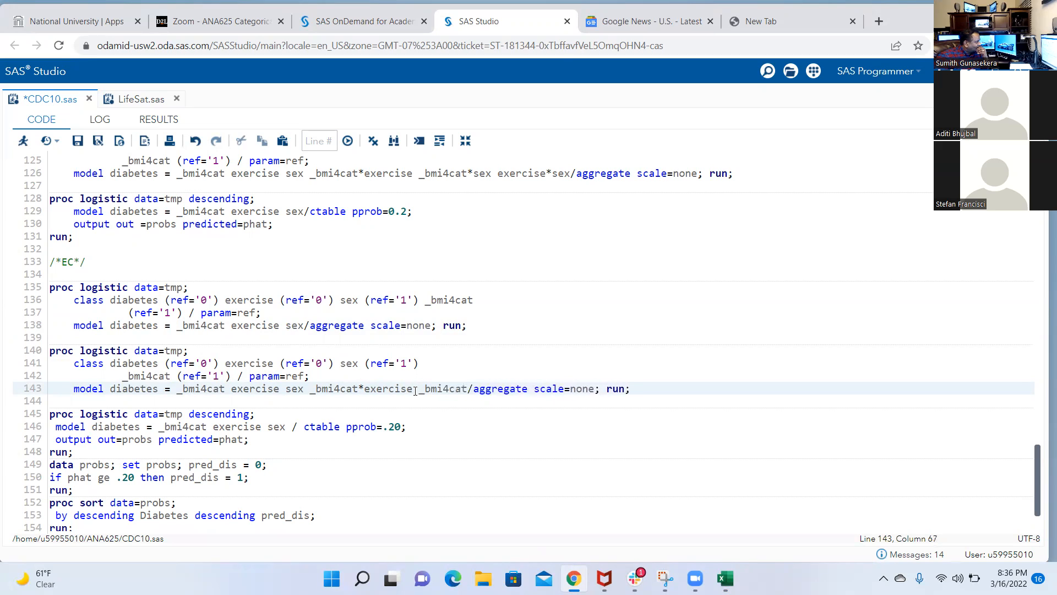
pyautogui.write('*exercise _bmi4cat*sex')
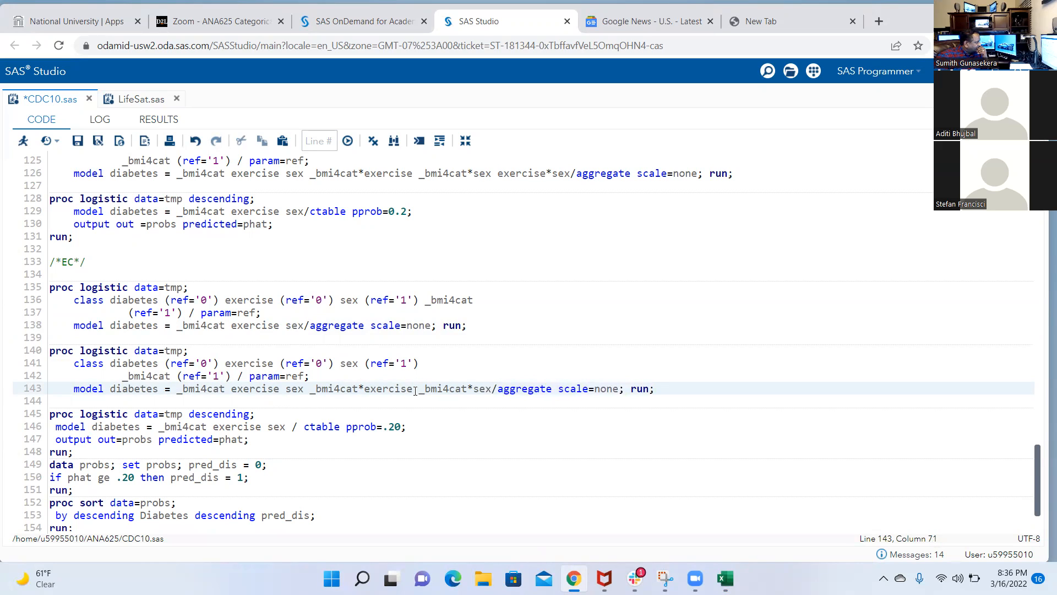
pyautogui.write(' exercise')
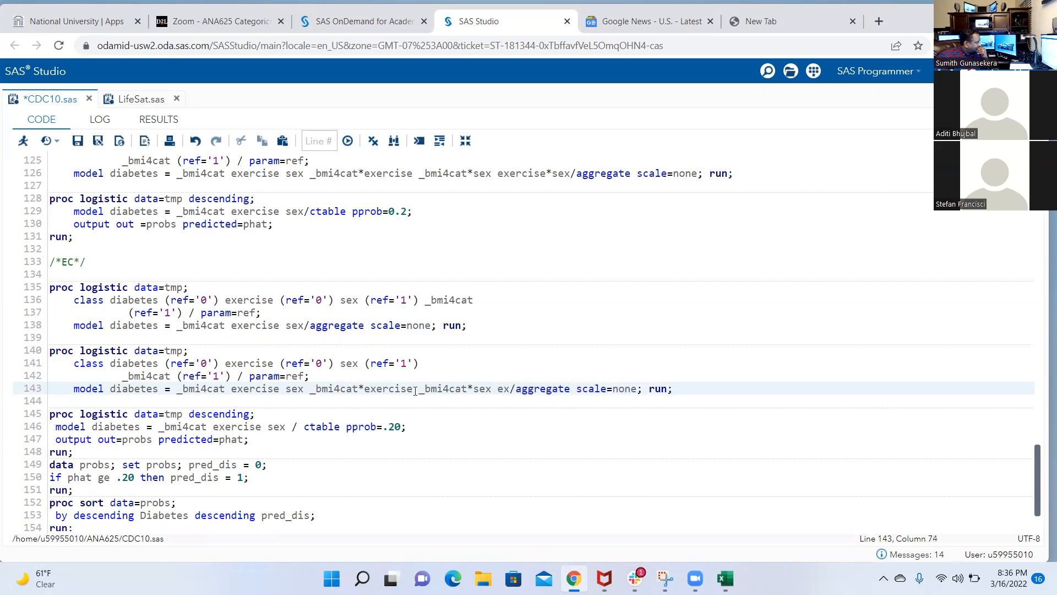
pyautogui.write('*sex')
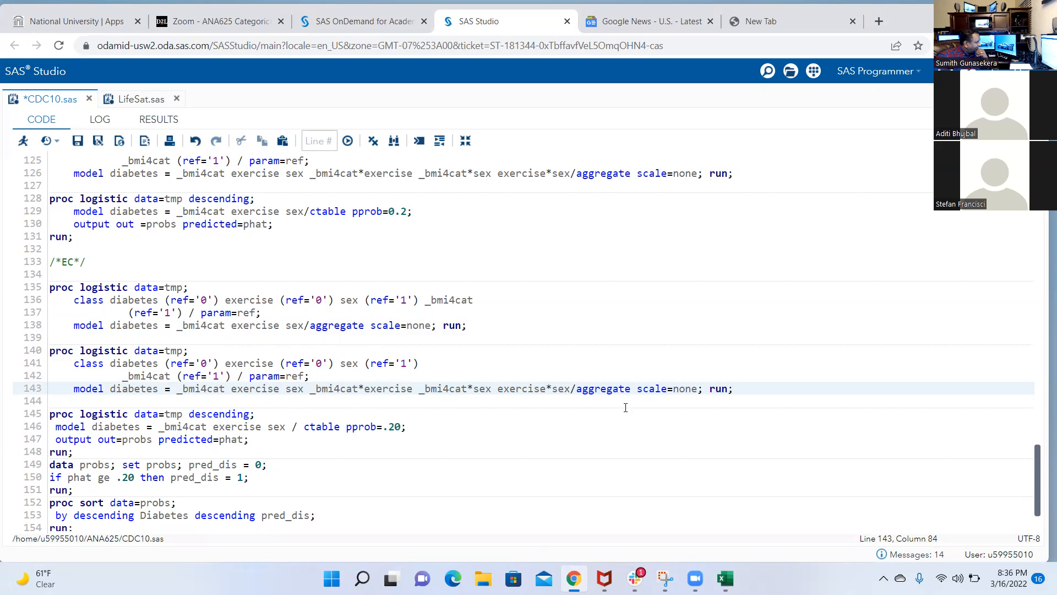
# Add the three-way interaction term bmi*exercise*sex before the aggregate option on line 143
pyautogui.write('bm')
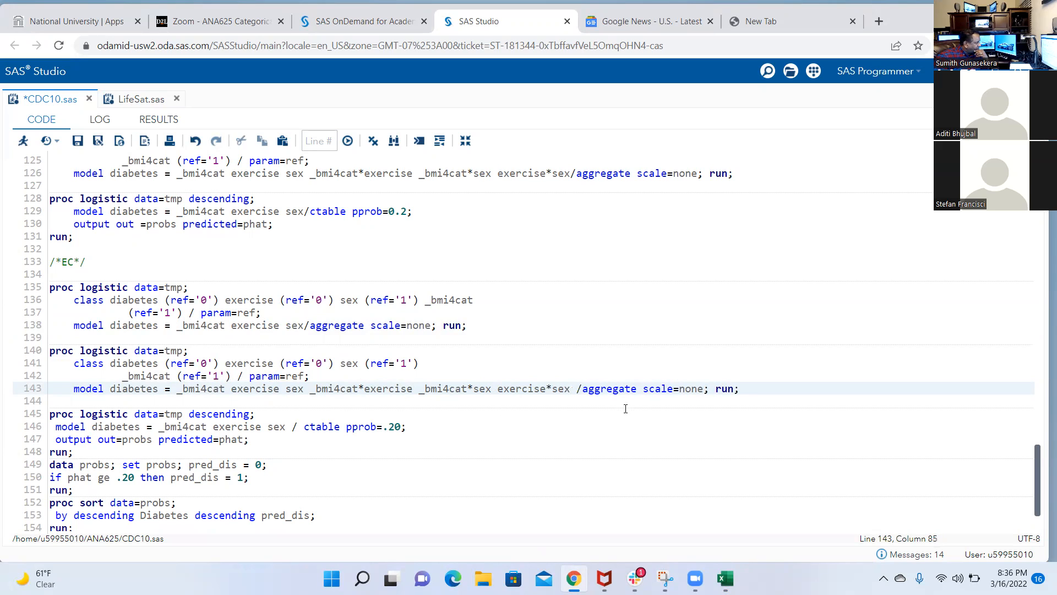
pyautogui.write('i')
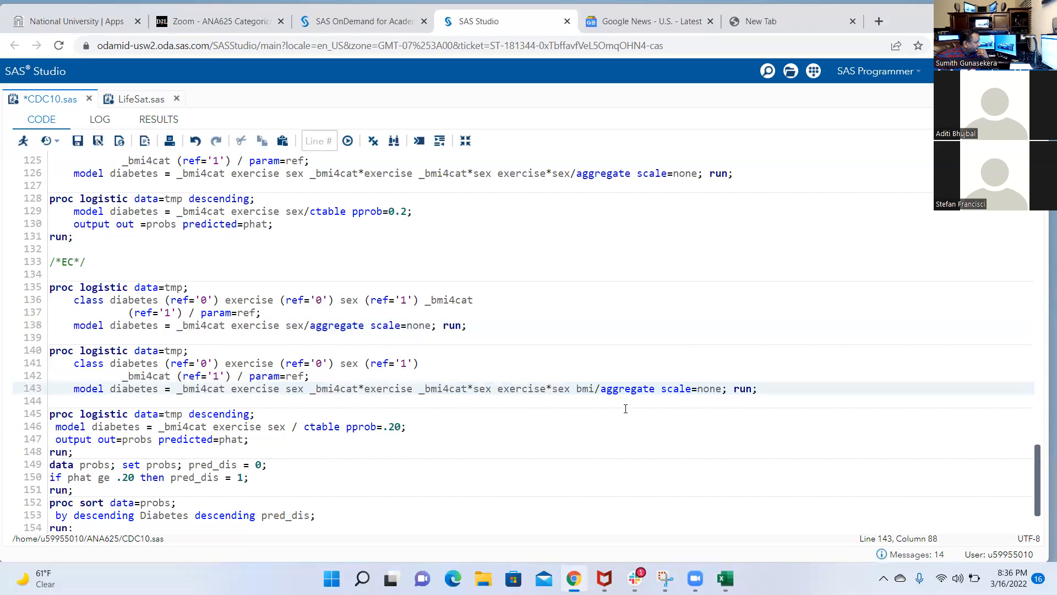
pyautogui.write('*exercise')
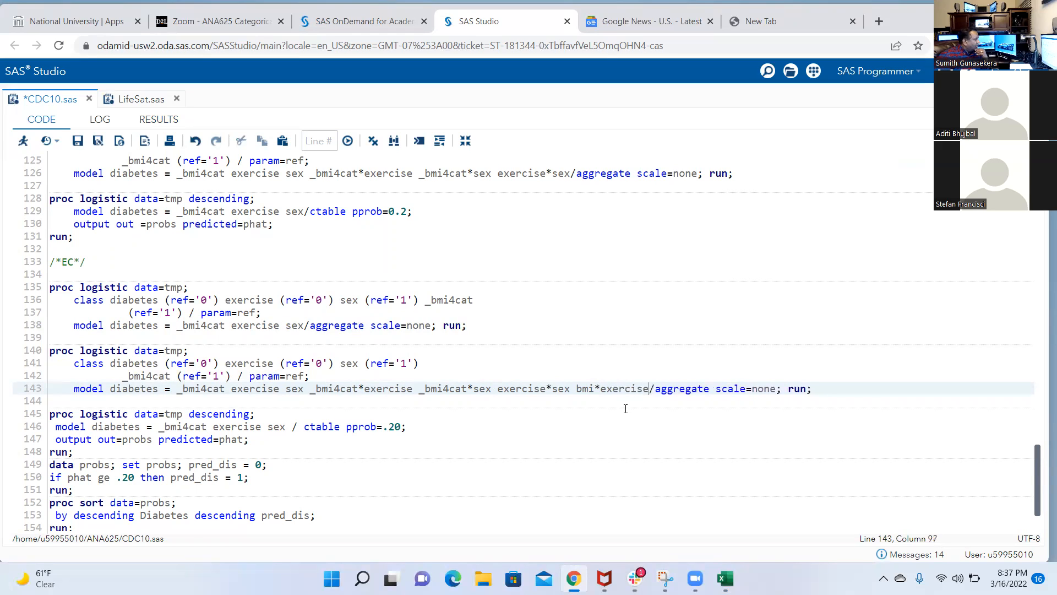
pyautogui.write('*sec')
pyautogui.press('BackSpace')
pyautogui.write('x')
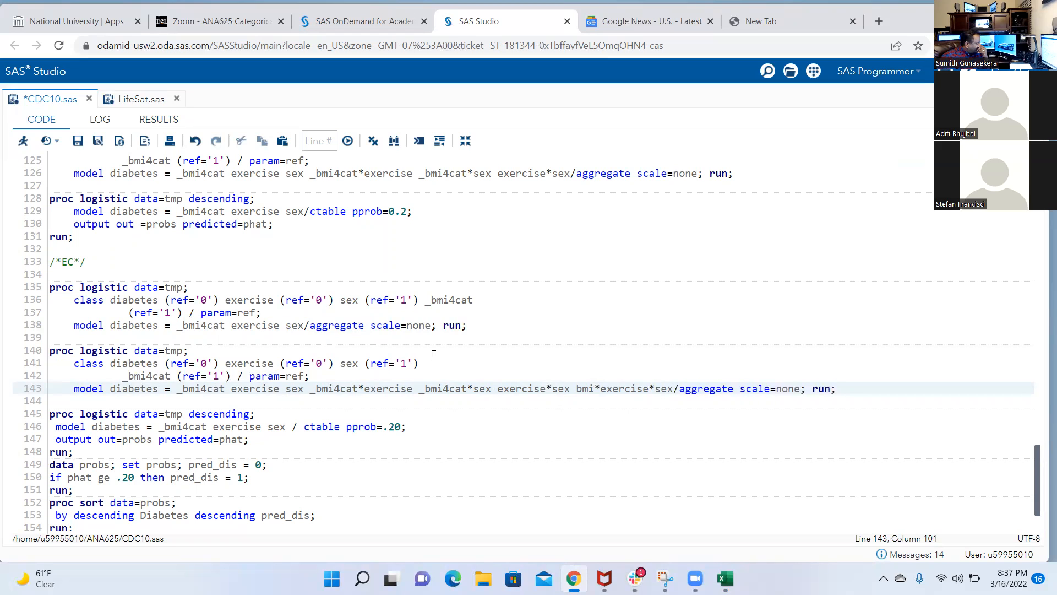
# Run only the main-effects block on lines 135–138 and copy its -2 Log L for intercept and covariates
pyautogui.moveTo(467, 326); pyautogui.dragTo(2, 289)
pyautogui.click(23, 141)
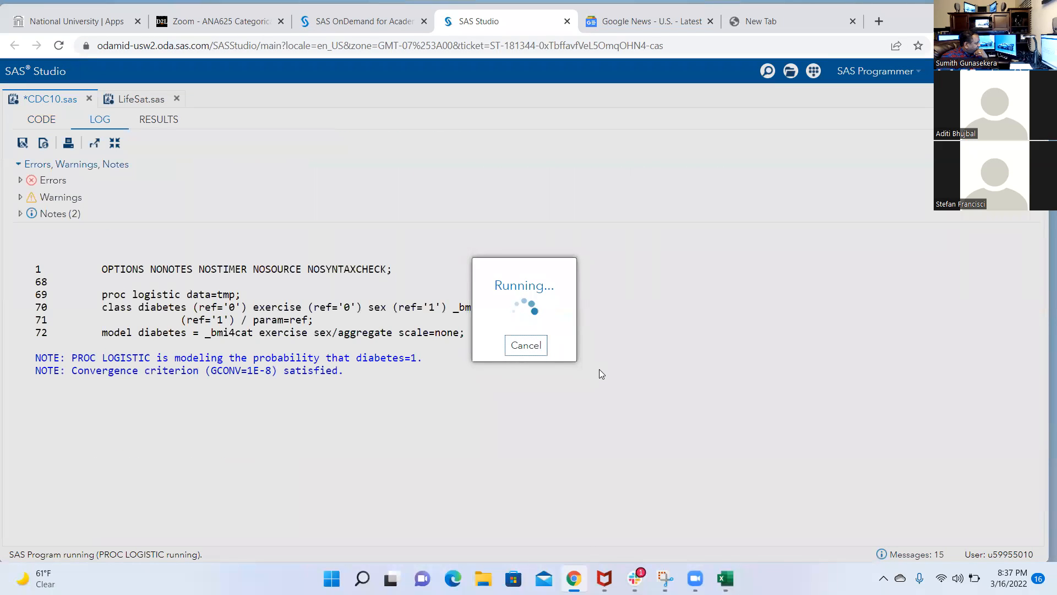
pyautogui.scroll(-2, 603, 378)
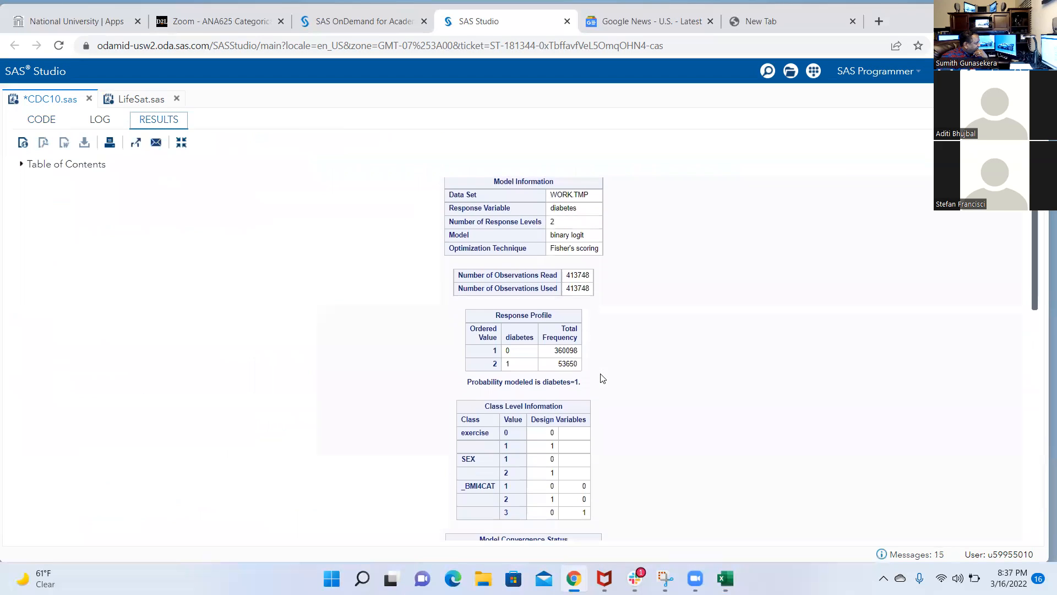
pyautogui.scroll(-3, 602, 378)
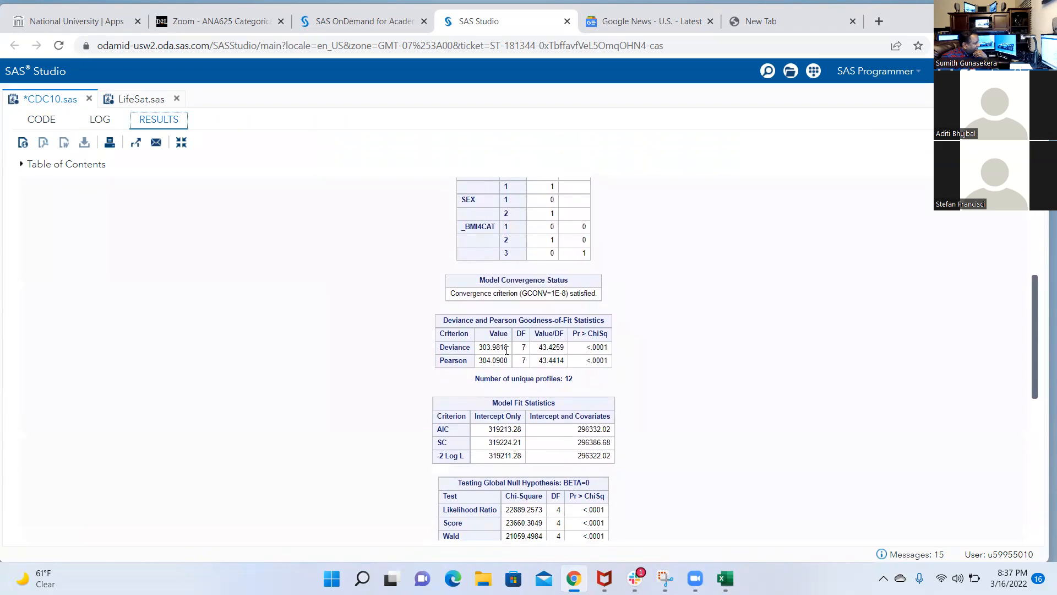
pyautogui.moveTo(577, 457); pyautogui.dragTo(616, 467)
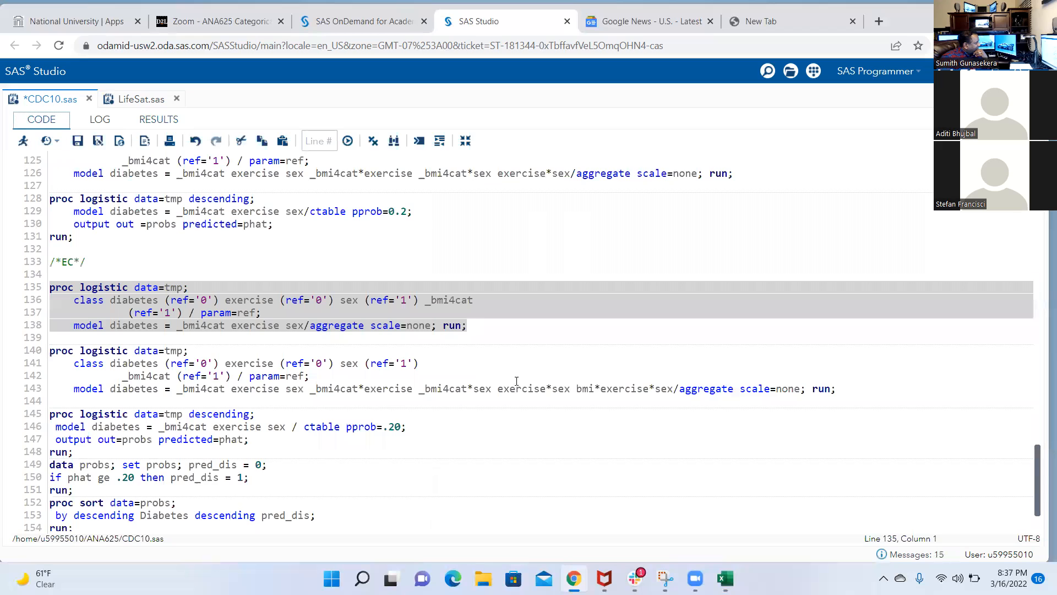
# Try running the interaction block on lines 140–143, and correct its three-way term to _bmi4cat*exercise*sex
pyautogui.moveTo(834, 393); pyautogui.dragTo(0, 352)
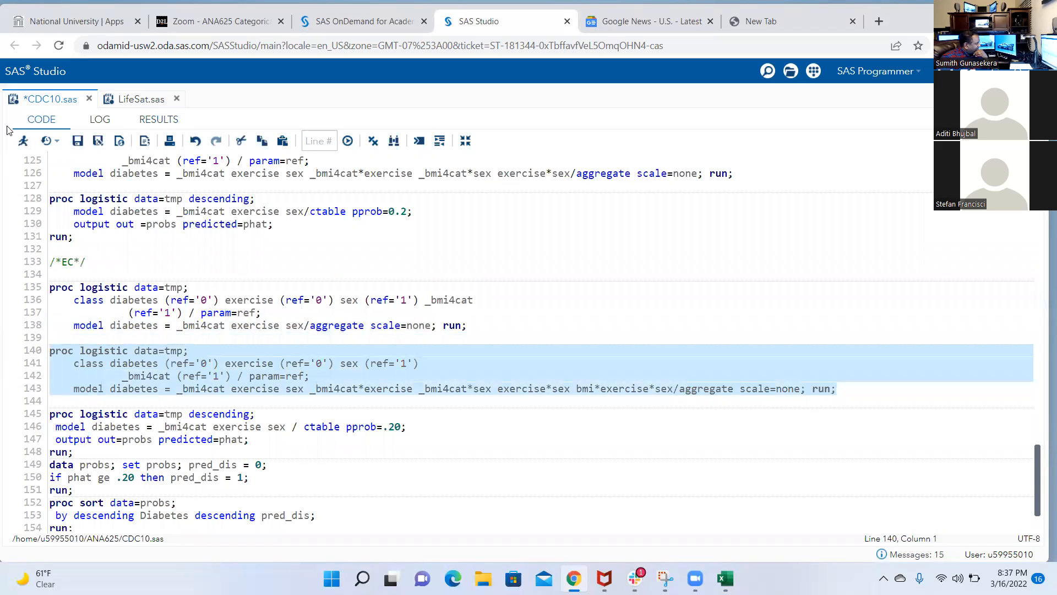
pyautogui.click(22, 142)
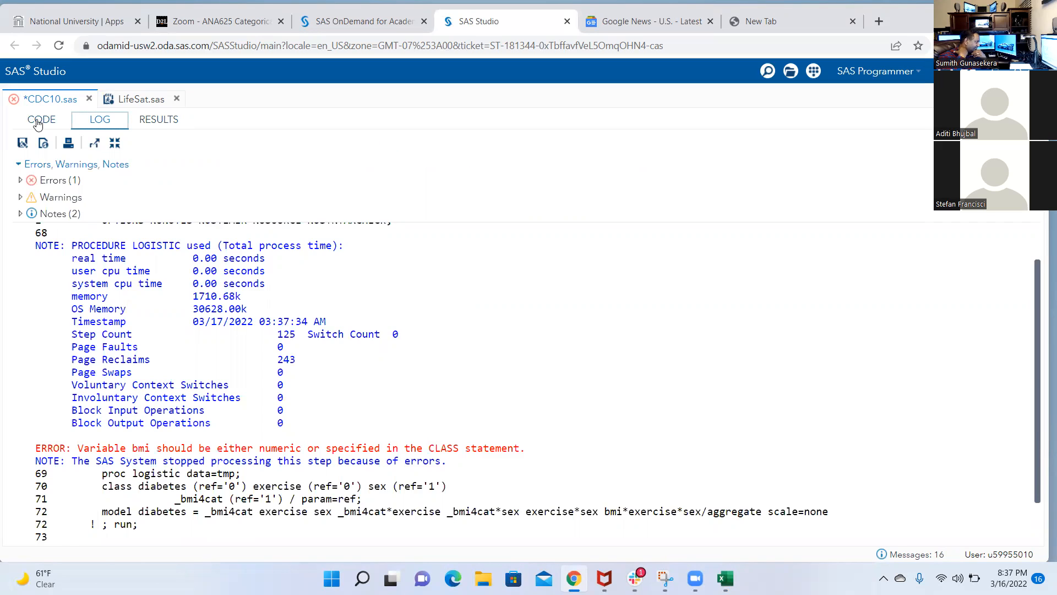
pyautogui.click(39, 120)
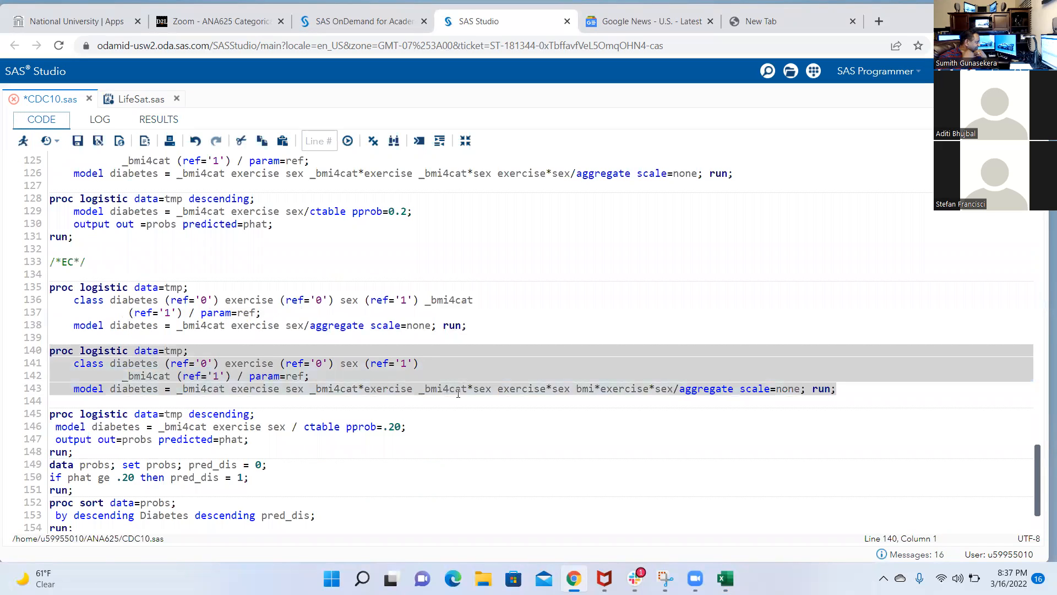
pyautogui.click(596, 389)
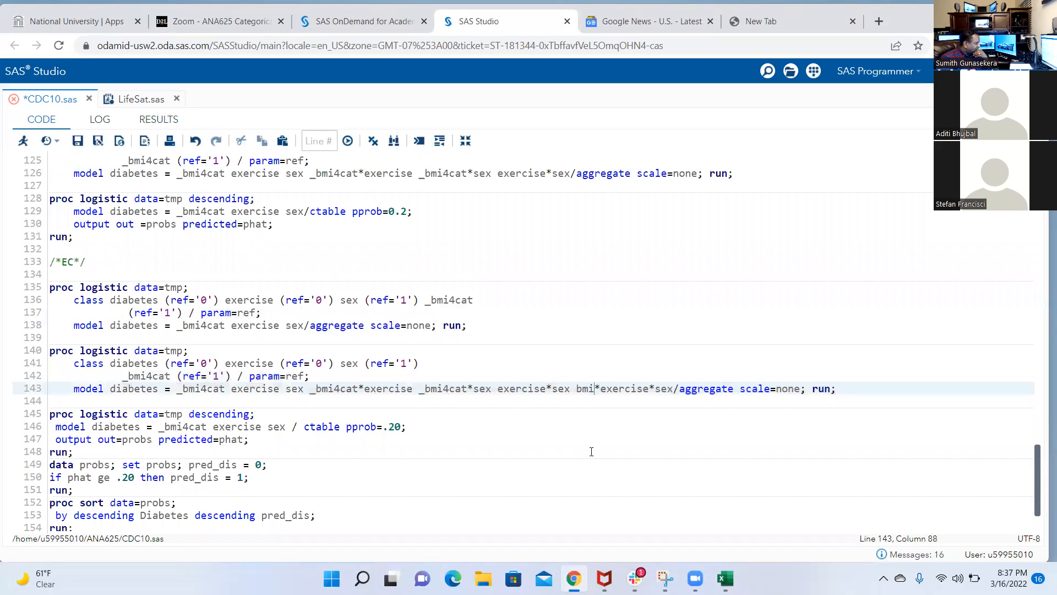
pyautogui.write('4cat')
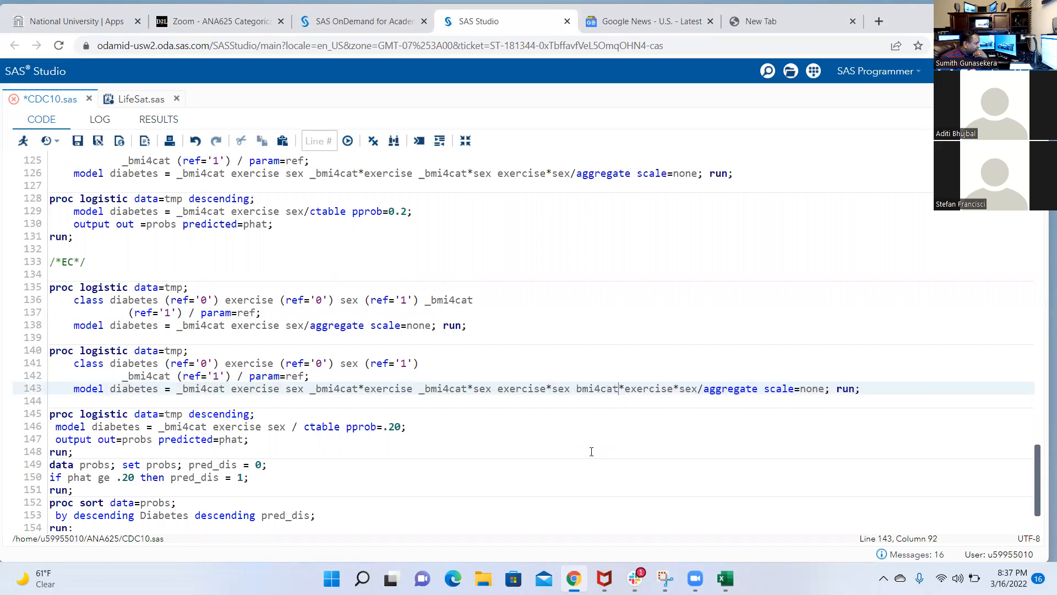
pyautogui.write('_')
# Rerun only the interaction block on lines 140–143 and bring its deviance and model fit tables into view
pyautogui.moveTo(876, 387); pyautogui.dragTo(3, 351)
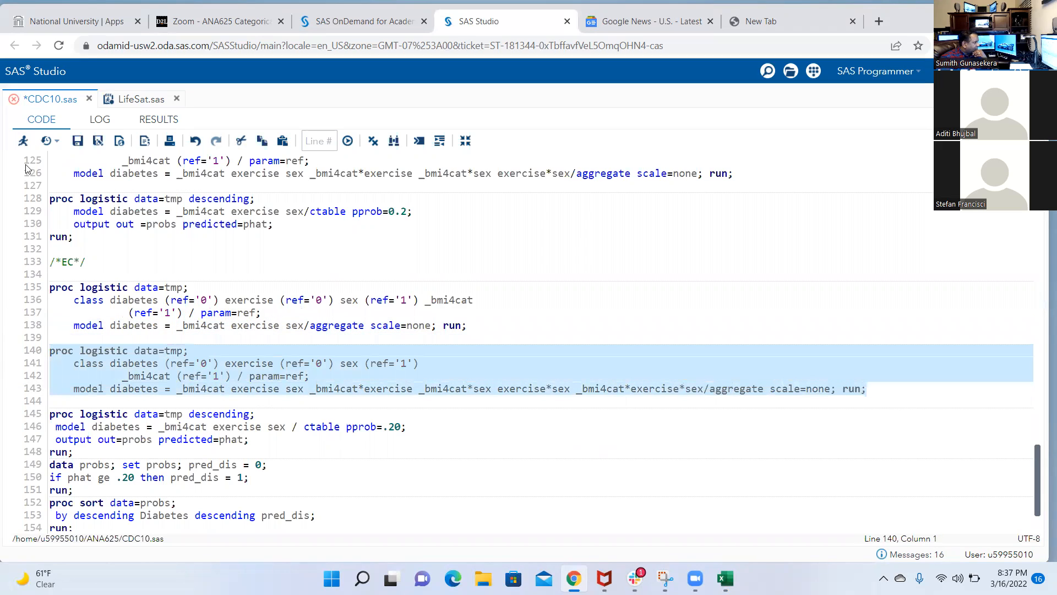
pyautogui.click(23, 141)
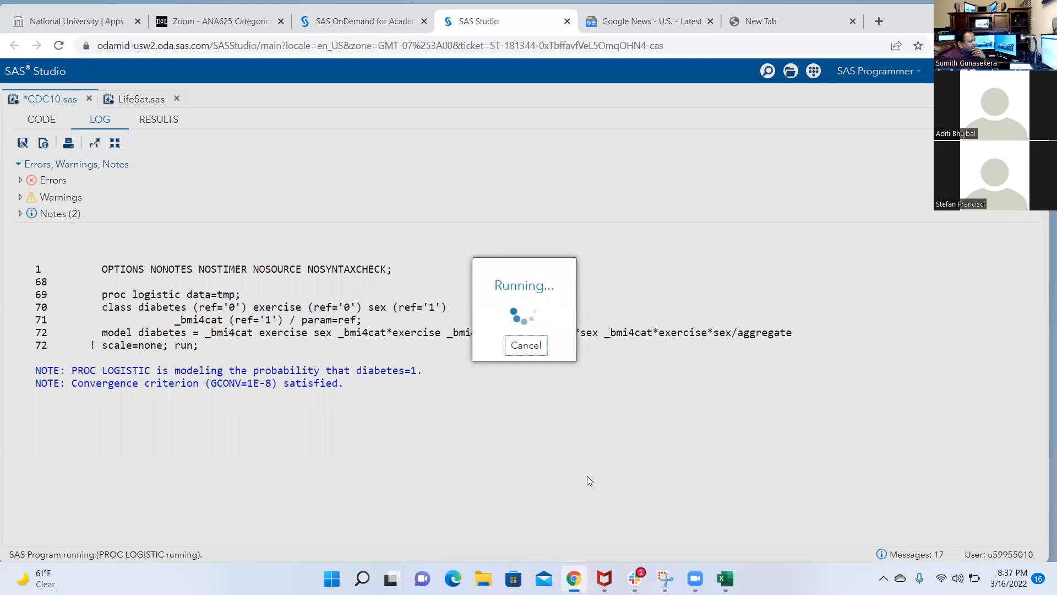
pyautogui.scroll(-5, 650, 438)
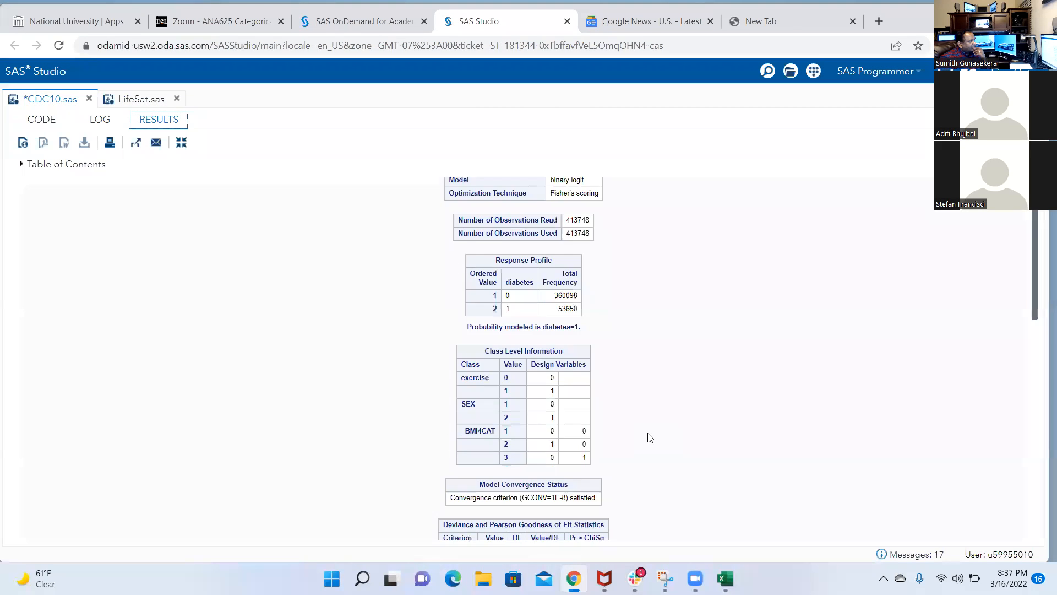
pyautogui.scroll(-1, 649, 438)
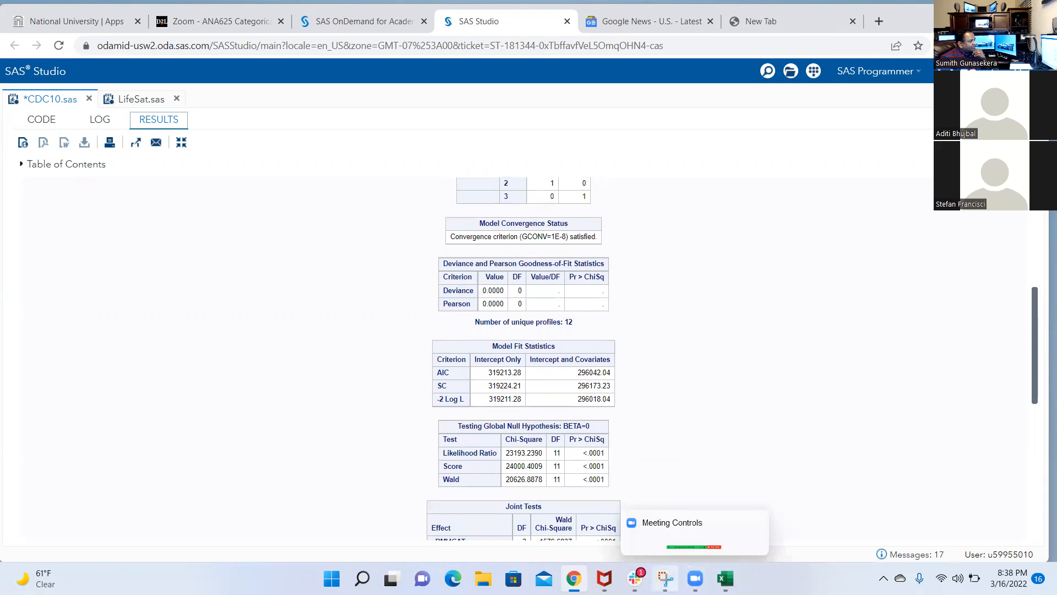
# Switch to the HW 1 workbook in Excel and paste the main-effects -2 Log L, 296322.02, into cell R29
pyautogui.moveTo(725, 578)
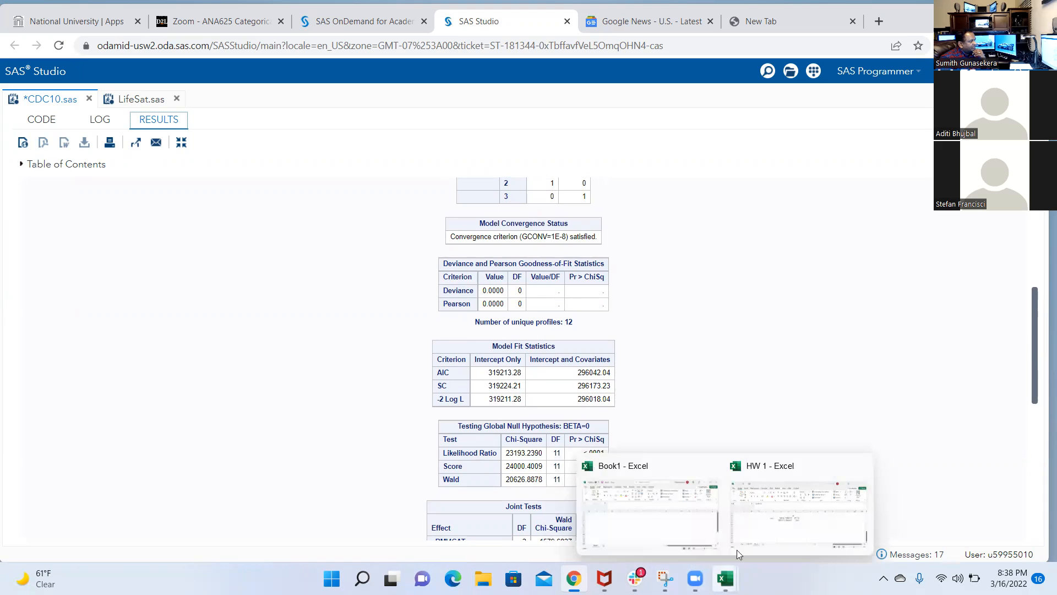
pyautogui.click(782, 520)
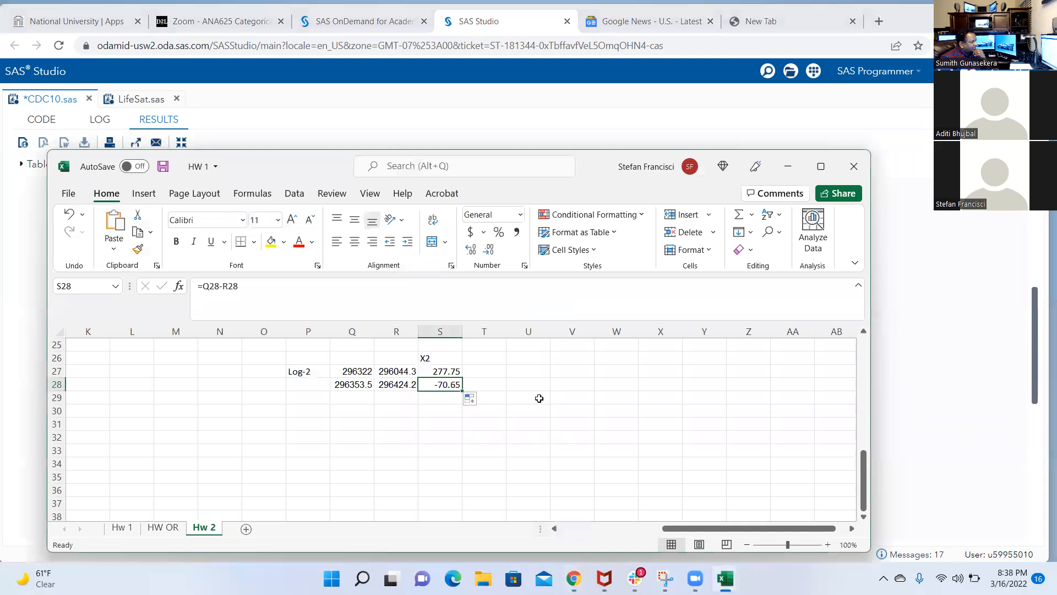
pyautogui.click(404, 398)
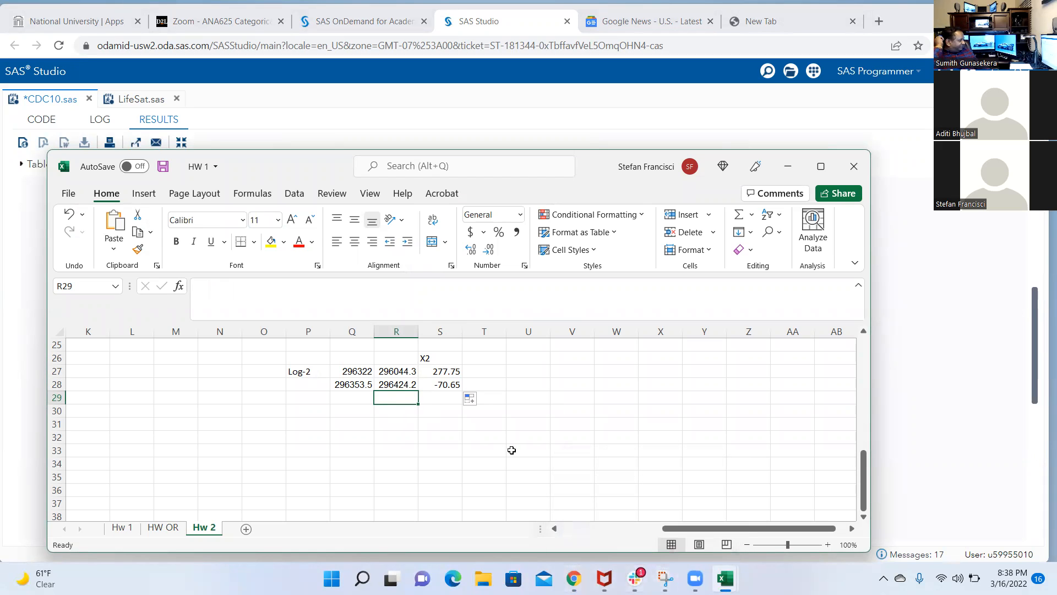
pyautogui.write('296322.02')
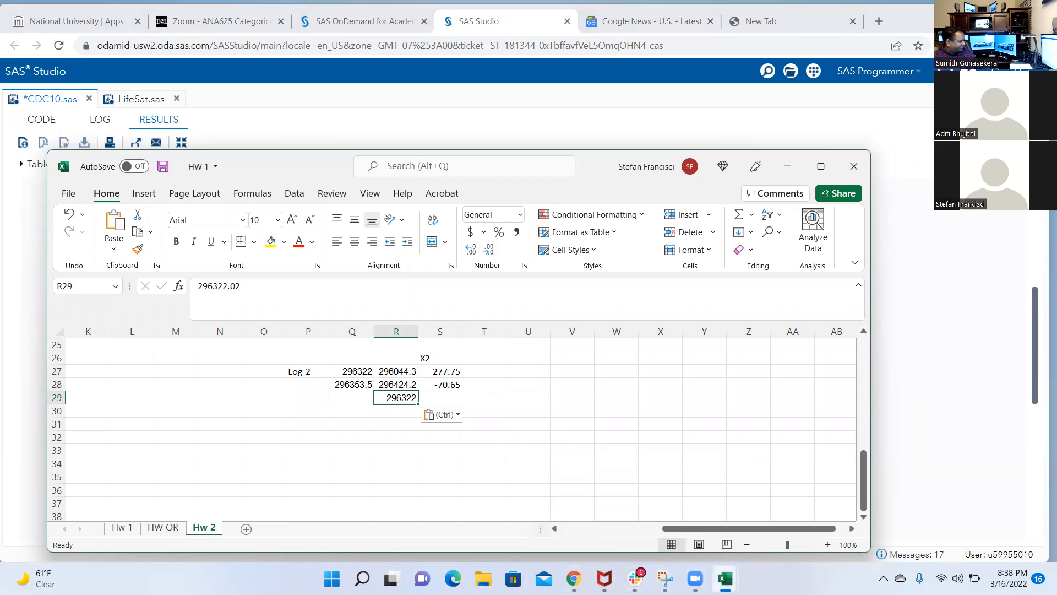
# Copy the interaction model's -2 Log L for intercept and covariates, 296018.04, from SAS Studio into cell Q29 of the HW 1 workbook
pyautogui.click(570, 578)
pyautogui.click(572, 578)
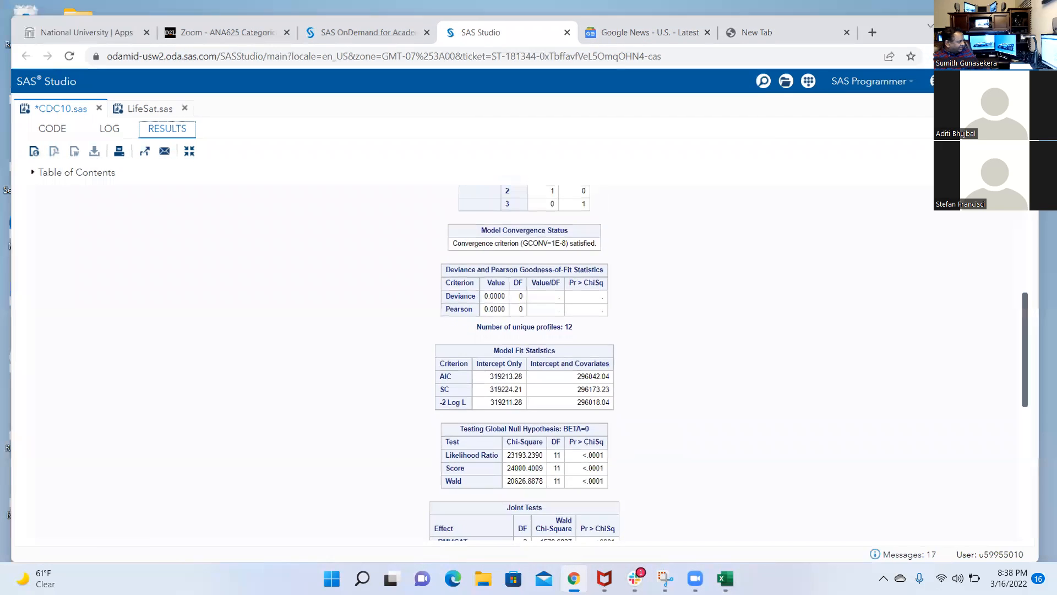
pyautogui.click(572, 578)
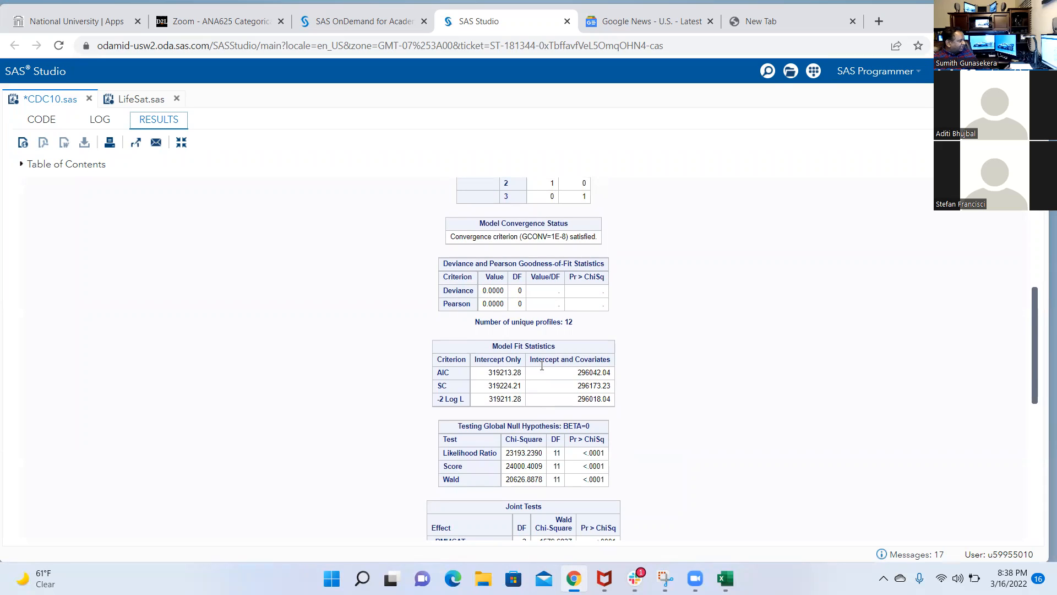
pyautogui.moveTo(577, 399); pyautogui.dragTo(611, 404)
pyautogui.hotkey('ctrl', 'c')
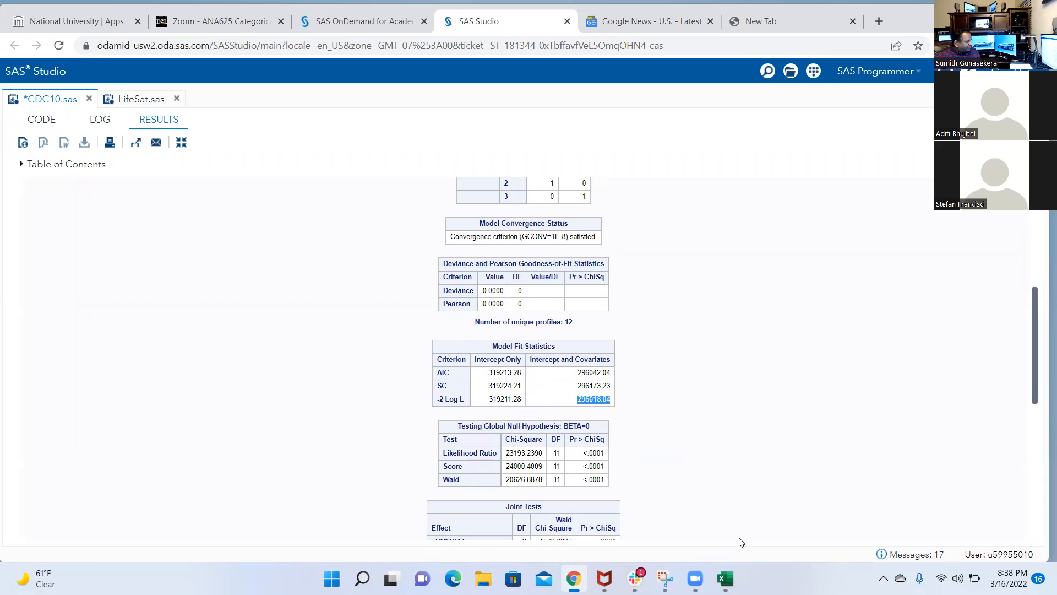
pyautogui.moveTo(725, 578)
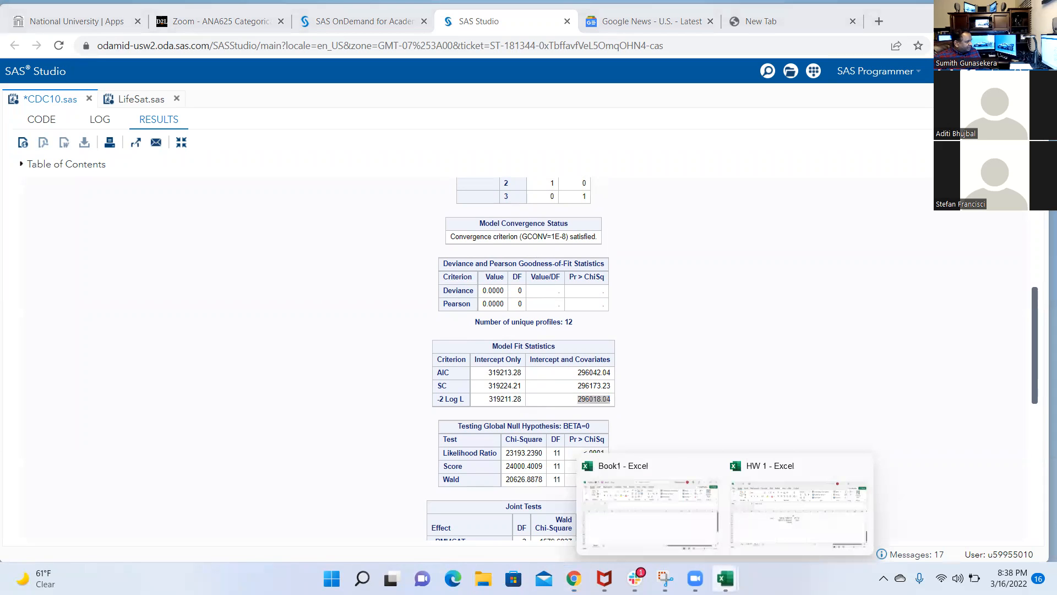
pyautogui.click(772, 528)
pyautogui.click(355, 398)
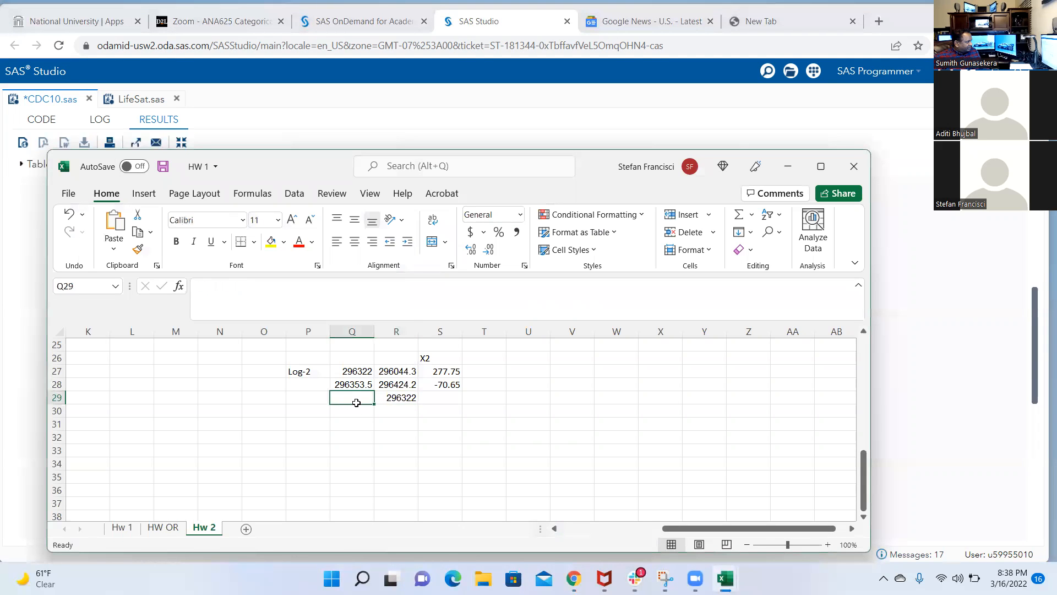
pyautogui.hotkey('ctrl', 'v')
# Fill the X2 difference formula from S28 down to S29, and minimize the workbook to return to the SAS results
pyautogui.click(455, 386)
pyautogui.moveTo(461, 391); pyautogui.dragTo(460, 403)
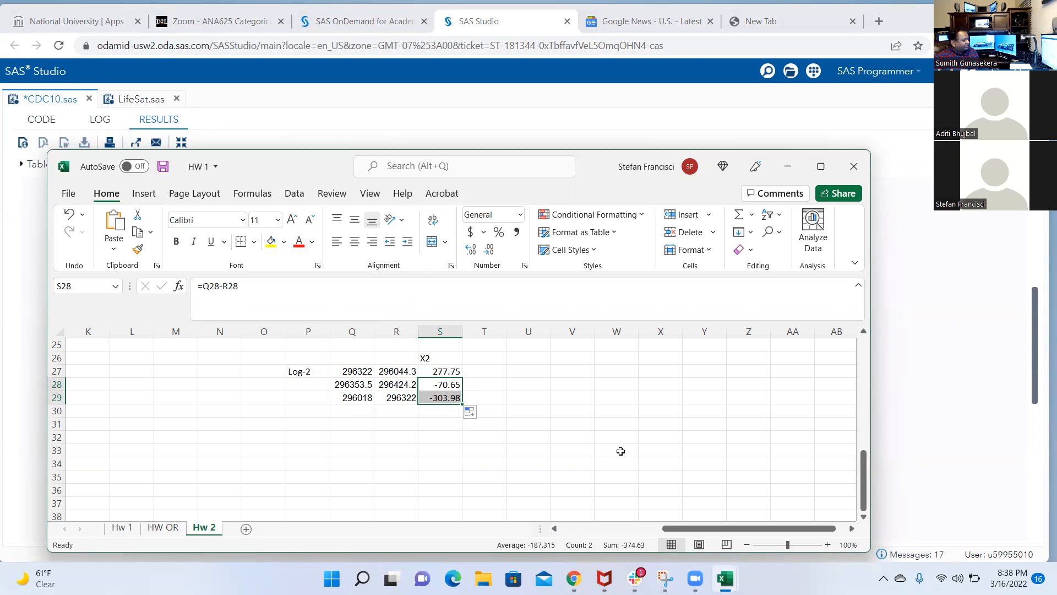
pyautogui.click(443, 399)
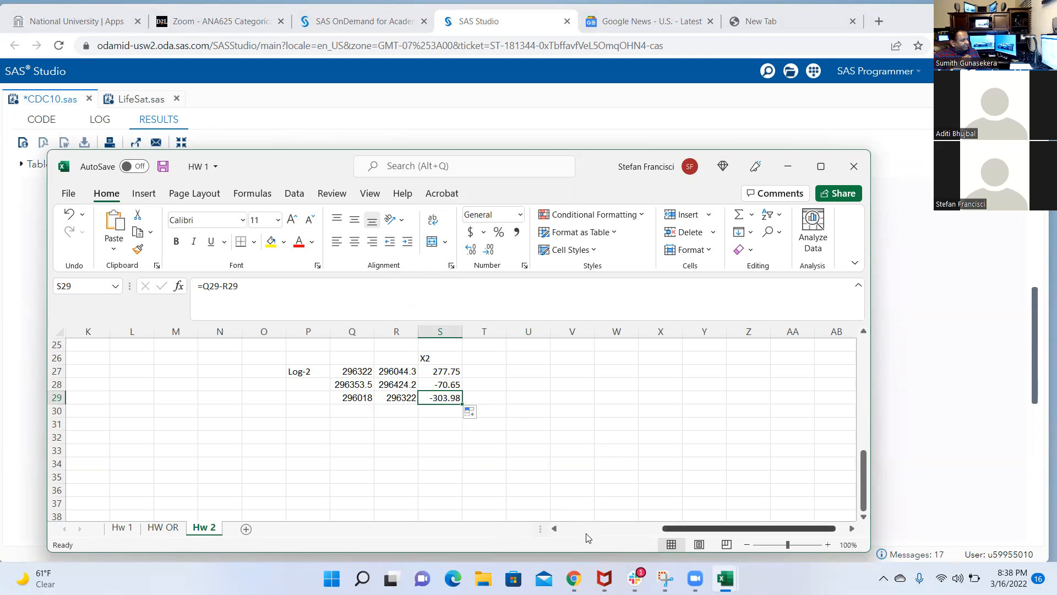
pyautogui.moveTo(573, 577)
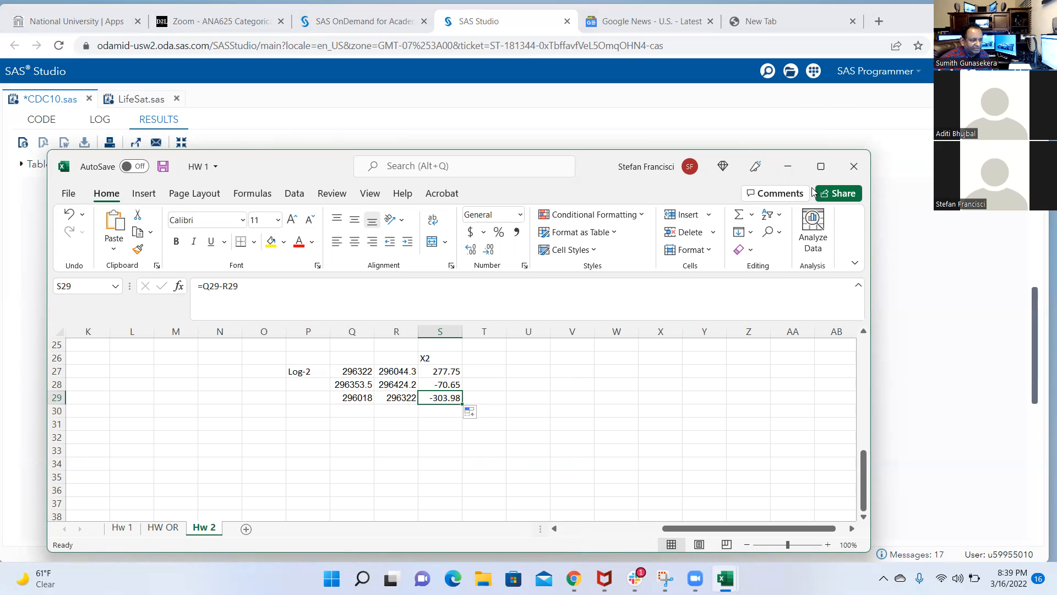
pyautogui.click(787, 165)
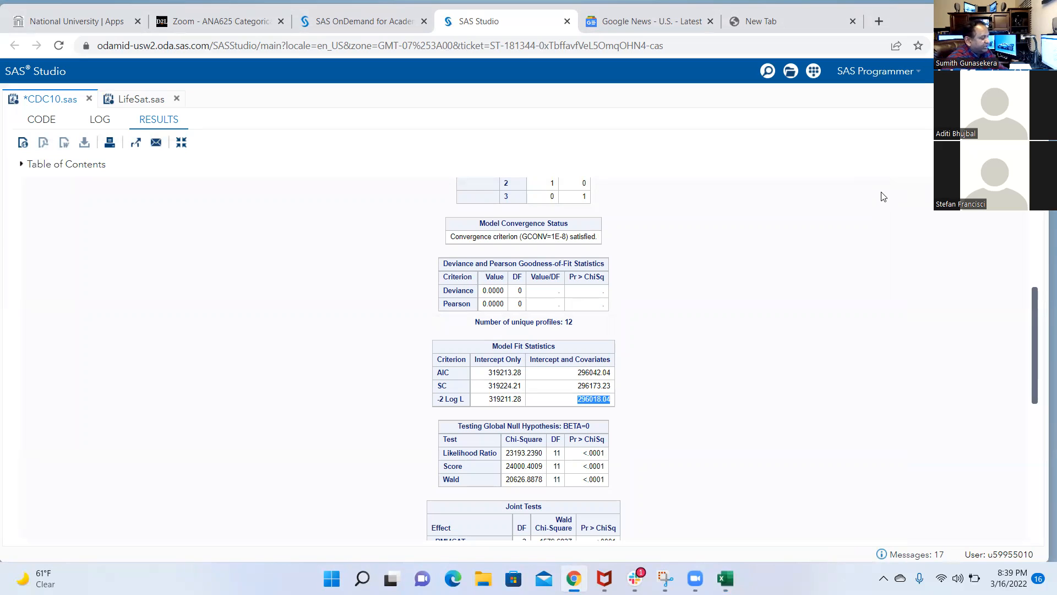
pyautogui.click(697, 577)
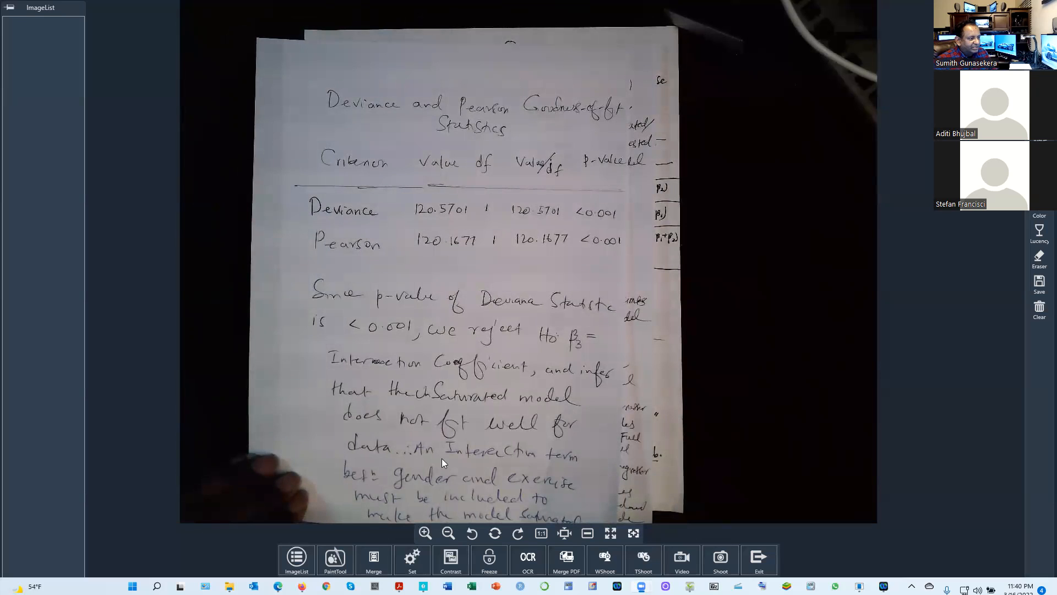
# Switch to SAS Studio with HW 3.sas and run only the 1(b) main-effects block on lines 74–79
pyautogui.click(302, 586)
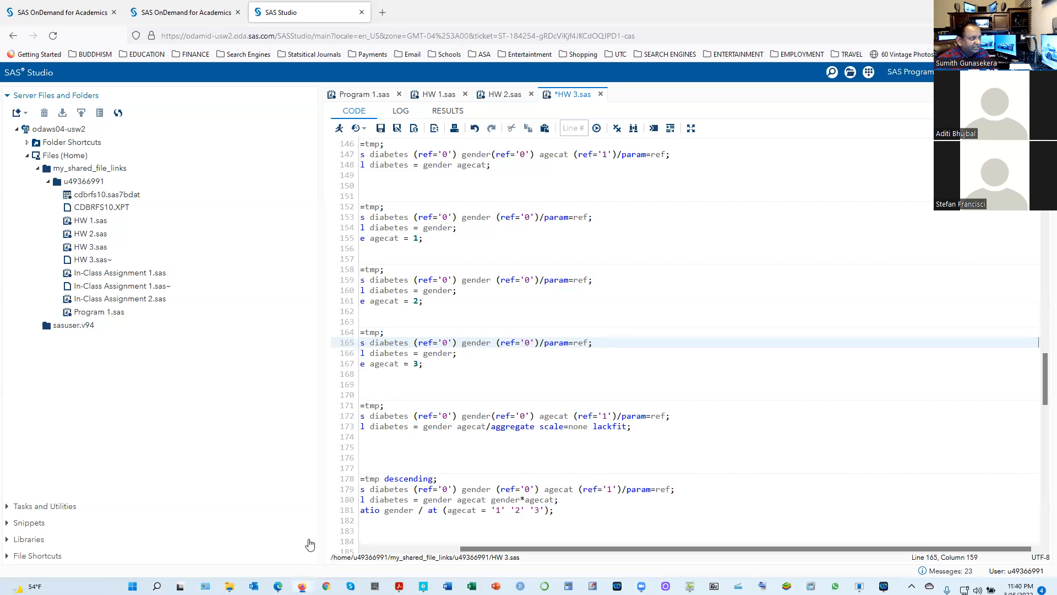
pyautogui.scroll(20, 366, 261)
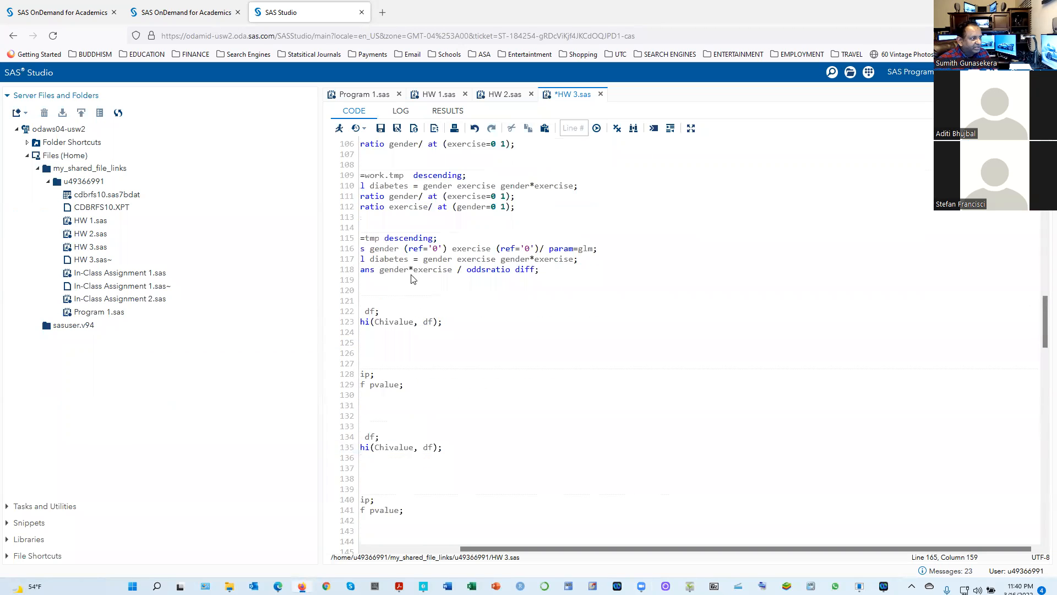
pyautogui.moveTo(505, 549); pyautogui.dragTo(414, 549)
pyautogui.scroll(10, 382, 392)
pyautogui.scroll(-10, 382, 392)
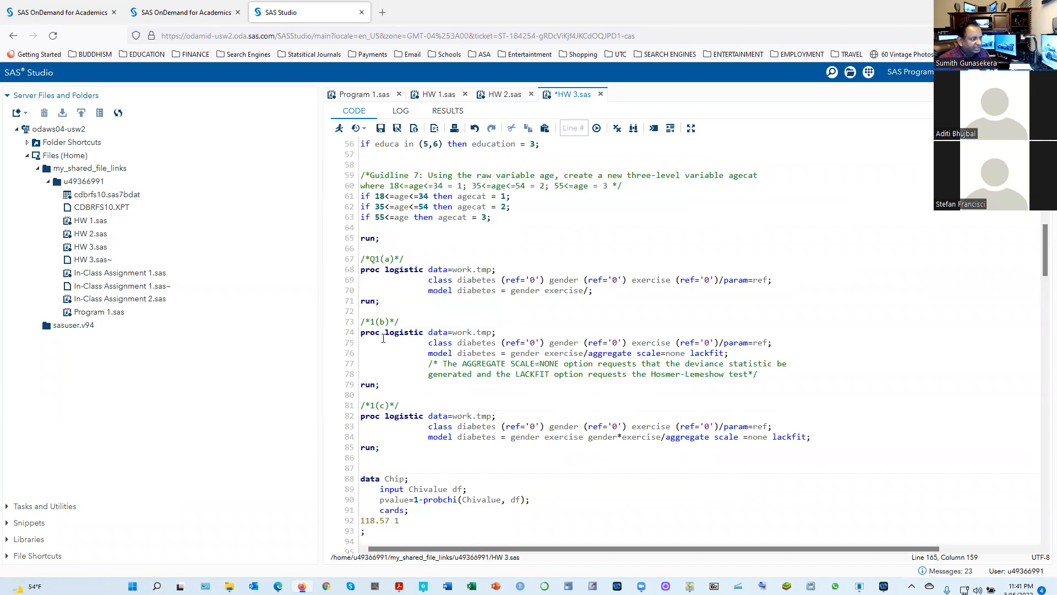
pyautogui.moveTo(384, 386); pyautogui.dragTo(347, 333)
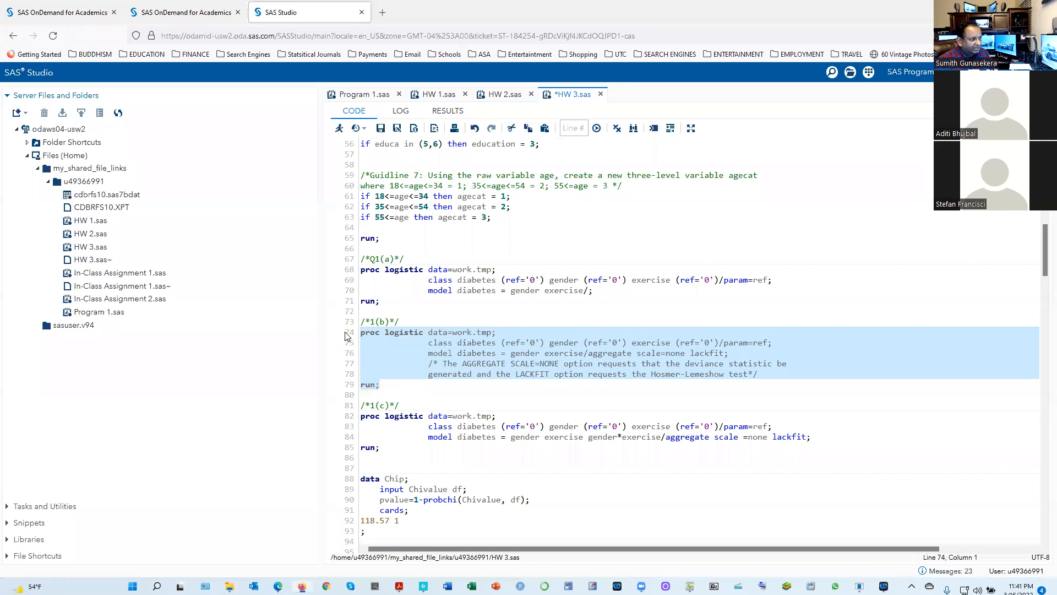
pyautogui.click(348, 334)
pyautogui.moveTo(391, 389); pyautogui.dragTo(324, 337)
pyautogui.click(339, 130)
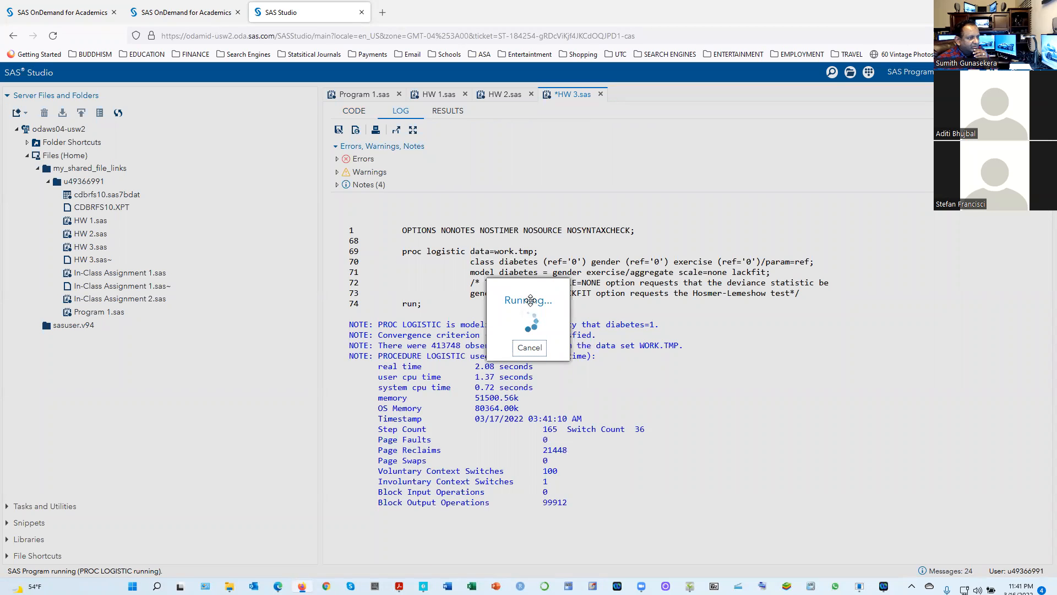
# Examine the deviance and model fit tables, and highlight the -2 Log L for intercept and covariates
pyautogui.scroll(-3, 596, 412)
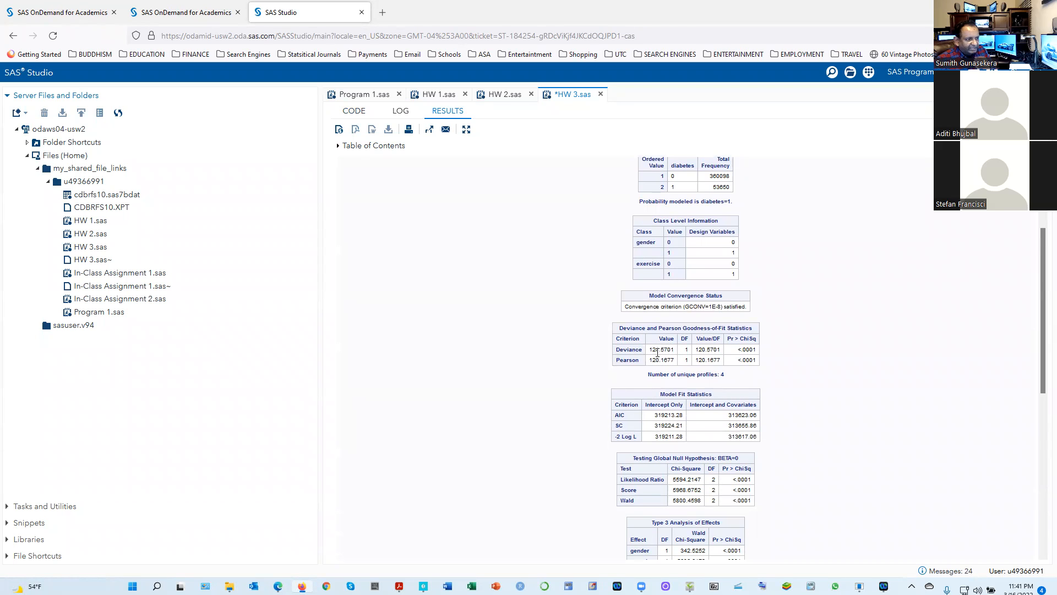
pyautogui.scroll(-1, 676, 352)
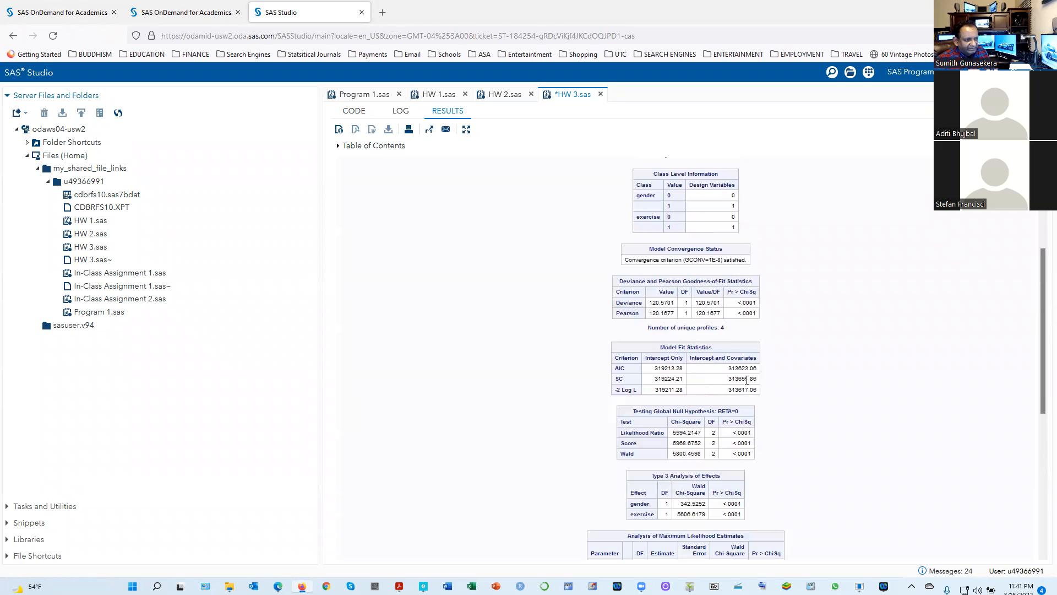
pyautogui.moveTo(752, 388); pyautogui.dragTo(725, 391)
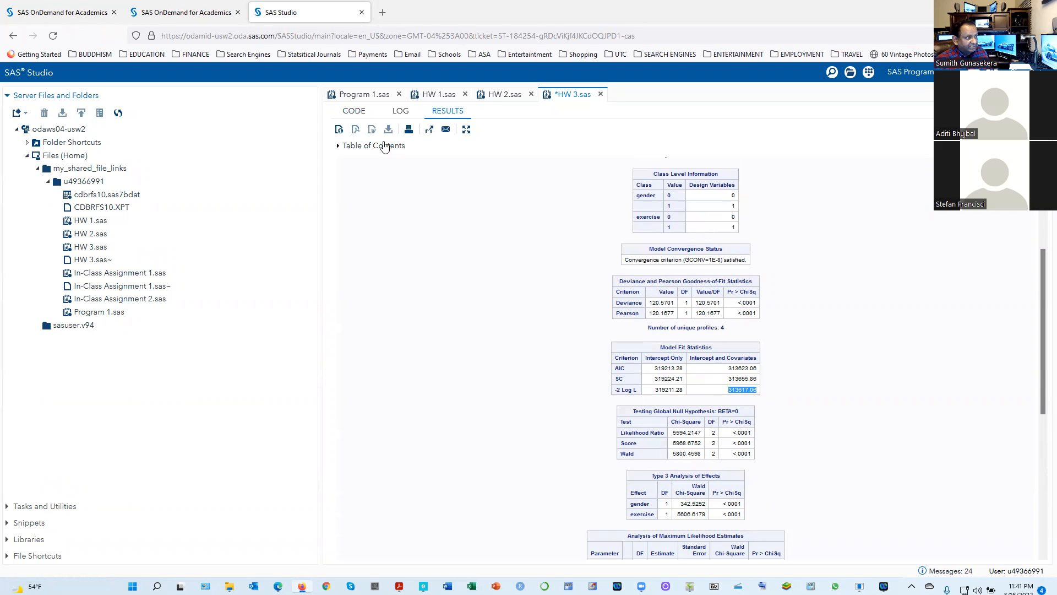
# Run only the 1(c) interaction block on lines 82–85 and bring its deviance and model fit tables into view
pyautogui.click(354, 111)
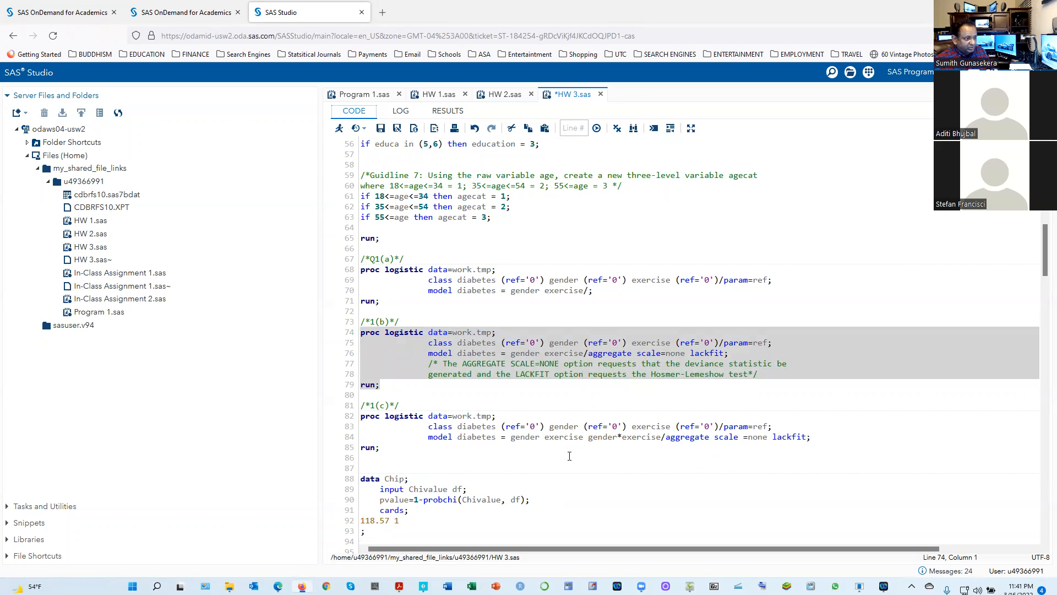
pyautogui.moveTo(387, 451); pyautogui.dragTo(348, 414)
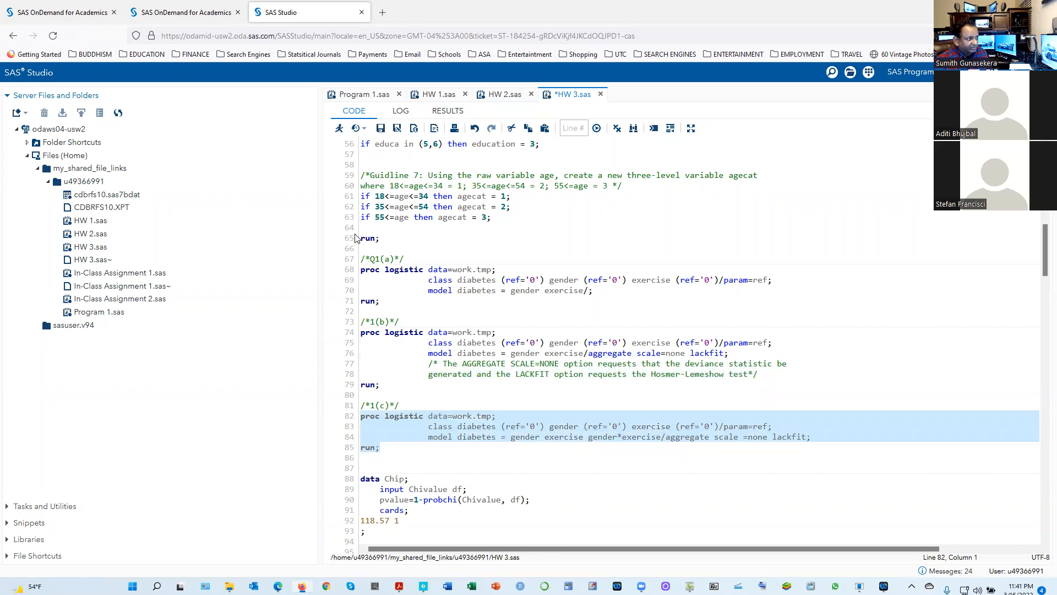
pyautogui.click(340, 130)
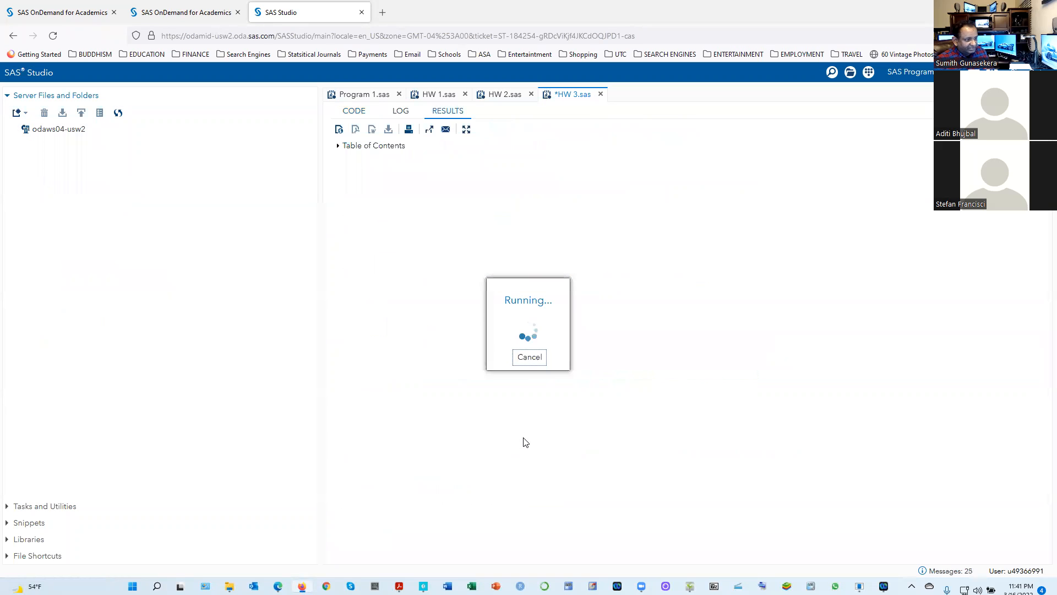
pyautogui.scroll(-1, 696, 456)
pyautogui.scroll(-1, 771, 449)
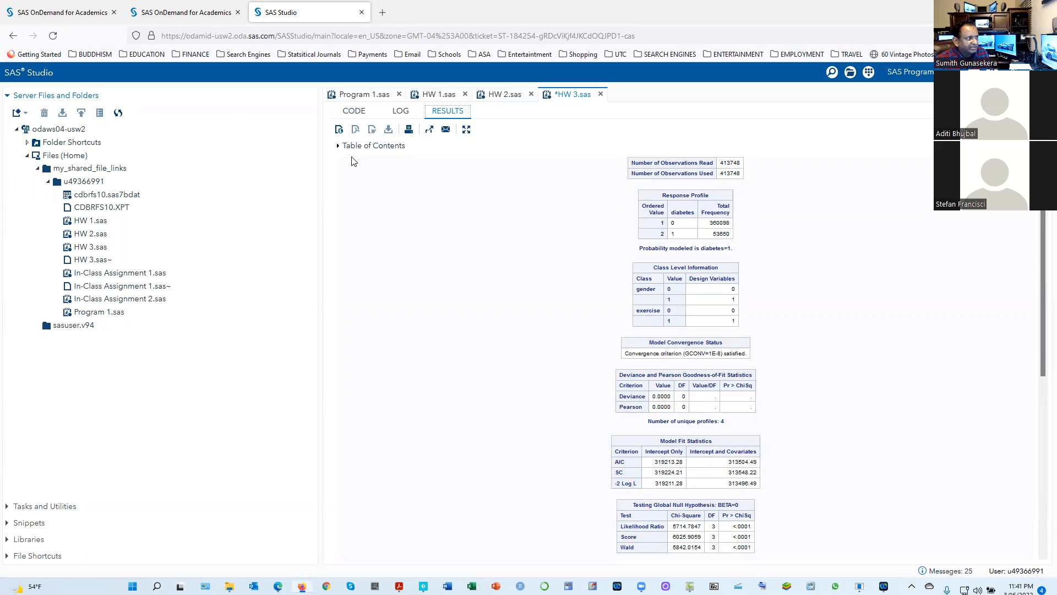
# Rerun the 1(b) main-effects block on lines 74–79 and bring its deviance and model fit tables into view
pyautogui.click(354, 110)
pyautogui.moveTo(419, 384); pyautogui.dragTo(339, 336)
pyautogui.click(339, 127)
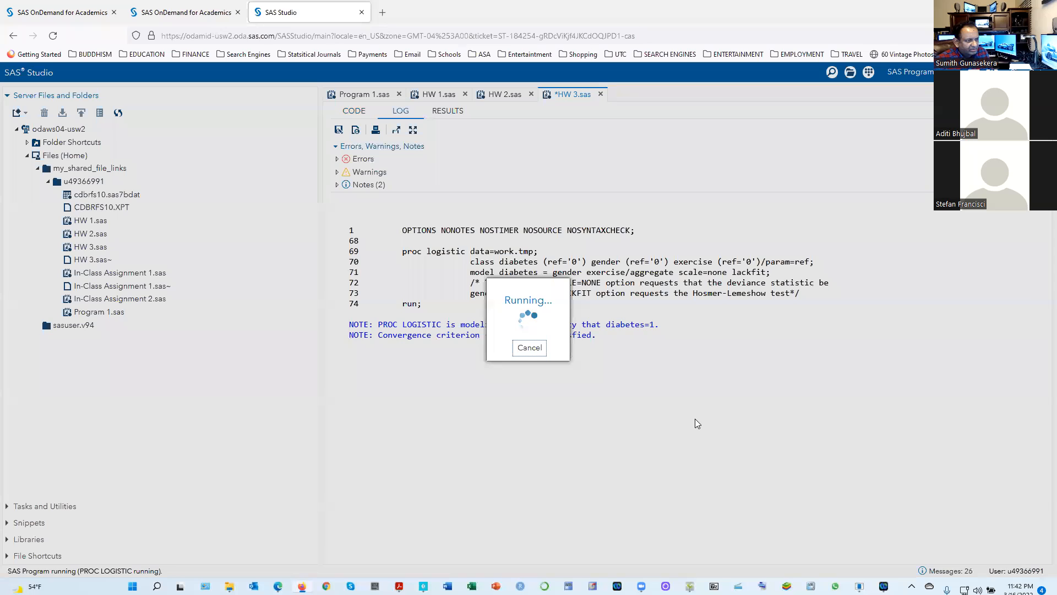
pyautogui.scroll(-3, 810, 472)
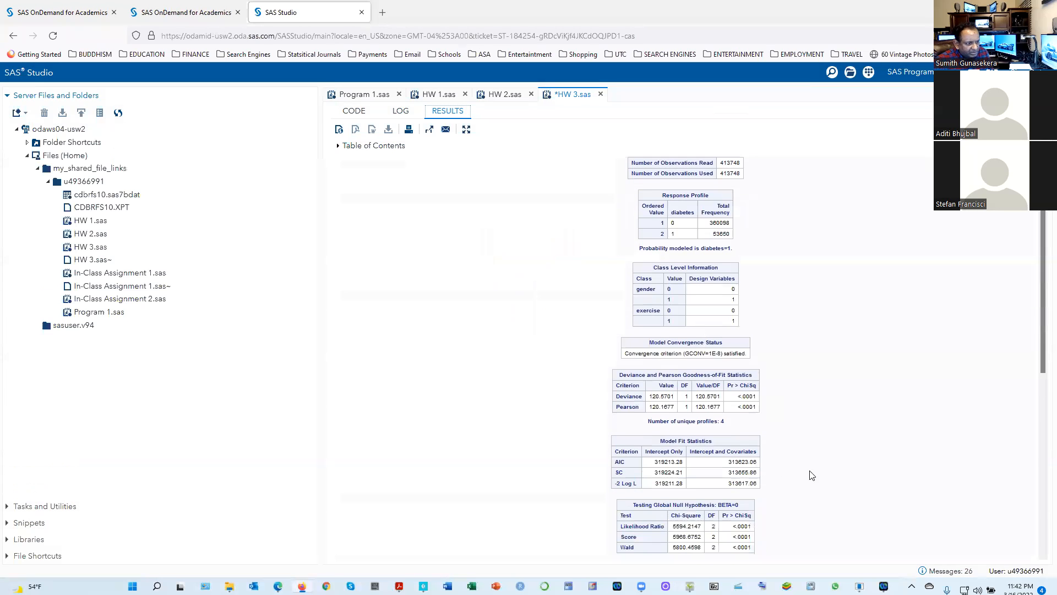
pyautogui.scroll(-1, 819, 477)
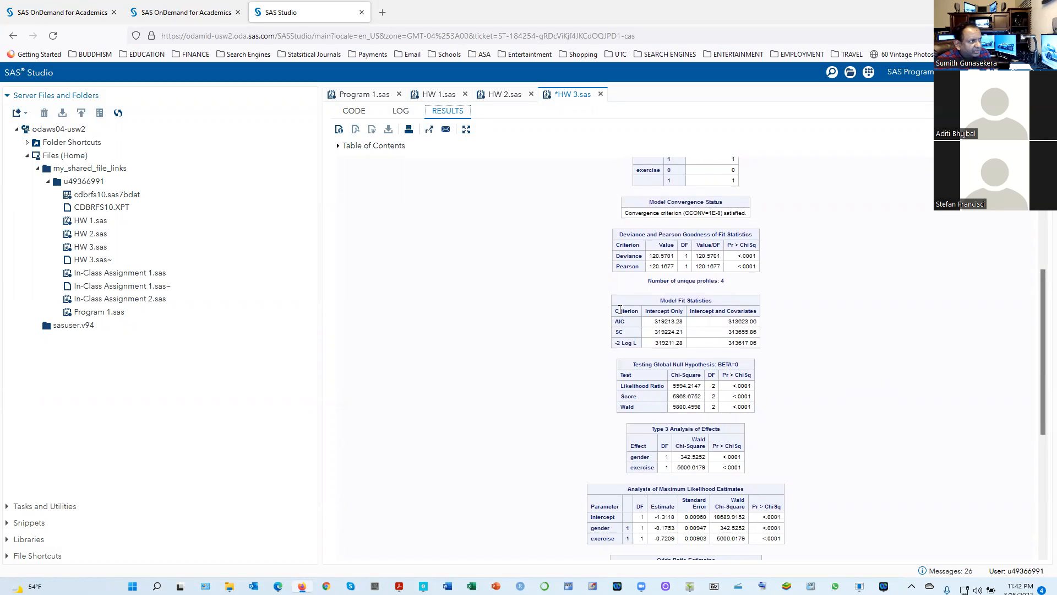
# Rerun the 1(c) gender*exercise interaction block, including its comment, on lines 81–85 and show its model fit statistics
pyautogui.click(354, 111)
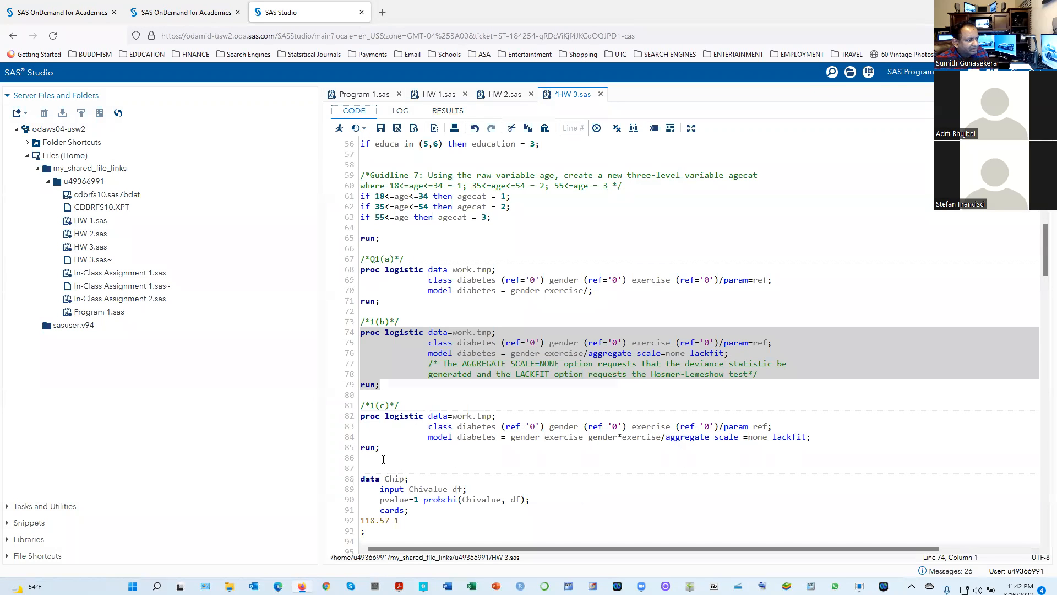
pyautogui.moveTo(385, 448); pyautogui.dragTo(362, 405)
pyautogui.click(339, 127)
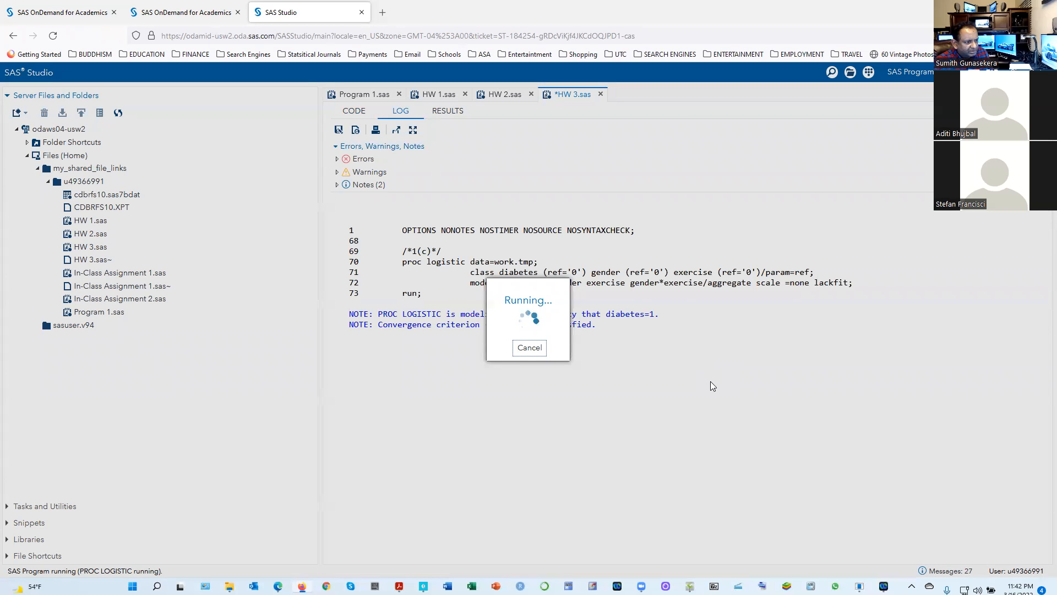
pyautogui.scroll(-5, 742, 456)
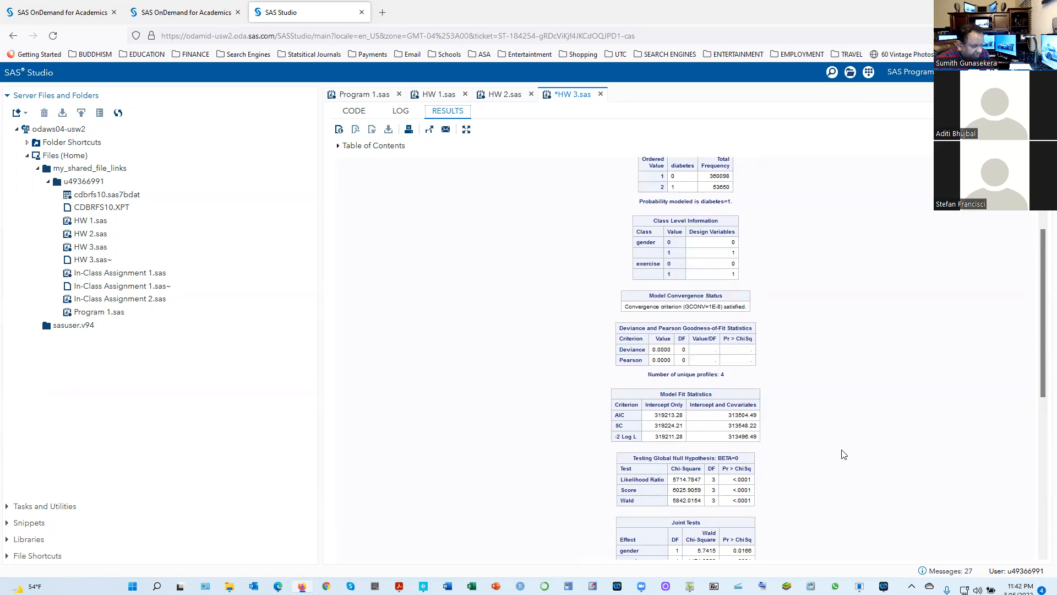
# Run the 1(b) block with the aggregate scale=none lackfit options once more, selecting only lines 74–79
pyautogui.click(357, 112)
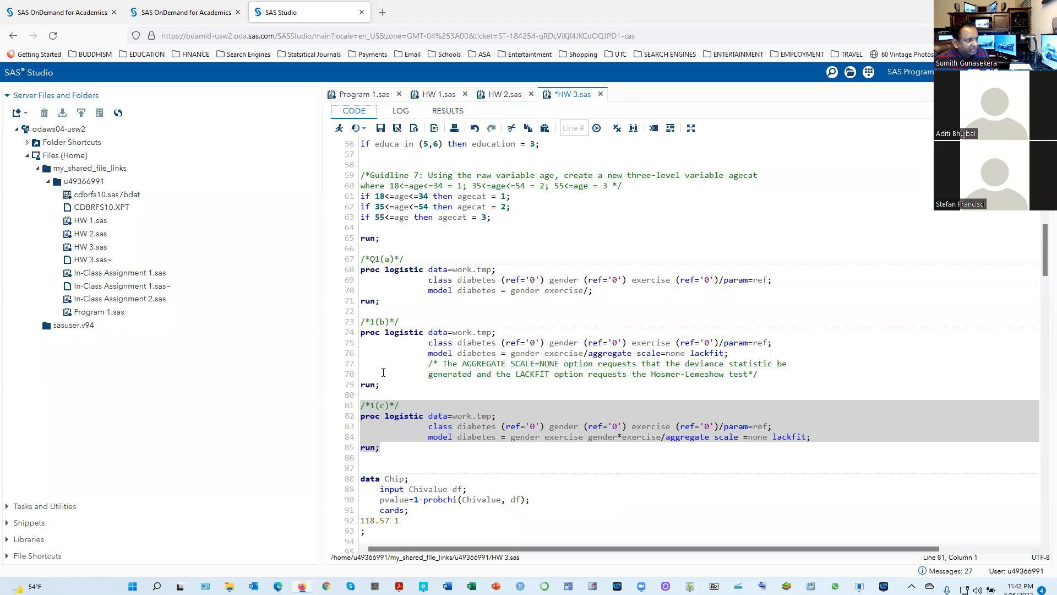
pyautogui.moveTo(378, 387); pyautogui.dragTo(341, 333)
pyautogui.click(378, 366)
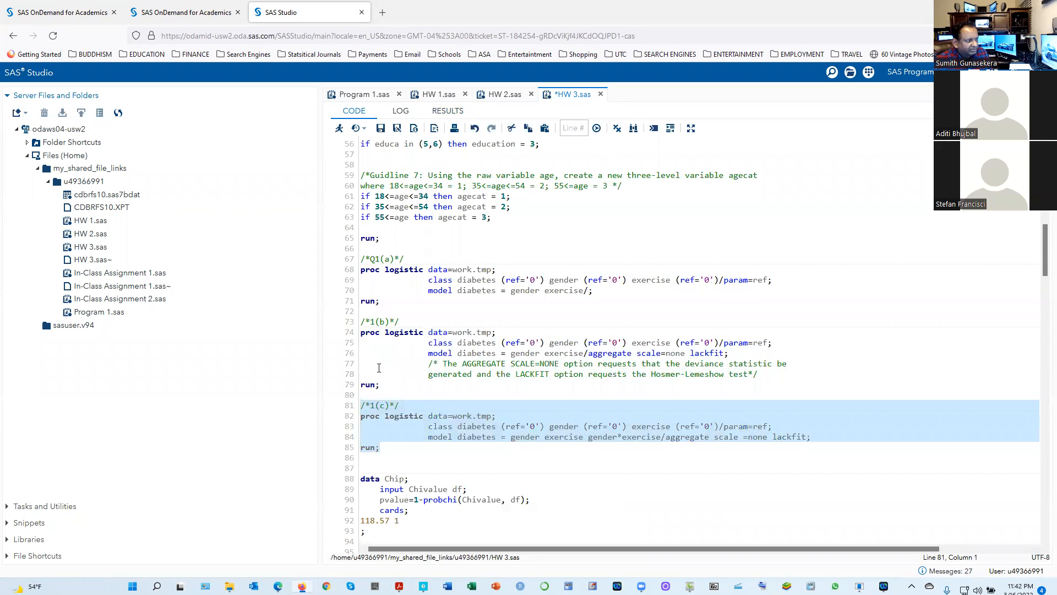
pyautogui.moveTo(385, 385); pyautogui.dragTo(333, 336)
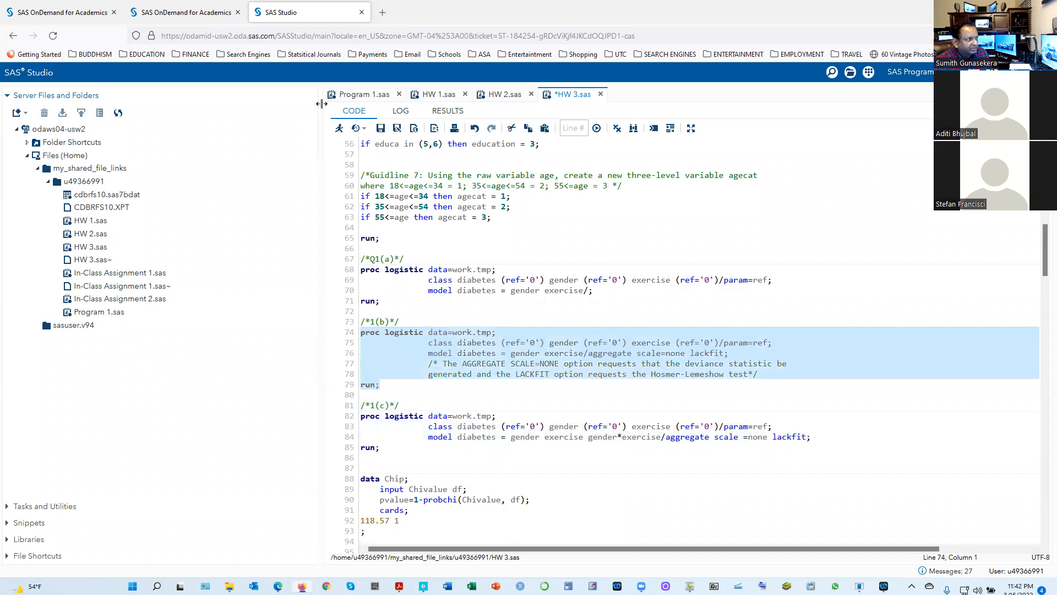
pyautogui.click(340, 130)
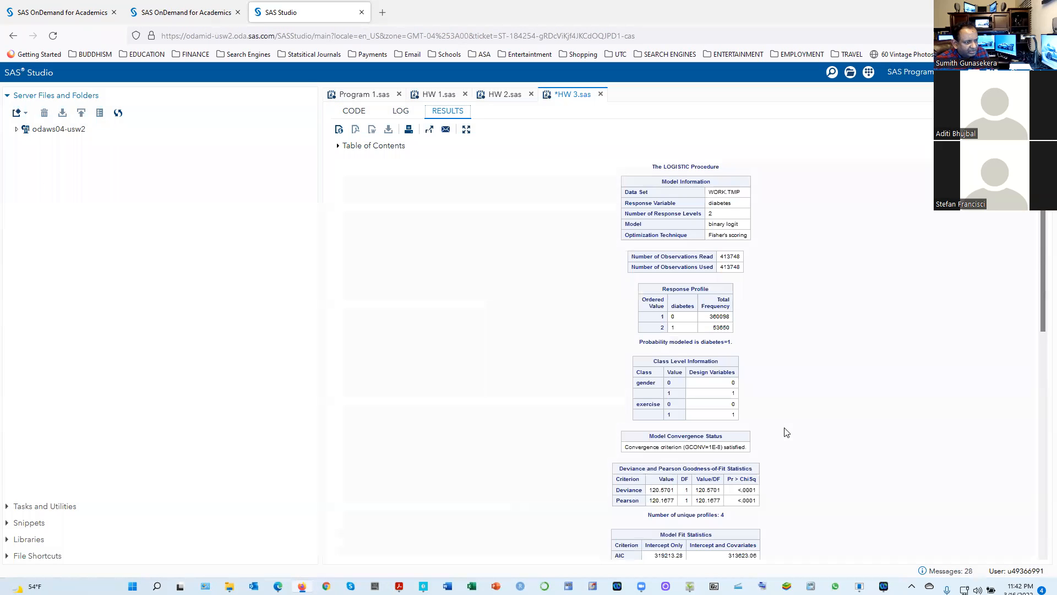
# Highlight the Deviance value in the goodness-of-fit table, and return to the 1(c) comment in the HW 3 code
pyautogui.scroll(-3, 798, 470)
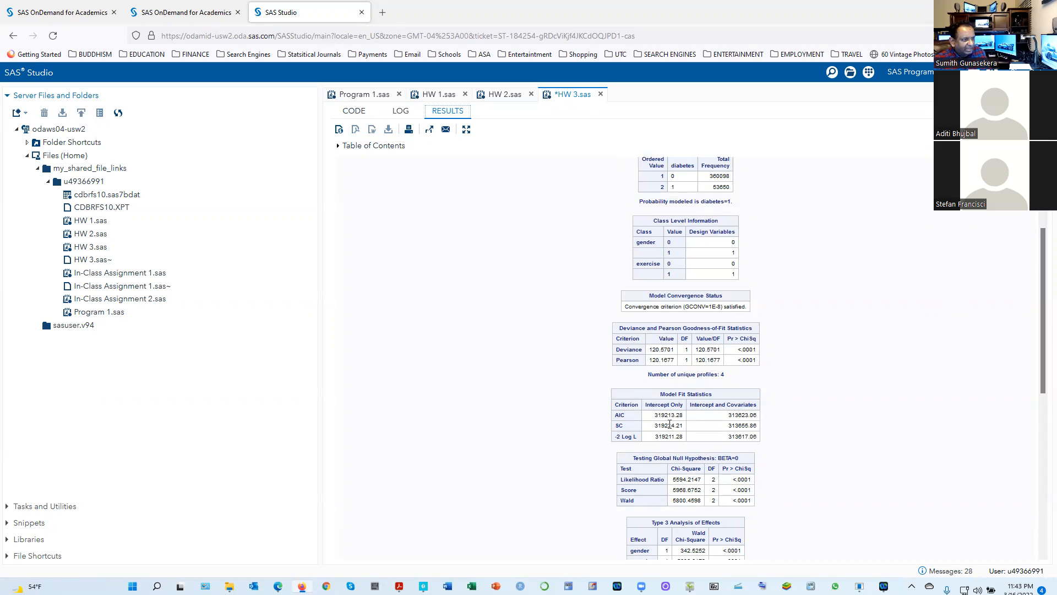
pyautogui.moveTo(675, 360); pyautogui.dragTo(647, 351)
pyautogui.click(666, 372)
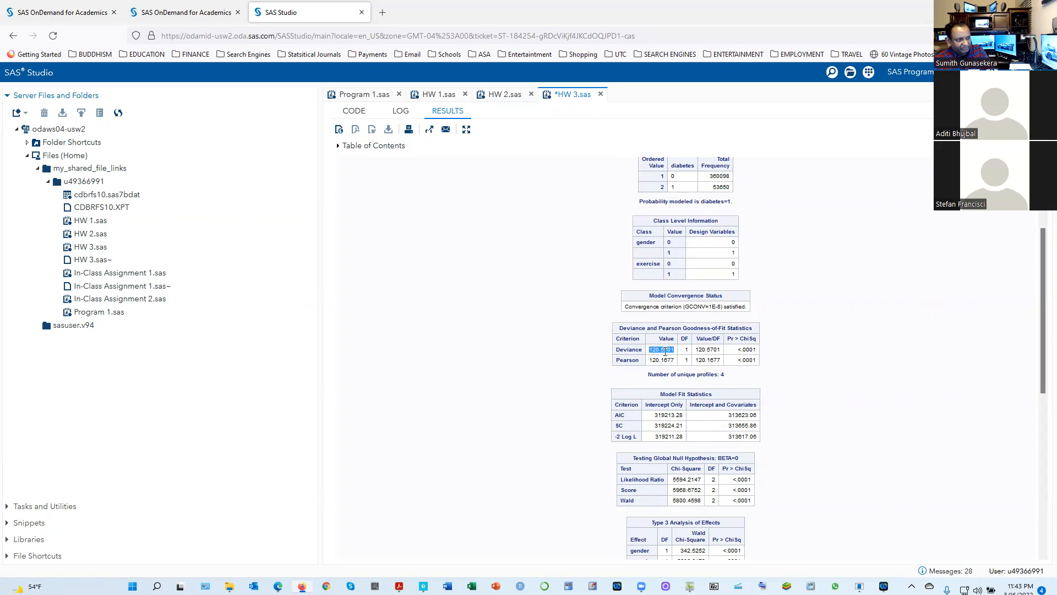
pyautogui.click(359, 113)
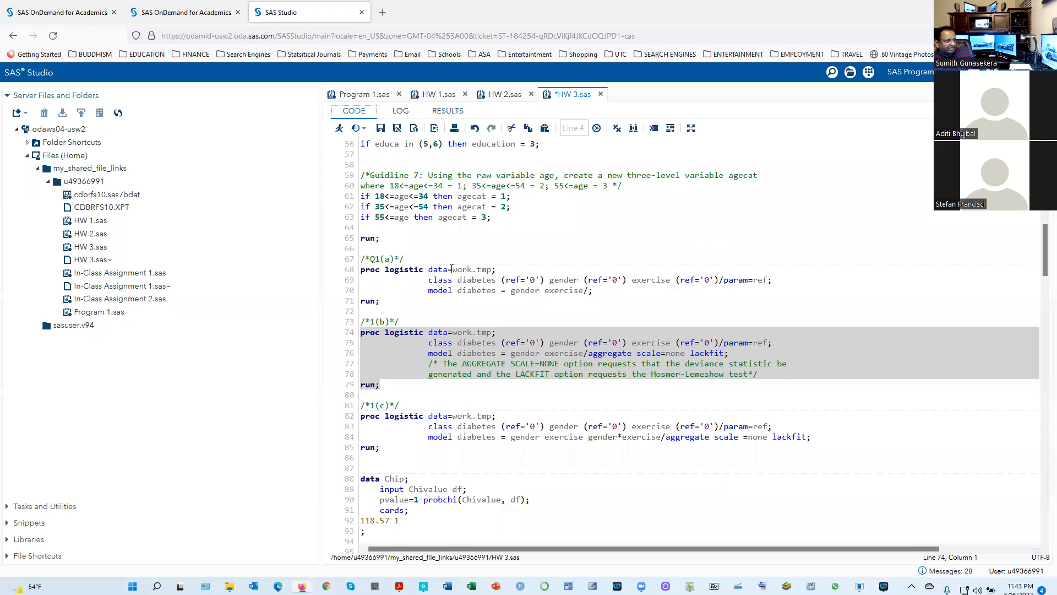
pyautogui.click(561, 403)
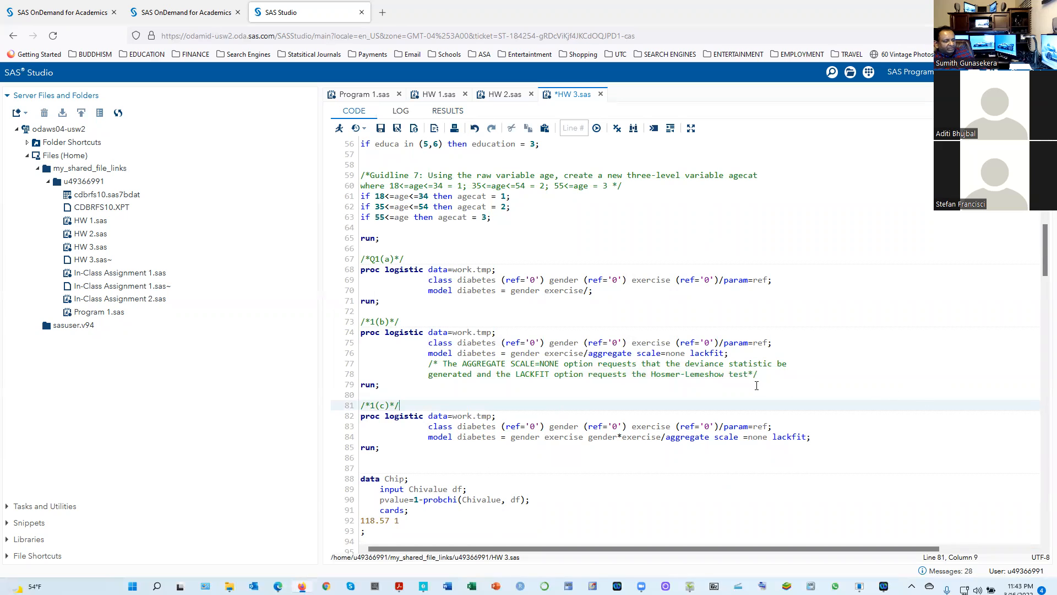